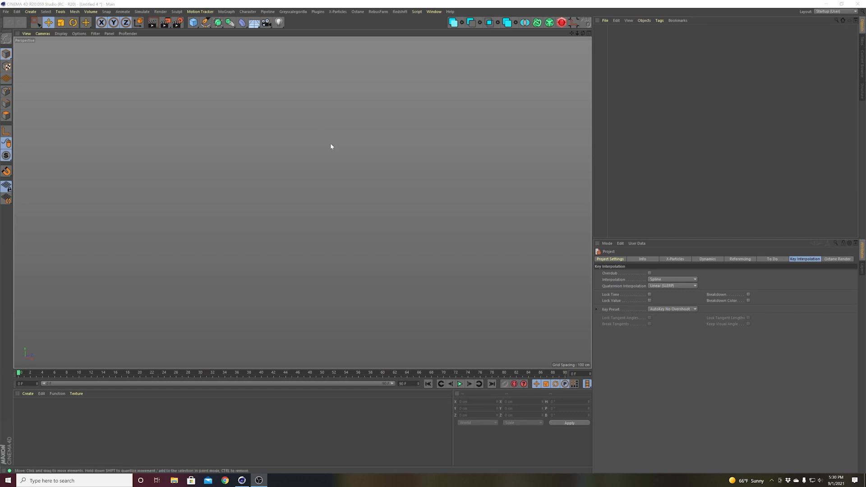
# - Add a plane to the scene and show its polygon lines by switching the viewport to Gouraud Shading (Lines)
pyautogui.click(195, 25)
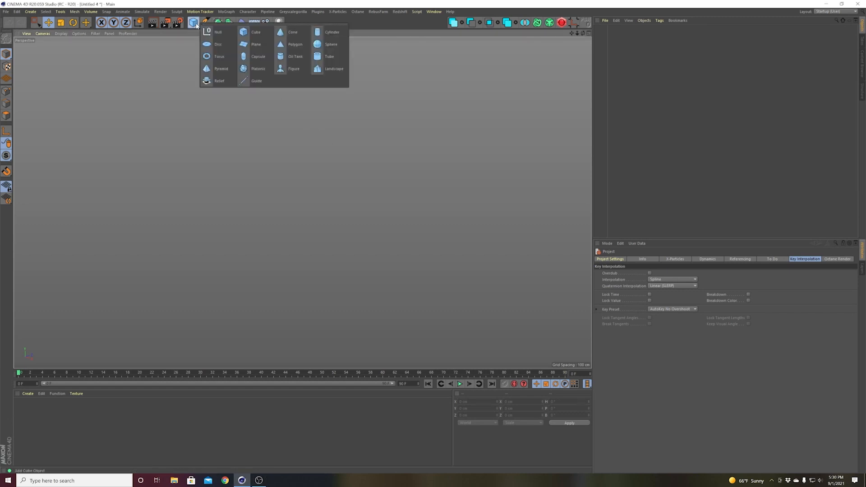
pyautogui.click(251, 45)
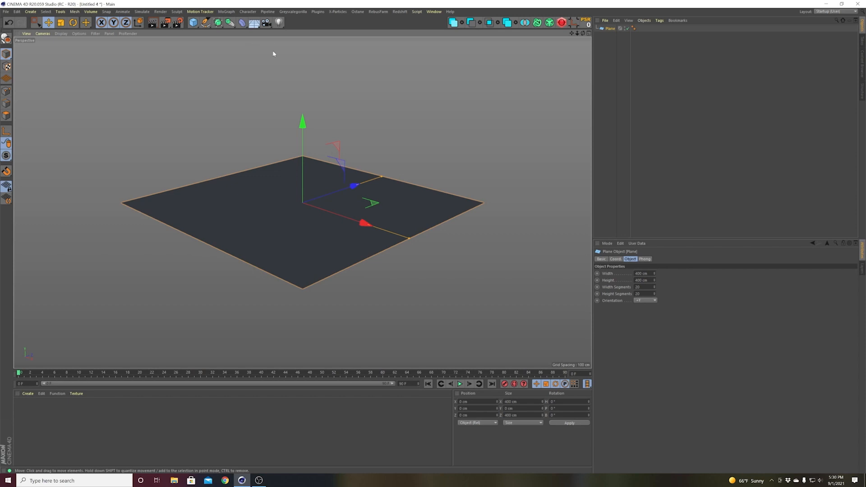
pyautogui.press('n')
pyautogui.press('b')
# - Set the plane's width and height segments to 50 and scale it up uniformly to about 950 cm
pyautogui.click(638, 287)
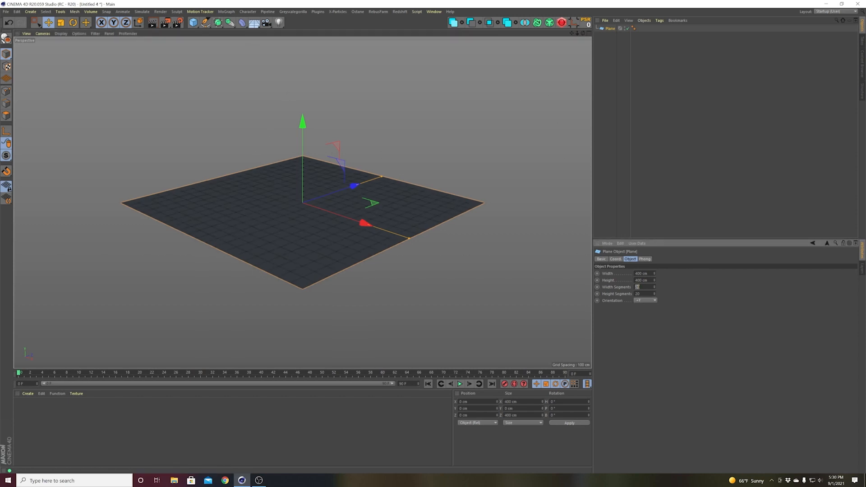
pyautogui.write('50')
pyautogui.press('Tab')
pyautogui.write('50')
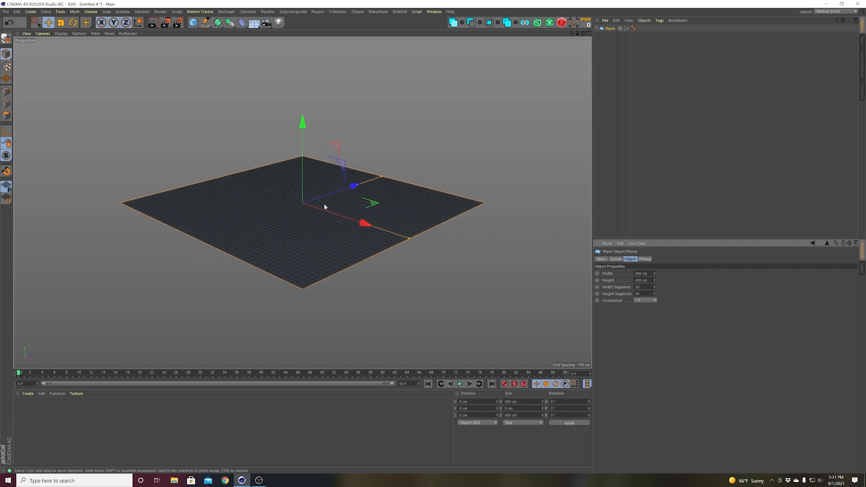
pyautogui.write('t')
pyautogui.moveTo(251, 235); pyautogui.dragTo(304, 196)
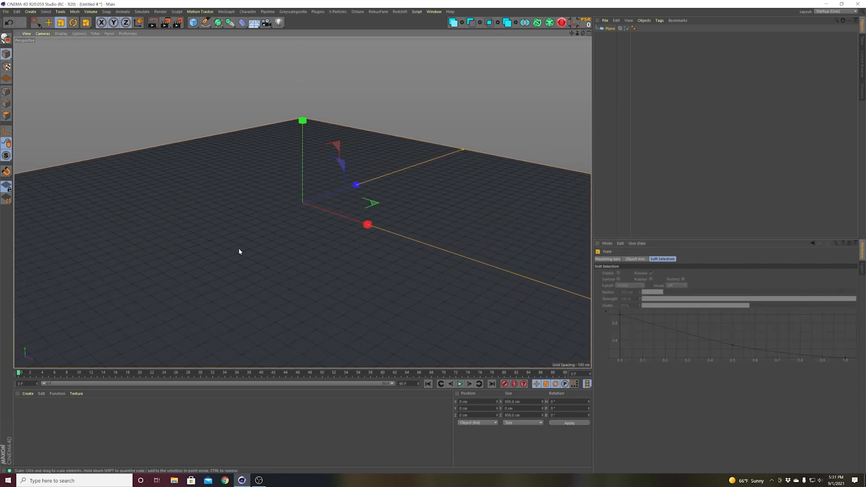
# - Add a camera, reset its transformation to the origin, and move it to about Y 19.2 cm and Z -188 cm
pyautogui.click(267, 22)
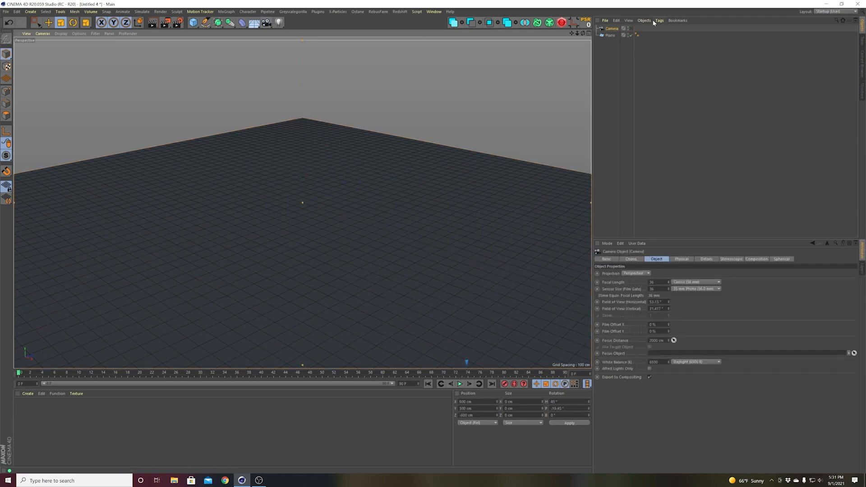
pyautogui.click(586, 22)
pyautogui.click(632, 259)
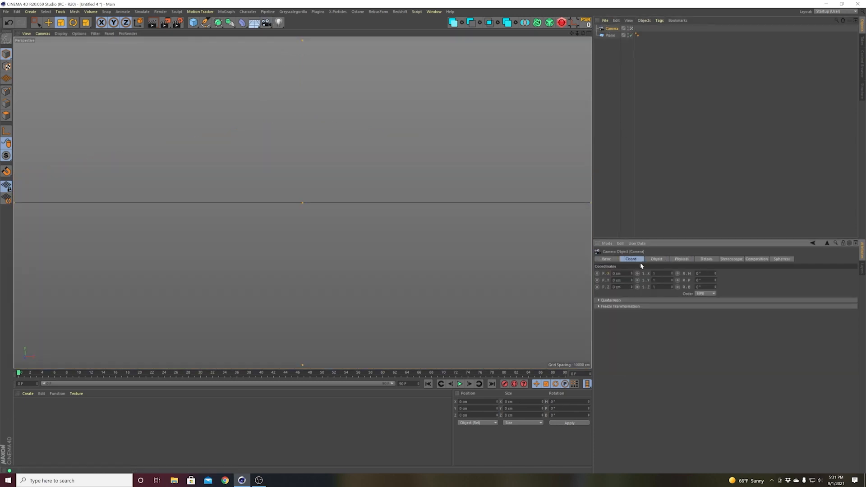
pyautogui.moveTo(633, 280); pyautogui.dragTo(632, 338)
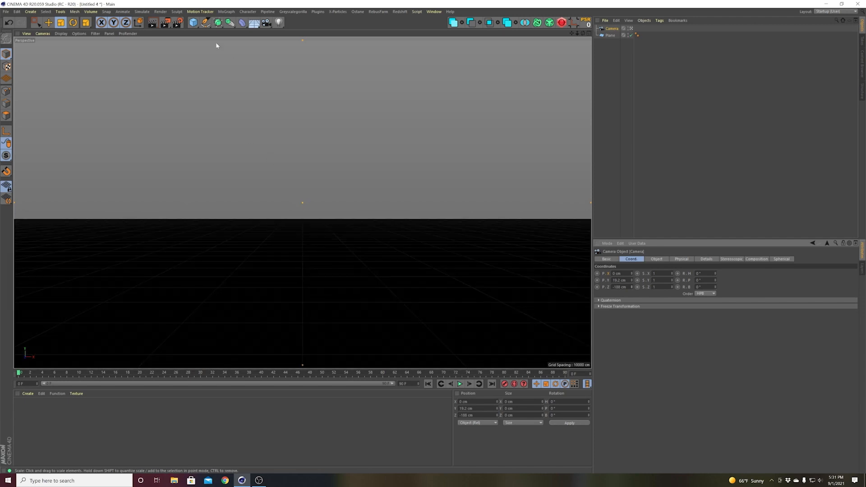
# - Reframe the camera to about Z -452 cm, tilted down, using a temporary cube about 48 cm wide as scale reference, and delete the cube
pyautogui.click(194, 24)
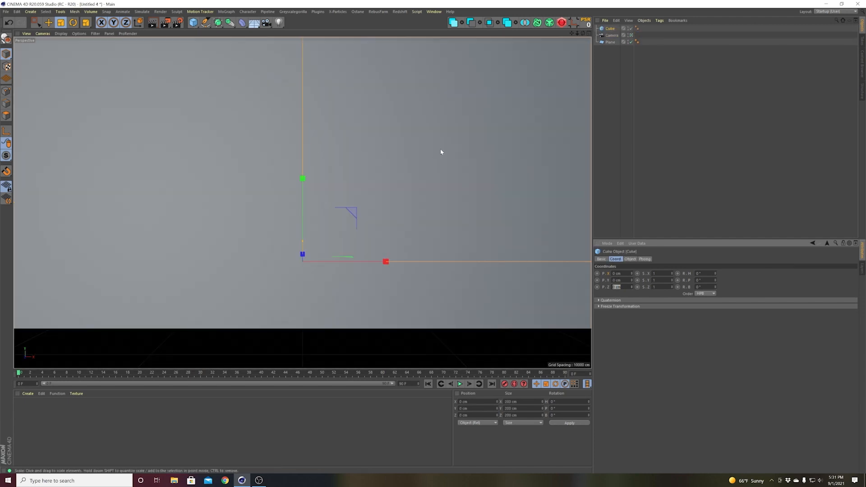
pyautogui.moveTo(478, 144); pyautogui.dragTo(344, 225)
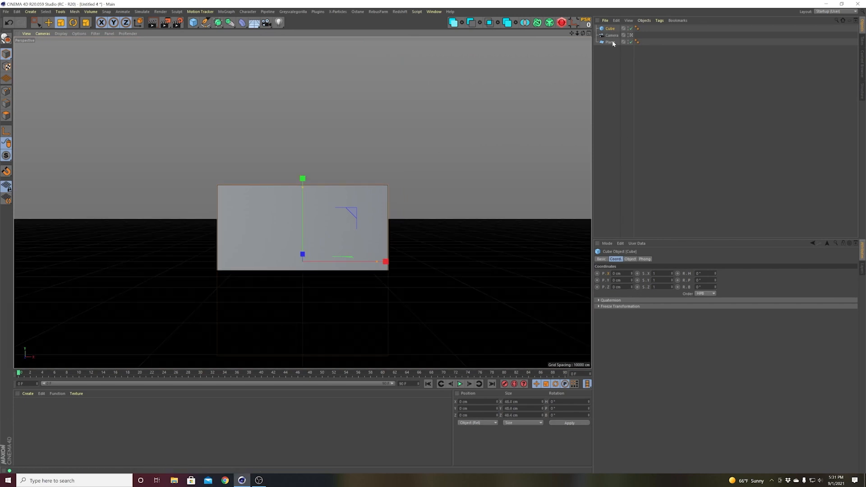
pyautogui.click(612, 36)
pyautogui.moveTo(632, 287); pyautogui.dragTo(307, 209)
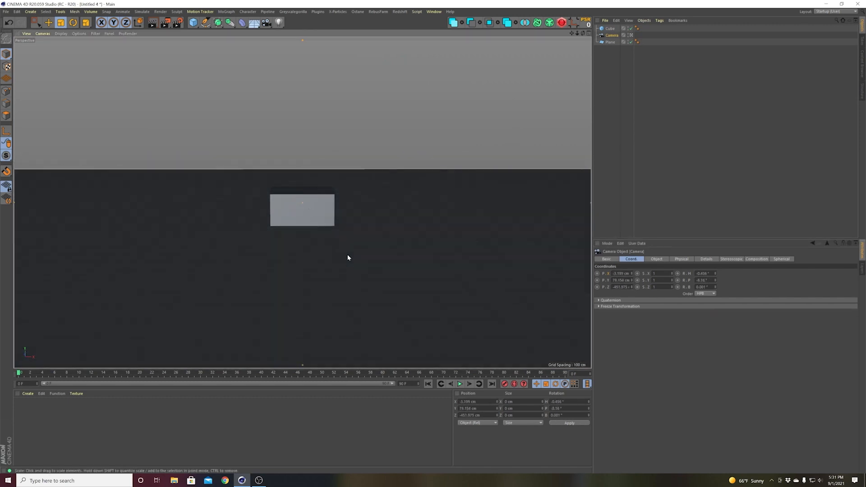
pyautogui.click(322, 221)
pyautogui.press('Delete')
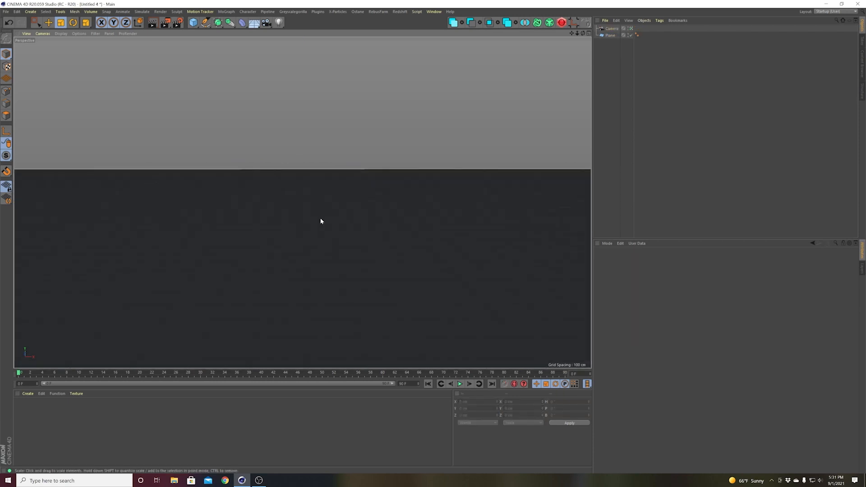
# - Add a Displacer deformer to the plane as its child object
pyautogui.click(321, 221)
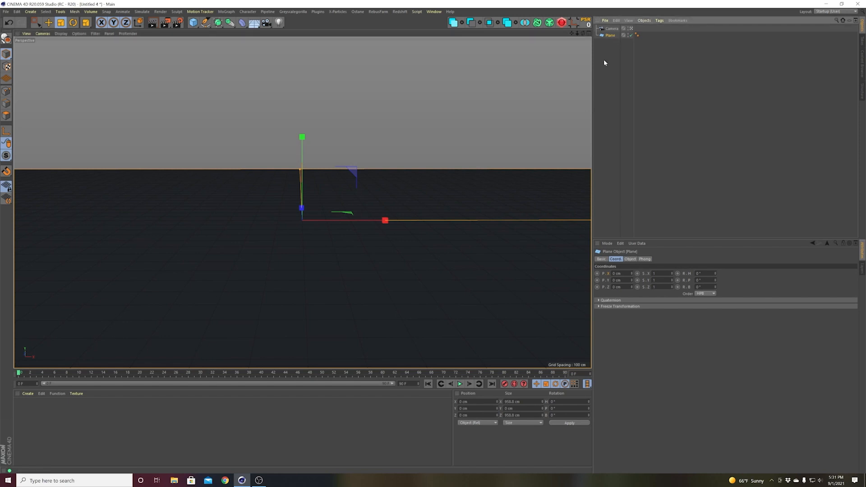
pyautogui.click(243, 23)
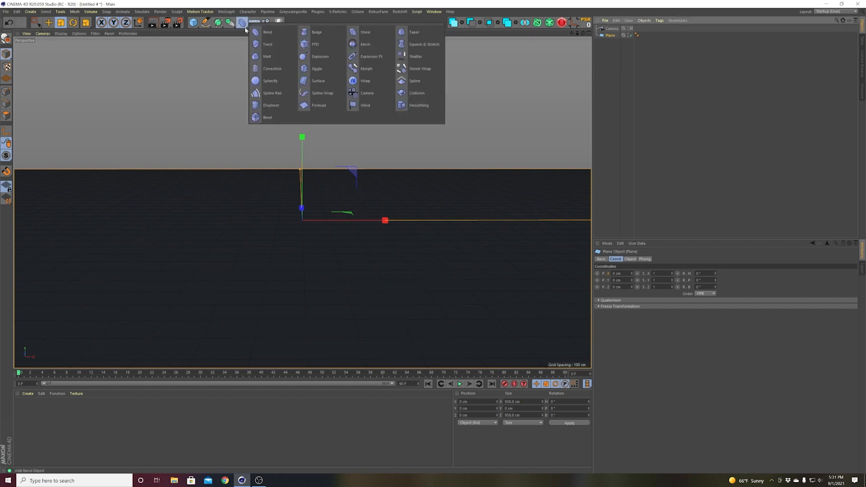
pyautogui.keyDown('shift'); pyautogui.click(271, 105); pyautogui.keyUp('shift')
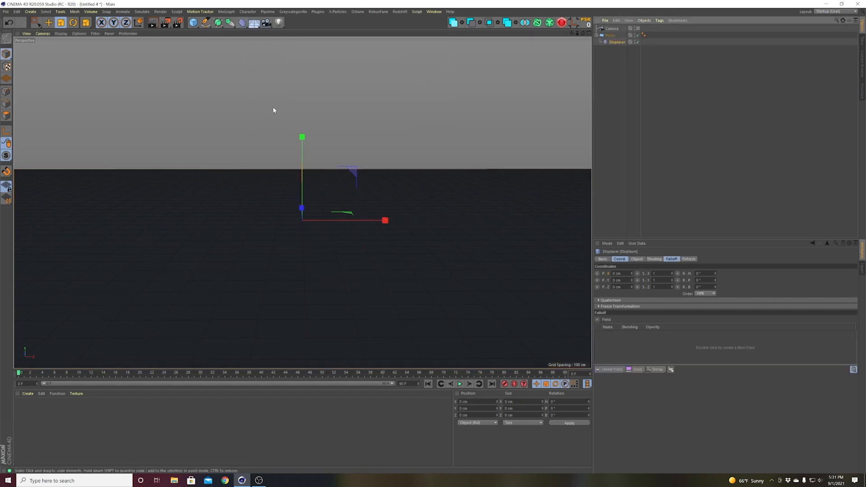
# - Load a Noise shader into the Displacer's custom shader channel
pyautogui.click(640, 261)
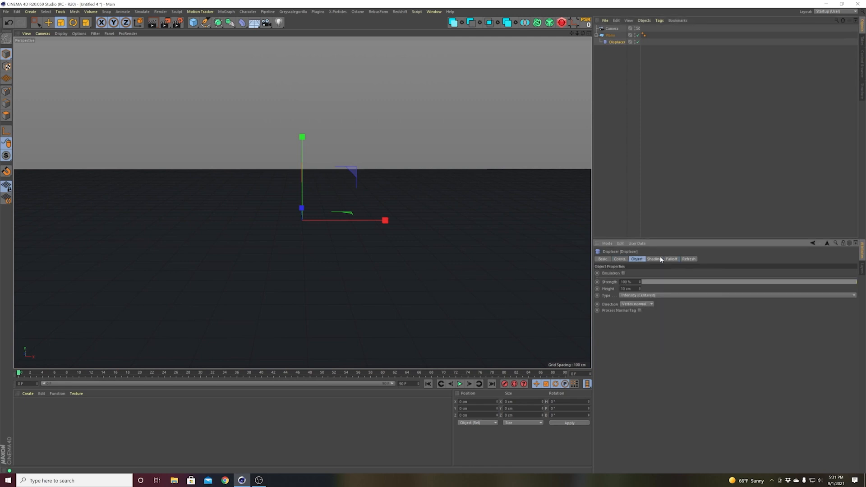
pyautogui.click(654, 259)
pyautogui.click(625, 280)
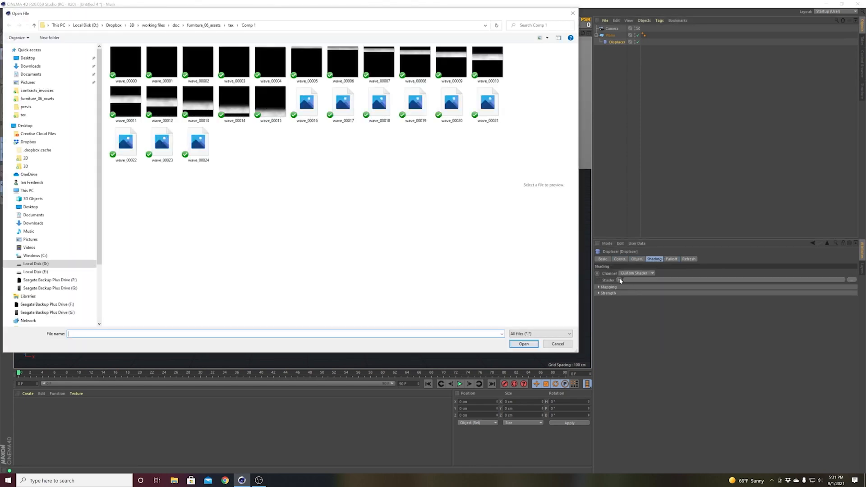
pyautogui.click(562, 347)
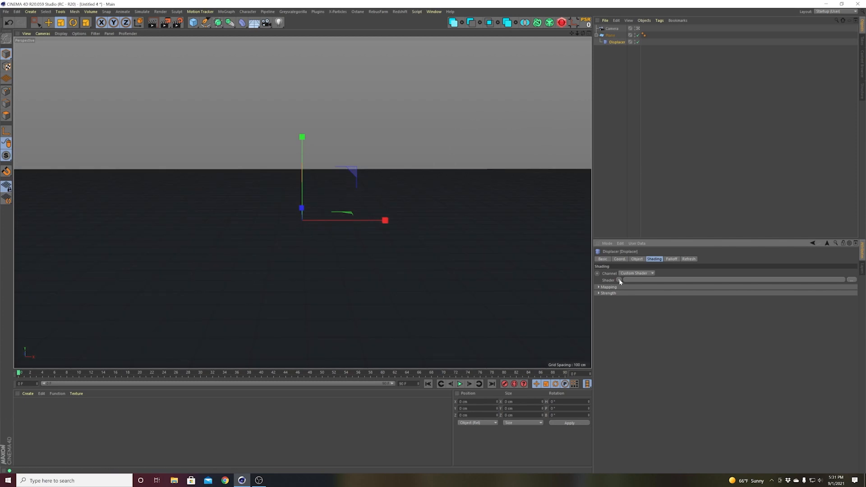
pyautogui.click(620, 280)
pyautogui.click(630, 352)
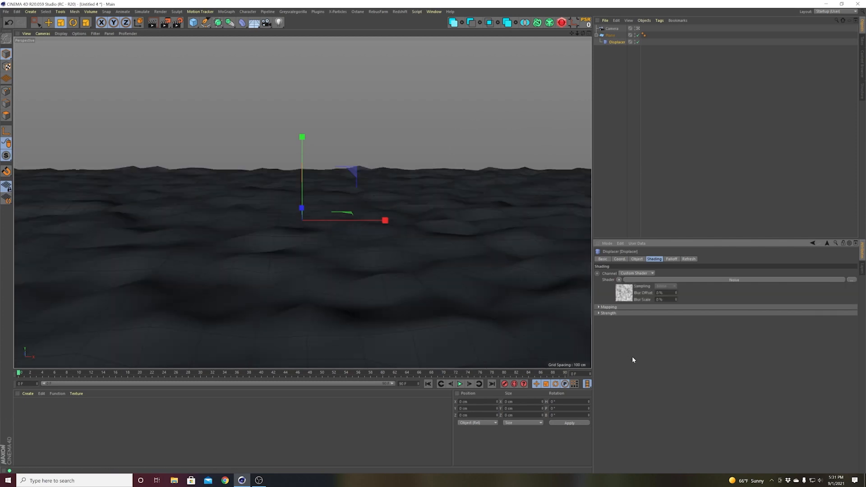
# - Increase the Noise shader's global scale to about 2047% for broad, smooth waves
pyautogui.click(665, 281)
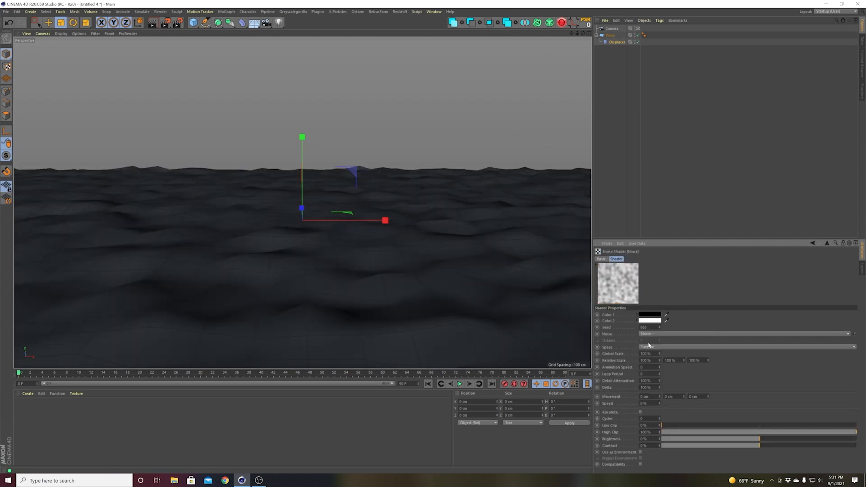
pyautogui.moveTo(658, 354); pyautogui.dragTo(659, 289)
pyautogui.click(828, 243)
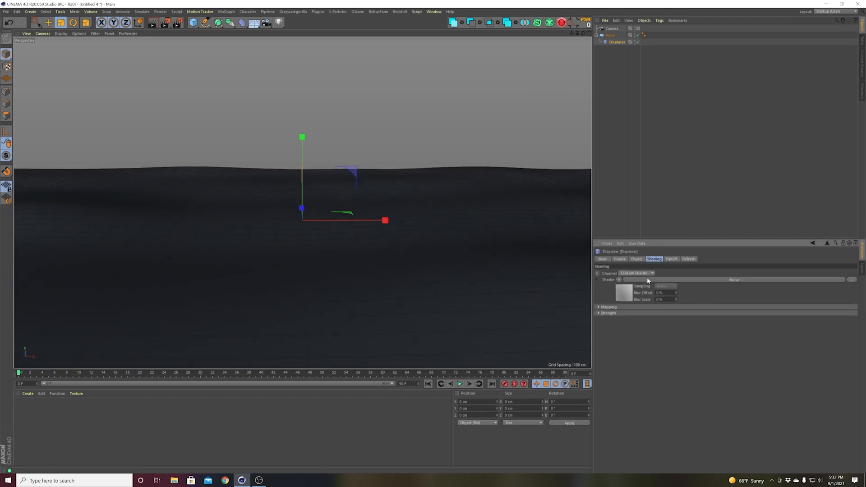
# - Raise the Displacer's height to about 25 cm and fine-tune it to shape the dunes
pyautogui.click(636, 259)
pyautogui.moveTo(640, 289); pyautogui.dragTo(640, 279)
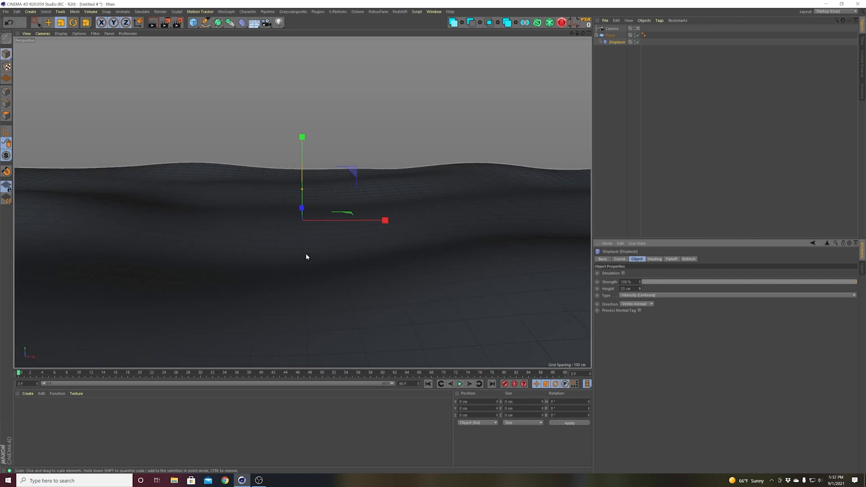
pyautogui.moveTo(640, 289); pyautogui.dragTo(641, 290)
# - Change the seed of the Displacer's Noise shader to 667 for a different terrain shape
pyautogui.click(654, 259)
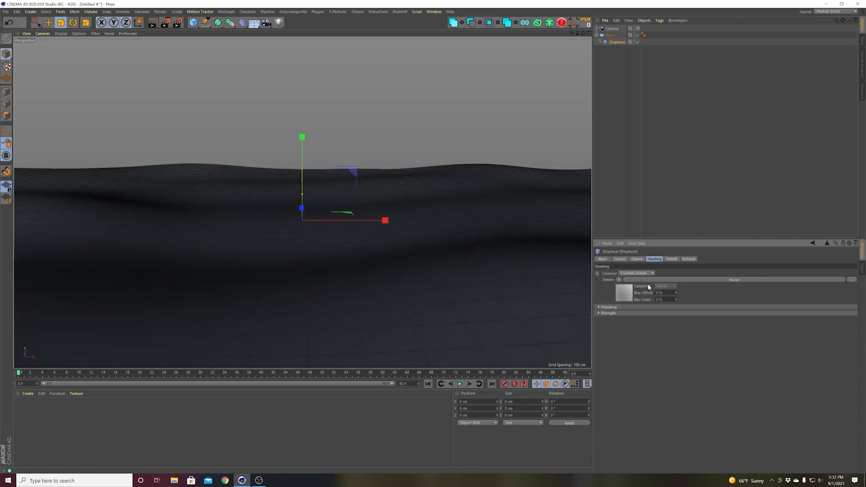
pyautogui.click(648, 284)
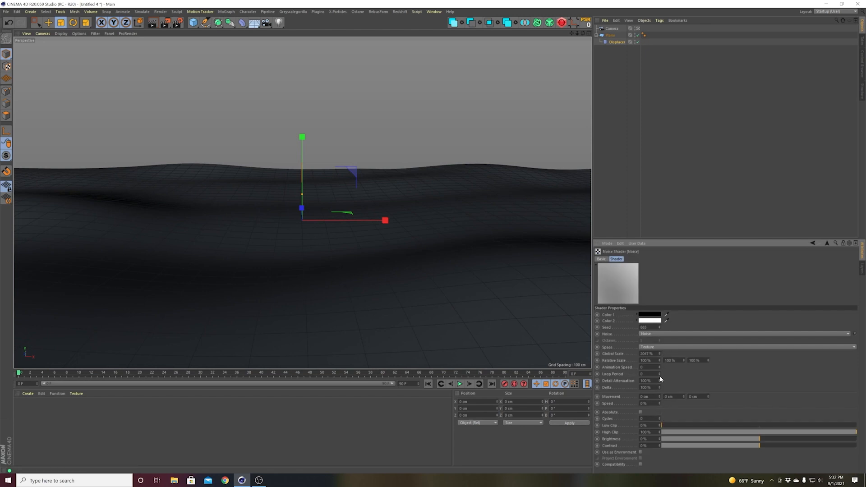
pyautogui.click(660, 326)
pyautogui.click(659, 326)
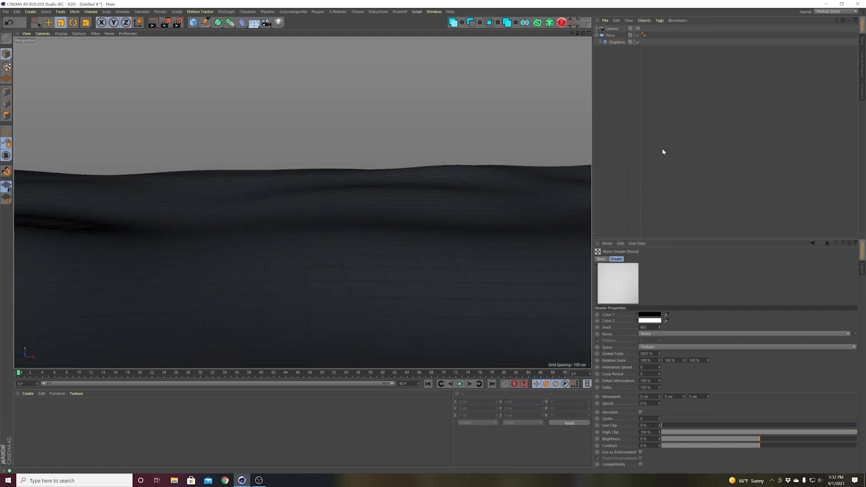
# - Save the project on the Desktop under the file name tutorial
pyautogui.hotkey('ctrl', 's')
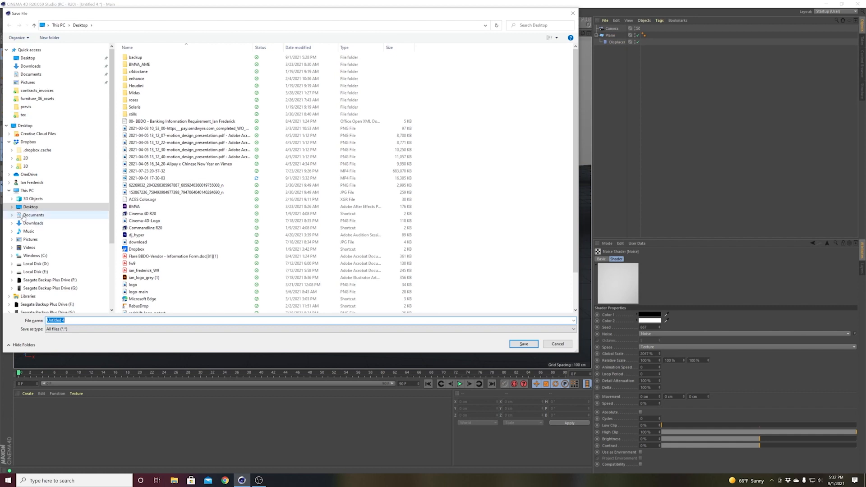
pyautogui.click(91, 329)
pyautogui.hotkey('shift', 'Tab')
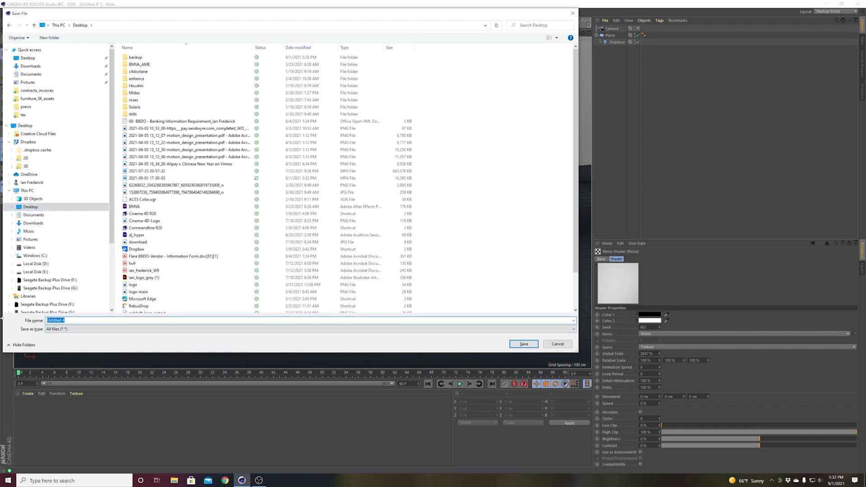
pyautogui.write('tutorial')
pyautogui.press('Return')
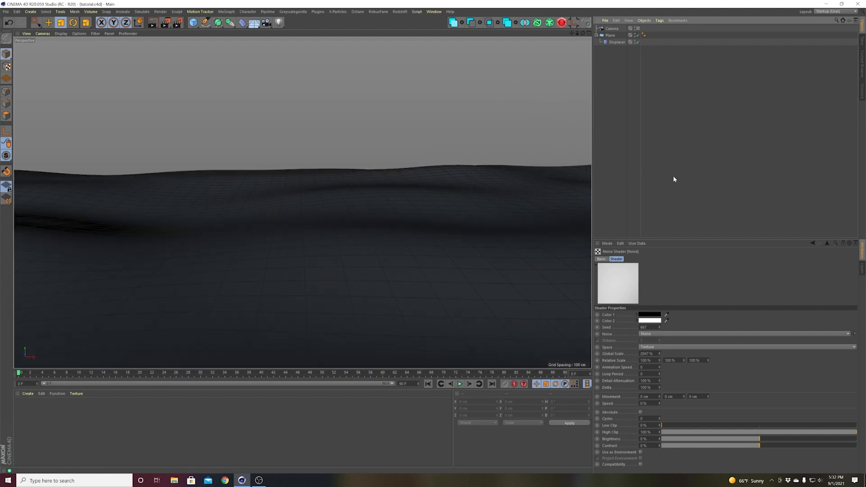
pyautogui.moveTo(720, 238); pyautogui.dragTo(720, 245)
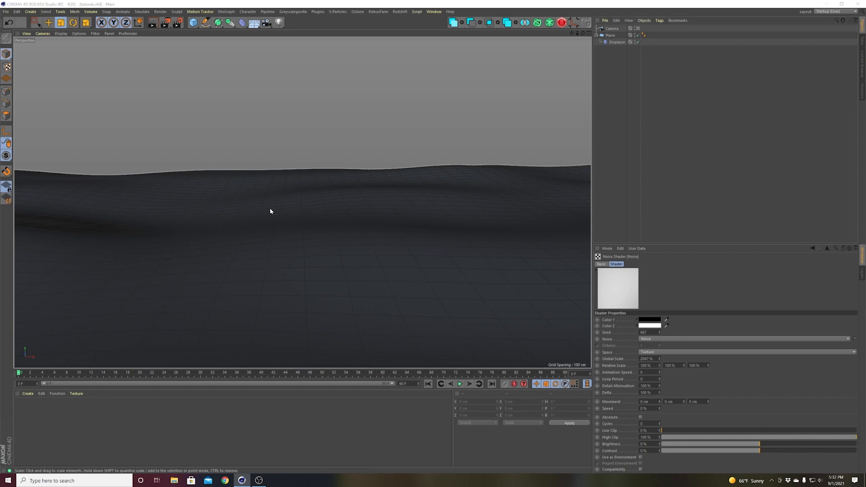
# - Start opening a file and browse to Dropbox/3D/assets/textures/megascans/assembly_assets/mossy_tree_stump
pyautogui.hotkey('ctrl', 'o')
pyautogui.moveTo(132, 19); pyautogui.dragTo(151, 25)
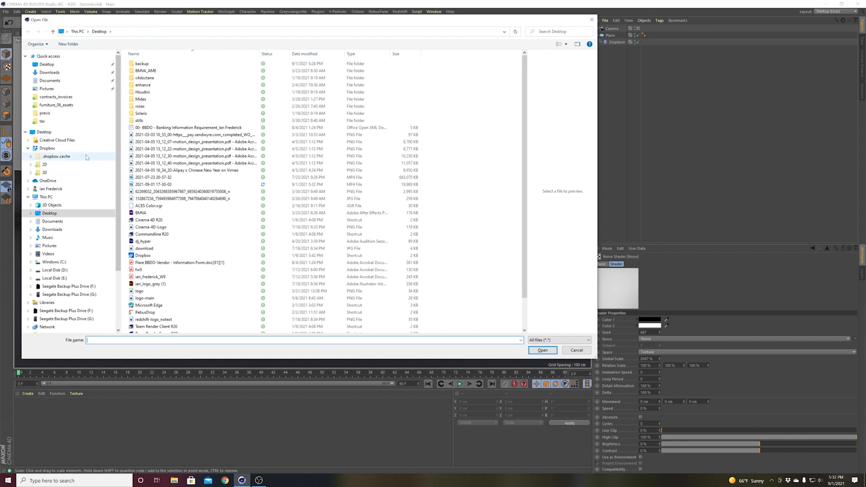
pyautogui.click(67, 174)
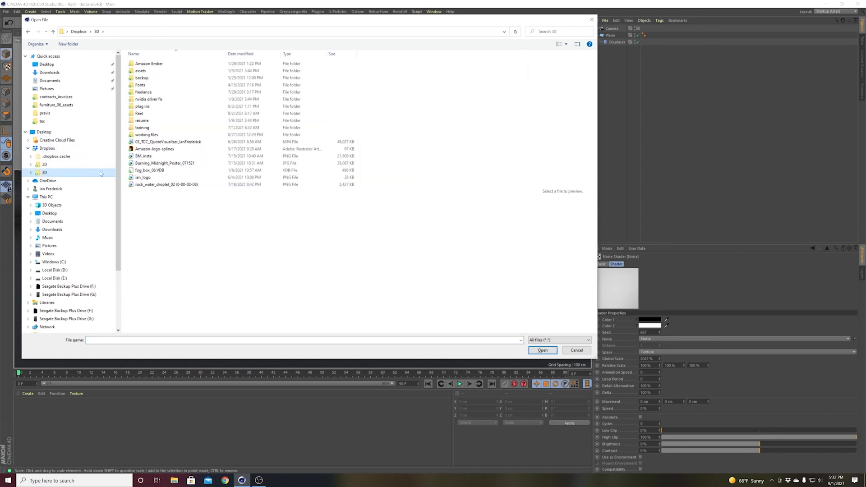
pyautogui.moveTo(201, 25); pyautogui.dragTo(227, 35)
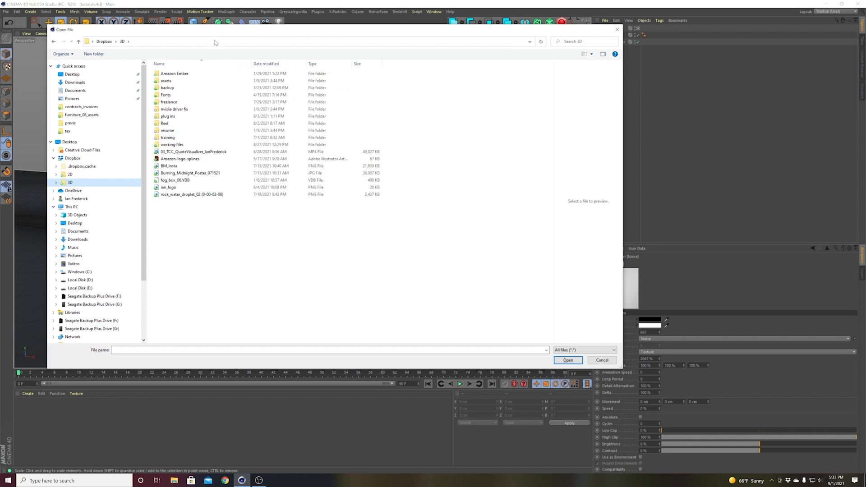
pyautogui.doubleClick(216, 80)
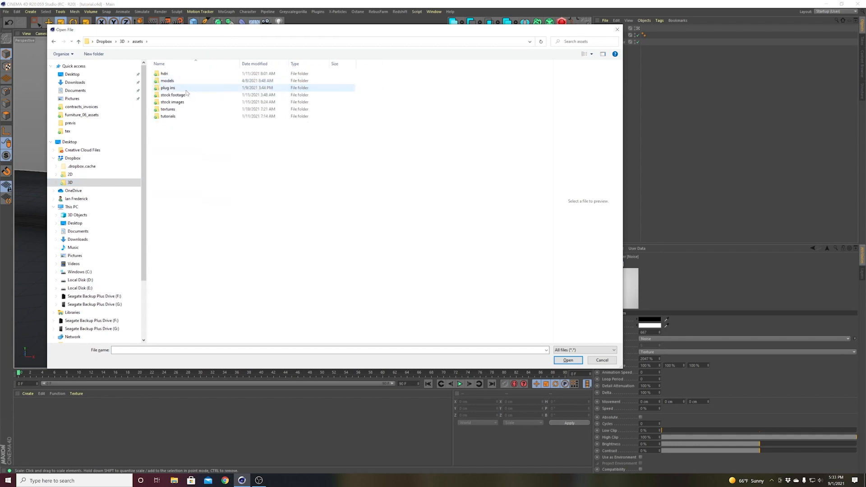
pyautogui.doubleClick(183, 110)
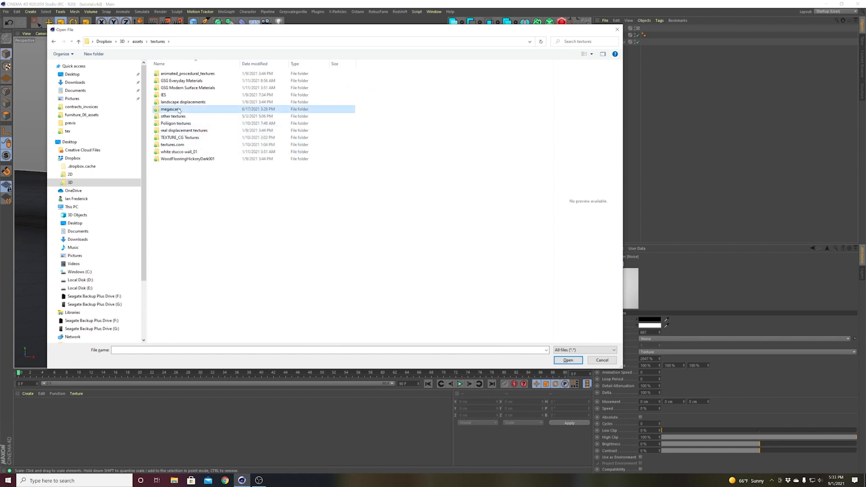
pyautogui.doubleClick(179, 110)
pyautogui.doubleClick(177, 103)
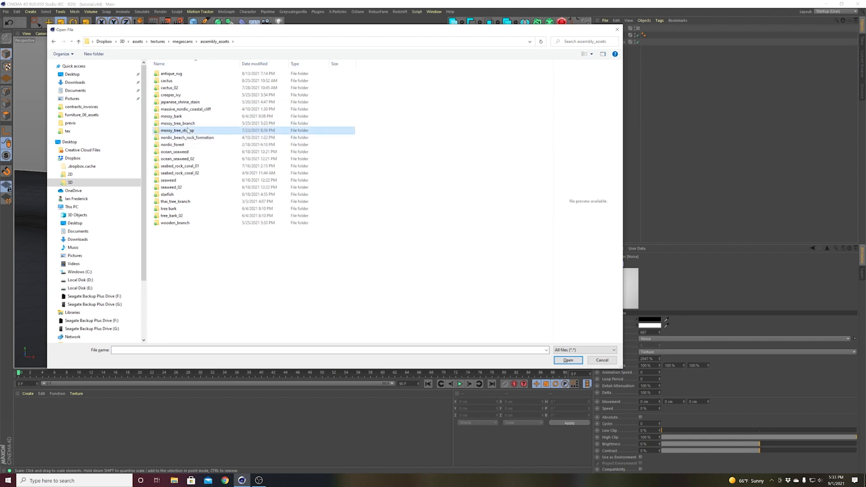
pyautogui.doubleClick(195, 131)
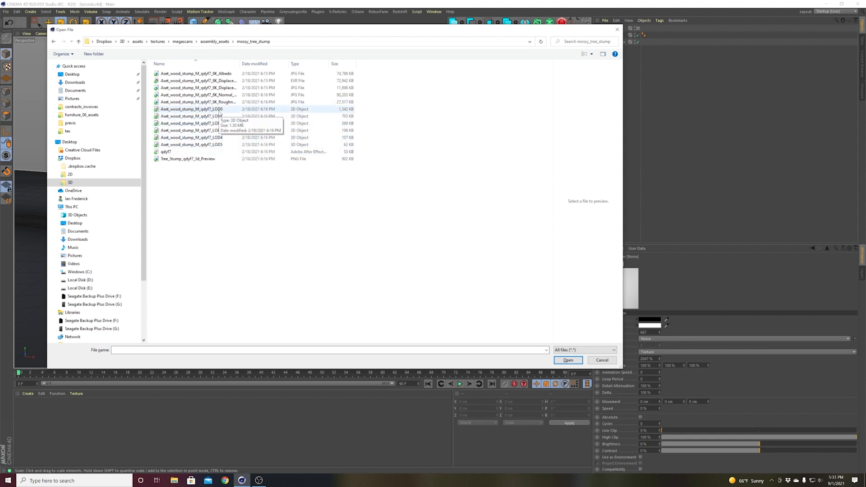
# - Open the stump model Aset_wood_stump_M_qdyf7_LOD0, accepting the default FBX import settings
pyautogui.doubleClick(219, 112)
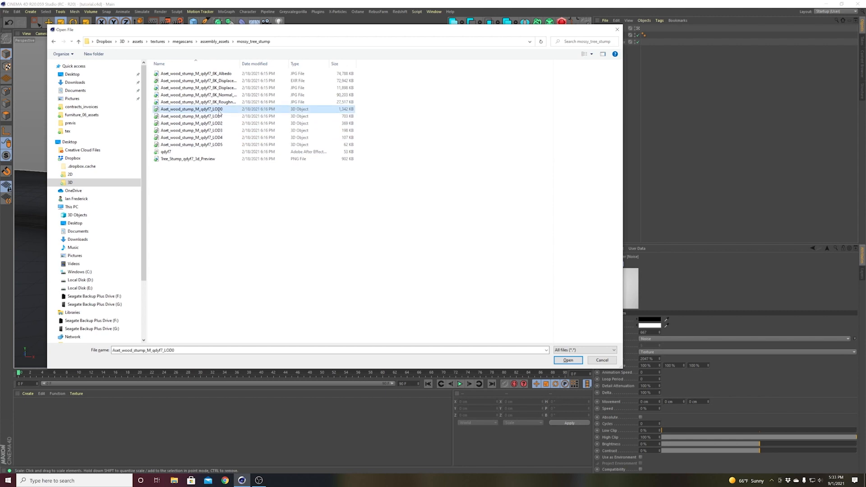
pyautogui.click(238, 195)
pyautogui.click(224, 109)
pyautogui.click(569, 361)
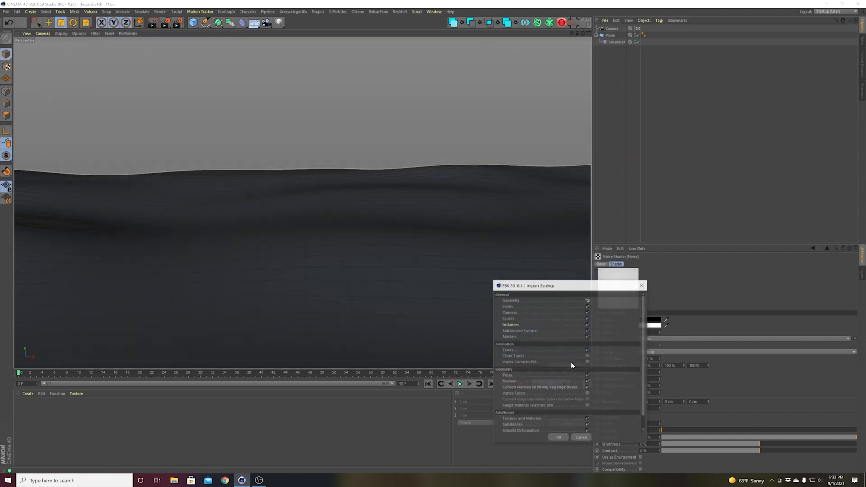
pyautogui.click(561, 438)
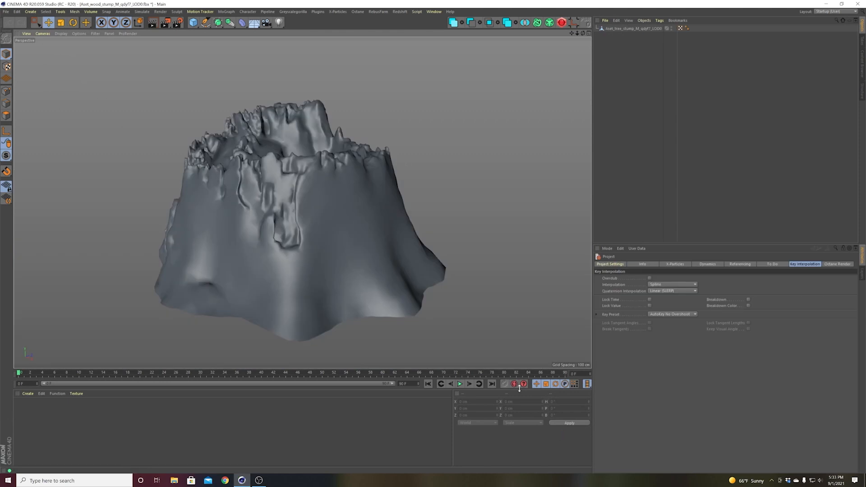
# - Copy the imported tree stump object into the tutorial project with the ground plane and camera
pyautogui.click(623, 29)
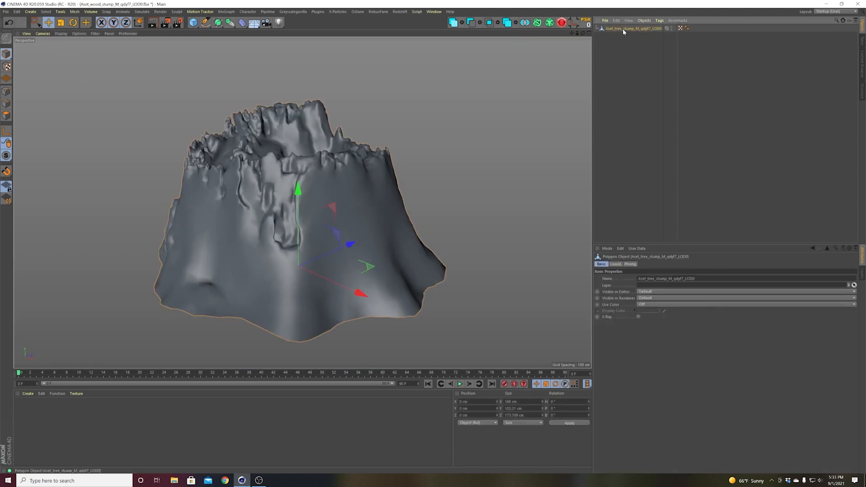
pyautogui.press('v')
pyautogui.moveTo(621, 119)
pyautogui.click(618, 134)
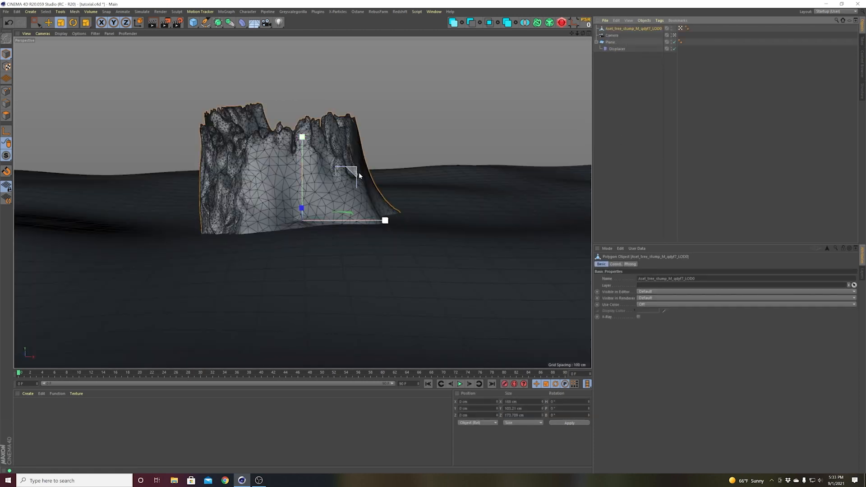
# - Move the camera farther back along its Z position so the stump appears smaller in the frame
pyautogui.click(611, 35)
pyautogui.click(650, 264)
pyautogui.click(632, 264)
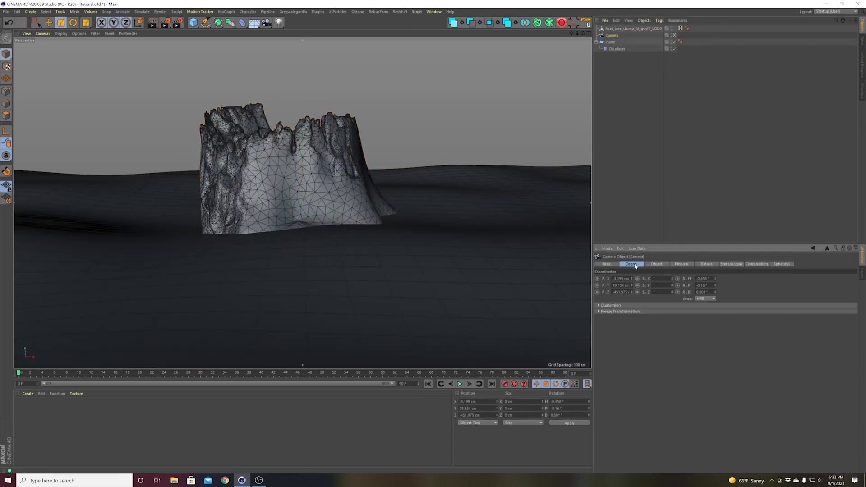
pyautogui.moveTo(632, 292); pyautogui.dragTo(632, 343)
# - Scale the ground plane up uniformly to about 2206 cm so the terrain extends farther around the stump
pyautogui.click(484, 249)
pyautogui.press('t')
pyautogui.moveTo(323, 265); pyautogui.dragTo(709, 189)
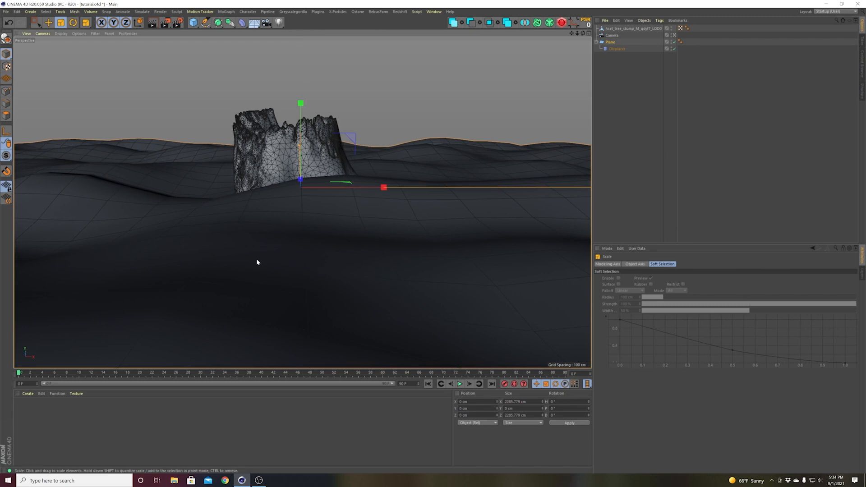
# - Rotate the tree stump about its vertical axis to a heading of about 85 degrees
pyautogui.click(277, 171)
pyautogui.press('r')
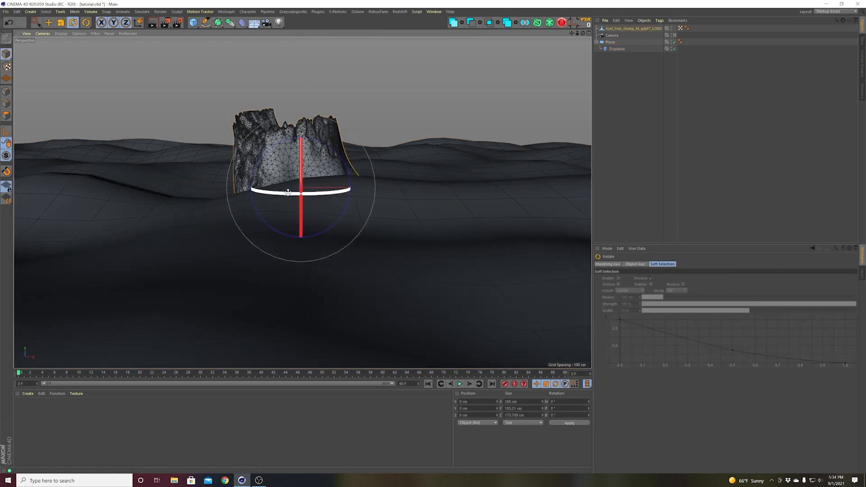
pyautogui.moveTo(286, 195); pyautogui.dragTo(359, 174)
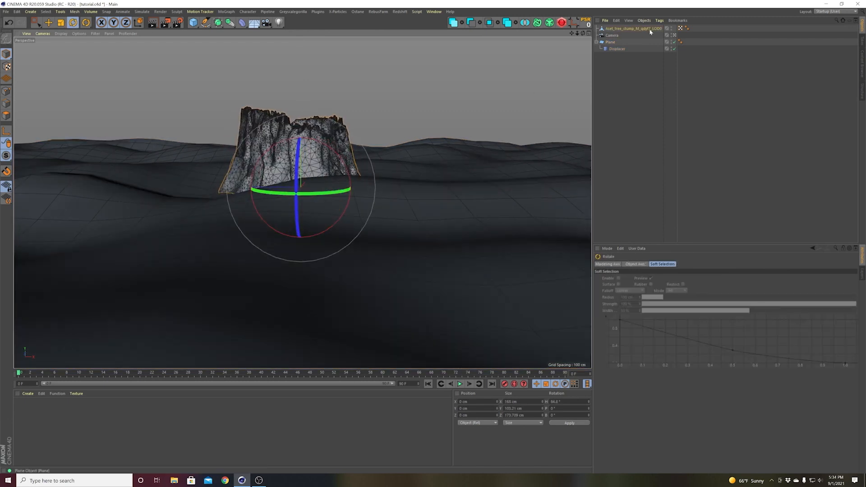
# - Leave the camera view, inspect the stump's base from another angle, and adjust its height on the terrain
pyautogui.click(675, 35)
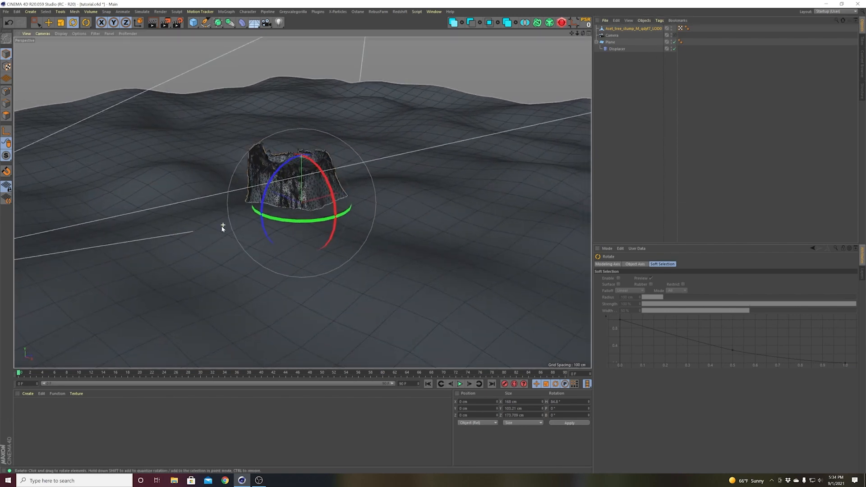
pyautogui.keyDown('alt'); pyautogui.moveTo(232, 240); pyautogui.dragTo(322, 267); pyautogui.keyUp('alt')
pyautogui.keyDown('alt'); pyautogui.moveTo(251, 234); pyautogui.dragTo(206, 205); pyautogui.keyUp('alt')
pyautogui.press('e')
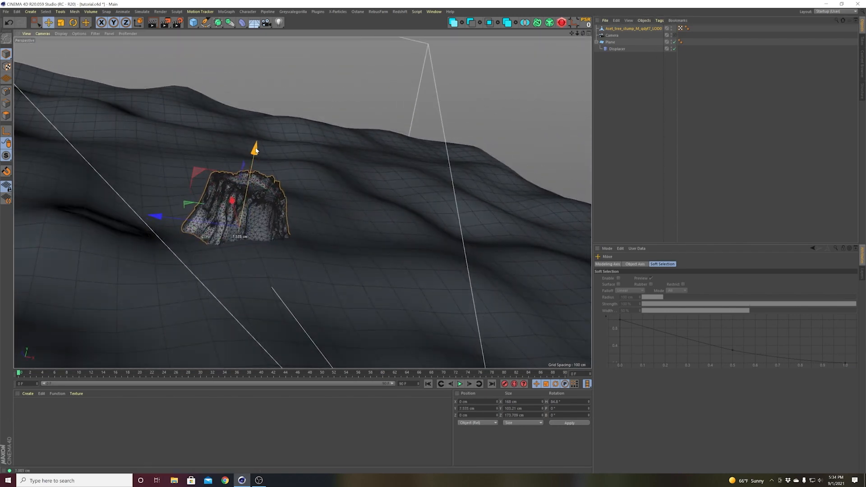
pyautogui.moveTo(252, 162); pyautogui.dragTo(254, 153)
# - Increase the global scale of the Displacer's Noise shader to about 6000% to flatten the ground around the stump
pyautogui.click(607, 48)
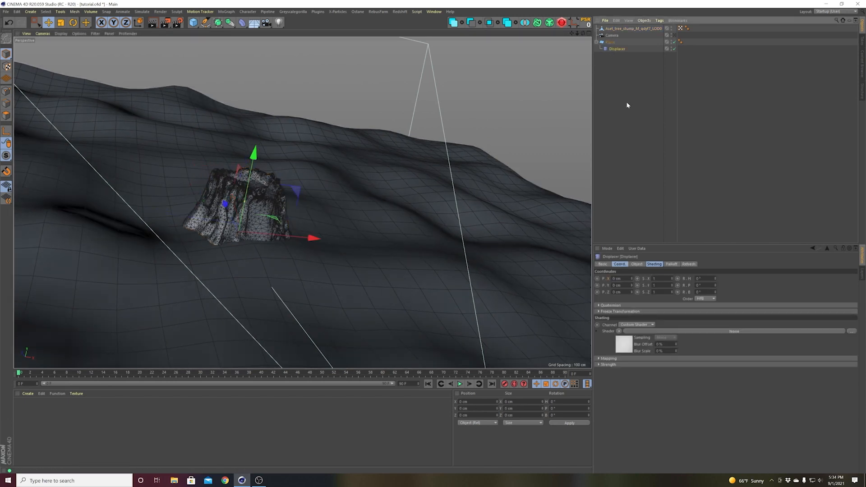
pyautogui.click(630, 348)
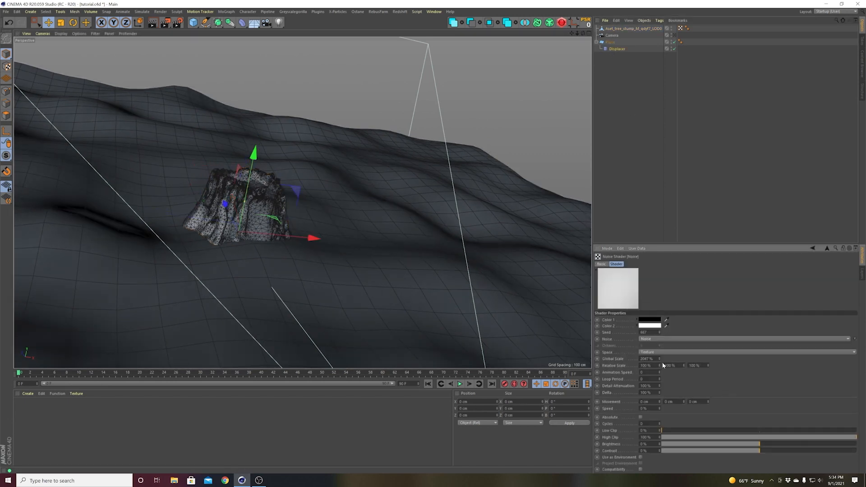
pyautogui.moveTo(660, 359); pyautogui.dragTo(660, 323)
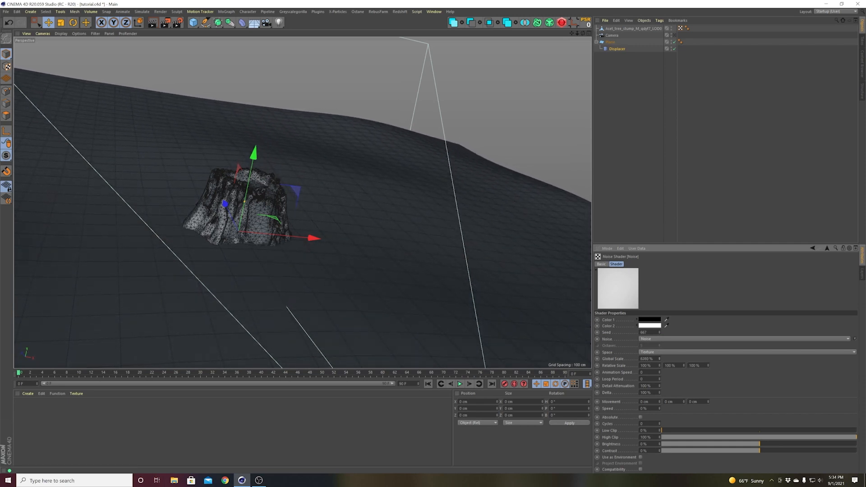
# - Return to the camera view and lower the tree stump so its base sits on the ground
pyautogui.click(675, 35)
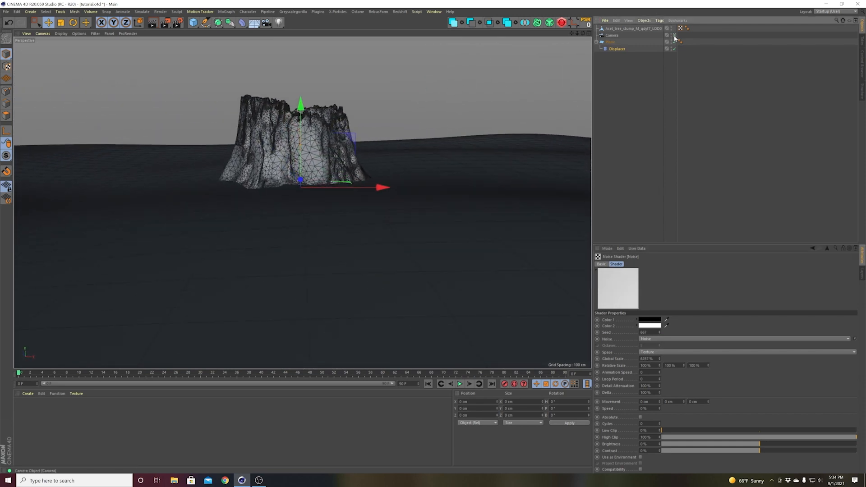
pyautogui.click(301, 112)
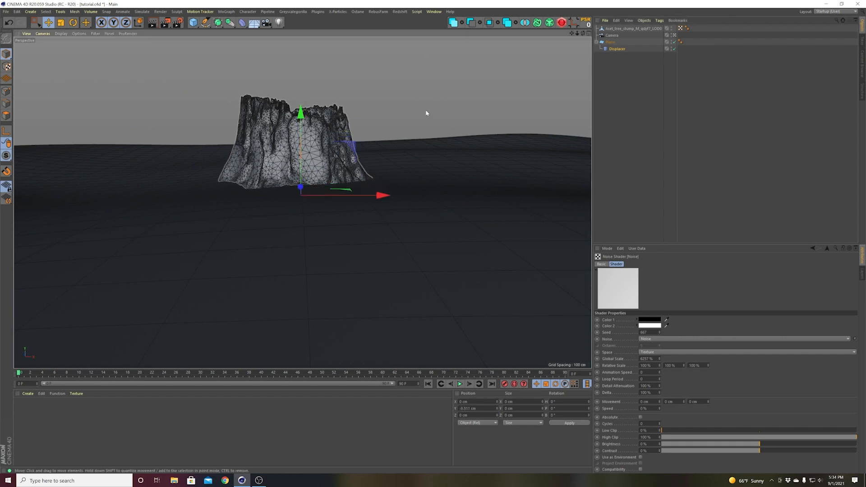
pyautogui.moveTo(301, 92); pyautogui.dragTo(301, 107)
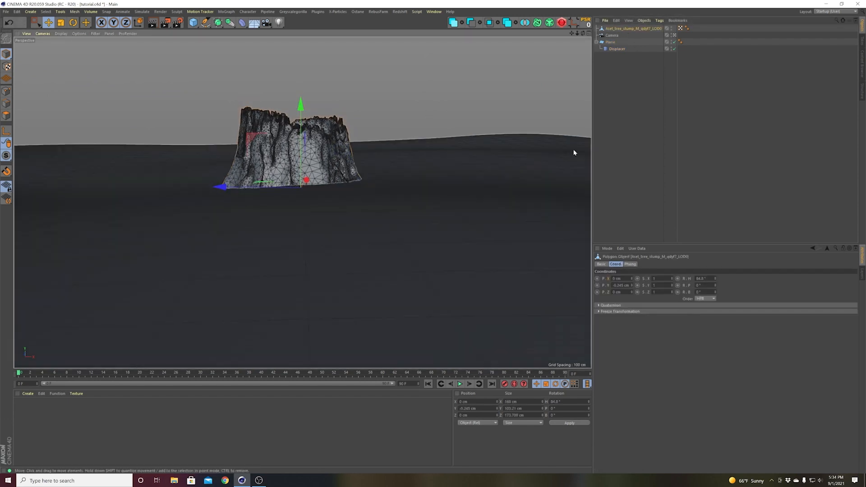
# - Rotate the stump about its vertical axis to show its other side, and raise it slightly on the ground
pyautogui.press('r')
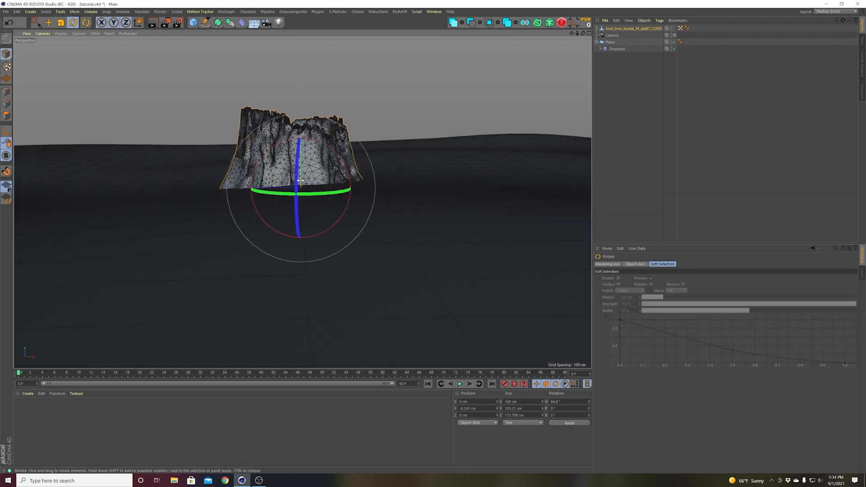
pyautogui.moveTo(309, 195); pyautogui.dragTo(264, 195)
pyautogui.press('e')
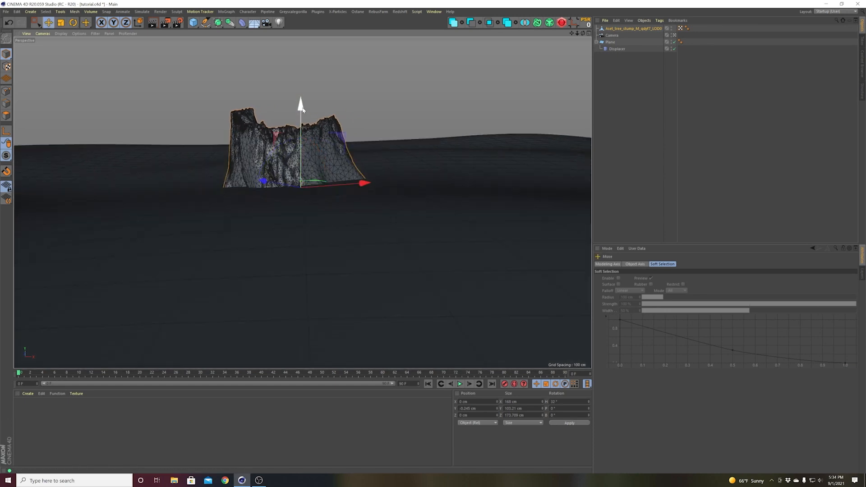
pyautogui.moveTo(301, 113); pyautogui.dragTo(303, 108)
pyautogui.click(676, 131)
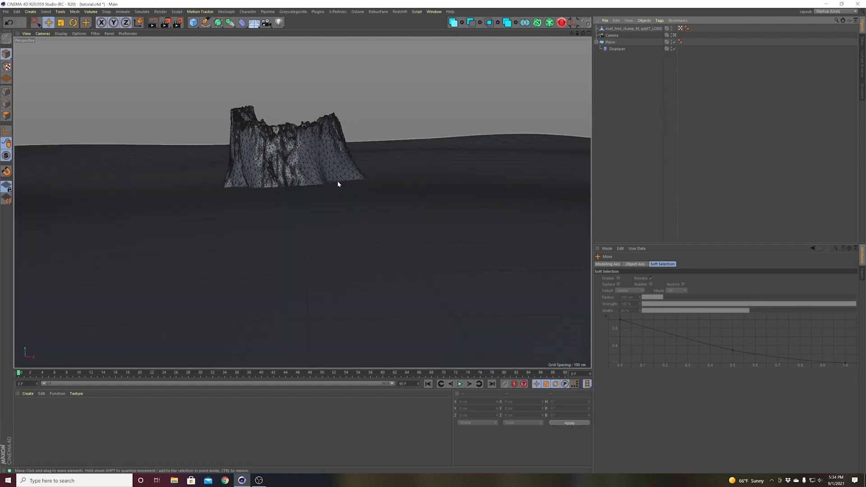
# - Save the tutorial project with the stump in place
pyautogui.keyDown('alt'); pyautogui.moveTo(315, 168); pyautogui.dragTo(294, 172); pyautogui.keyUp('alt')
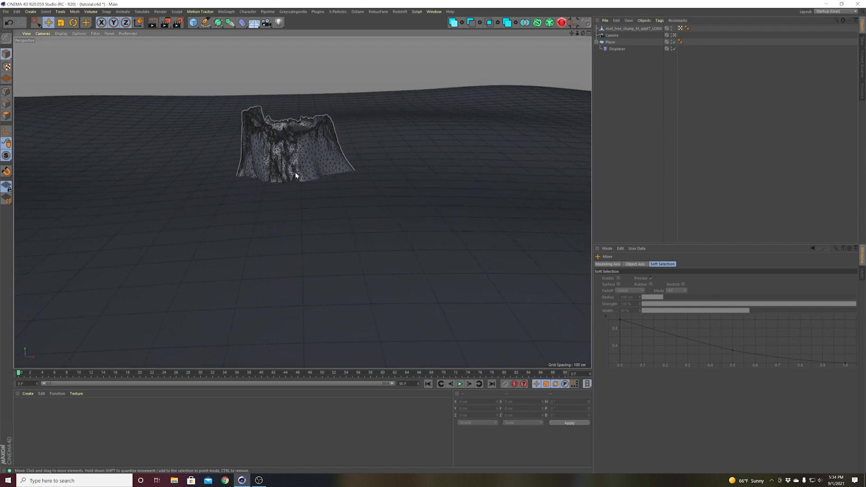
pyautogui.hotkey('ctrl', 's')
pyautogui.keyDown('alt'); pyautogui.moveTo(296, 170); pyautogui.dragTo(289, 186, button='right'); pyautogui.keyUp('alt')
pyautogui.moveTo(289, 189)
pyautogui.keyDown('alt'); pyautogui.mouseDown()
pyautogui.moveTo(285, 171)
pyautogui.moveTo(293, 185)
pyautogui.moveTo(245, 251)
pyautogui.moveTo(285, 226)
pyautogui.moveTo(265, 279)
pyautogui.mouseUp(); pyautogui.keyUp('alt')
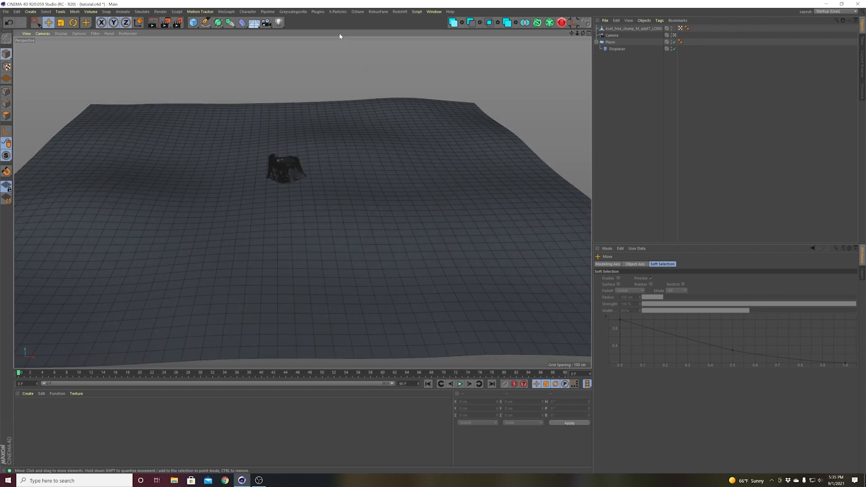
# - Add a Forester Tree object to the scene
pyautogui.click(318, 11)
pyautogui.moveTo(333, 39)
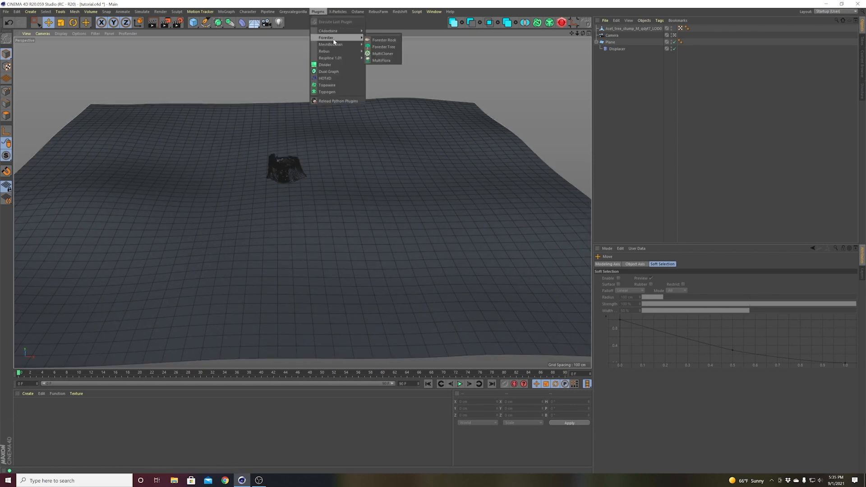
pyautogui.click(382, 47)
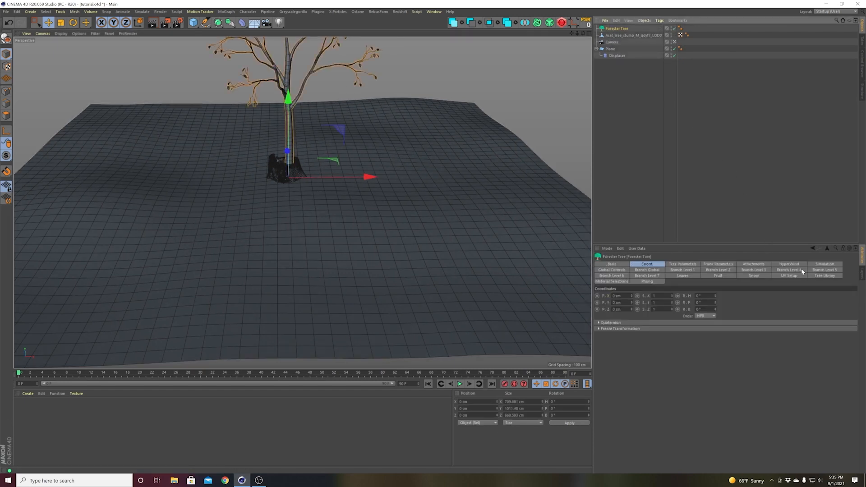
# - Change the Forester tree to the Mangrove preset from the tree library and bring the whole tree into view
pyautogui.click(815, 276)
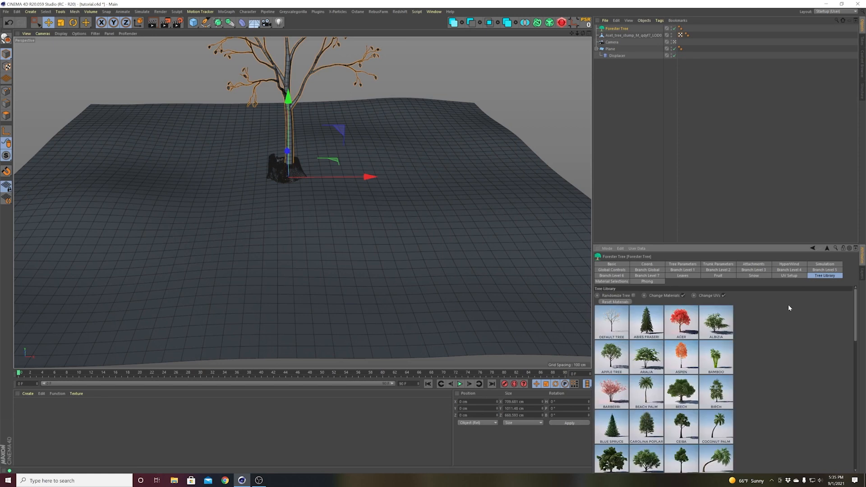
pyautogui.scroll(-1, 799, 355)
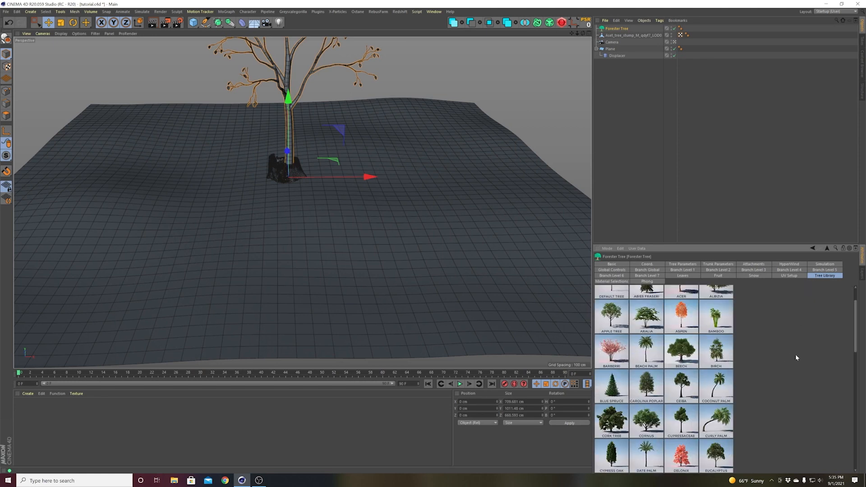
pyautogui.scroll(-2, 786, 341)
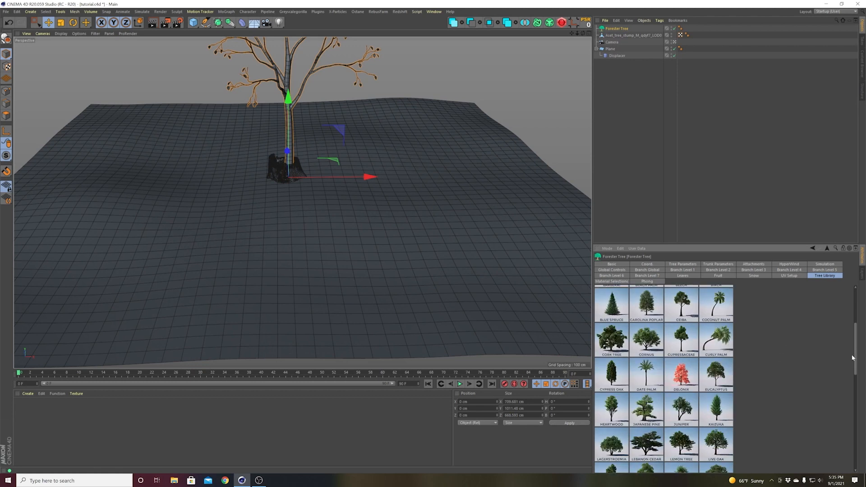
pyautogui.moveTo(855, 355); pyautogui.dragTo(856, 385)
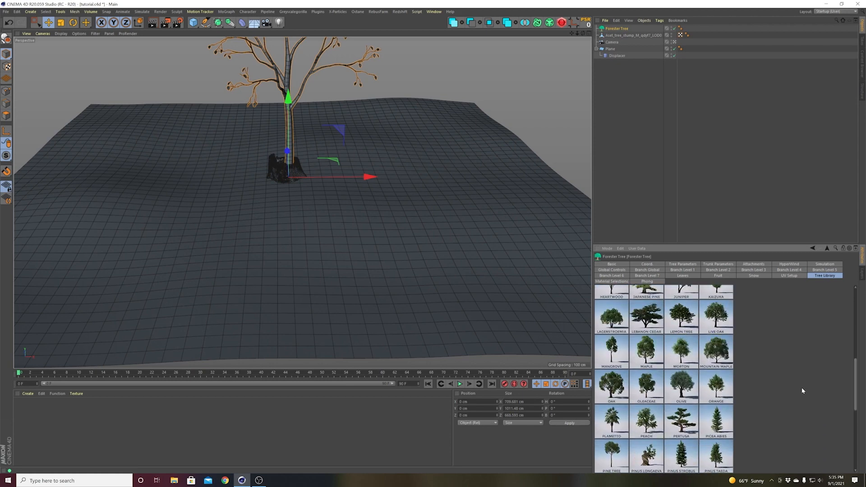
pyautogui.click(612, 351)
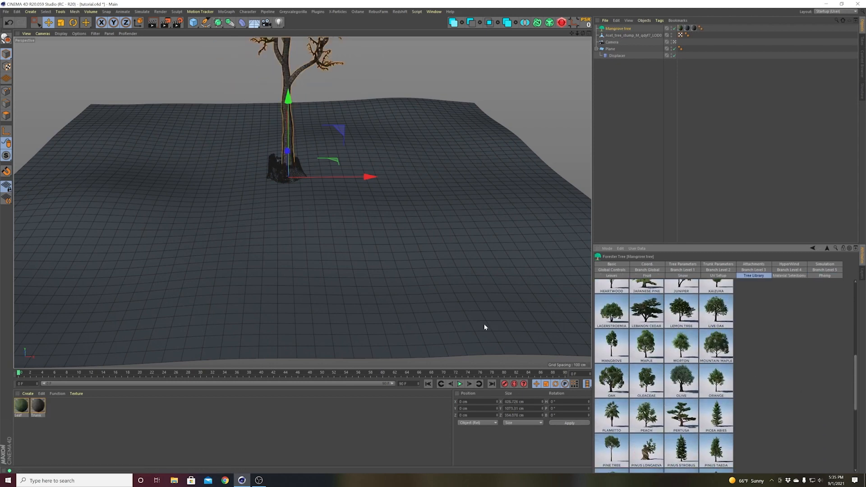
pyautogui.keyDown('alt'); pyautogui.moveTo(300, 194); pyautogui.dragTo(312, 271, button='middle'); pyautogui.keyUp('alt')
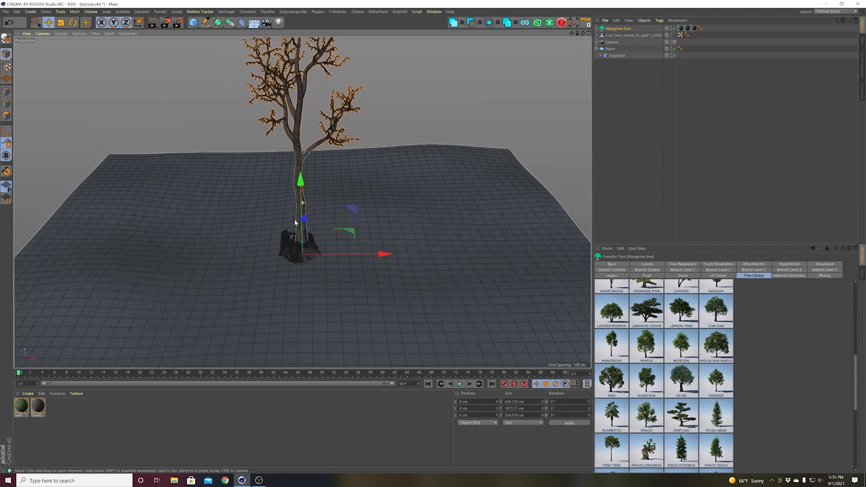
pyautogui.keyDown('alt'); pyautogui.moveTo(294, 223); pyautogui.dragTo(319, 244, button='middle'); pyautogui.keyUp('alt')
pyautogui.keyDown('alt'); pyautogui.moveTo(319, 244); pyautogui.dragTo(319, 248, button='right'); pyautogui.keyUp('alt')
pyautogui.click(761, 164)
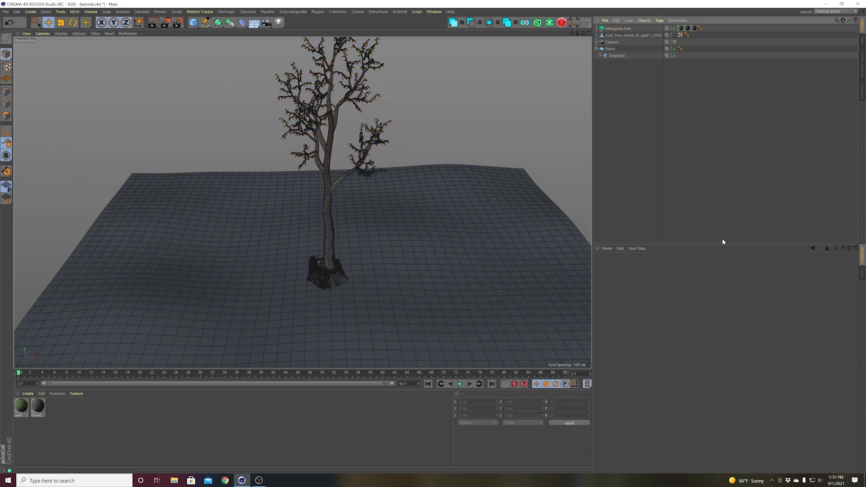
# - Try the mangrove tree's Viewport Levels at 4 and 5, and bring the value back to 4
pyautogui.click(634, 28)
pyautogui.click(695, 264)
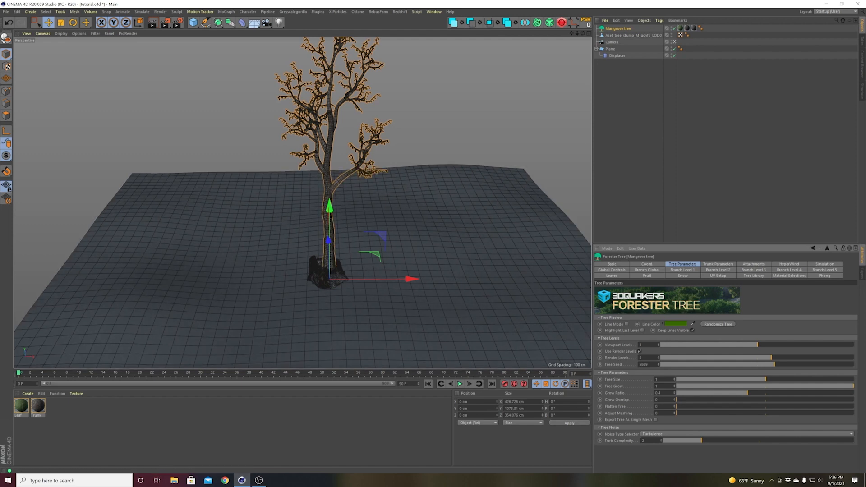
pyautogui.click(640, 351)
pyautogui.write('4')
pyautogui.press('Return')
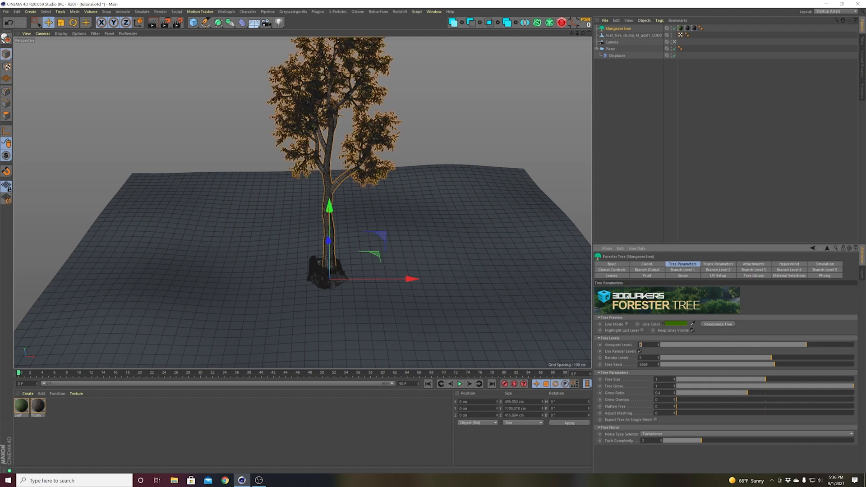
pyautogui.write('5')
pyautogui.press('Return')
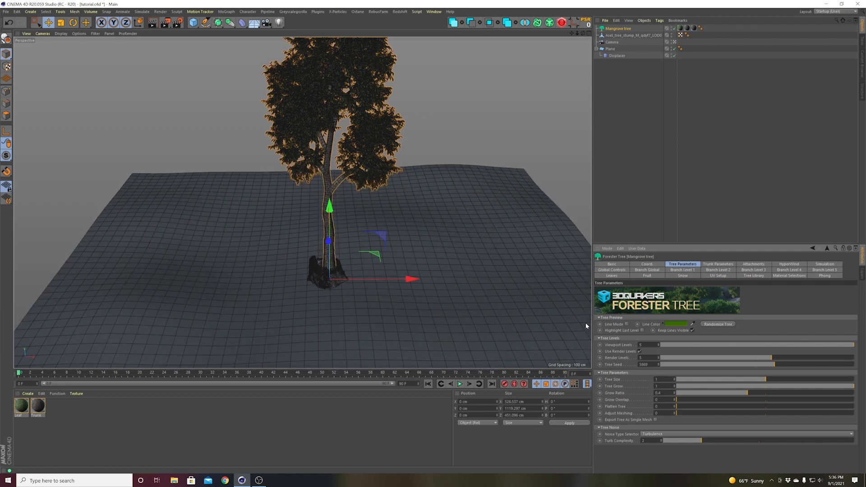
pyautogui.keyDown('alt'); pyautogui.moveTo(346, 251); pyautogui.dragTo(340, 278); pyautogui.keyUp('alt')
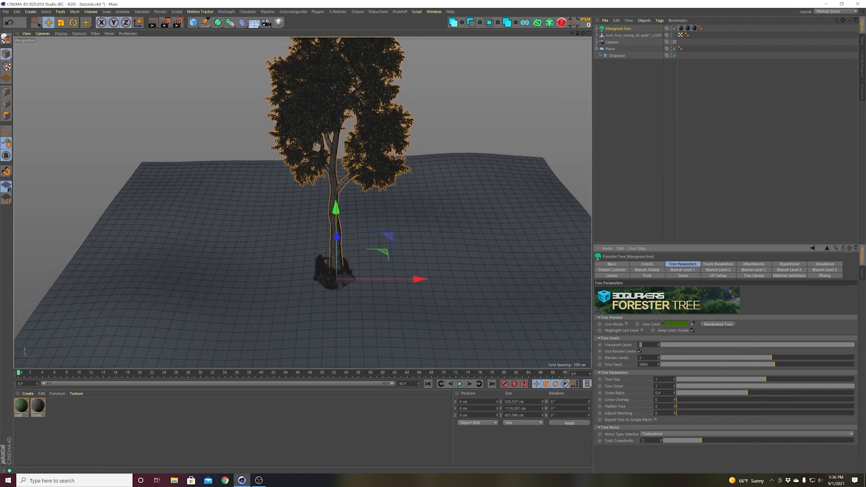
pyautogui.moveTo(853, 345); pyautogui.dragTo(806, 345)
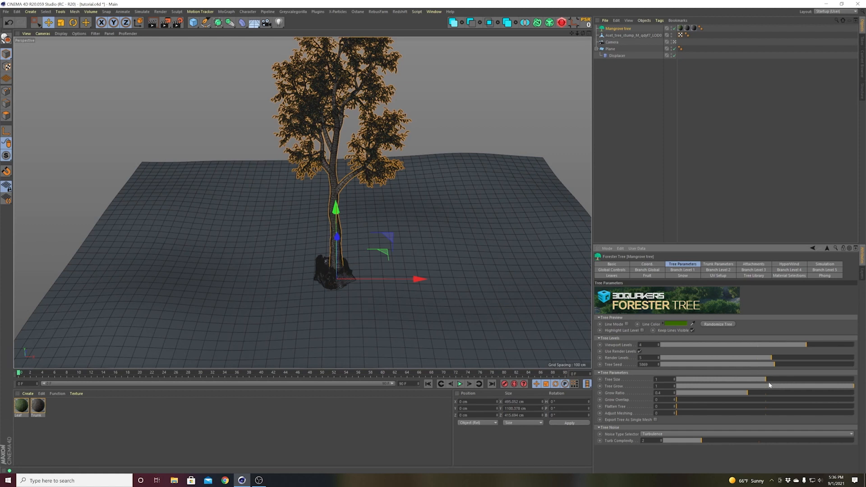
# - Set the mangrove tree's Viewport Levels to 3 and reduce its Tree Size to about 0.78
pyautogui.moveTo(770, 385); pyautogui.dragTo(732, 385)
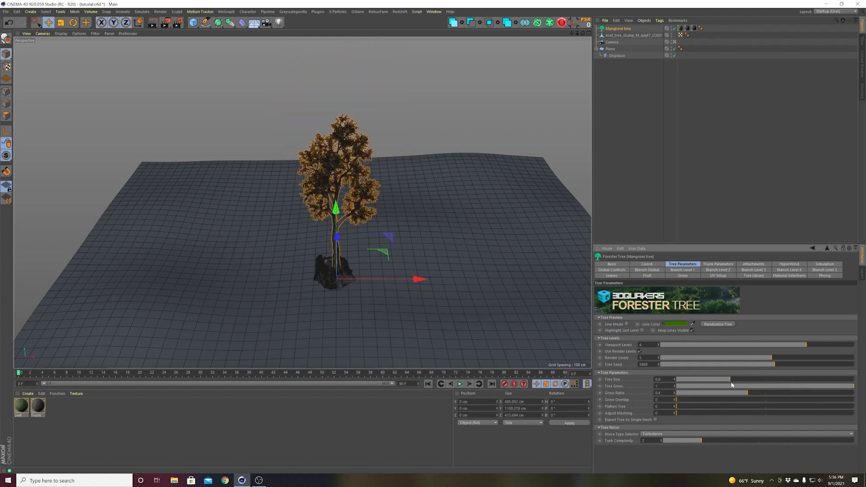
pyautogui.write('3')
pyautogui.press('Return')
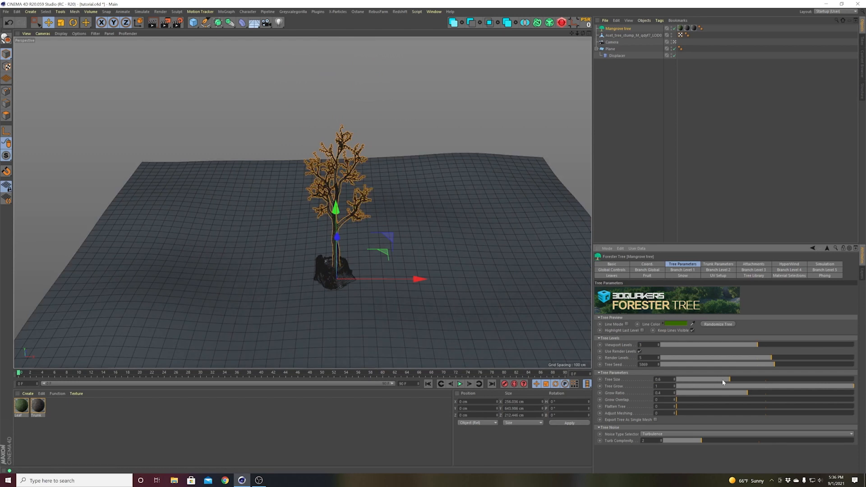
pyautogui.moveTo(724, 382); pyautogui.dragTo(745, 379)
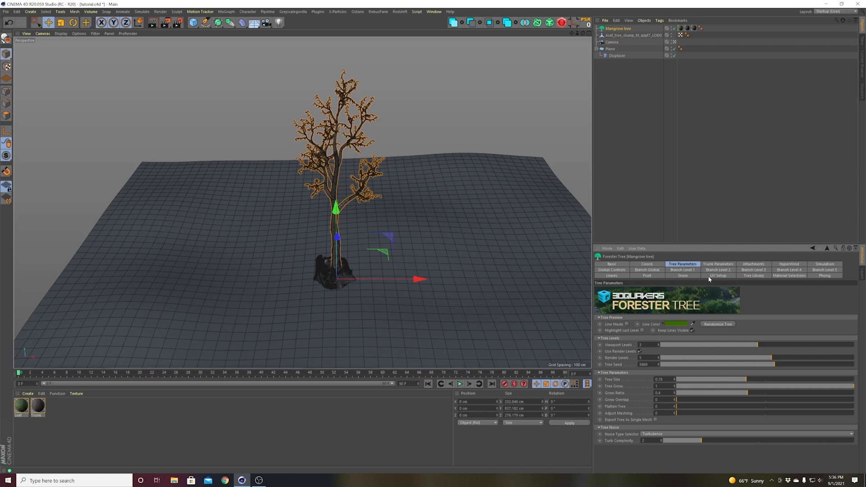
# - Set the mangrove's trunk to 14 sides and a height of about 713.6 cm, undoing a trial increase of the trunk radius
pyautogui.click(710, 265)
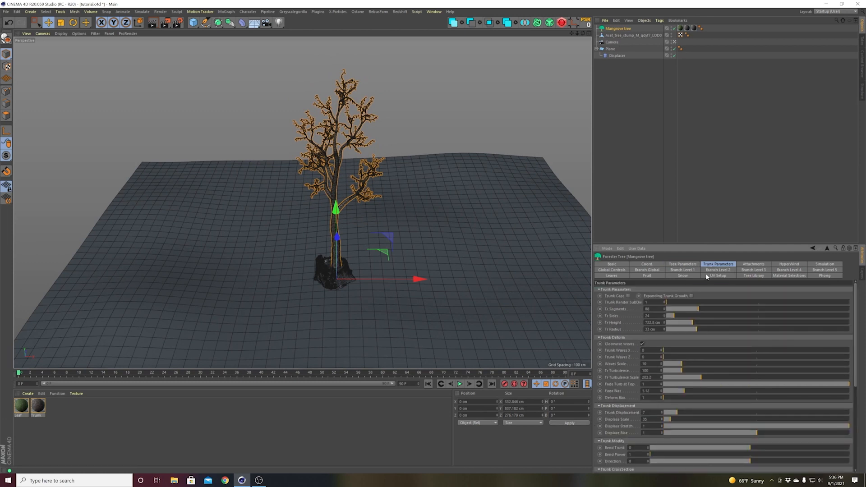
pyautogui.moveTo(697, 329); pyautogui.dragTo(804, 327)
pyautogui.hotkey('ctrl', 'z')
pyautogui.moveTo(698, 328); pyautogui.dragTo(676, 323)
pyautogui.scroll(6, 302, 251)
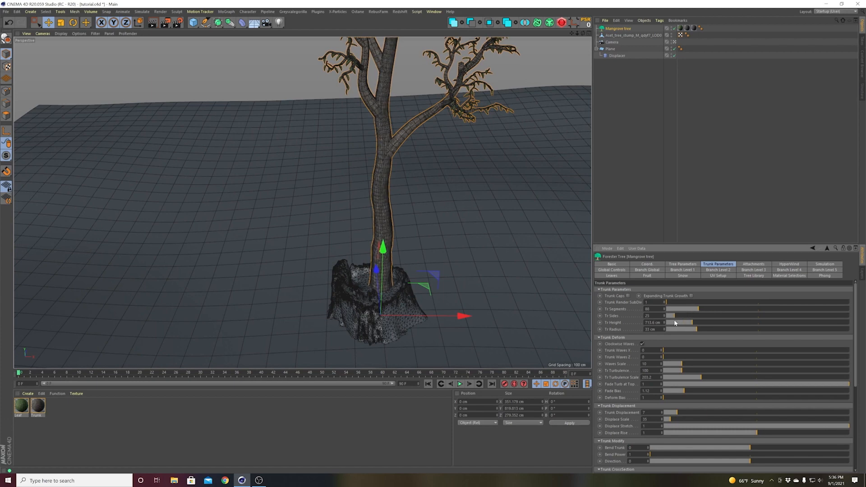
pyautogui.scroll(-5, 367, 272)
pyautogui.keyDown('alt'); pyautogui.moveTo(374, 274); pyautogui.dragTo(360, 289, button='middle'); pyautogui.keyUp('alt')
pyautogui.moveTo(690, 315); pyautogui.dragTo(670, 322)
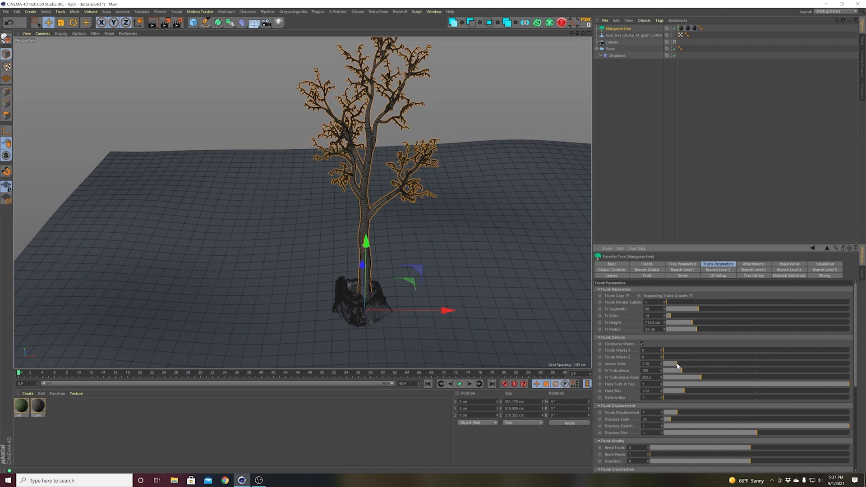
# - Try bending the mangrove trunk with Bend Trunk about 166, Bend Power about 1.76 and Direction about -44
pyautogui.scroll(-2, 426, 286)
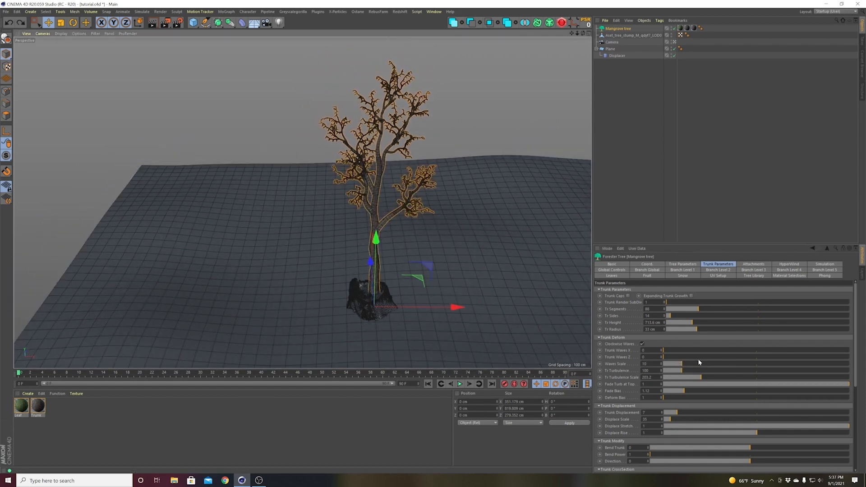
pyautogui.moveTo(688, 394); pyautogui.dragTo(850, 387)
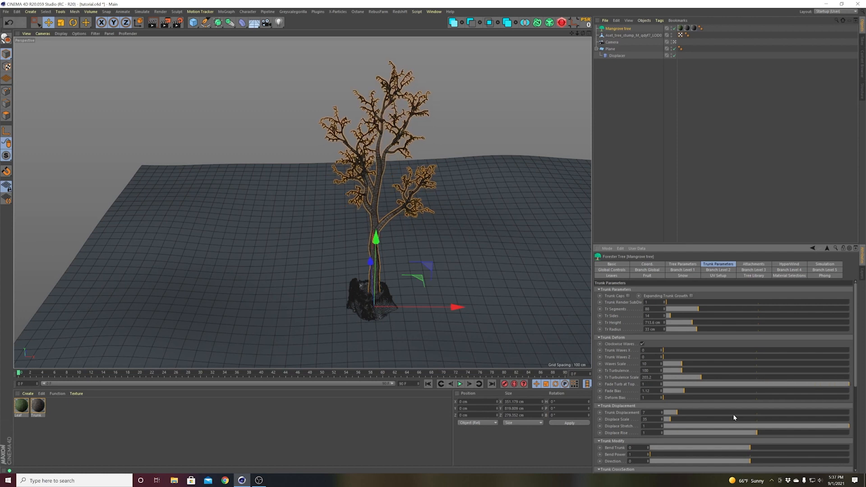
pyautogui.moveTo(700, 413); pyautogui.dragTo(781, 406)
pyautogui.scroll(-3, 605, 423)
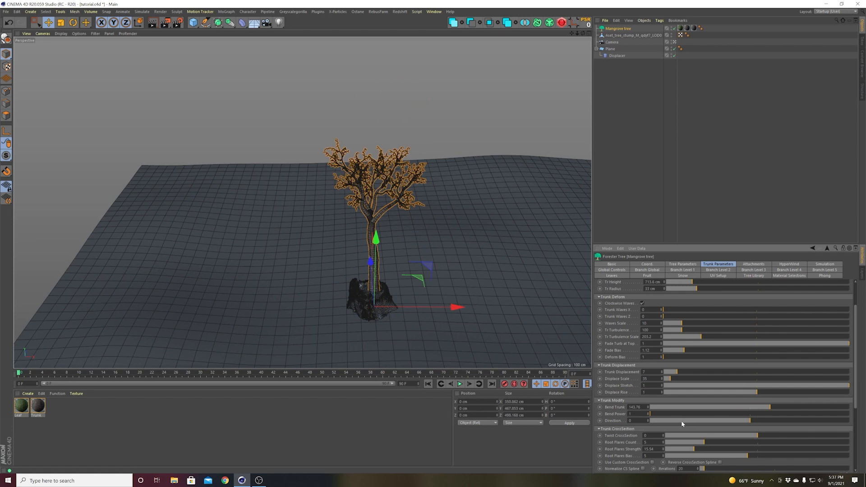
pyautogui.moveTo(737, 421); pyautogui.dragTo(773, 407)
pyautogui.moveTo(649, 414); pyautogui.dragTo(668, 422)
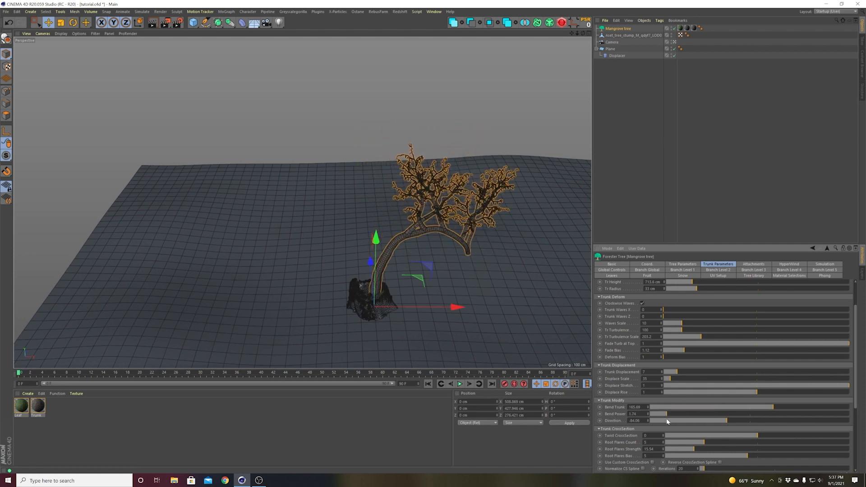
# - Undo the trial trunk bend, bend power and direction changes on the mangrove tree
pyautogui.hotkey('ctrl', 'z')
pyautogui.hotkey('ctrl', 'z')
pyautogui.hotkey('ctrl', 'z')
pyautogui.hotkey('ctrl', 'z')
pyautogui.hotkey('ctrl', 'z')
pyautogui.hotkey('ctrl', 'z')
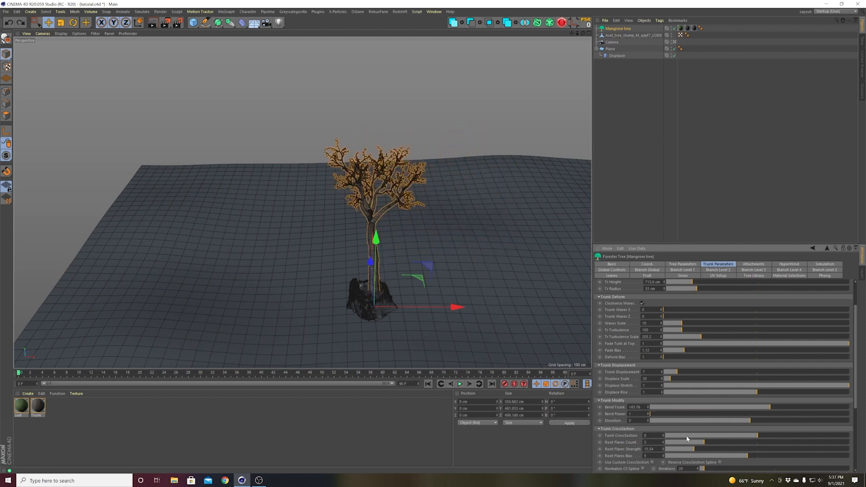
pyautogui.hotkey('ctrl', 'z')
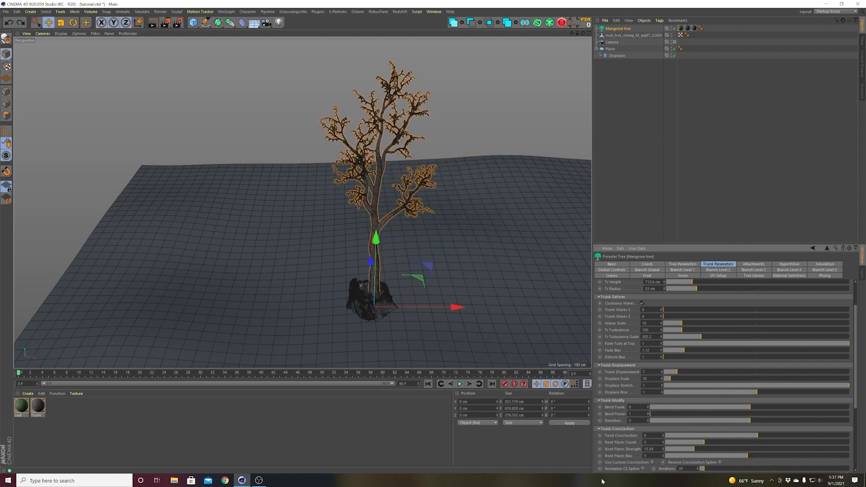
# - Thicken the mangrove's trunk by raising the trunk radius to about 95 cm
pyautogui.scroll(3, 605, 355)
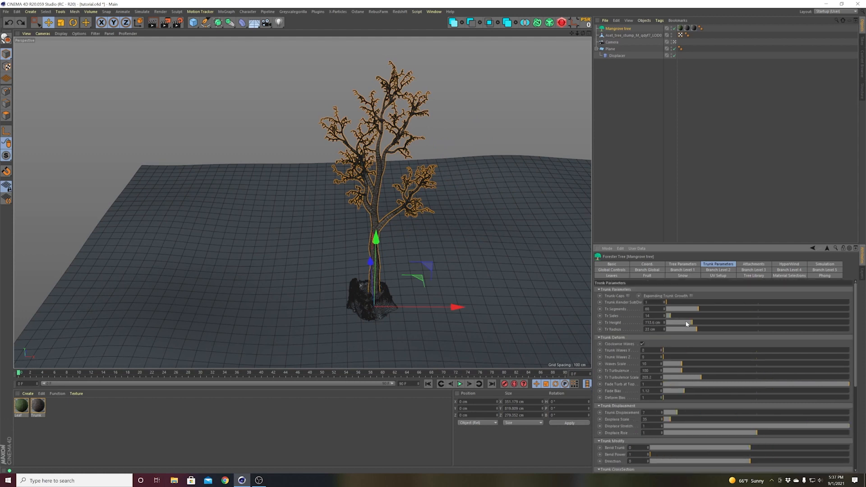
pyautogui.moveTo(697, 330); pyautogui.dragTo(754, 329)
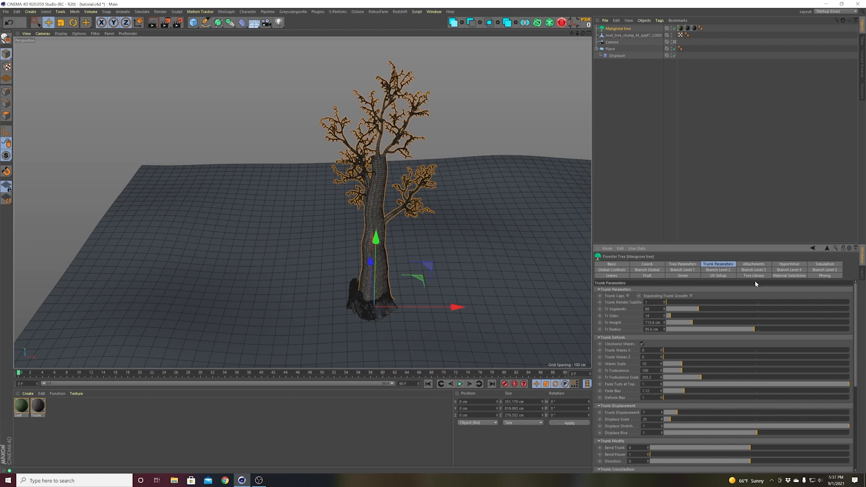
# - Thicken the level 1 branches to a radius of about 36.5 cm and increase their length
pyautogui.click(683, 270)
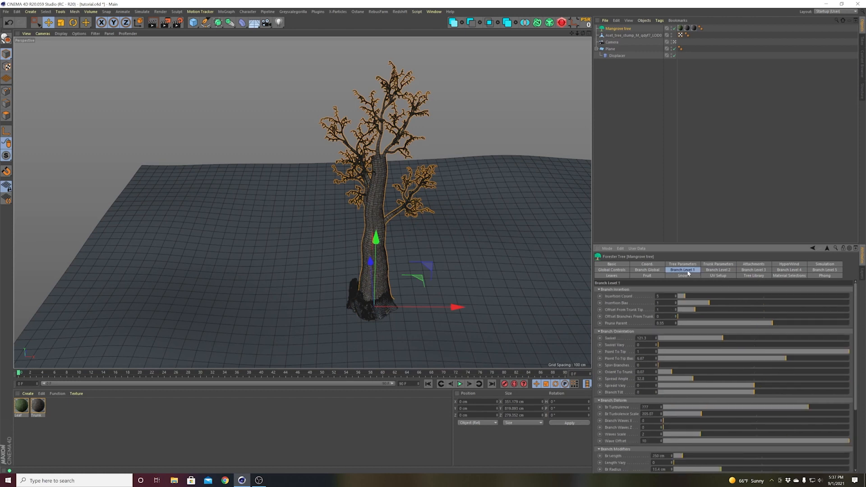
pyautogui.click(652, 270)
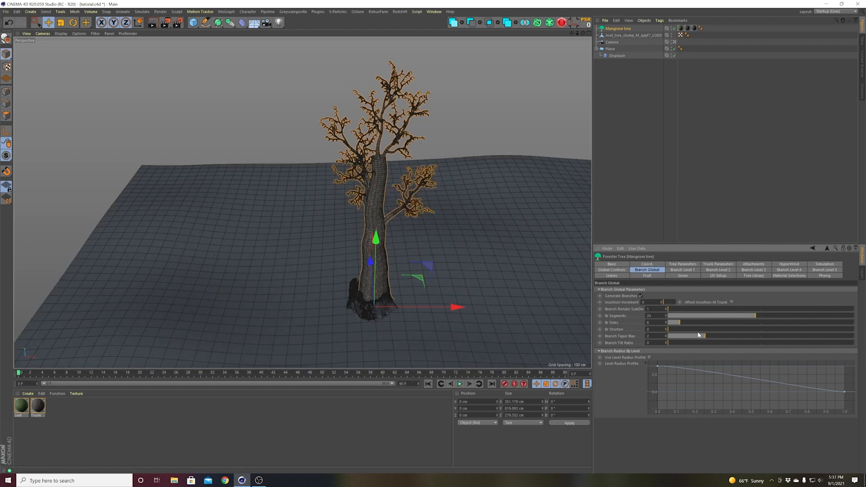
pyautogui.click(689, 271)
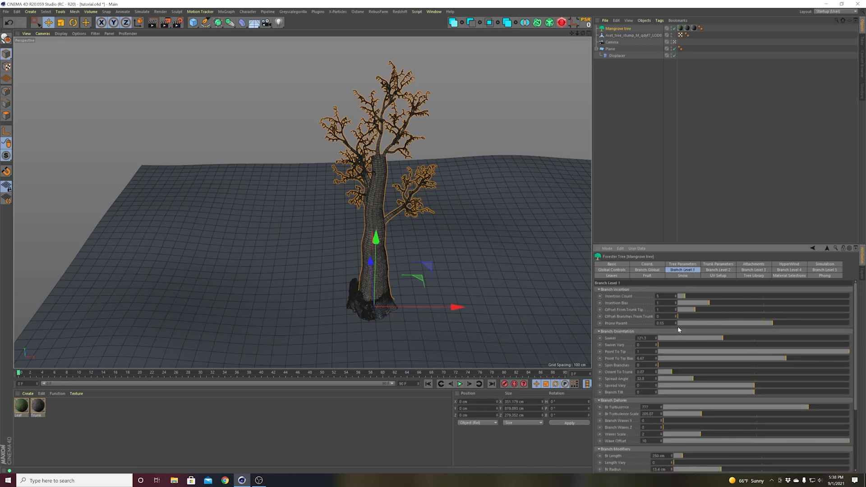
pyautogui.scroll(-2, 617, 371)
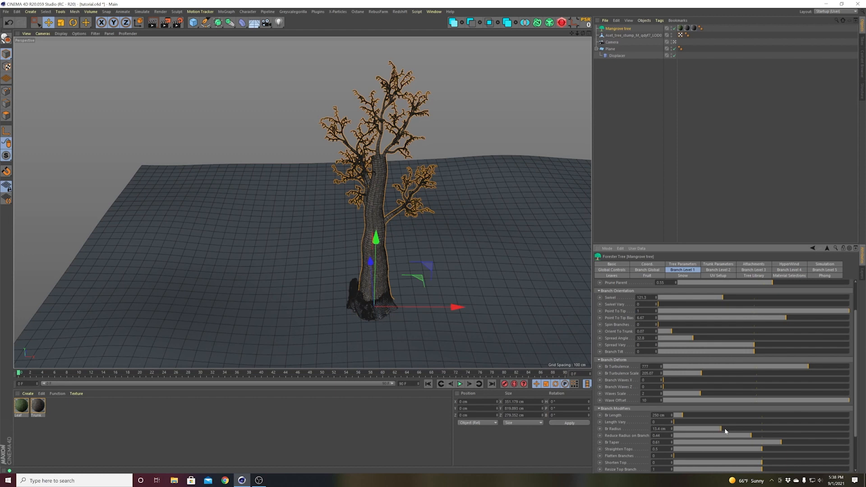
pyautogui.moveTo(726, 432); pyautogui.dragTo(804, 425)
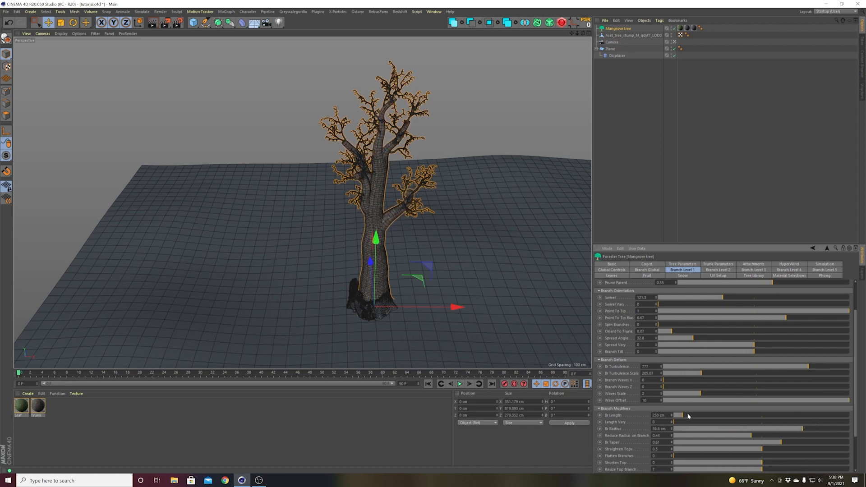
pyautogui.moveTo(688, 416); pyautogui.dragTo(697, 416)
# - Set the level 2 branches to a radius of 20 cm and a length of about 169 cm
pyautogui.click(710, 270)
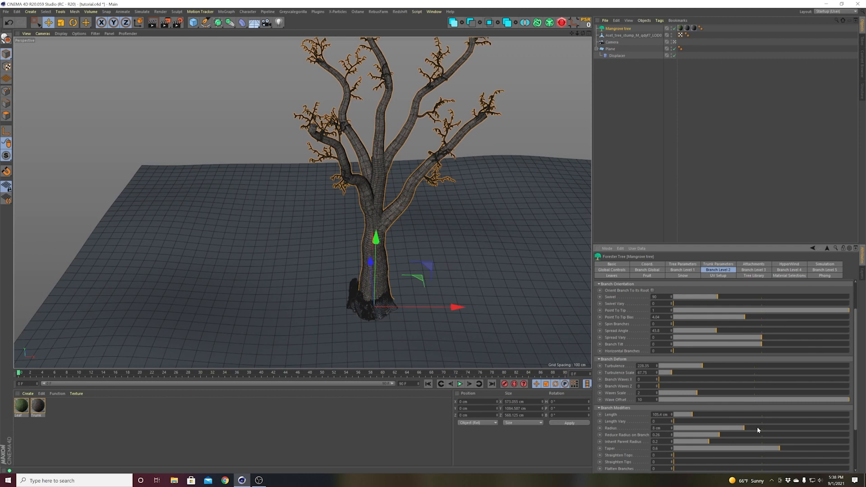
pyautogui.moveTo(747, 430); pyautogui.dragTo(850, 427)
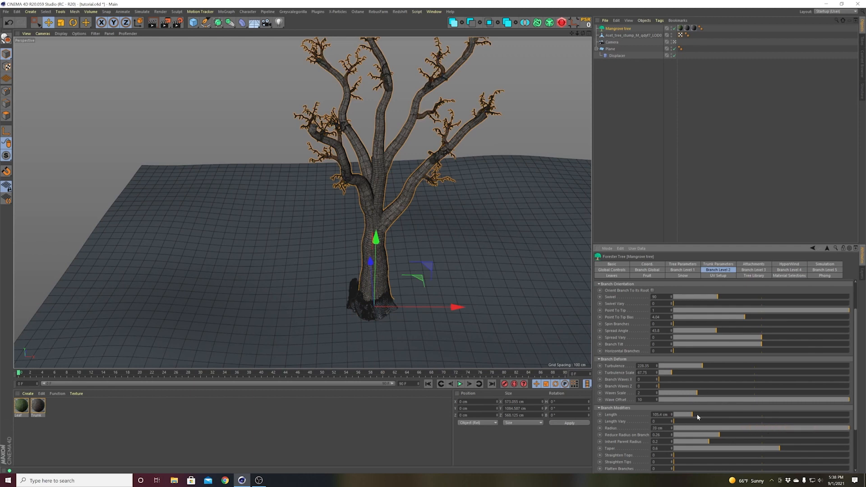
pyautogui.moveTo(693, 415); pyautogui.dragTo(705, 415)
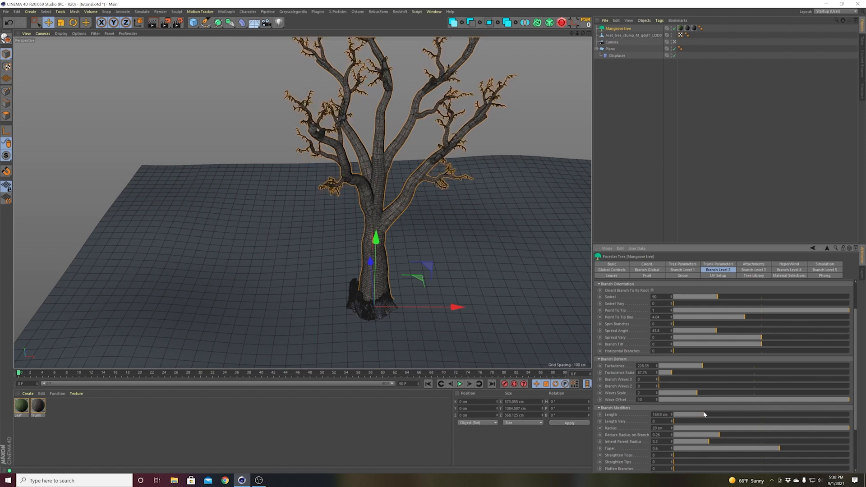
# - Set the mangrove's level 3 branches to a radius of about 8.4 cm and a length of about 105 cm
pyautogui.click(751, 271)
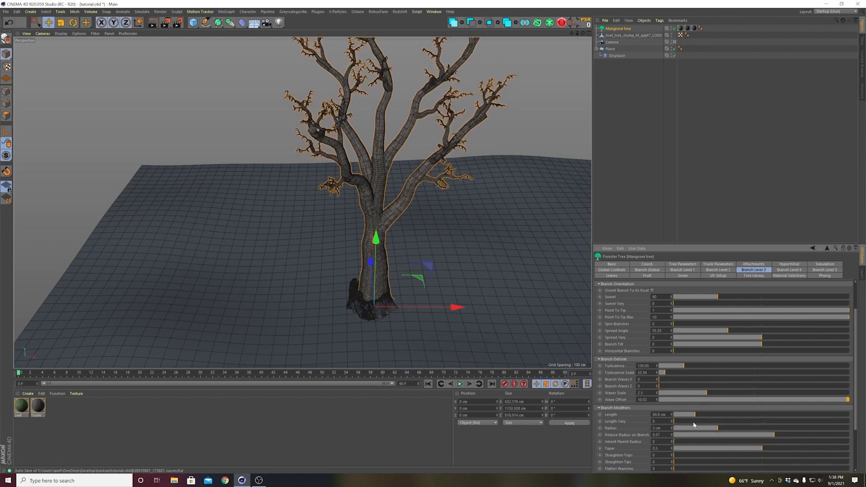
pyautogui.moveTo(726, 427); pyautogui.dragTo(712, 415)
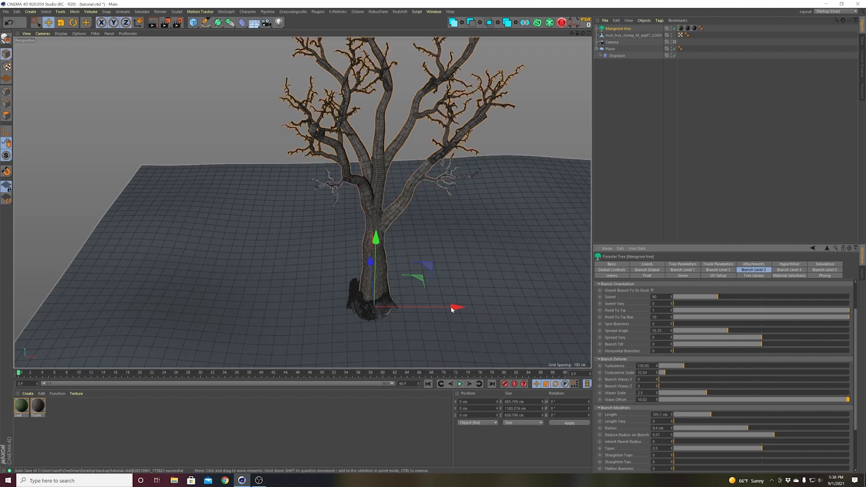
pyautogui.scroll(-3, 392, 294)
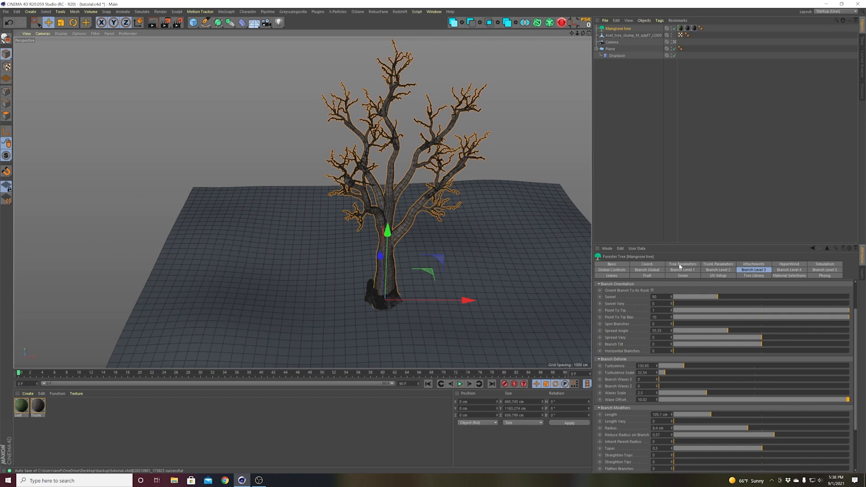
# - Set the mangrove tree's viewport levels to 5 so the full branching and foliage are displayed
pyautogui.click(682, 265)
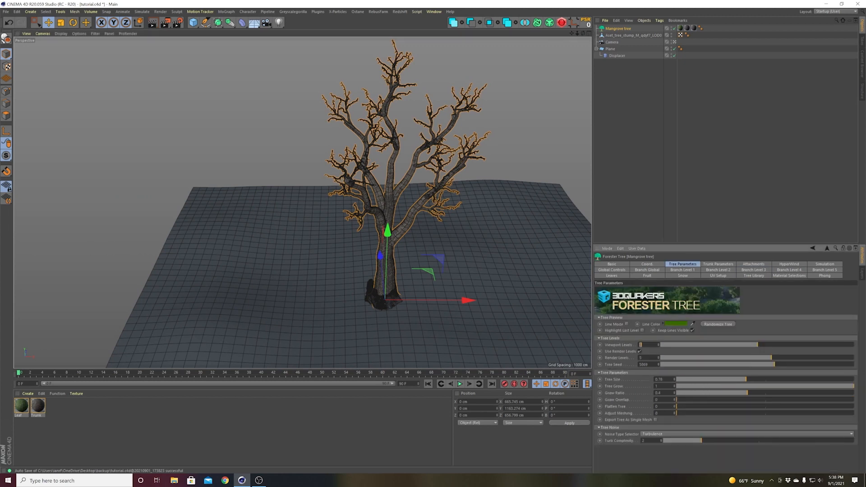
pyautogui.write('5')
pyautogui.press('Return')
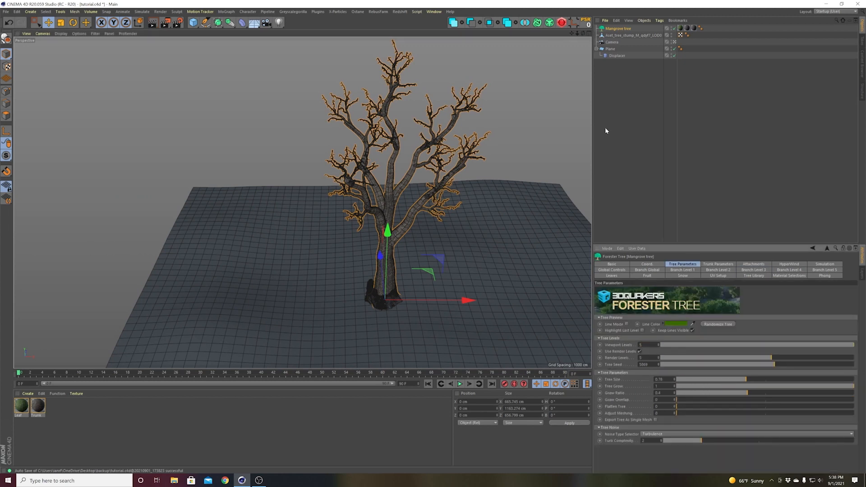
pyautogui.moveTo(408, 266)
pyautogui.keyDown('alt'); pyautogui.mouseDown()
pyautogui.moveTo(404, 246)
pyautogui.moveTo(390, 248)
pyautogui.moveTo(399, 275)
pyautogui.mouseUp(); pyautogui.keyUp('alt')
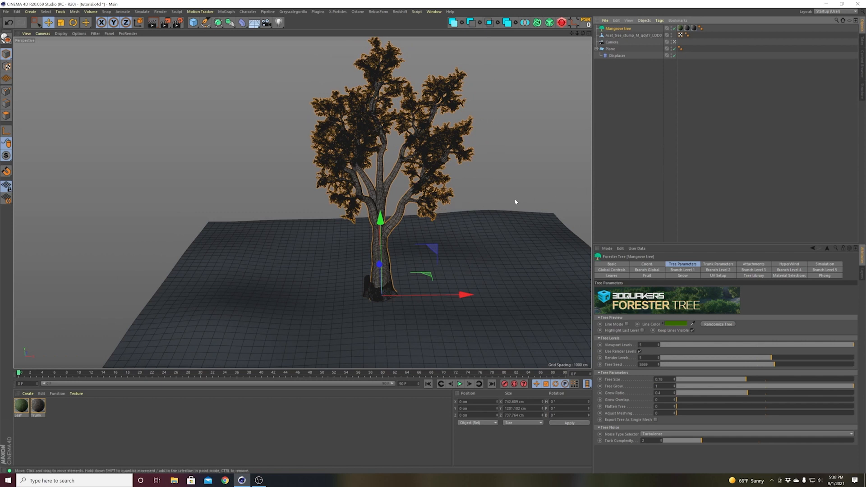
pyautogui.scroll(-1, 392, 282)
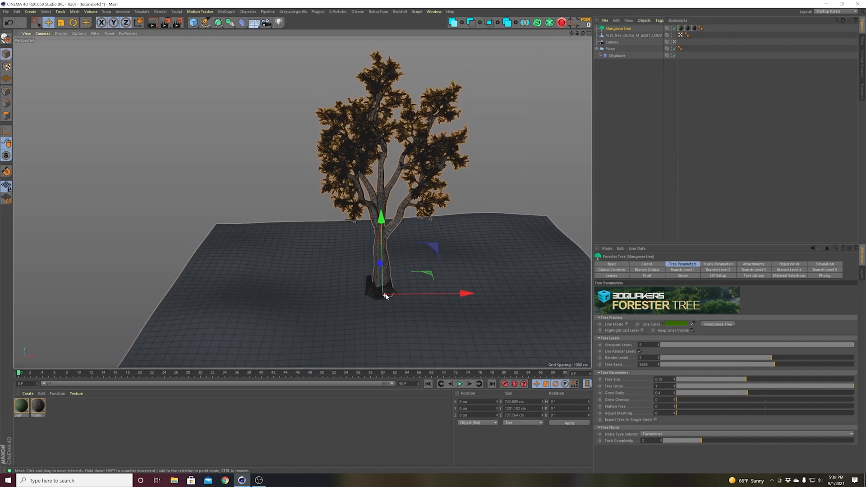
# - Move the mangrove tree backward across the ground plane so it stands well behind the stump
pyautogui.scroll(2, 386, 296)
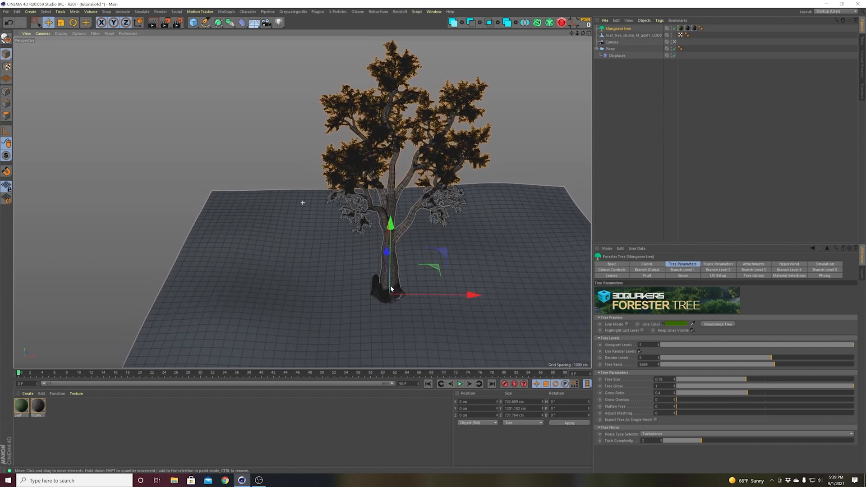
pyautogui.keyDown('alt'); pyautogui.moveTo(389, 297); pyautogui.dragTo(397, 297); pyautogui.keyUp('alt')
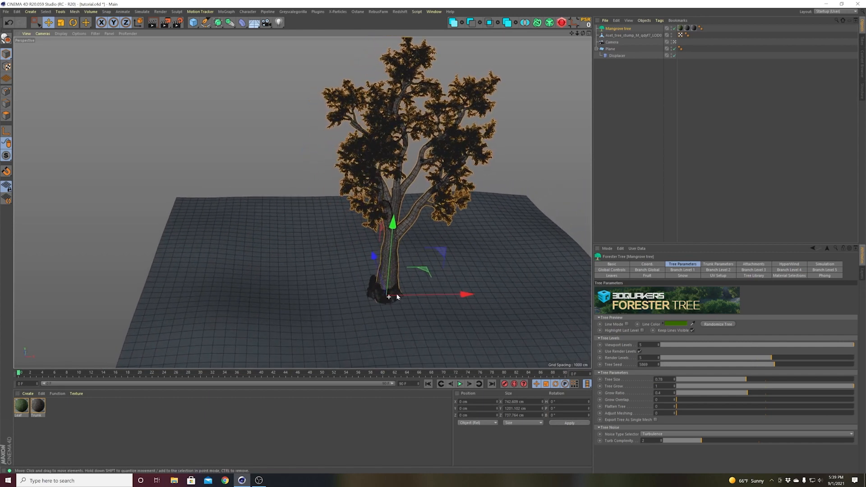
pyautogui.moveTo(434, 270); pyautogui.dragTo(399, 174)
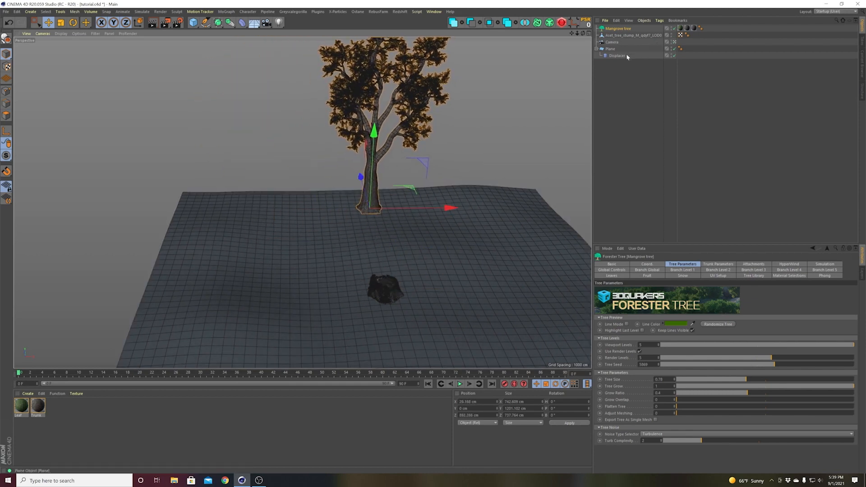
# - Undo the view changes step by step back to the low close-up of the stump
pyautogui.hotkey('ctrl', 'shift', 'z')
pyautogui.hotkey('ctrl', 'shift', 'z')
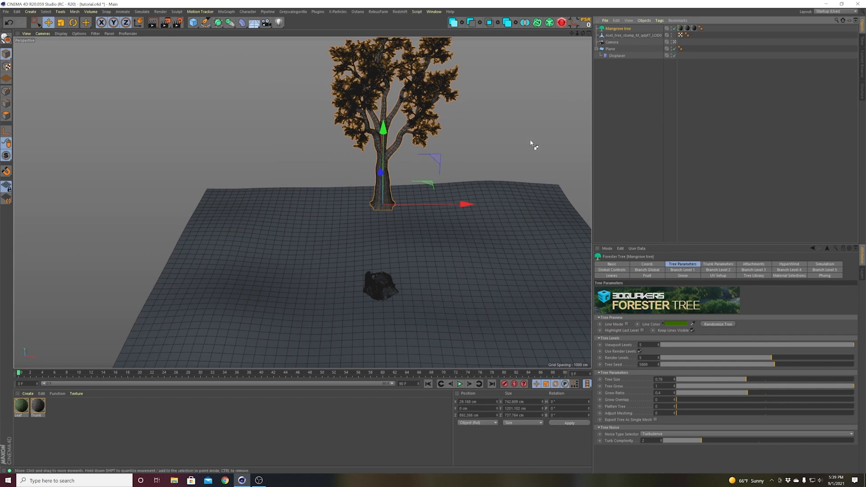
pyautogui.hotkey('ctrl', 'shift', 'z')
pyautogui.scroll(6, 567, 95)
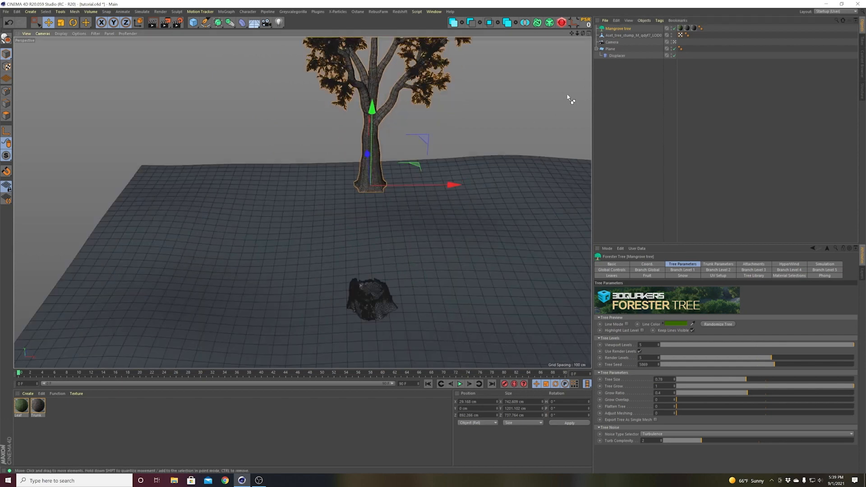
pyautogui.scroll(-6, 568, 96)
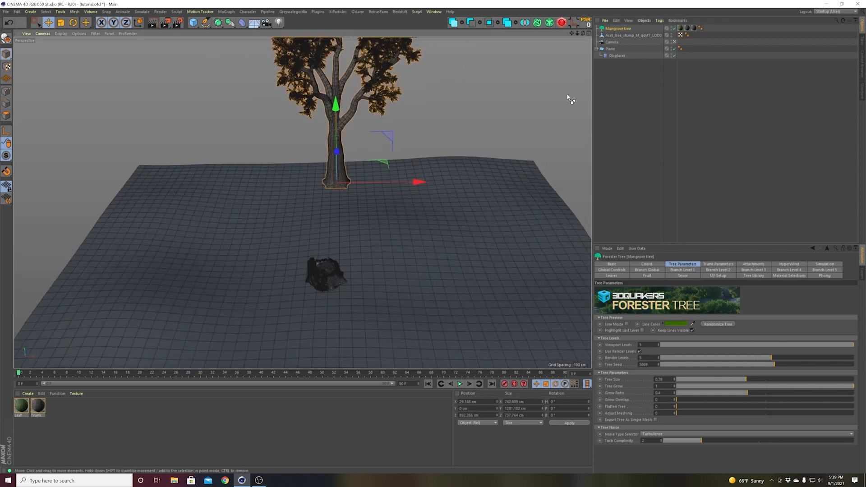
pyautogui.hotkey('ctrl', 'shift', 'z')
pyautogui.hotkey('ctrl', 'shift', 'z')
pyautogui.hotkey('ctrl', 'shift', 'z')
pyautogui.hotkey('ctrl', 'shift', 'z')
pyautogui.hotkey('ctrl', 'shift', 'z')
pyautogui.hotkey('ctrl', 'shift', 'z')
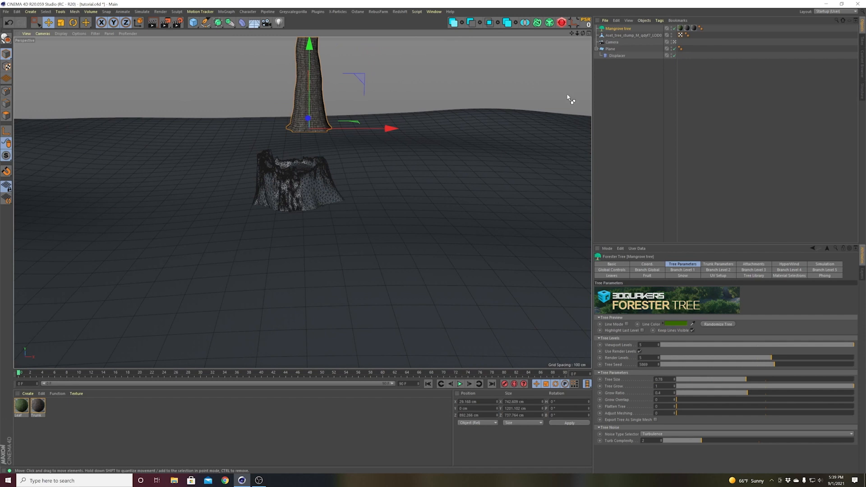
pyautogui.hotkey('ctrl', 'shift', 'z')
pyautogui.hotkey('ctrl', 'shift', 'z')
pyautogui.hotkey('ctrl', 'shift', 'z')
pyautogui.hotkey('ctrl', 'shift', 'z')
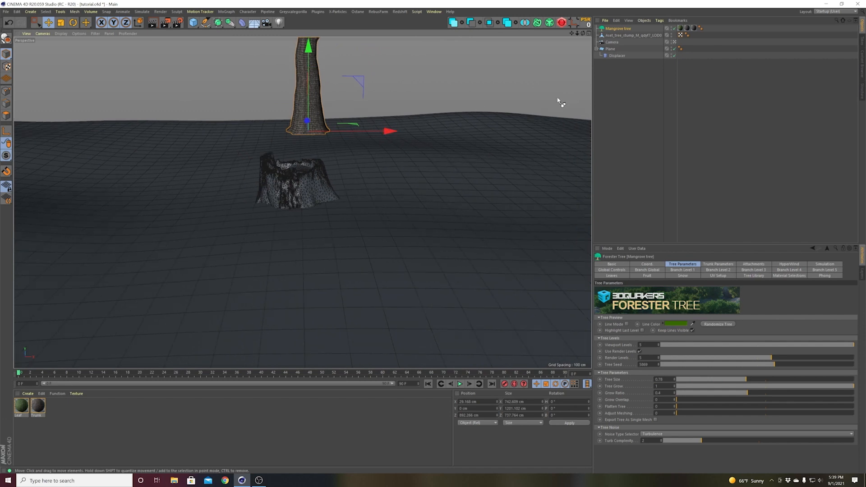
pyautogui.hotkey('ctrl', 'shift', 'z')
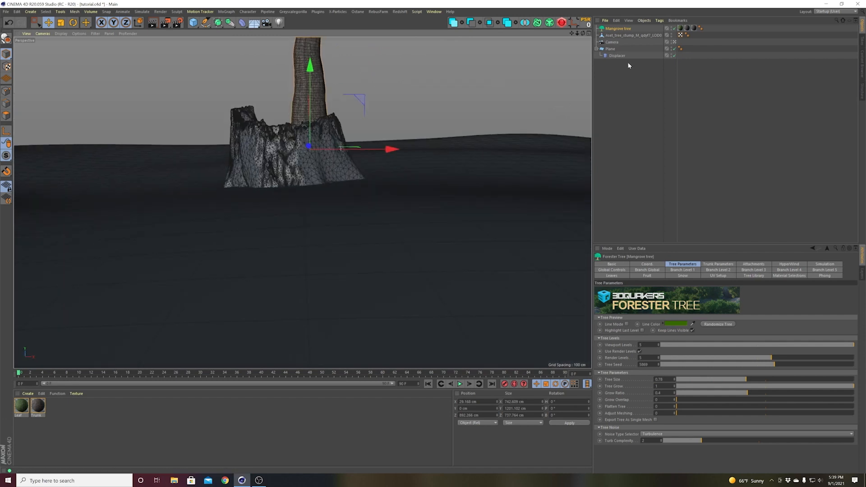
# - Select the camera and reframe its shot farther back to include the stump and the tree behind it
pyautogui.click(612, 42)
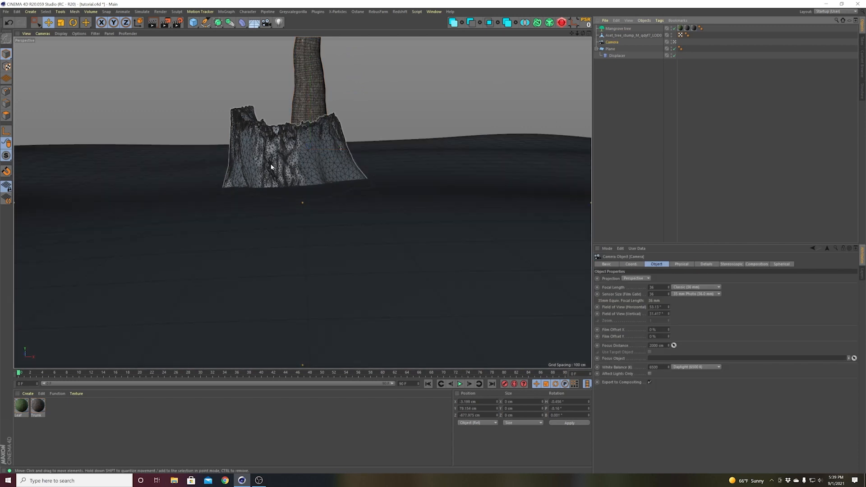
pyautogui.keyDown('alt'); pyautogui.moveTo(299, 199); pyautogui.dragTo(298, 215); pyautogui.keyUp('alt')
pyautogui.keyDown('alt'); pyautogui.moveTo(298, 216); pyautogui.dragTo(277, 264, button='right'); pyautogui.keyUp('alt')
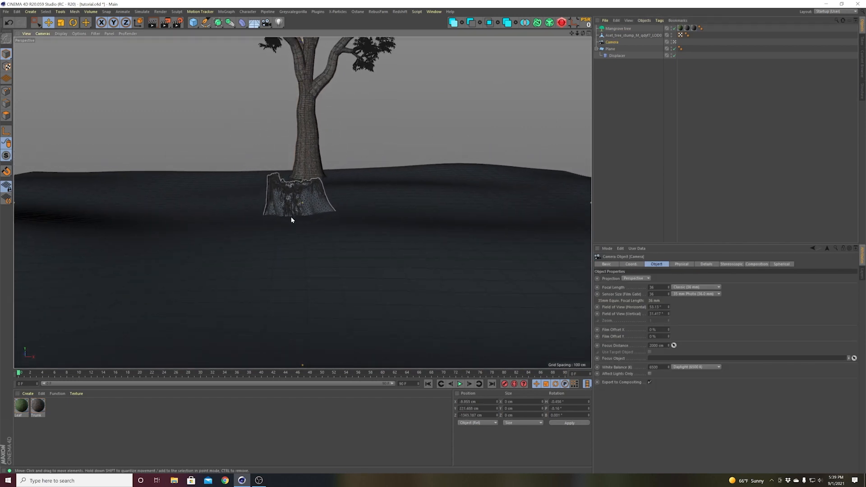
pyautogui.keyDown('alt'); pyautogui.moveTo(298, 205); pyautogui.dragTo(302, 224, button='middle'); pyautogui.keyUp('alt')
pyautogui.keyDown('alt'); pyautogui.moveTo(302, 224); pyautogui.dragTo(309, 217, button='right'); pyautogui.keyUp('alt')
pyautogui.keyDown('alt'); pyautogui.moveTo(309, 216); pyautogui.dragTo(303, 181); pyautogui.keyUp('alt')
# - Position the mangrove tree behind the stump at about X 21 cm, Y -11 cm and Z 1011 cm
pyautogui.click(304, 181)
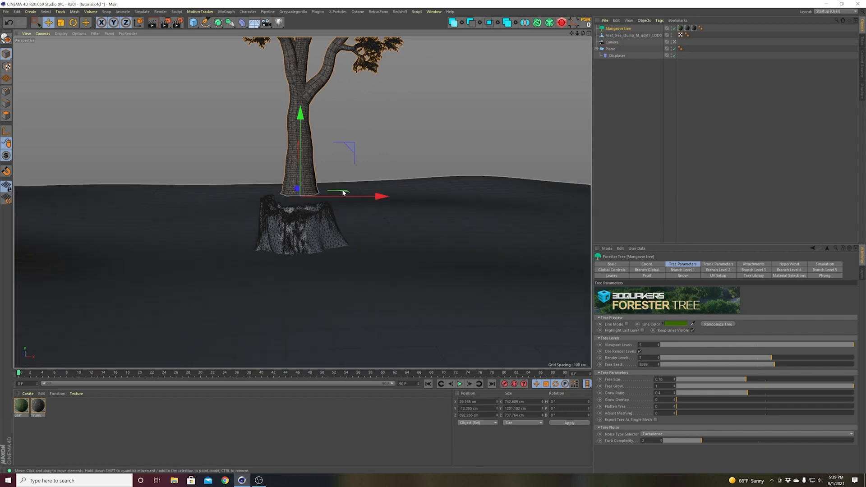
pyautogui.click(342, 190)
pyautogui.click(296, 180)
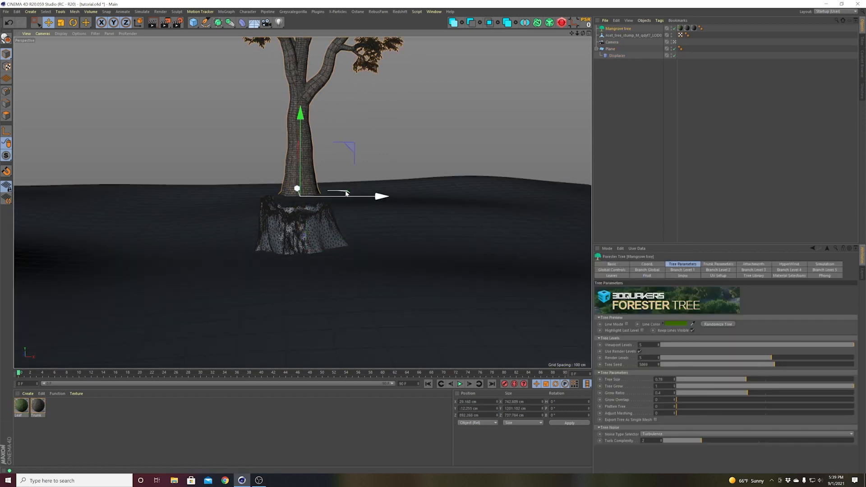
pyautogui.moveTo(349, 193); pyautogui.dragTo(344, 192)
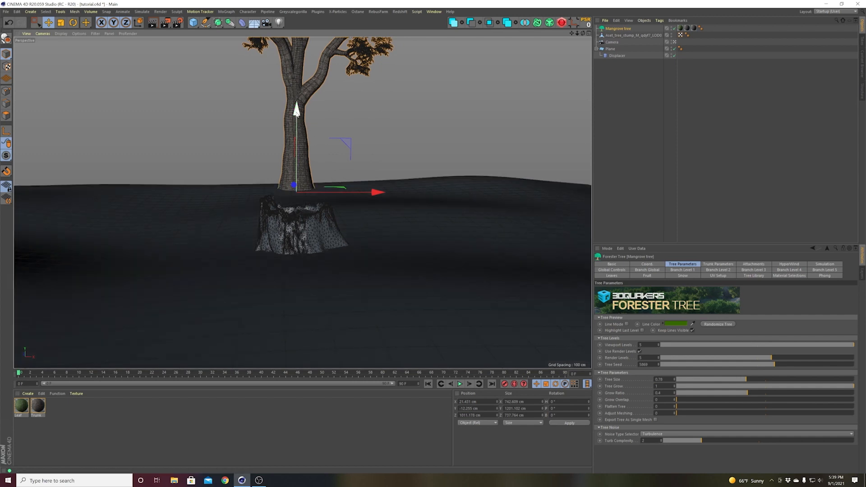
pyautogui.moveTo(297, 111); pyautogui.dragTo(296, 112)
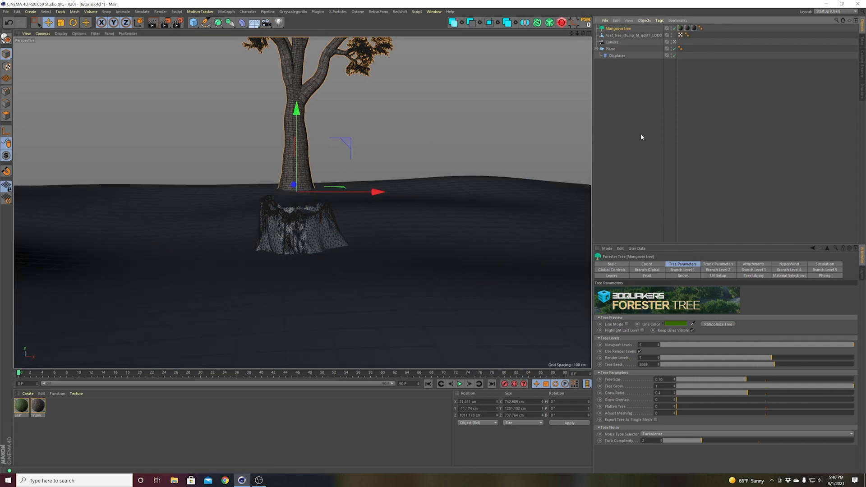
# - Create an instance of the mangrove tree and move it along X to about 534 cm
pyautogui.click(638, 131)
pyautogui.click(597, 49)
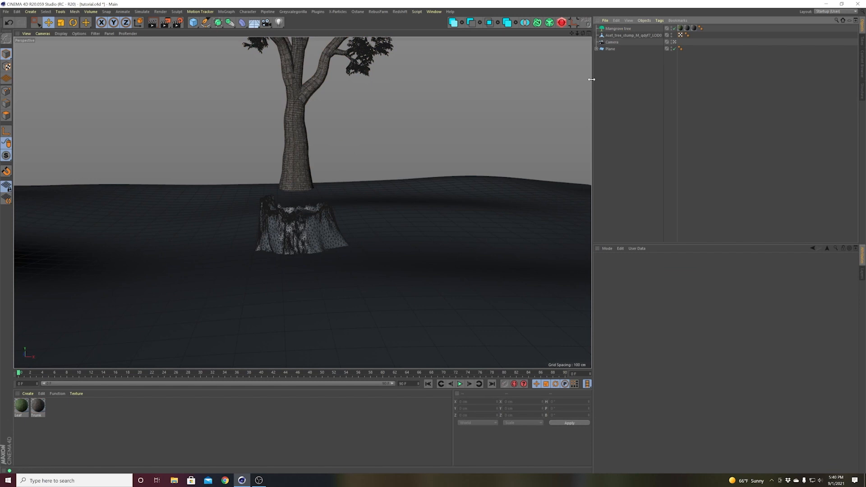
pyautogui.click(618, 29)
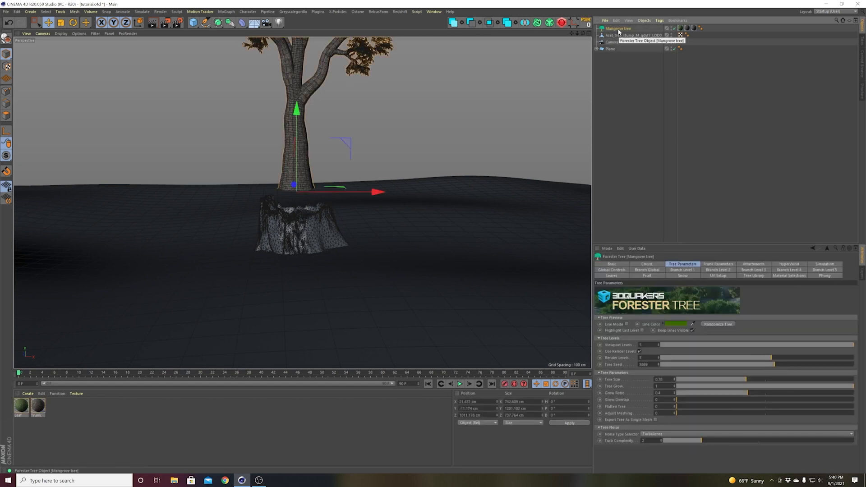
pyautogui.click(229, 23)
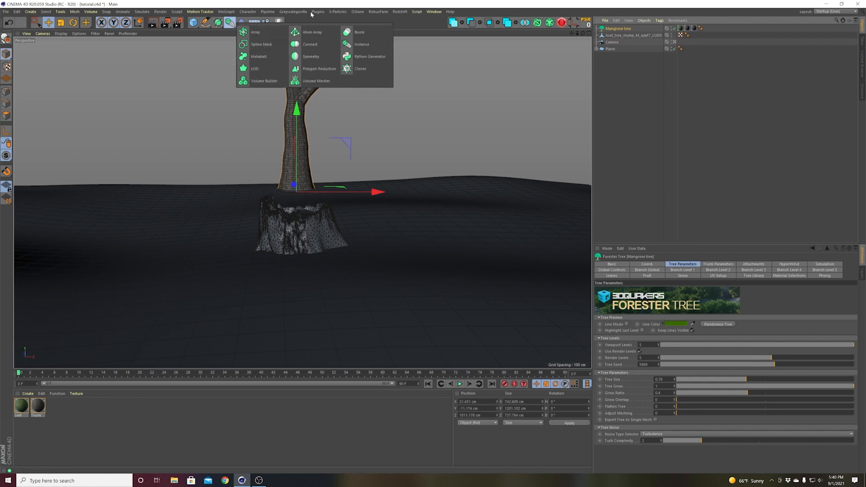
pyautogui.click(375, 48)
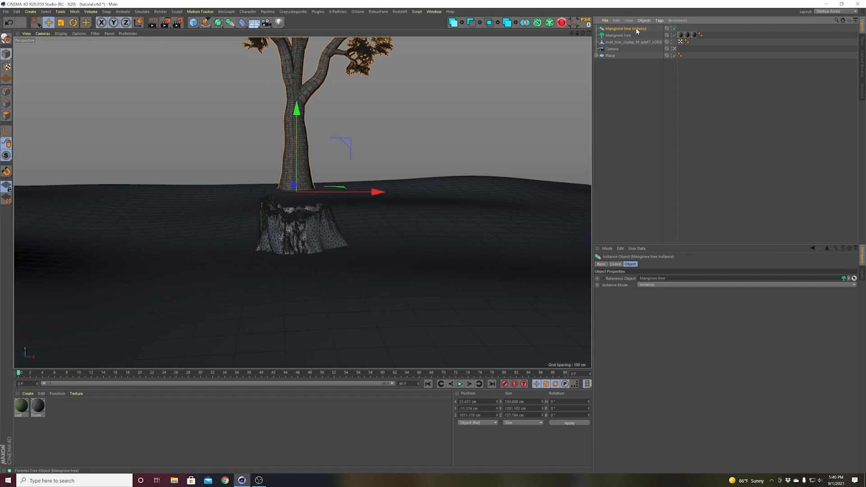
pyautogui.moveTo(377, 192); pyautogui.dragTo(518, 192)
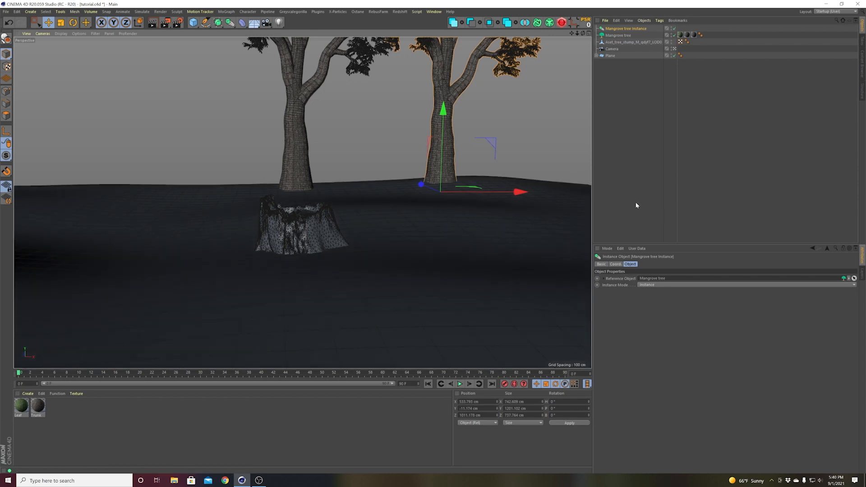
# - Leave the camera view and frame both trees and the ground plane in the editor view
pyautogui.click(660, 116)
pyautogui.click(675, 48)
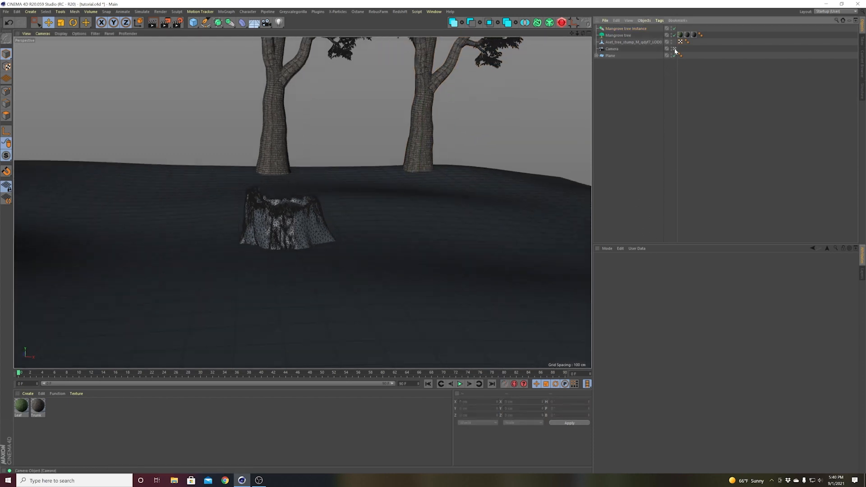
pyautogui.keyDown('alt'); pyautogui.moveTo(310, 194); pyautogui.dragTo(312, 293, button='middle'); pyautogui.keyUp('alt')
pyautogui.keyDown('alt'); pyautogui.moveTo(332, 245); pyautogui.dragTo(313, 274, button='right'); pyautogui.keyUp('alt')
pyautogui.keyDown('alt'); pyautogui.moveTo(302, 204); pyautogui.dragTo(315, 277, button='middle'); pyautogui.keyUp('alt')
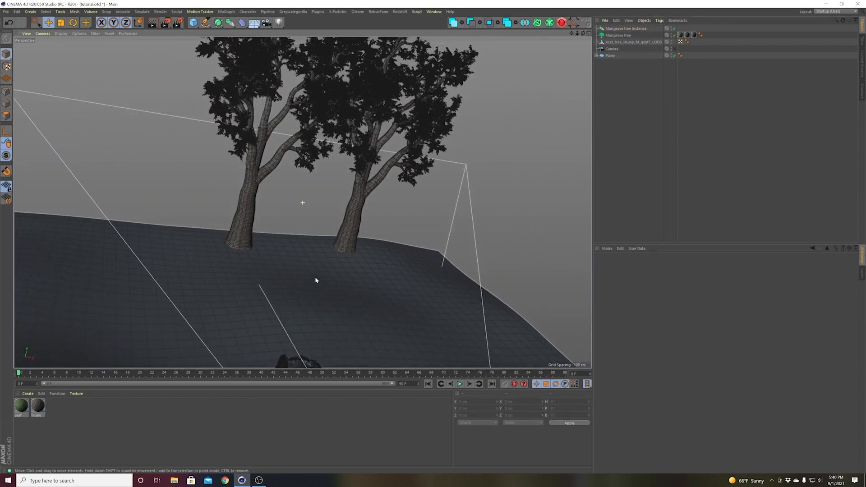
pyautogui.keyDown('alt'); pyautogui.moveTo(316, 274); pyautogui.dragTo(311, 277, button='right'); pyautogui.keyUp('alt')
pyautogui.keyDown('alt'); pyautogui.moveTo(312, 277); pyautogui.dragTo(304, 281); pyautogui.keyUp('alt')
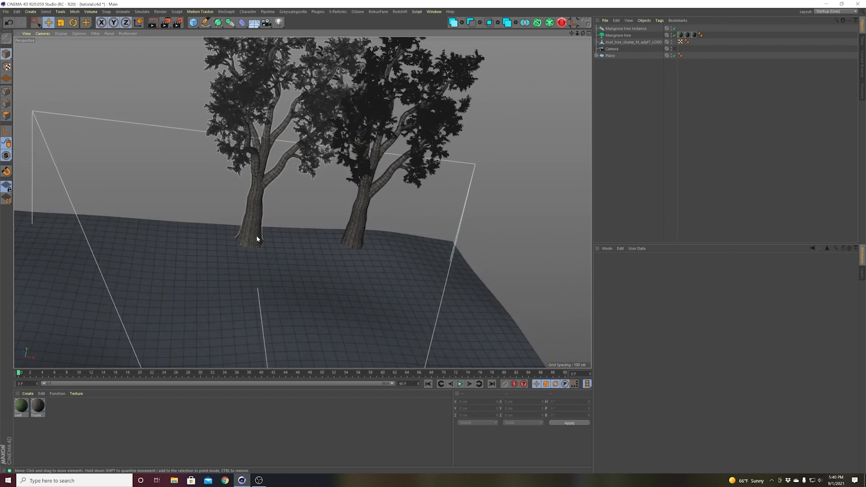
# - Try Multi-Instance on the mangrove tree instance and set its instance mode to Render Instance
pyautogui.click(358, 234)
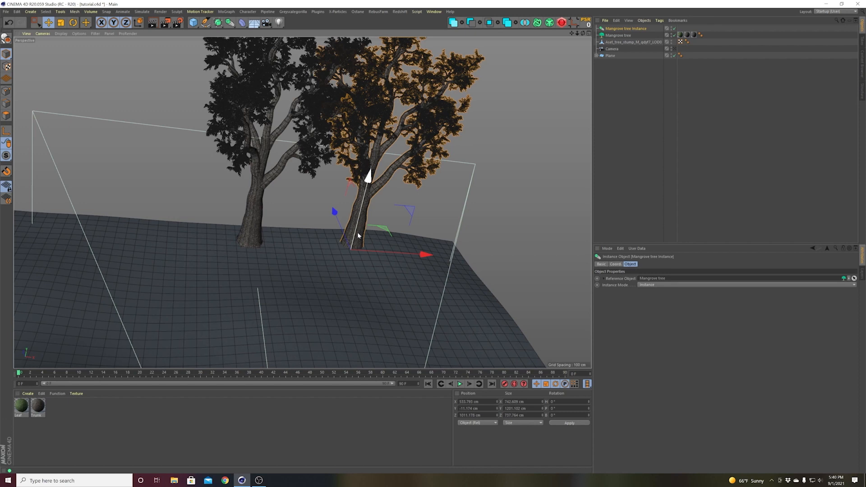
pyautogui.click(643, 286)
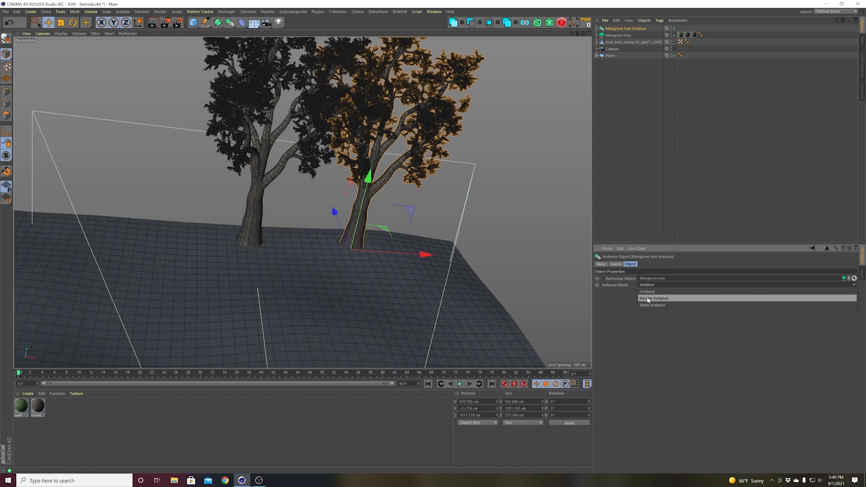
pyautogui.click(650, 305)
pyautogui.click(649, 298)
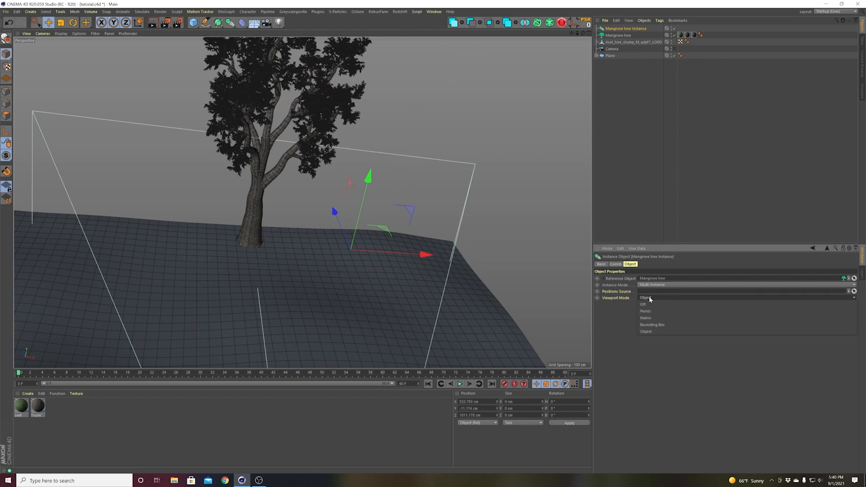
pyautogui.click(621, 317)
pyautogui.click(654, 298)
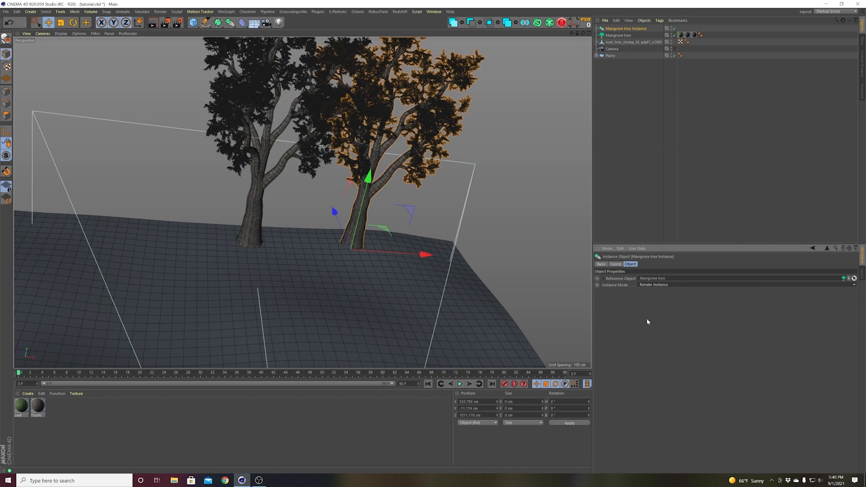
pyautogui.click(617, 162)
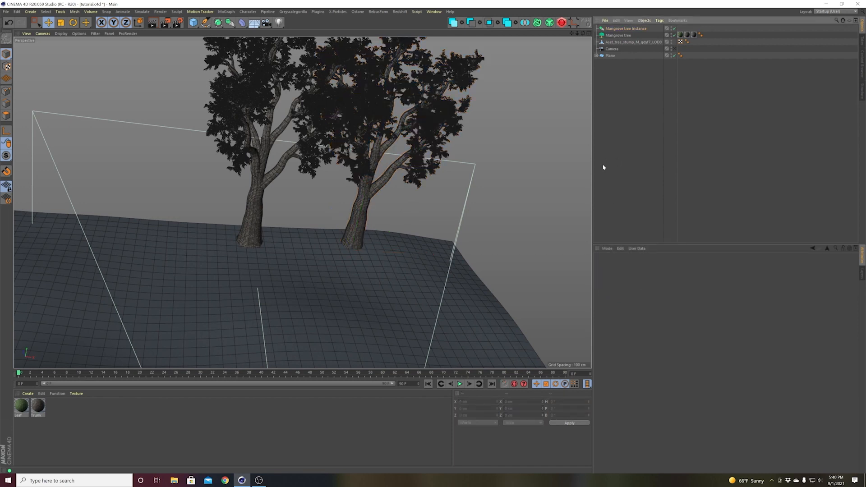
# - Shift and rotate the mangrove tree instance, then place a rotated duplicate of it farther along the row
pyautogui.click(625, 28)
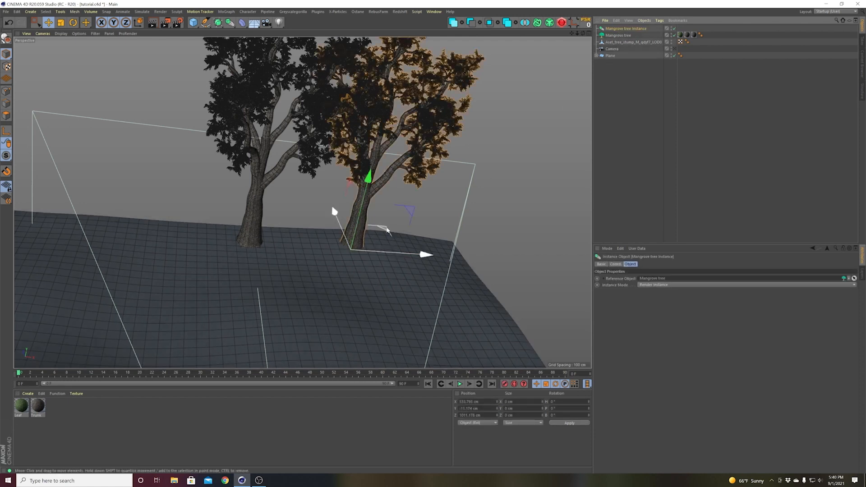
pyautogui.moveTo(386, 231)
pyautogui.mouseDown()
pyautogui.moveTo(380, 238)
pyautogui.moveTo(383, 224)
pyautogui.mouseUp()
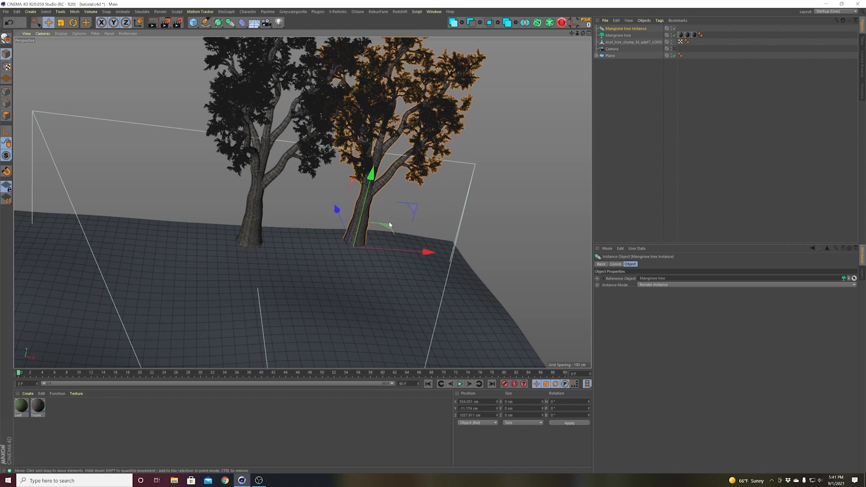
pyautogui.press('r')
pyautogui.moveTo(346, 272); pyautogui.dragTo(400, 271)
pyautogui.press('e')
pyautogui.moveTo(323, 213); pyautogui.dragTo(328, 236)
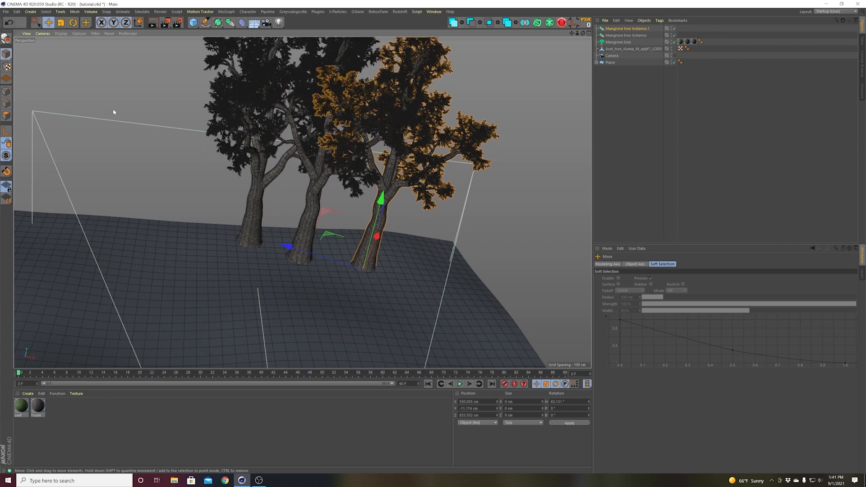
# - Place another mangrove instance at the right end of the row, near X 838 cm, turned to a heading of about 27°
pyautogui.moveTo(8, 57); pyautogui.dragTo(36, 80)
pyautogui.press('t')
pyautogui.moveTo(408, 270); pyautogui.dragTo(449, 255)
pyautogui.press('r')
pyautogui.press('e')
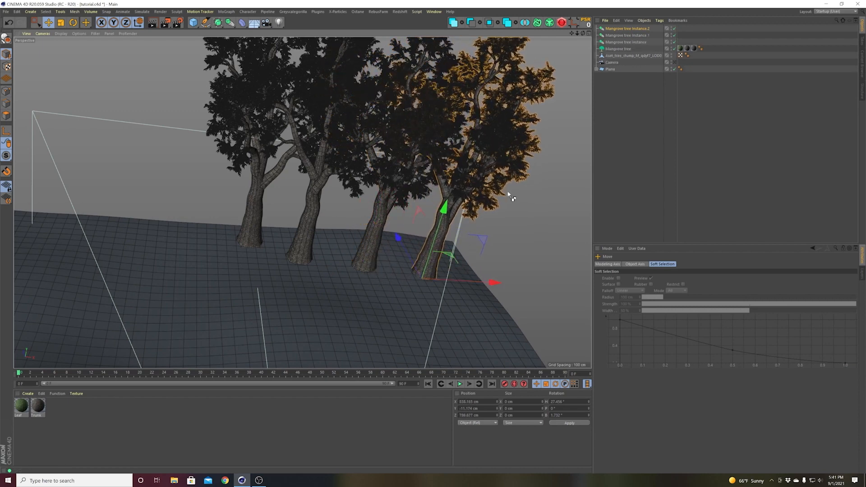
# - Look through the camera and place another mangrove instance left of the tree row, at about Z 1092 cm
pyautogui.click(674, 63)
pyautogui.moveTo(560, 135); pyautogui.dragTo(480, 260)
pyautogui.moveTo(540, 269); pyautogui.dragTo(264, 274)
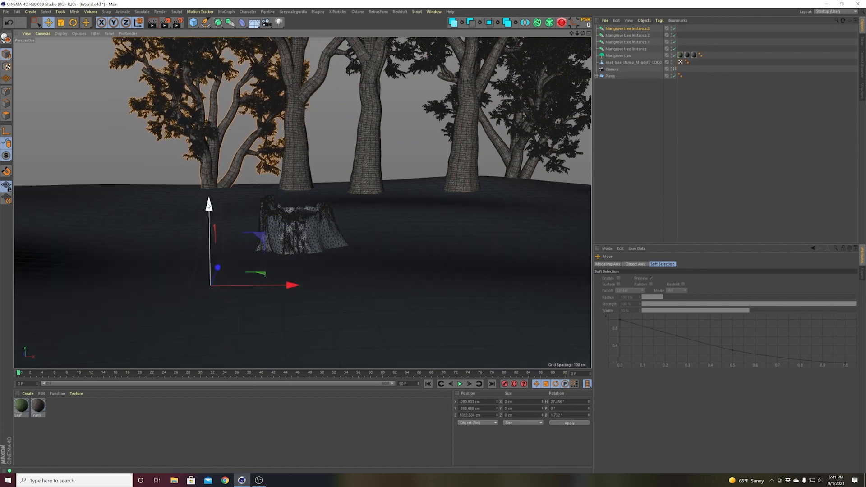
# - Raise the leftmost mangrove instance to about Y -189 cm and rotate it to about -24° heading, 3° pitch and -3.6° bank
pyautogui.moveTo(209, 206); pyautogui.dragTo(208, 172)
pyautogui.press('r')
pyautogui.moveTo(190, 207); pyautogui.dragTo(185, 209)
pyautogui.moveTo(234, 262); pyautogui.dragTo(199, 253)
pyautogui.press('e')
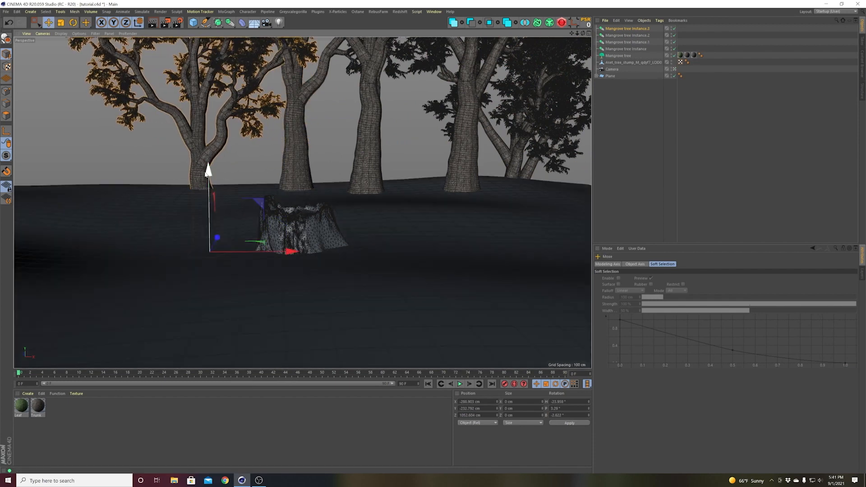
pyautogui.moveTo(207, 163); pyautogui.dragTo(207, 158)
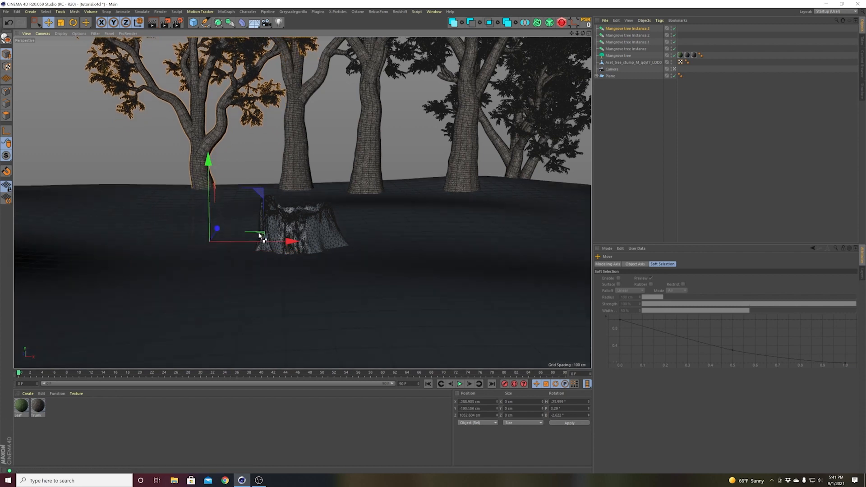
# - Add four more mangrove instances with varied rotations to fill both sides of the tree row behind the stump
pyautogui.keyDown('ctrl'); pyautogui.moveTo(261, 235); pyautogui.dragTo(192, 259); pyautogui.keyUp('ctrl')
pyautogui.press('r')
pyautogui.press('e')
pyautogui.press('r')
pyautogui.moveTo(149, 278); pyautogui.dragTo(562, 264)
pyautogui.press('e')
pyautogui.click(635, 188)
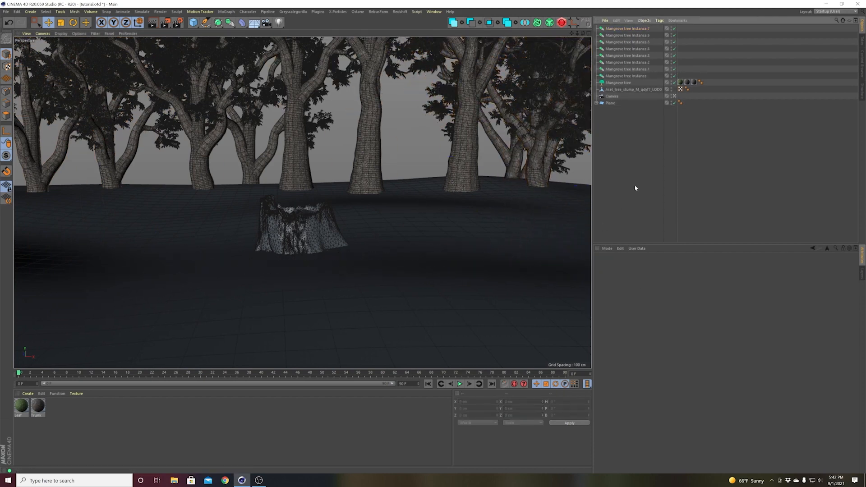
# - Leave the camera view and add a Redshift Sun & Sky Rig to light the scene
pyautogui.click(675, 97)
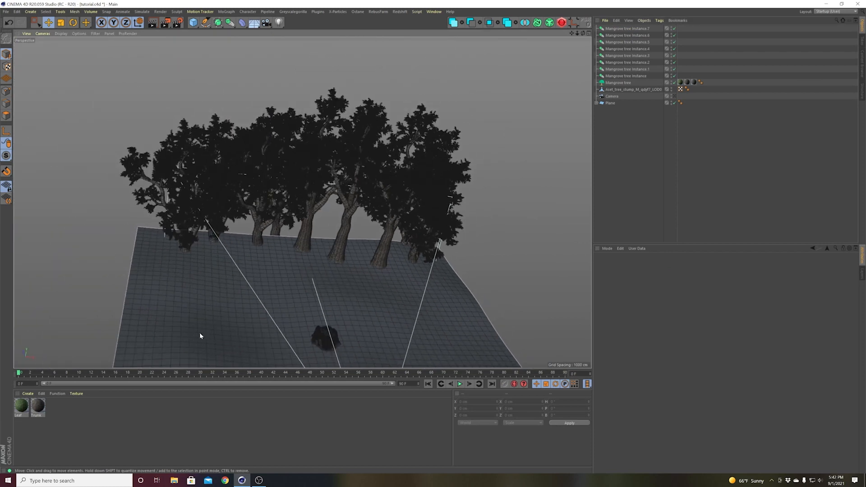
pyautogui.scroll(3, 249, 254)
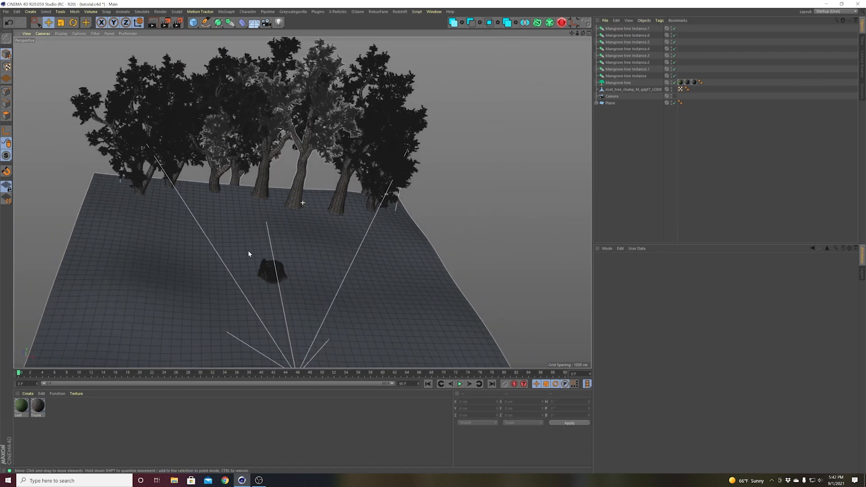
pyautogui.scroll(6, 249, 254)
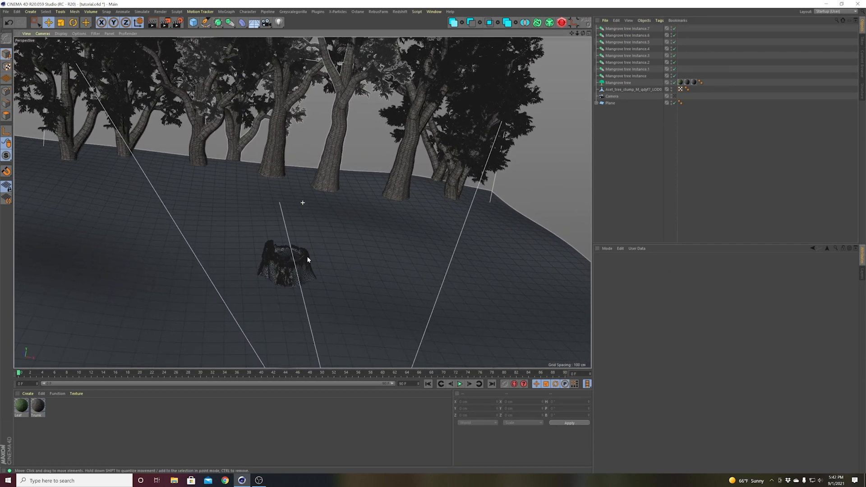
pyautogui.keyDown('alt'); pyautogui.moveTo(307, 258); pyautogui.dragTo(322, 253, button='middle'); pyautogui.keyUp('alt')
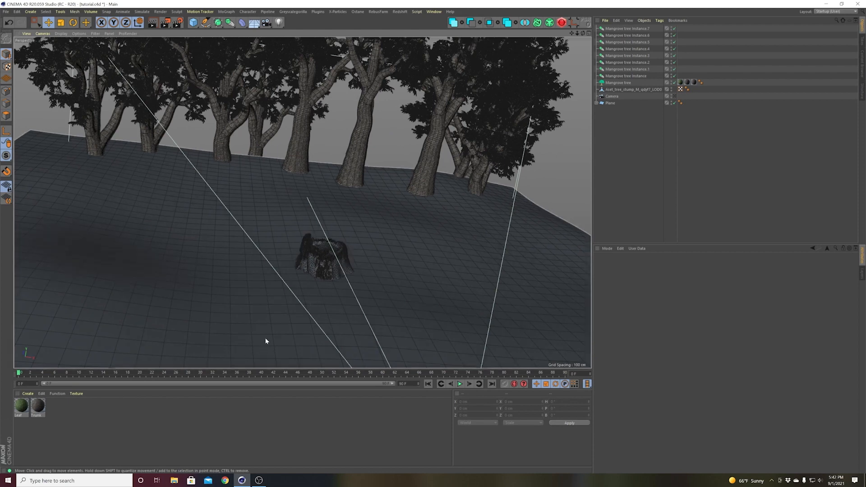
pyautogui.keyDown('alt'); pyautogui.moveTo(335, 263); pyautogui.dragTo(335, 255); pyautogui.keyUp('alt')
pyautogui.keyDown('alt'); pyautogui.moveTo(334, 255); pyautogui.dragTo(329, 261, button='right'); pyautogui.keyUp('alt')
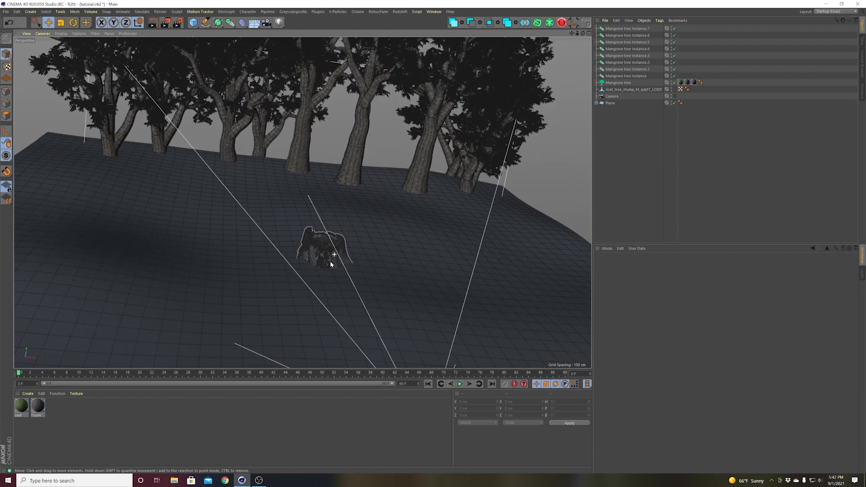
pyautogui.click(395, 11)
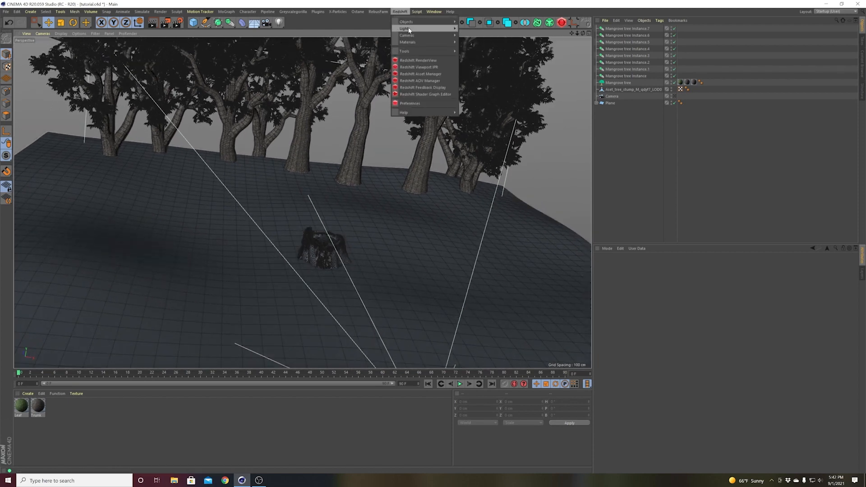
pyautogui.moveTo(409, 30)
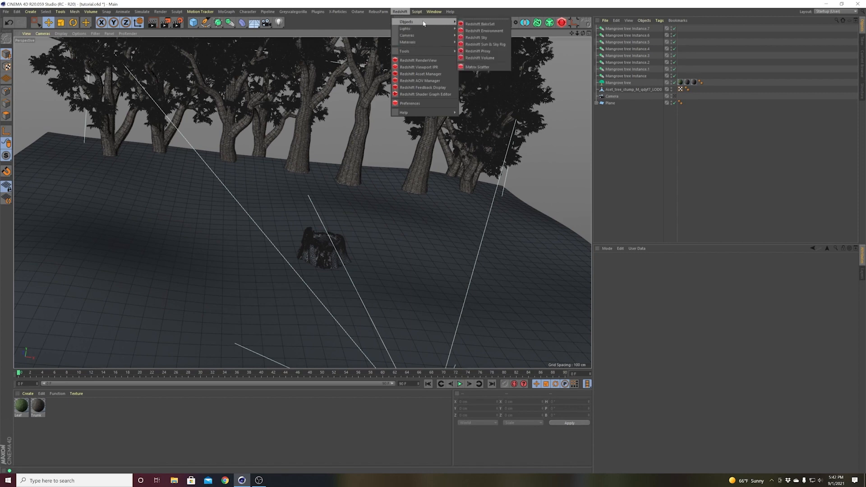
pyautogui.click(495, 45)
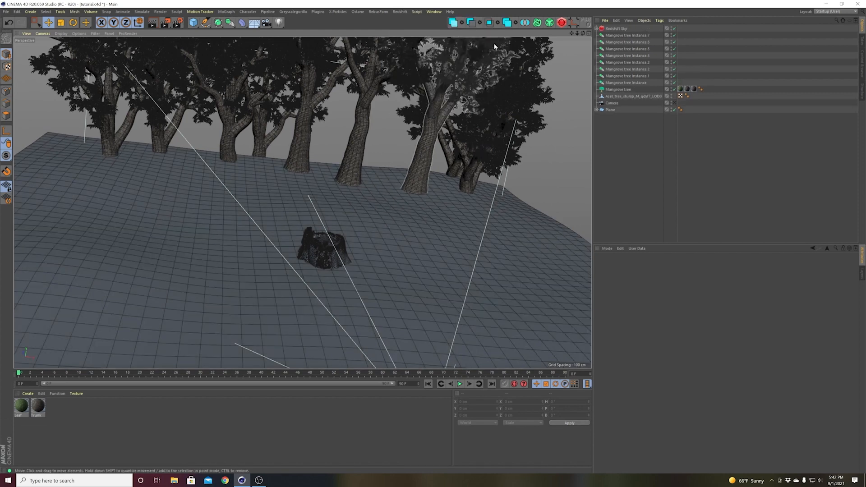
pyautogui.keyDown('alt'); pyautogui.moveTo(334, 249); pyautogui.dragTo(336, 257, button='middle'); pyautogui.keyUp('alt')
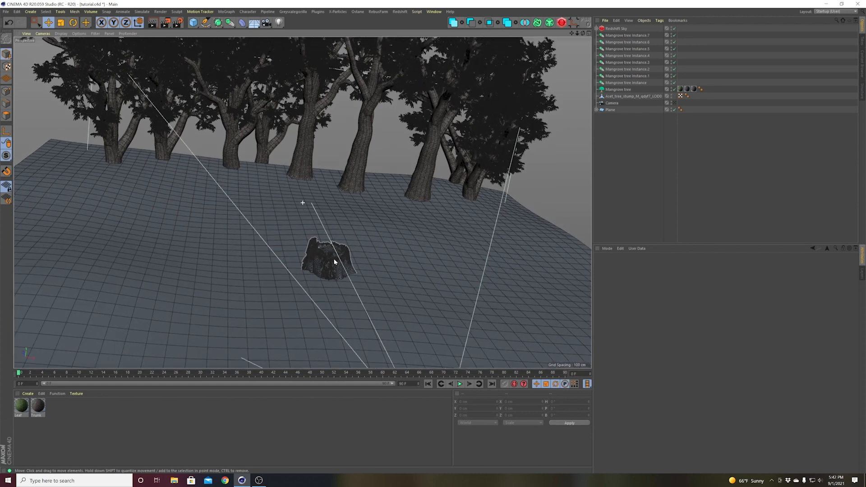
pyautogui.moveTo(336, 257)
pyautogui.keyDown('alt'); pyautogui.mouseDown()
pyautogui.moveTo(333, 266)
pyautogui.moveTo(334, 244)
pyautogui.mouseUp(); pyautogui.keyUp('alt')
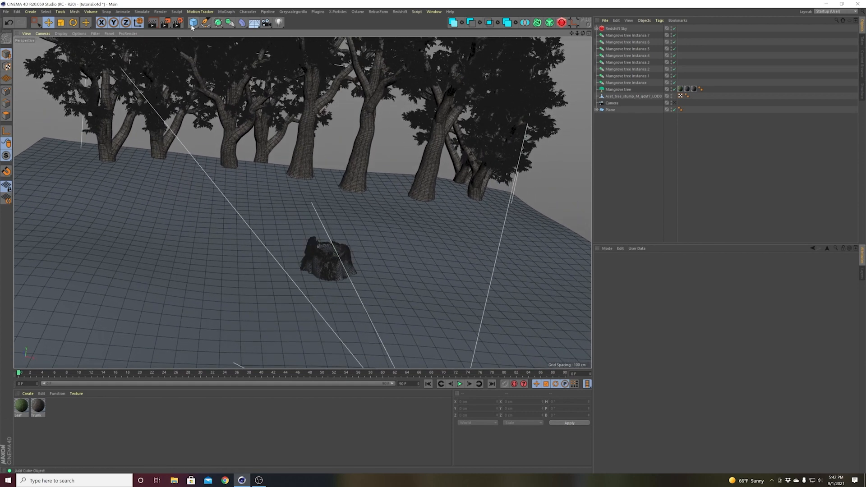
# - Set the scene's renderer to Redshift in the render settings
pyautogui.click(179, 24)
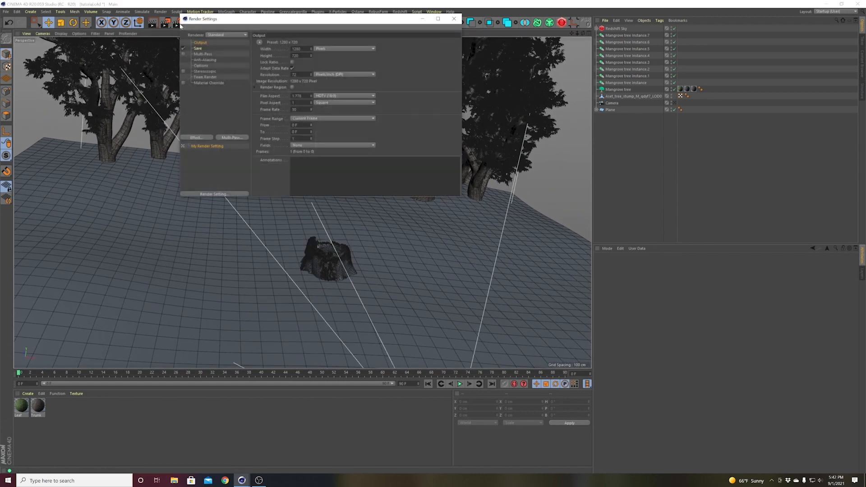
pyautogui.click(220, 35)
pyautogui.click(216, 69)
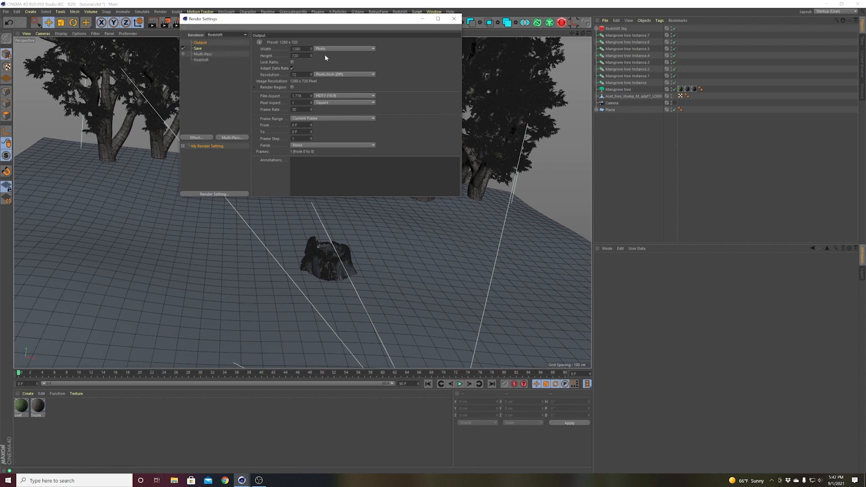
# - Set Redshift's primary GI engine to Brute Force and its secondary GI engine to Irradiance Point Cloud
pyautogui.click(201, 60)
pyautogui.click(342, 44)
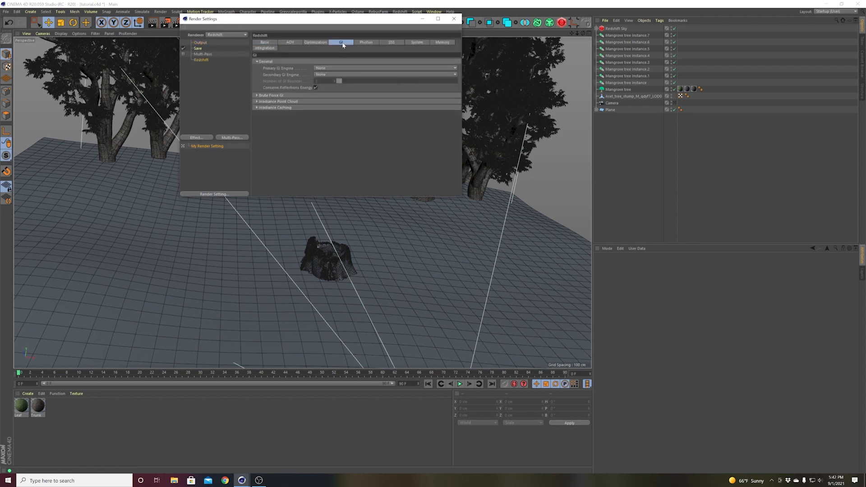
pyautogui.click(332, 69)
pyautogui.click(328, 94)
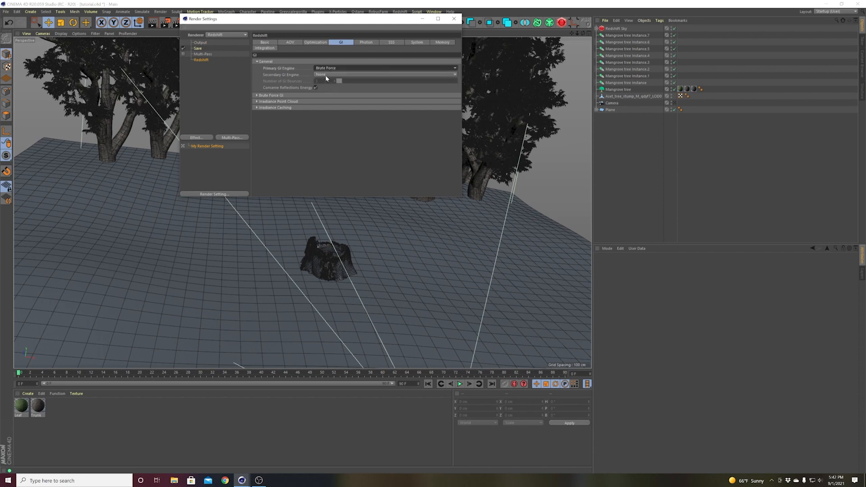
pyautogui.click(326, 75)
pyautogui.click(330, 95)
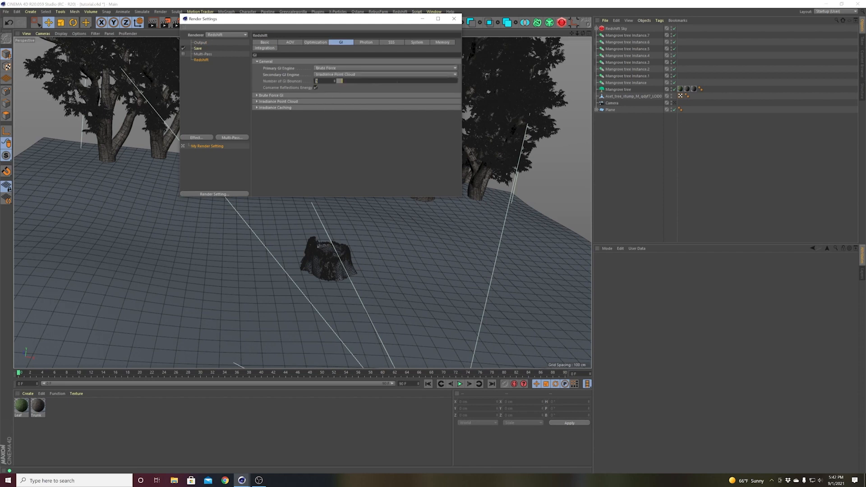
pyautogui.click(453, 19)
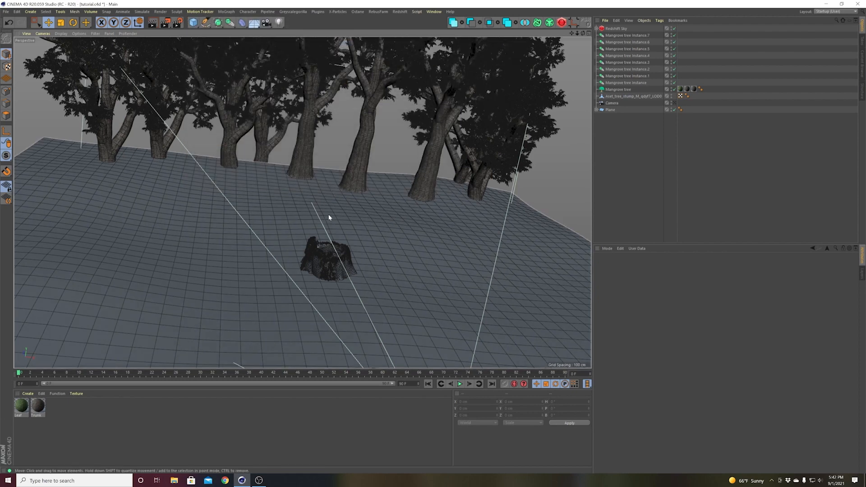
# - Start a live render in the Redshift RenderView, arrange its window and look through the scene camera
pyautogui.click(401, 12)
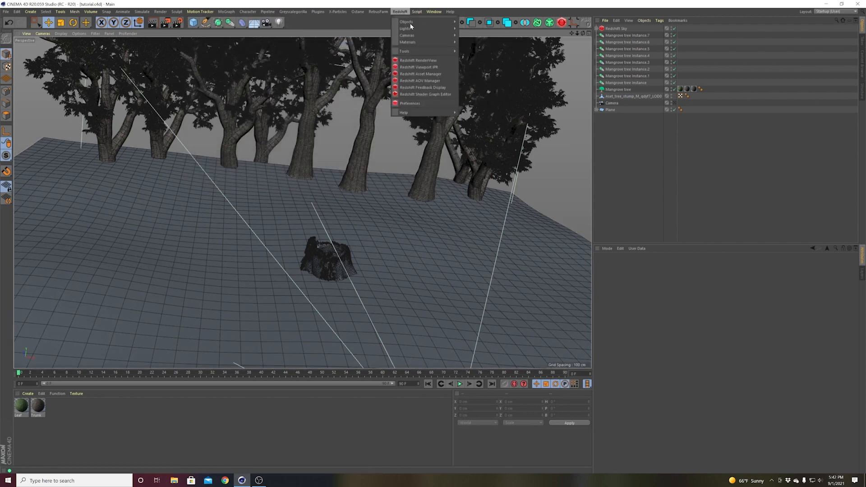
pyautogui.click(419, 60)
pyautogui.click(395, 78)
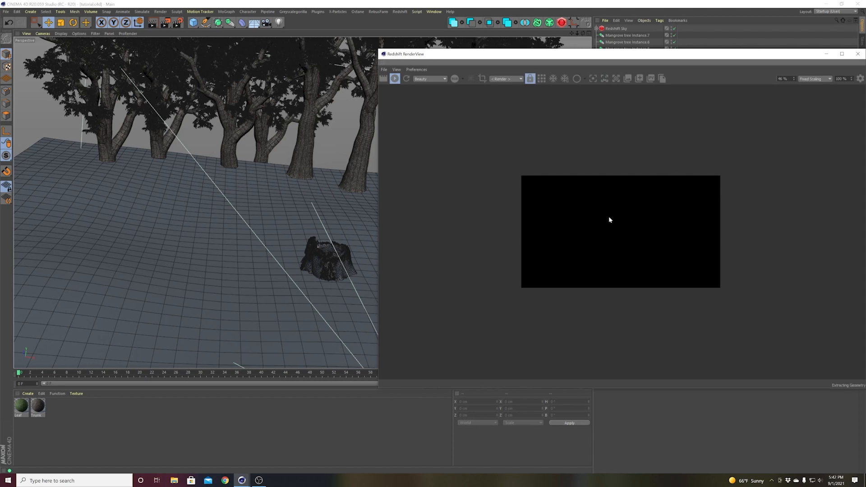
pyautogui.scroll(3, 608, 217)
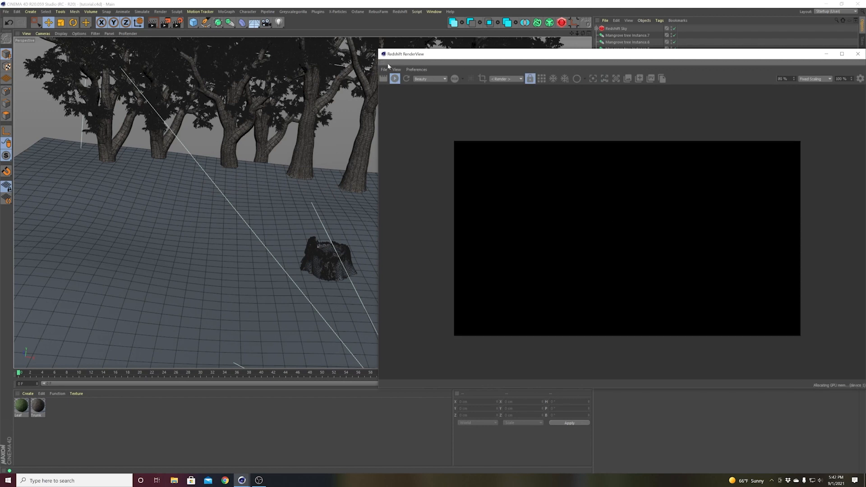
pyautogui.moveTo(379, 49); pyautogui.dragTo(448, 85)
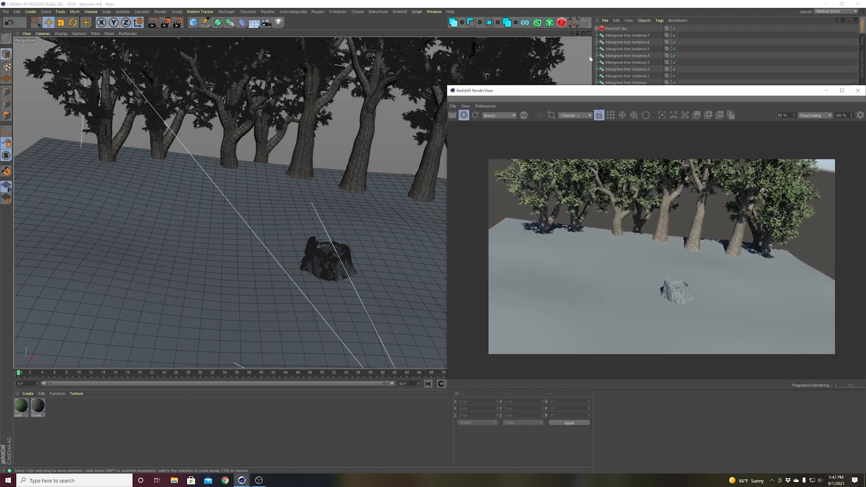
pyautogui.moveTo(603, 93); pyautogui.dragTo(576, 134)
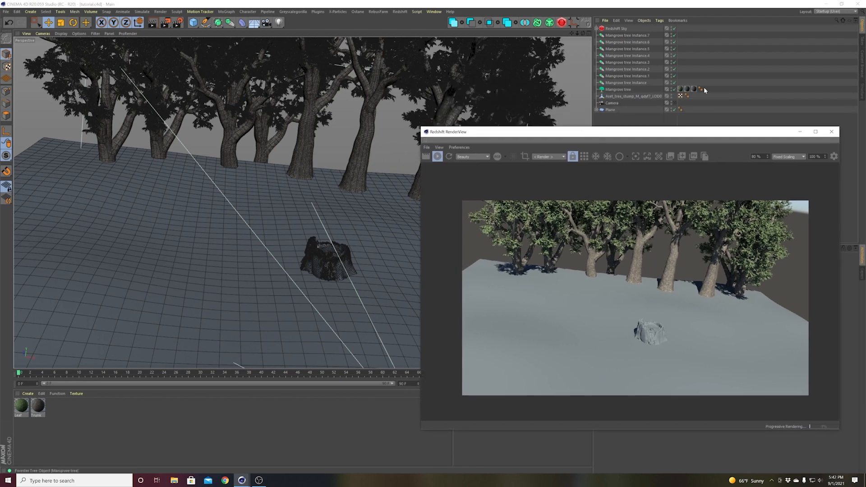
pyautogui.click(675, 103)
pyautogui.moveTo(645, 135); pyautogui.dragTo(389, 117)
# - Add a Redshift Camera tag to the camera and enable its exposure override
pyautogui.rightClick(613, 102)
pyautogui.moveTo(632, 166)
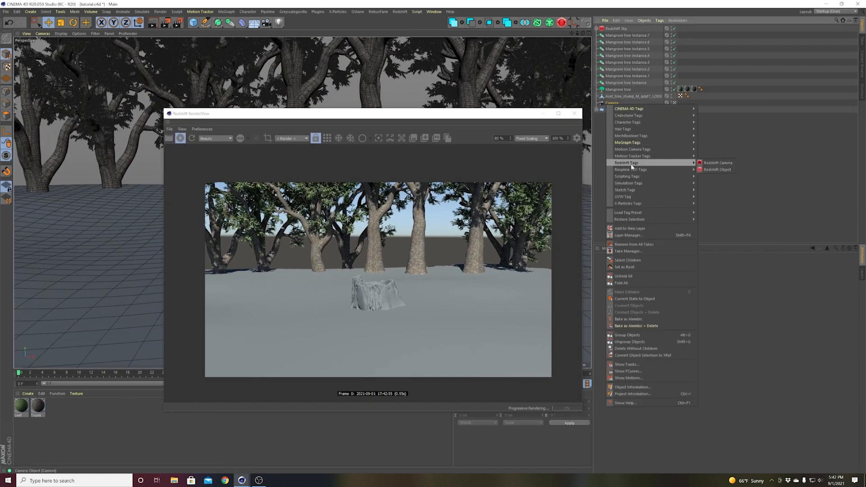
pyautogui.click(718, 163)
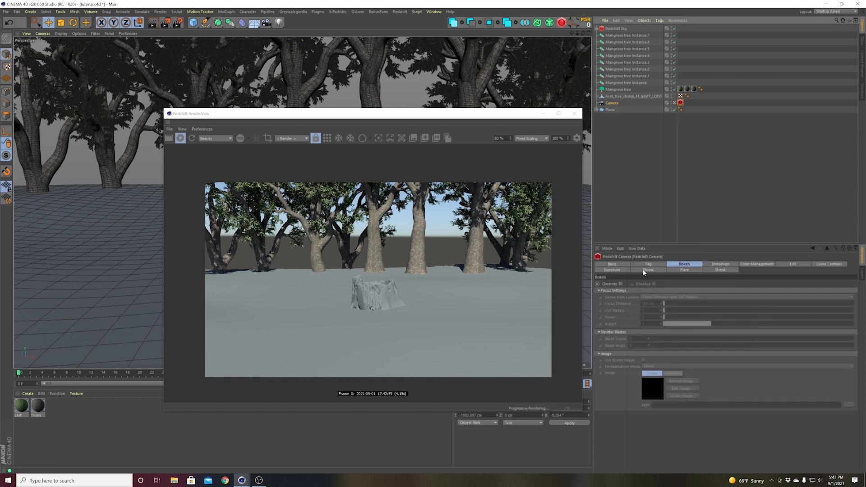
pyautogui.click(620, 270)
pyautogui.click(621, 284)
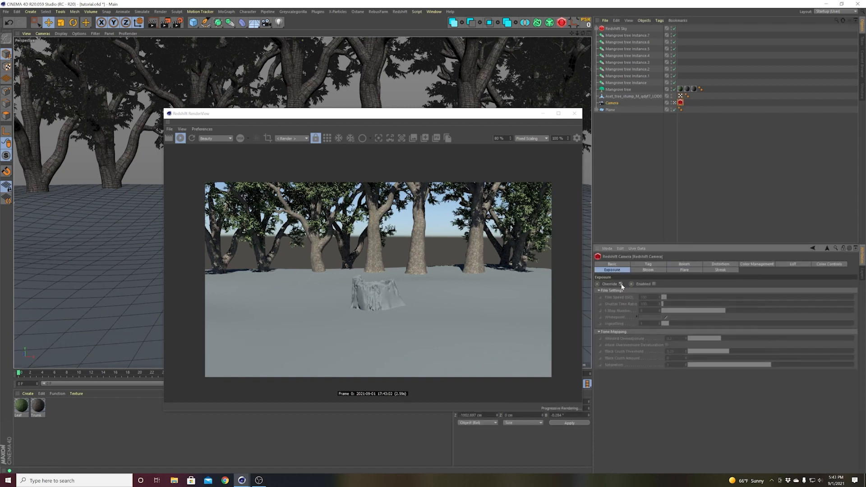
pyautogui.click(654, 284)
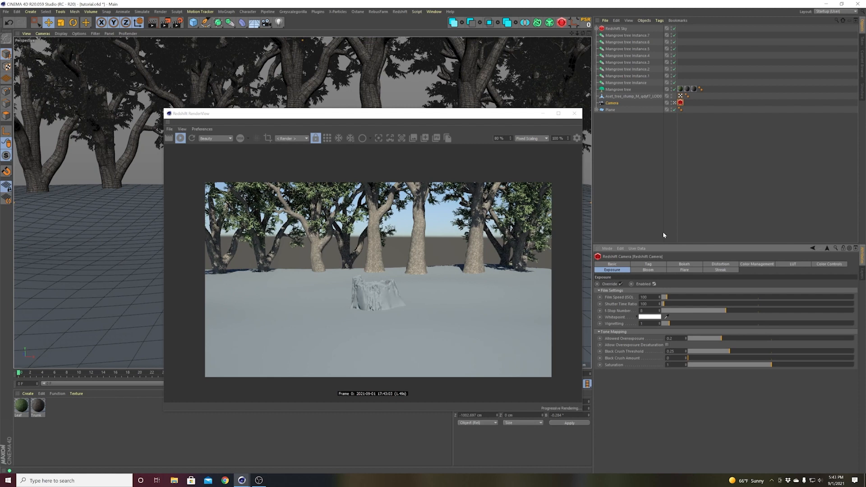
# - Compare the Redshift Sky's Hosek-Wilkie and Preetham et al models, and set the model to Preetham et al
pyautogui.click(603, 29)
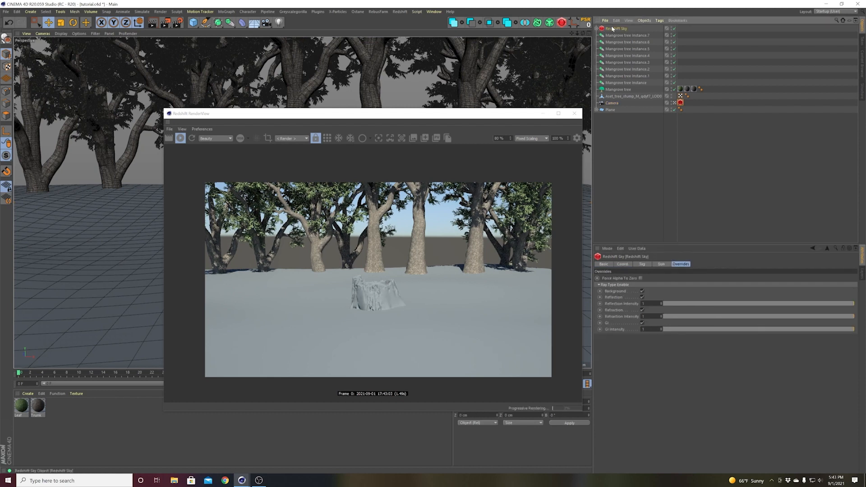
pyautogui.click(644, 265)
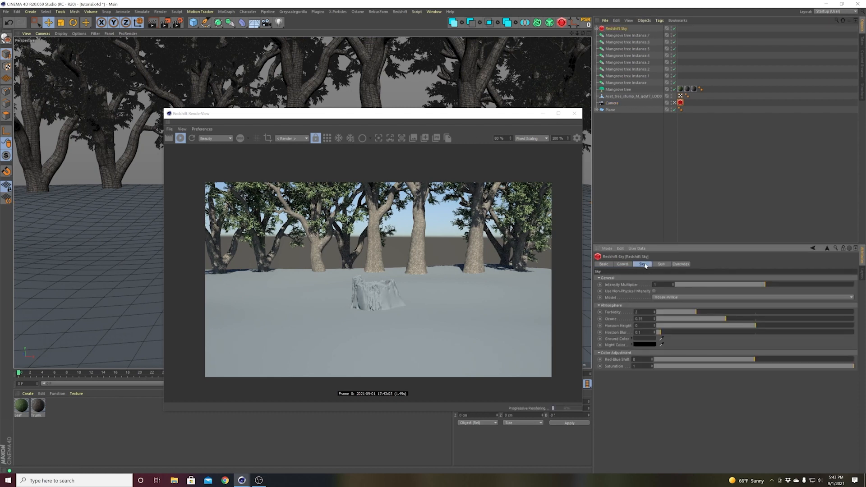
pyautogui.click(679, 297)
pyautogui.click(680, 313)
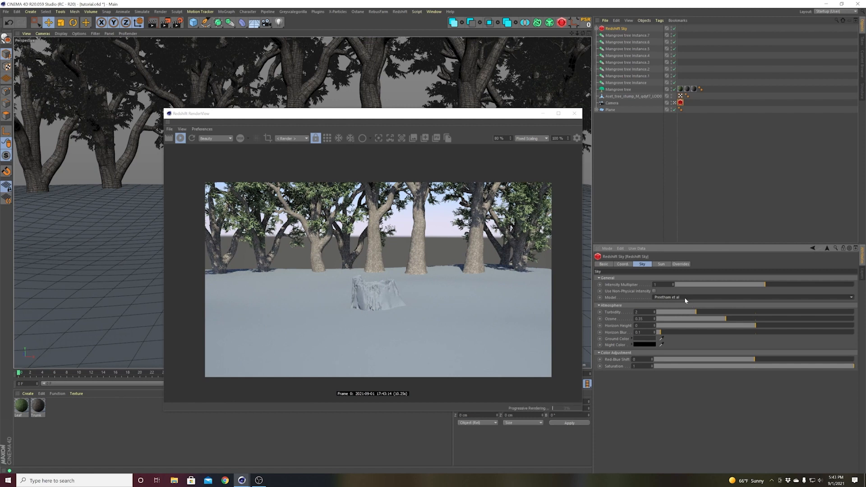
pyautogui.click(684, 297)
pyautogui.click(685, 306)
pyautogui.click(678, 298)
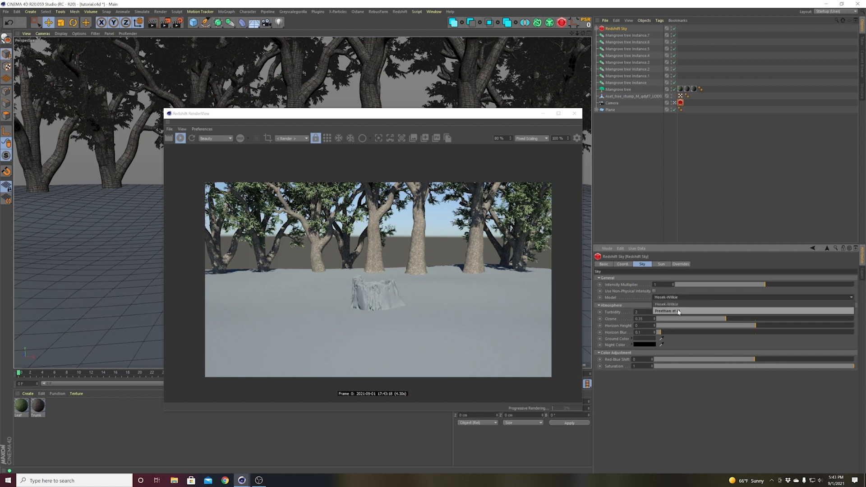
pyautogui.click(681, 313)
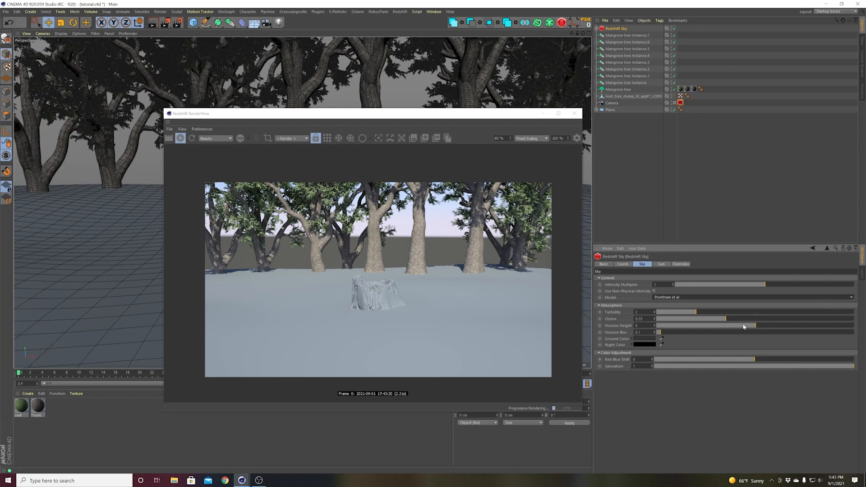
# - Lower the Redshift Sky's horizon height to -2
pyautogui.moveTo(753, 327); pyautogui.dragTo(756, 328)
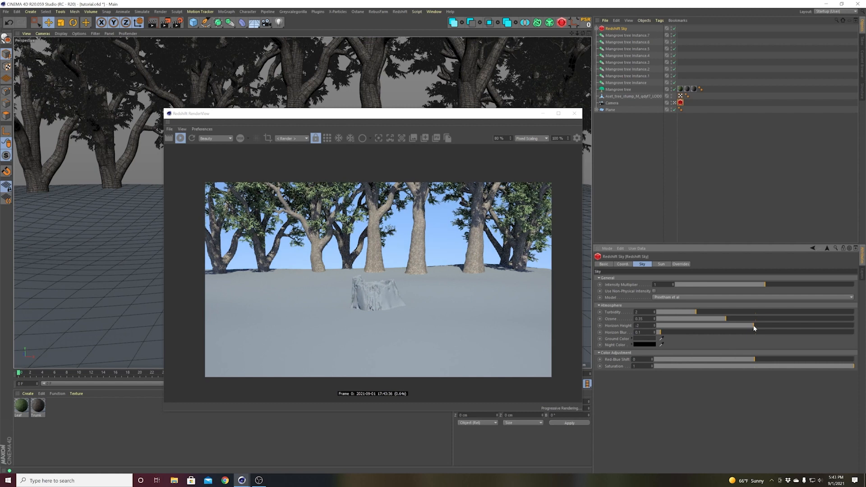
pyautogui.moveTo(753, 328); pyautogui.dragTo(754, 328)
pyautogui.click(729, 185)
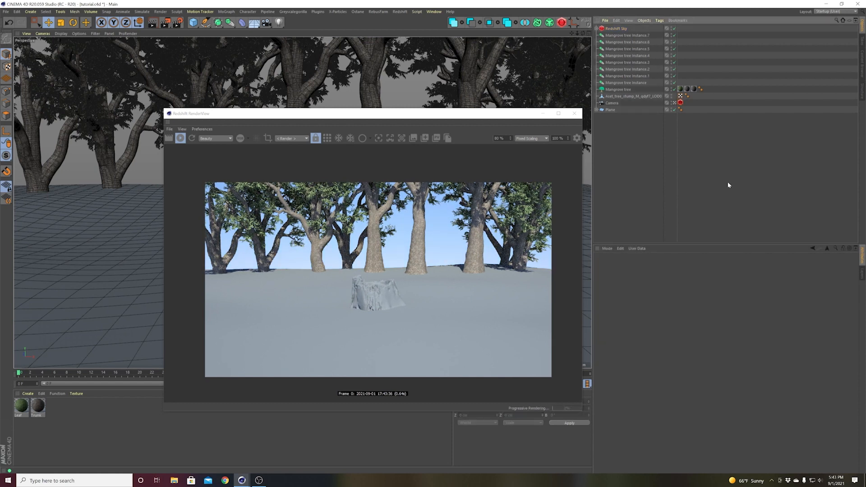
# - Rotate the Redshift Sky to about -280° heading and -5° pitch so the sun comes from the side
pyautogui.click(619, 29)
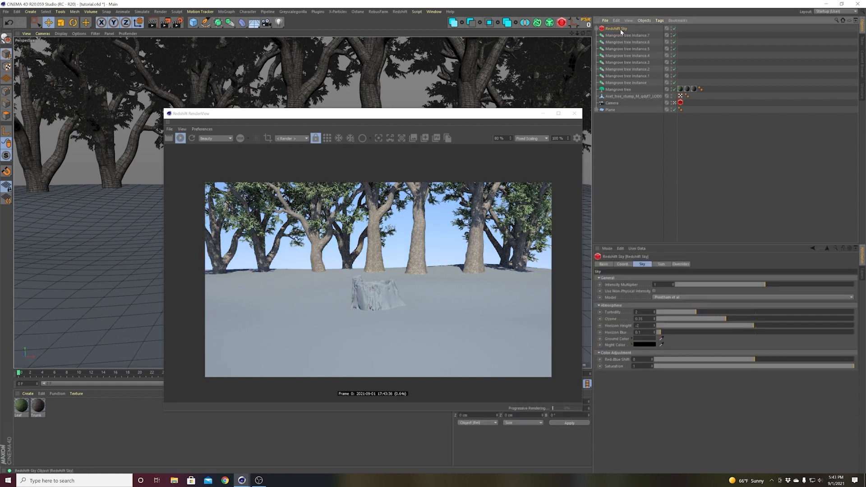
pyautogui.click(621, 264)
pyautogui.moveTo(715, 279); pyautogui.dragTo(716, 361)
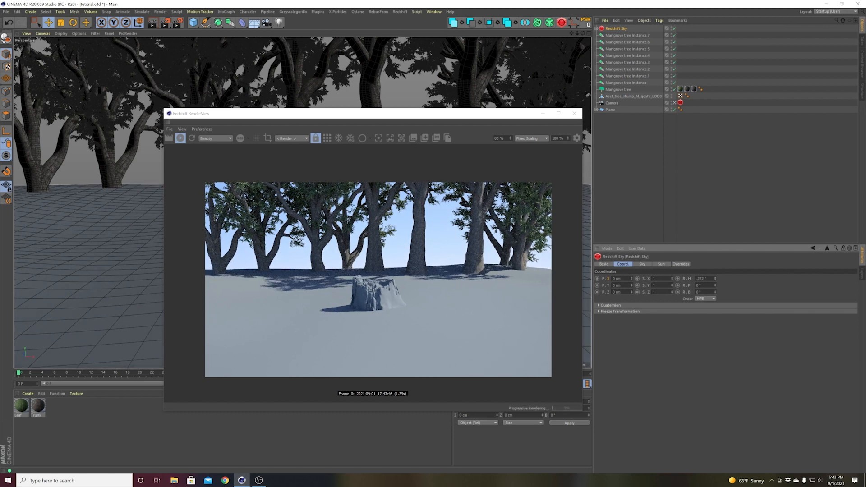
pyautogui.moveTo(715, 287); pyautogui.dragTo(716, 286)
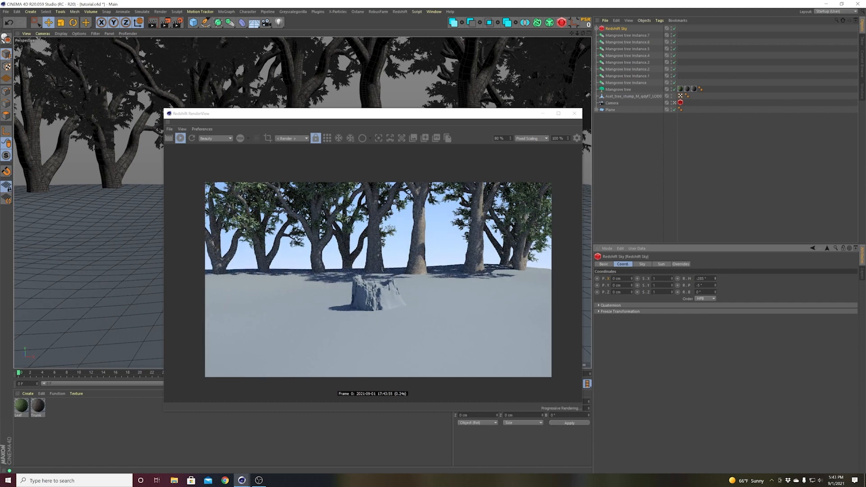
pyautogui.click(739, 205)
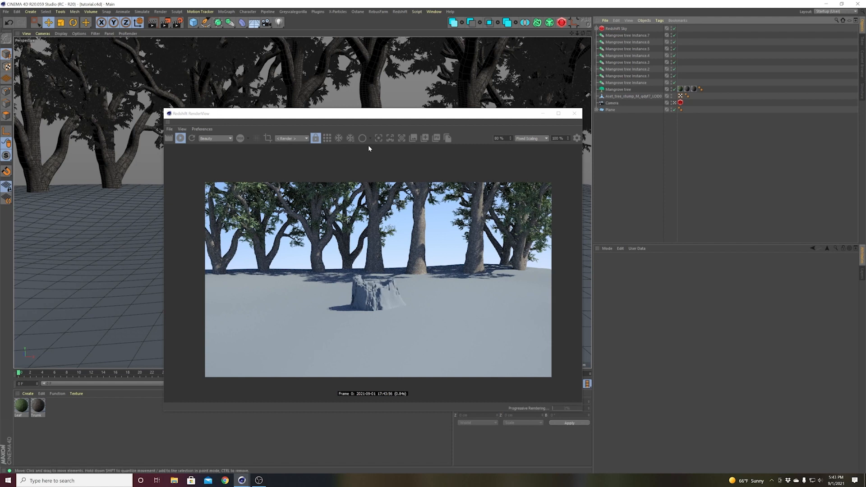
# - Create a new Redshift material and apply it to the tree stump, moving the RenderView window clear of the viewport
pyautogui.moveTo(249, 117); pyautogui.dragTo(361, 117)
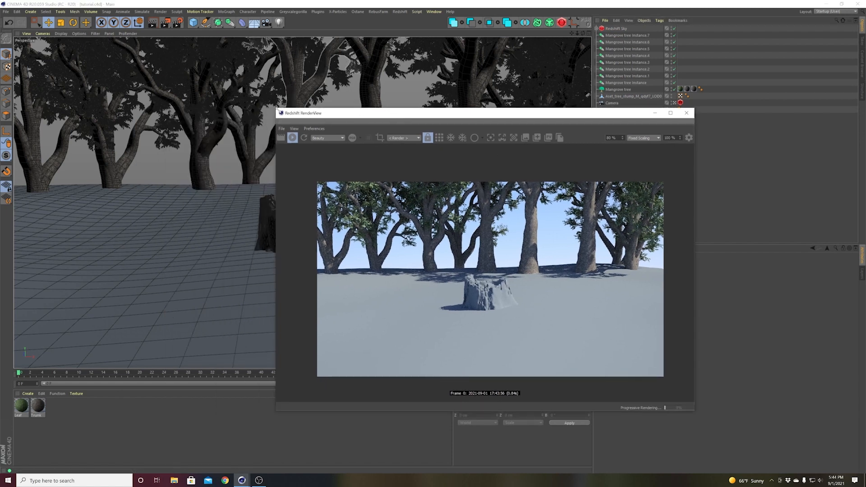
pyautogui.moveTo(276, 108); pyautogui.dragTo(453, 96)
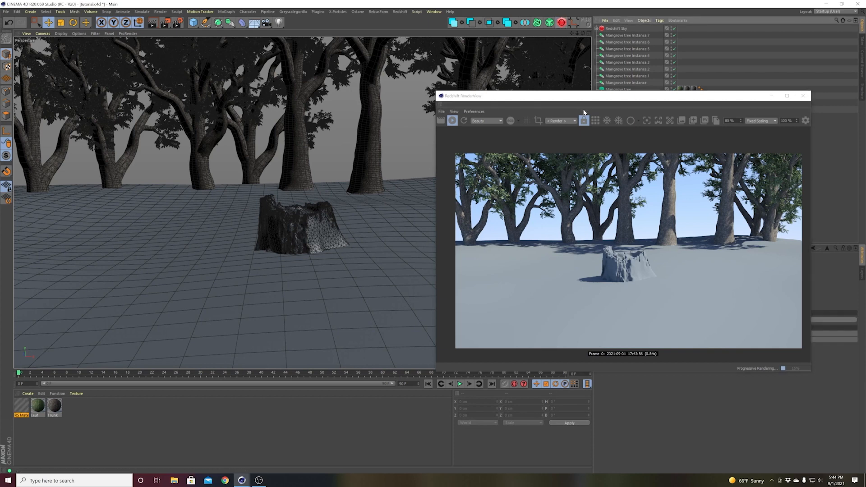
pyautogui.click(563, 23)
pyautogui.moveTo(564, 96); pyautogui.dragTo(512, 198)
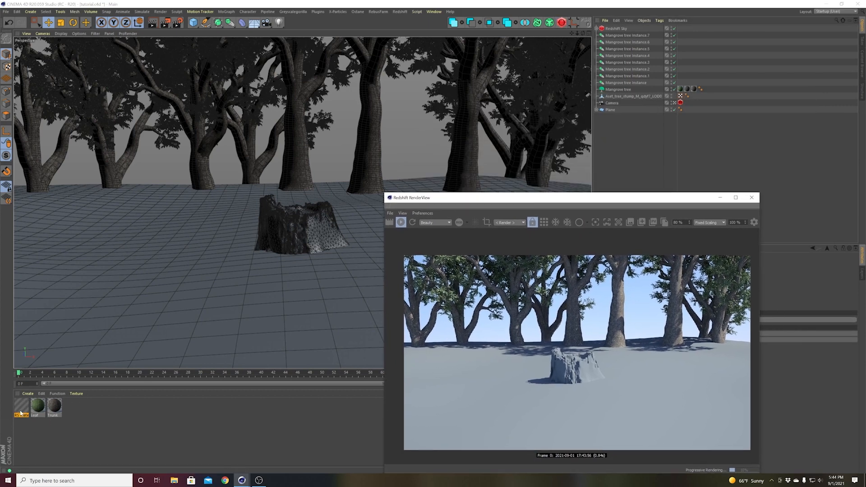
pyautogui.moveTo(20, 412); pyautogui.dragTo(275, 232)
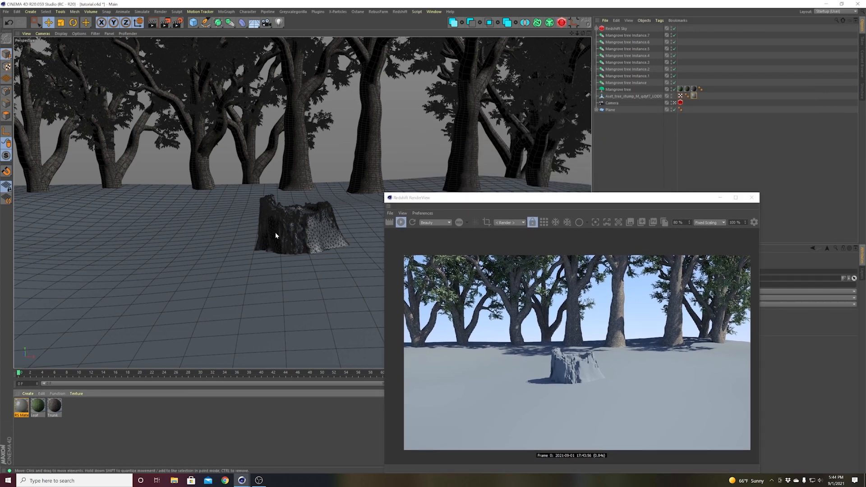
# - Reposition the RenderView window and set its color management display mode to OCIO
pyautogui.moveTo(497, 201); pyautogui.dragTo(561, 136)
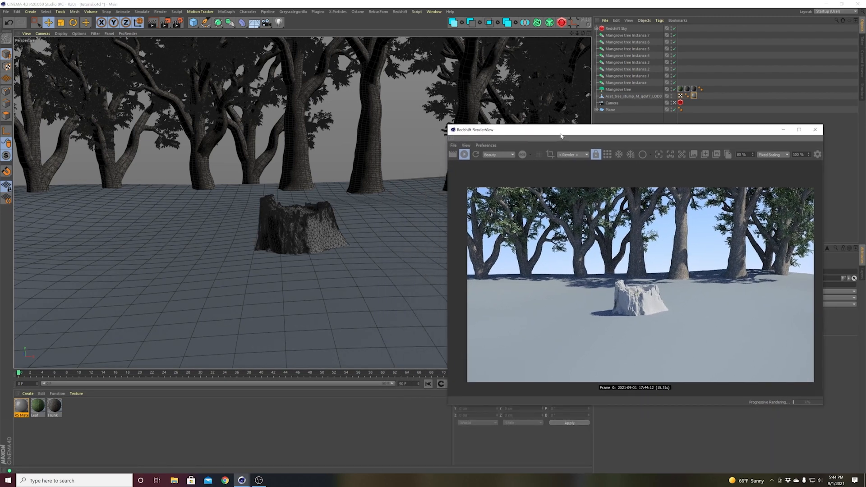
pyautogui.moveTo(561, 136); pyautogui.dragTo(567, 110)
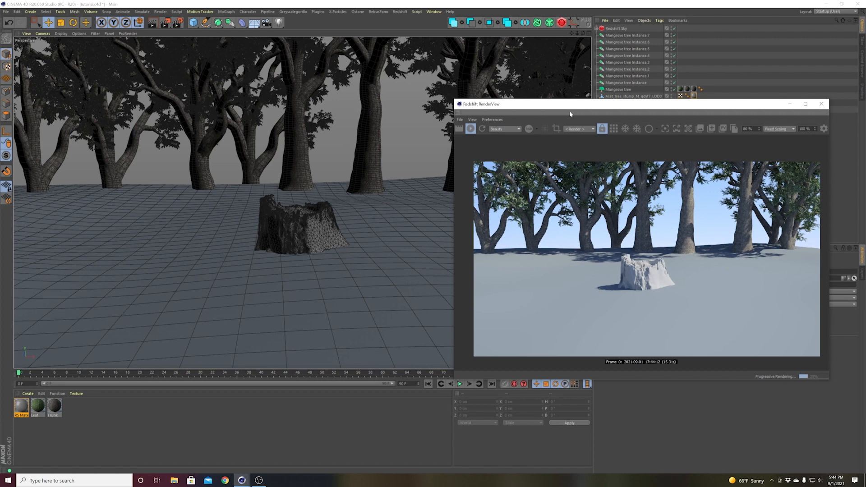
pyautogui.moveTo(575, 108); pyautogui.dragTo(612, 106)
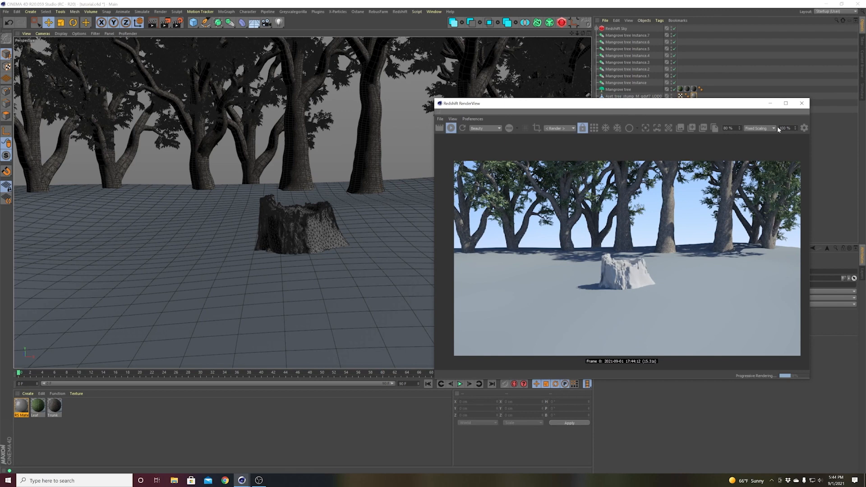
pyautogui.click(805, 129)
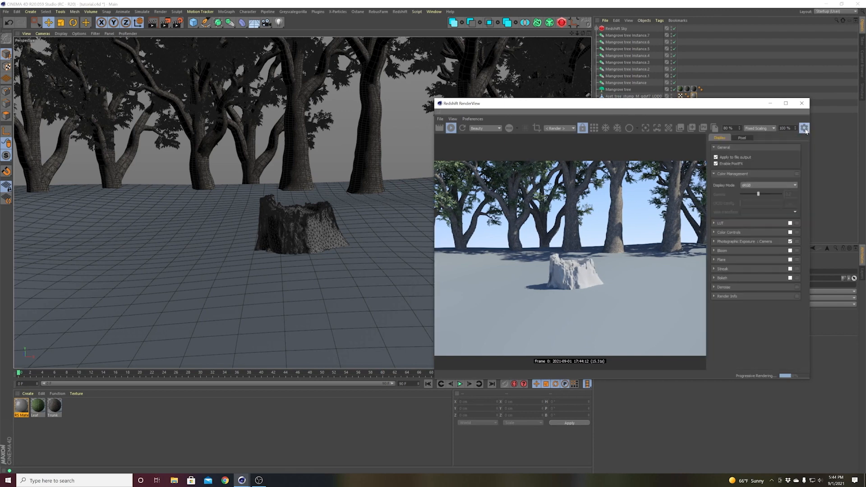
pyautogui.click(766, 186)
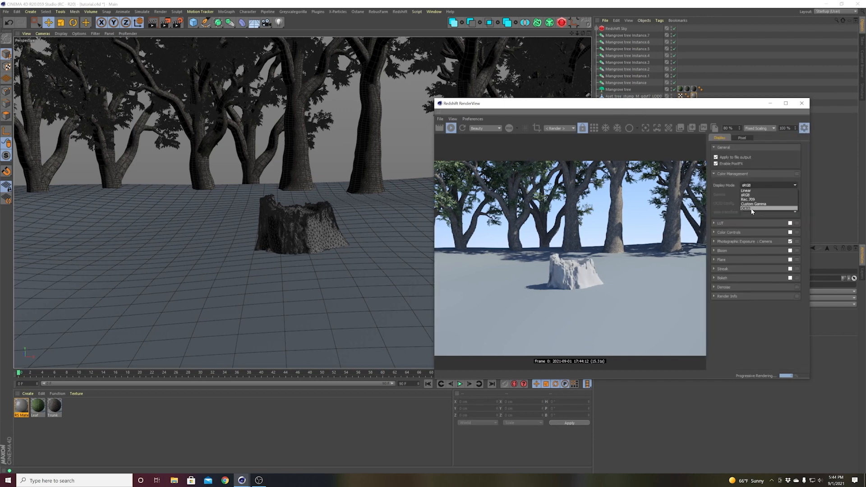
pyautogui.click(751, 208)
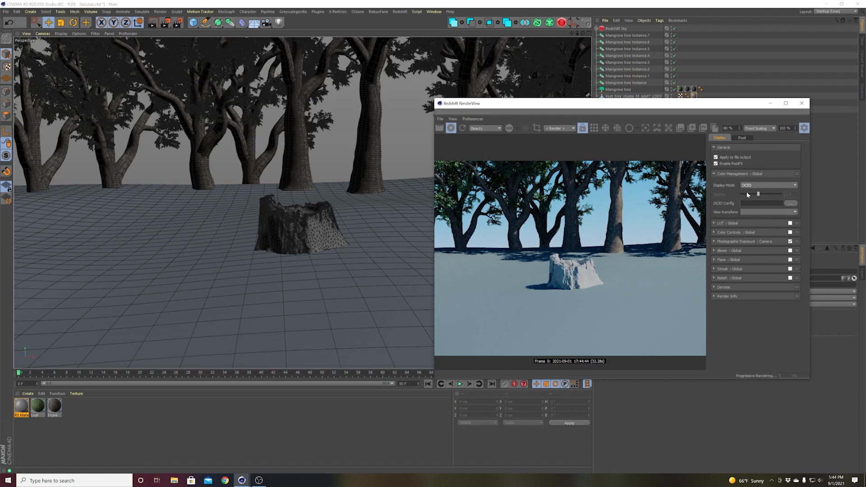
pyautogui.click(804, 128)
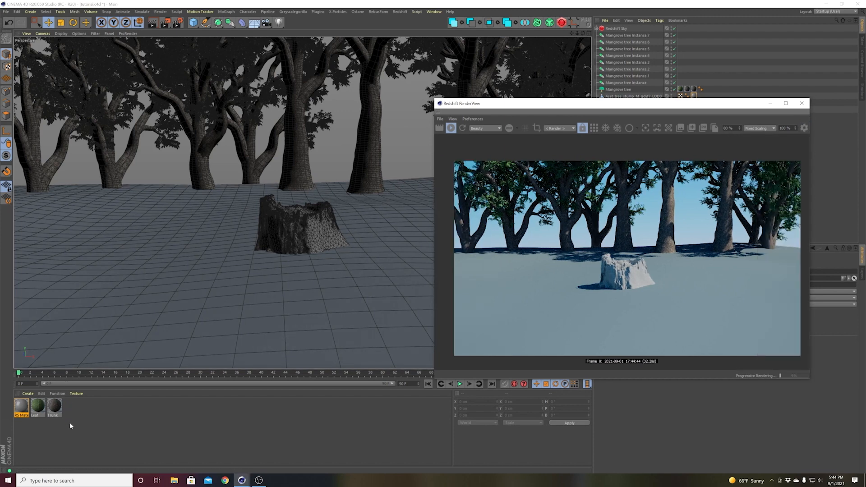
# - Rename the stump's Redshift material "trunk" and shrink its shader graph window so the live render stays visible
pyautogui.moveTo(483, 107); pyautogui.dragTo(532, 95)
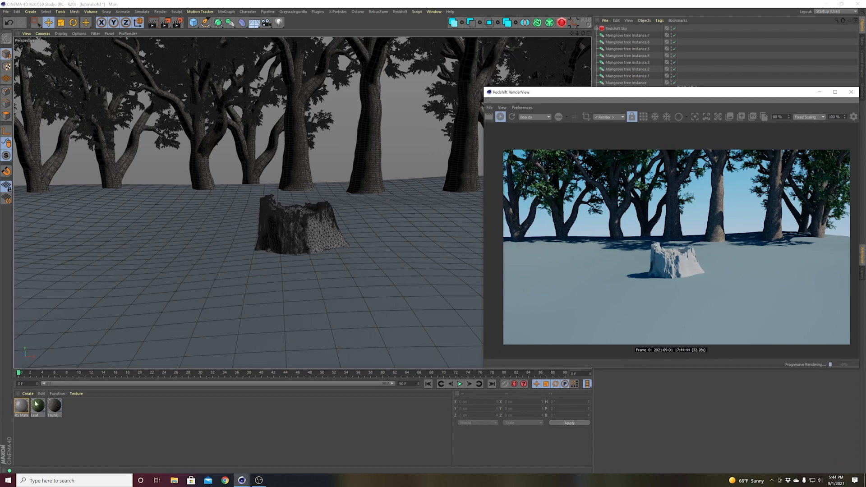
pyautogui.doubleClick(22, 408)
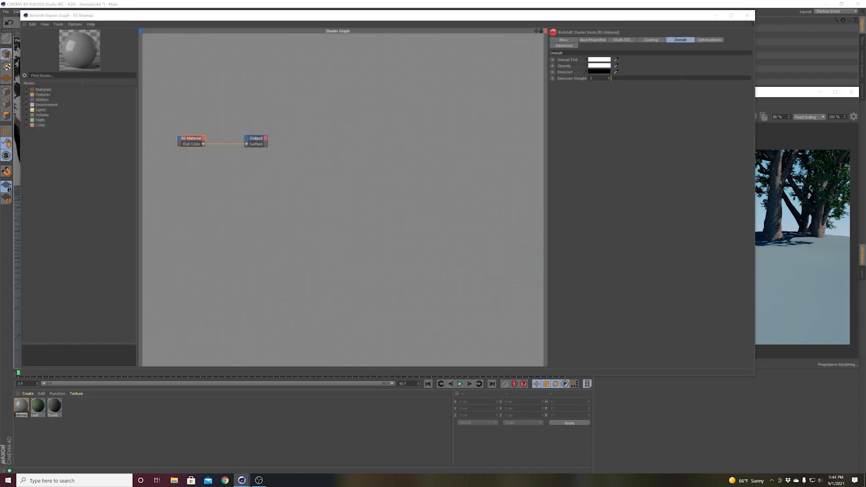
pyautogui.write('trunk')
pyautogui.press('Return')
pyautogui.moveTo(754, 373); pyautogui.dragTo(518, 350)
# - Arrange the RS Material and Output nodes in the trunk shader graph to leave free space beside them for textures
pyautogui.click(184, 158)
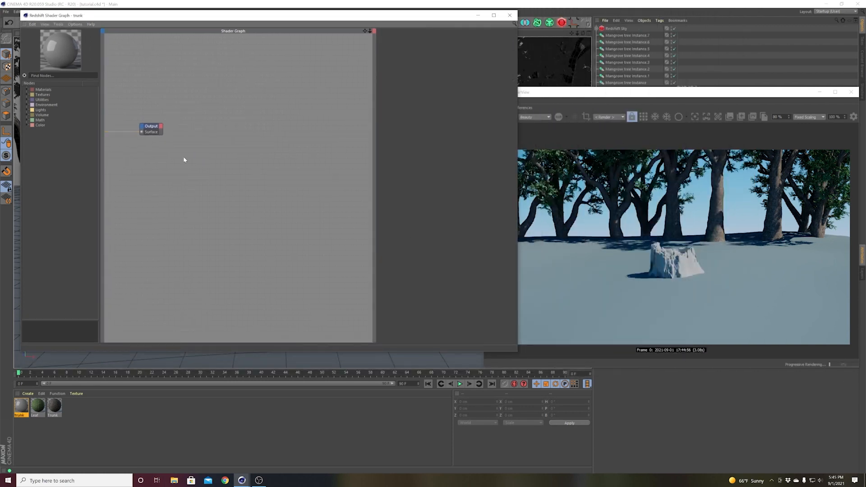
pyautogui.press('h')
pyautogui.moveTo(154, 124); pyautogui.dragTo(302, 164)
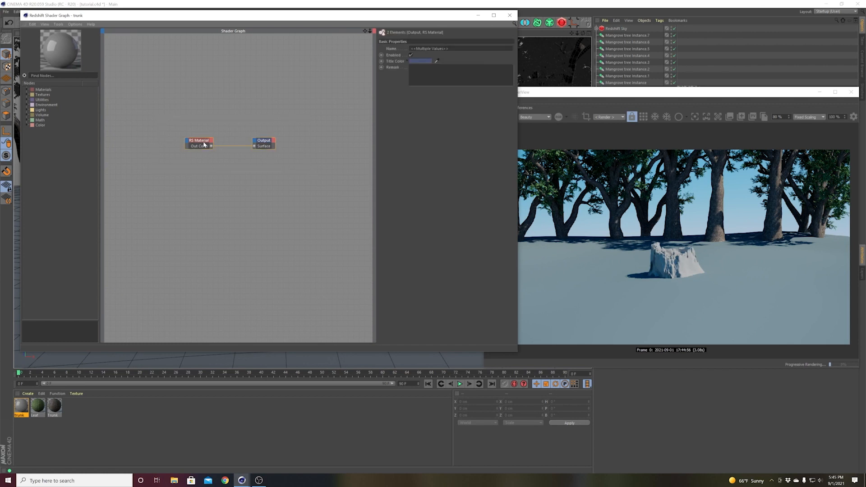
pyautogui.moveTo(203, 141); pyautogui.dragTo(236, 153)
pyautogui.click(217, 202)
pyautogui.keyDown('alt'); pyautogui.moveTo(217, 201); pyautogui.dragTo(270, 230, button='middle'); pyautogui.keyUp('alt')
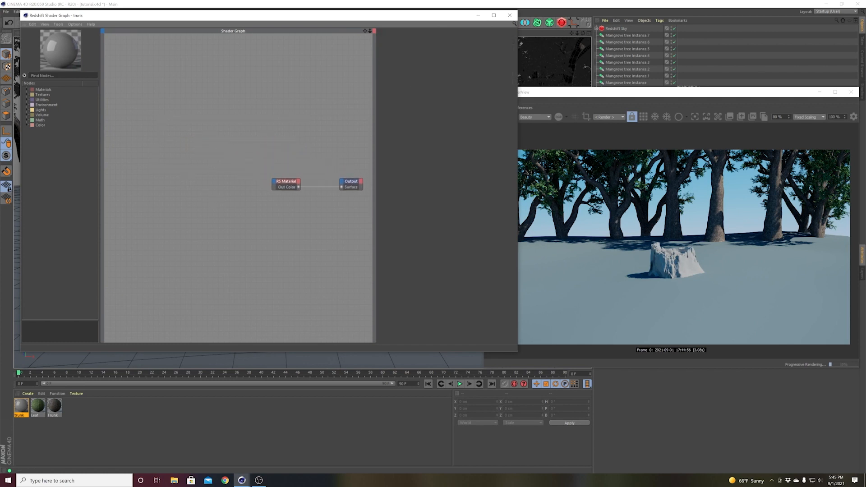
pyautogui.keyDown('alt'); pyautogui.moveTo(208, 171); pyautogui.dragTo(183, 178, button='middle'); pyautogui.keyUp('alt')
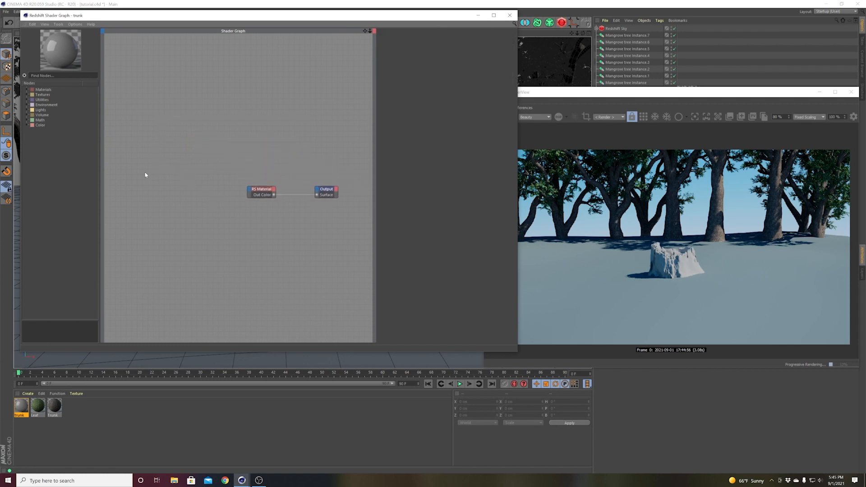
# - Load Aset_wood_stump_M_qdyf7_8K_Albedo from the megascans assembly_assets mossy_tree_stump folder as a texture node in the trunk material
pyautogui.hotkey('ctrl', 'o')
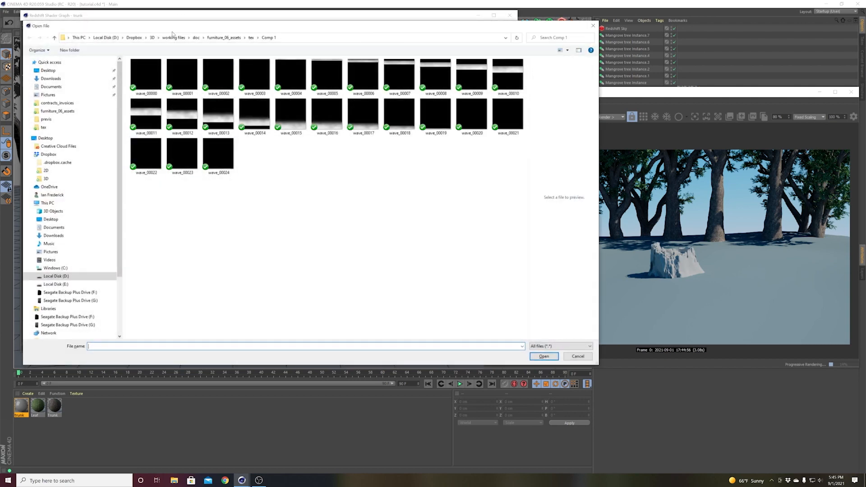
pyautogui.click(153, 38)
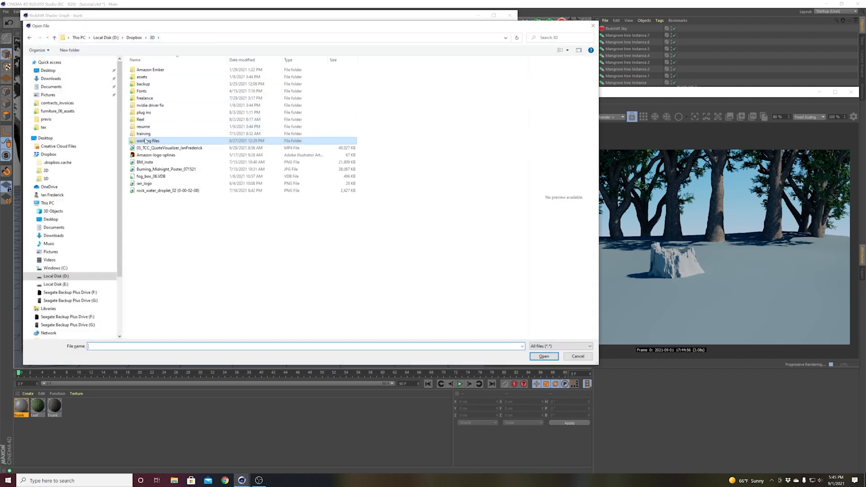
pyautogui.doubleClick(143, 77)
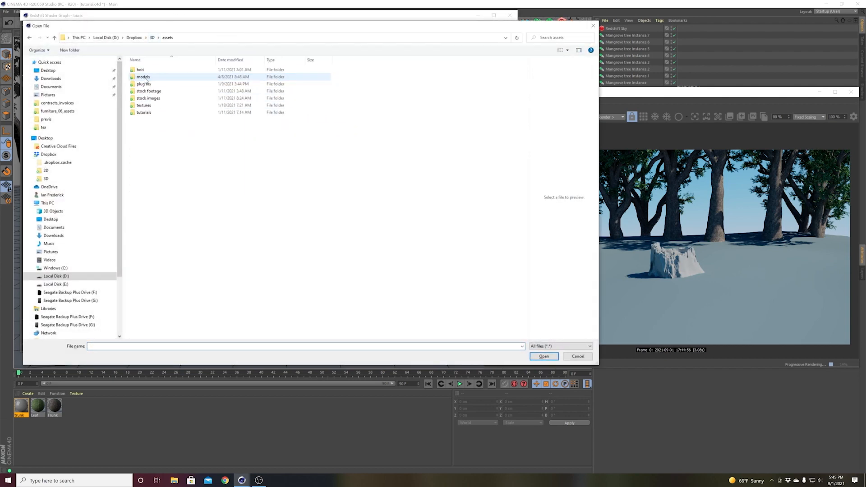
pyautogui.doubleClick(145, 105)
pyautogui.doubleClick(150, 106)
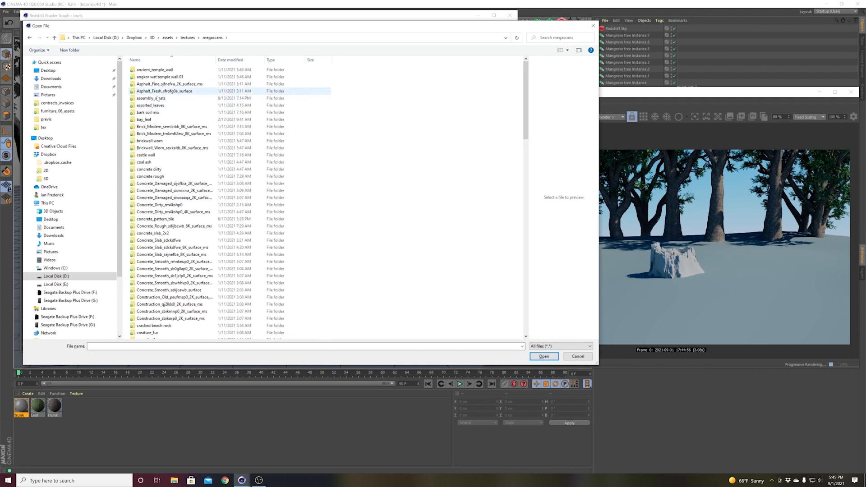
pyautogui.doubleClick(159, 98)
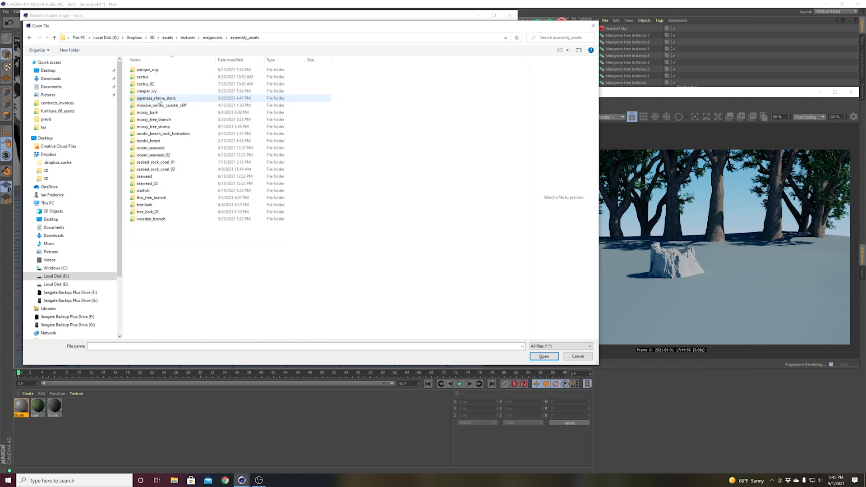
pyautogui.doubleClick(155, 127)
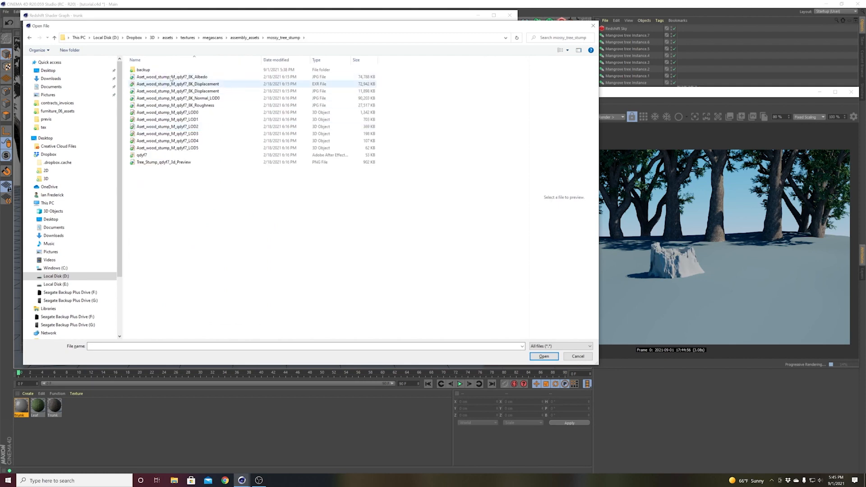
pyautogui.doubleClick(161, 76)
pyautogui.click(451, 265)
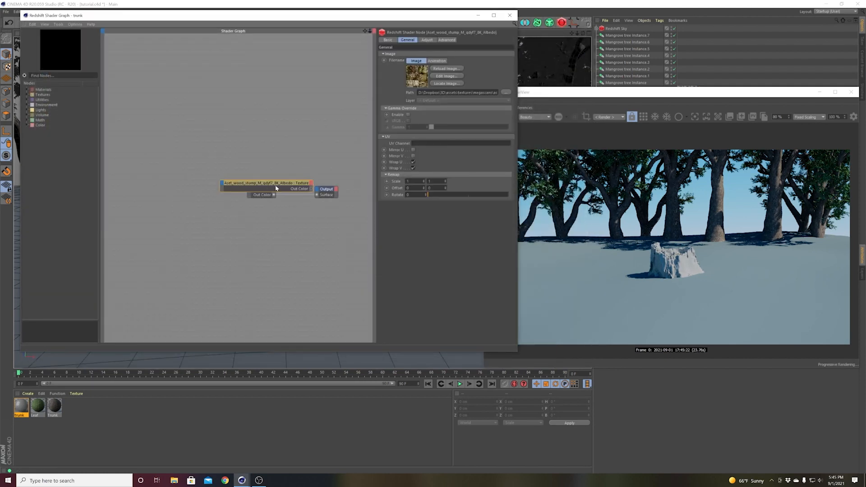
# - Move the Albedo texture node aside and load Aset_wood_stump_M_qdyf7_8K_Roughness as a texture node beneath it, accepting a copy at the project location
pyautogui.moveTo(248, 184); pyautogui.dragTo(166, 174)
pyautogui.click(203, 198)
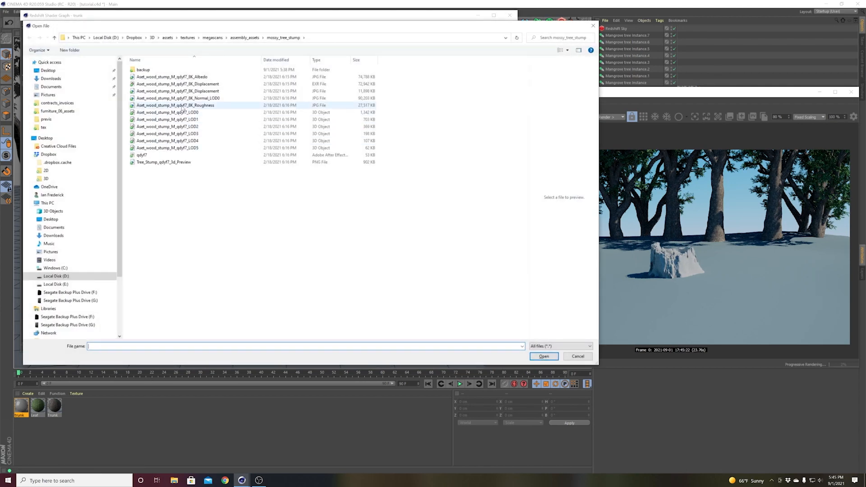
pyautogui.doubleClick(183, 106)
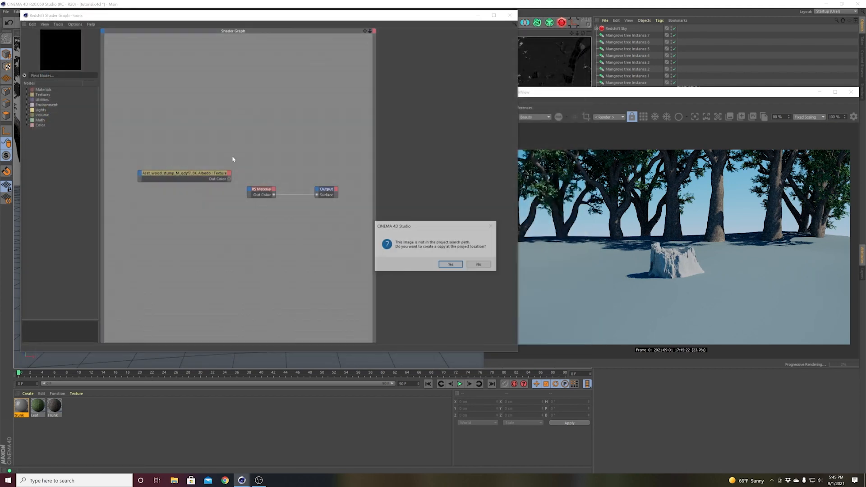
pyautogui.click(452, 267)
pyautogui.moveTo(298, 185); pyautogui.dragTo(198, 192)
# - Load Aset_wood_stump_M_qdyf7_8K_Normal_LOD0 as a texture node and place it beneath the Roughness texture
pyautogui.click(213, 215)
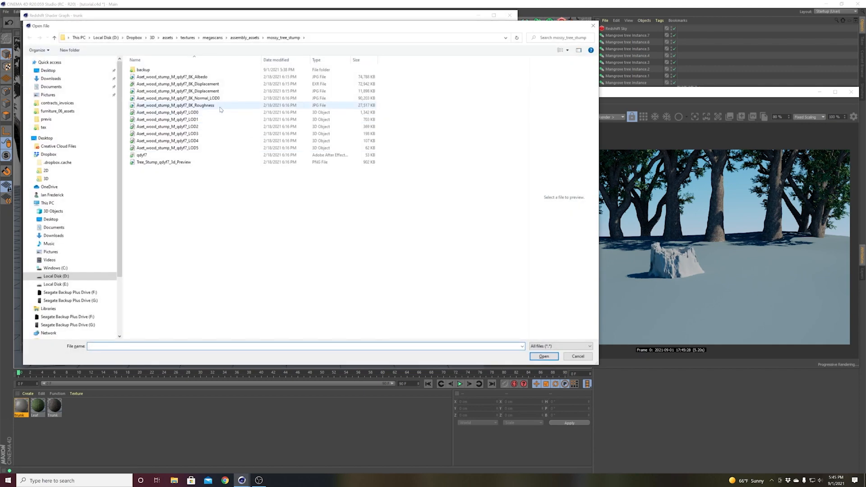
pyautogui.doubleClick(178, 98)
pyautogui.click(478, 265)
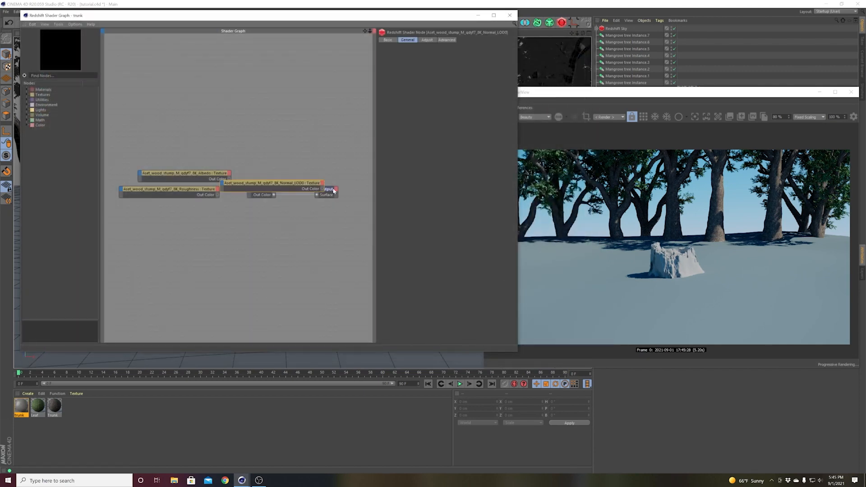
pyautogui.moveTo(279, 186); pyautogui.dragTo(179, 211)
# - Load the JPG version of Aset_wood_stump_M_qdyf7_8K_Displacement as a texture node and place it beneath the Normal texture
pyautogui.doubleClick(214, 239)
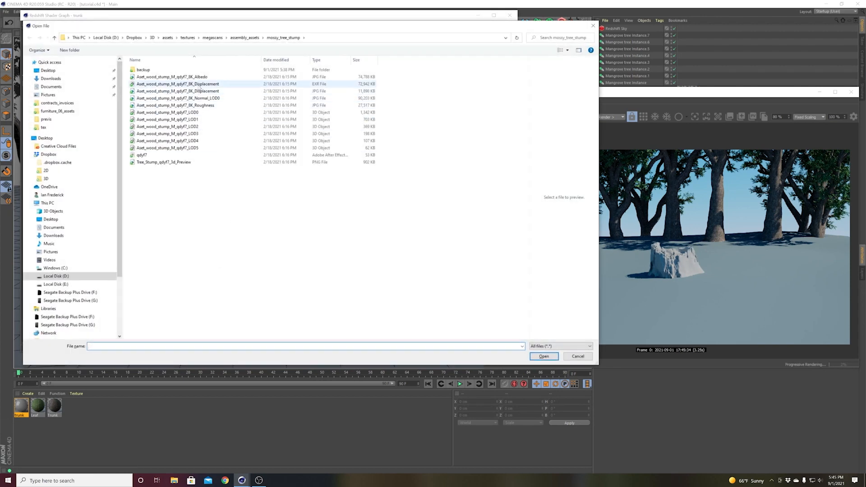
pyautogui.doubleClick(198, 91)
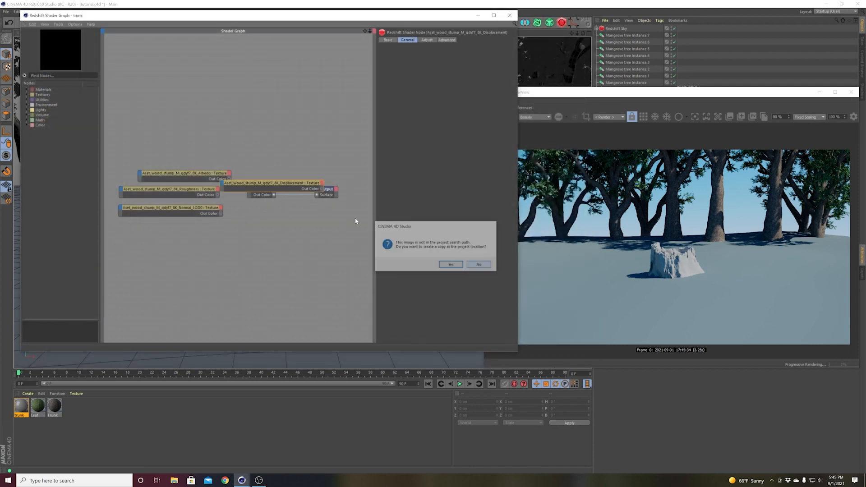
pyautogui.press('Return')
pyautogui.moveTo(280, 185); pyautogui.dragTo(167, 236)
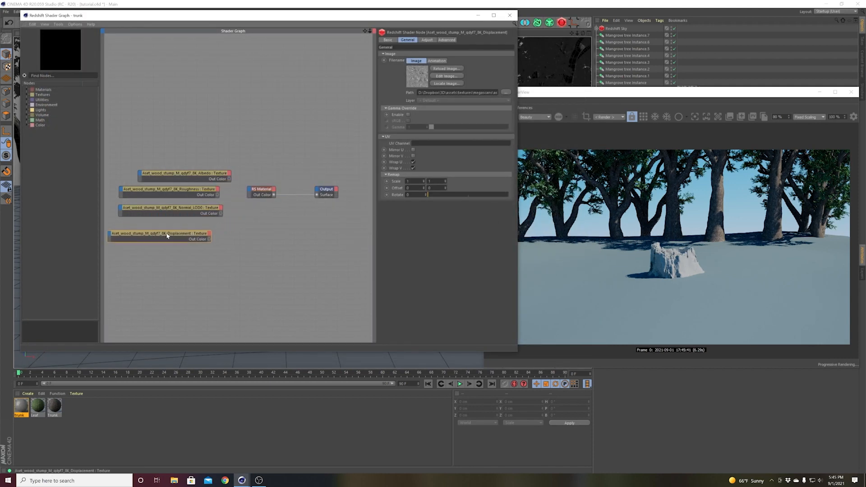
# - Arrange the four stump texture nodes in a column well clear of the RS Material node
pyautogui.moveTo(208, 177); pyautogui.dragTo(175, 169)
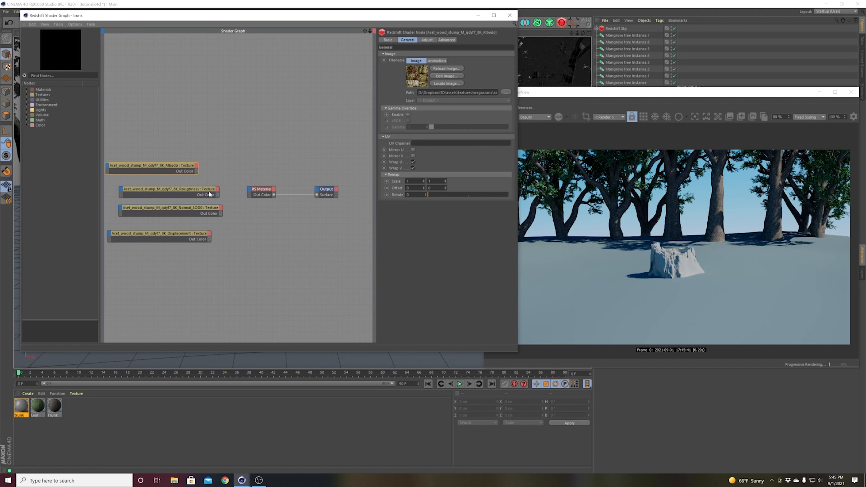
pyautogui.moveTo(202, 266); pyautogui.dragTo(158, 125)
pyautogui.moveTo(180, 169); pyautogui.dragTo(152, 169)
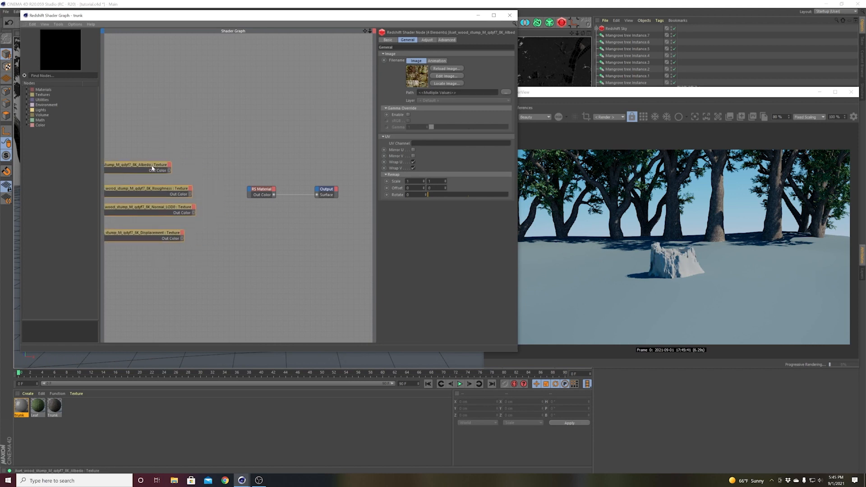
pyautogui.click(231, 221)
pyautogui.moveTo(231, 221); pyautogui.dragTo(274, 225, button='middle')
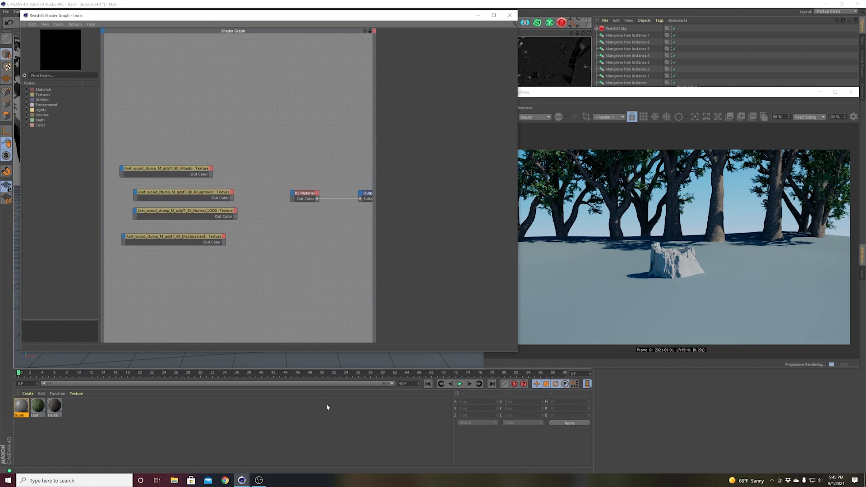
# - Add the sRGB to ACEScg group from the XPresso pool's ACES_Color set to the trunk shader graph
pyautogui.hotkey('shift', 'c')
pyautogui.write('pool')
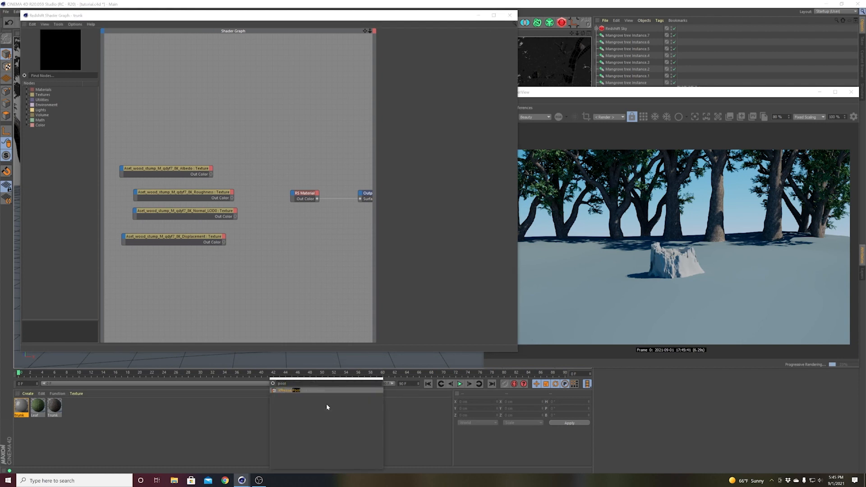
pyautogui.press('Return')
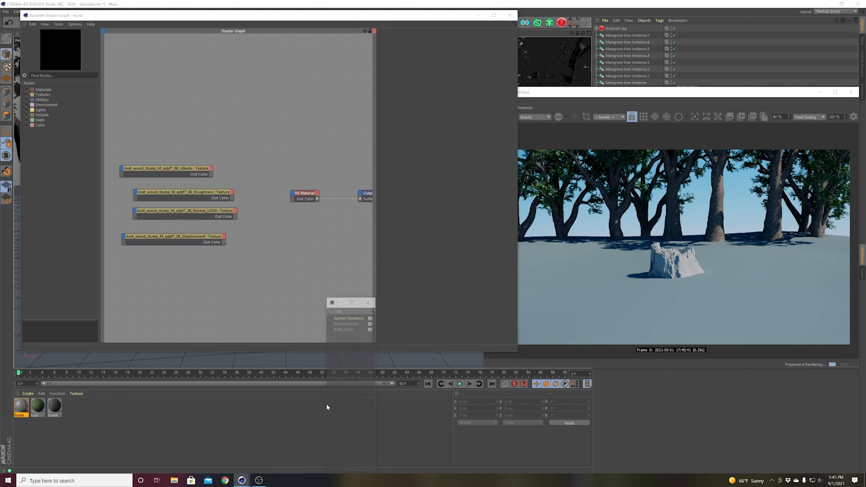
pyautogui.click(331, 330)
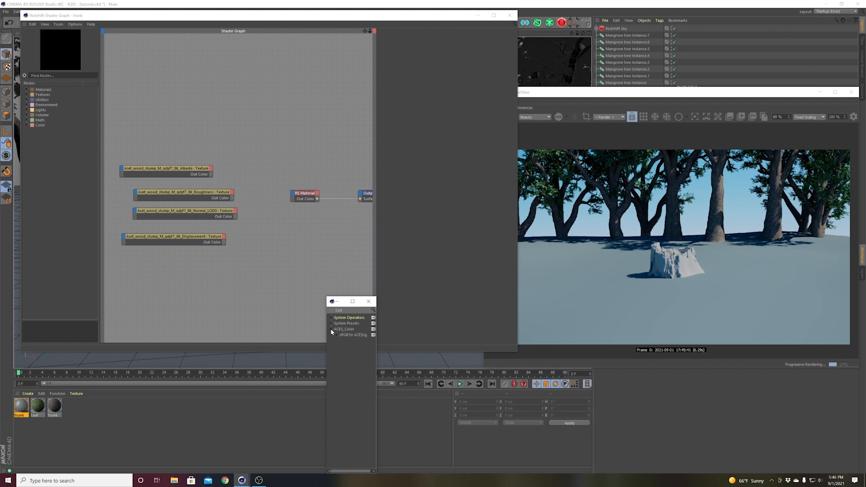
pyautogui.moveTo(351, 335); pyautogui.dragTo(254, 155)
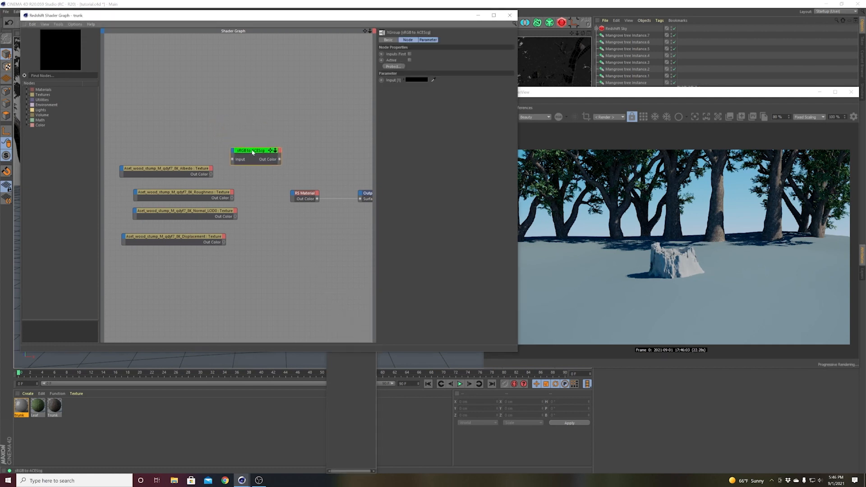
pyautogui.click(370, 302)
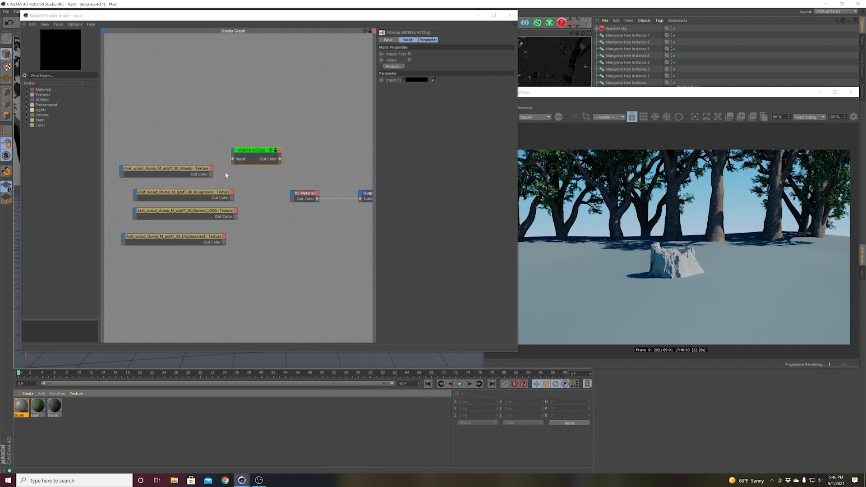
# - Connect the Albedo texture through the sRGB to ACEScg node into the RS Material's Diffuse Color
pyautogui.moveTo(198, 166); pyautogui.dragTo(292, 193)
pyautogui.click(188, 167)
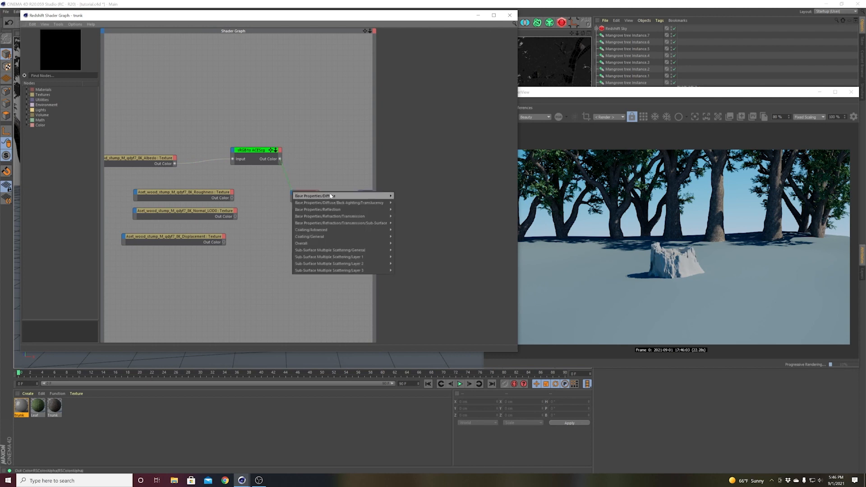
pyautogui.click(404, 196)
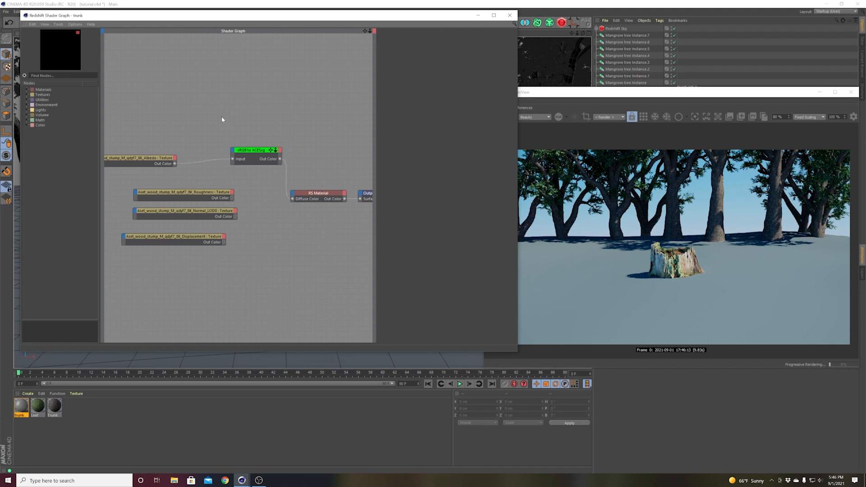
# - Insert an RS Color Correct node between the Albedo texture and the sRGB to ACEScg node
pyautogui.press('Tab')
pyautogui.write('co')
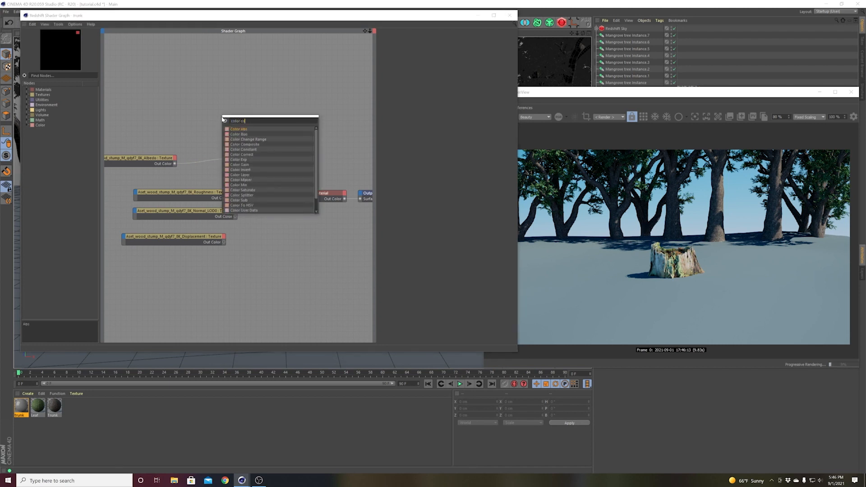
pyautogui.write('rrect')
pyautogui.press('Return')
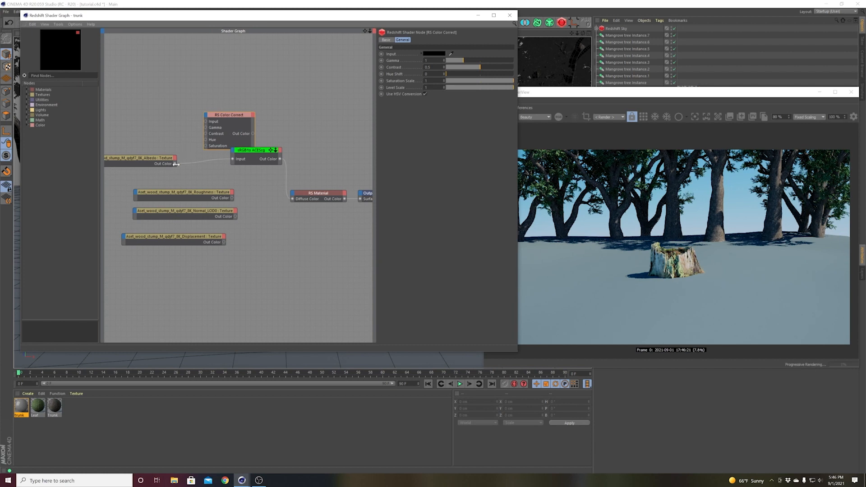
pyautogui.moveTo(206, 124); pyautogui.dragTo(198, 113)
pyautogui.moveTo(232, 137); pyautogui.dragTo(260, 168)
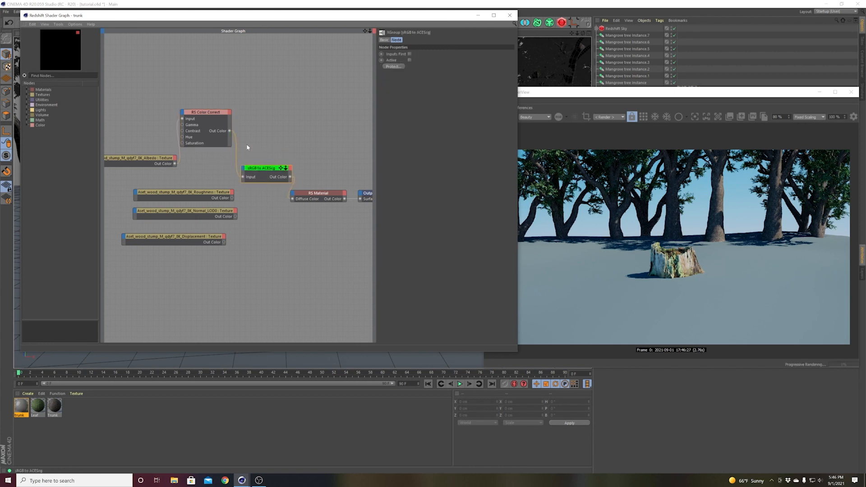
pyautogui.moveTo(216, 114); pyautogui.dragTo(219, 136)
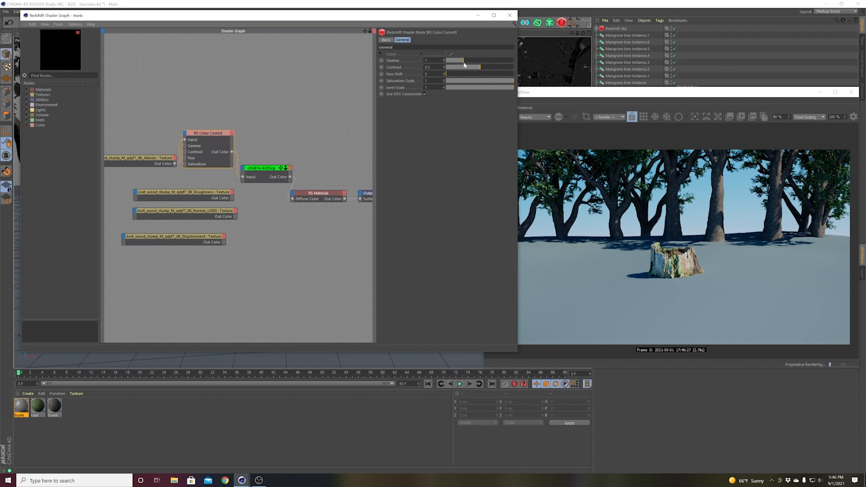
# - Try different gamma values on the RS Color Correct node, up to about 2.088
pyautogui.moveTo(464, 65); pyautogui.dragTo(461, 65)
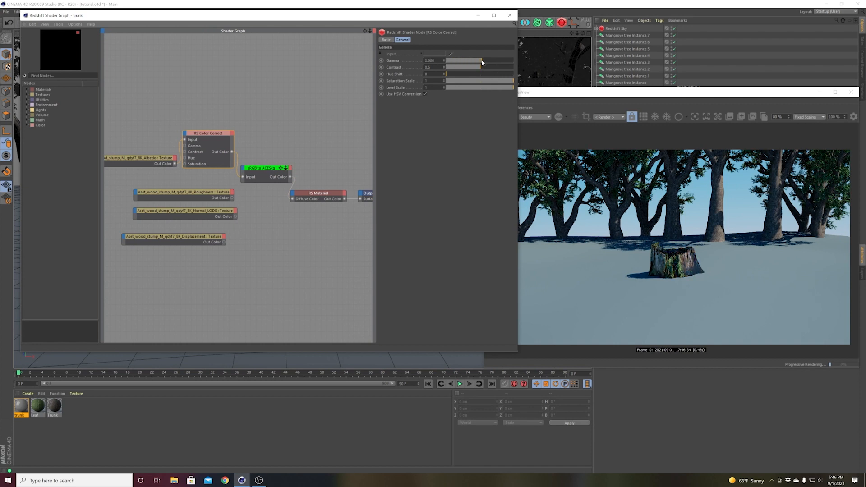
pyautogui.click(300, 128)
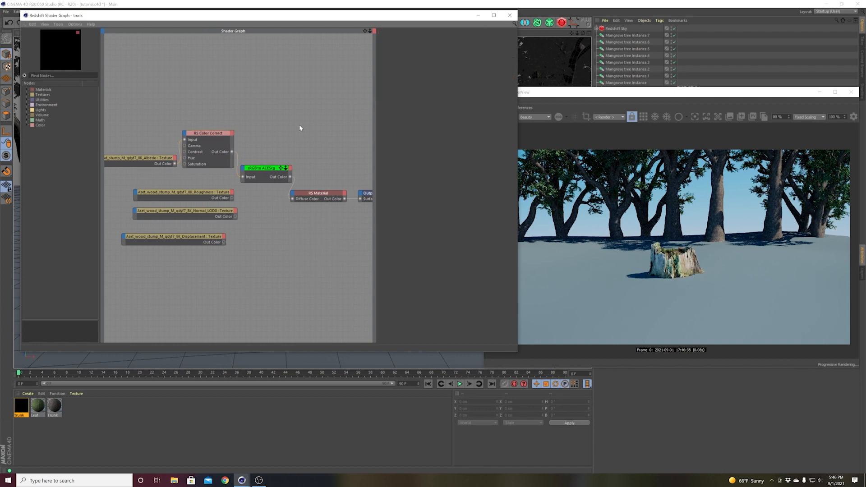
# - Nudge the RS Color Correct node into place and connect the Roughness texture to the RS Material's Refl Roughness
pyautogui.moveTo(204, 133); pyautogui.dragTo(204, 140)
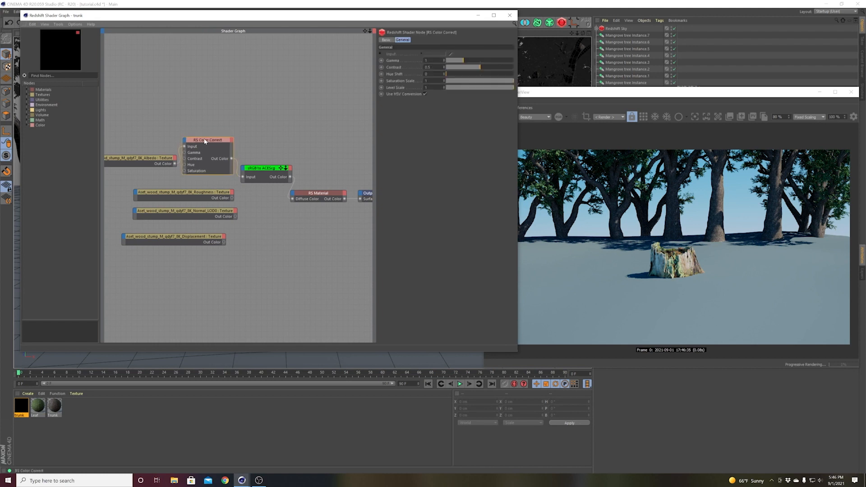
pyautogui.click(252, 205)
pyautogui.moveTo(231, 198); pyautogui.dragTo(300, 197)
pyautogui.moveTo(315, 211)
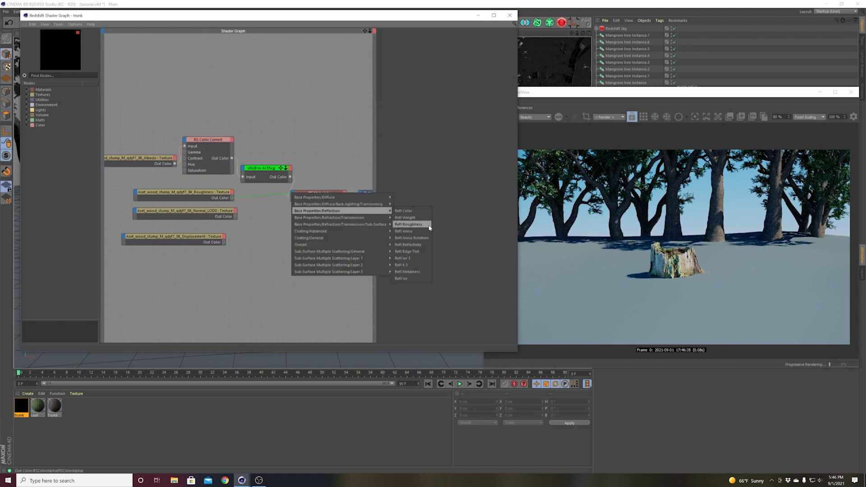
pyautogui.click(413, 226)
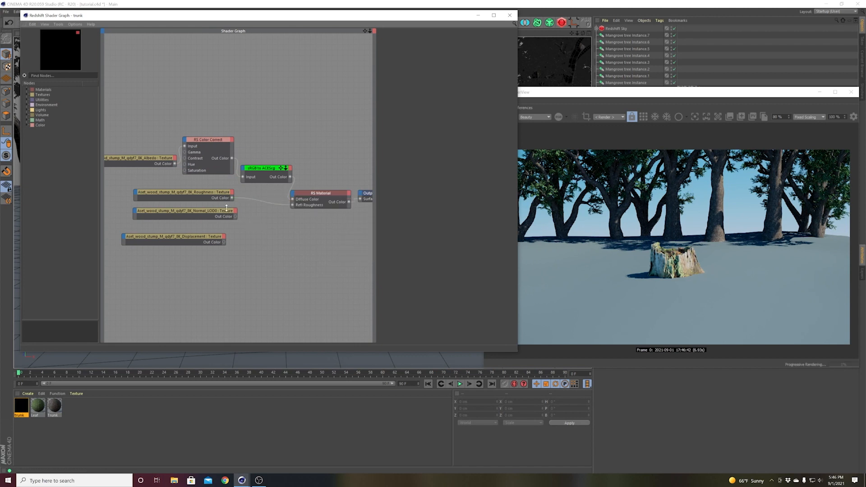
pyautogui.click(229, 210)
pyautogui.doubleClick(275, 228)
pyautogui.write('bump m')
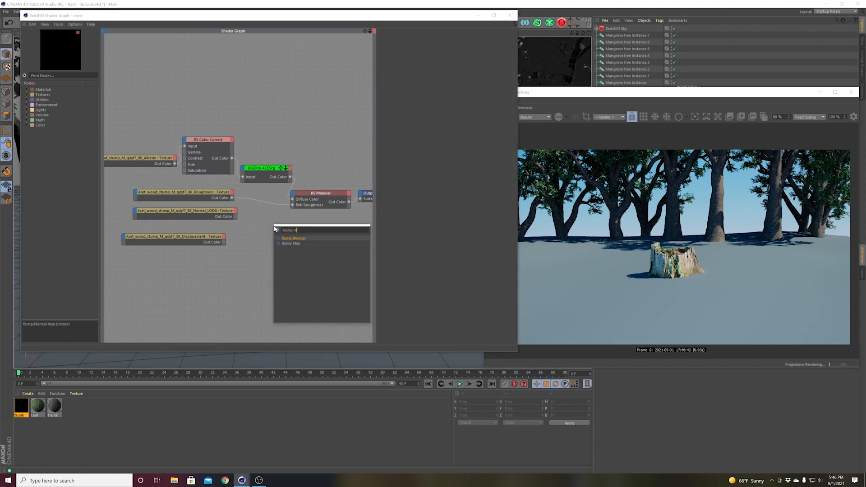
pyautogui.press('Return')
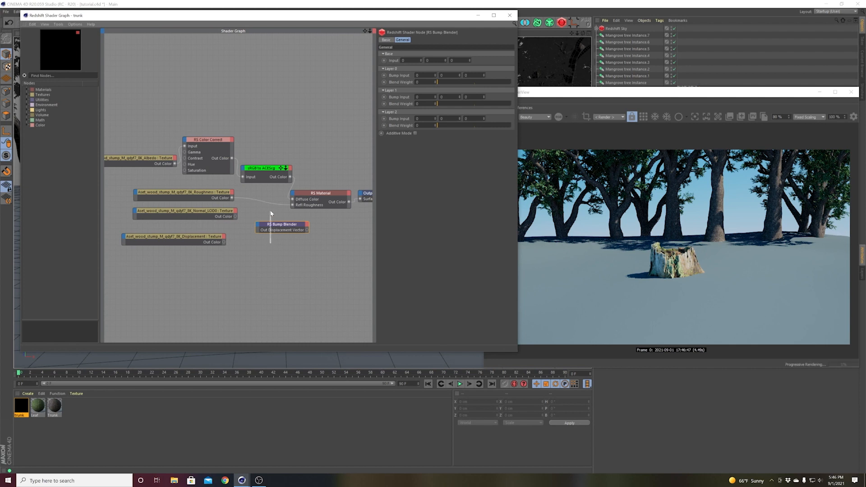
pyautogui.hotkey('ctrl', 'z')
# - Add an RS Bump Map node beside the Normal texture and set its input map type to Tangent-Space Normal
pyautogui.doubleClick(268, 217)
pyautogui.write('bump')
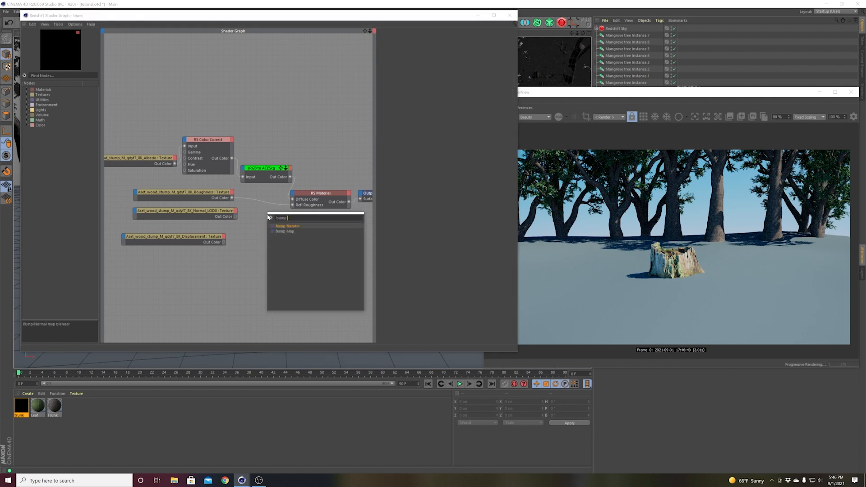
pyautogui.press('Down')
pyautogui.press('Return')
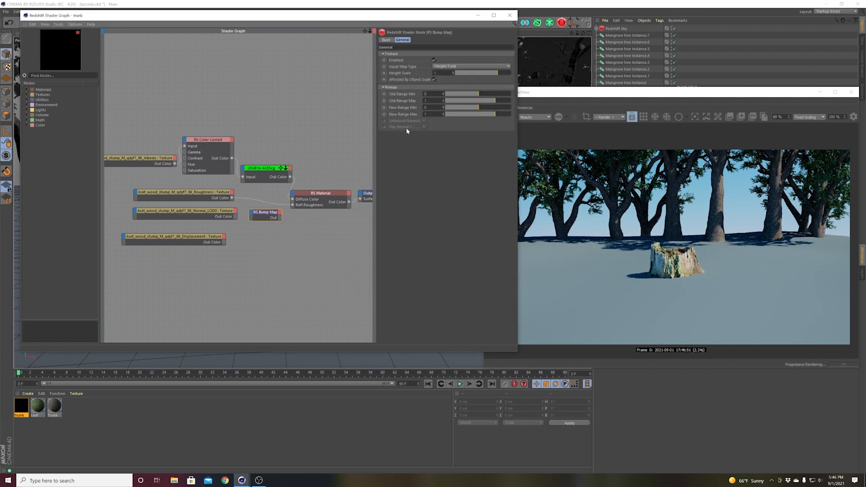
pyautogui.click(476, 66)
pyautogui.click(474, 77)
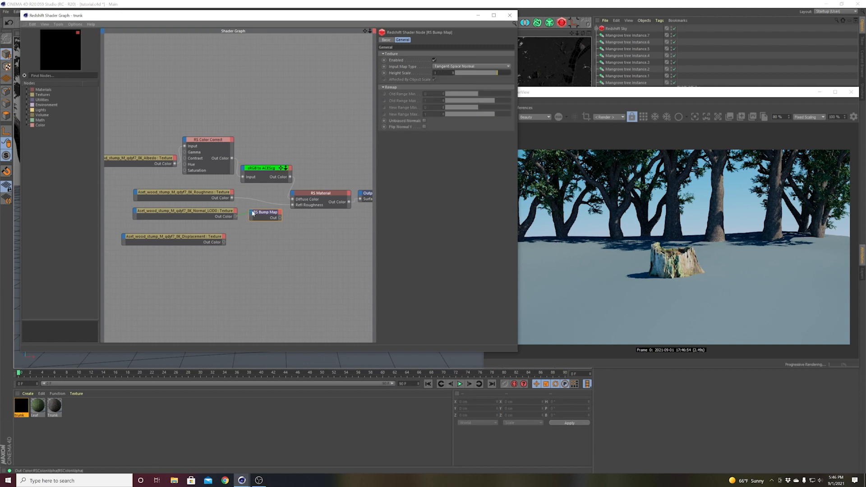
# - Connect the Normal texture to the RS Bump Map node and its output to the RS Material's overall Bump Input
pyautogui.moveTo(253, 214); pyautogui.dragTo(253, 217)
pyautogui.moveTo(299, 197); pyautogui.dragTo(292, 196)
pyautogui.moveTo(317, 246)
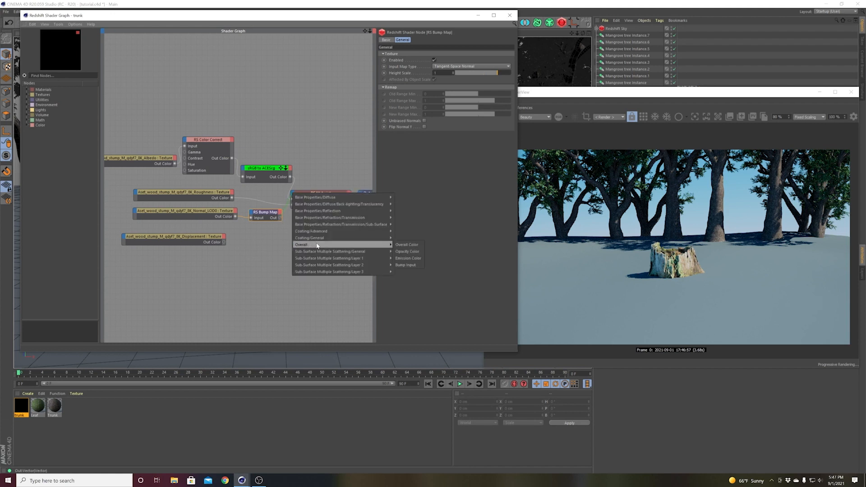
pyautogui.click(406, 265)
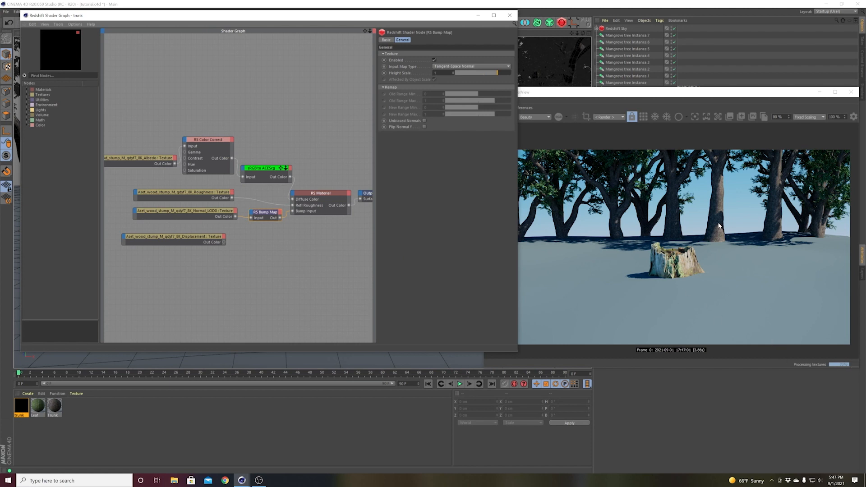
# - Enable the gamma override on the Roughness texture node and lower its gamma value
pyautogui.click(595, 98)
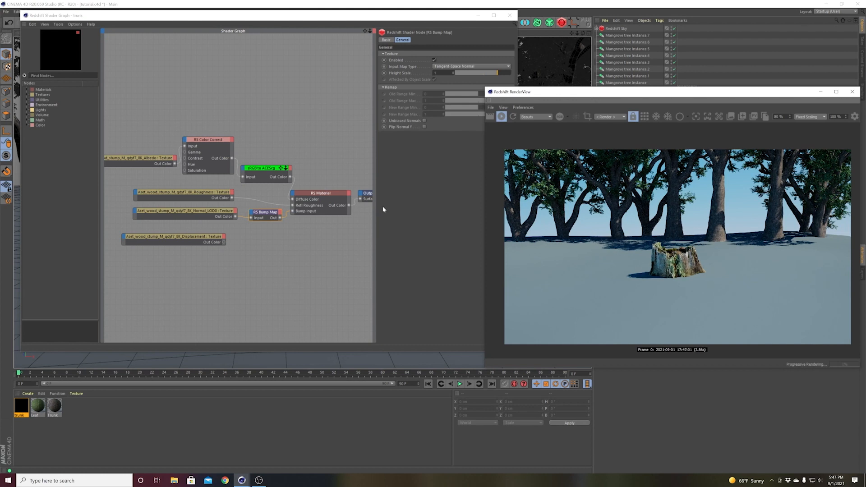
pyautogui.click(209, 195)
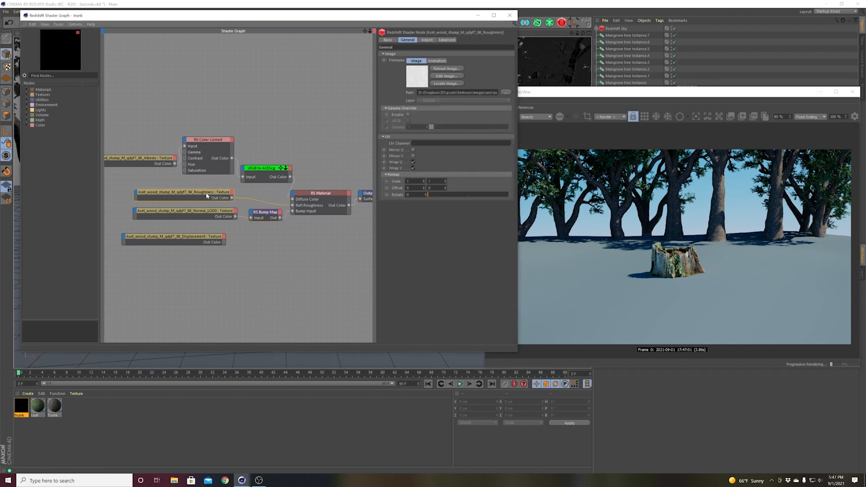
pyautogui.click(408, 114)
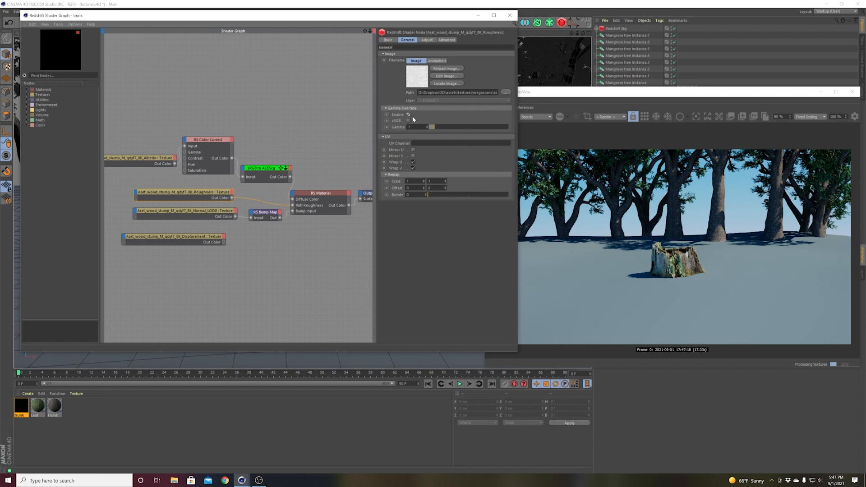
pyautogui.click(431, 129)
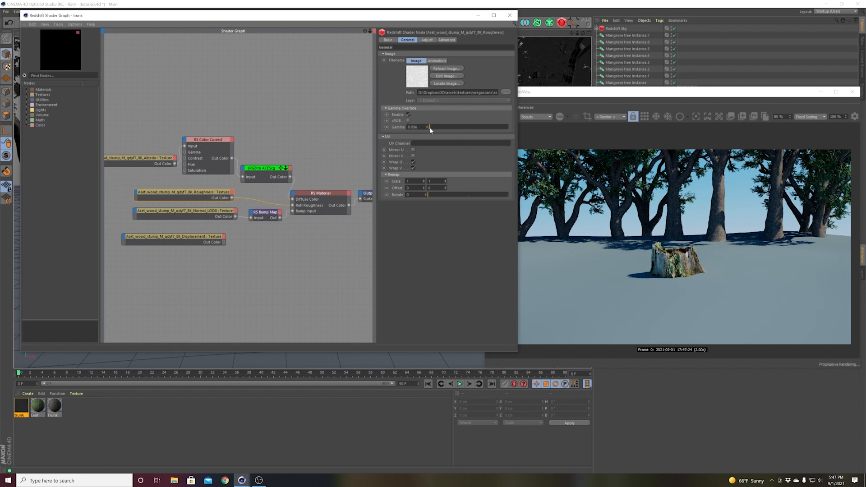
pyautogui.moveTo(431, 131); pyautogui.dragTo(429, 130)
# - Shift the Normal texture and RS Bump Map nodes aside, delete the unused Displacement texture node and close the shader graph
pyautogui.click(257, 287)
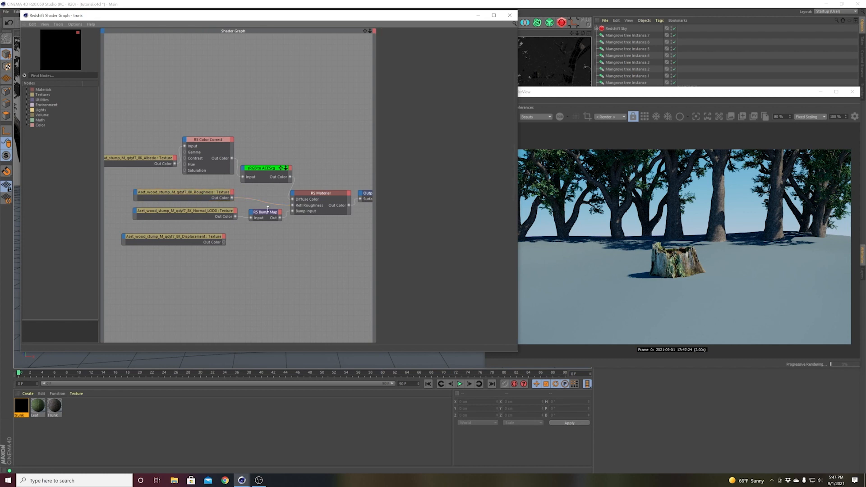
pyautogui.moveTo(270, 231); pyautogui.dragTo(243, 216)
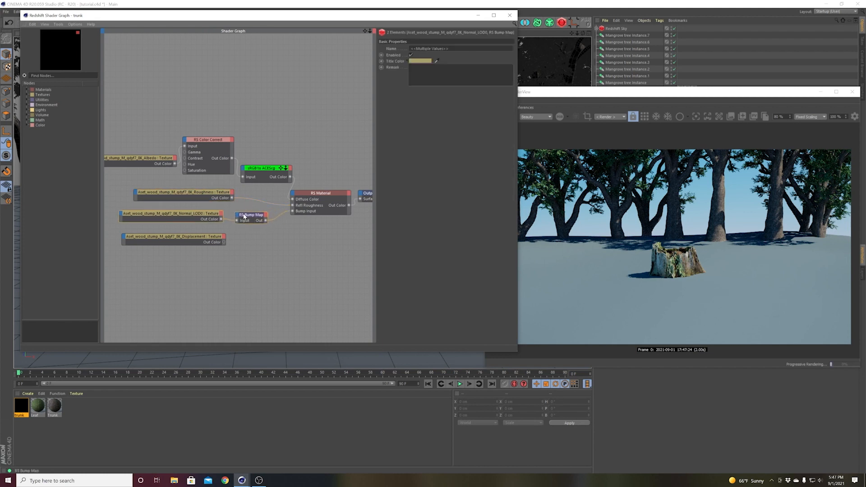
pyautogui.click(254, 233)
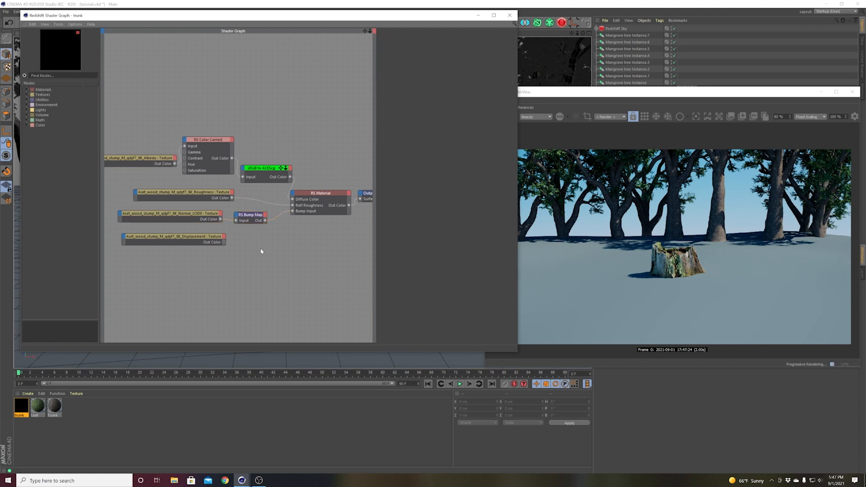
pyautogui.click(199, 239)
pyautogui.press('Delete')
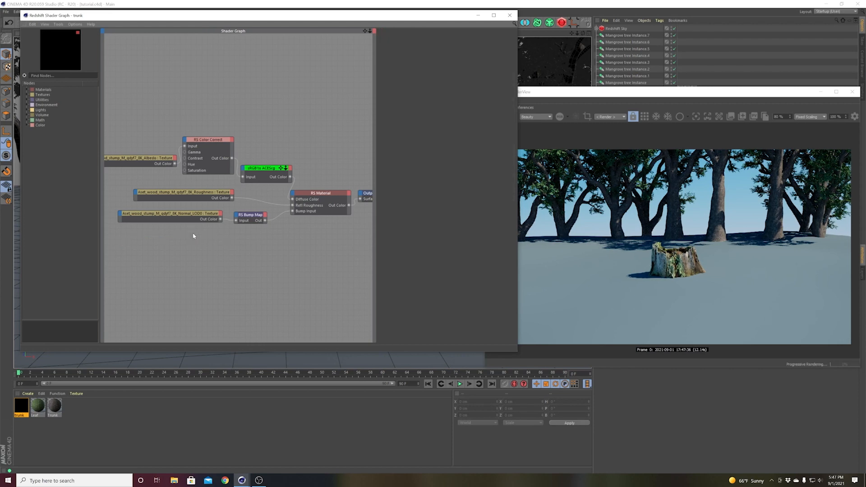
pyautogui.click(510, 15)
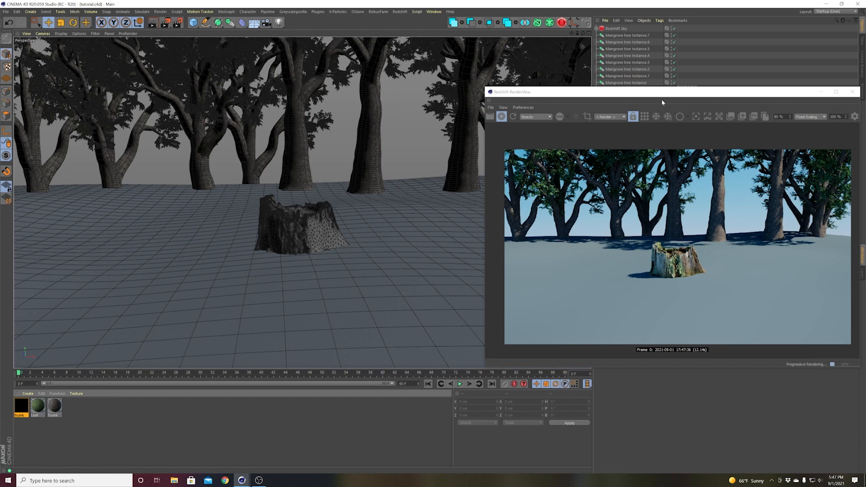
# - Check the existing leaf and trunk materials and examine the mangrove branches and trunks up close in the viewport and render preview
pyautogui.click(25, 444)
pyautogui.click(38, 409)
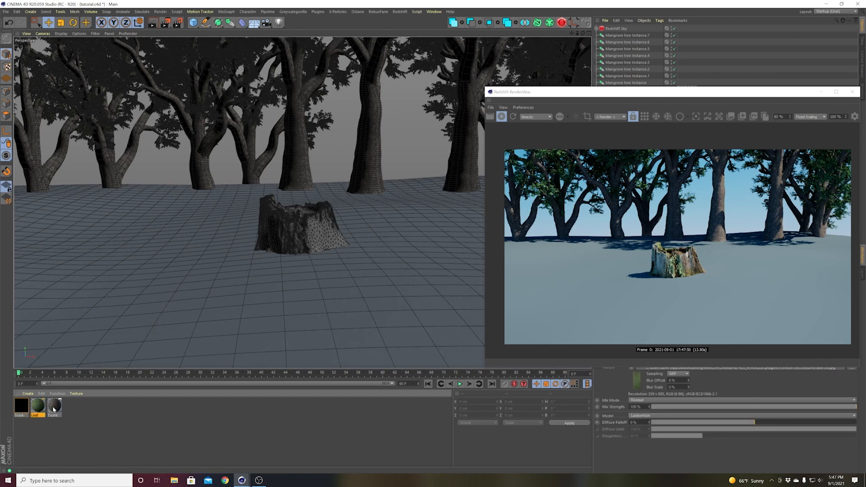
pyautogui.click(53, 407)
pyautogui.click(68, 429)
pyautogui.moveTo(611, 92); pyautogui.dragTo(578, 215)
pyautogui.click(675, 103)
pyautogui.keyDown('alt'); pyautogui.moveTo(386, 102); pyautogui.dragTo(412, 94); pyautogui.keyUp('alt')
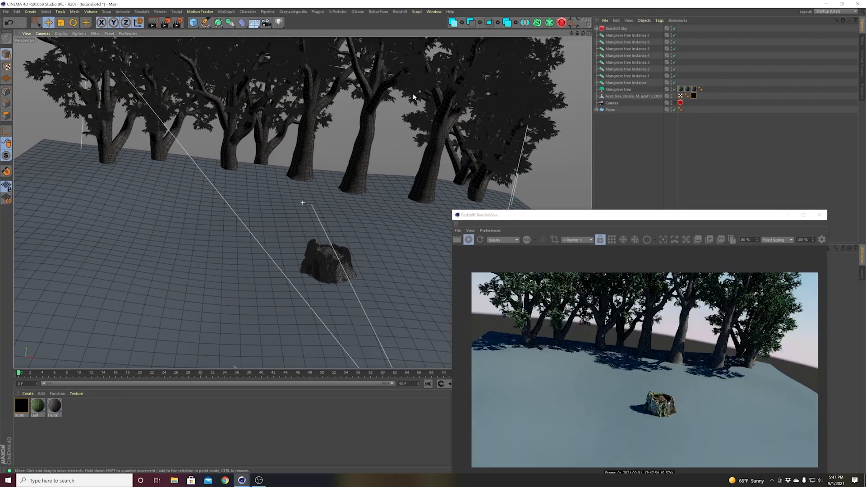
pyautogui.keyDown('alt'); pyautogui.moveTo(413, 93); pyautogui.dragTo(386, 226, button='middle'); pyautogui.keyUp('alt')
pyautogui.keyDown('alt'); pyautogui.moveTo(352, 144); pyautogui.dragTo(391, 269, button='right'); pyautogui.keyUp('alt')
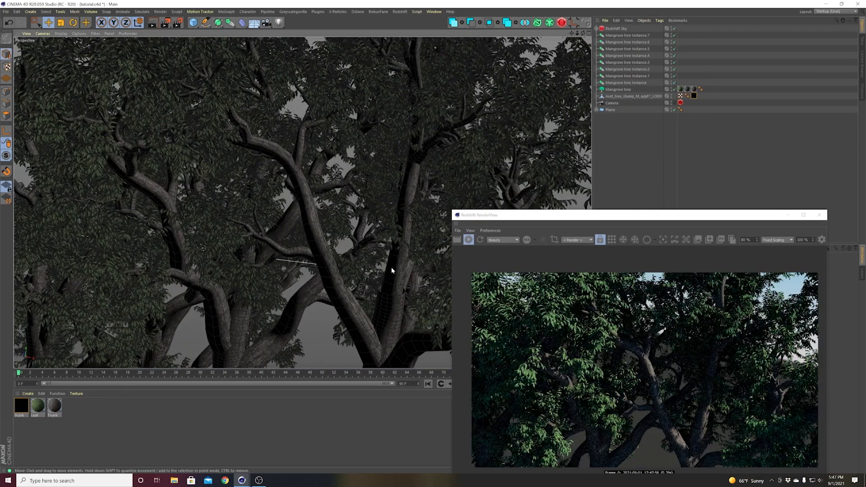
pyautogui.keyDown('alt'); pyautogui.moveTo(391, 269); pyautogui.dragTo(349, 141, button='middle'); pyautogui.keyUp('alt')
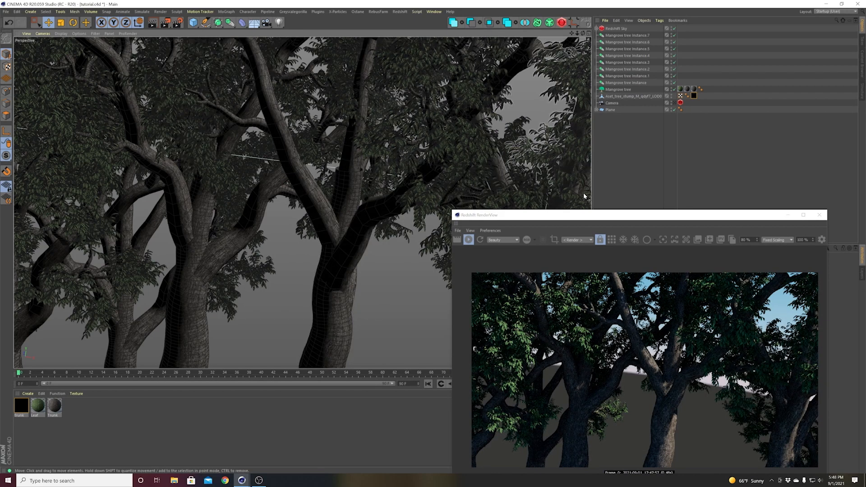
# - Reposition the render preview so it leaves the materials and the mangrove trunks in view
pyautogui.moveTo(592, 216); pyautogui.dragTo(591, 157)
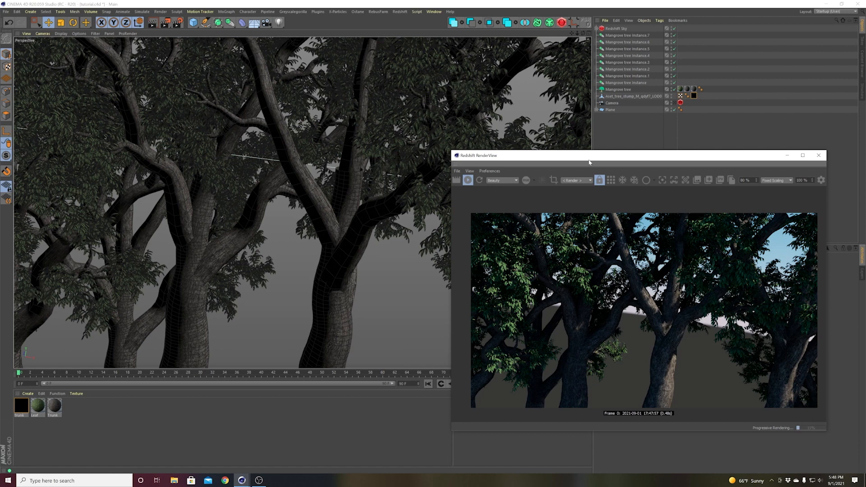
pyautogui.click(420, 200)
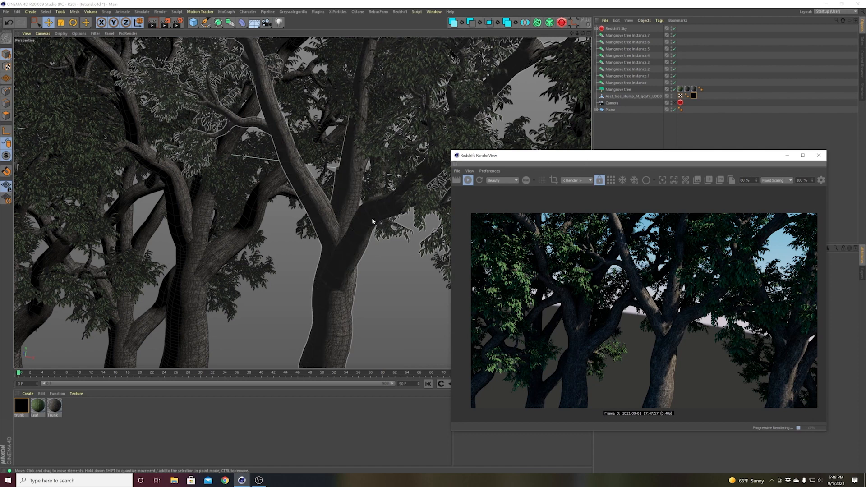
pyautogui.click(282, 405)
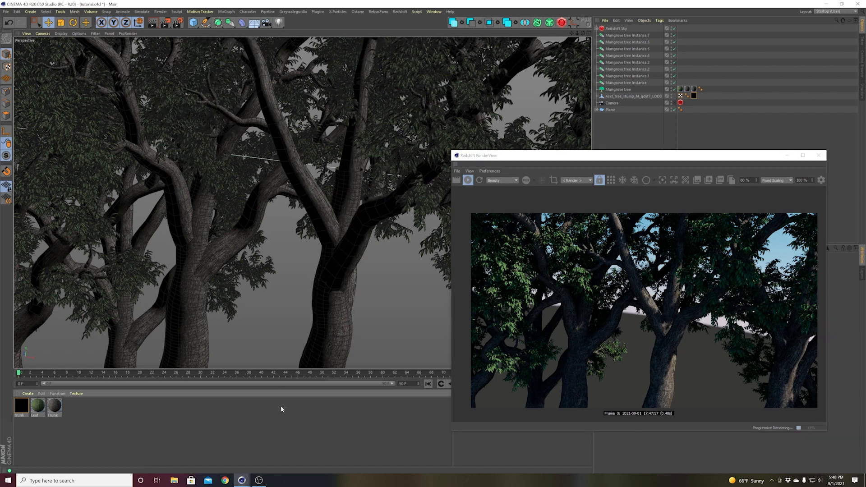
pyautogui.moveTo(544, 158); pyautogui.dragTo(560, 157)
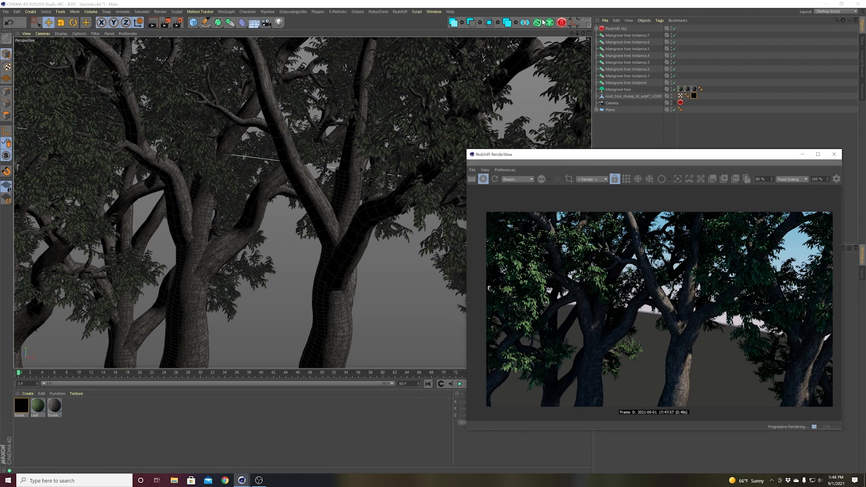
# - Create a new Redshift material and name it "trunk"
pyautogui.click(562, 22)
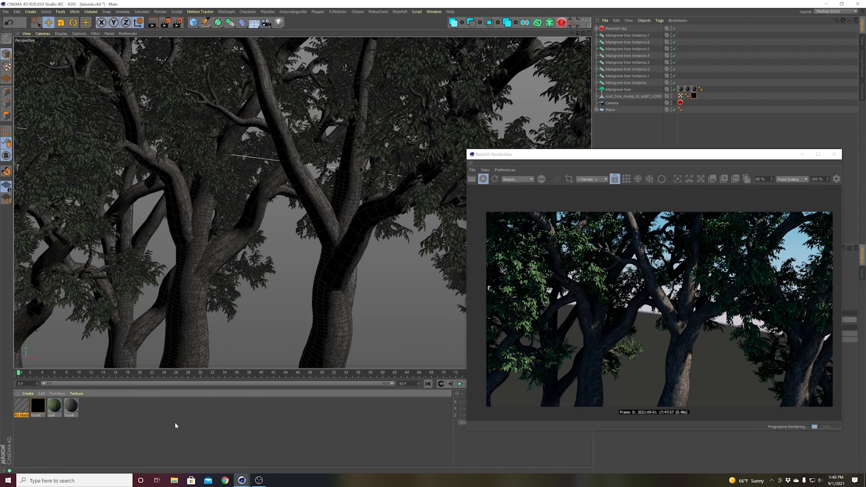
pyautogui.doubleClick(22, 416)
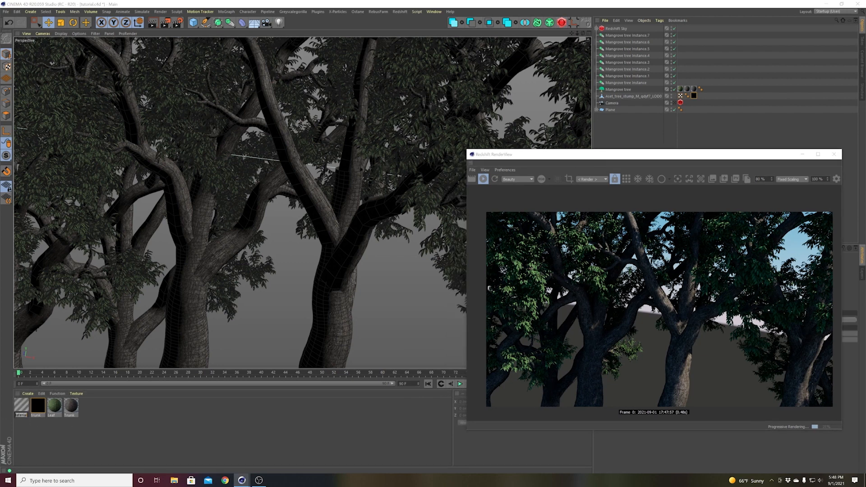
pyautogui.write('trunk')
pyautogui.press('Return')
# - Open the new trunk material's shader graph and rearrange its window and nodes to make room for textures
pyautogui.doubleClick(22, 406)
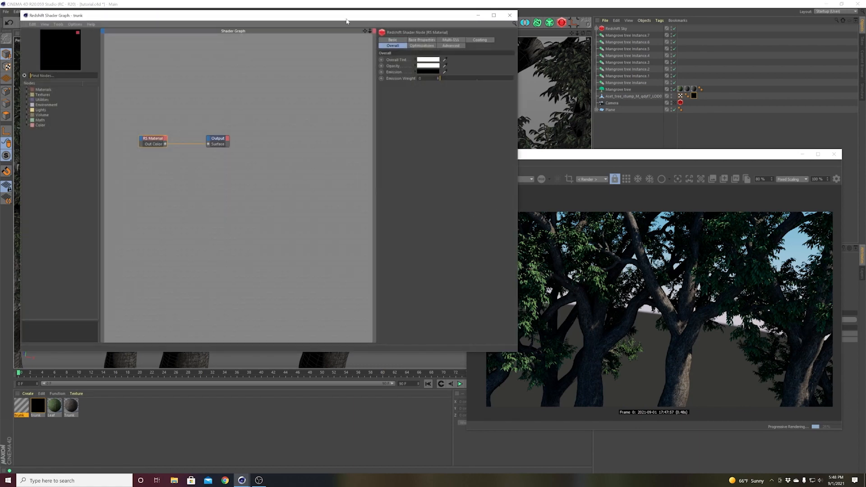
pyautogui.moveTo(346, 20); pyautogui.dragTo(451, 29)
pyautogui.moveTo(356, 172); pyautogui.dragTo(330, 146)
pyautogui.click(244, 295)
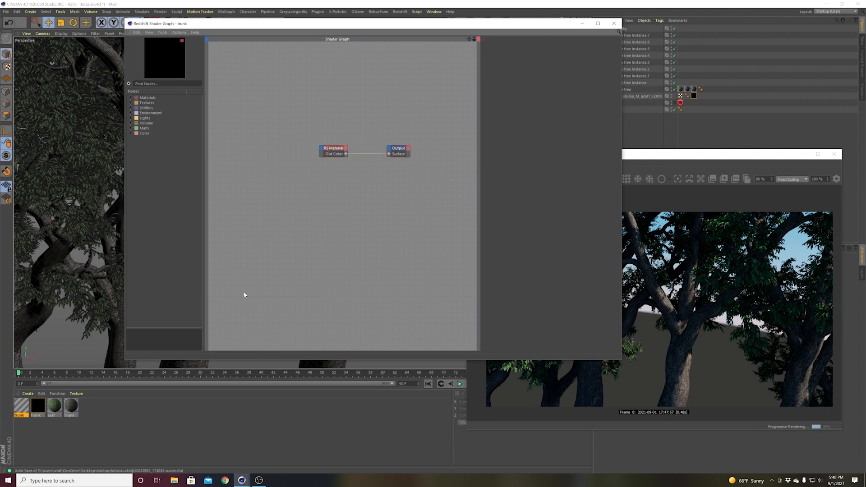
# - Open the bark image in the original mangrove Trunk material's Color channel and get its texture file path
pyautogui.doubleClick(70, 407)
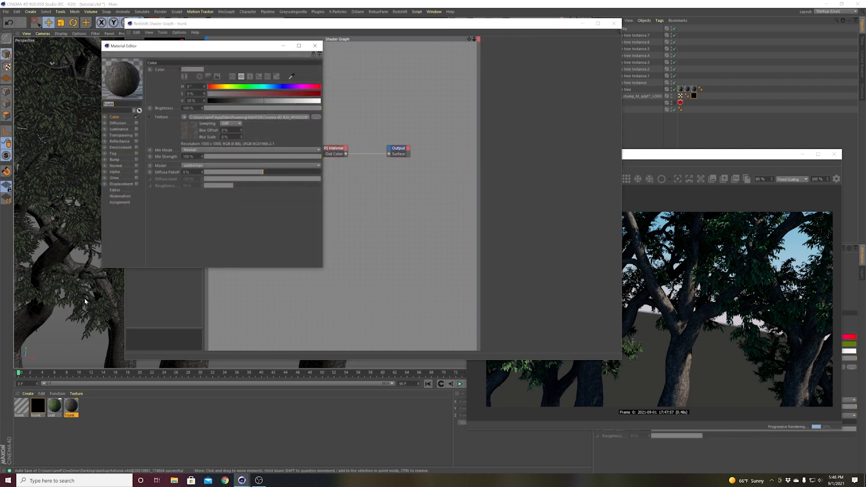
pyautogui.click(114, 117)
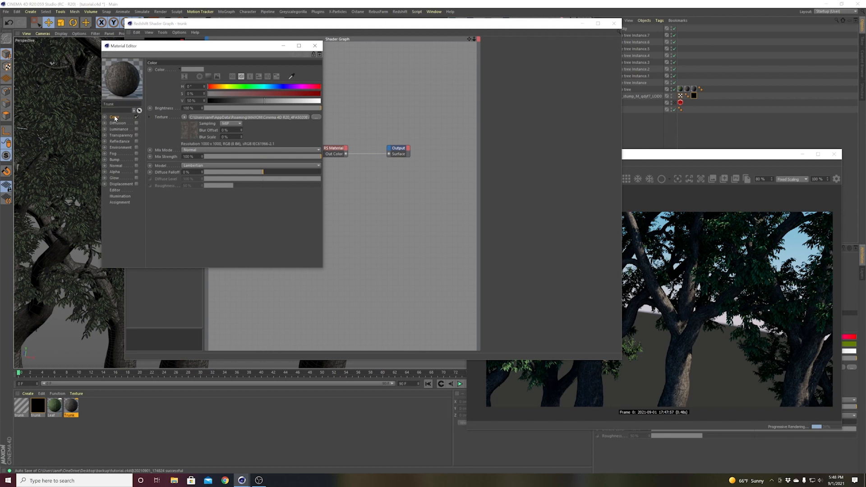
pyautogui.click(198, 117)
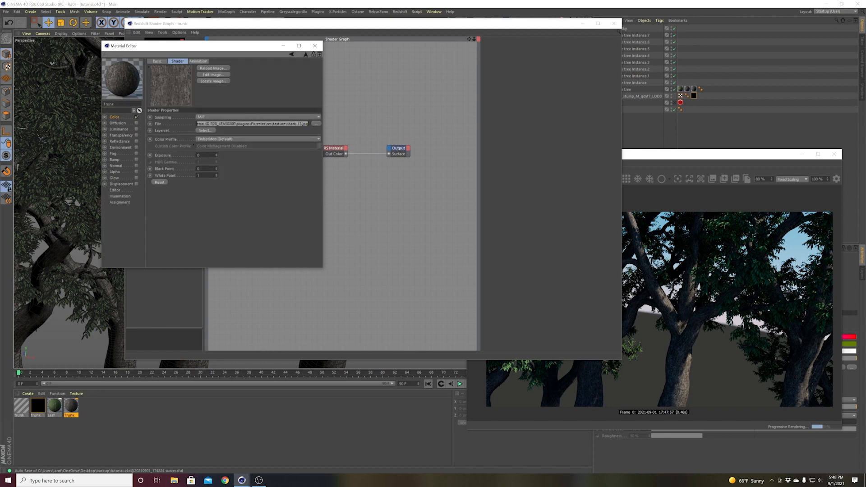
pyautogui.click(327, 109)
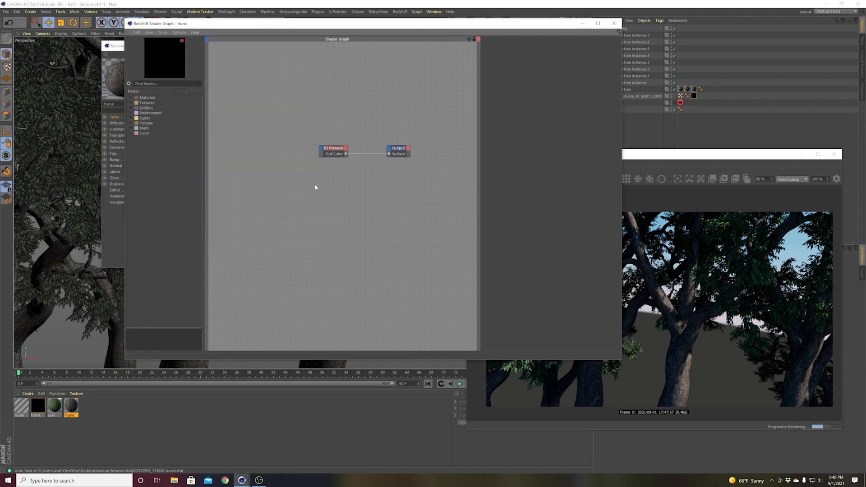
# - Add an RS Texture node to the new trunk material, paste the bark texture's path into it and place it before the RS Material
pyautogui.hotkey('ctrl', 'o')
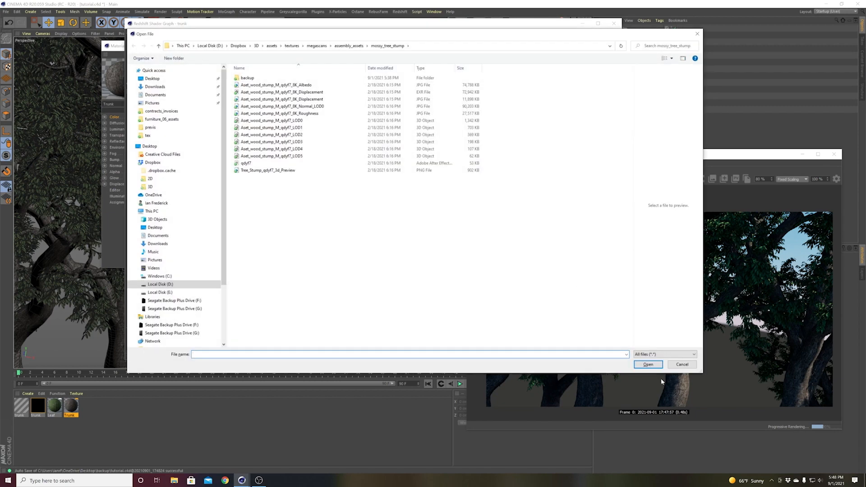
pyautogui.click(676, 366)
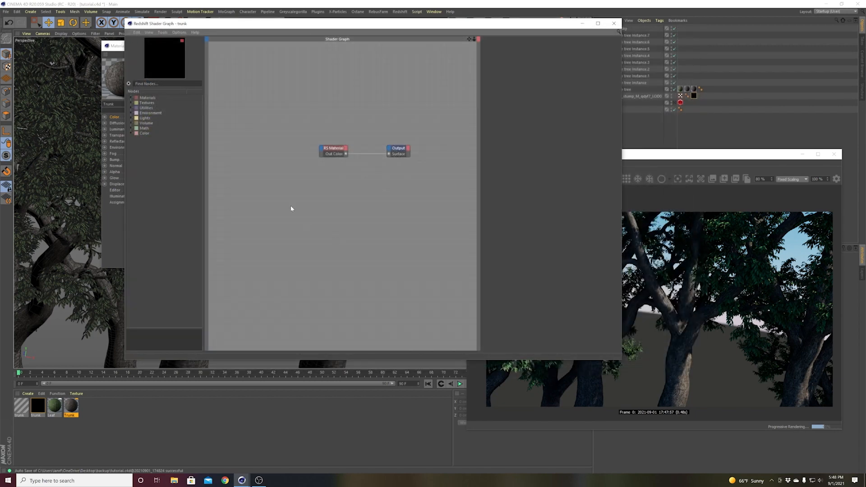
pyautogui.press('Tab')
pyautogui.write('tex')
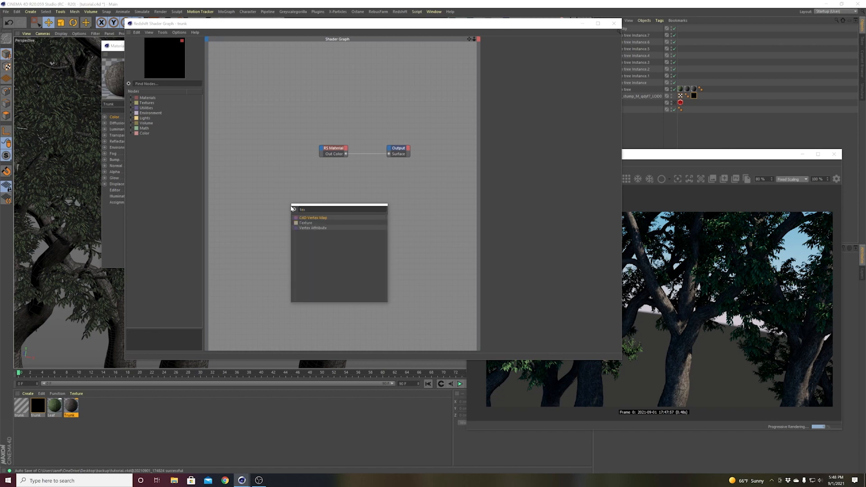
pyautogui.press('Return')
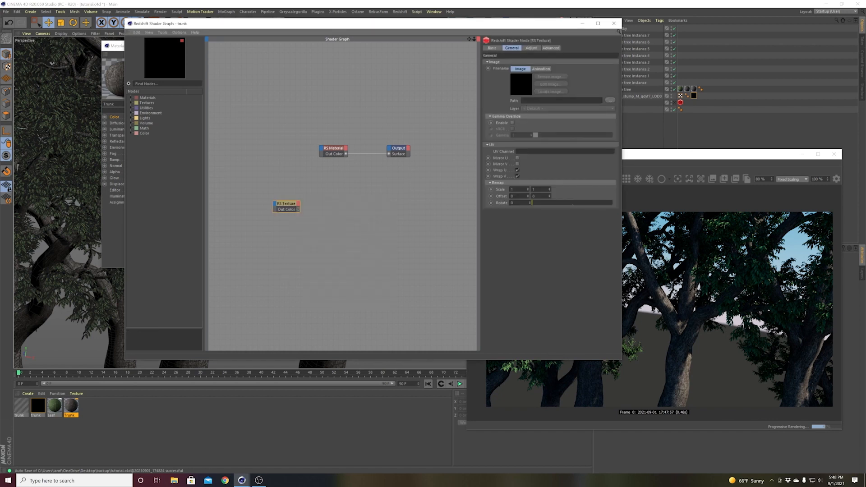
pyautogui.hotkey('ctrl', 'v')
pyautogui.click(428, 181)
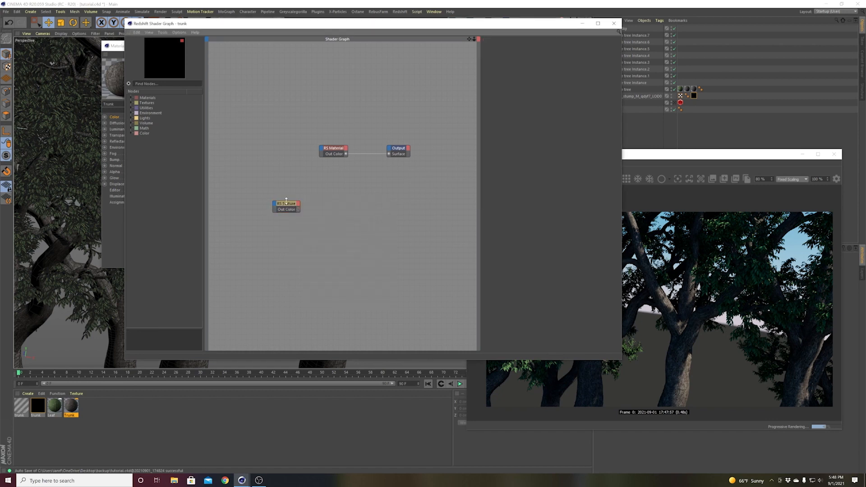
pyautogui.moveTo(286, 207); pyautogui.dragTo(242, 139)
# - Add an RS Color Correct node between the RS Texture and the RS Material
pyautogui.click(267, 165)
pyautogui.press('Tab')
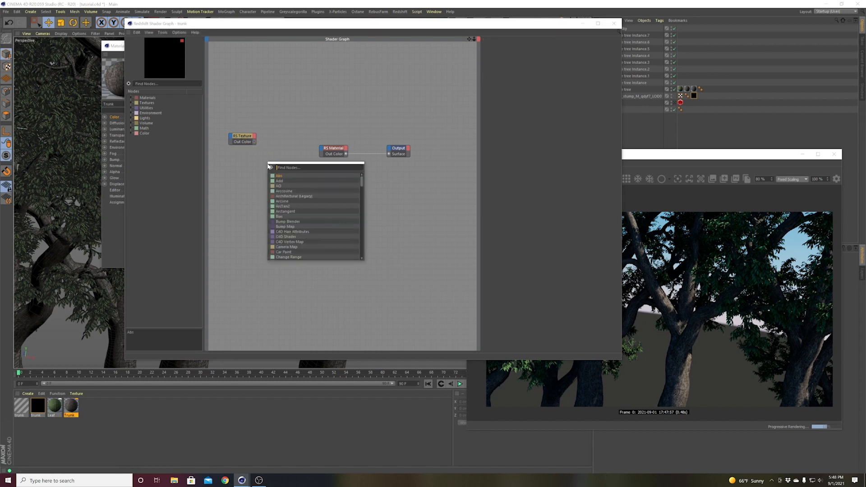
pyautogui.write('color cor')
pyautogui.press('Return')
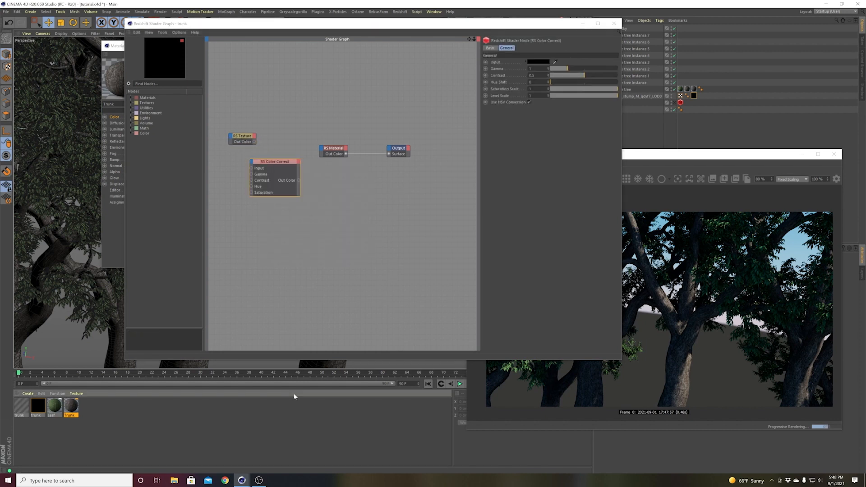
# - Add the sRGB to ACEScg preset node from the XPresso pool to the trunk graph and close the pool
pyautogui.hotkey('shift', 'c')
pyautogui.write('po')
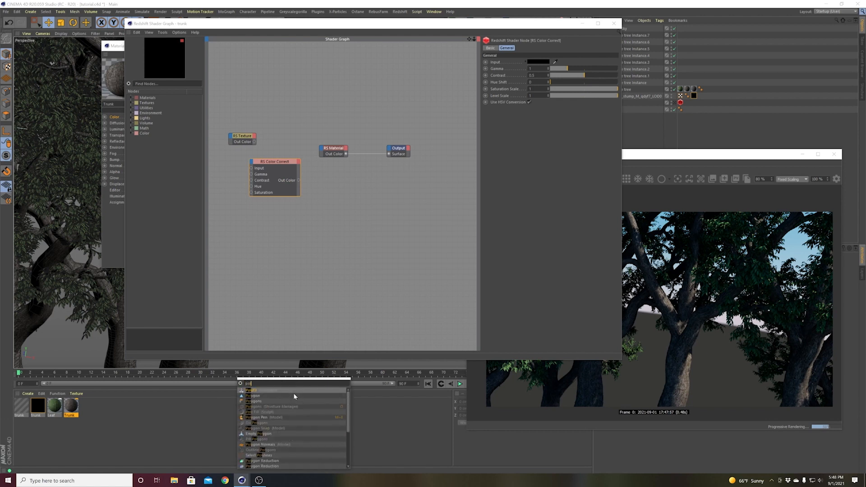
pyautogui.write('ol')
pyautogui.press('Return')
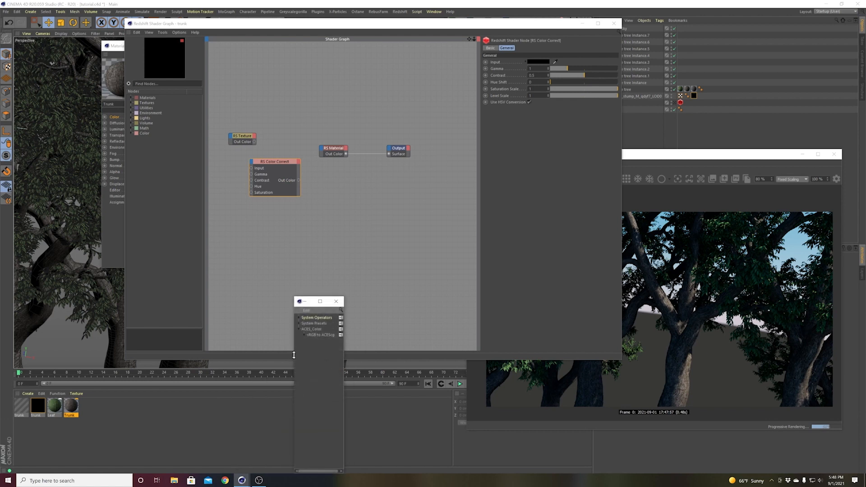
pyautogui.moveTo(317, 334); pyautogui.dragTo(319, 242)
pyautogui.click(336, 302)
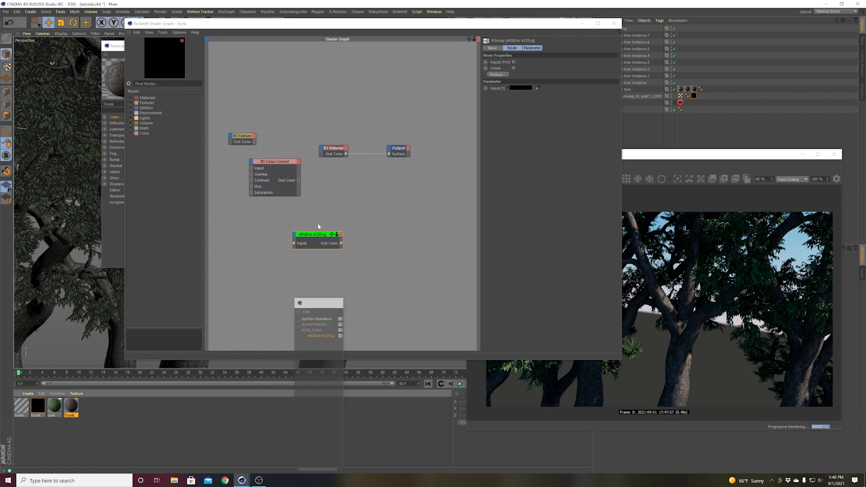
# - Wire the RS Texture through the RS Color Correct and sRGB to ACEScg nodes into the RS Material's Diffuse Color
pyautogui.moveTo(296, 180); pyautogui.dragTo(294, 243)
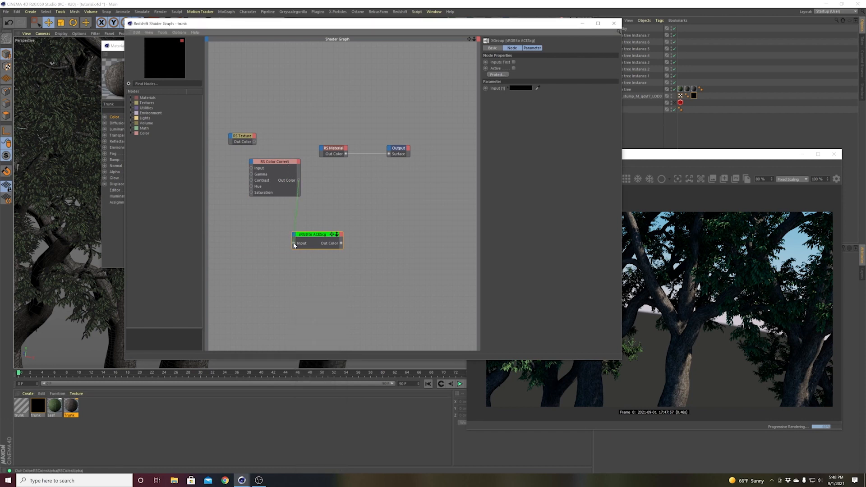
pyautogui.moveTo(254, 141); pyautogui.dragTo(252, 168)
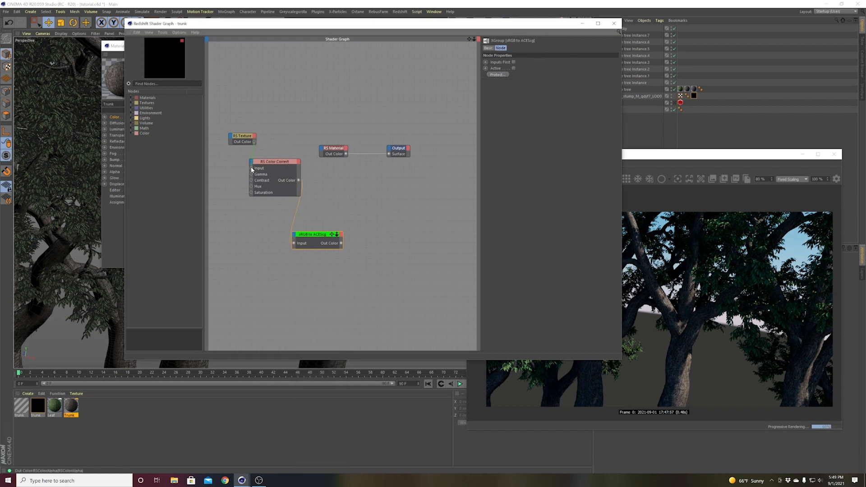
pyautogui.moveTo(248, 138); pyautogui.dragTo(260, 218)
pyautogui.moveTo(215, 192); pyautogui.dragTo(321, 147)
pyautogui.click(301, 159)
pyautogui.moveTo(402, 154)
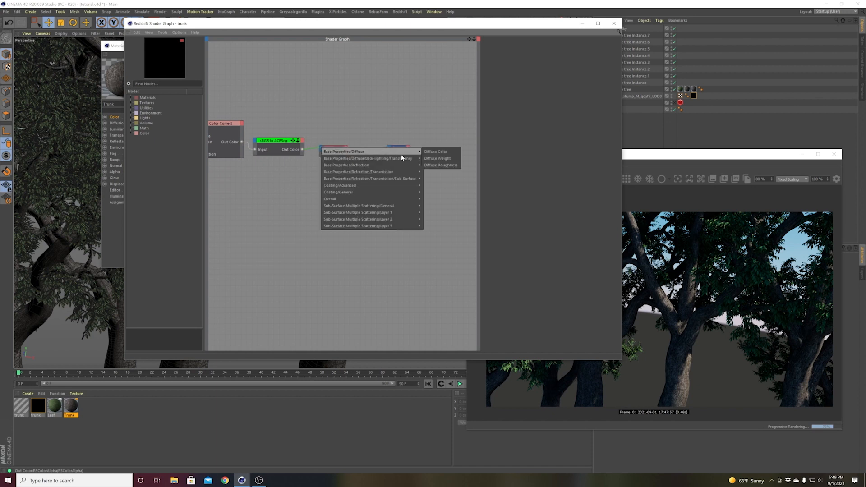
pyautogui.click(434, 152)
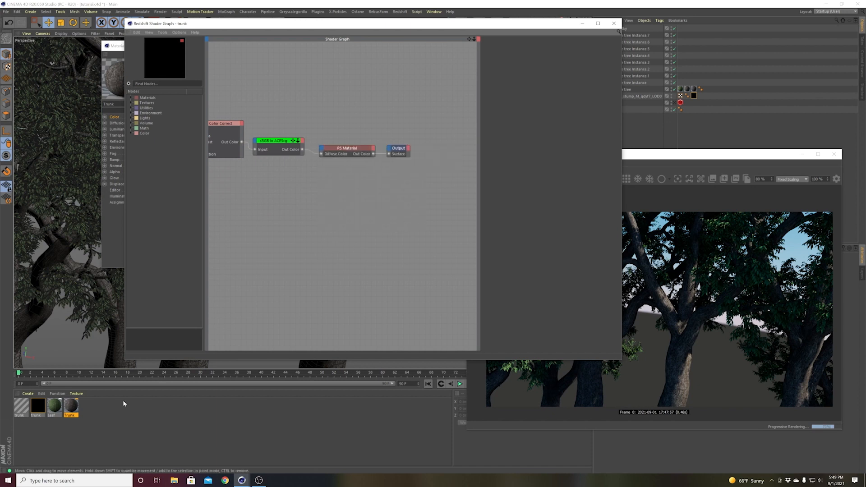
# - Check the channels of the original mangrove Trunk material and close its Material Editor
pyautogui.click(70, 408)
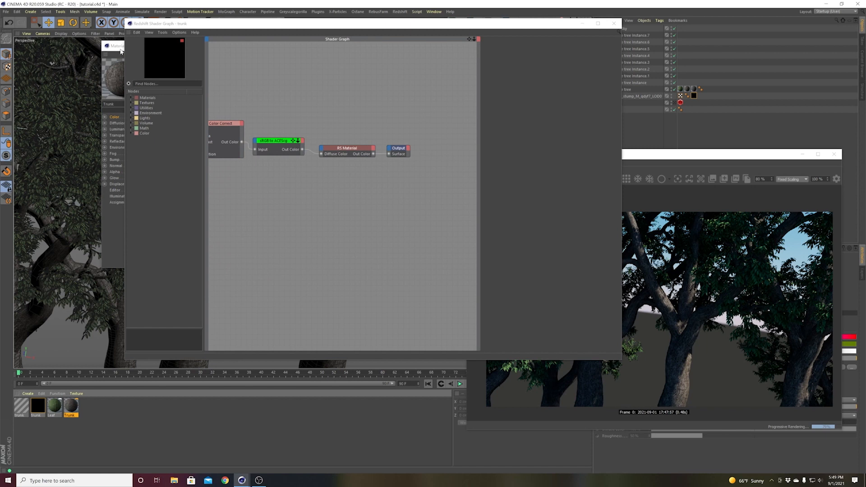
pyautogui.click(120, 50)
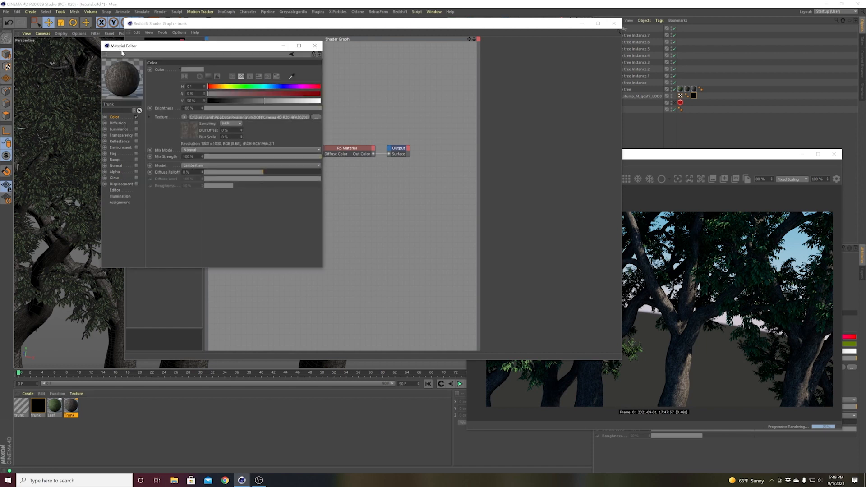
pyautogui.click(121, 135)
pyautogui.click(114, 116)
pyautogui.click(315, 46)
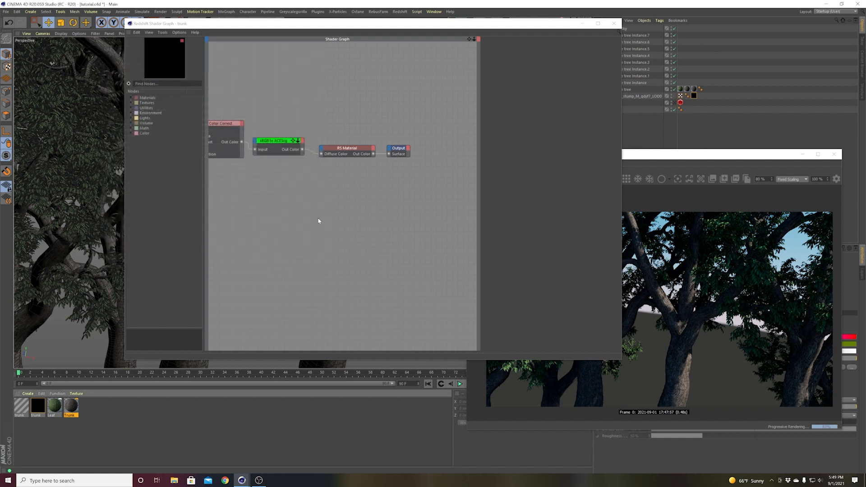
# - Replace the original mangrove Trunk material with the new Redshift trunk material
pyautogui.click(305, 229)
pyautogui.moveTo(305, 229); pyautogui.dragTo(359, 252, button='middle')
pyautogui.click(156, 429)
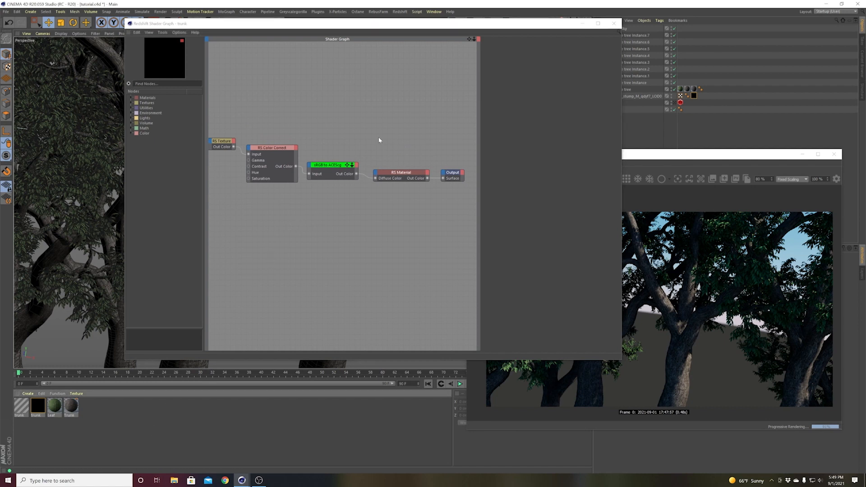
pyautogui.moveTo(422, 24); pyautogui.dragTo(404, 24)
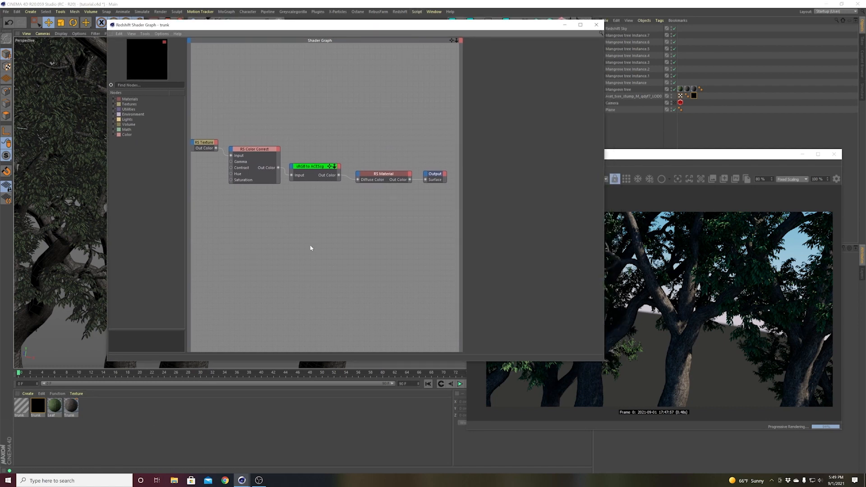
pyautogui.click(126, 441)
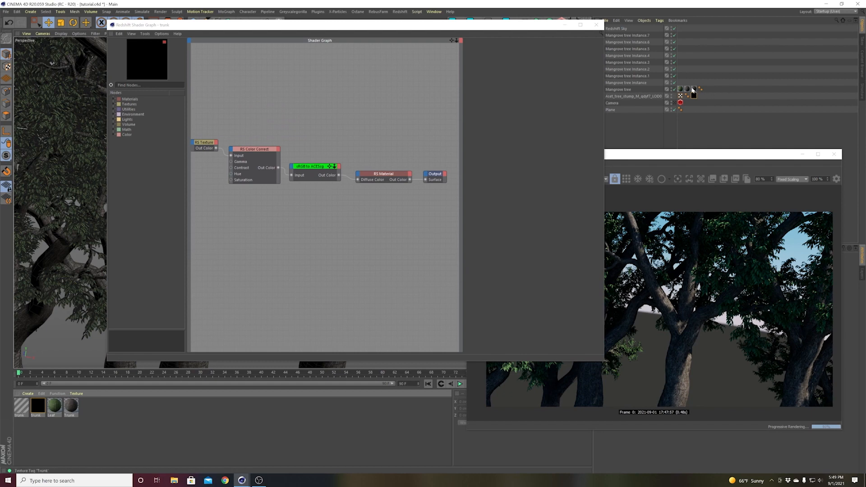
pyautogui.click(19, 408)
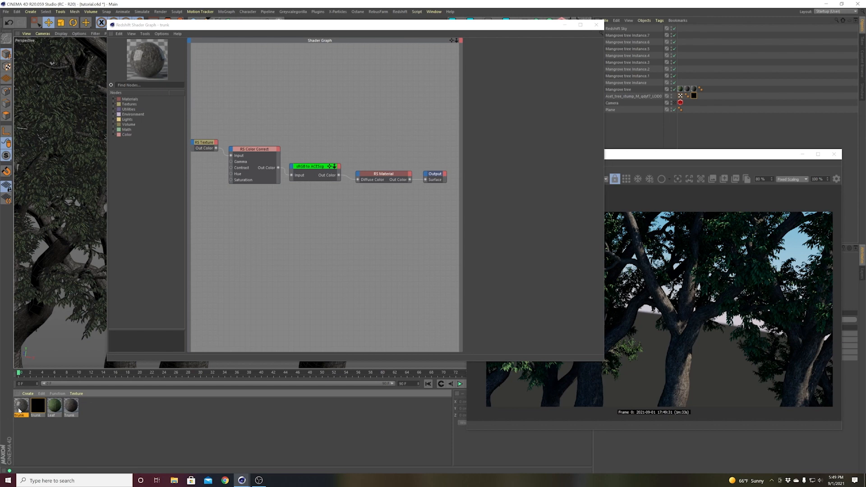
pyautogui.moveTo(18, 408); pyautogui.dragTo(70, 409)
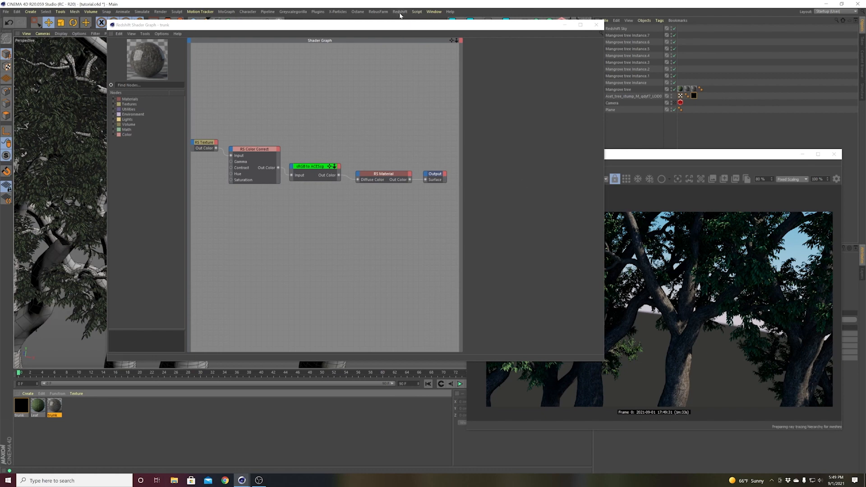
# - Add an RS Ramp node to the trunk graph below the RS Color Correct node, with the RS Texture moved down
pyautogui.moveTo(400, 26); pyautogui.dragTo(317, 19)
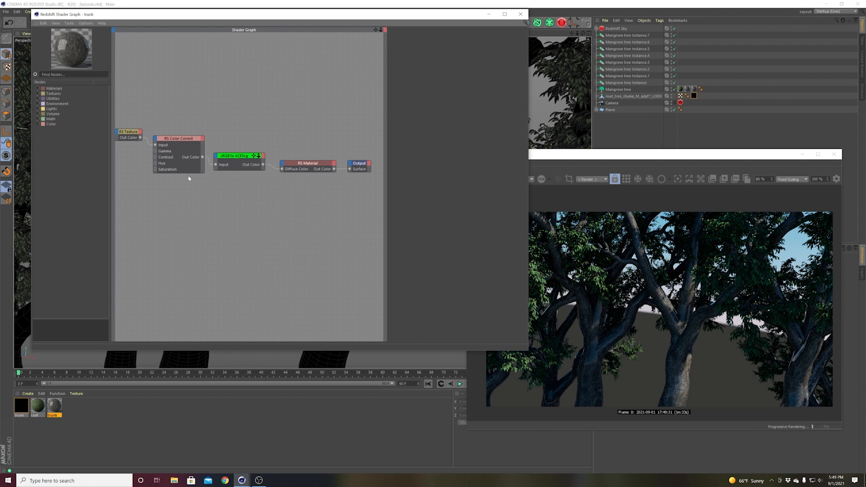
pyautogui.moveTo(152, 159); pyautogui.dragTo(178, 167, button='middle')
pyautogui.click(157, 145)
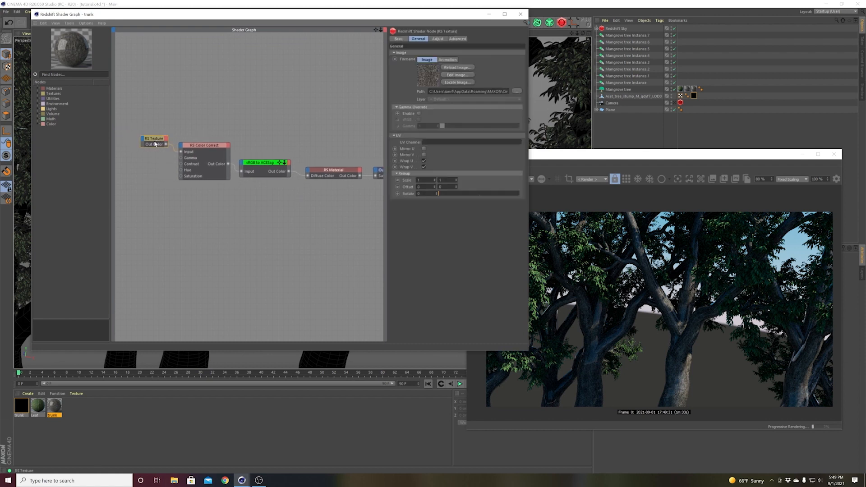
pyautogui.moveTo(155, 139); pyautogui.dragTo(136, 176)
pyautogui.doubleClick(235, 226)
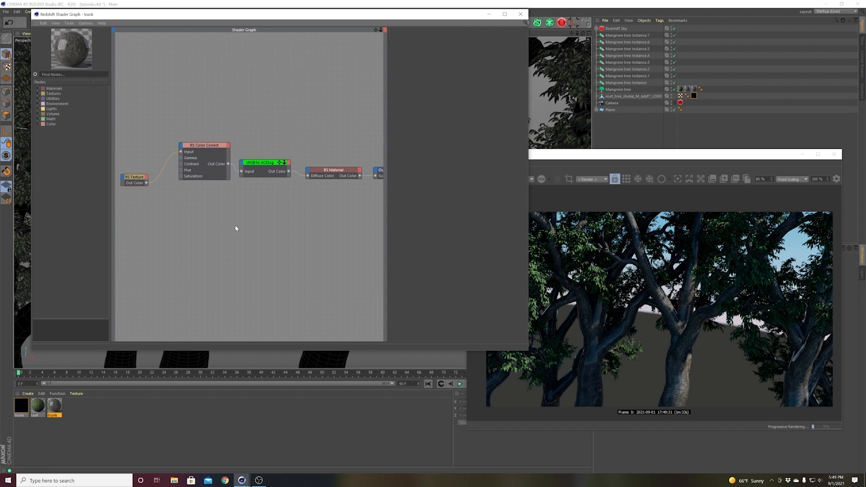
pyautogui.write('ramp')
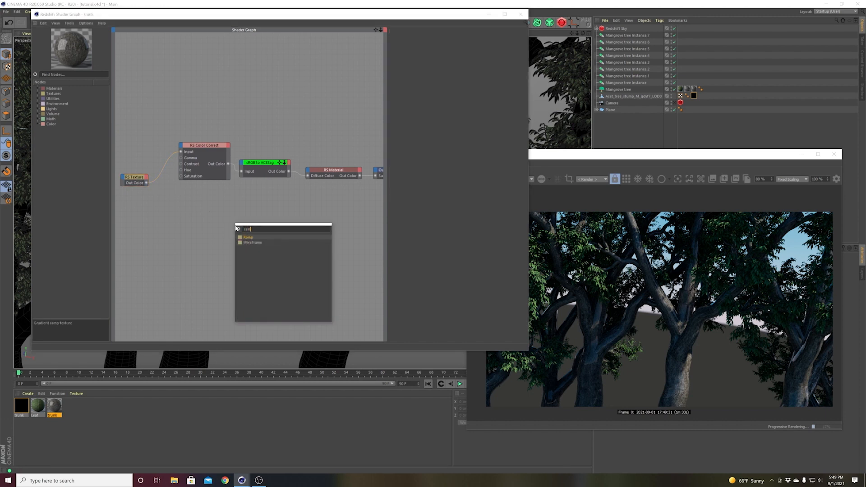
pyautogui.press('Return')
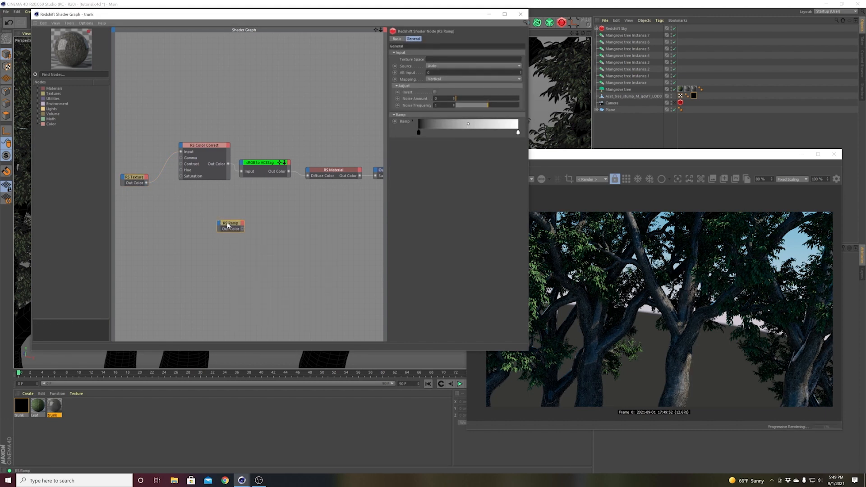
# - Feed the RS Texture into the RS Ramp and connect the ramp to the Output's Surface to preview it
pyautogui.moveTo(232, 227); pyautogui.dragTo(211, 213)
pyautogui.moveTo(147, 183); pyautogui.dragTo(198, 212)
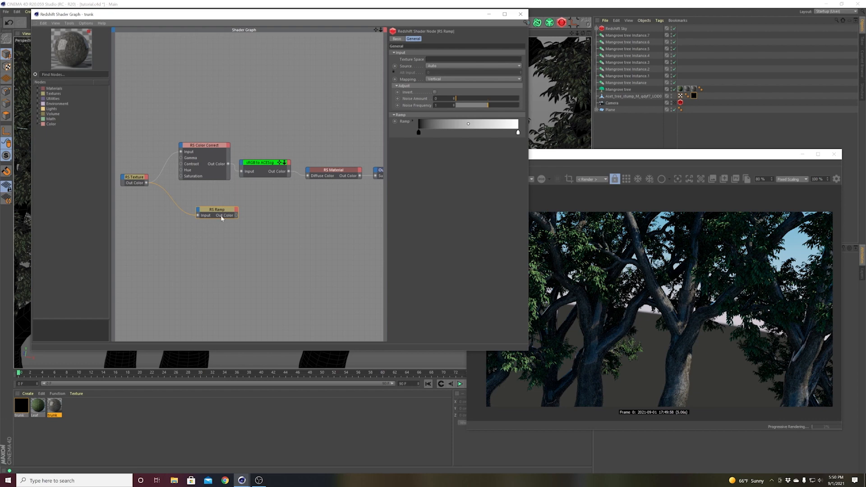
pyautogui.moveTo(222, 218); pyautogui.dragTo(308, 176)
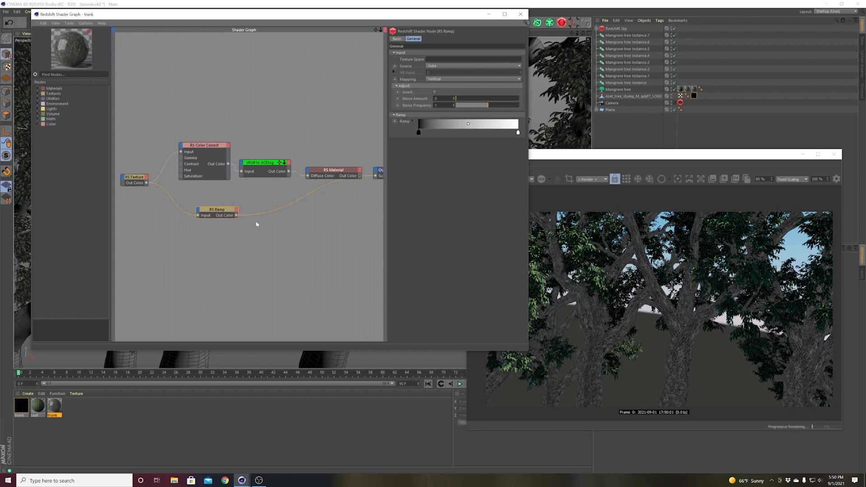
# - Try shifting the RS Ramp's black and white knots inward to change the bark contrast
pyautogui.moveTo(419, 133)
pyautogui.mouseDown()
pyautogui.moveTo(472, 135)
pyautogui.moveTo(419, 135)
pyautogui.mouseUp()
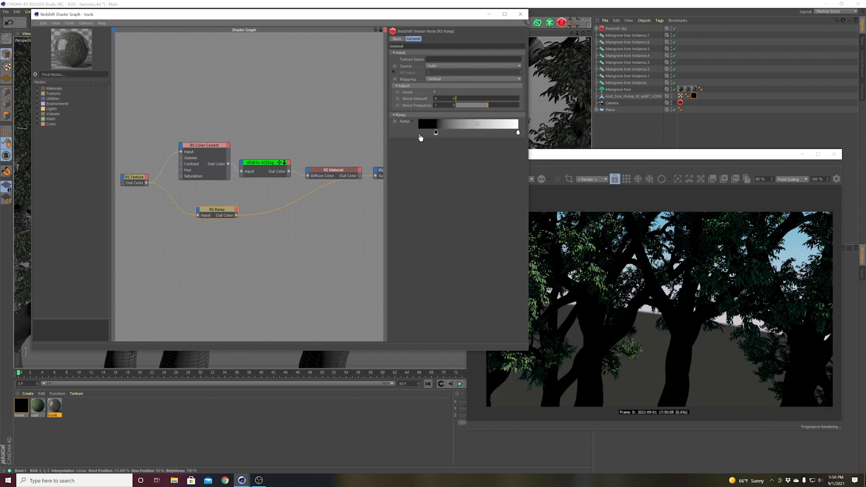
pyautogui.click(518, 133)
pyautogui.moveTo(518, 133); pyautogui.dragTo(488, 134)
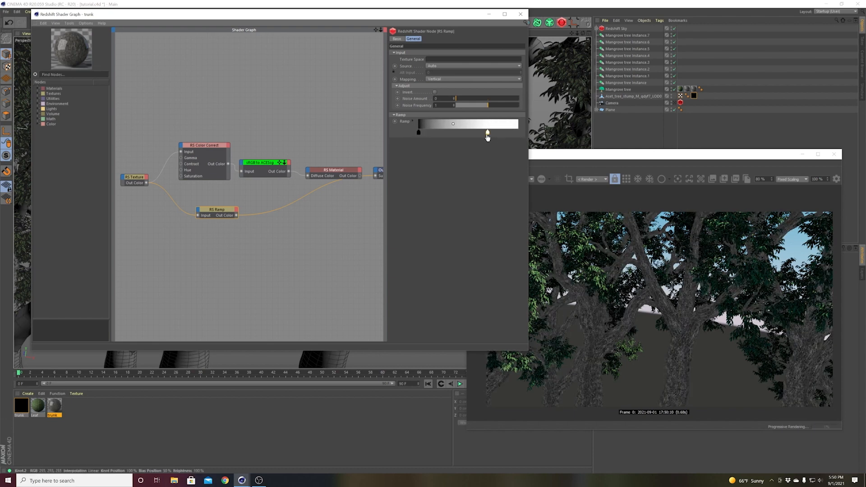
pyautogui.click(418, 134)
pyautogui.moveTo(418, 133)
pyautogui.mouseDown()
pyautogui.moveTo(451, 135)
pyautogui.moveTo(415, 134)
pyautogui.mouseUp()
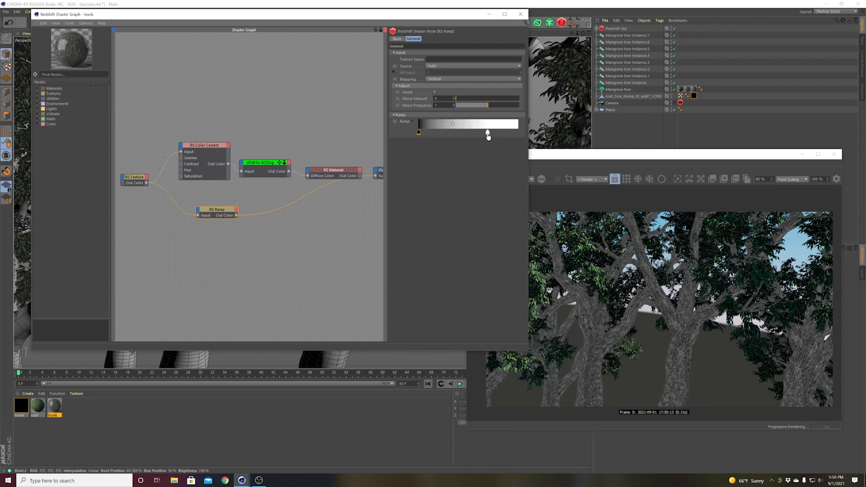
pyautogui.moveTo(488, 133); pyautogui.dragTo(528, 134)
pyautogui.click(247, 239)
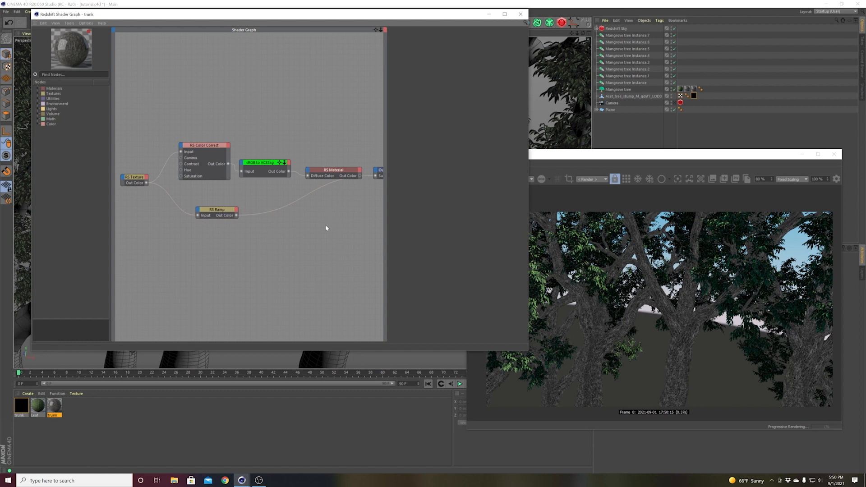
# - Restore the RS Material as the source of the Output's Surface in place of the RS Ramp
pyautogui.moveTo(321, 224); pyautogui.dragTo(305, 231, button='middle')
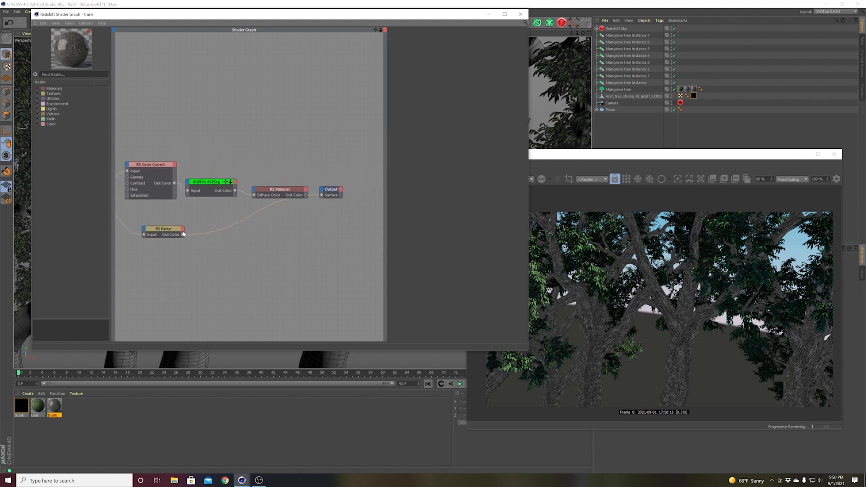
pyautogui.moveTo(183, 234); pyautogui.dragTo(256, 192)
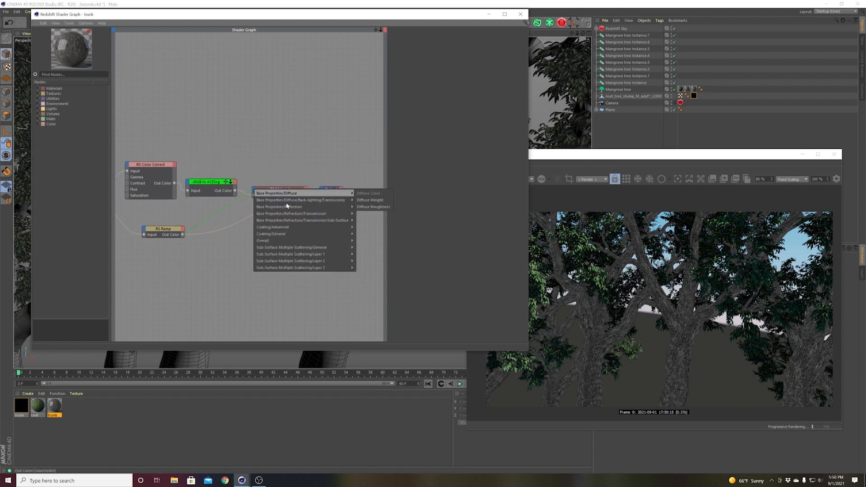
pyautogui.click(280, 167)
pyautogui.click(282, 189)
pyautogui.click(187, 235)
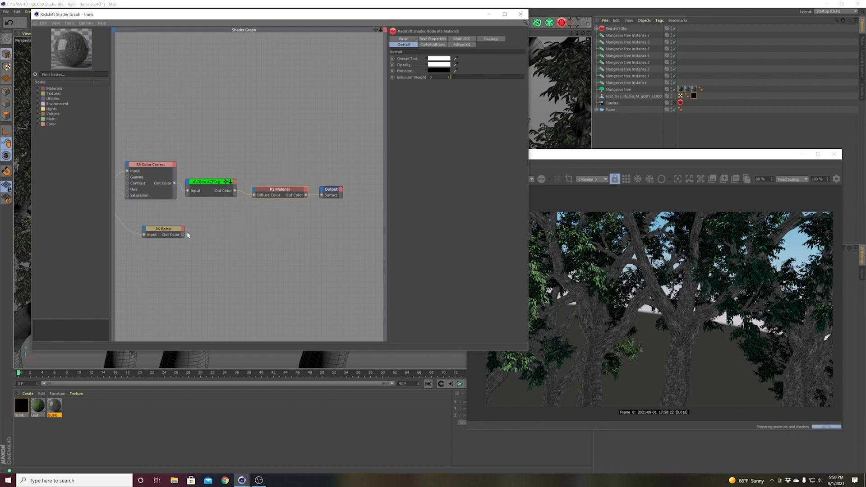
# - Connect the RS Ramp's output to the RS Material's Reflection Roughness
pyautogui.moveTo(183, 234); pyautogui.dragTo(256, 192)
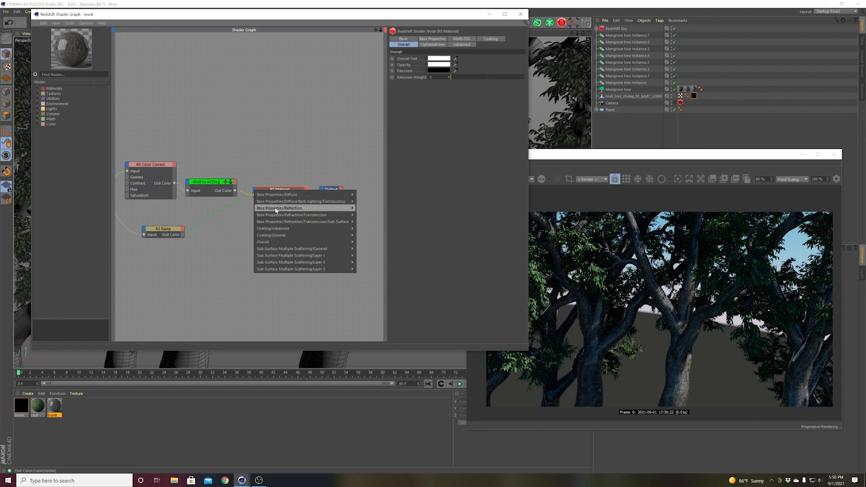
pyautogui.moveTo(276, 209)
pyautogui.click(367, 219)
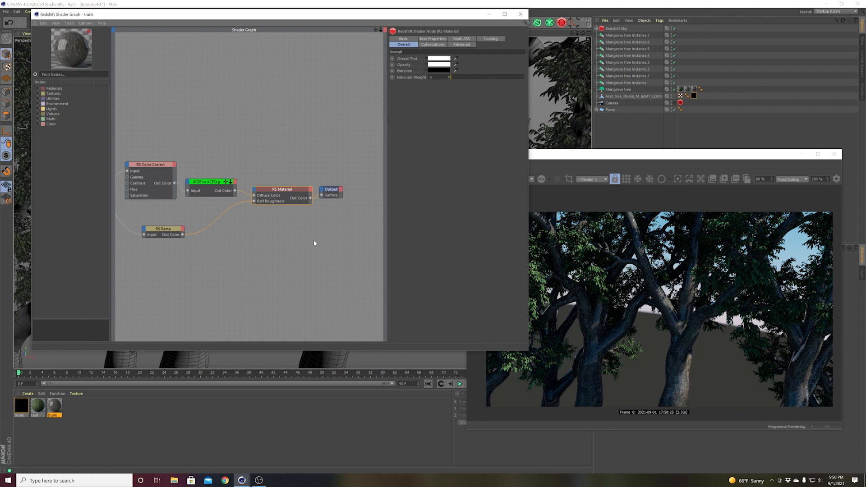
pyautogui.click(277, 244)
# - Duplicate the RS Texture node and feed the copy into the RS Ramp's input instead of the original
pyautogui.moveTo(258, 249); pyautogui.dragTo(321, 223, button='middle')
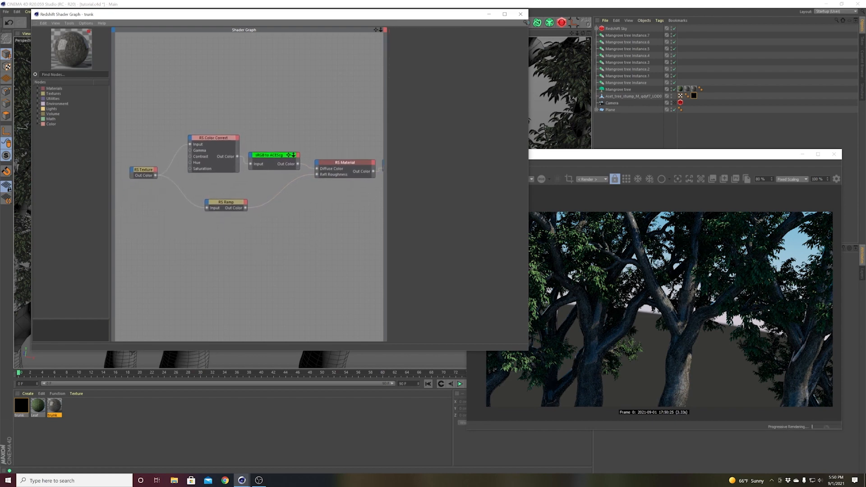
pyautogui.click(145, 176)
pyautogui.keyDown('ctrl'); pyautogui.moveTo(145, 176); pyautogui.dragTo(146, 197); pyautogui.keyUp('ctrl')
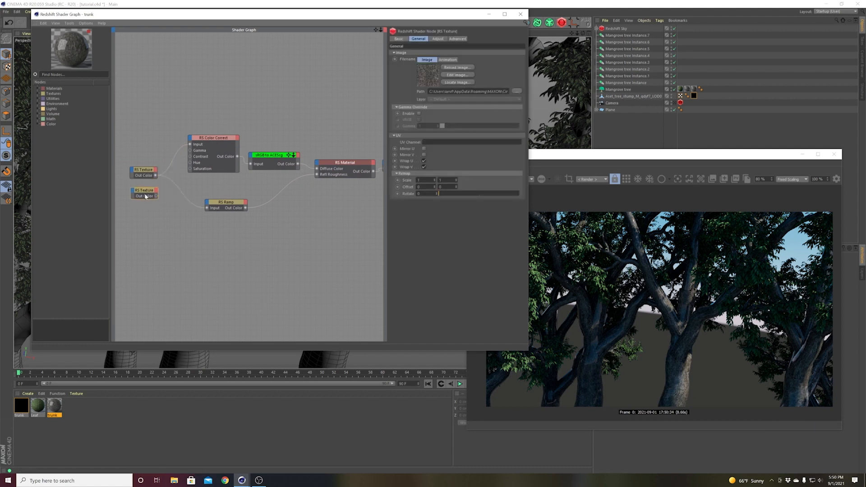
pyautogui.moveTo(210, 206); pyautogui.dragTo(207, 208)
# - Enable the Gamma Override on the duplicated RS Texture and lower its gamma to about 0.1
pyautogui.click(420, 113)
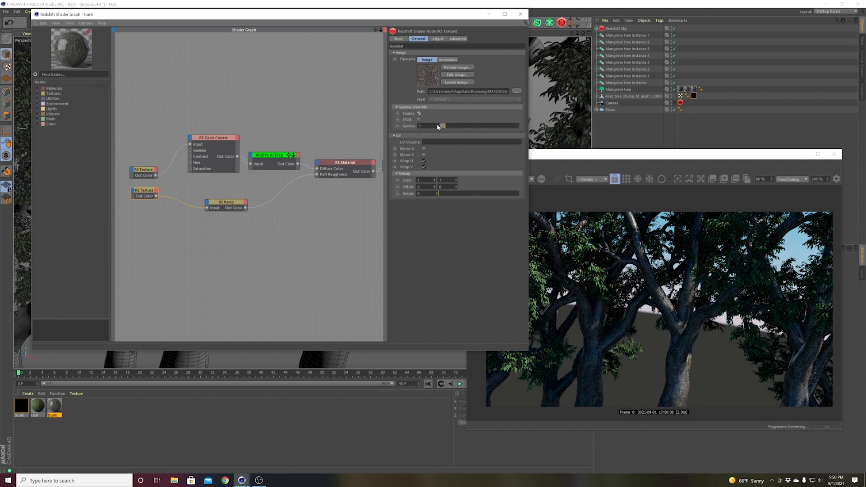
pyautogui.moveTo(442, 127); pyautogui.dragTo(440, 126)
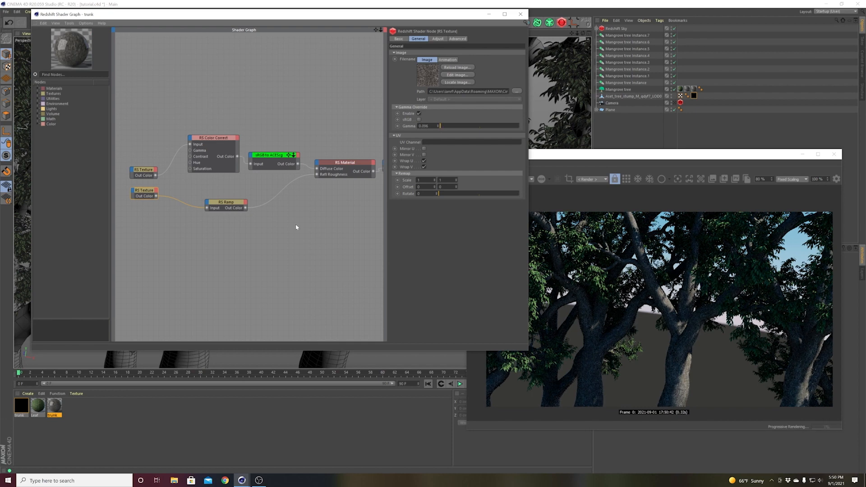
pyautogui.click(275, 245)
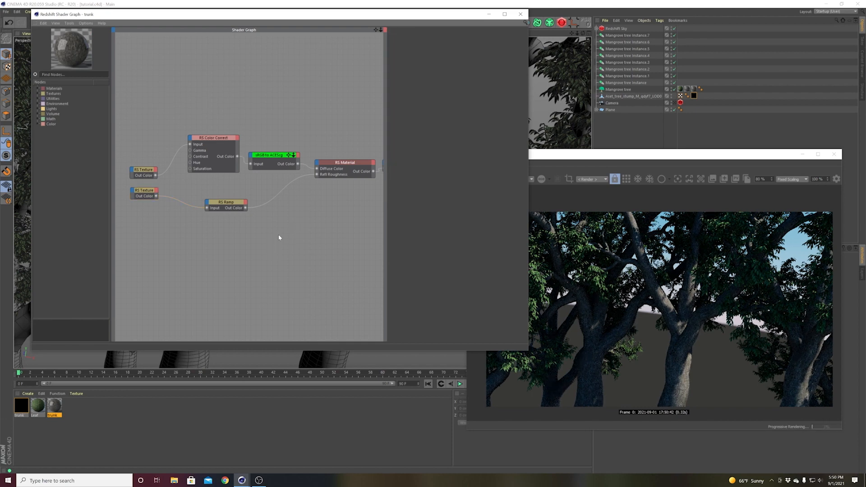
pyautogui.moveTo(281, 237); pyautogui.dragTo(257, 241, button='middle')
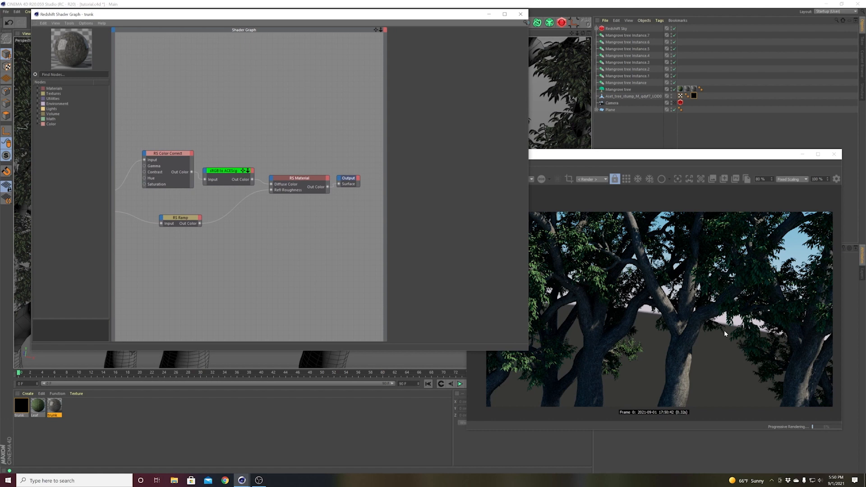
pyautogui.moveTo(254, 241); pyautogui.dragTo(317, 231, button='middle')
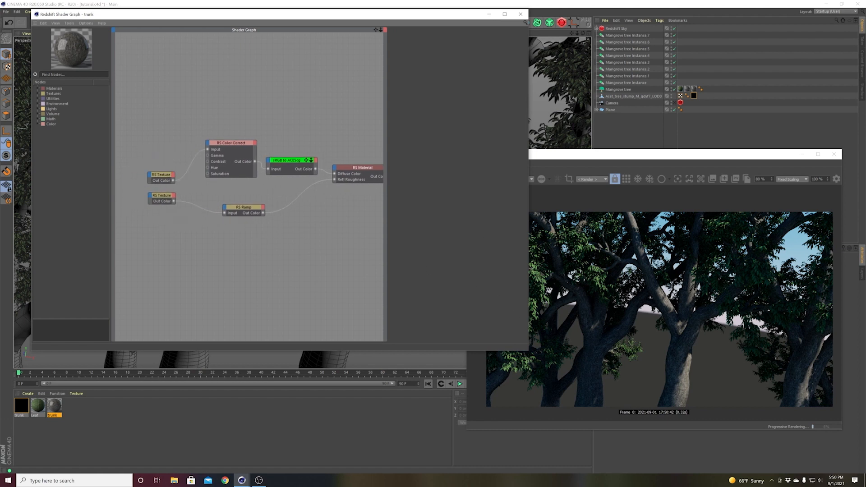
# - Duplicate the RS Ramp node and place the copy below the original, fed by the first RS Texture
pyautogui.moveTo(164, 198); pyautogui.dragTo(174, 207)
pyautogui.click(236, 211)
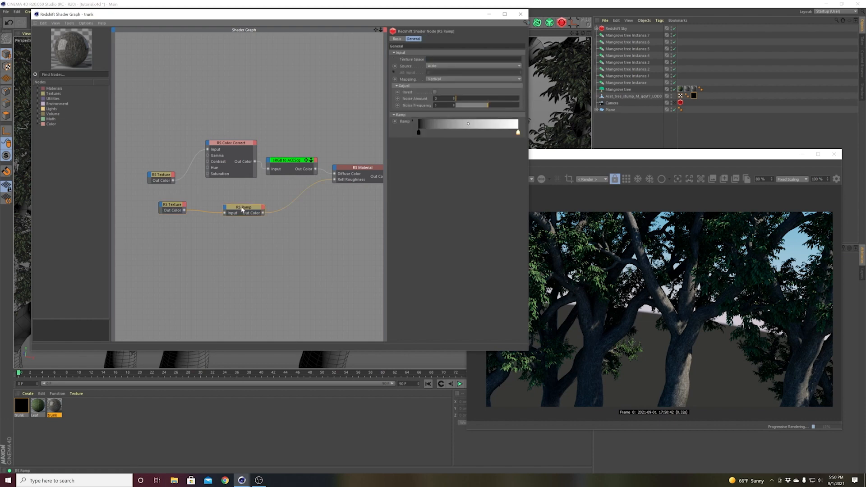
pyautogui.keyDown('ctrl'); pyautogui.moveTo(236, 212); pyautogui.dragTo(226, 236); pyautogui.keyUp('ctrl')
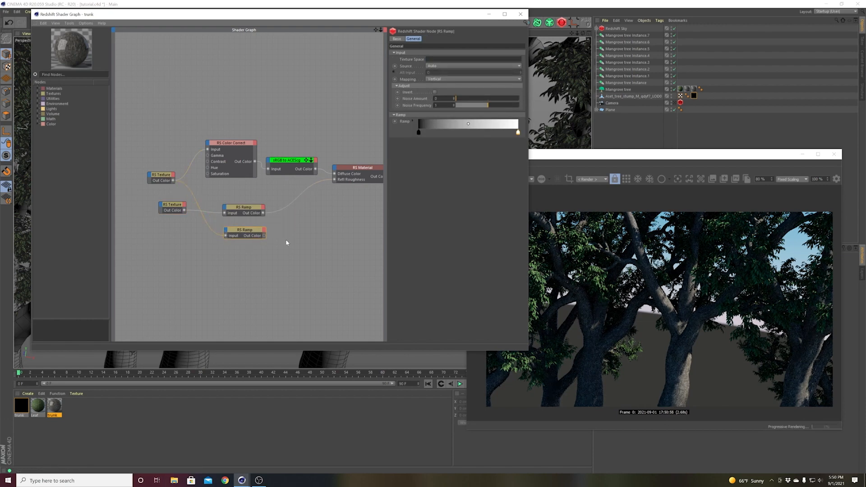
# - Add an RS Bump Map node fed by the duplicated ramp and connect it to the RS Material's Overall Bump Input
pyautogui.click(327, 234)
pyautogui.keyDown('alt'); pyautogui.moveTo(327, 234); pyautogui.dragTo(287, 245, button='middle'); pyautogui.keyUp('alt')
pyautogui.press('Tab')
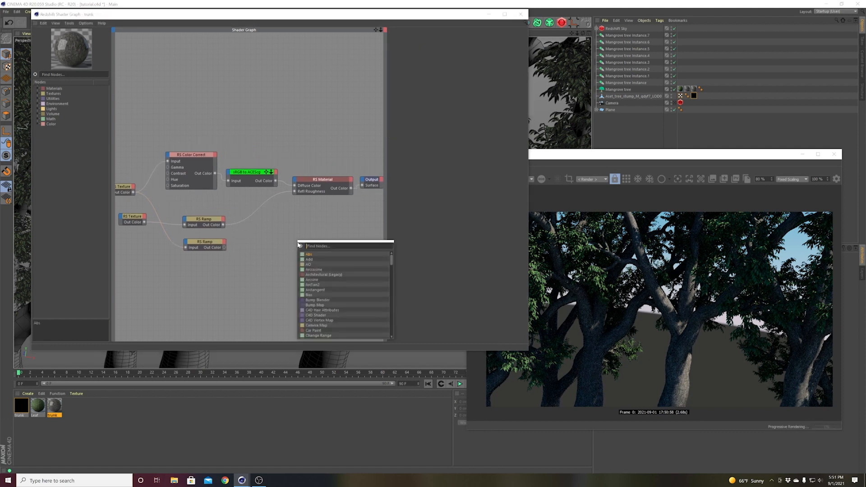
pyautogui.write('bump map')
pyautogui.press('Return')
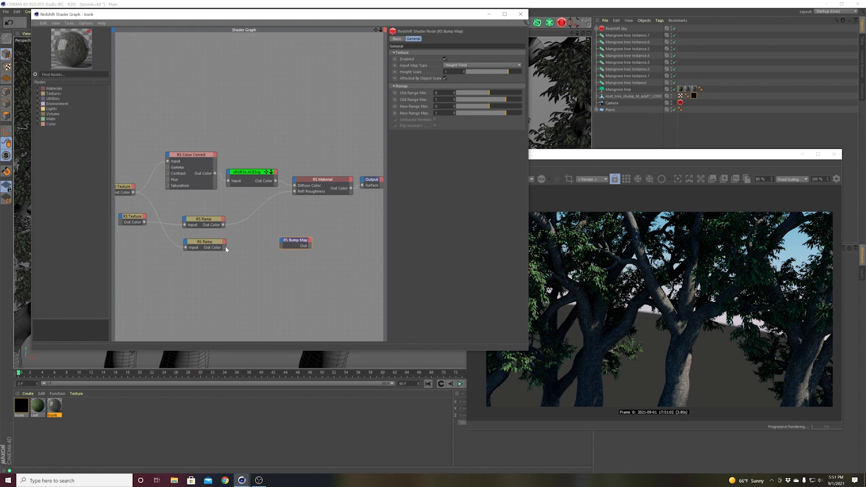
pyautogui.moveTo(281, 243); pyautogui.dragTo(295, 181)
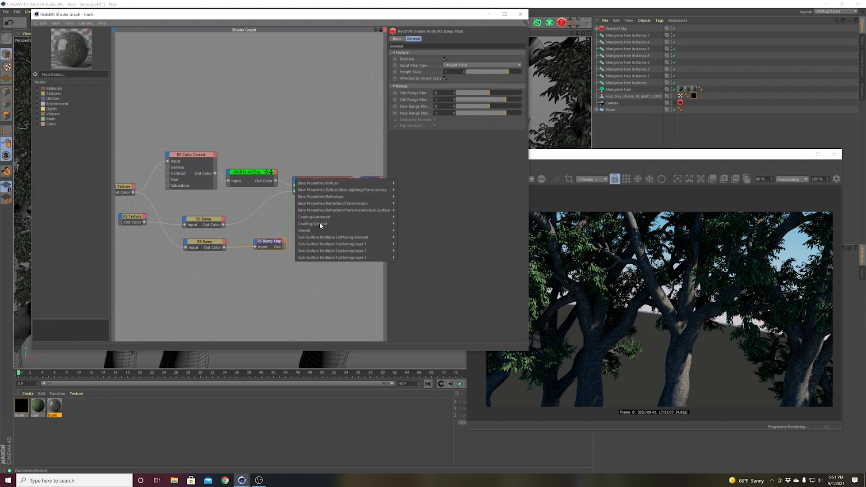
pyautogui.moveTo(323, 230)
pyautogui.click(409, 251)
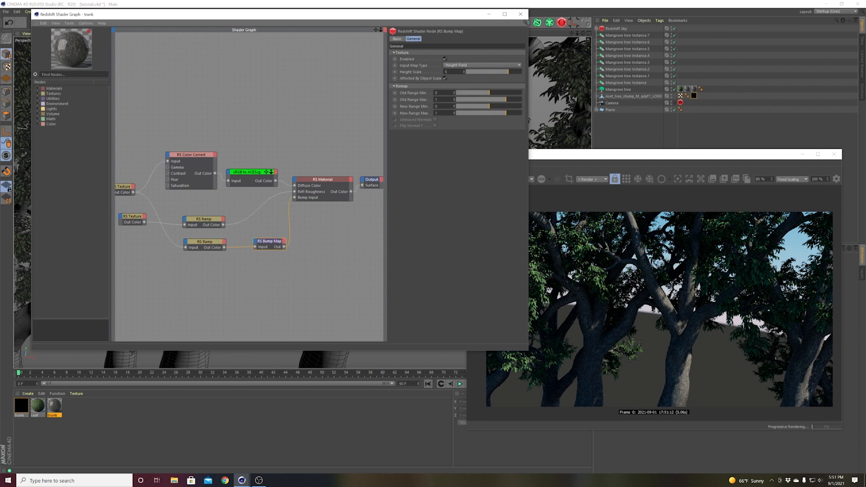
# - Raise the bump map's Height Scale and toggle the bump off and on to compare the trunk render
pyautogui.press('Return')
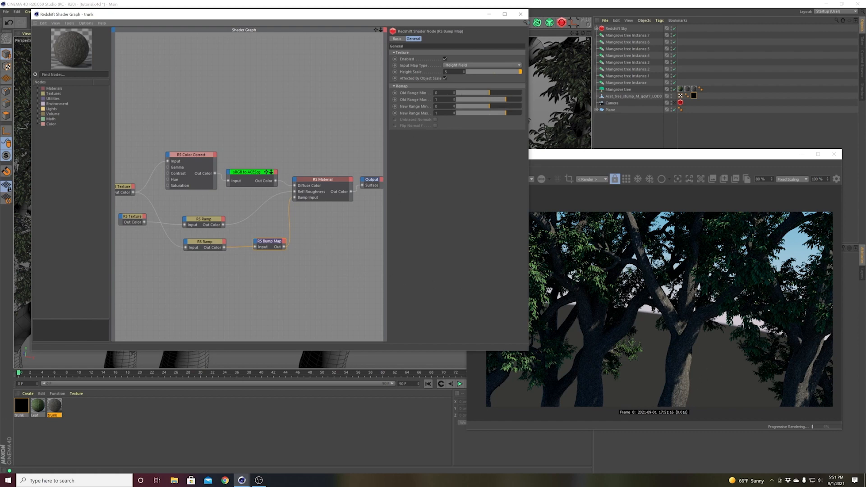
pyautogui.click(445, 59)
pyautogui.click(445, 59)
pyautogui.click(307, 239)
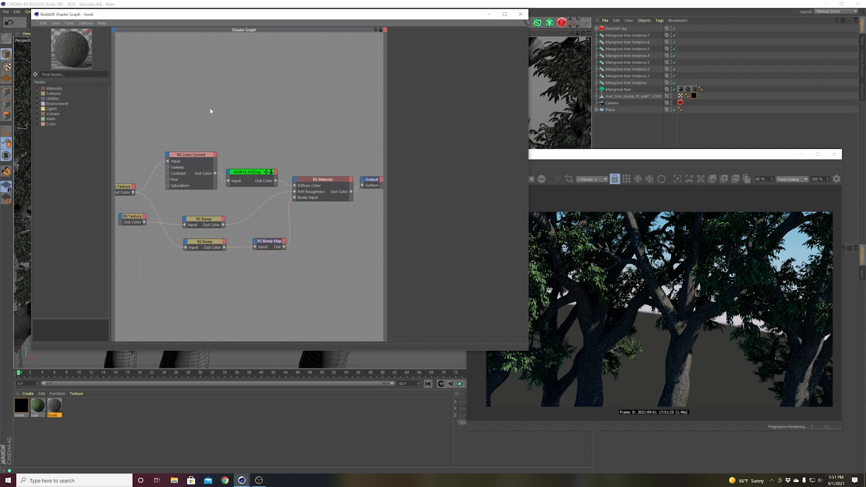
# - Try a Hue Shift of about 236, a Saturation Scale of 2 and a Gamma of about 1.12 on the trunk's RS Color Correct
pyautogui.click(202, 175)
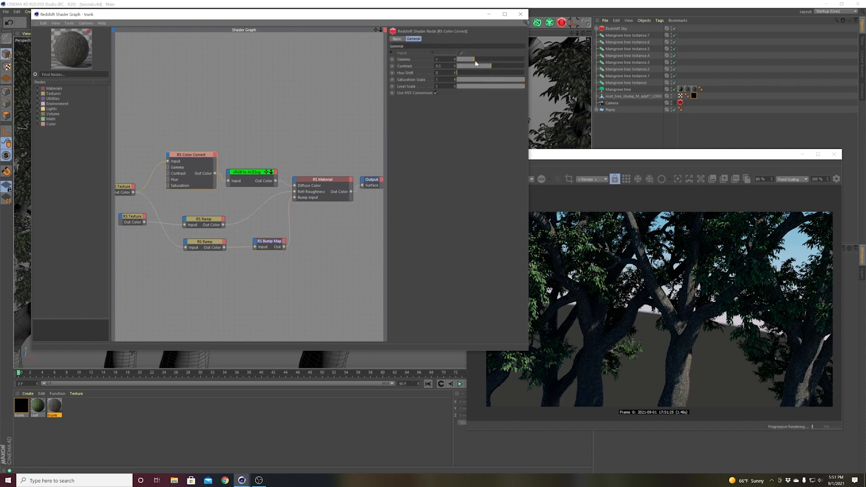
pyautogui.moveTo(476, 63)
pyautogui.mouseDown()
pyautogui.moveTo(502, 73)
pyautogui.moveTo(473, 60)
pyautogui.mouseUp()
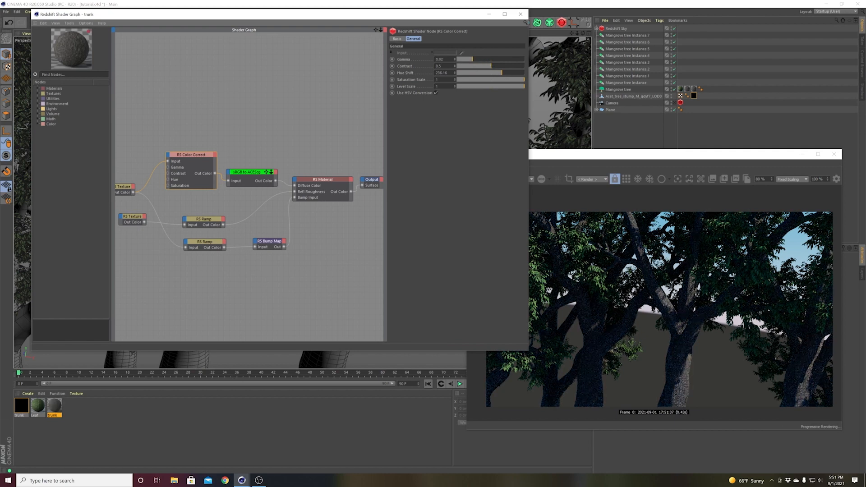
pyautogui.doubleClick(437, 80)
pyautogui.write('1.3')
pyautogui.press('Return')
pyautogui.write('2')
pyautogui.press('Return')
pyautogui.moveTo(471, 61); pyautogui.dragTo(476, 60)
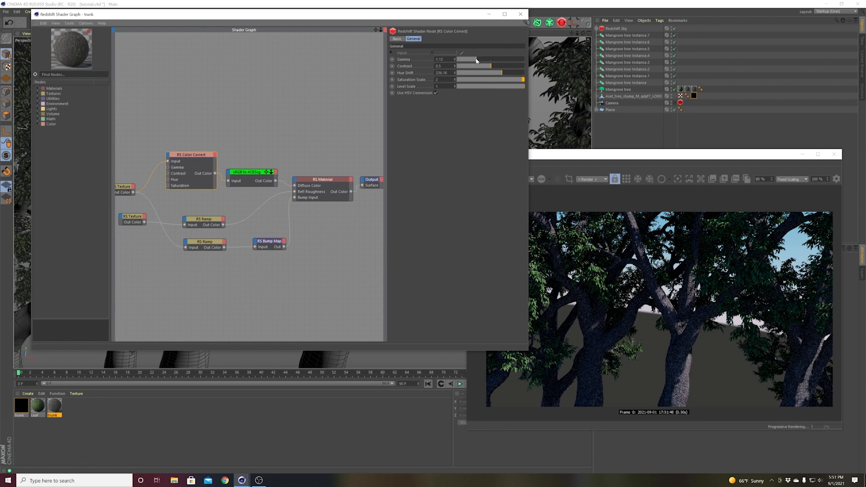
# - Set the Color Correct's Hue Shift to about 109, reset Gamma to default, set Saturation Scale to 1, and close the trunk graph
pyautogui.click(478, 73)
pyautogui.rightClick(406, 58)
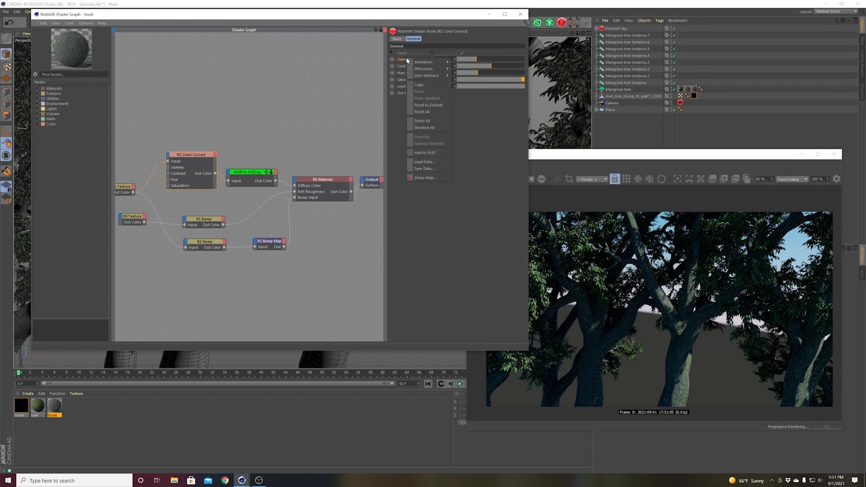
pyautogui.click(425, 105)
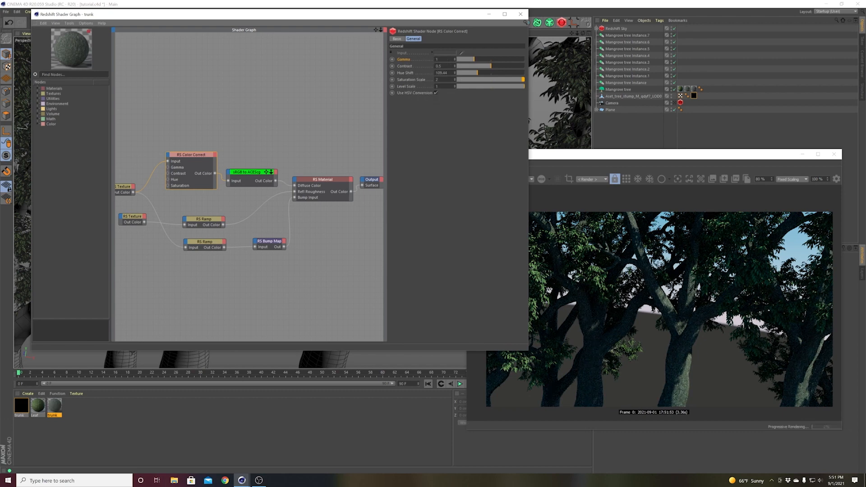
pyautogui.moveTo(459, 77); pyautogui.dragTo(419, 77)
pyautogui.write('1')
pyautogui.press('Return')
pyautogui.click(270, 129)
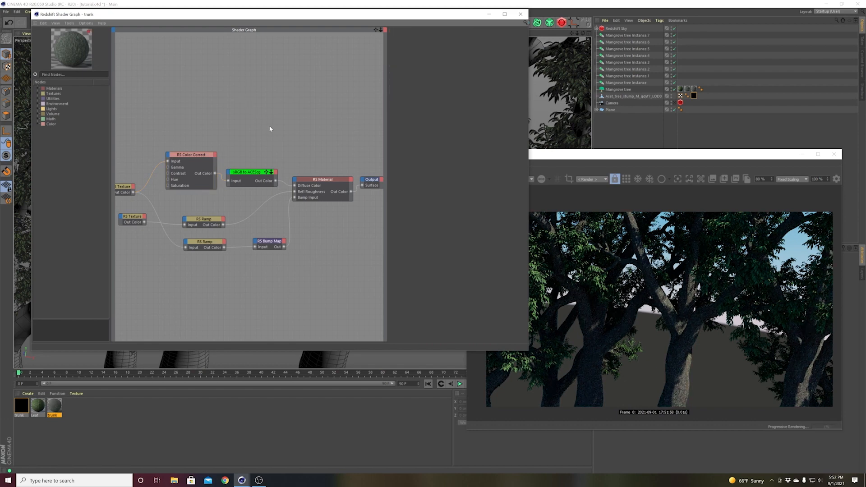
pyautogui.click(520, 14)
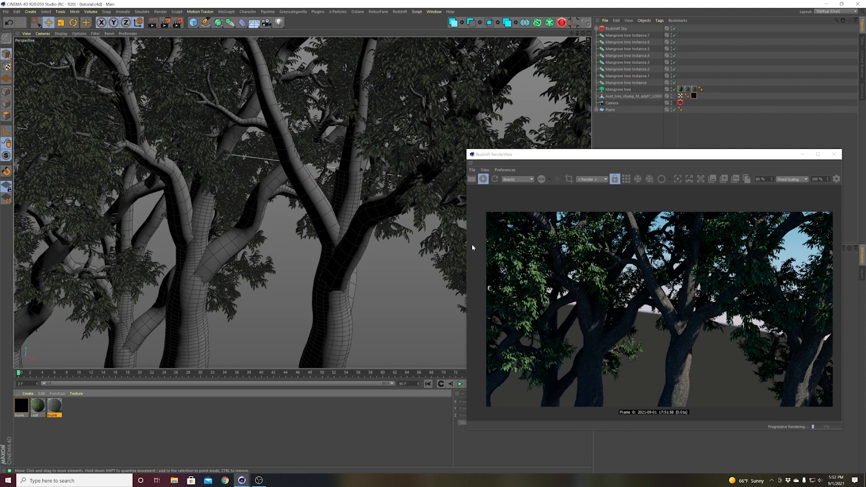
# - Create a new Redshift material and name it leaf
pyautogui.click(94, 440)
pyautogui.click(40, 412)
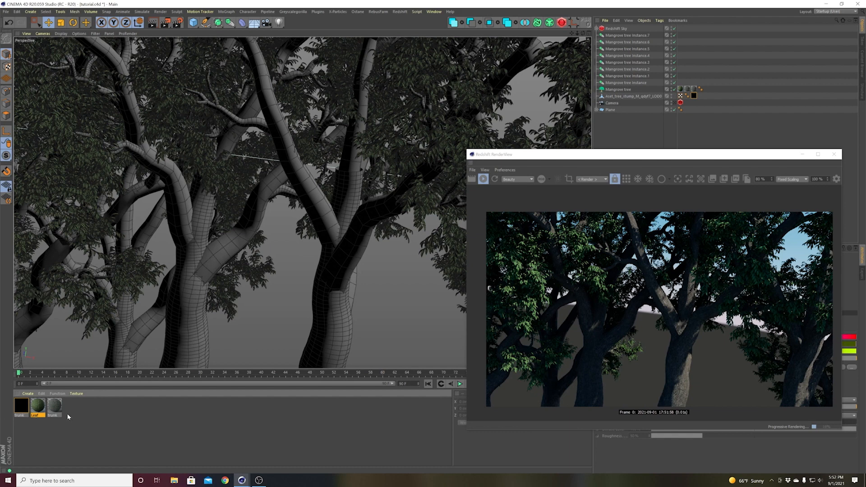
pyautogui.click(88, 414)
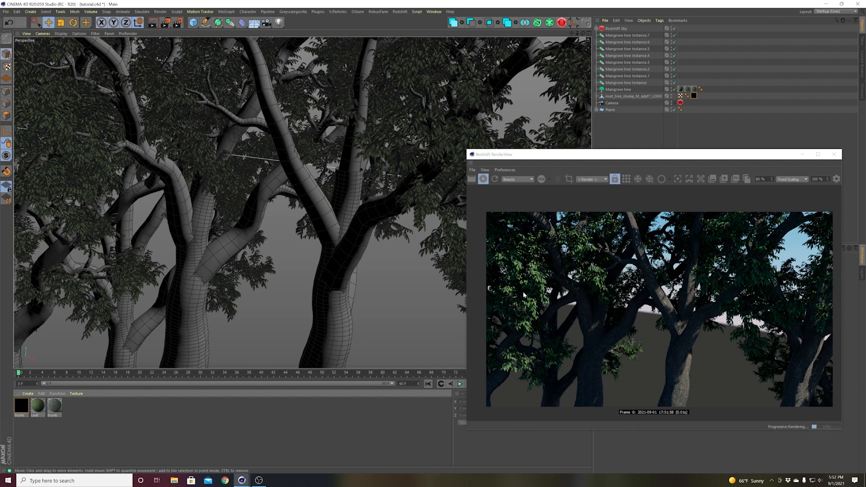
pyautogui.click(562, 24)
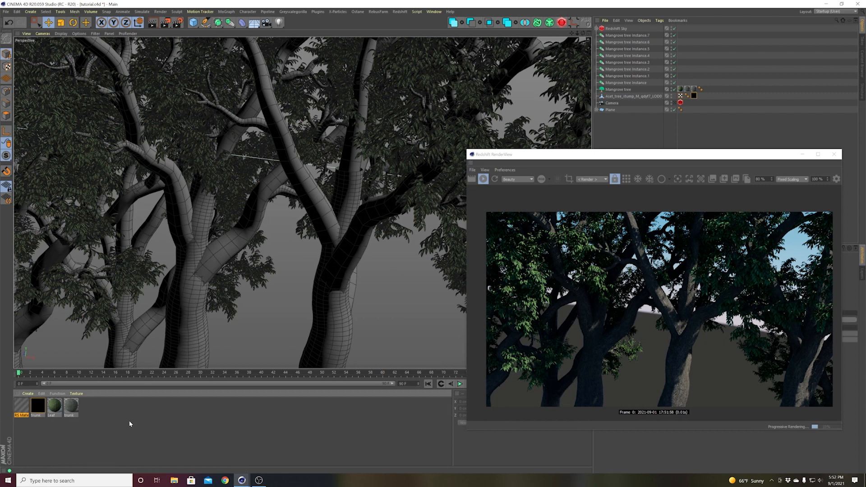
pyautogui.doubleClick(22, 415)
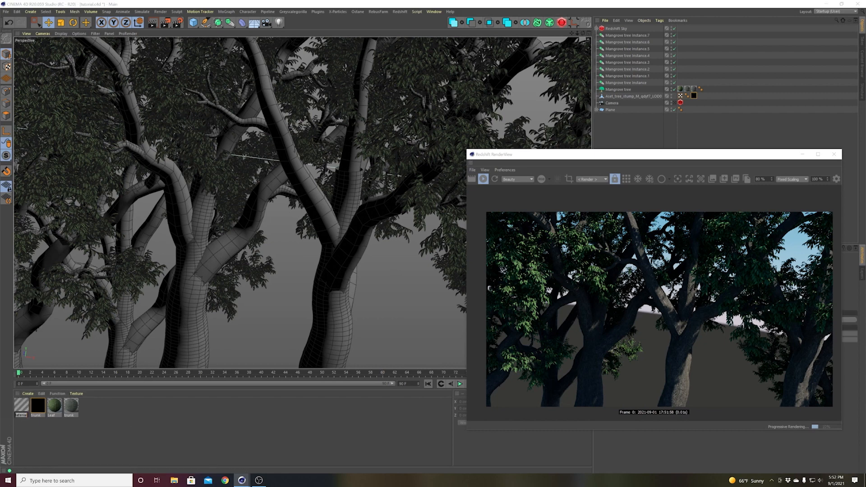
pyautogui.write('leaf')
pyautogui.press('Return')
pyautogui.click(98, 434)
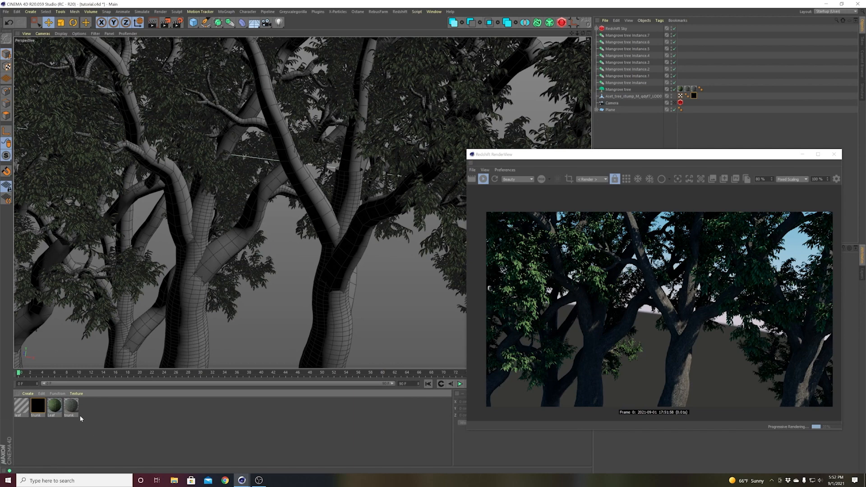
# - Open the new leaf material's shader graph and move its RS Material and Output nodes toward the middle
pyautogui.doubleClick(21, 406)
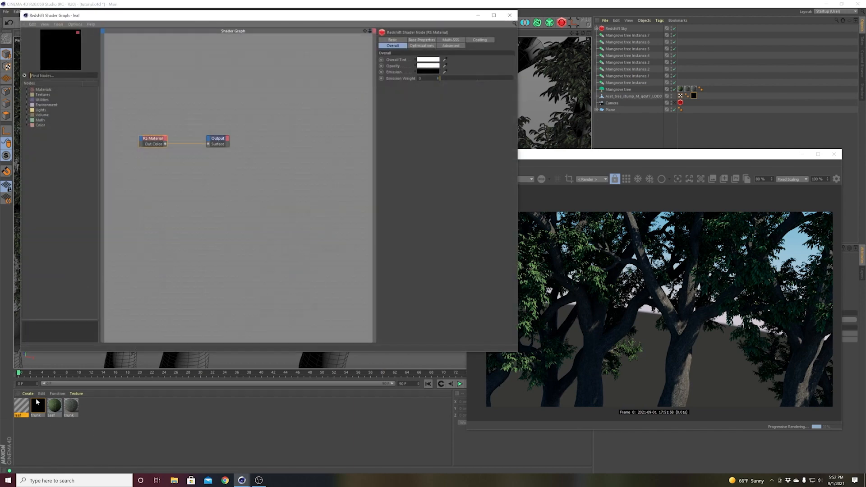
pyautogui.moveTo(233, 21)
pyautogui.mouseDown()
pyautogui.moveTo(382, 45)
pyautogui.moveTo(356, 42)
pyautogui.mouseUp()
pyautogui.moveTo(280, 135); pyautogui.dragTo(383, 195)
pyautogui.moveTo(279, 160); pyautogui.dragTo(329, 158)
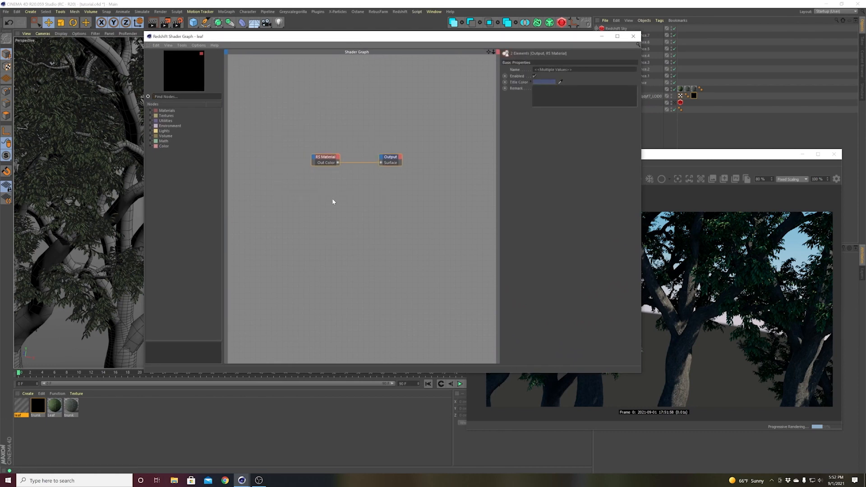
pyautogui.click(332, 200)
# - Copy the Color texture's file path from the original leaf material
pyautogui.click(58, 407)
pyautogui.doubleClick(59, 407)
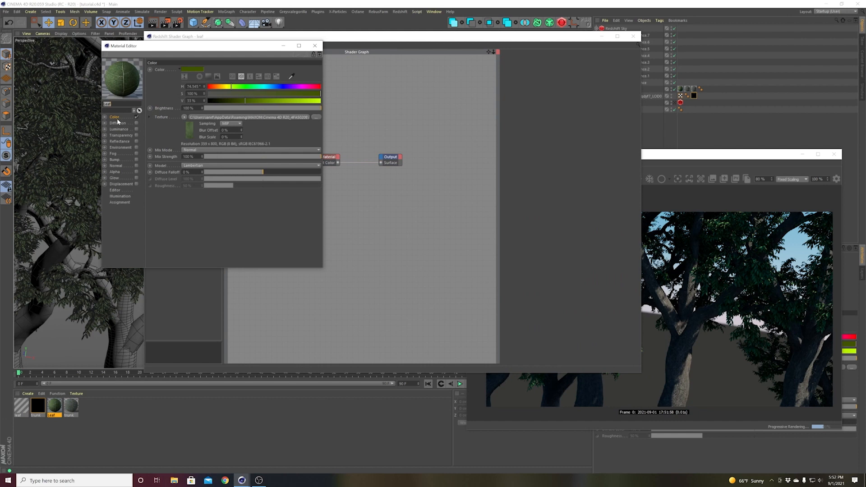
pyautogui.click(233, 117)
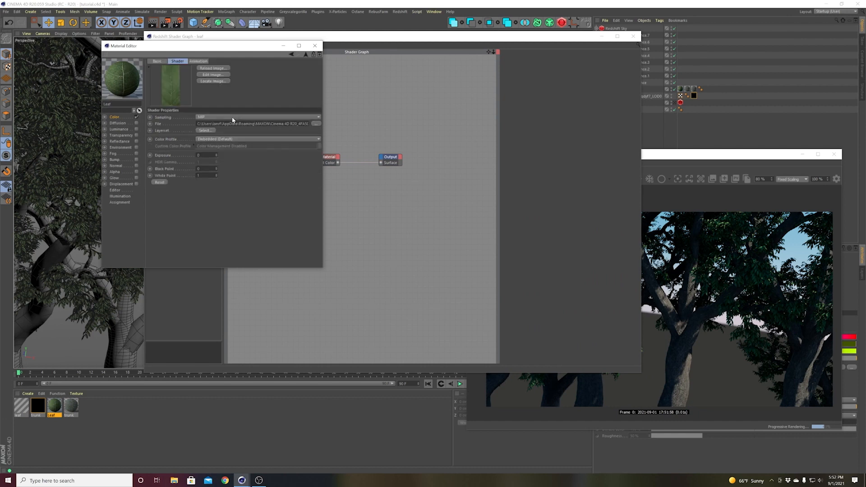
pyautogui.click(252, 124)
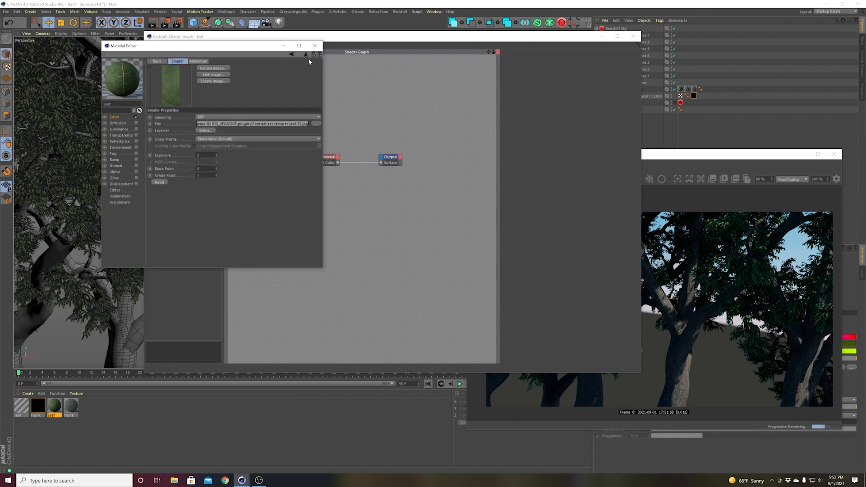
pyautogui.click(315, 45)
# - Add an RS Texture node with the copied leaf image path and place it ahead of the RS Material
pyautogui.press('Tab')
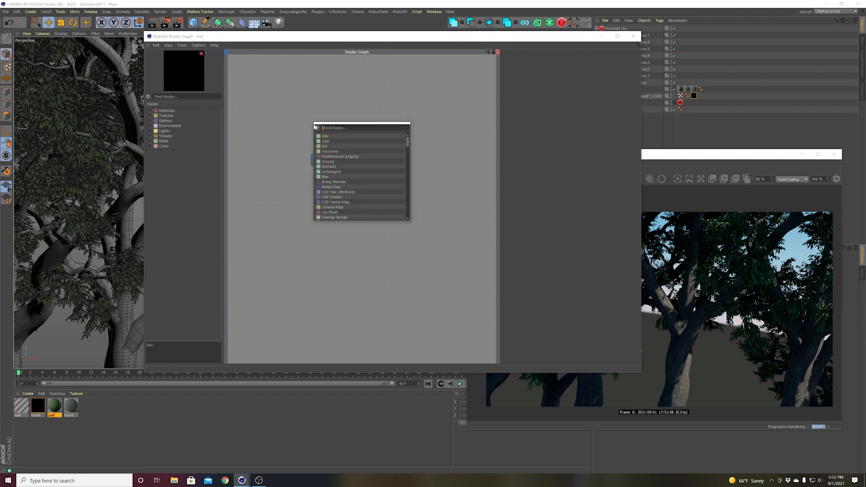
pyautogui.write('textr')
pyautogui.press('BackSpace')
pyautogui.press('Return')
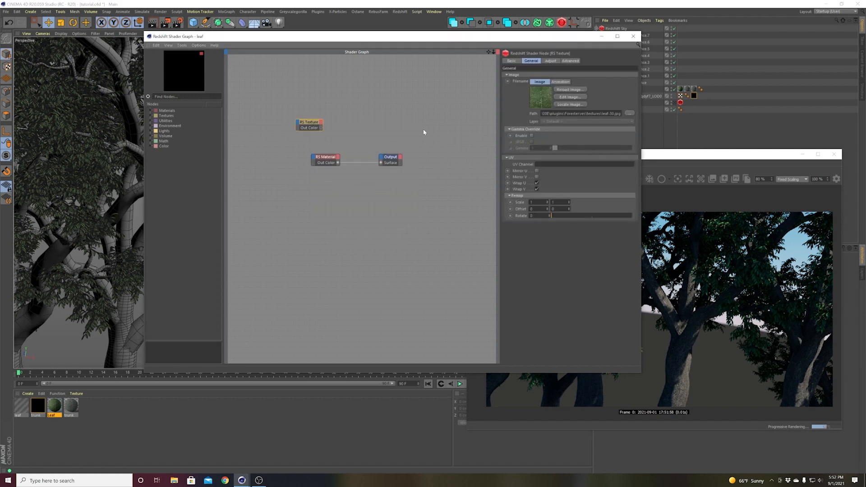
pyautogui.moveTo(305, 123); pyautogui.dragTo(225, 158)
# - Add the sRGB to ACEScg node from the ACES_Color presets to the leaf graph
pyautogui.click(320, 405)
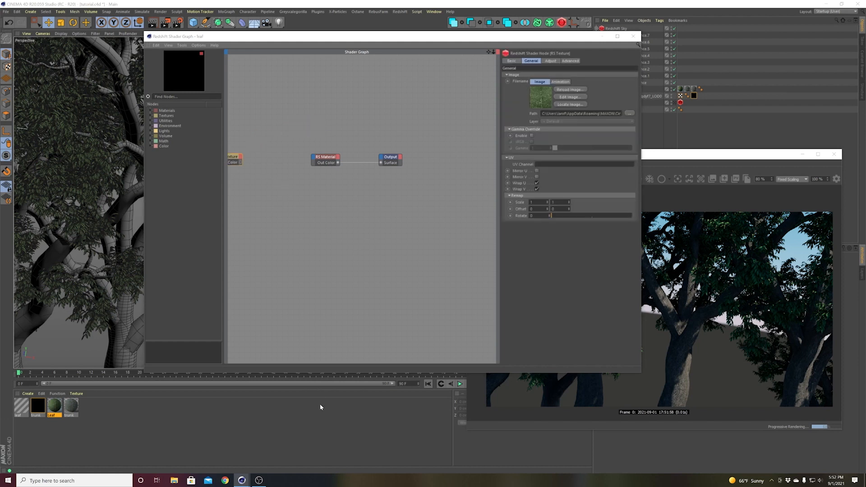
pyautogui.hotkey('shift', 'c')
pyautogui.write('po')
pyautogui.press('Return')
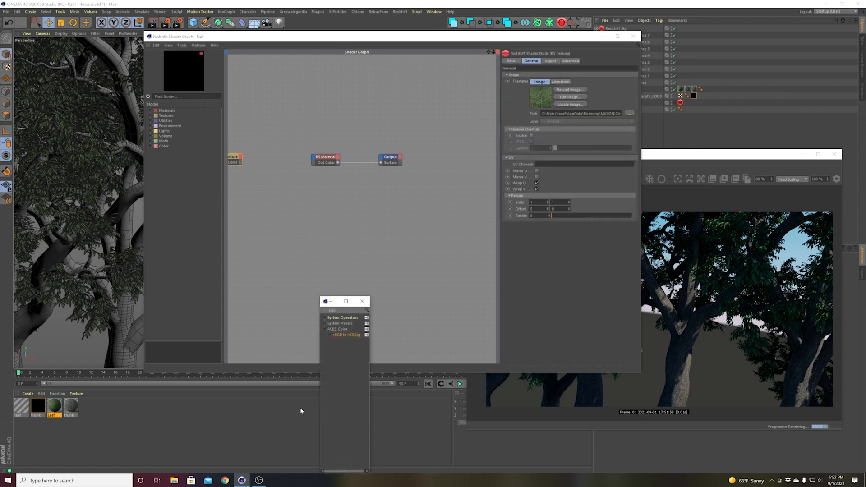
pyautogui.moveTo(341, 338); pyautogui.dragTo(295, 184)
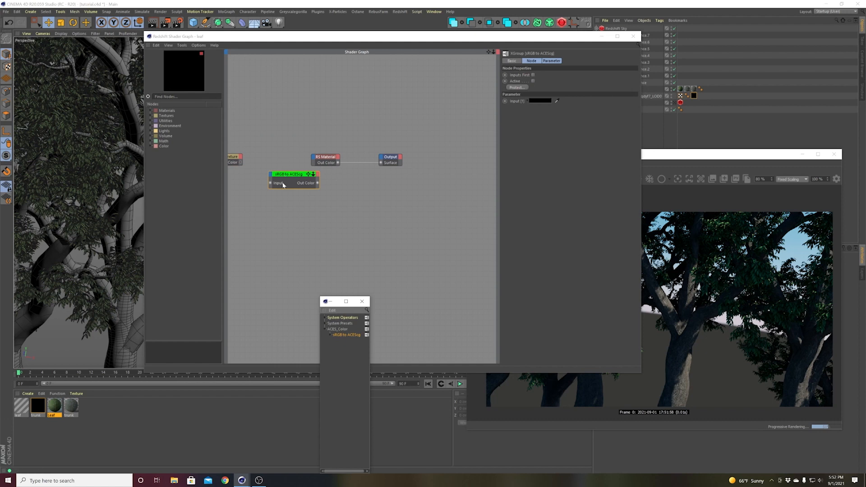
pyautogui.click(347, 397)
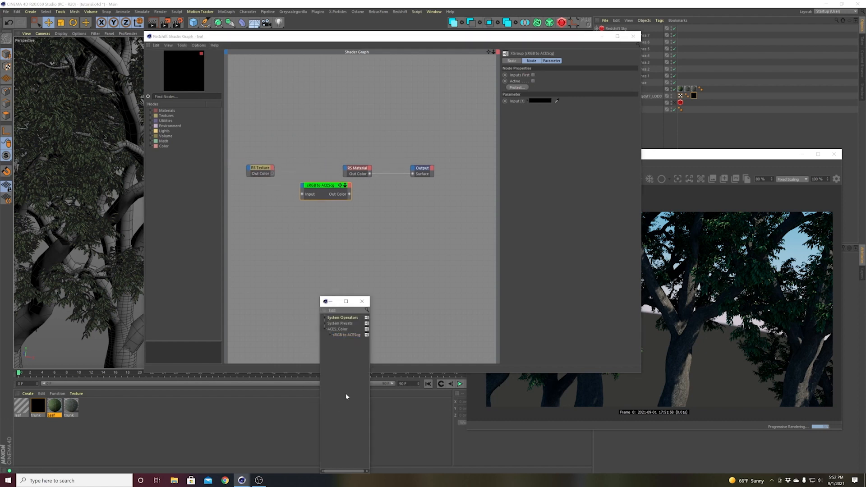
pyautogui.click(362, 302)
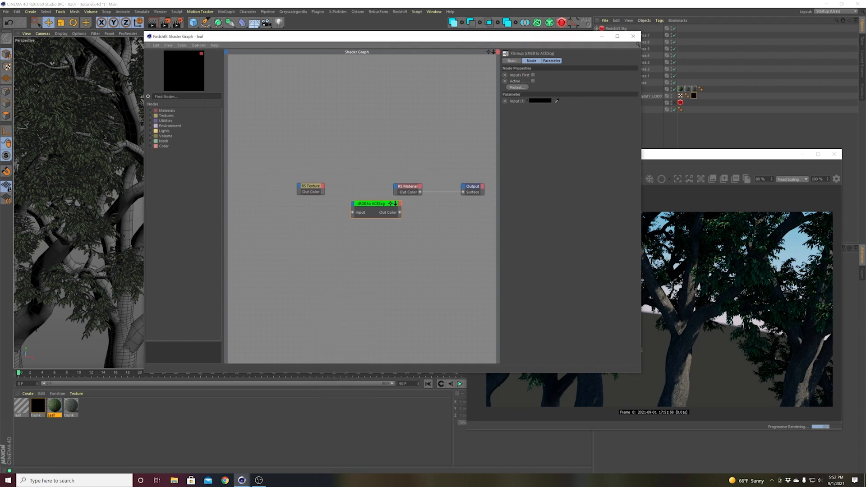
# - Line up the sRGB to ACEScg node between the RS Texture and the RS Material
pyautogui.moveTo(380, 207); pyautogui.dragTo(298, 193)
pyautogui.click(367, 205)
pyautogui.moveTo(391, 44); pyautogui.dragTo(355, 43)
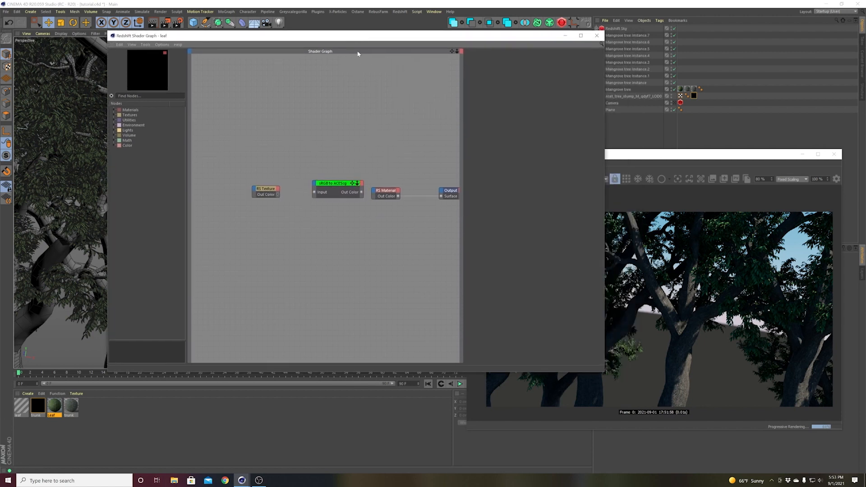
# - Add an RS Color Correct node and chain the leaf texture through it and sRGB to ACEScg into the RS Material's Diffuse Color
pyautogui.rightClick(348, 227)
pyautogui.write('col')
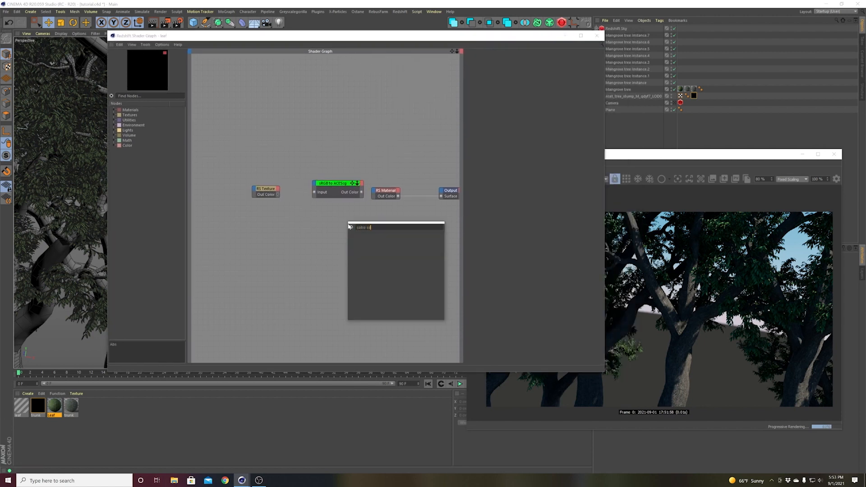
pyautogui.write('or corre')
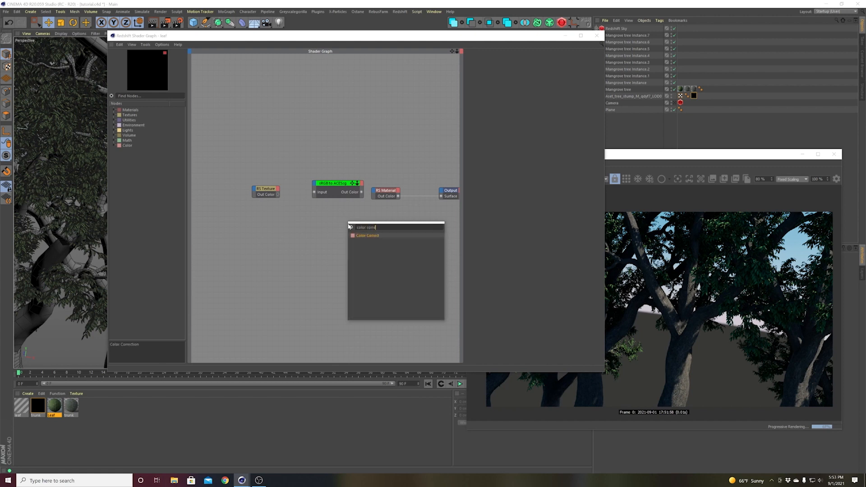
pyautogui.press('Return')
pyautogui.moveTo(278, 195); pyautogui.dragTo(373, 190)
pyautogui.moveTo(431, 196)
pyautogui.click(481, 195)
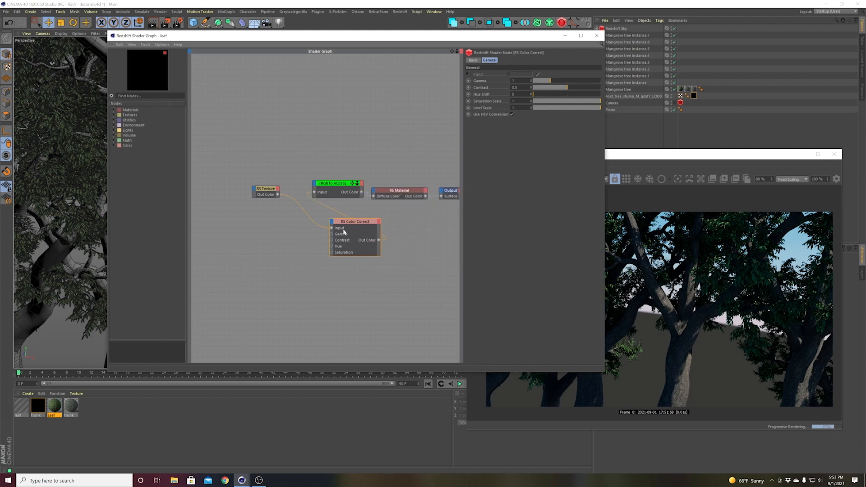
# - Arrange the RS Texture and RS Color Correct nodes in line ahead of the sRGB to ACEScg node
pyautogui.moveTo(347, 222); pyautogui.dragTo(306, 215)
pyautogui.moveTo(266, 189)
pyautogui.mouseDown()
pyautogui.moveTo(264, 208)
pyautogui.moveTo(306, 227)
pyautogui.moveTo(277, 180)
pyautogui.moveTo(281, 187)
pyautogui.mouseUp()
pyautogui.click(304, 232)
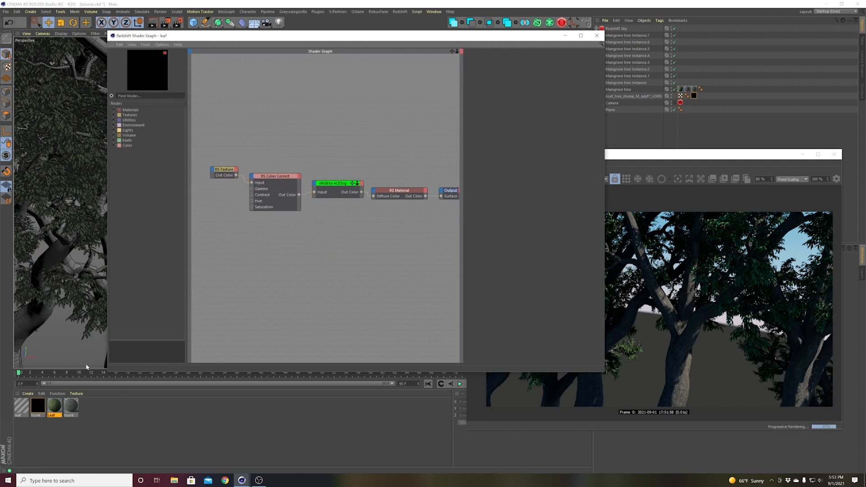
# - Replace the original leaf material with the Redshift leaf material and move the shader graph window clear of the render view
pyautogui.click(24, 406)
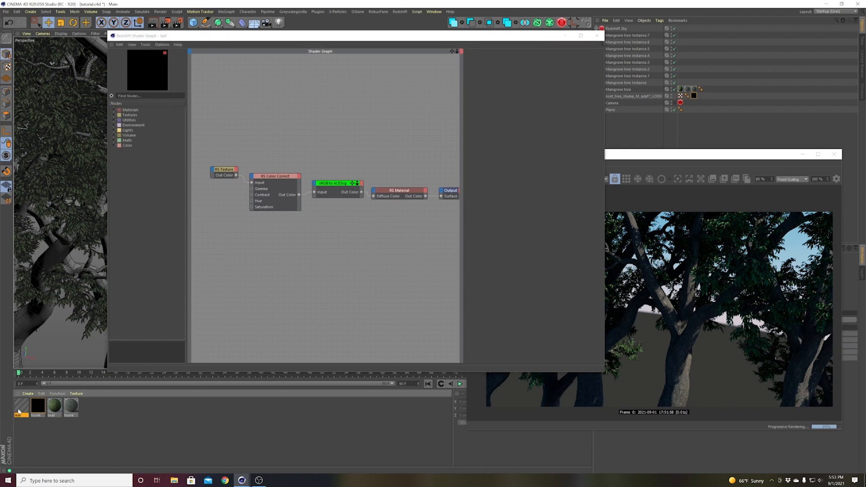
pyautogui.moveTo(18, 410); pyautogui.dragTo(54, 405)
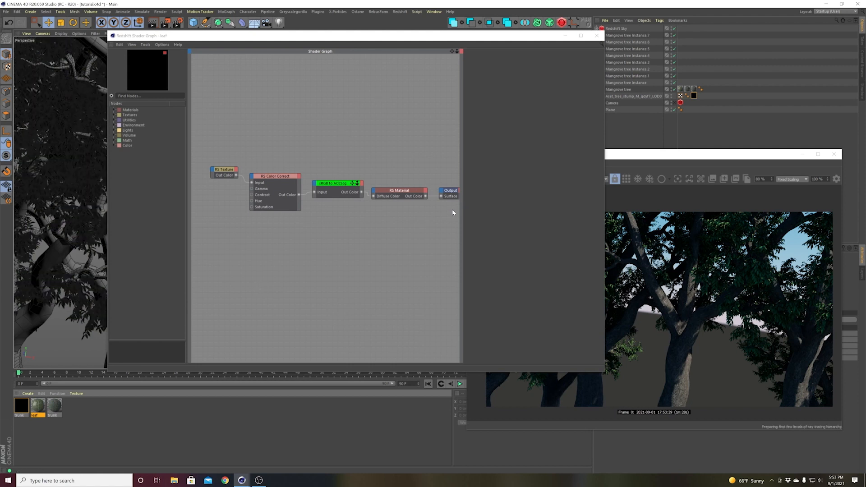
pyautogui.moveTo(357, 36); pyautogui.dragTo(295, 38)
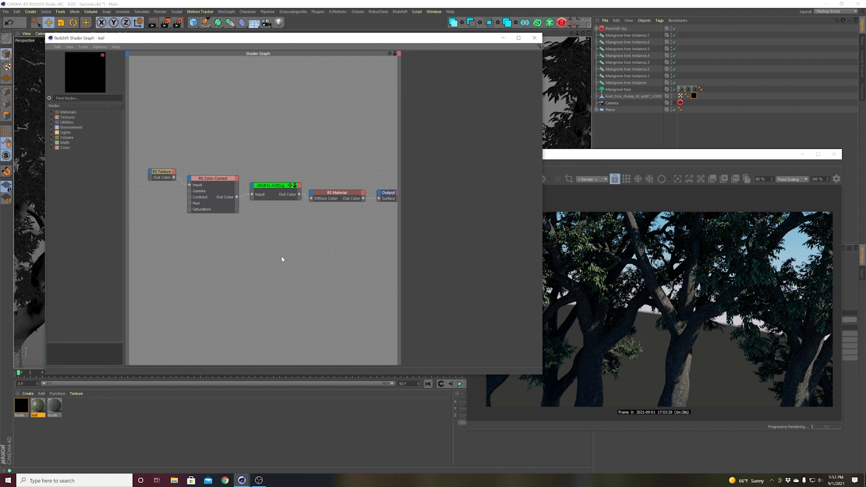
# - Duplicate the leaf RS Texture node below the original and add an RS Ramp node beside it
pyautogui.moveTo(280, 244); pyautogui.dragTo(257, 229, button='middle')
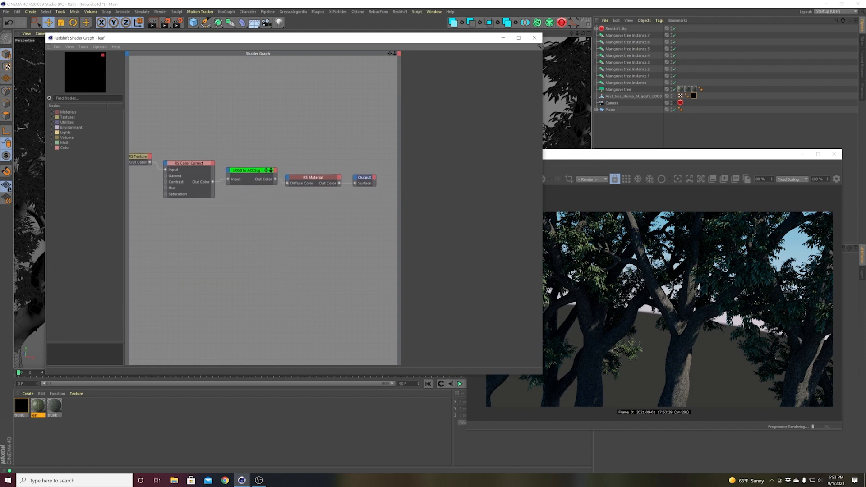
pyautogui.moveTo(200, 237); pyautogui.dragTo(234, 242, button='middle')
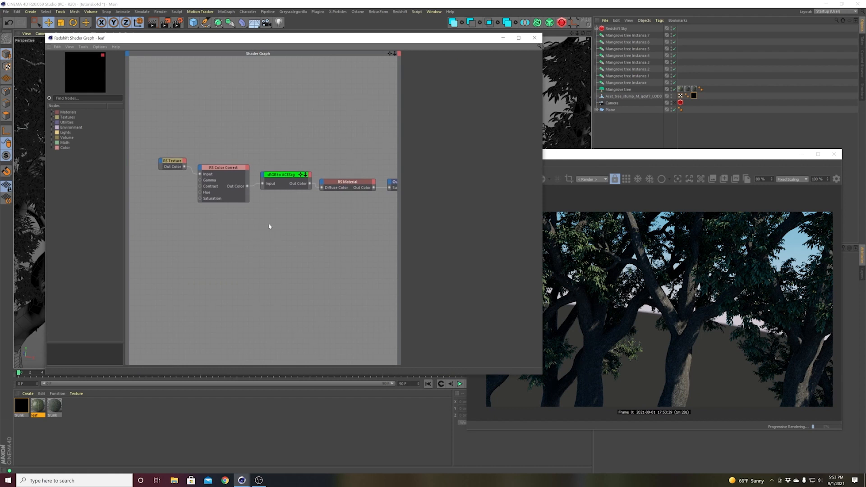
pyautogui.click(172, 166)
pyautogui.keyDown('ctrl'); pyautogui.moveTo(172, 166); pyautogui.dragTo(167, 206); pyautogui.keyUp('ctrl')
pyautogui.doubleClick(216, 221)
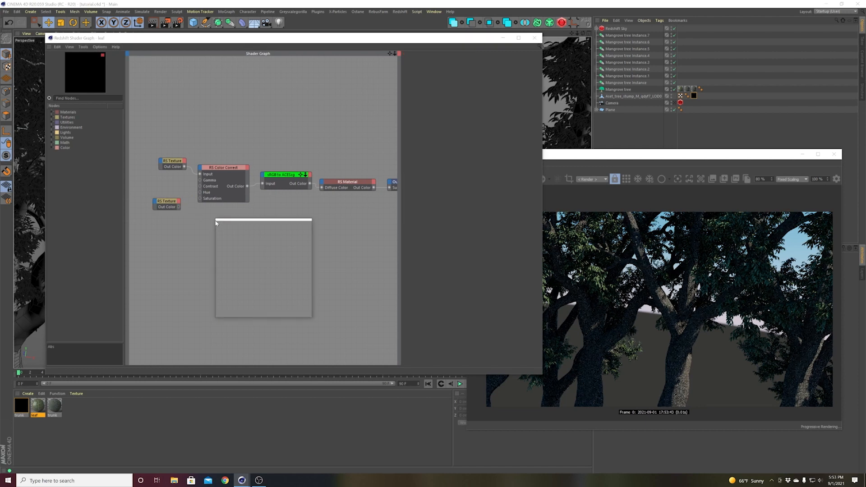
pyautogui.write('ramp')
pyautogui.press('Return')
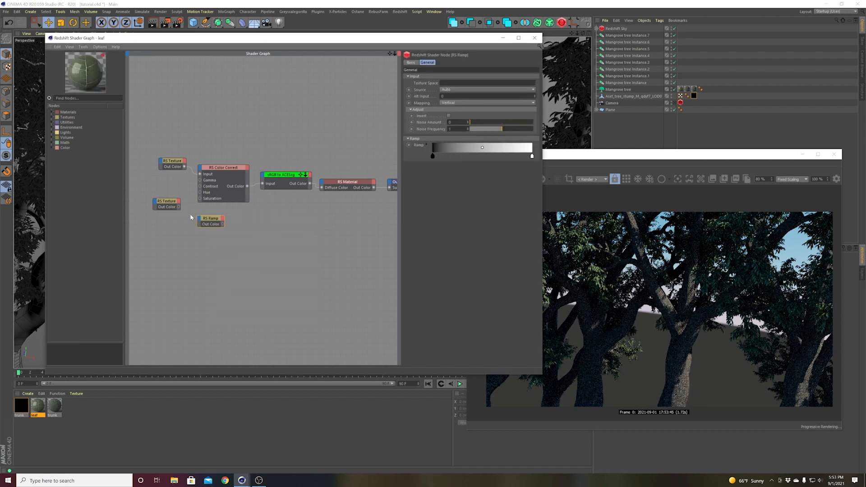
# - Connect the duplicated RS Texture through the RS Ramp into the RS Material's Refl Roughness input
pyautogui.moveTo(199, 219); pyautogui.dragTo(199, 219)
pyautogui.click(230, 224)
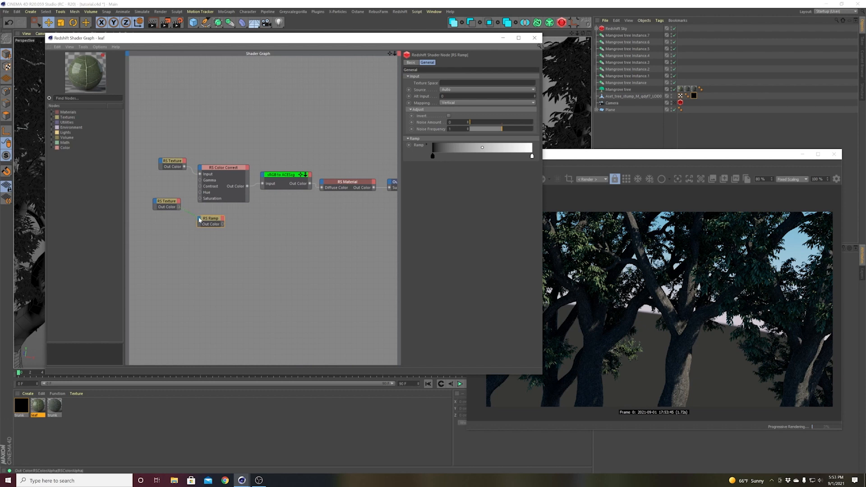
pyautogui.moveTo(200, 220); pyautogui.dragTo(279, 213)
pyautogui.click(241, 222)
pyautogui.moveTo(320, 185); pyautogui.dragTo(321, 185)
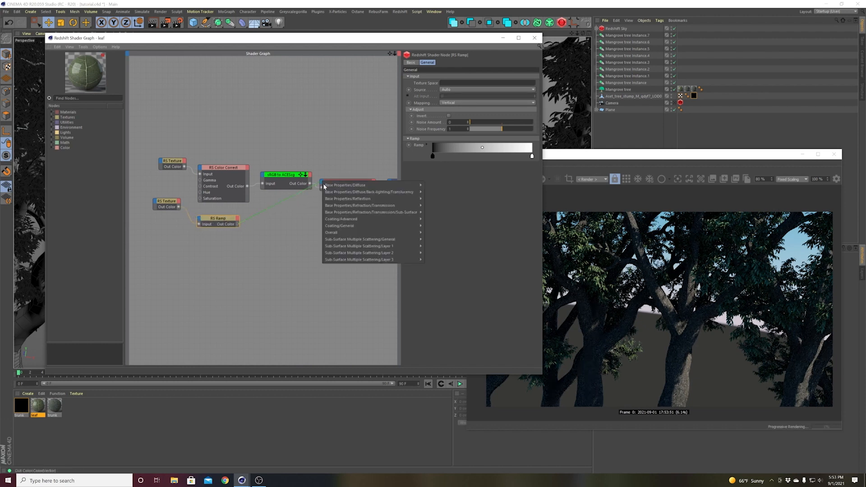
pyautogui.moveTo(406, 195)
pyautogui.click(440, 208)
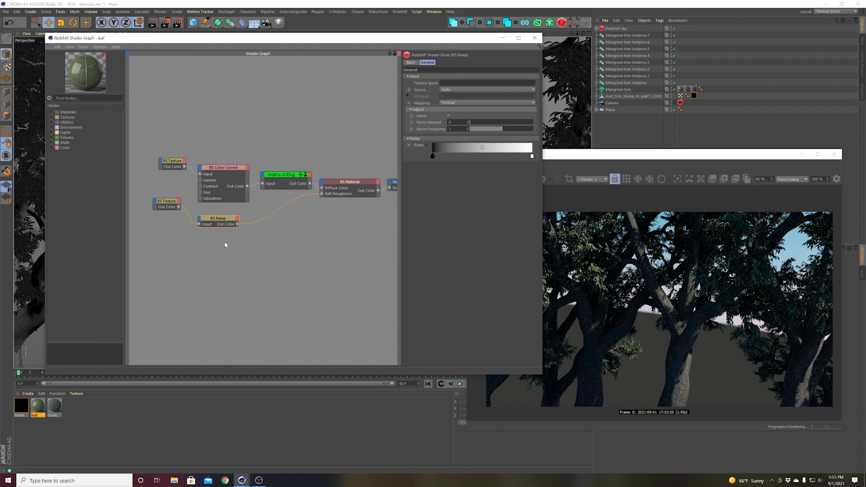
# - Enable the gamma override on the RS Texture feeding the ramp and set its gamma to 1
pyautogui.click(166, 202)
pyautogui.click(434, 138)
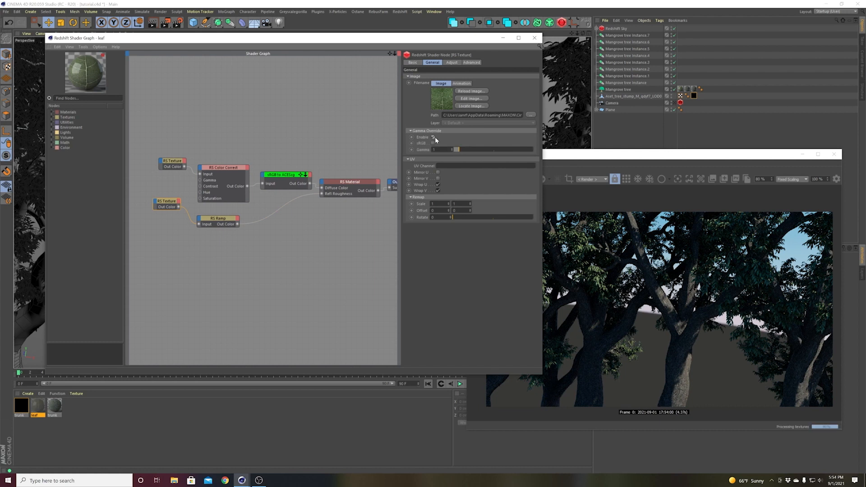
pyautogui.moveTo(459, 151); pyautogui.dragTo(457, 152)
pyautogui.moveTo(456, 149); pyautogui.dragTo(453, 149)
pyautogui.moveTo(475, 151); pyautogui.dragTo(457, 152)
pyautogui.click(260, 244)
pyautogui.moveTo(306, 242); pyautogui.dragTo(280, 234, button='middle')
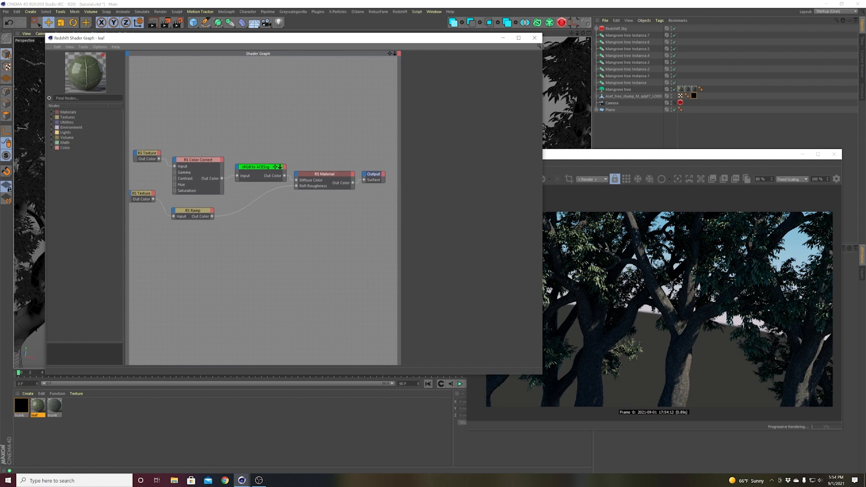
pyautogui.click(207, 160)
pyautogui.moveTo(264, 155)
pyautogui.keyDown('shift'); pyautogui.mouseDown()
pyautogui.moveTo(298, 190)
pyautogui.moveTo(267, 227)
pyautogui.moveTo(284, 199)
pyautogui.moveTo(276, 155)
pyautogui.moveTo(279, 165)
pyautogui.mouseUp(); pyautogui.keyUp('shift')
pyautogui.hotkey('ctrl', 'z')
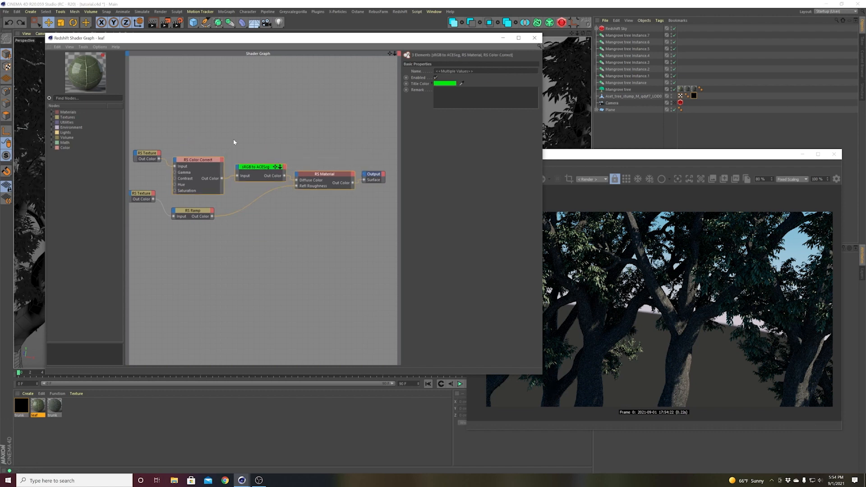
# - Duplicate the connected RS Color Correct and sRGB to ACEScg nodes and place the copies below the RS Ramp
pyautogui.moveTo(200, 141); pyautogui.dragTo(262, 262)
pyautogui.moveTo(282, 250); pyautogui.dragTo(308, 248, button='middle')
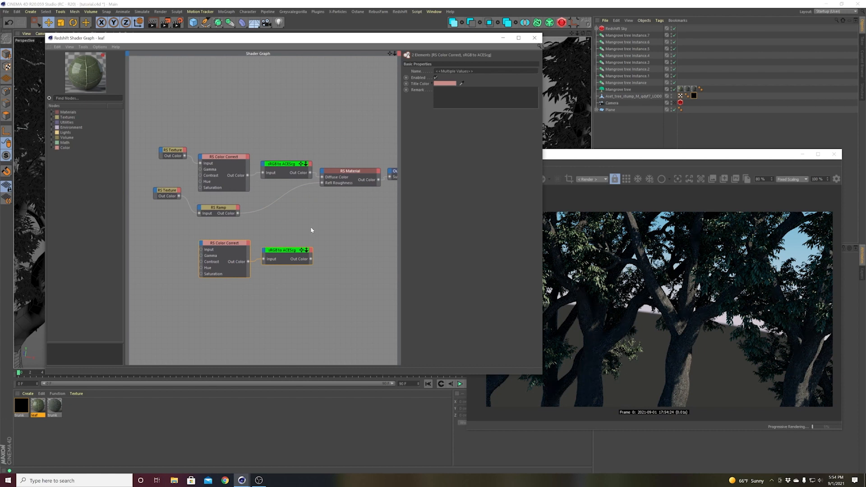
pyautogui.click(308, 227)
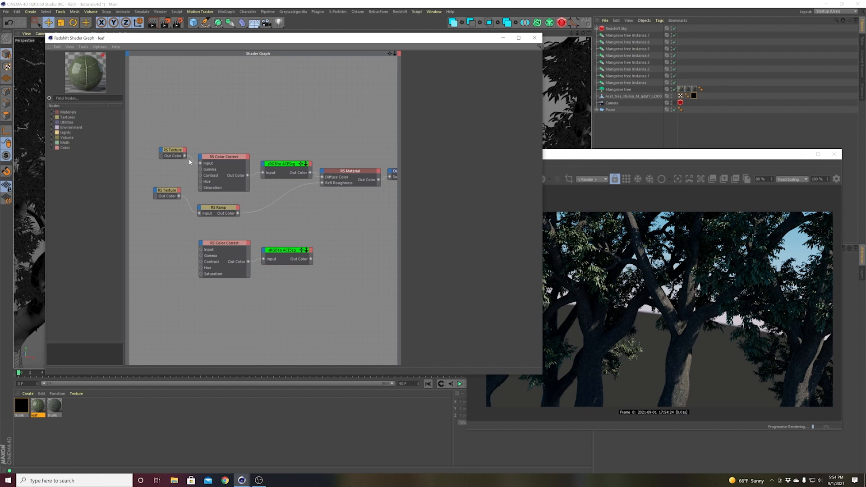
# - Connect the leaf color texture to the duplicated RS Color Correct and its sRGB to ACEScg output to the RS Material's Transl Color
pyautogui.moveTo(179, 153); pyautogui.dragTo(172, 153)
pyautogui.moveTo(177, 155); pyautogui.dragTo(202, 253)
pyautogui.moveTo(347, 214); pyautogui.dragTo(311, 236, button='middle')
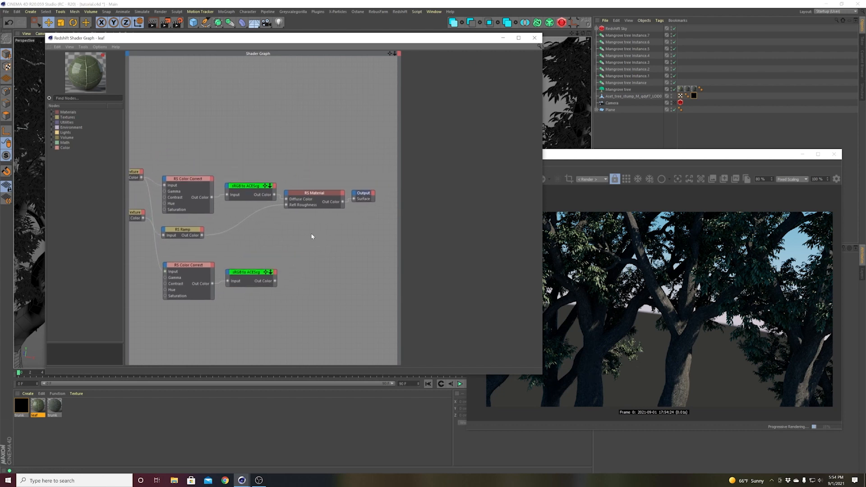
pyautogui.moveTo(275, 281); pyautogui.dragTo(287, 194)
pyautogui.moveTo(361, 203)
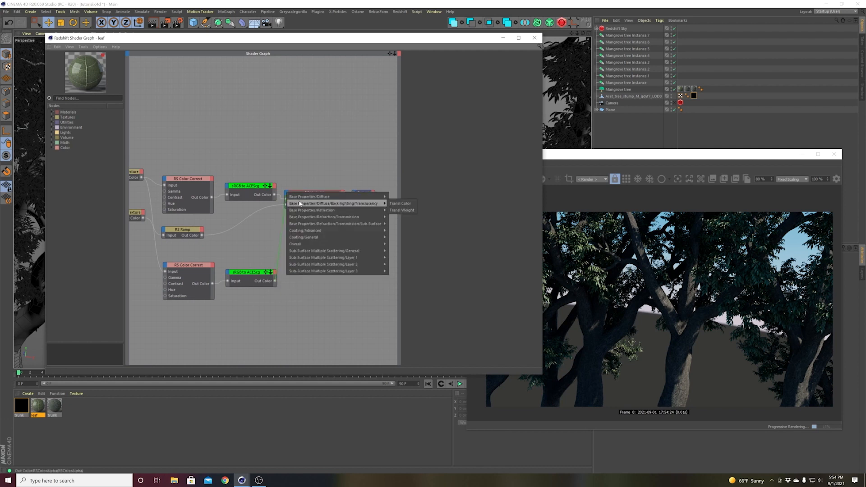
pyautogui.click(403, 203)
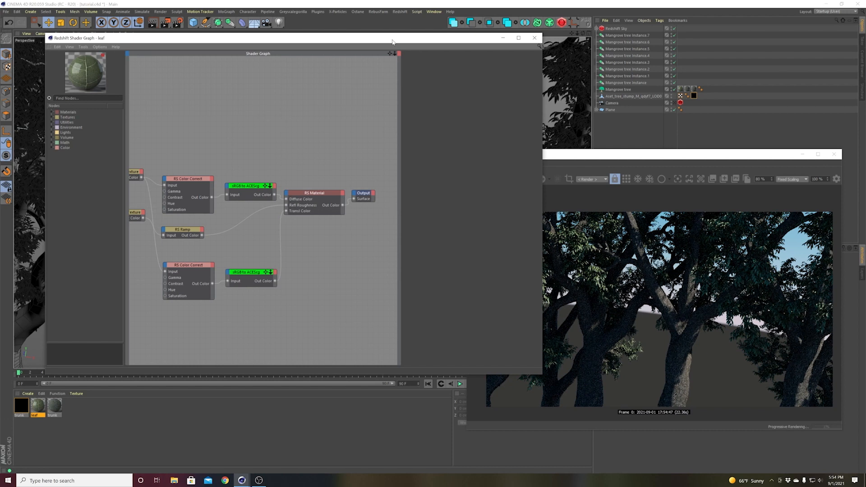
# - Set the RS Material's Back-lighting/Translucency weight to 1, comparing it with a weight of 0 in the render
pyautogui.moveTo(390, 39); pyautogui.dragTo(359, 44)
pyautogui.click(281, 211)
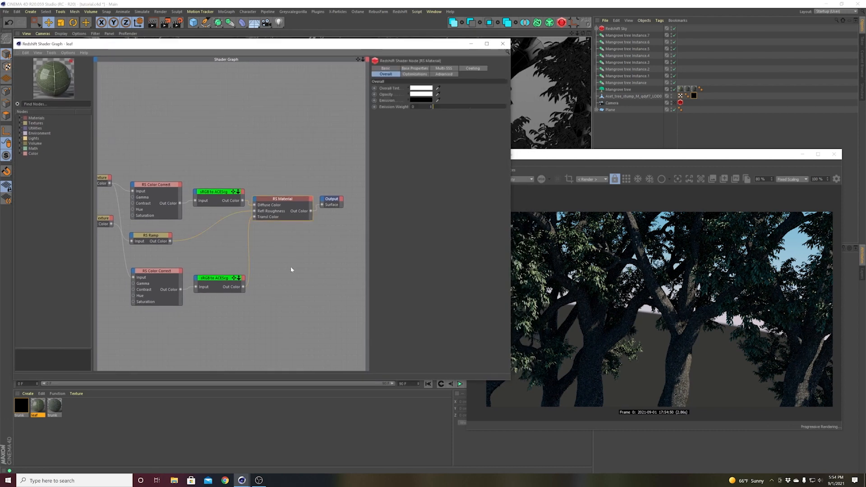
pyautogui.click(415, 68)
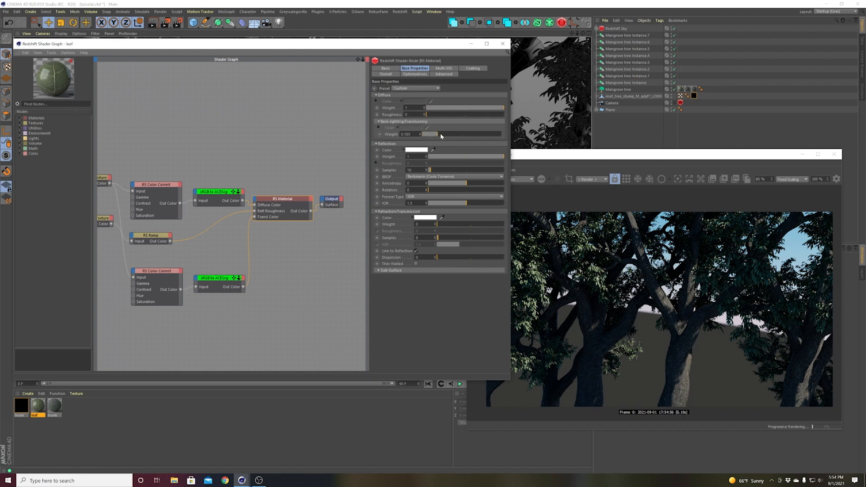
pyautogui.moveTo(472, 136); pyautogui.dragTo(517, 135)
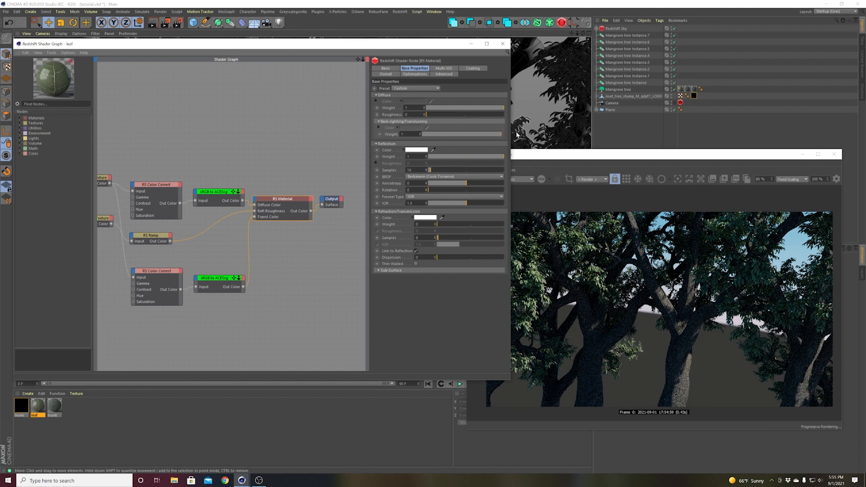
pyautogui.click(424, 134)
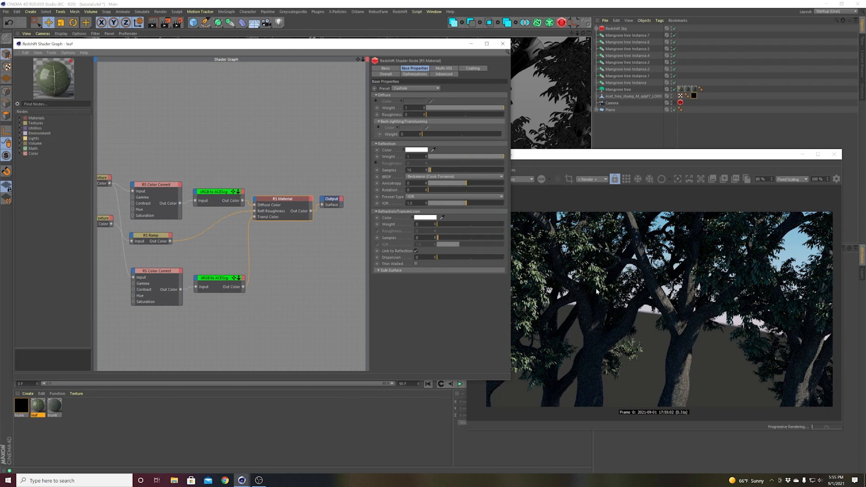
pyautogui.moveTo(471, 136); pyautogui.dragTo(502, 135)
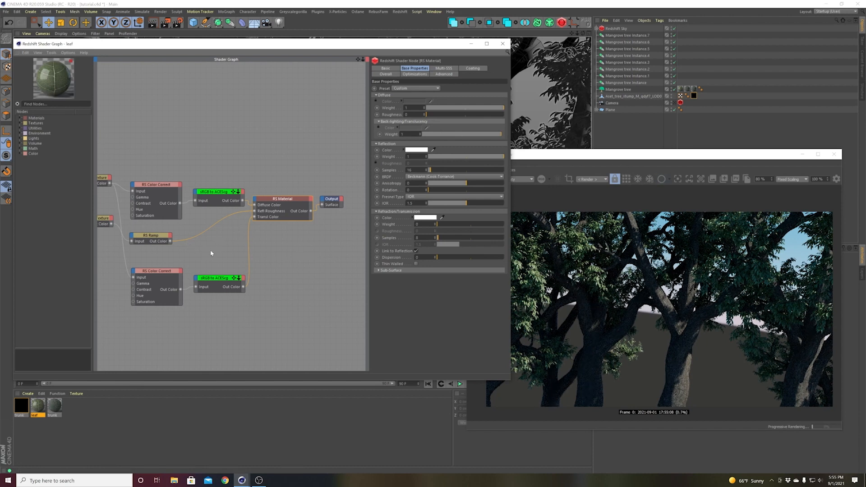
# - Move the upper RS Texture node farther from its RS Color Correct node in the leaf material's shader graph
pyautogui.moveTo(342, 44); pyautogui.dragTo(313, 41)
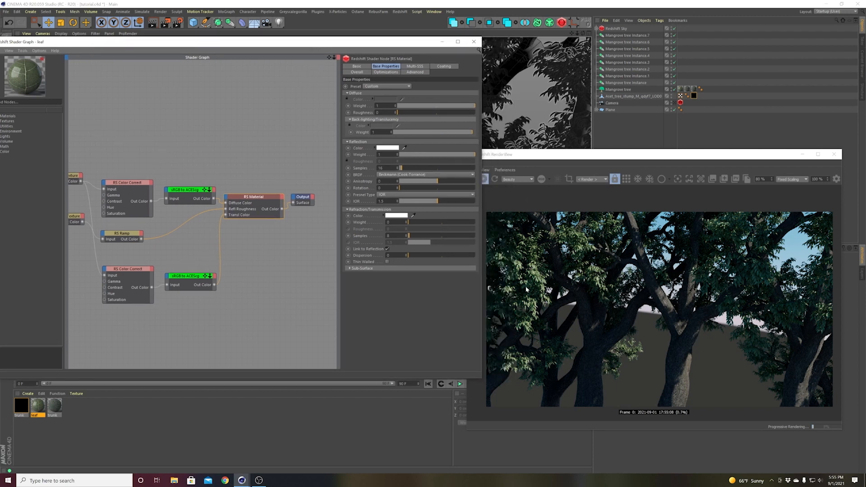
pyautogui.click(255, 301)
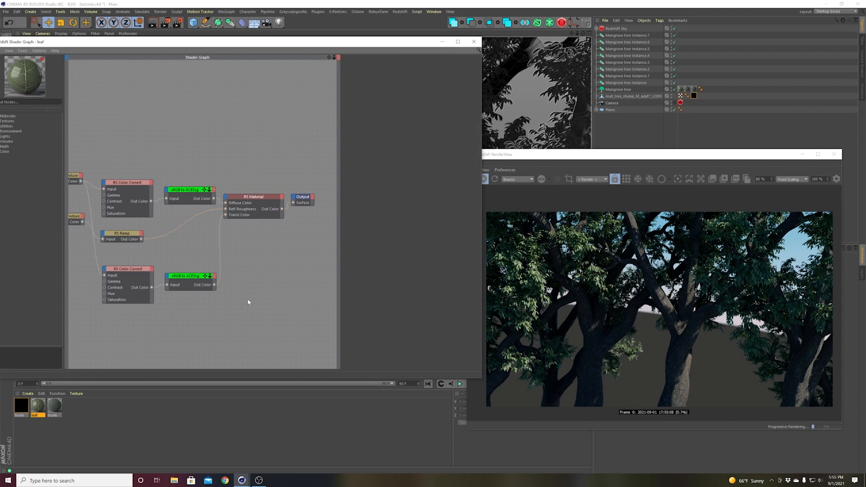
pyautogui.moveTo(248, 300); pyautogui.dragTo(272, 296, button='middle')
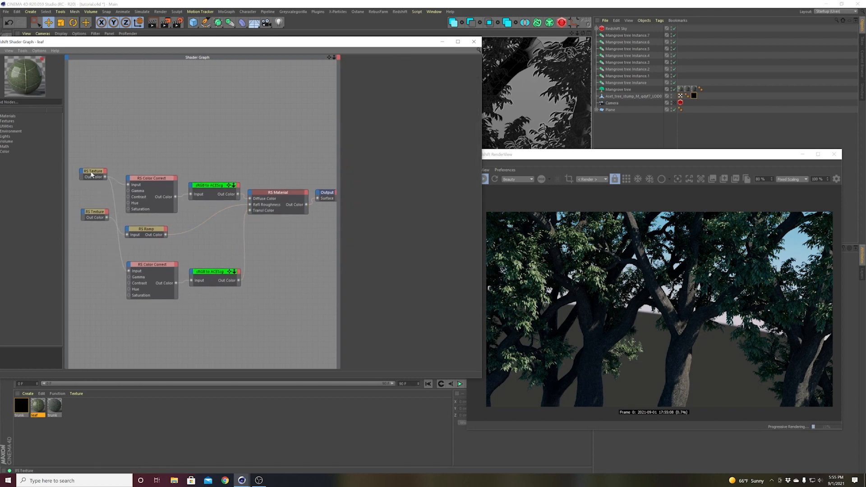
pyautogui.moveTo(93, 172); pyautogui.dragTo(84, 179)
pyautogui.click(116, 163)
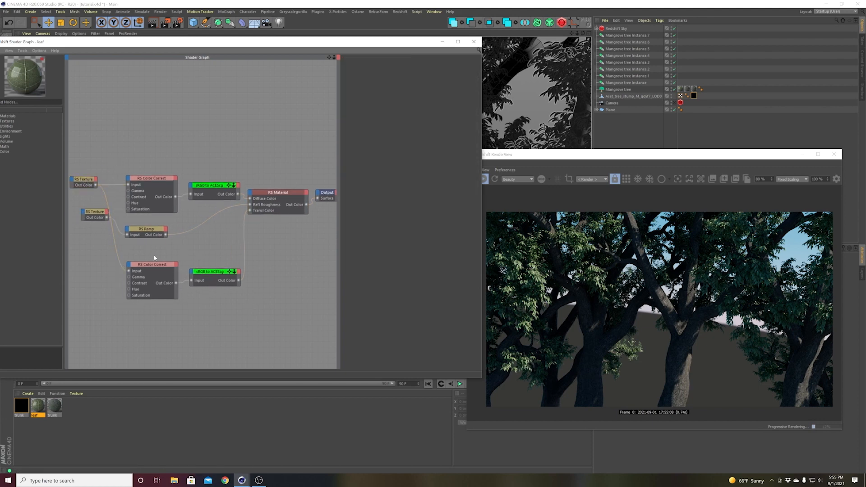
# - Adjust the Hue Shift of the lower RS Color Correct node, previewing its sRGB to ACEScg branch directly on the leaf material's output
pyautogui.click(154, 287)
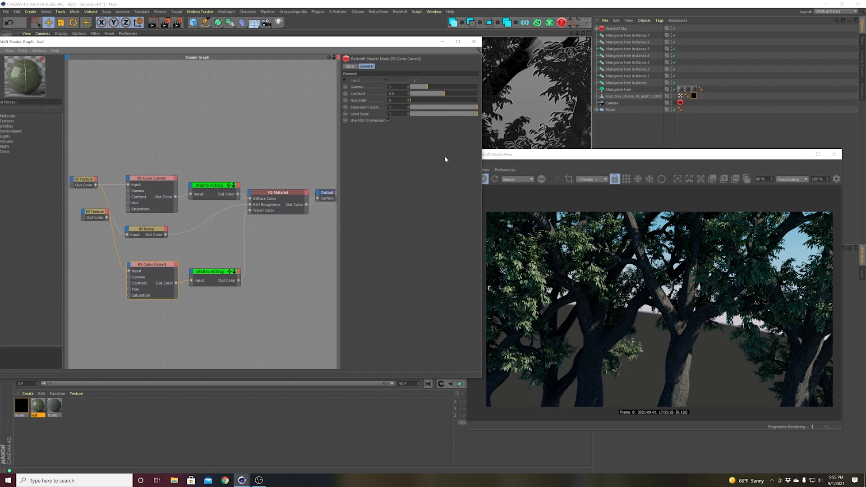
pyautogui.moveTo(415, 101); pyautogui.dragTo(463, 103)
pyautogui.click(215, 270)
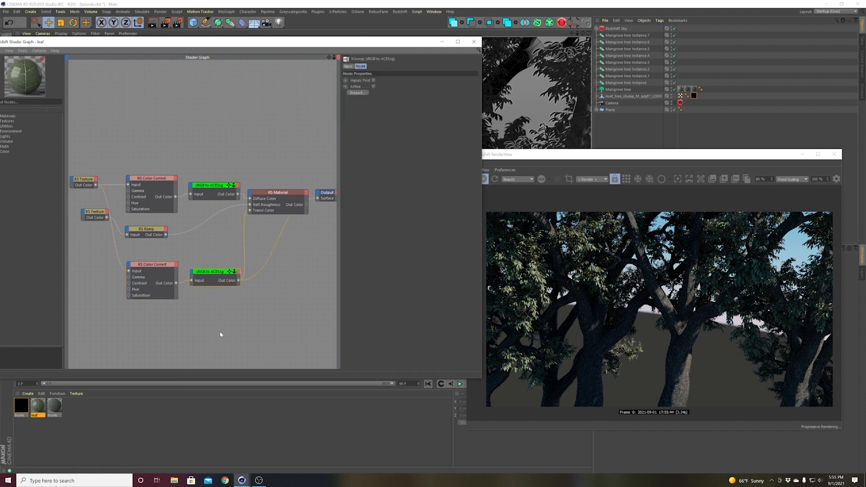
pyautogui.click(151, 265)
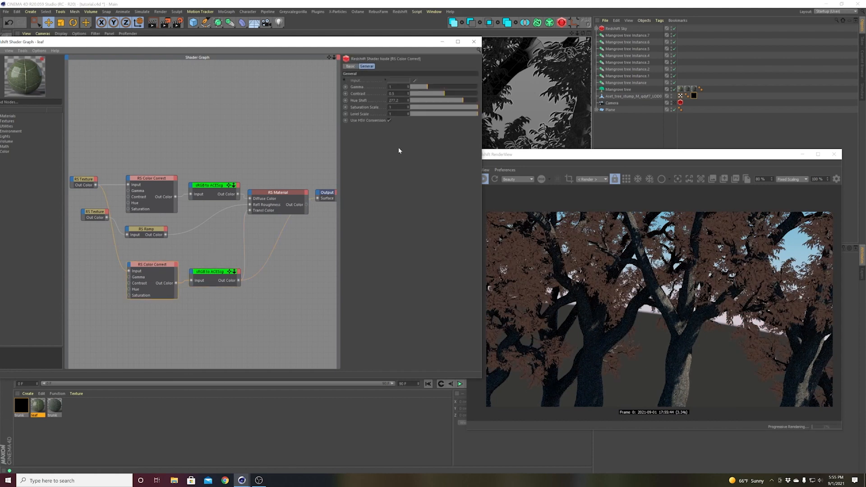
pyautogui.moveTo(461, 103); pyautogui.dragTo(473, 101)
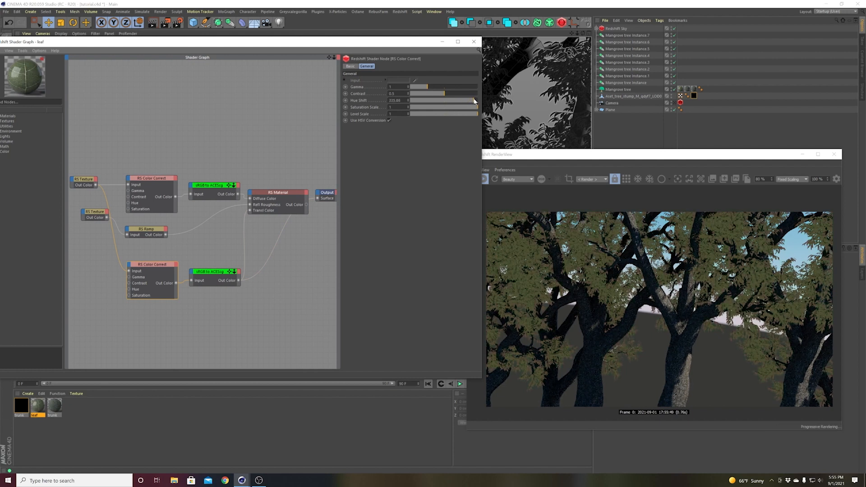
pyautogui.moveTo(475, 101)
pyautogui.mouseDown()
pyautogui.moveTo(413, 101)
pyautogui.moveTo(475, 101)
pyautogui.mouseUp()
# - Compare the leaves with the RS Material's back-lighting/translucency weight at 0 and at 1, then close the shader graph
pyautogui.click(283, 199)
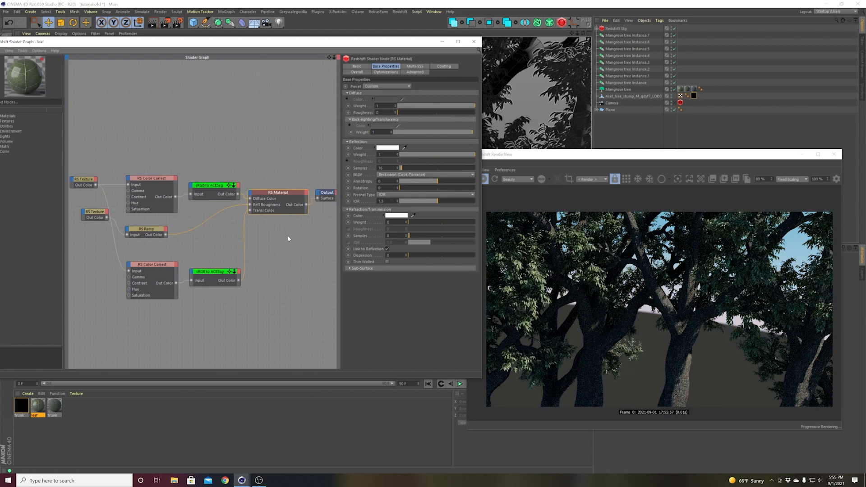
pyautogui.moveTo(396, 134); pyautogui.dragTo(392, 134)
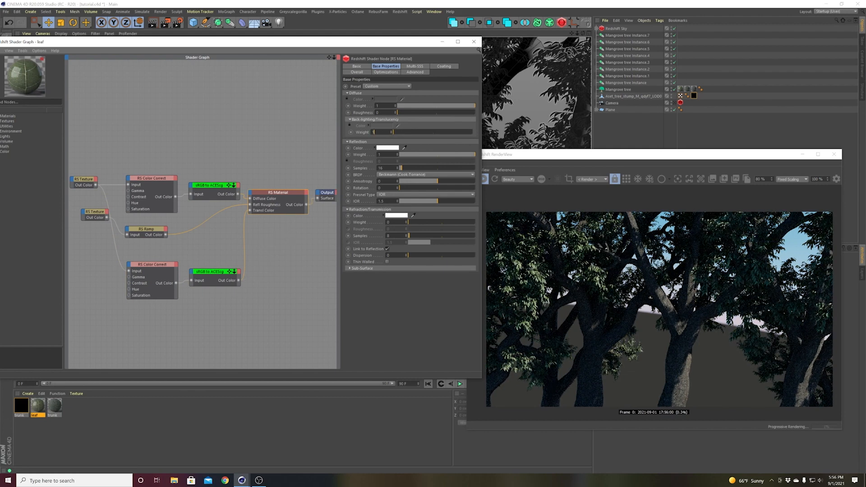
pyautogui.press('Return')
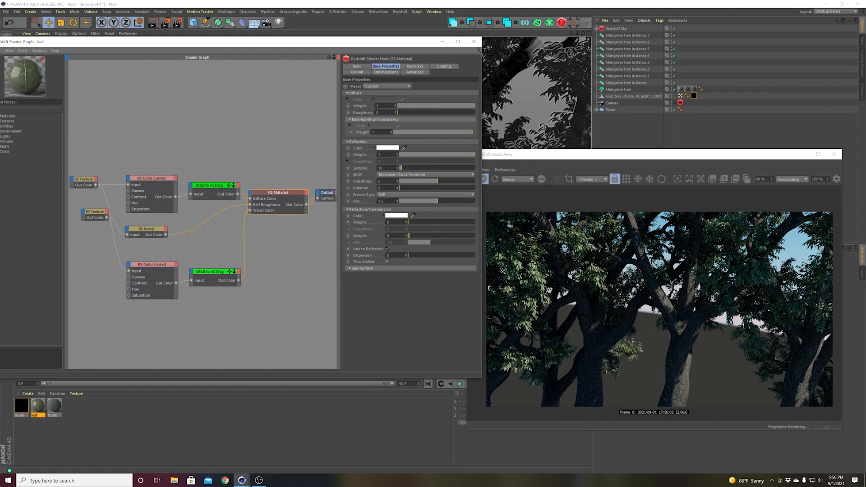
pyautogui.click(273, 143)
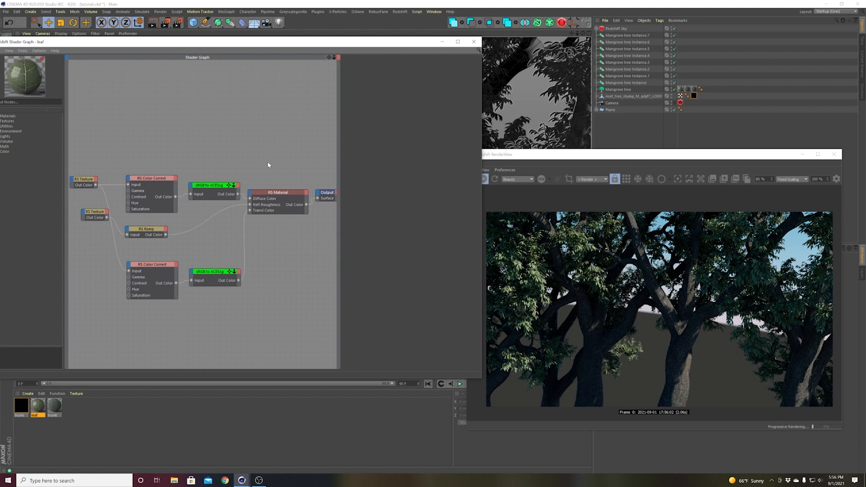
pyautogui.click(302, 435)
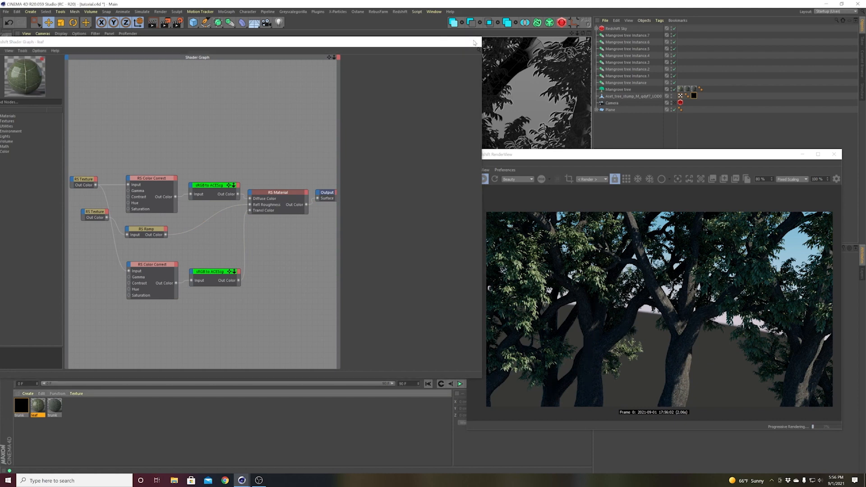
# - Look through the scene Camera and switch to the stump_explode_v2.c4d project
pyautogui.click(676, 103)
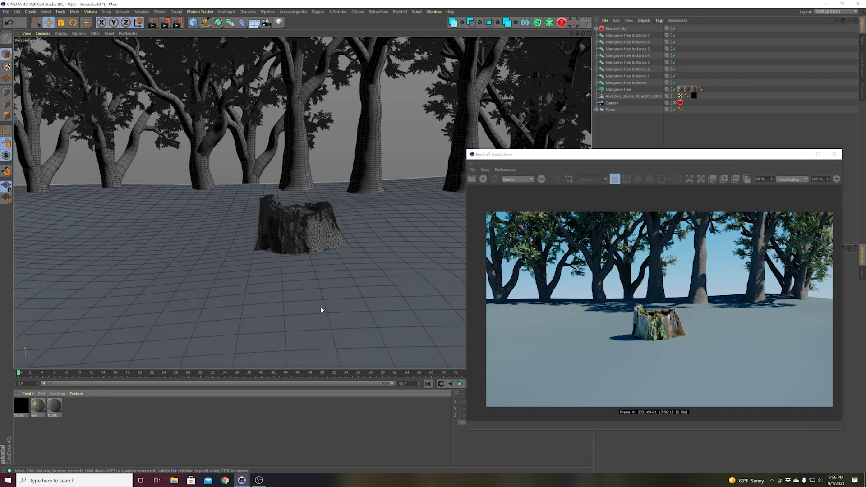
pyautogui.press('v')
pyautogui.moveTo(318, 322)
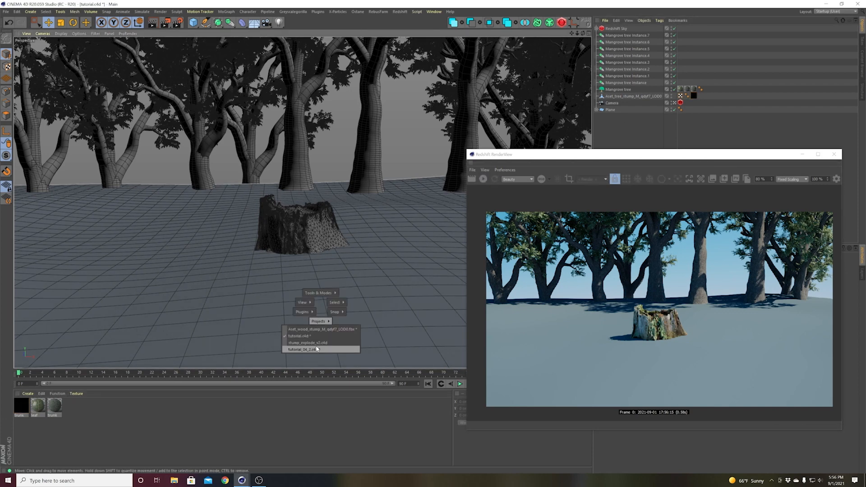
pyautogui.click(316, 343)
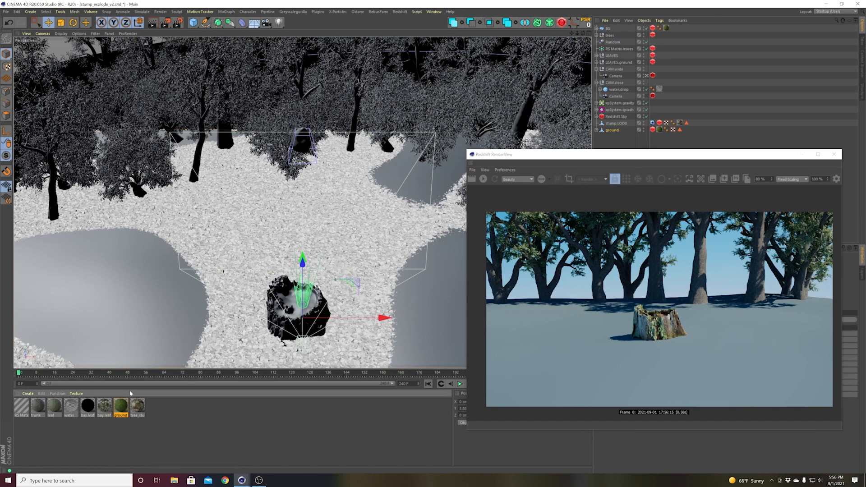
# - Examine the leaves color texture node in the ground material's shader graph, then close the graph
pyautogui.doubleClick(122, 407)
pyautogui.click(170, 116)
pyautogui.moveTo(156, 118); pyautogui.dragTo(230, 135, button='middle')
pyautogui.click(163, 168)
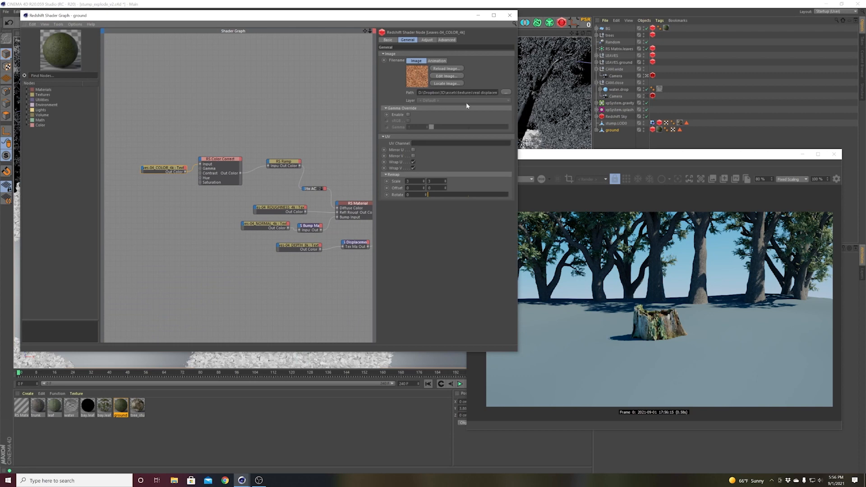
pyautogui.click(509, 16)
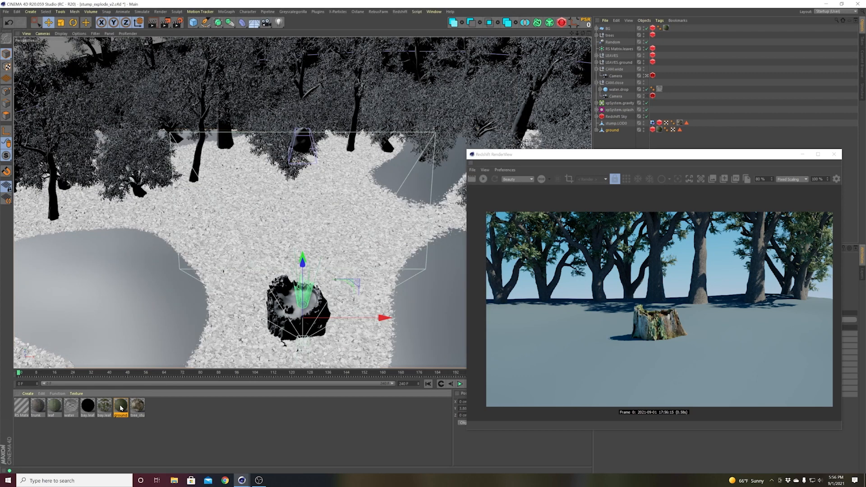
# - Copy the ground material into the tutorial.c4d project and assign it to the ground plane
pyautogui.press('v')
pyautogui.moveTo(153, 327)
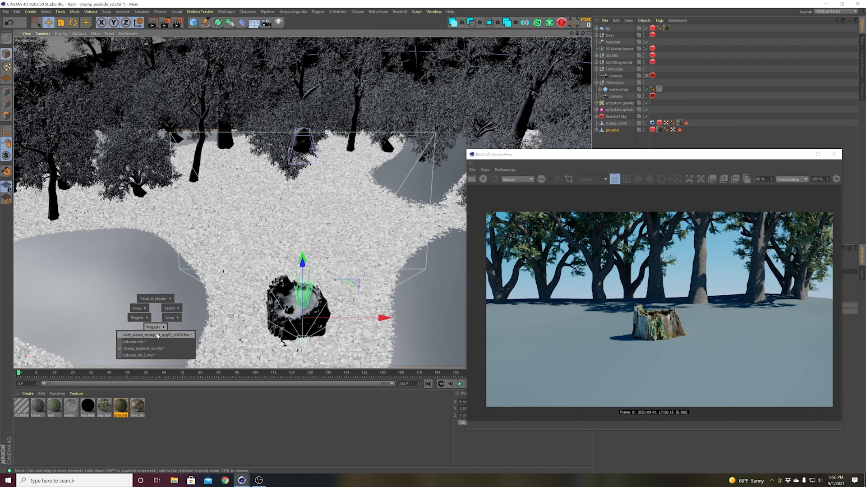
pyautogui.click(156, 342)
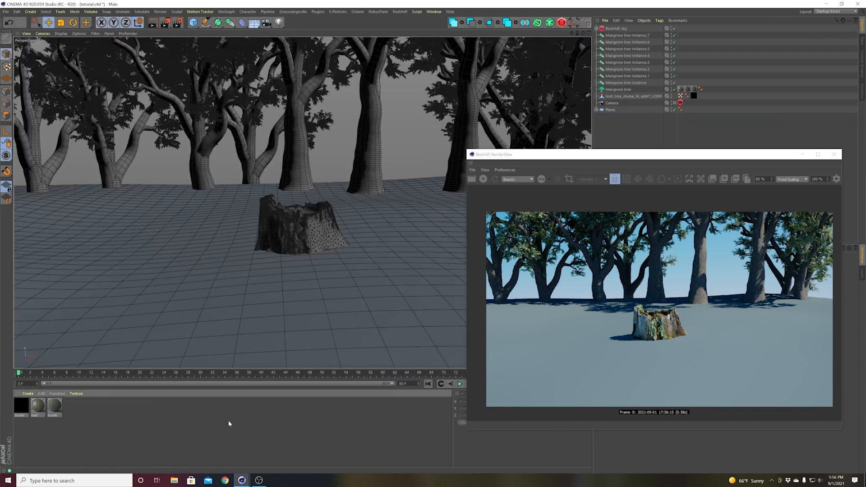
pyautogui.hotkey('ctrl', 'v')
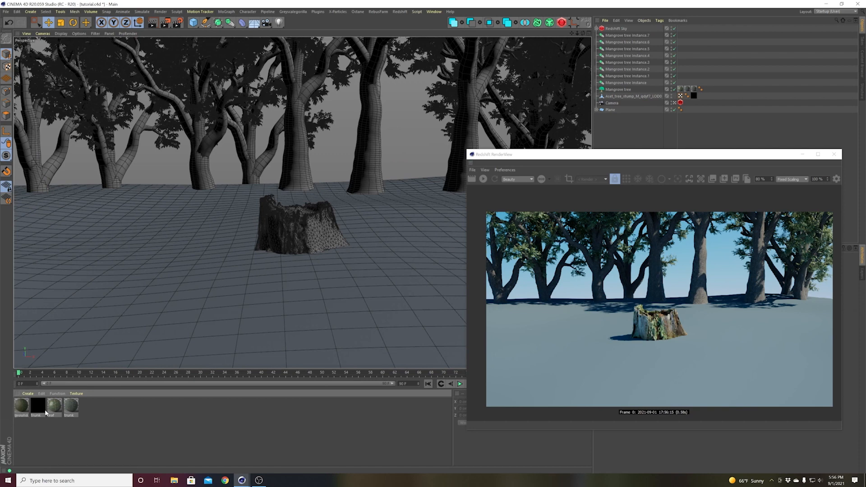
pyautogui.moveTo(21, 405); pyautogui.dragTo(139, 336)
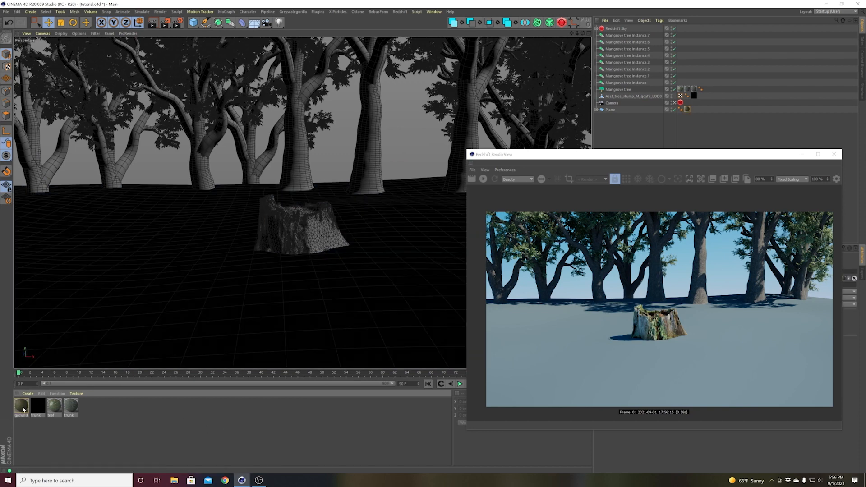
# - Open the ground material's shader graph and check the image path of its leaves color texture node
pyautogui.doubleClick(21, 405)
pyautogui.click(316, 95)
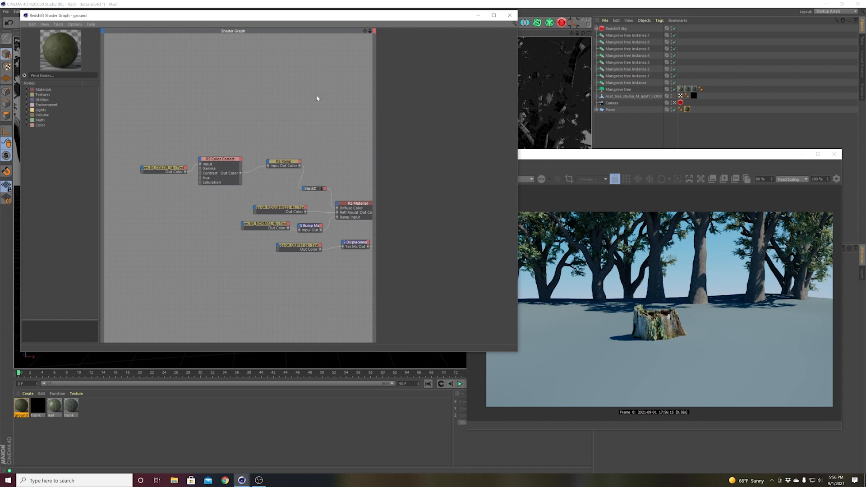
pyautogui.moveTo(316, 95); pyautogui.dragTo(254, 94, button='middle')
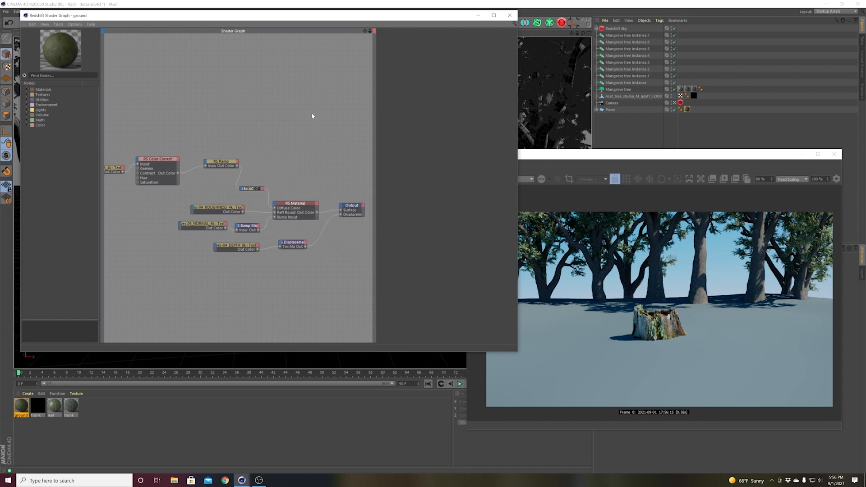
pyautogui.moveTo(311, 116); pyautogui.dragTo(319, 122, button='middle')
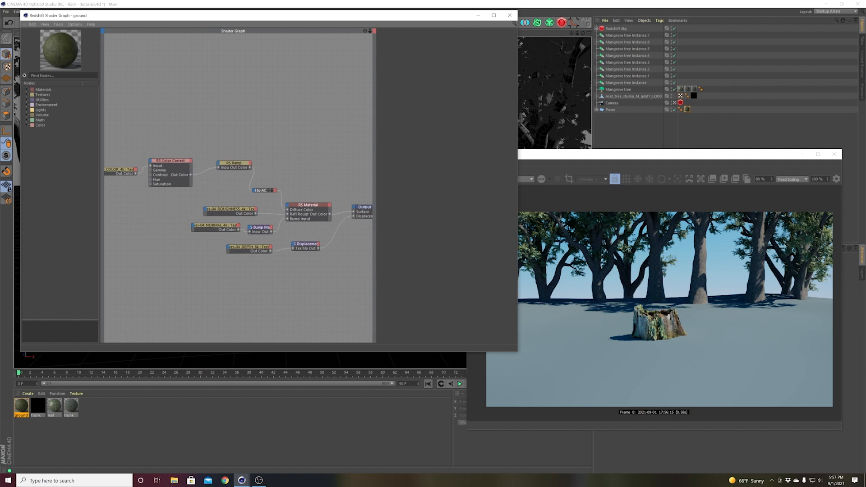
pyautogui.click(121, 170)
pyautogui.click(458, 93)
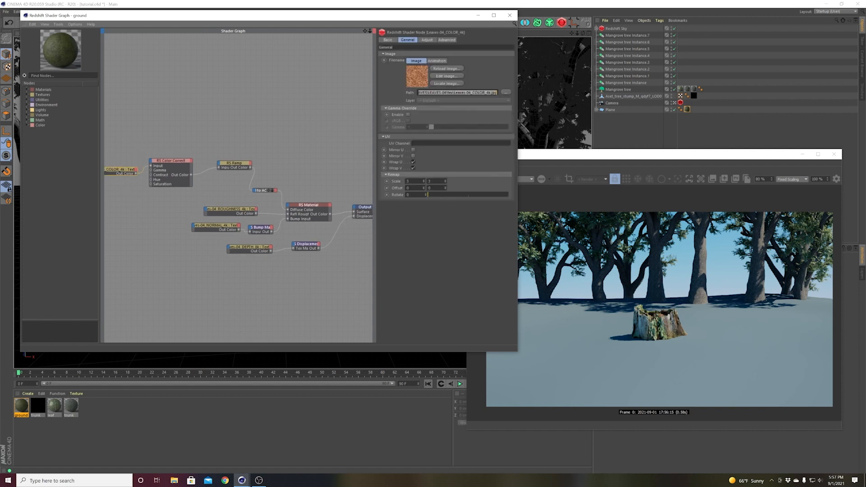
# - Start the live render in Redshift RenderView and move its window clear of the shader graph
pyautogui.click(293, 127)
pyautogui.moveTo(235, 123); pyautogui.dragTo(274, 112, button='middle')
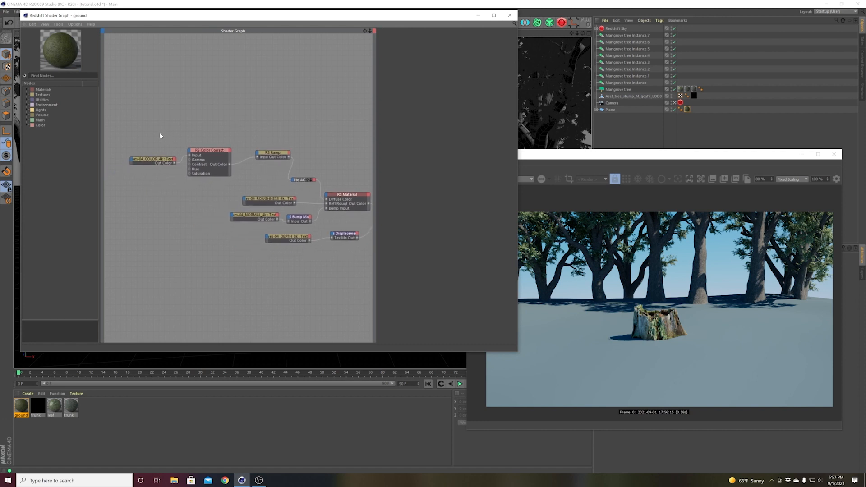
pyautogui.click(522, 156)
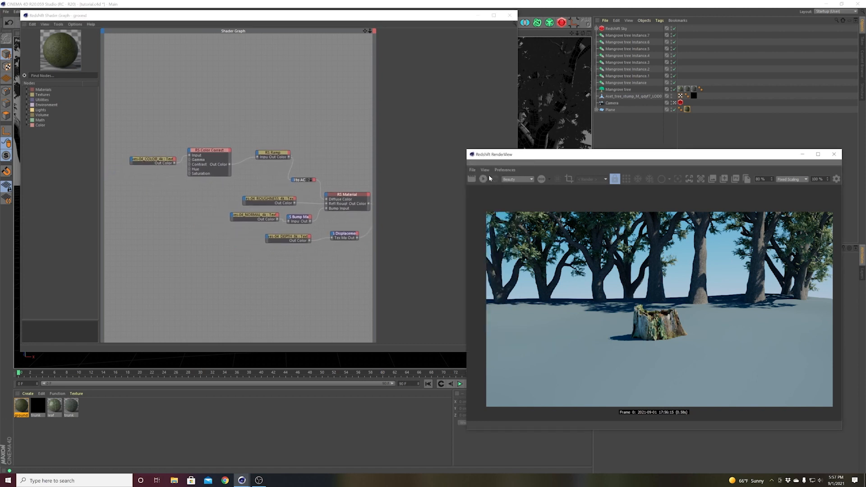
pyautogui.moveTo(522, 157); pyautogui.dragTo(561, 141)
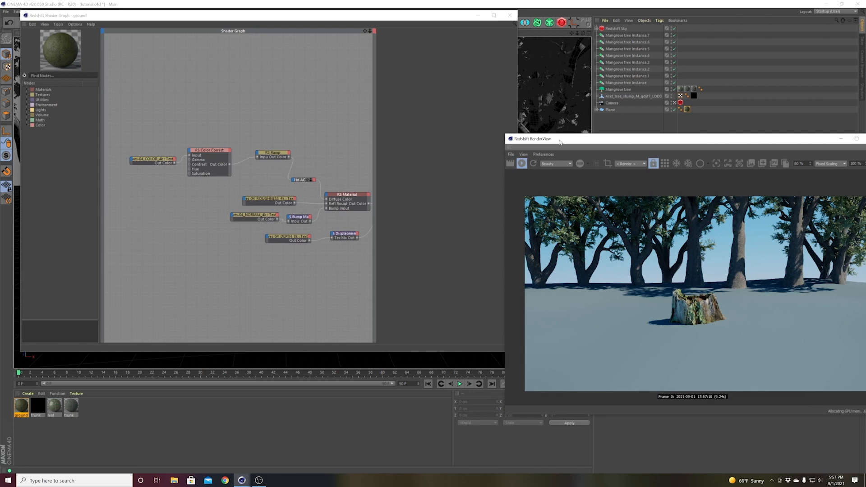
# - Move the RS Ramp node slightly closer to the RS Color Correct node and set the latter's Hue Shift to about 67
pyautogui.click(151, 160)
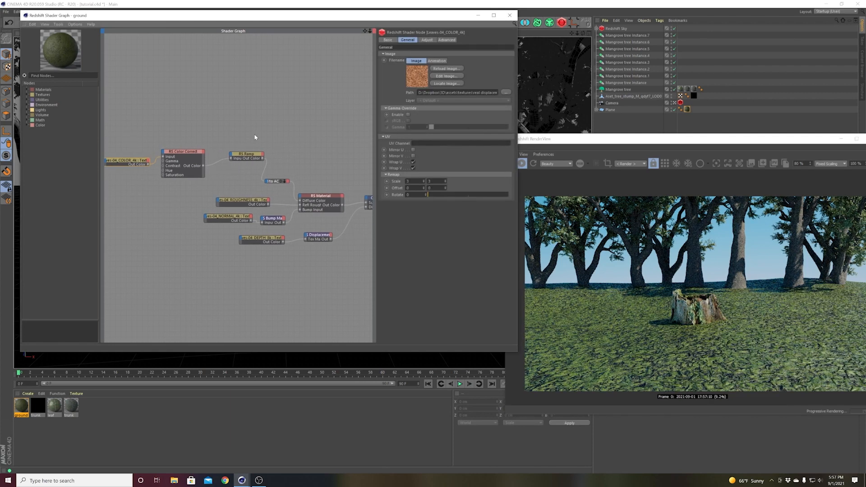
pyautogui.click(181, 164)
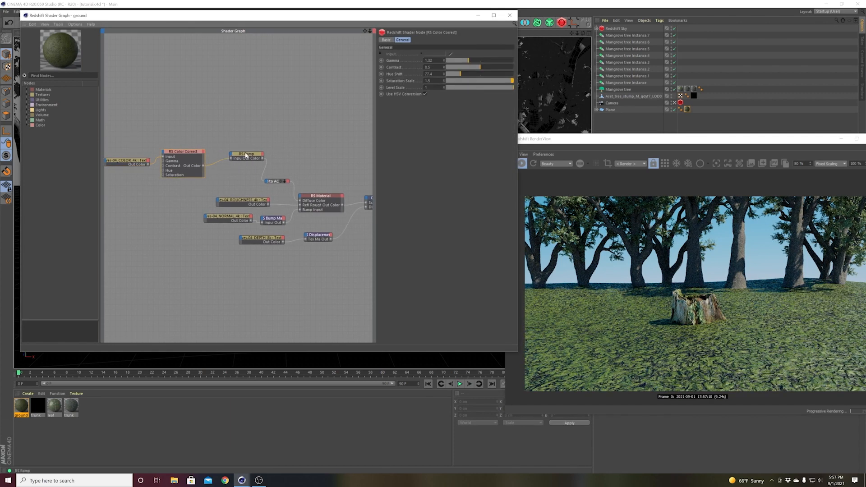
pyautogui.moveTo(233, 153); pyautogui.dragTo(227, 155)
pyautogui.click(183, 155)
pyautogui.moveTo(453, 75); pyautogui.dragTo(458, 76)
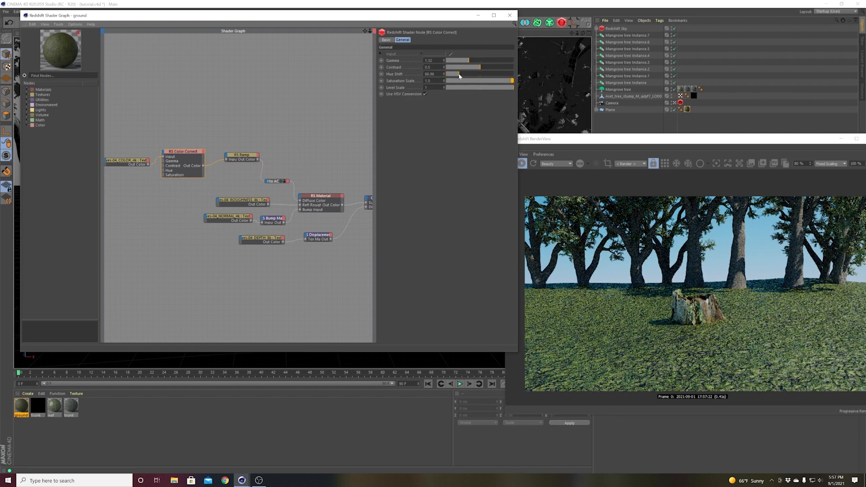
# - Review the settings of the ground material's RS Ramp, roughness texture and depth texture nodes
pyautogui.click(247, 157)
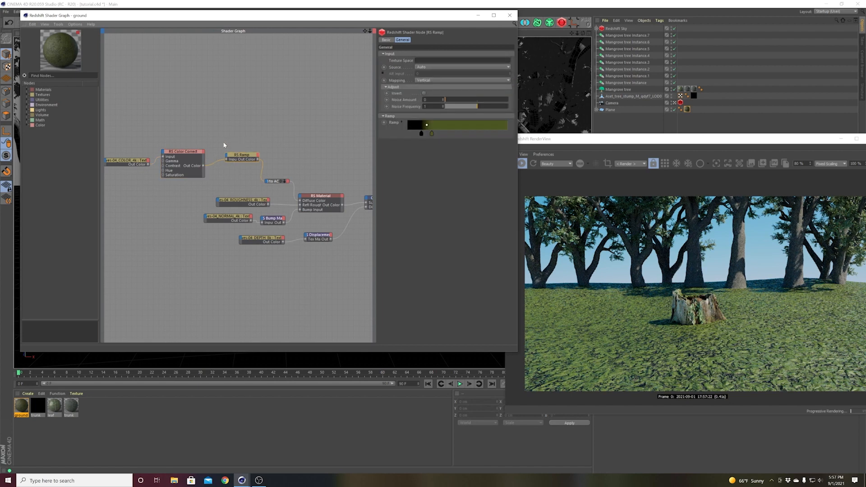
pyautogui.click(244, 201)
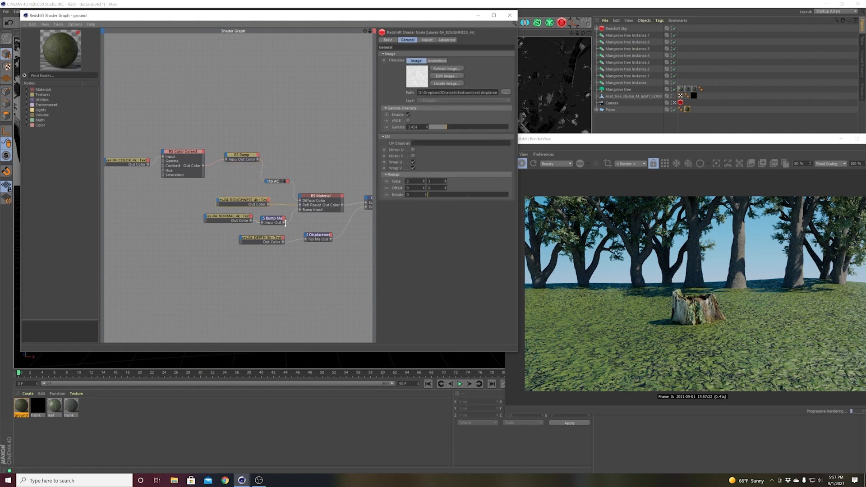
pyautogui.click(288, 249)
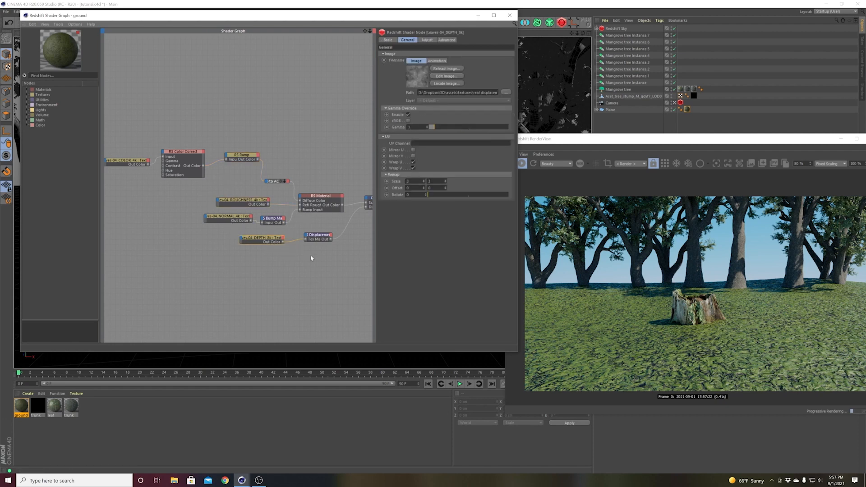
# - Move the live render window clear of the object list and add a Redshift Object tag to the ground plane
pyautogui.moveTo(351, 230); pyautogui.dragTo(329, 237, button='middle')
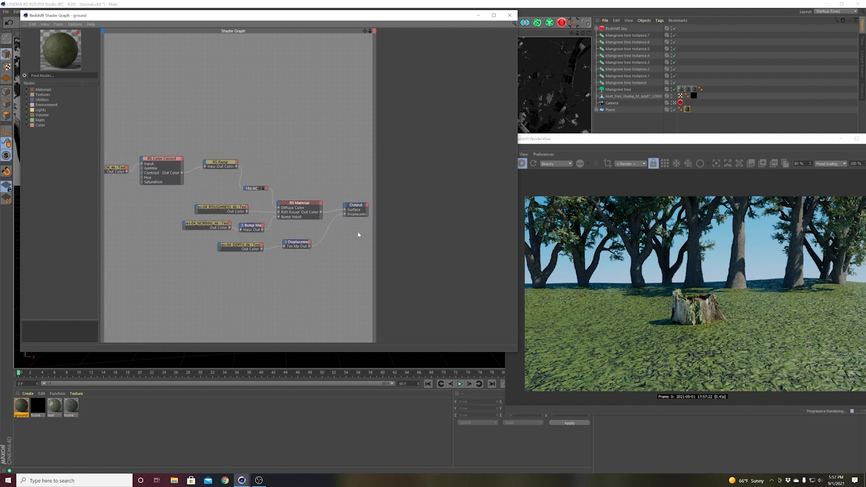
pyautogui.click(587, 147)
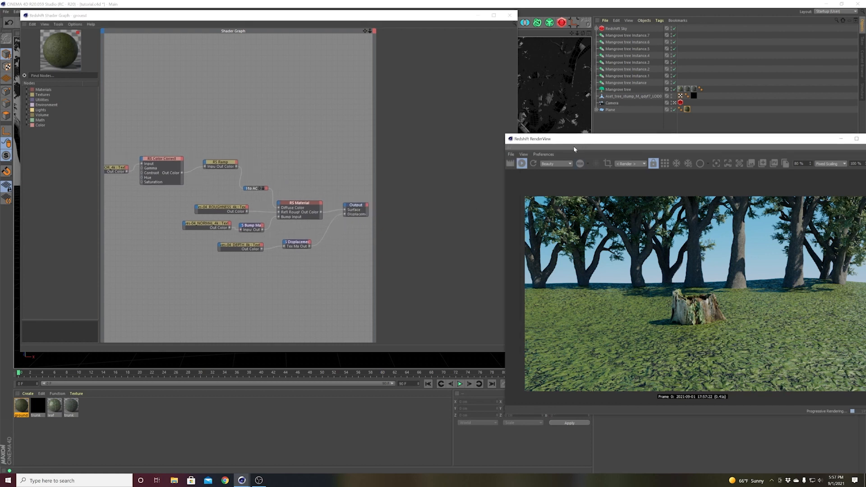
pyautogui.moveTo(576, 144); pyautogui.dragTo(243, 155)
pyautogui.rightClick(608, 110)
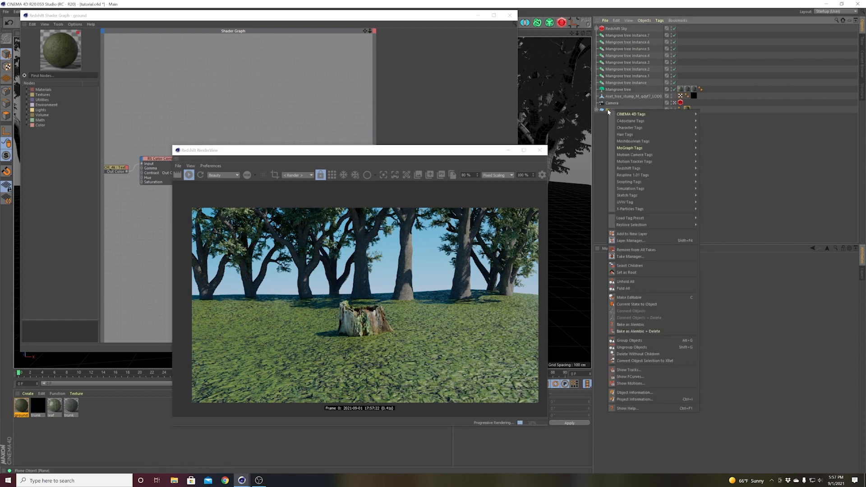
pyautogui.moveTo(640, 170)
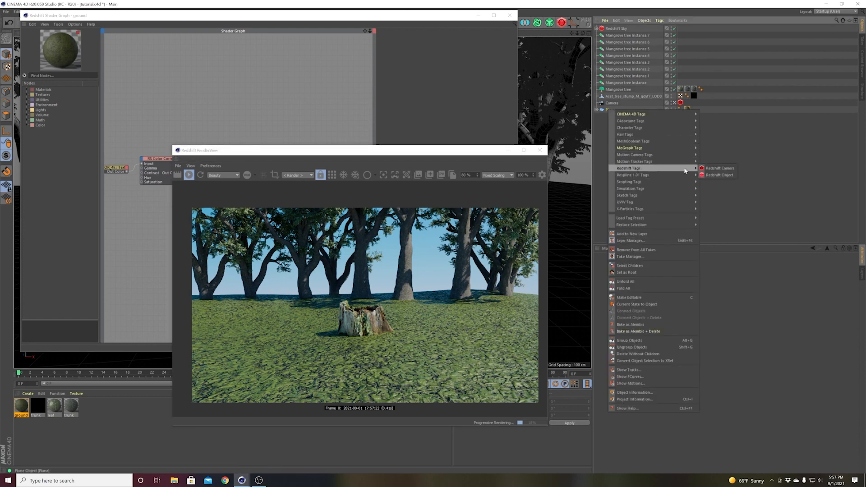
pyautogui.click(719, 175)
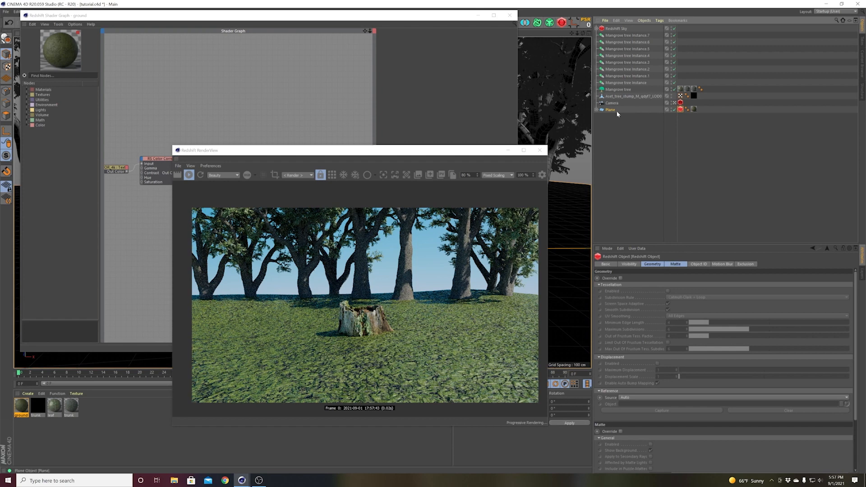
# - Override the plane tag's geometry settings, enabling tessellation and displacement with a maximum displacement of 10
pyautogui.click(621, 279)
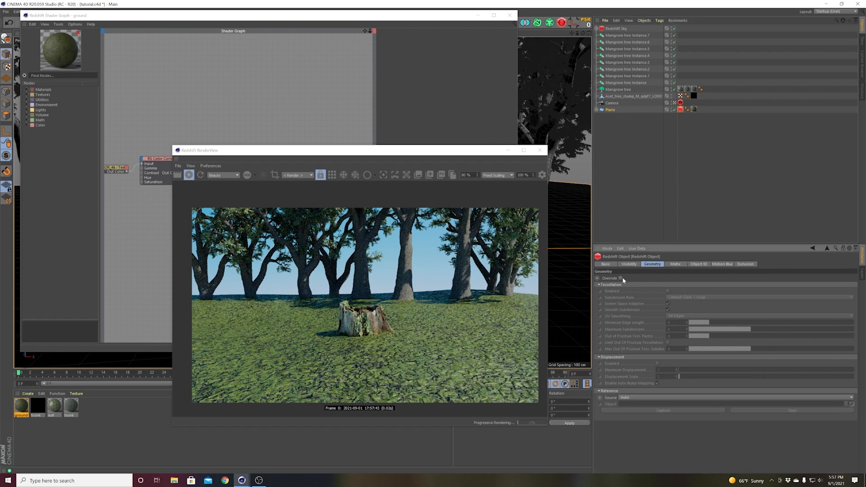
pyautogui.click(668, 291)
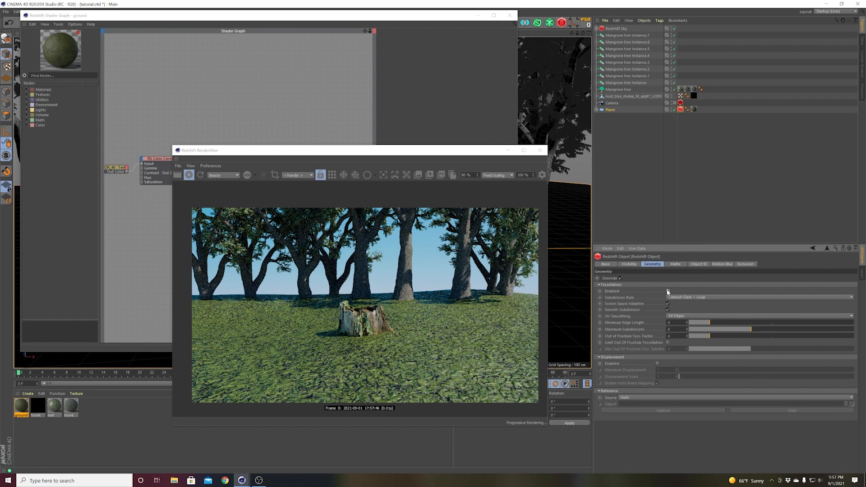
pyautogui.click(657, 363)
pyautogui.write('10')
pyautogui.press('Return')
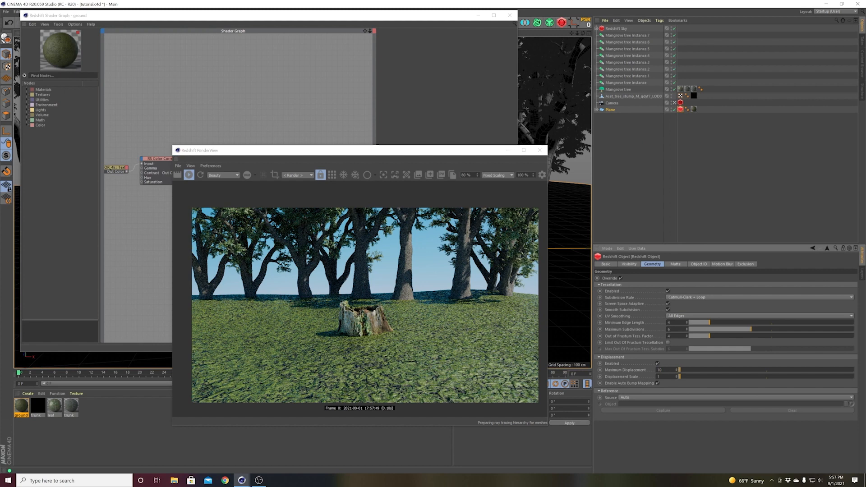
# - Test a displacement scale of 2 on the plane's Redshift Object tag, and set it to 10
pyautogui.click(658, 376)
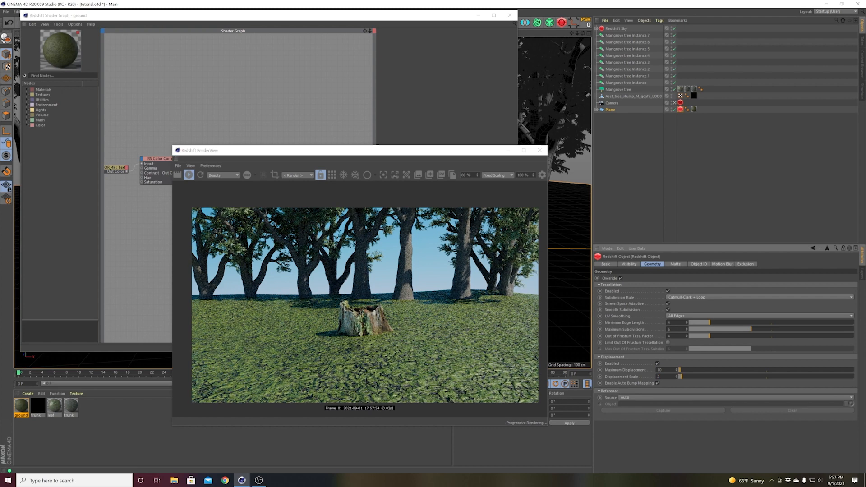
pyautogui.doubleClick(659, 377)
pyautogui.write('10')
pyautogui.press('Return')
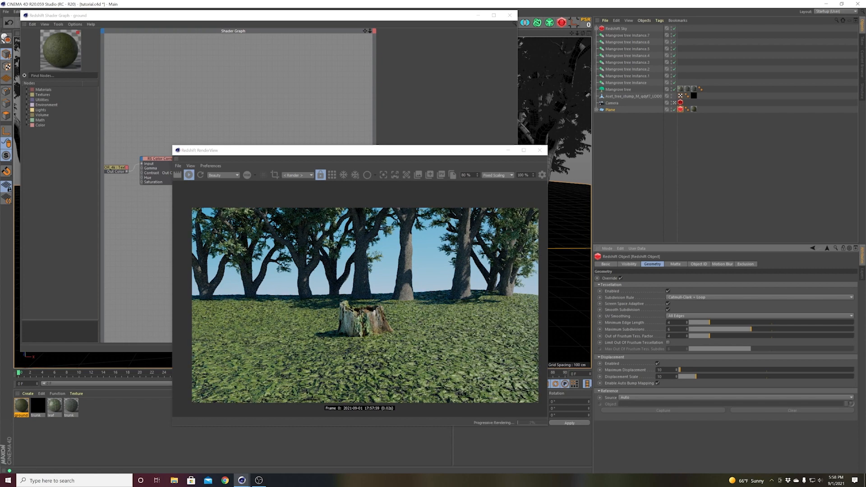
# - Move the live render window aside to uncover the ground shader graph and save the project
pyautogui.moveTo(373, 152); pyautogui.dragTo(586, 119)
pyautogui.click(290, 139)
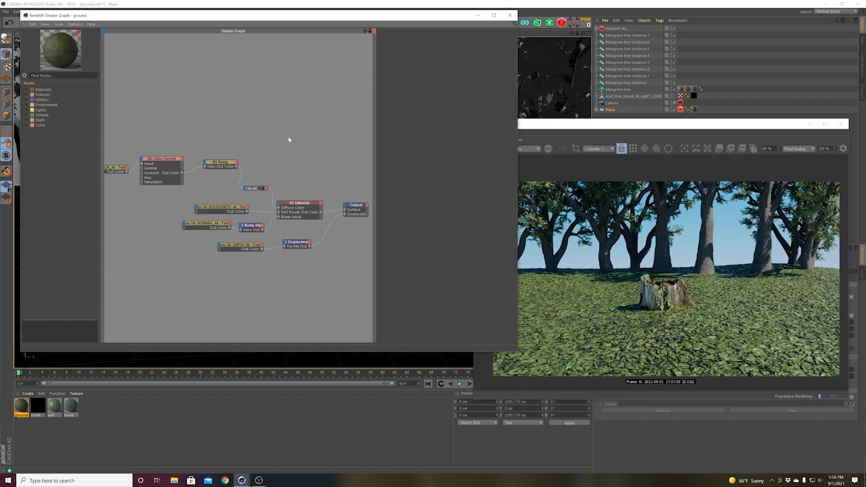
pyautogui.moveTo(250, 136)
pyautogui.mouseDown(button='middle')
pyautogui.moveTo(248, 143)
pyautogui.moveTo(259, 143)
pyautogui.mouseUp(button='middle')
pyautogui.hotkey('ctrl', 's')
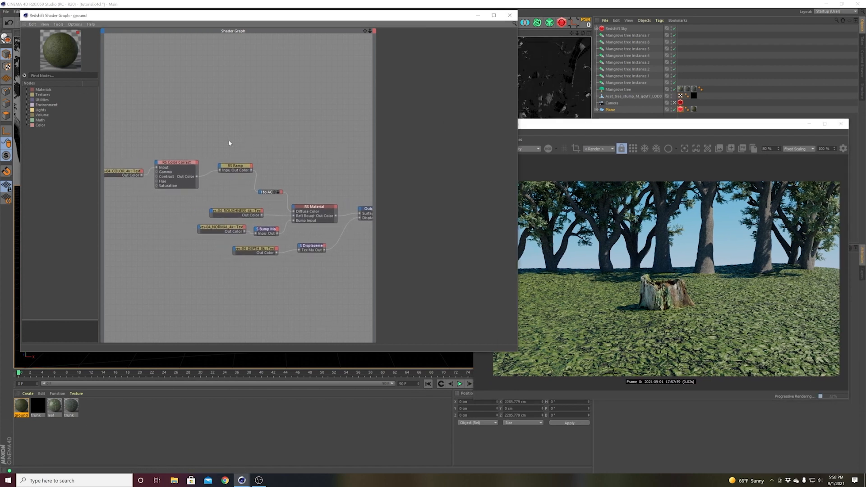
pyautogui.moveTo(169, 144); pyautogui.dragTo(190, 149, button='middle')
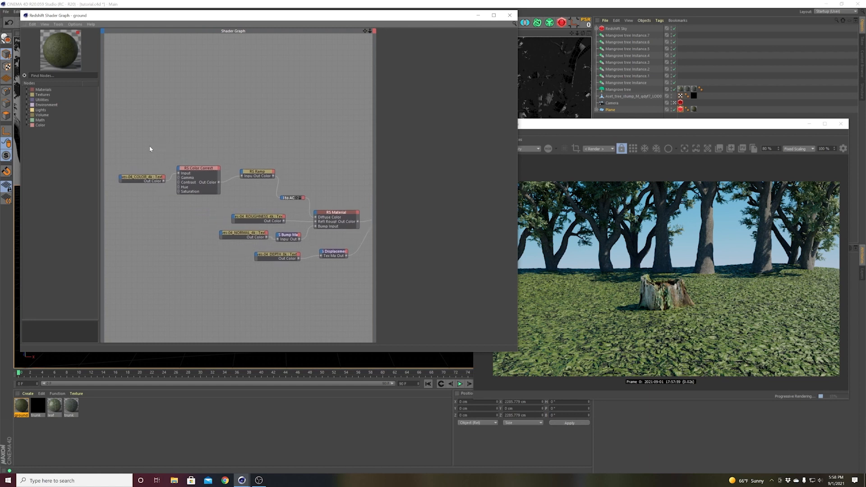
# - Review the settings of the ground material's RS Color Correct and RS Ramp nodes
pyautogui.click(204, 181)
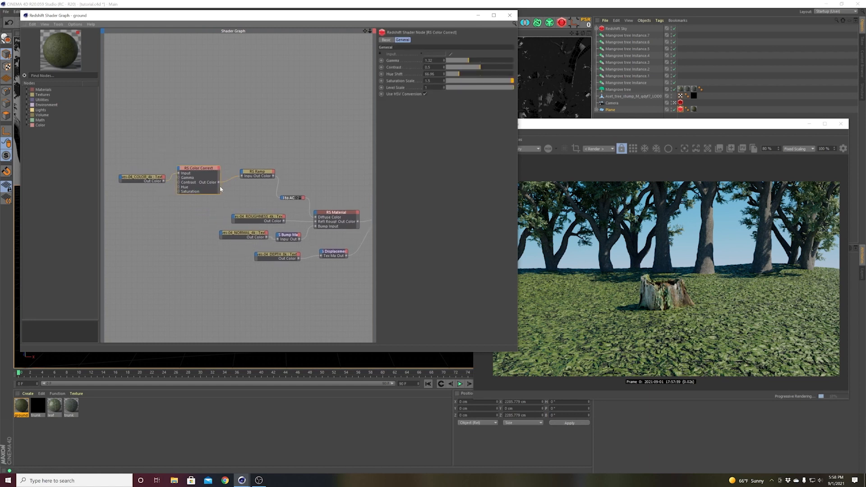
pyautogui.rightClick(281, 196)
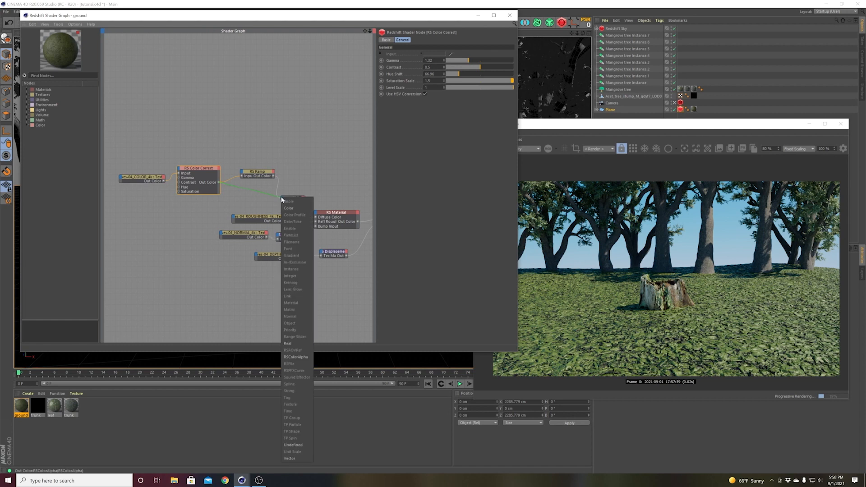
pyautogui.click(300, 171)
pyautogui.click(300, 172)
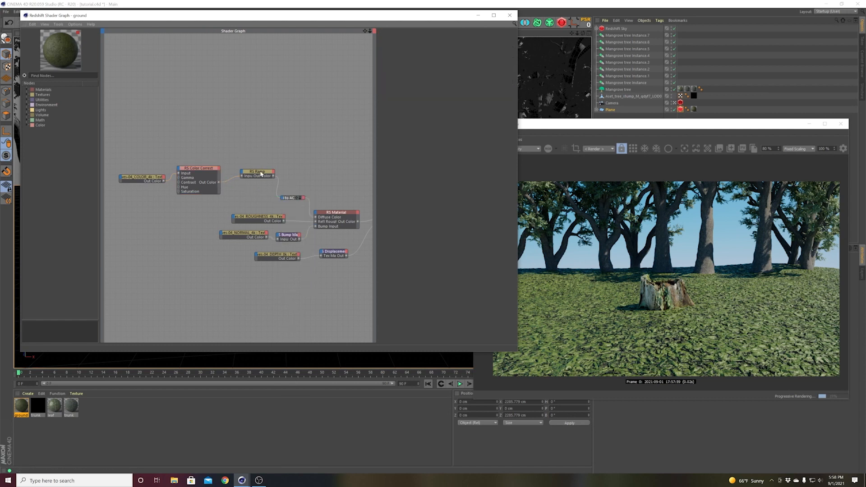
pyautogui.moveTo(261, 174); pyautogui.dragTo(257, 176)
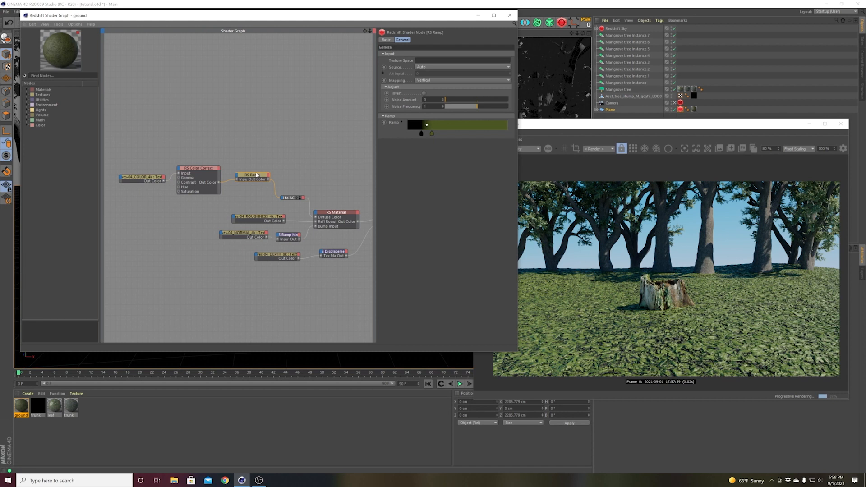
pyautogui.moveTo(230, 152); pyautogui.dragTo(249, 198)
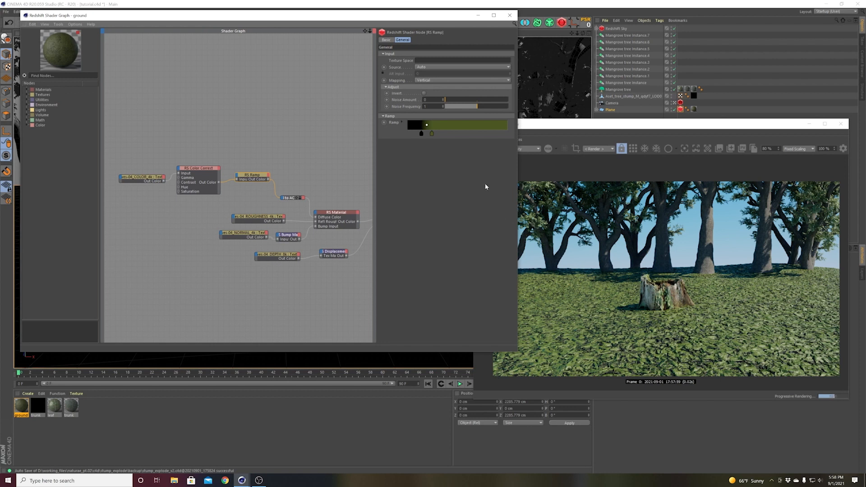
# - Recolor the RS Ramp's green knot to a bright pink
pyautogui.doubleClick(430, 133)
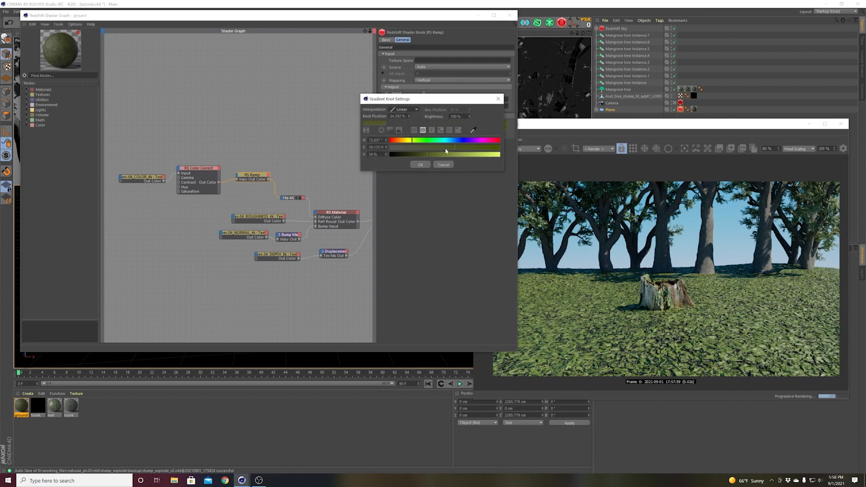
pyautogui.click(482, 140)
pyautogui.click(488, 154)
pyautogui.click(420, 164)
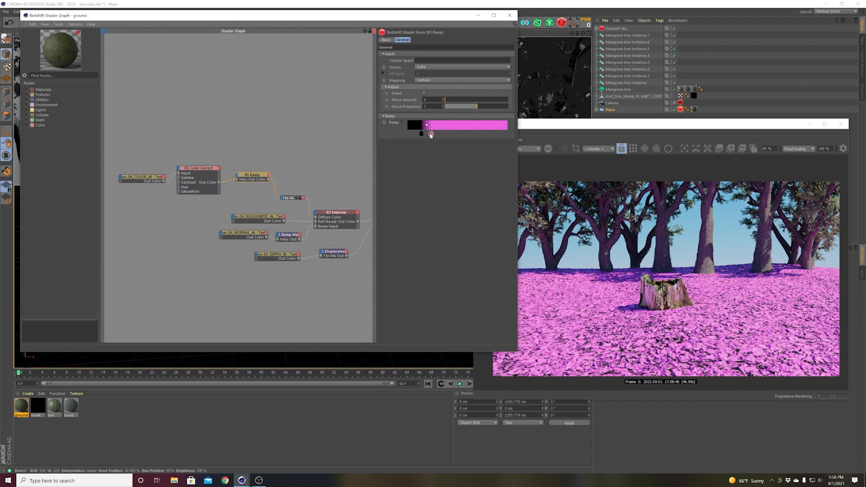
# - Add a yellow knot with a hue of about 50° to the RS Ramp and shift the yellow and pink knots further along the gradient
pyautogui.click(431, 133)
pyautogui.moveTo(431, 134); pyautogui.dragTo(429, 134)
pyautogui.doubleClick(428, 134)
pyautogui.click(405, 141)
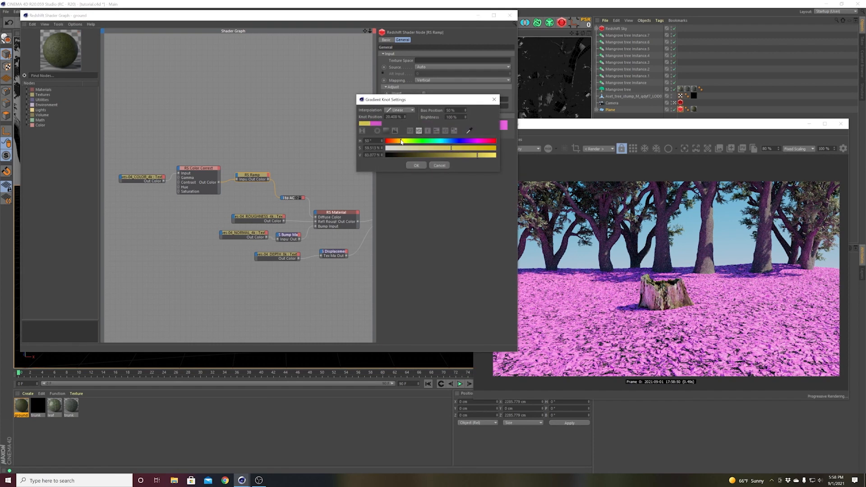
pyautogui.click(418, 165)
pyautogui.moveTo(432, 134)
pyautogui.mouseDown()
pyautogui.moveTo(477, 134)
pyautogui.moveTo(446, 139)
pyautogui.mouseUp()
pyautogui.click(429, 134)
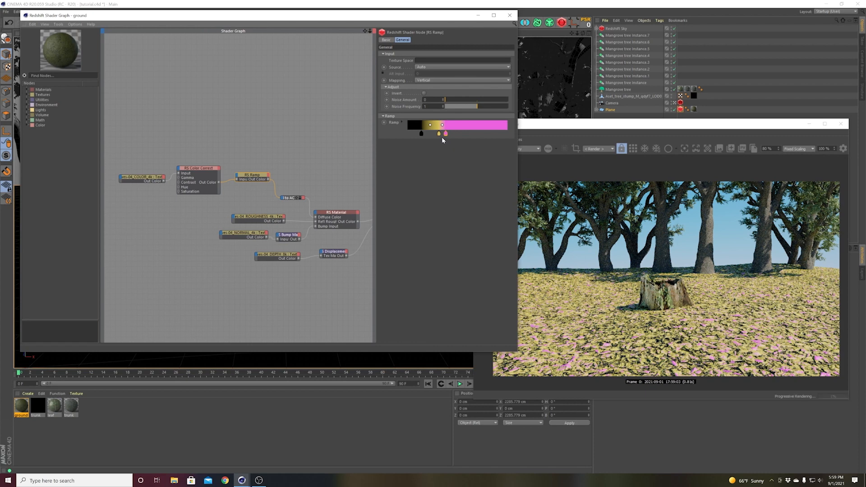
# - Undo the RS Ramp's trial pink and yellow color changes and the node's repositioning
pyautogui.hotkey('ctrl', 'z')
pyautogui.hotkey('ctrl', 'z')
pyautogui.hotkey('ctrl', 'z')
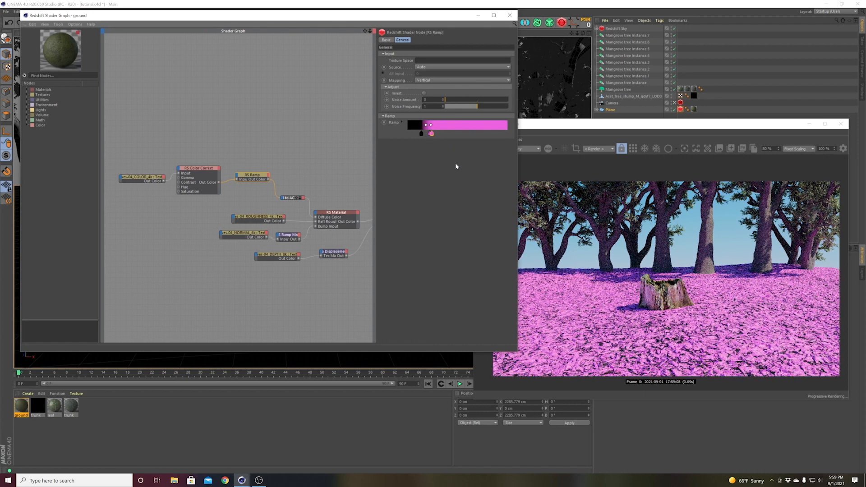
pyautogui.hotkey('ctrl', 'z')
pyautogui.hotkey('ctrl', 'z')
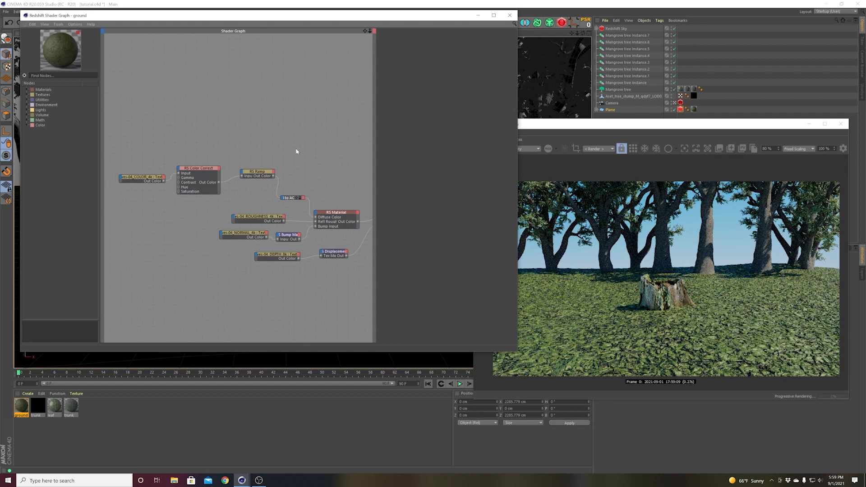
pyautogui.scroll(1, 297, 151)
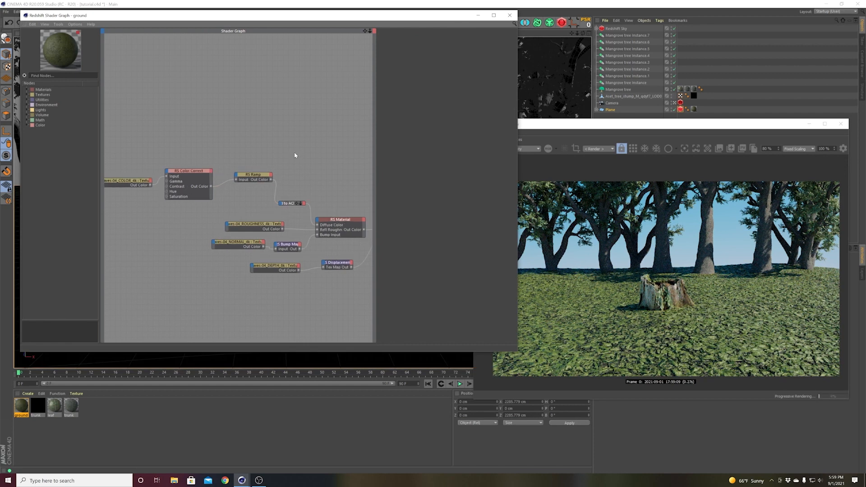
pyautogui.scroll(-1, 297, 152)
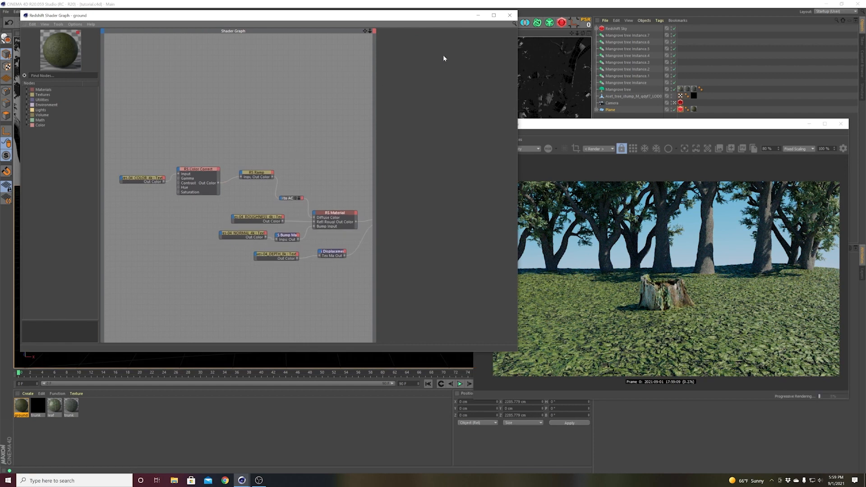
# - Close the ground shader graph, stop the live render and move its window off the viewport
pyautogui.click(510, 15)
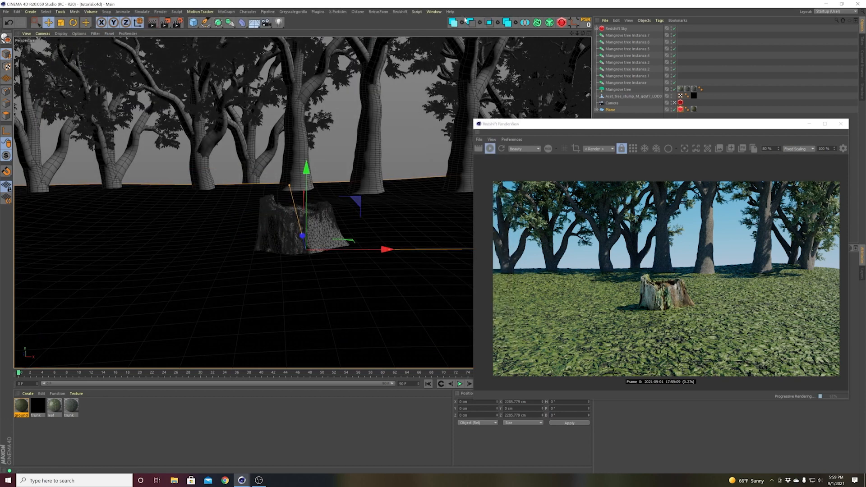
pyautogui.click(493, 152)
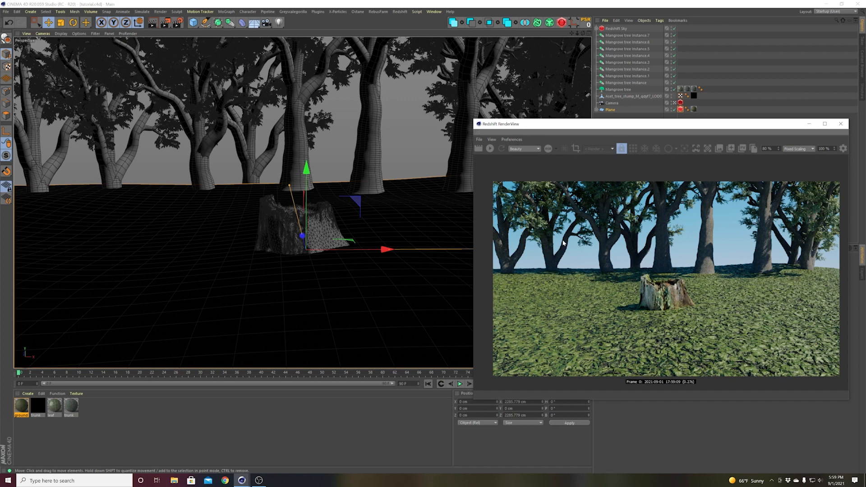
pyautogui.moveTo(539, 128); pyautogui.dragTo(514, 120)
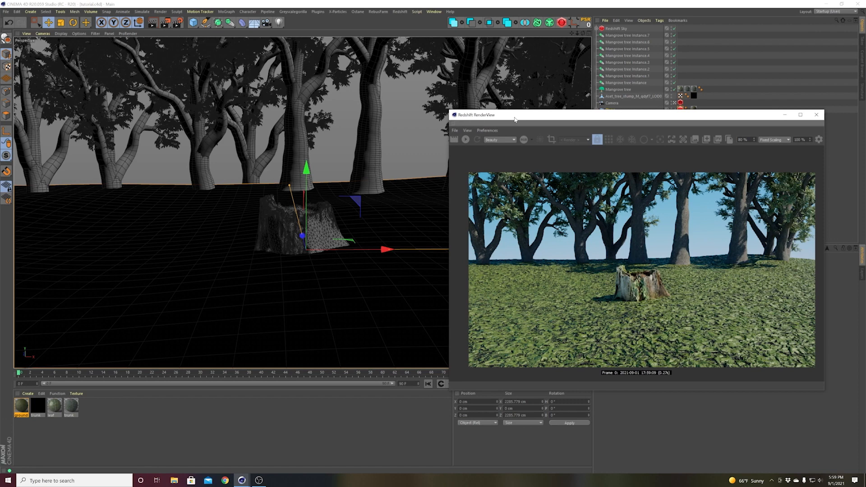
pyautogui.moveTo(465, 117); pyautogui.dragTo(865, 137)
# - Deselect the ground plane, save the forest project and create a new empty project
pyautogui.click(615, 219)
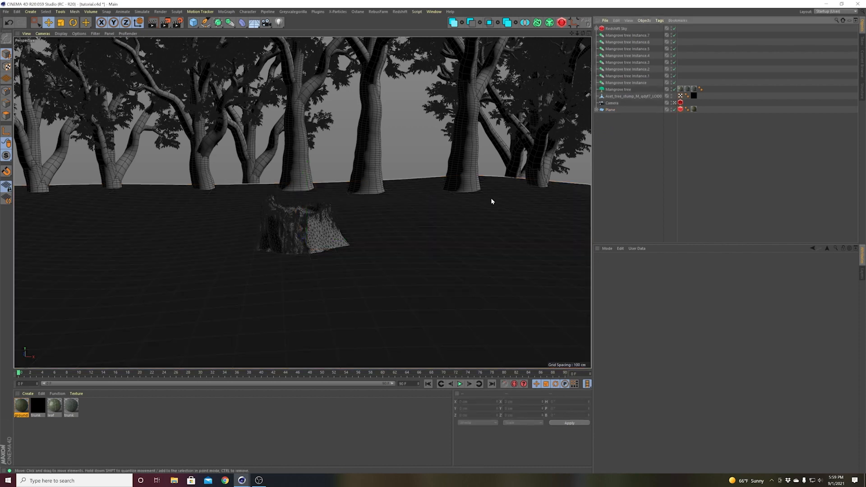
pyautogui.hotkey('ctrl', 's')
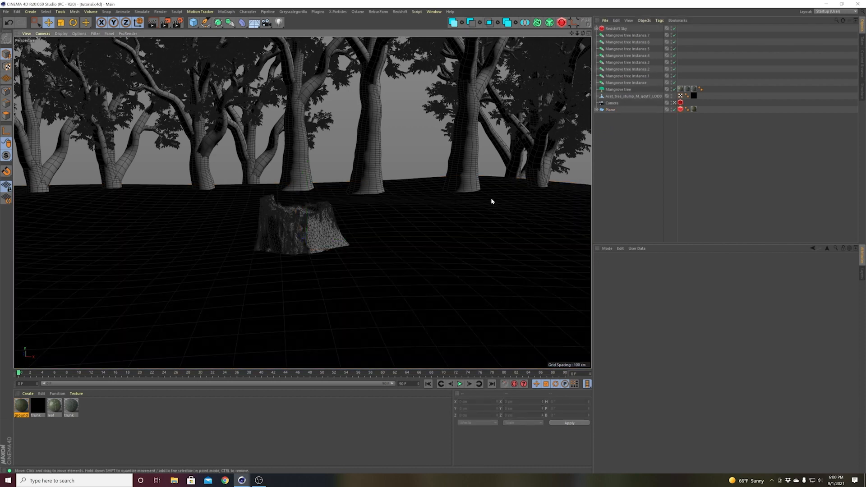
pyautogui.hotkey('ctrl', 'n')
# - Add a plane primitive to the empty scene in place of a trial cube, and deselect it
pyautogui.click(194, 22)
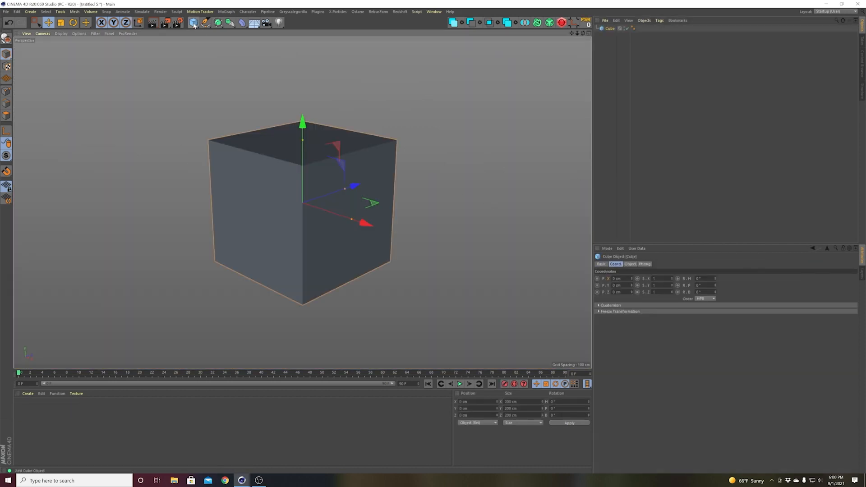
pyautogui.press('Delete')
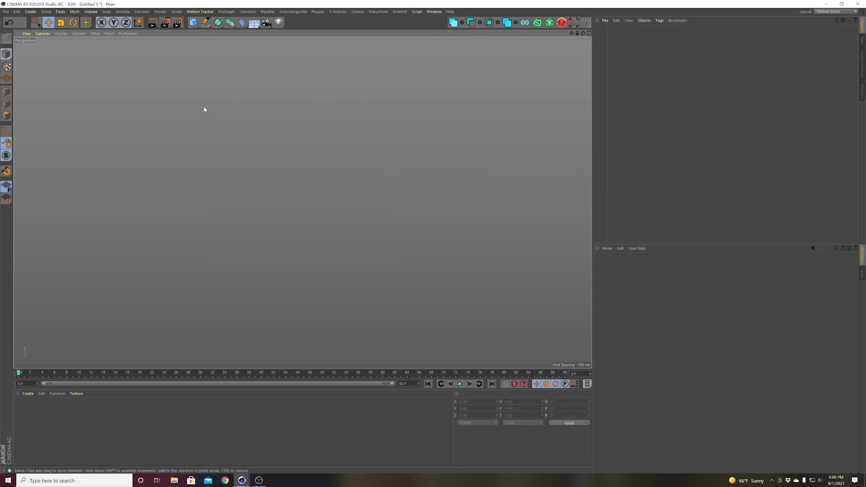
pyautogui.moveTo(193, 22); pyautogui.dragTo(252, 45)
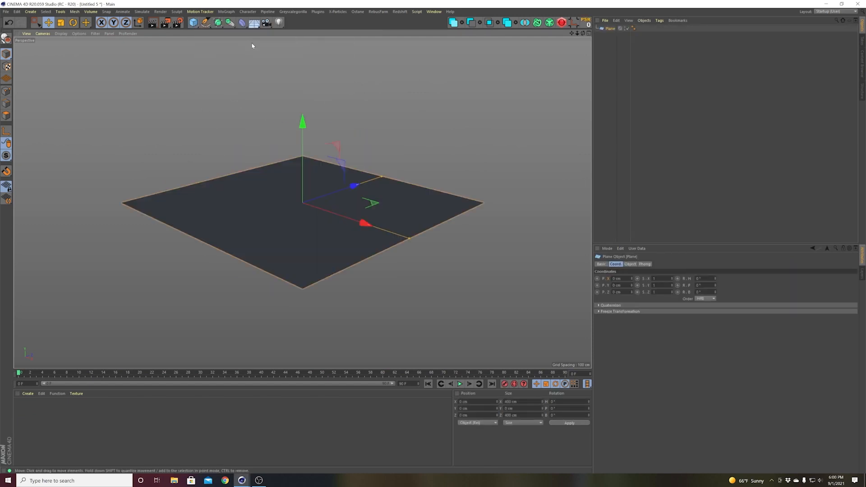
pyautogui.keyDown('alt'); pyautogui.moveTo(284, 235); pyautogui.dragTo(316, 232); pyautogui.keyUp('alt')
pyautogui.click(404, 104)
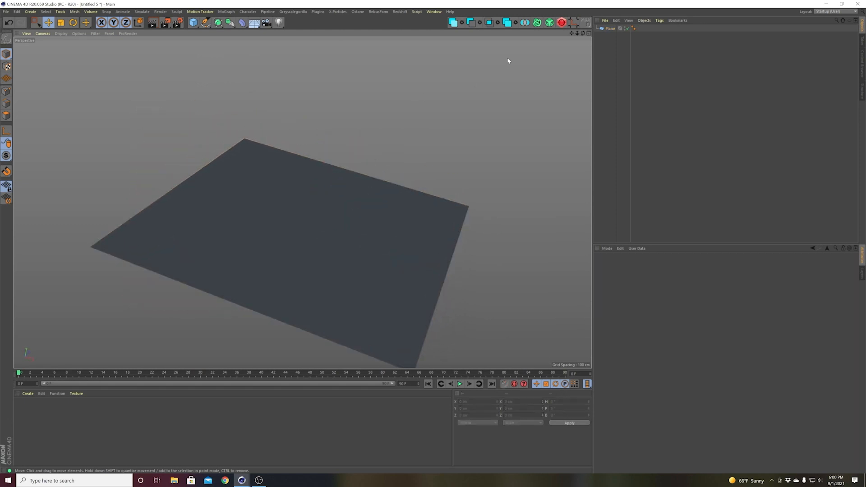
# - Create a Redshift material, open its shader graph, and shift the RS Material and Output nodes aside to make room for textures
pyautogui.click(562, 23)
pyautogui.click(88, 426)
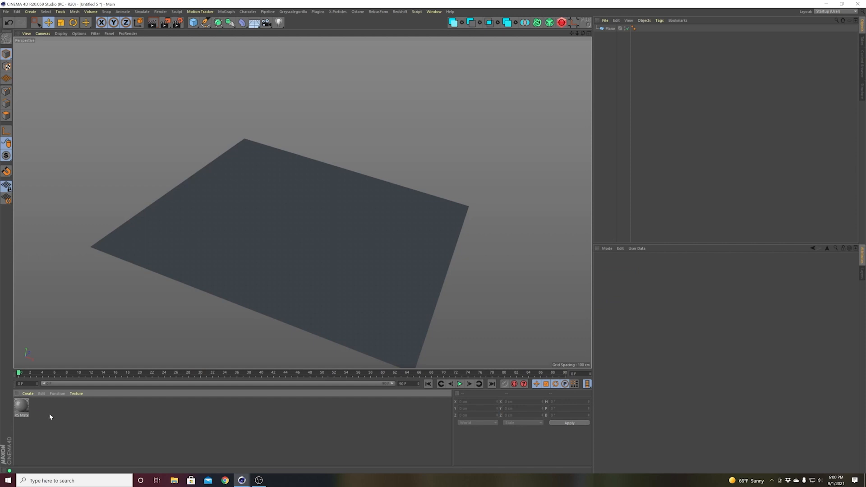
pyautogui.doubleClick(21, 406)
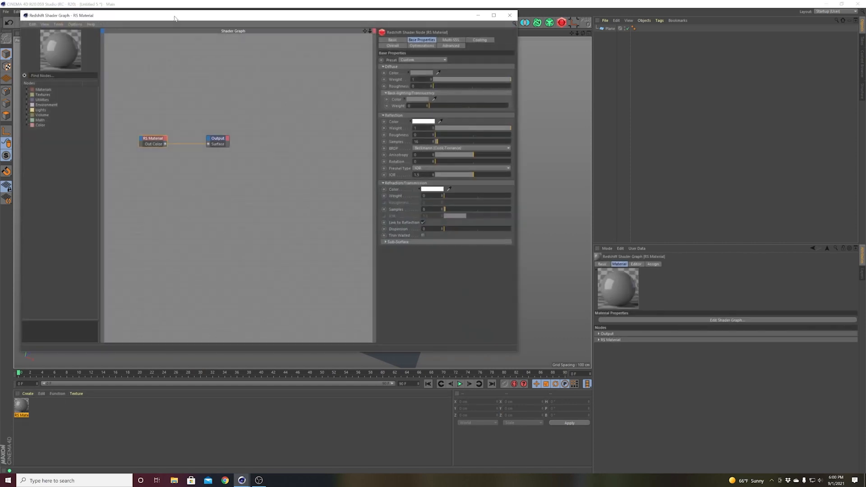
pyautogui.moveTo(174, 17); pyautogui.dragTo(328, 52)
pyautogui.moveTo(296, 167); pyautogui.dragTo(363, 215)
pyautogui.moveTo(309, 177); pyautogui.dragTo(438, 172)
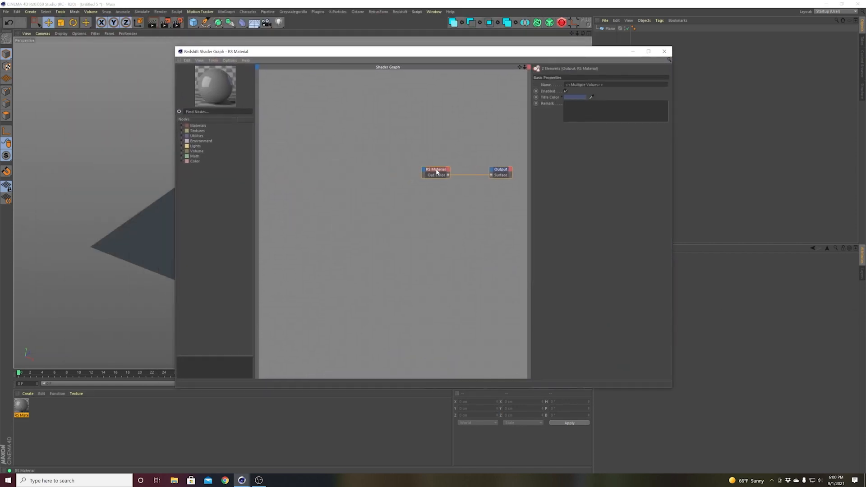
# - Browse for a texture file in the megascans bay_leaf folder and preview its albedo, AO and normal maps
pyautogui.click(381, 168)
pyautogui.hotkey('ctrl', 'o')
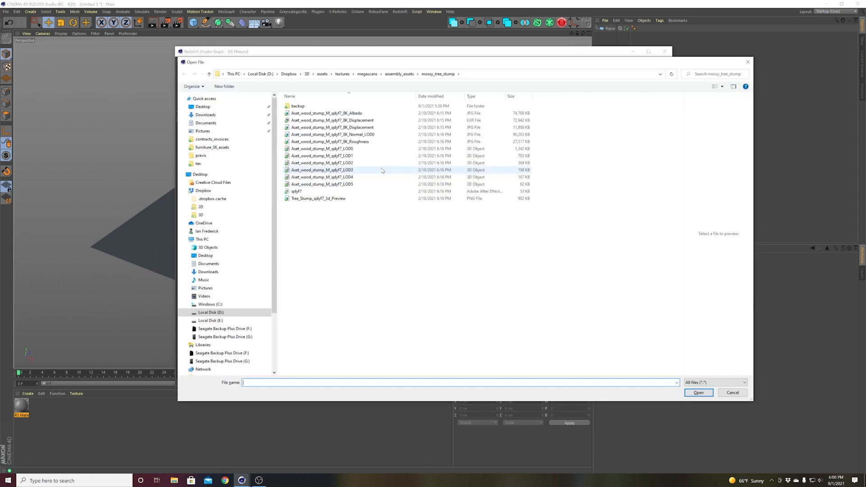
pyautogui.click(367, 76)
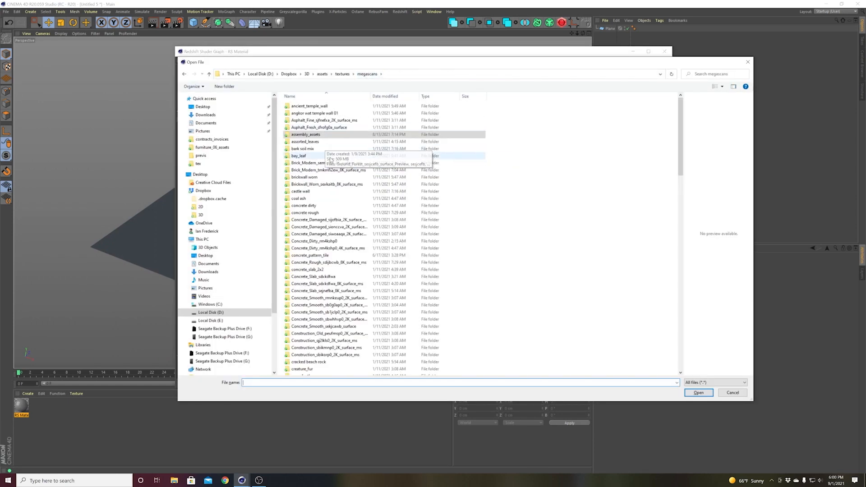
pyautogui.doubleClick(308, 156)
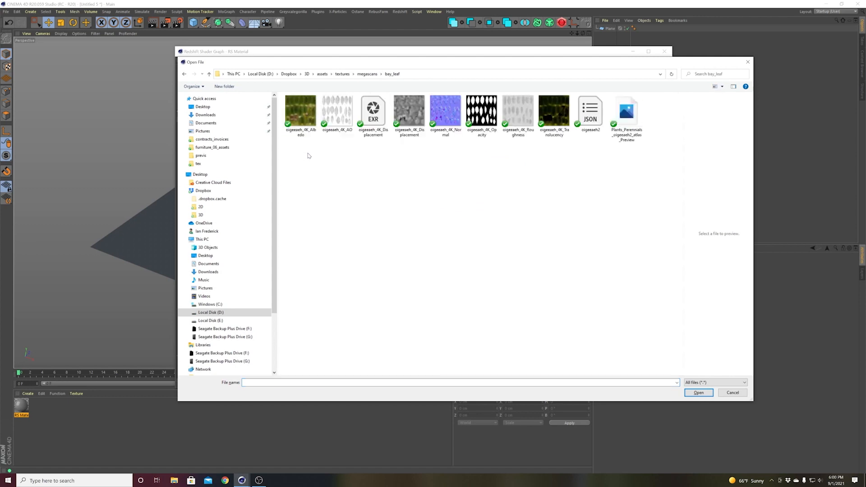
pyautogui.click(308, 123)
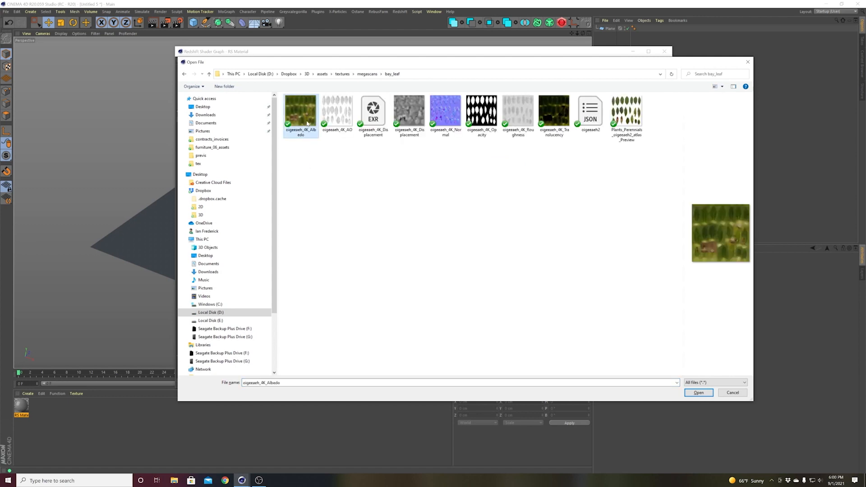
pyautogui.click(348, 117)
pyautogui.click(411, 115)
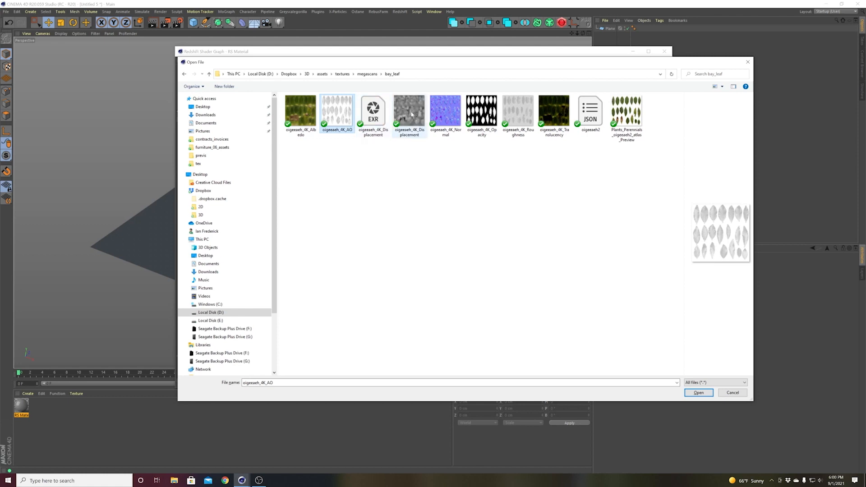
pyautogui.click(337, 116)
pyautogui.click(409, 115)
pyautogui.click(454, 116)
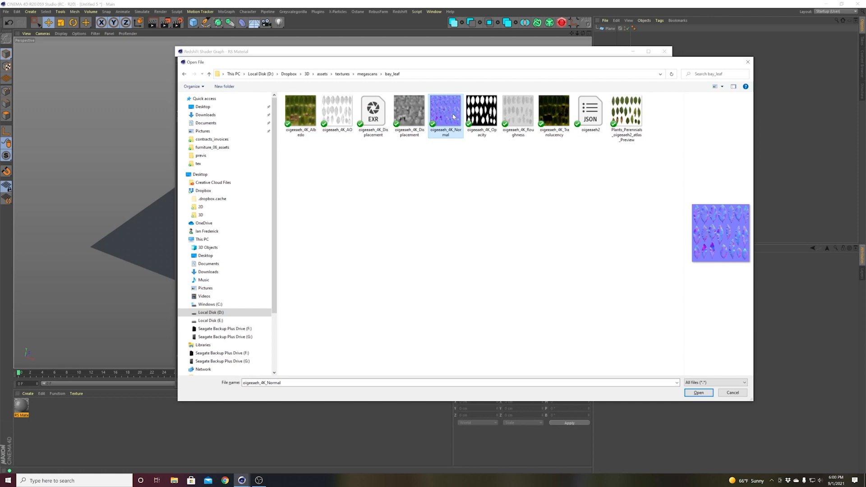
pyautogui.click(465, 180)
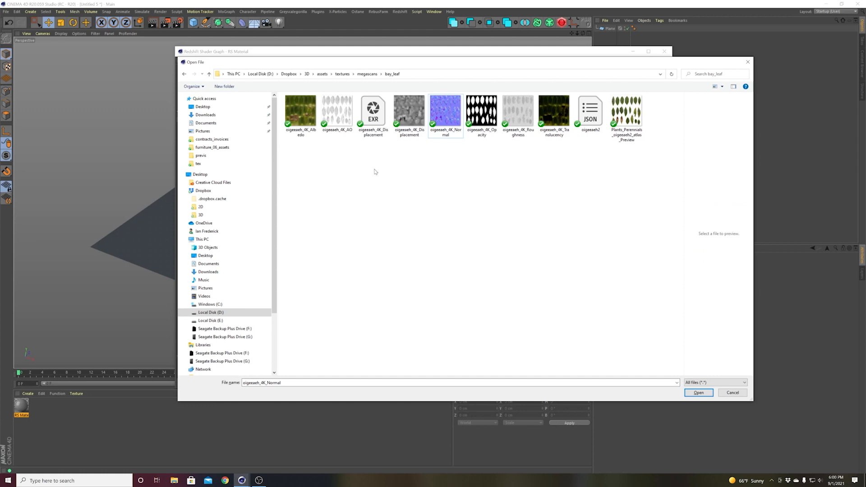
# - Load the bay leaf 4K Albedo image as a texture node and place it ahead of the RS Material node
pyautogui.doubleClick(303, 118)
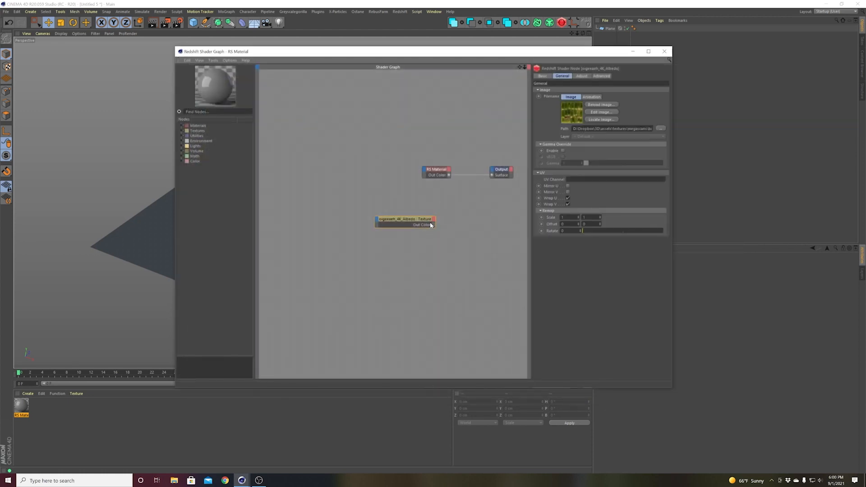
pyautogui.moveTo(396, 219); pyautogui.dragTo(330, 159)
pyautogui.click(387, 197)
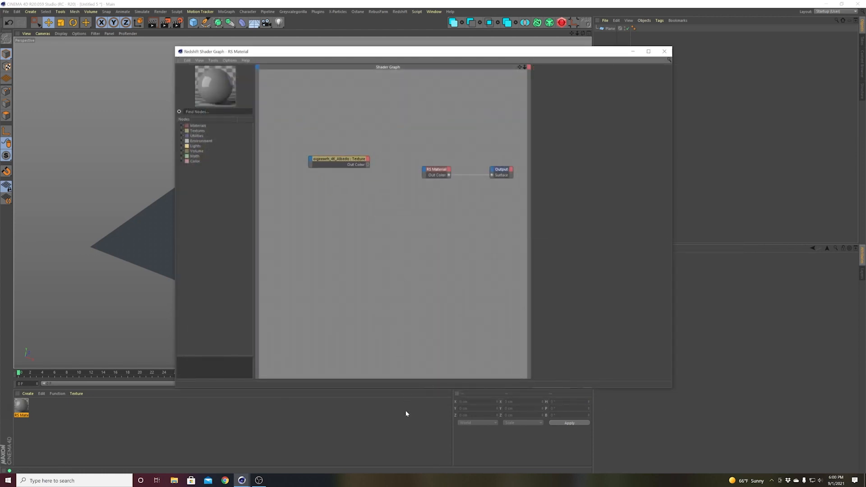
# - Add the sRGB to ACEScg conversion node from the XPresso pool to the graph and close the pool
pyautogui.hotkey('shift', 'c')
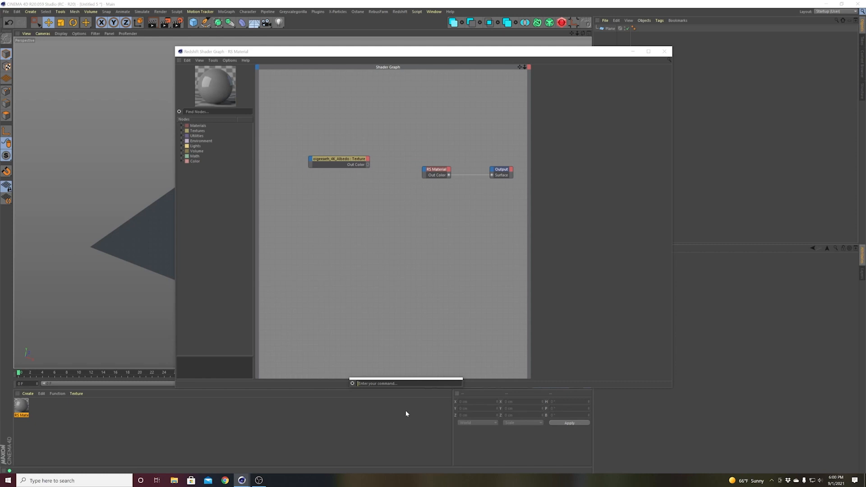
pyautogui.write('po')
pyautogui.press('Return')
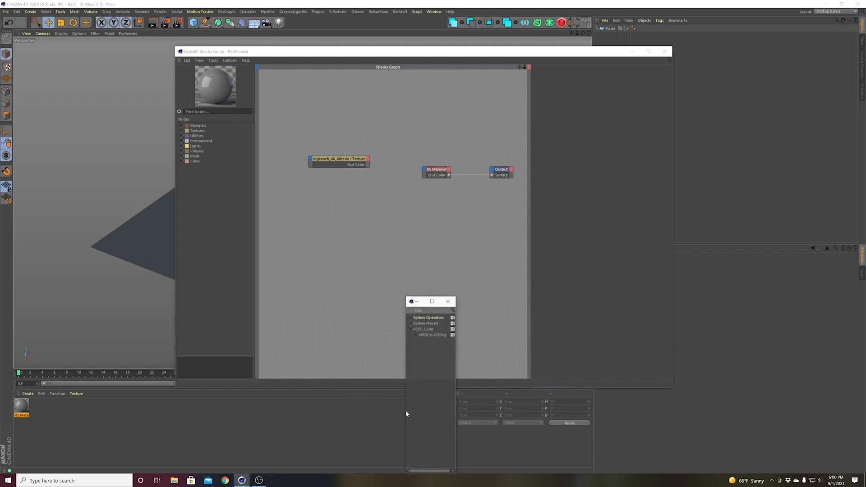
pyautogui.moveTo(425, 217); pyautogui.dragTo(425, 205)
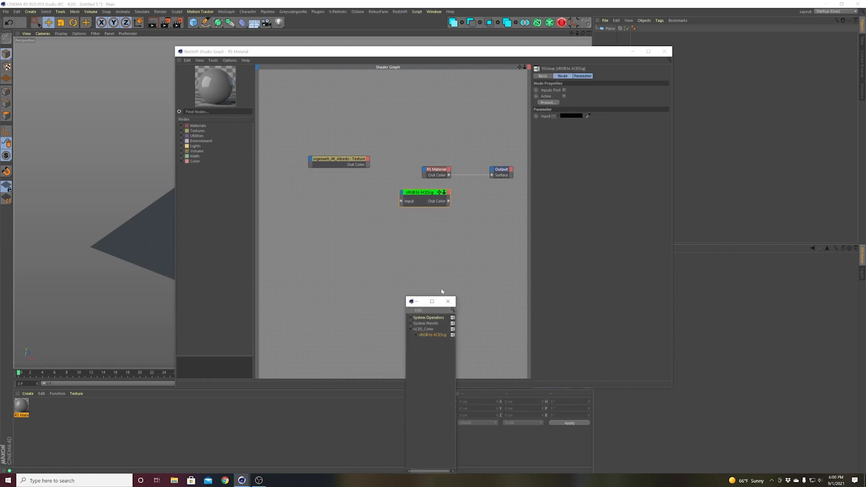
pyautogui.click(448, 301)
# - Add an RS Color Correct node and place it near the sRGB to ACEScg node
pyautogui.doubleClick(385, 234)
pyautogui.write('colo')
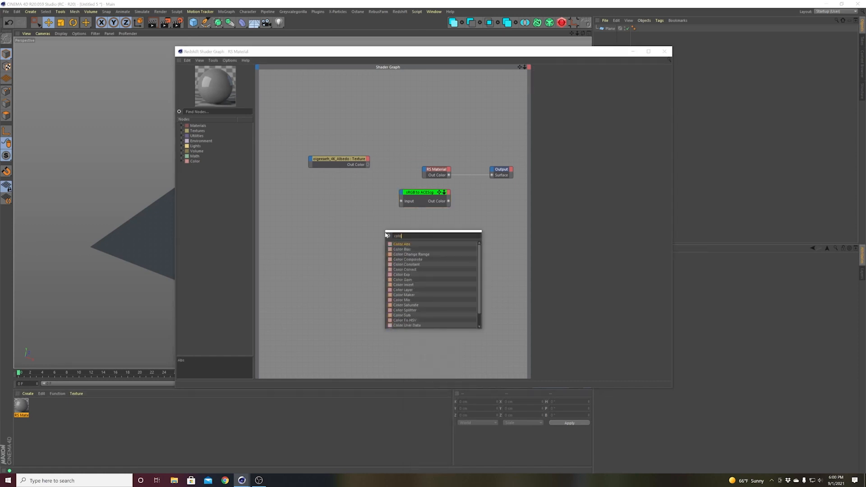
pyautogui.write('r corr')
pyautogui.press('Return')
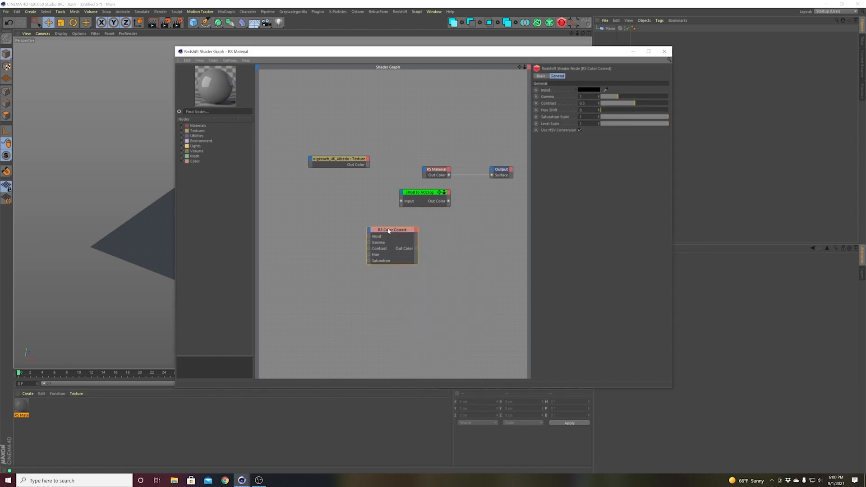
pyautogui.moveTo(386, 231); pyautogui.dragTo(363, 211)
# - Wire the albedo texture through RS Color Correct into the sRGB to ACEScg input and line up these nodes
pyautogui.moveTo(367, 165); pyautogui.dragTo(345, 221)
pyautogui.moveTo(393, 233); pyautogui.dragTo(401, 201)
pyautogui.moveTo(350, 159); pyautogui.dragTo(307, 213)
pyautogui.keyDown('shift'); pyautogui.click(372, 220); pyautogui.keyUp('shift')
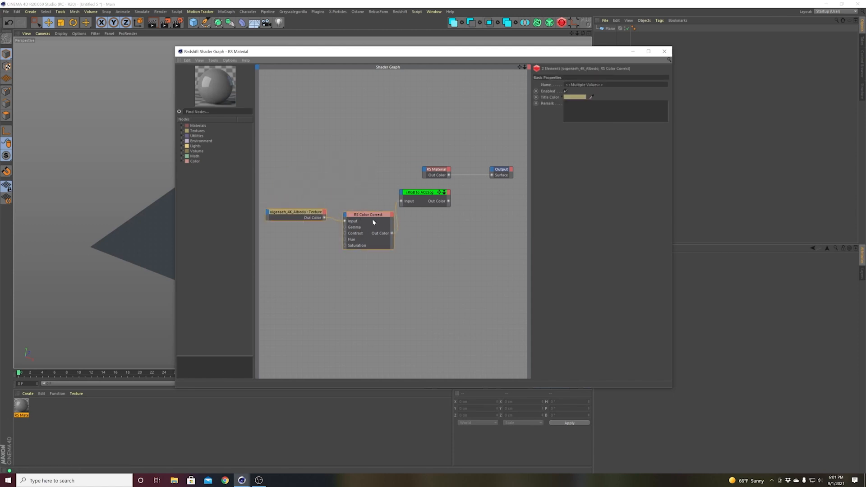
pyautogui.moveTo(373, 220); pyautogui.dragTo(363, 194)
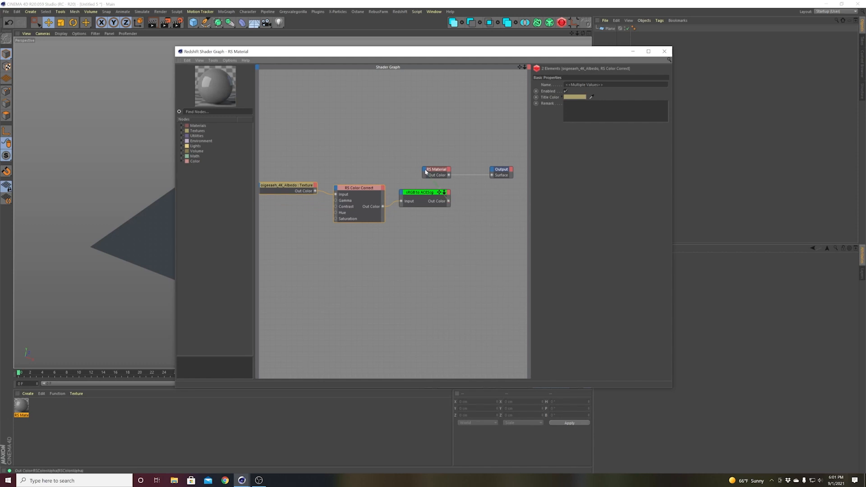
# - Connect the sRGB to ACEScg output to the RS Material's Diffuse Color and arrange the albedo chain ahead of the material
pyautogui.moveTo(425, 171); pyautogui.dragTo(423, 169)
pyautogui.click(533, 176)
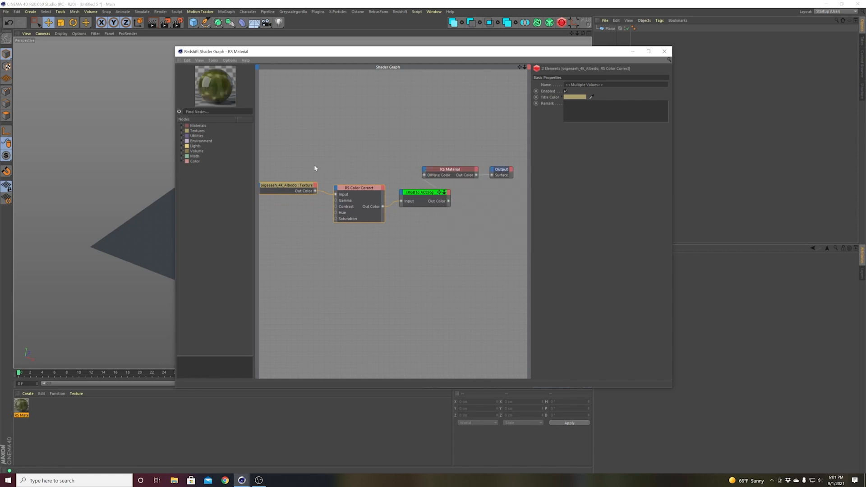
pyautogui.moveTo(307, 166); pyautogui.dragTo(451, 217)
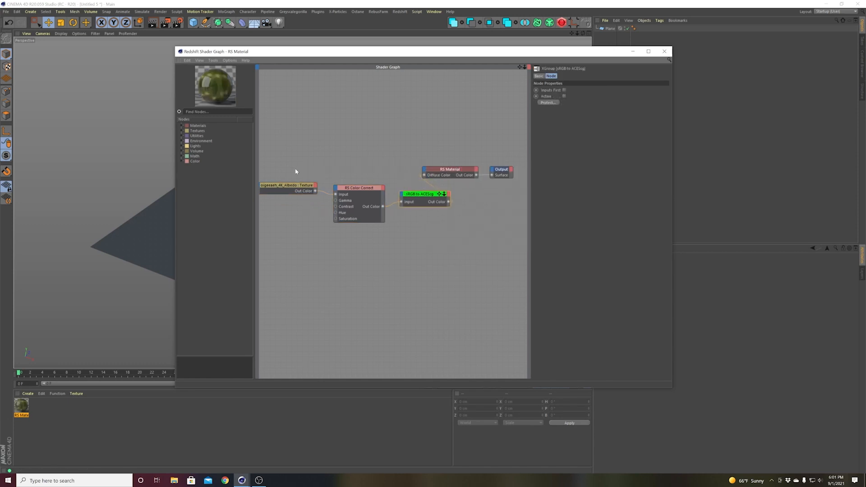
pyautogui.moveTo(296, 172); pyautogui.dragTo(373, 163)
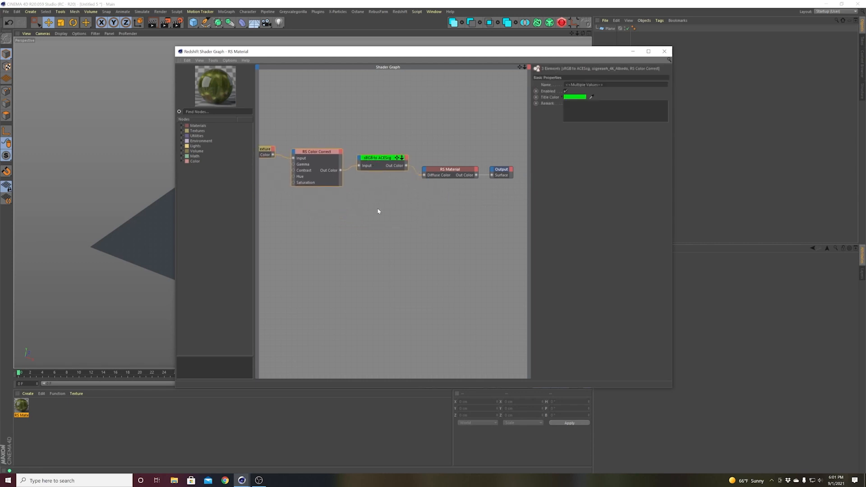
# - Load the bay leaf 4K Roughness image as a texture node and connect it to the RS Material's Refl Roughness
pyautogui.click(378, 211)
pyautogui.hotkey('ctrl', 'o')
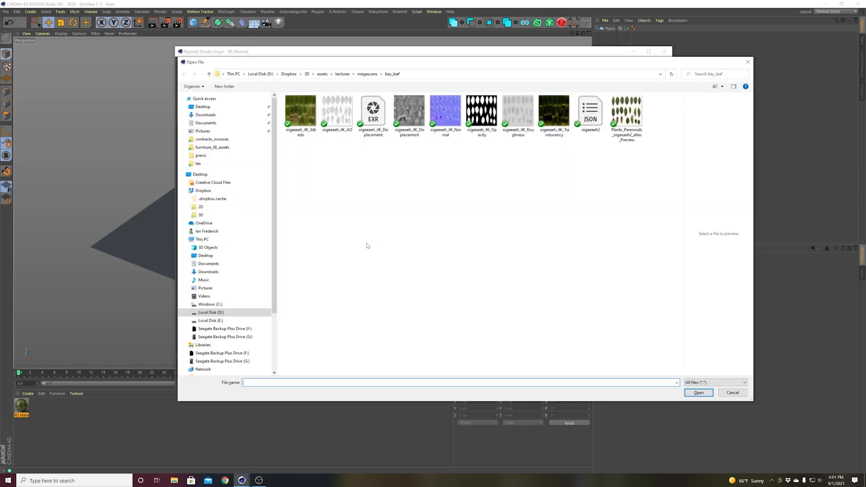
pyautogui.click(528, 116)
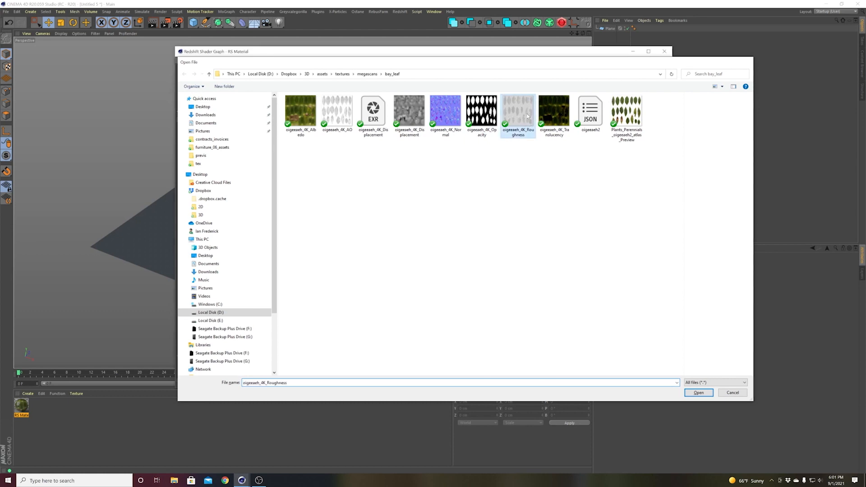
pyautogui.doubleClick(528, 116)
pyautogui.moveTo(434, 219); pyautogui.dragTo(391, 204)
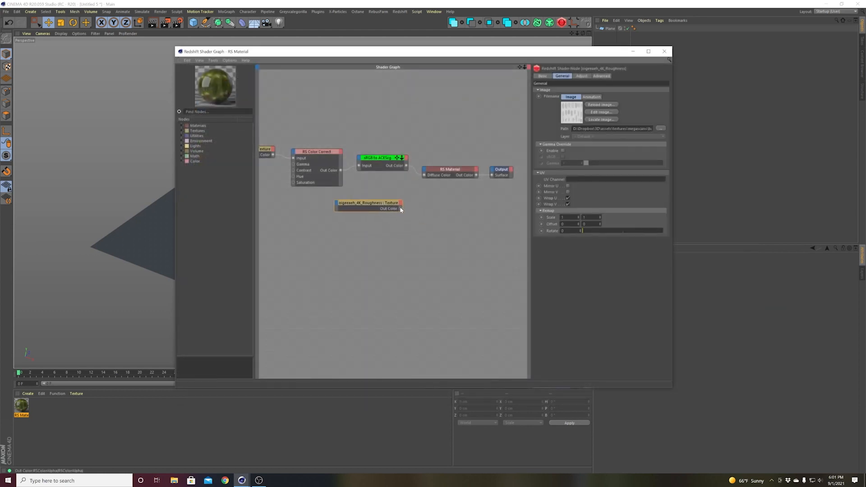
pyautogui.moveTo(424, 172); pyautogui.dragTo(426, 176)
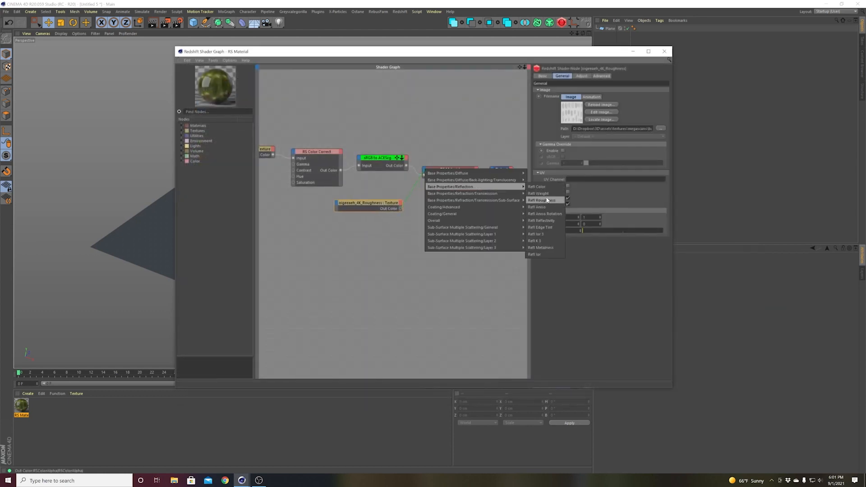
pyautogui.click(544, 200)
# - Load the bay leaf 4K Normal image as a texture node and enable its gamma override
pyautogui.doubleClick(417, 240)
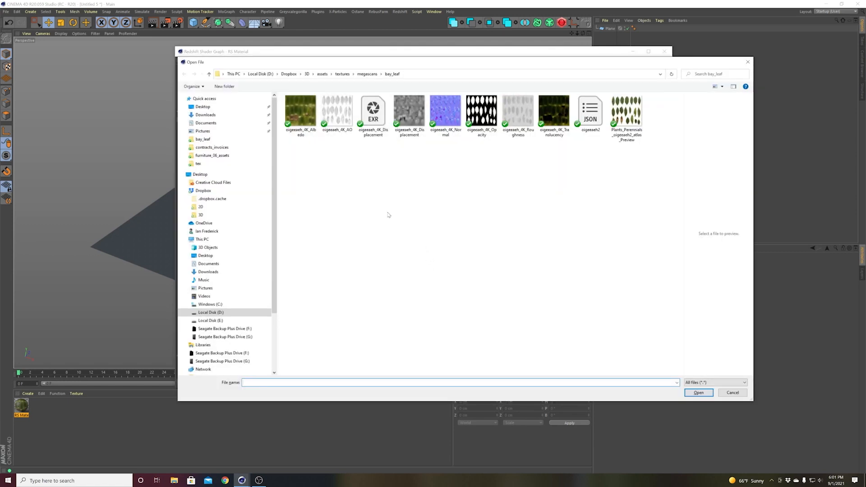
pyautogui.doubleClick(436, 131)
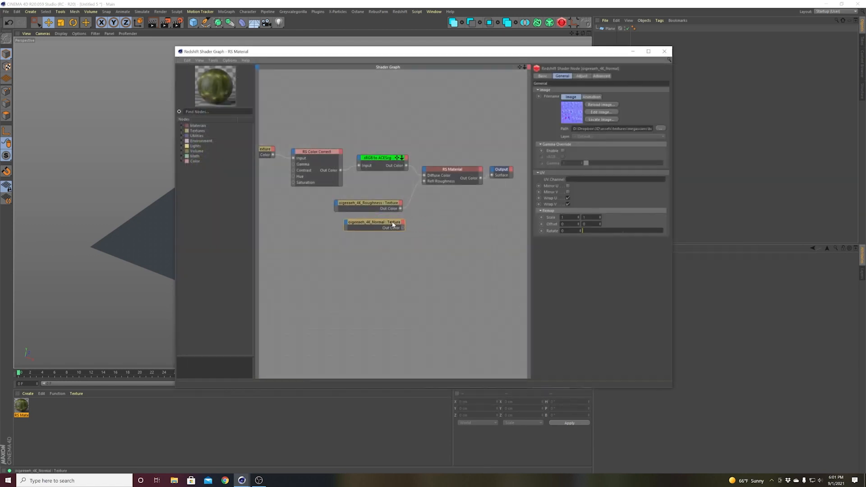
pyautogui.click(563, 151)
# - Add an RS Bump Map node and set its input map type to Tangent-Space Normal
pyautogui.click(426, 232)
pyautogui.press('Tab')
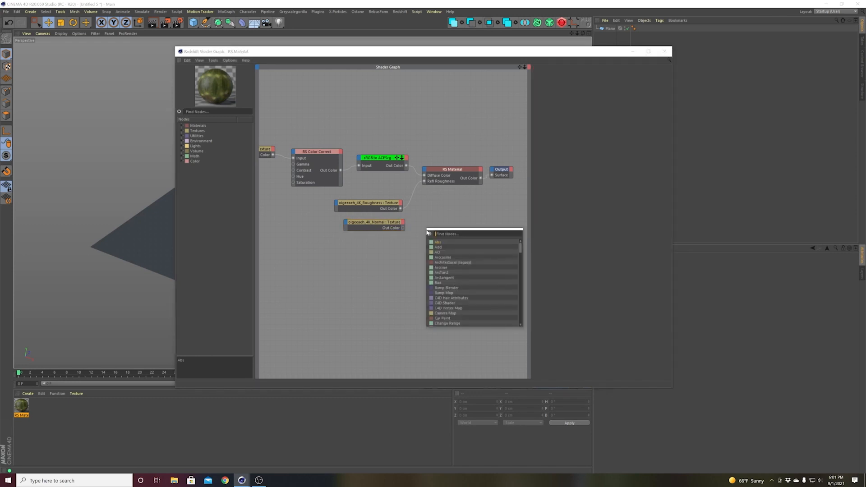
pyautogui.write('bum')
pyautogui.press('Down')
pyautogui.press('Return')
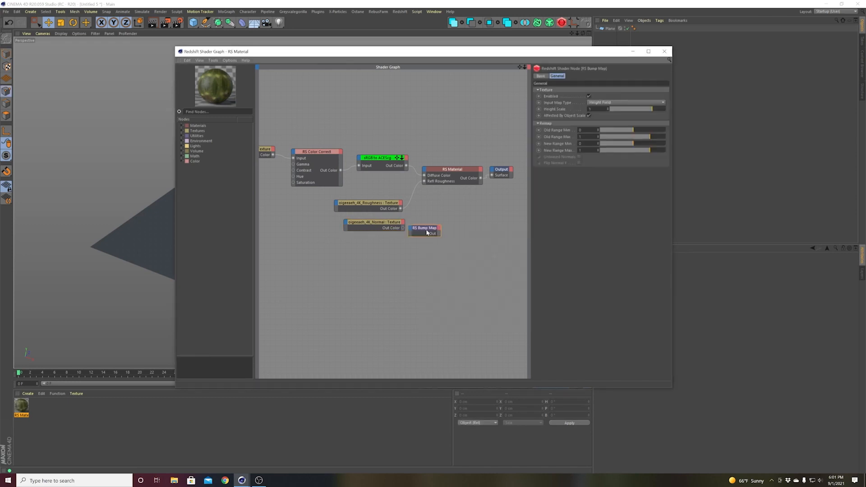
pyautogui.click(617, 102)
pyautogui.click(613, 113)
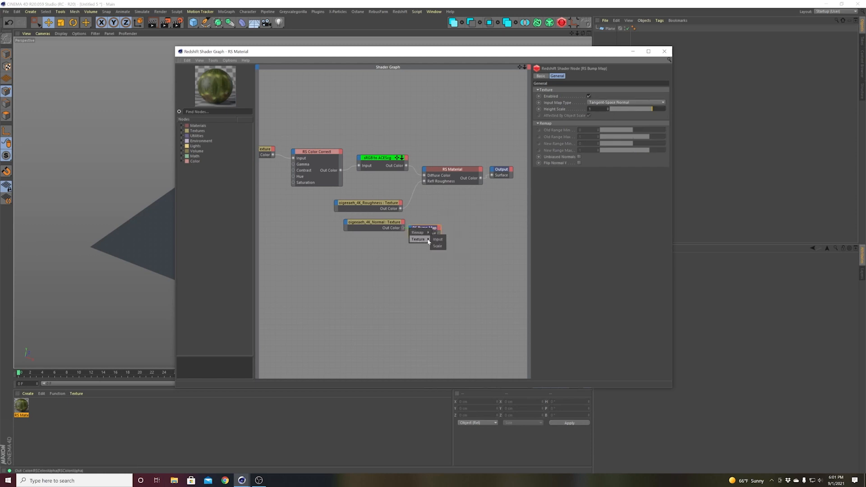
# - Wire the normal texture into the RS Bump Map and its output into the material's Bump Input, and tidy both nodes
pyautogui.moveTo(424, 176); pyautogui.dragTo(425, 169)
pyautogui.moveTo(451, 219)
pyautogui.click(533, 240)
pyautogui.moveTo(450, 252); pyautogui.dragTo(367, 216)
pyautogui.moveTo(419, 229); pyautogui.dragTo(383, 229)
# - Load the bay leaf 4K Translucency image as a texture node and place it below the normal texture
pyautogui.doubleClick(427, 250)
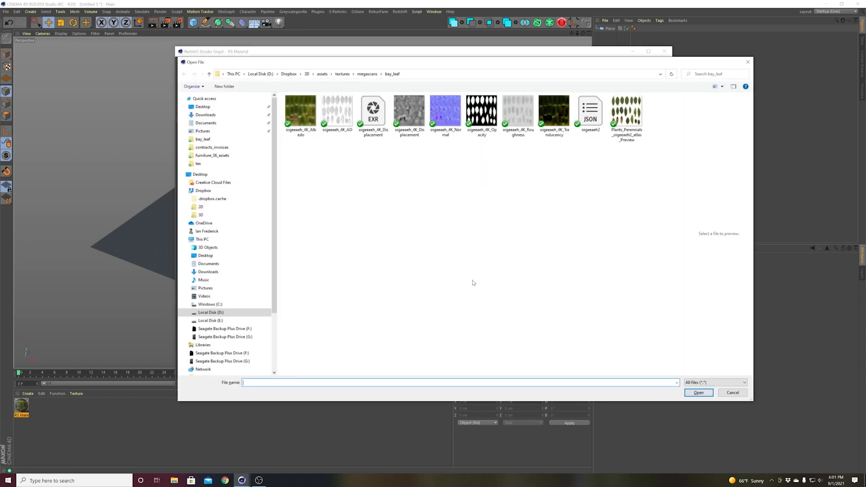
pyautogui.click(557, 111)
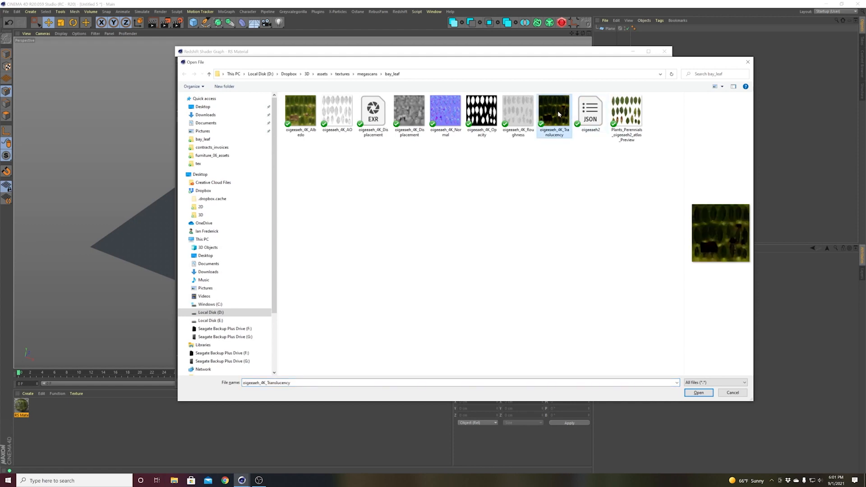
pyautogui.doubleClick(557, 110)
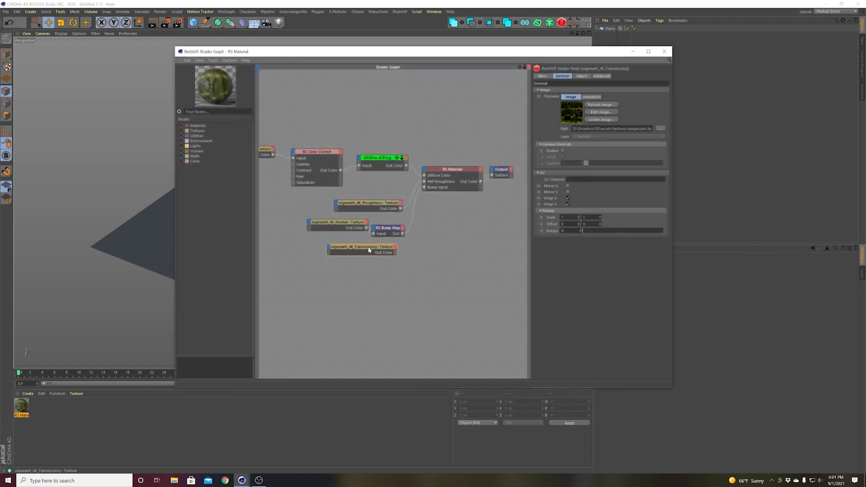
pyautogui.moveTo(370, 251); pyautogui.dragTo(365, 258)
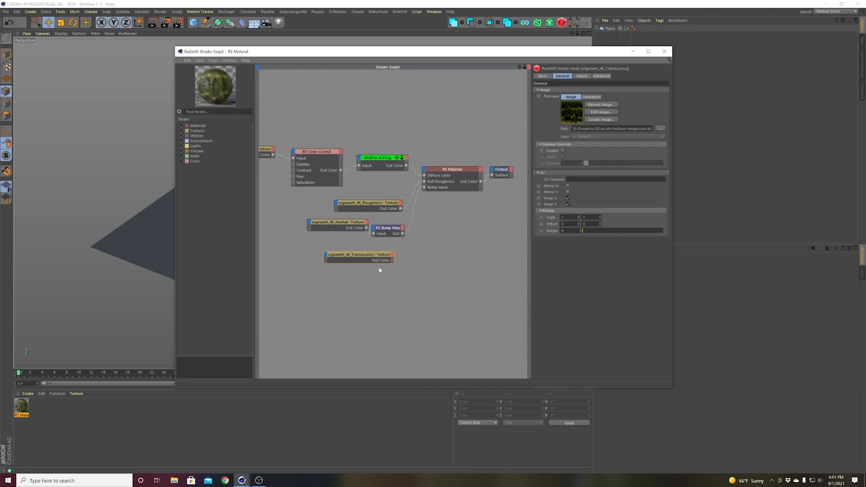
# - Add an RS Color Correct node beside the bay leaf Translucency texture
pyautogui.moveTo(387, 258); pyautogui.dragTo(357, 255)
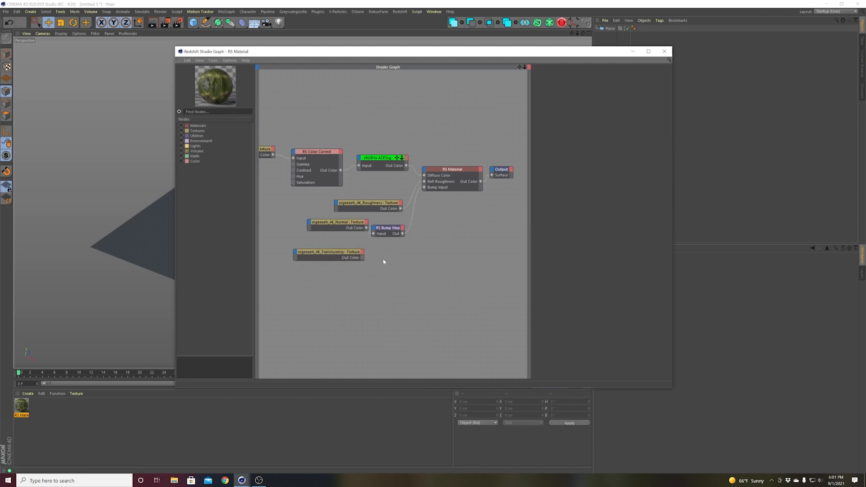
pyautogui.doubleClick(384, 262)
pyautogui.write('color cor')
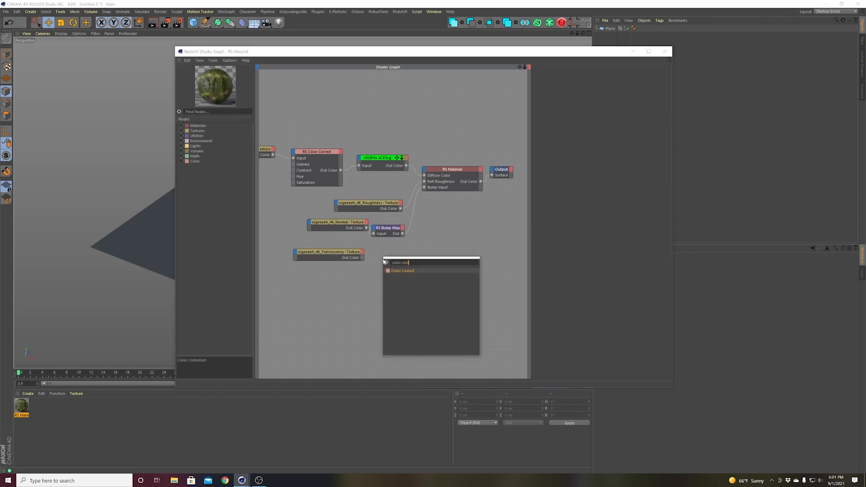
pyautogui.press('Return')
# - Wire the translucency Color Correct into the material's Transl Color input and raise the Back-lighting/Translucency weight
pyautogui.moveTo(387, 256); pyautogui.dragTo(425, 170)
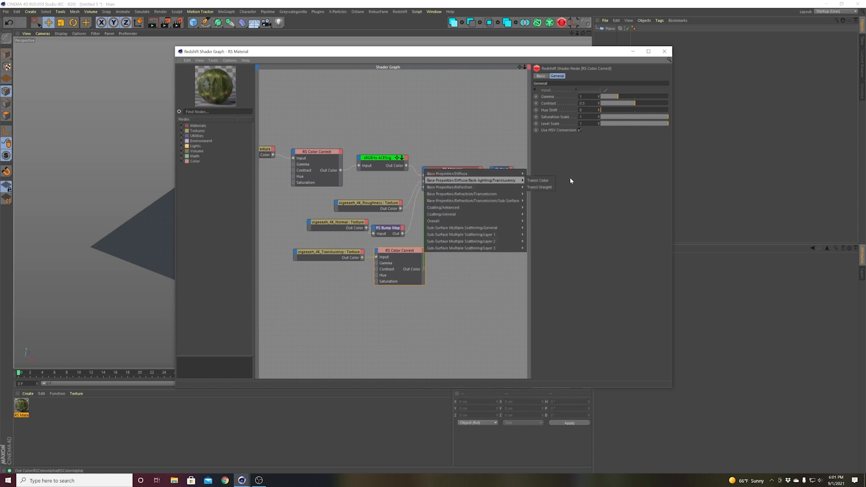
pyautogui.click(538, 180)
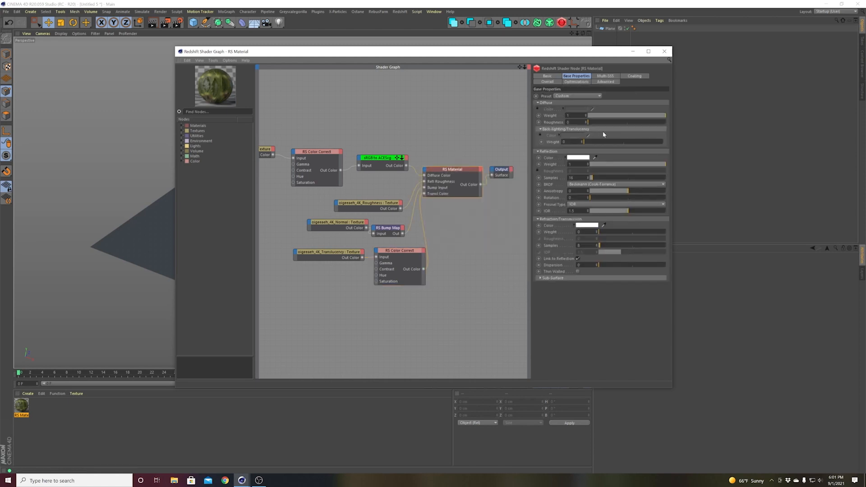
pyautogui.moveTo(605, 142); pyautogui.dragTo(629, 144)
pyautogui.hotkey('ctrl', 's')
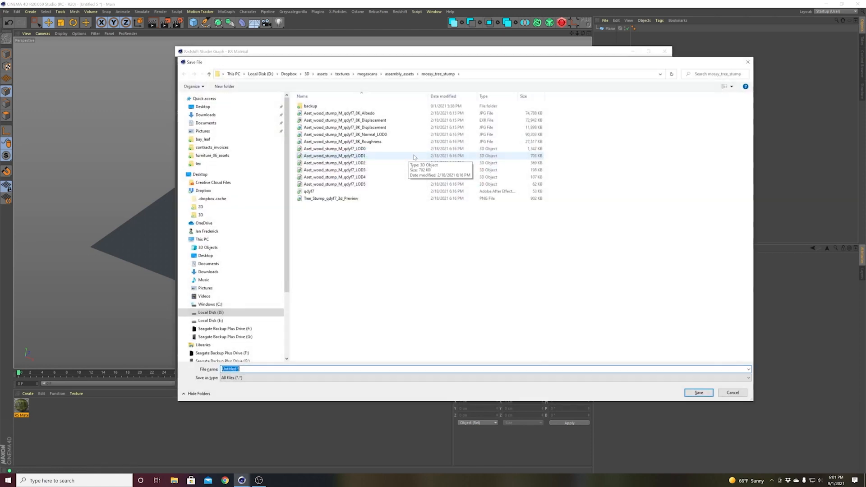
pyautogui.click(732, 393)
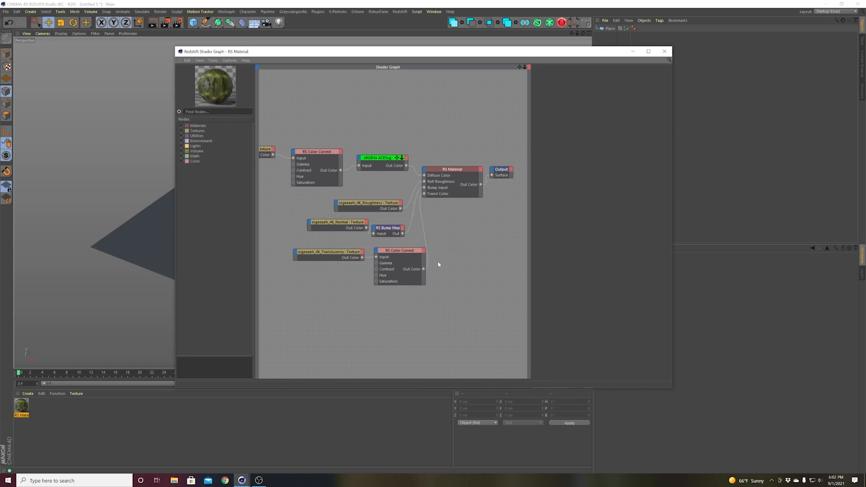
pyautogui.moveTo(406, 52); pyautogui.dragTo(574, 110)
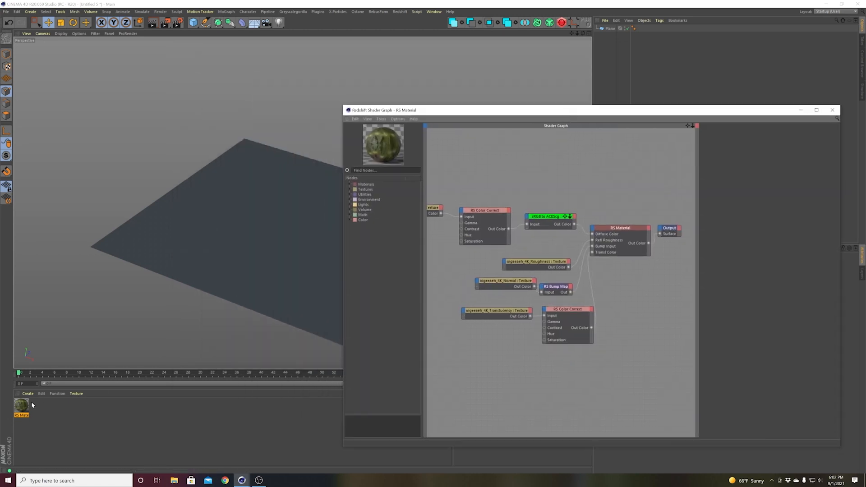
pyautogui.moveTo(19, 412); pyautogui.dragTo(235, 269)
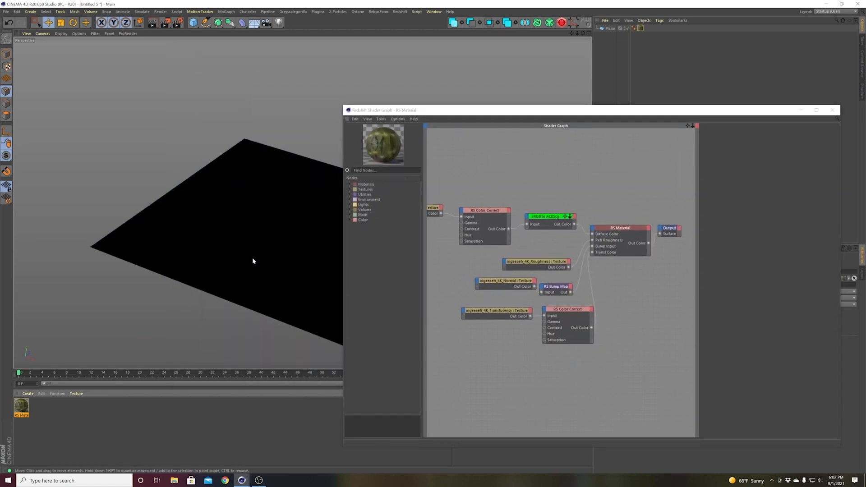
pyautogui.click(640, 29)
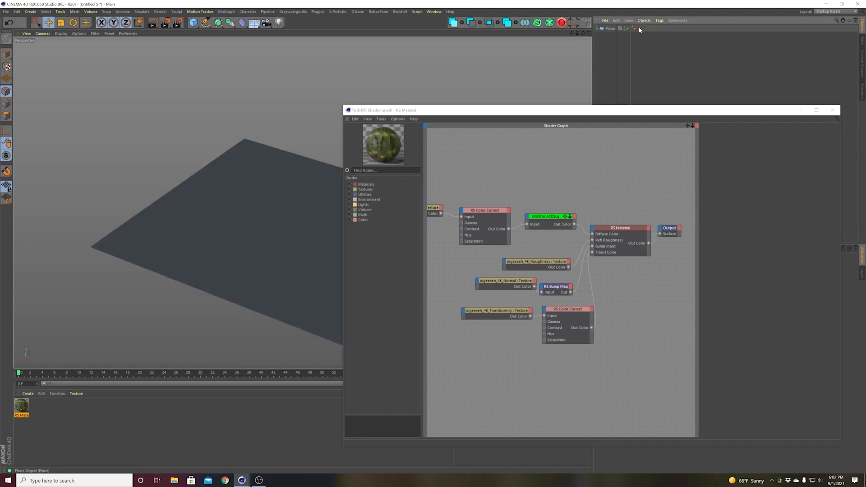
# - Load the bay leaf 4K Opacity image as a texture node, wire it into the material's Opacity Color input, and close the graph
pyautogui.moveTo(628, 113); pyautogui.dragTo(554, 84)
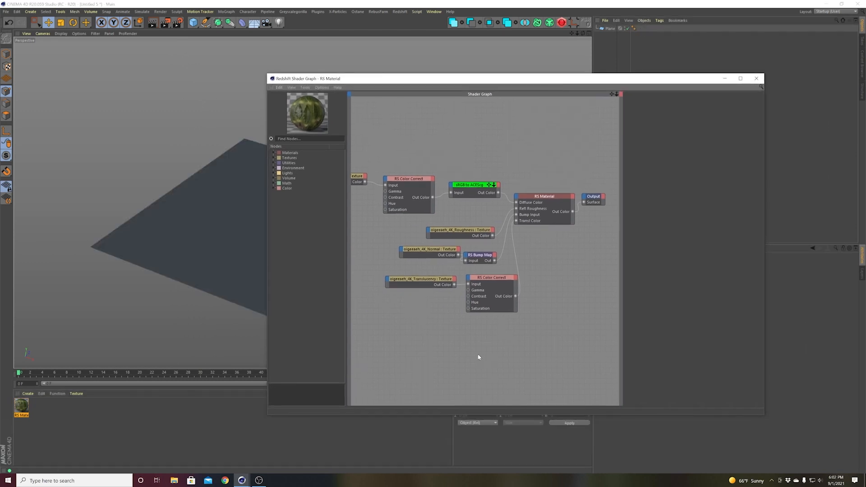
pyautogui.press('Tab')
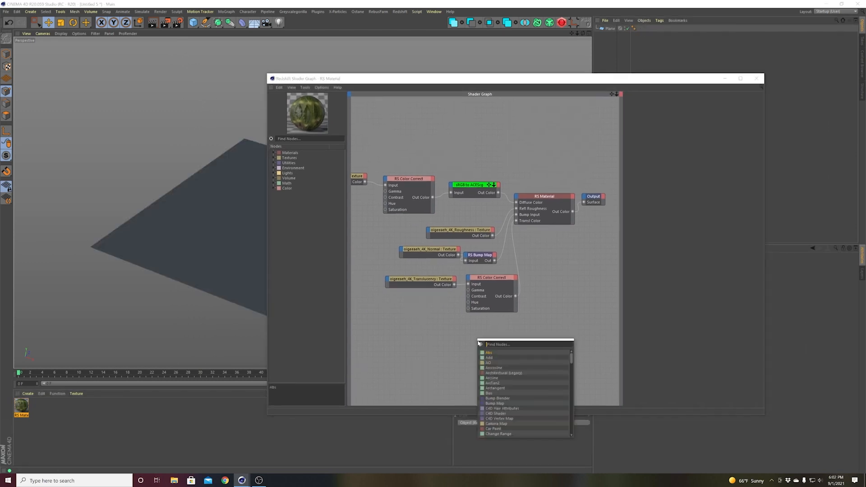
pyautogui.click(482, 335)
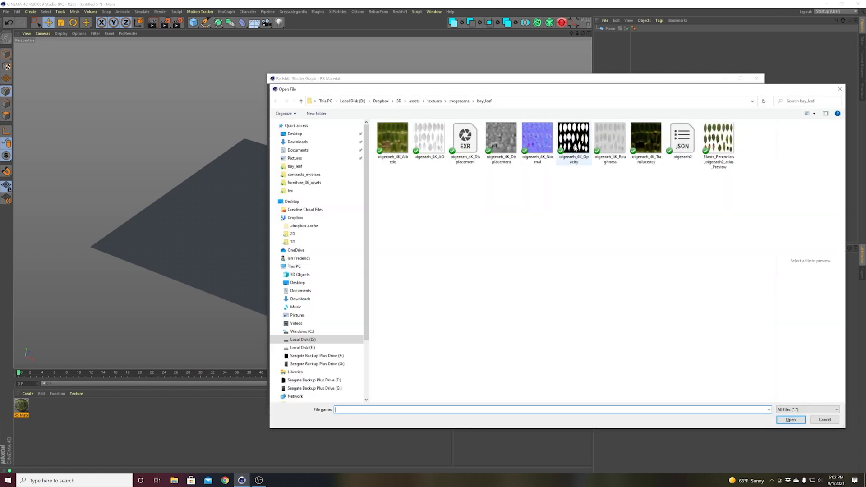
pyautogui.doubleClick(574, 146)
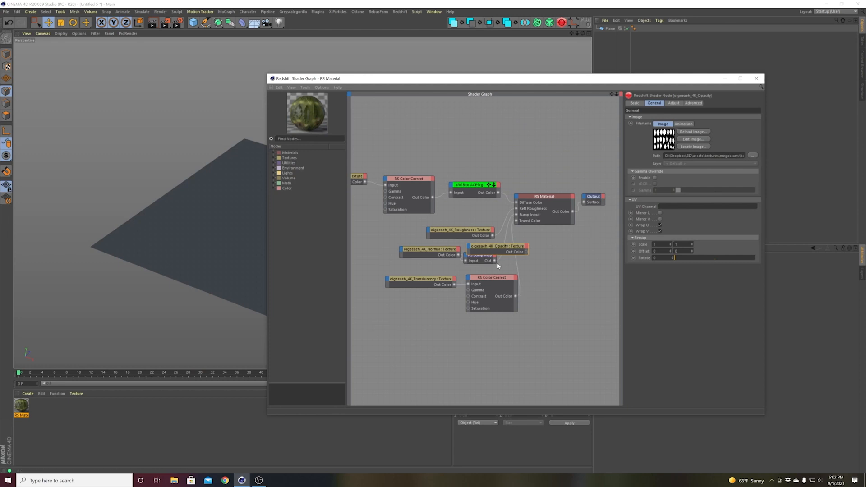
pyautogui.moveTo(498, 248); pyautogui.dragTo(517, 198)
pyautogui.moveTo(538, 256)
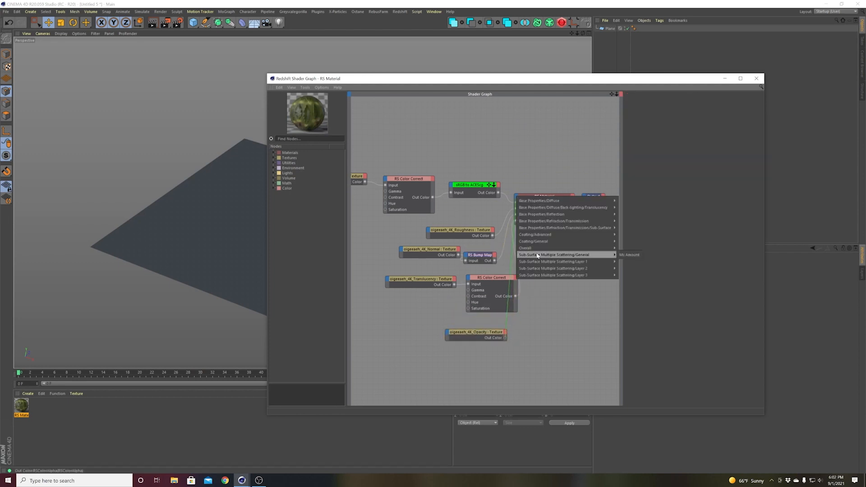
pyautogui.click(631, 254)
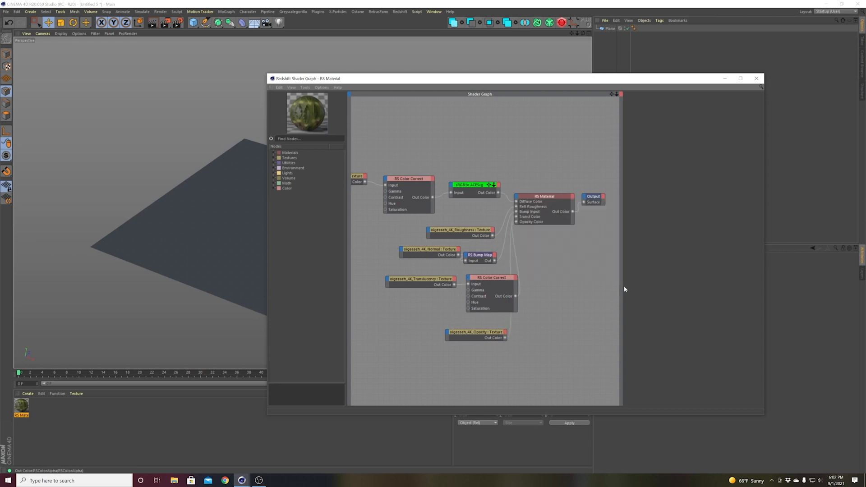
pyautogui.click(757, 78)
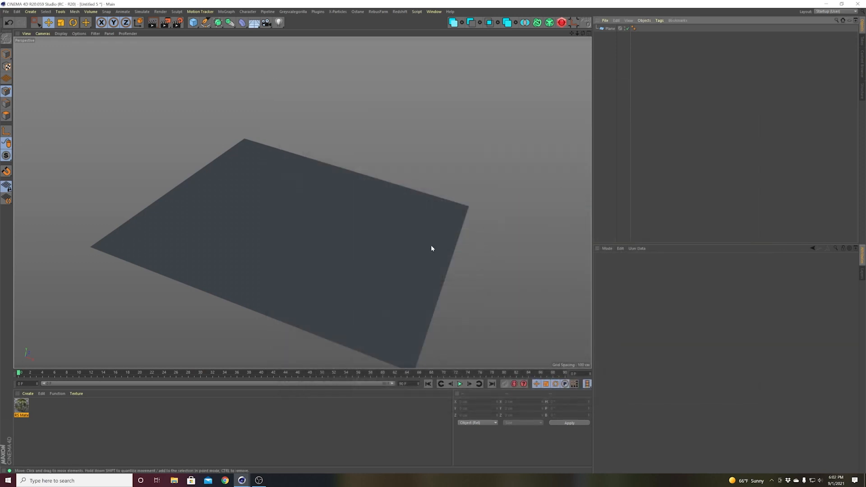
# - Start a live render in the Redshift RenderView and apply the bay leaf material to the plane
pyautogui.moveTo(865, 122); pyautogui.dragTo(485, 84)
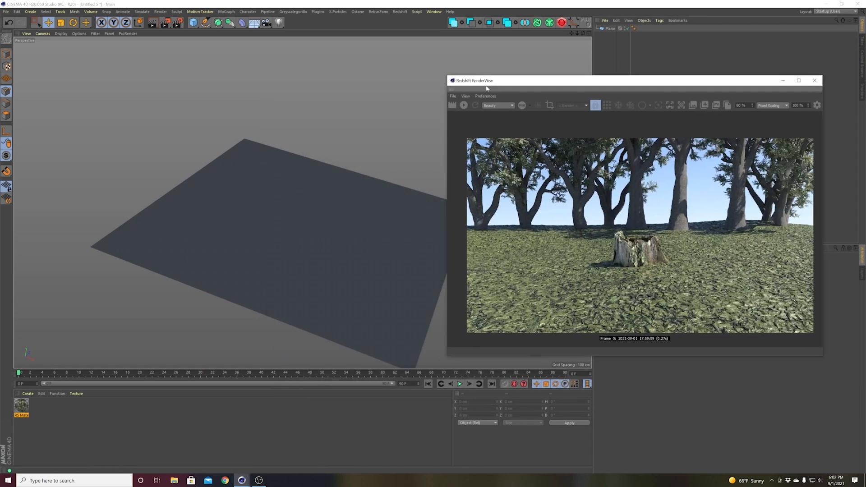
pyautogui.click(466, 104)
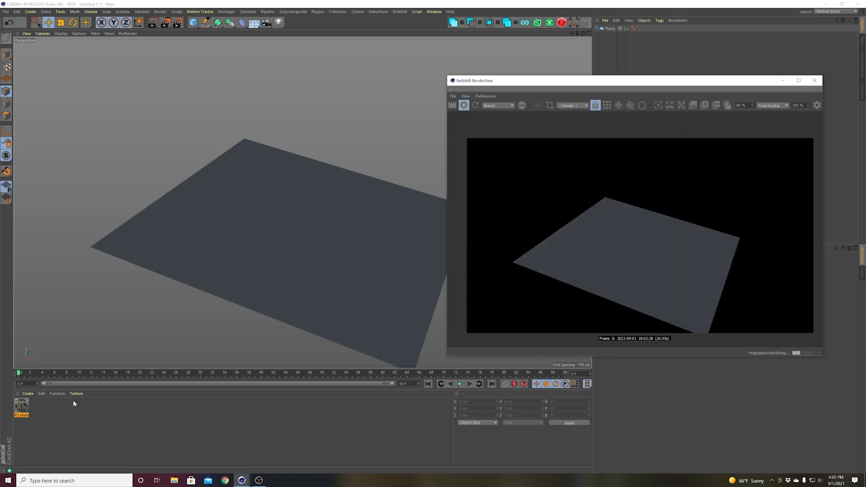
pyautogui.moveTo(22, 405); pyautogui.dragTo(271, 244)
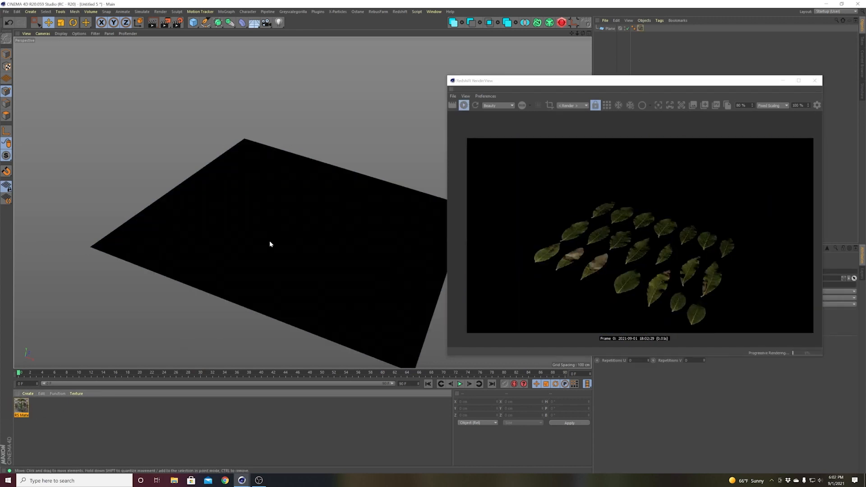
pyautogui.scroll(2, 270, 245)
# - Reopen the leaf material's shader graph and shift the Translucency texture and its Color Correct node left together
pyautogui.doubleClick(20, 406)
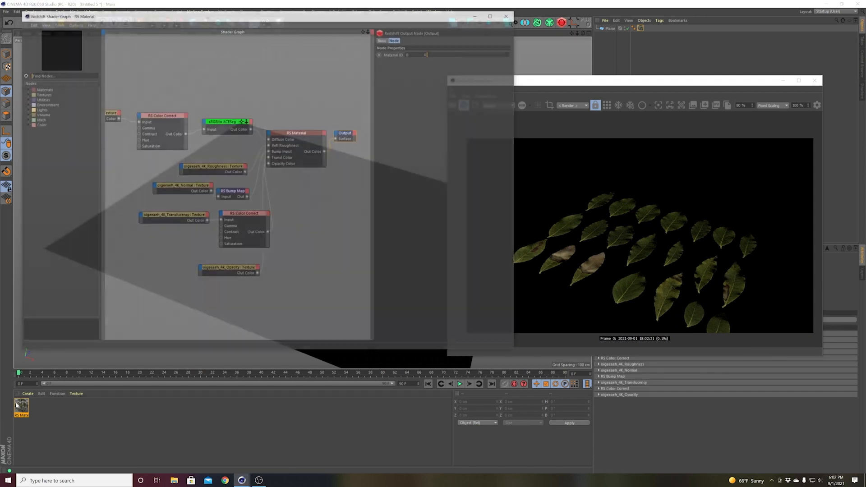
pyautogui.click(230, 270)
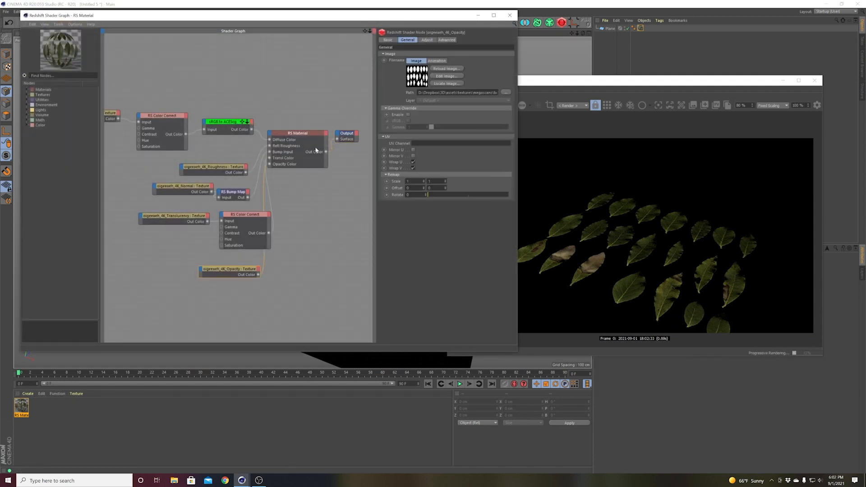
pyautogui.click(244, 215)
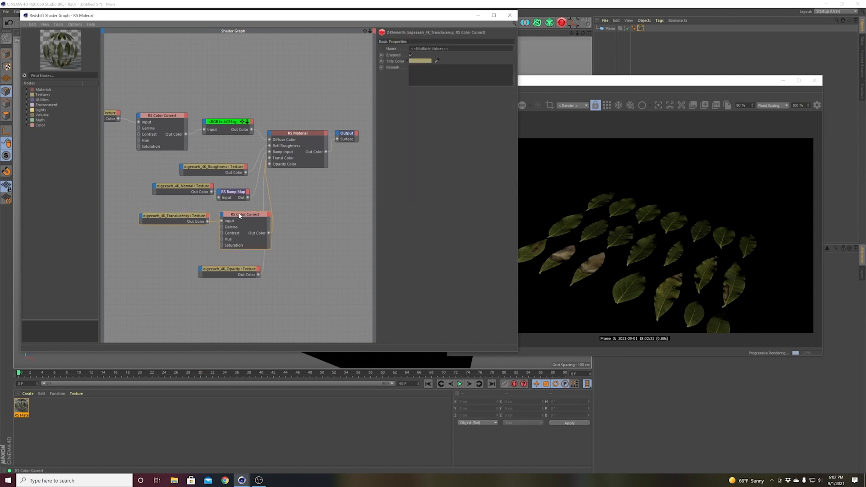
pyautogui.keyDown('shift'); pyautogui.click(199, 216); pyautogui.keyUp('shift')
pyautogui.moveTo(247, 216); pyautogui.dragTo(201, 212)
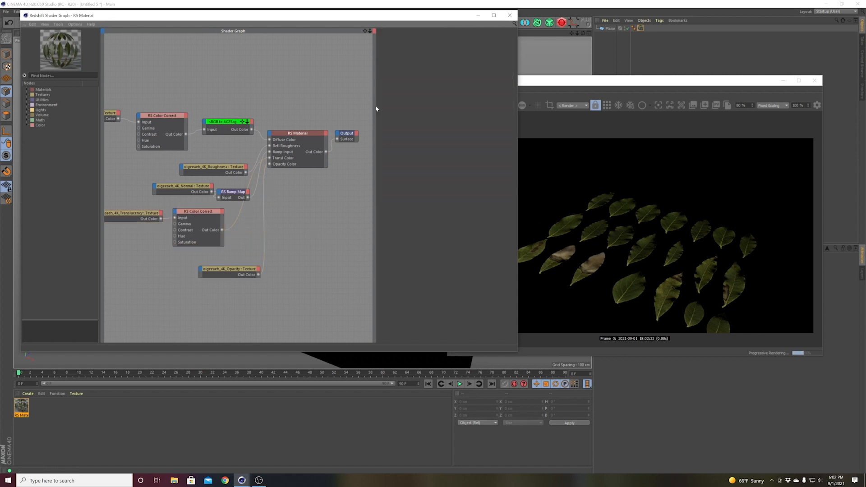
pyautogui.click(510, 15)
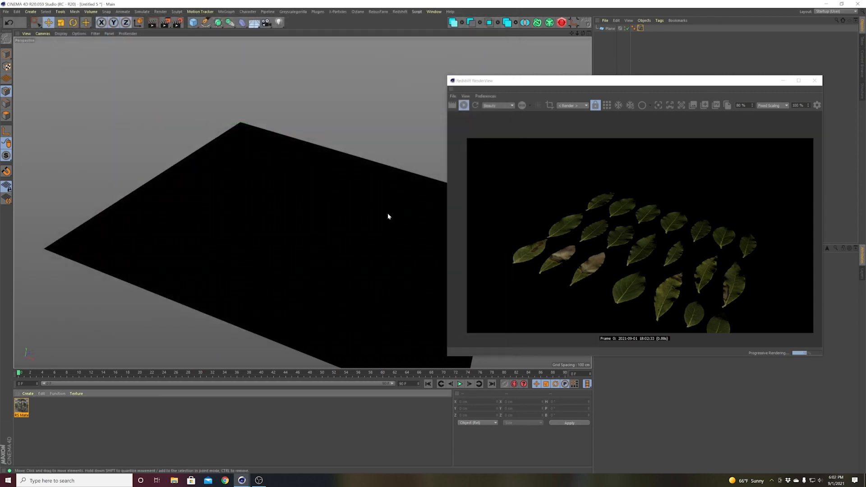
# - Lower the plane about 2 cm, and stop and minimize the live render
pyautogui.moveTo(326, 146); pyautogui.dragTo(325, 149)
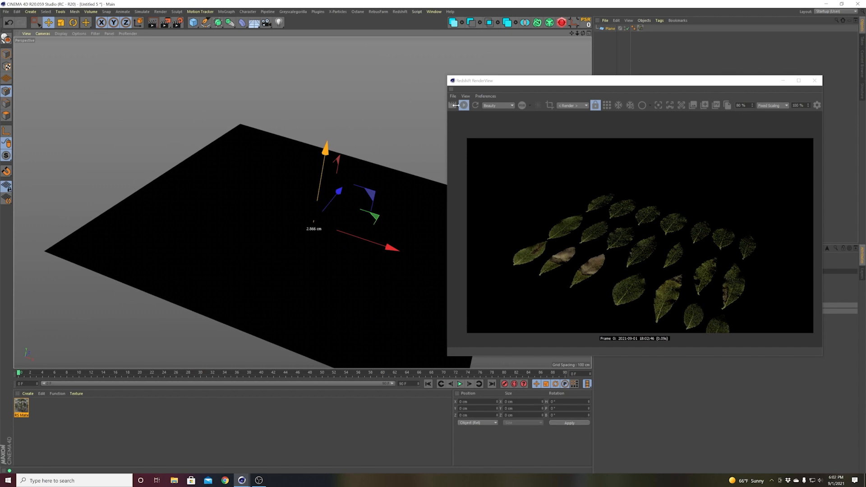
pyautogui.click(511, 126)
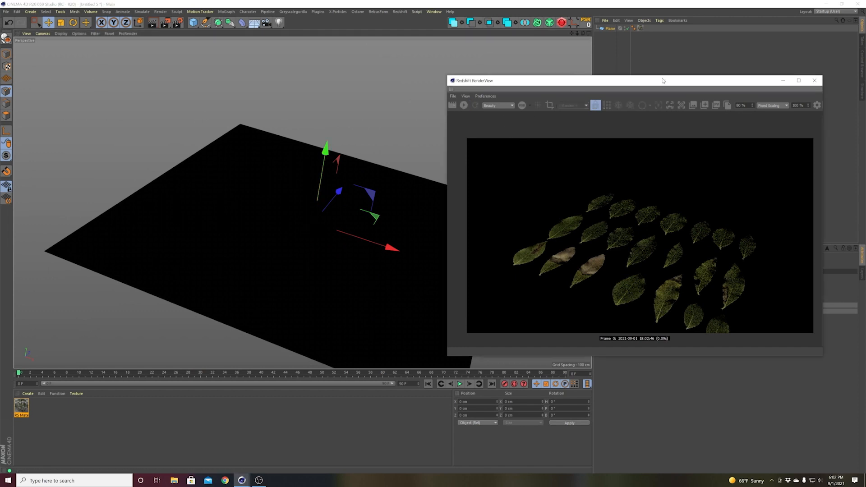
pyautogui.click(779, 81)
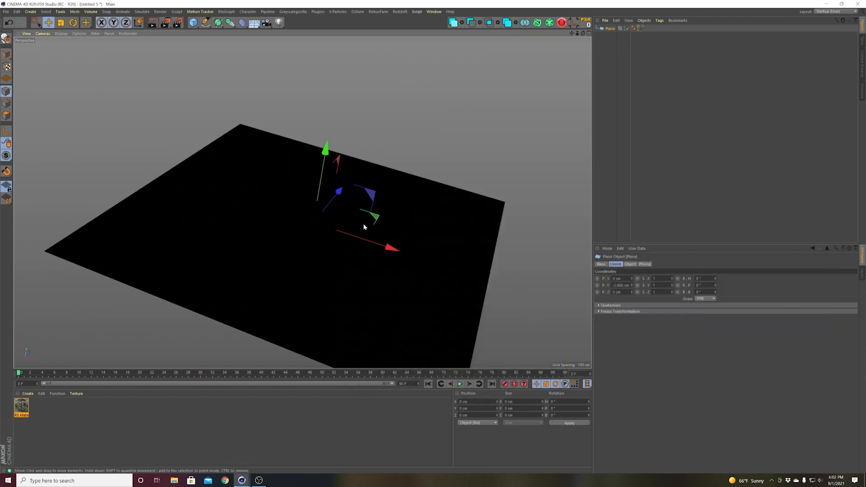
# - Create a new standard material and apply it to the plane
pyautogui.click(121, 405)
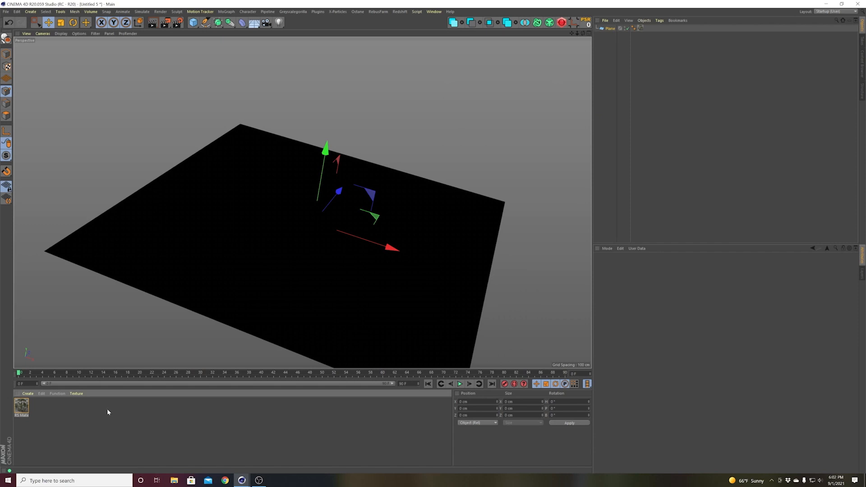
pyautogui.doubleClick(82, 413)
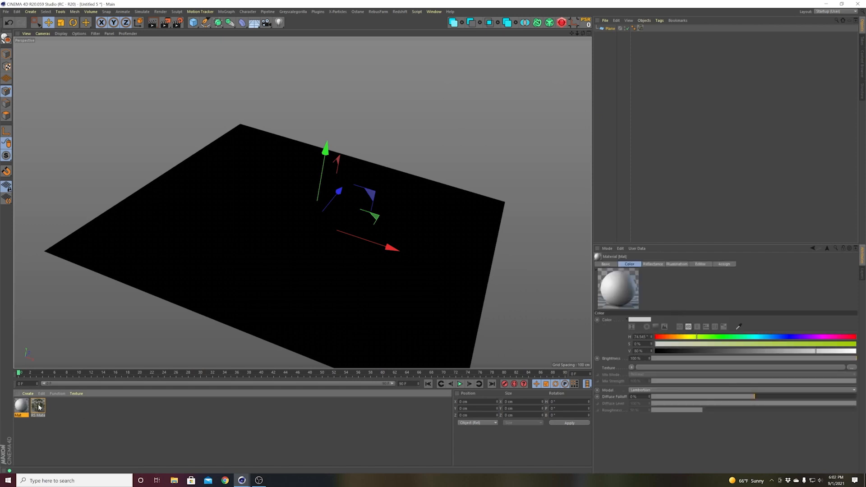
pyautogui.moveTo(22, 406); pyautogui.dragTo(236, 285)
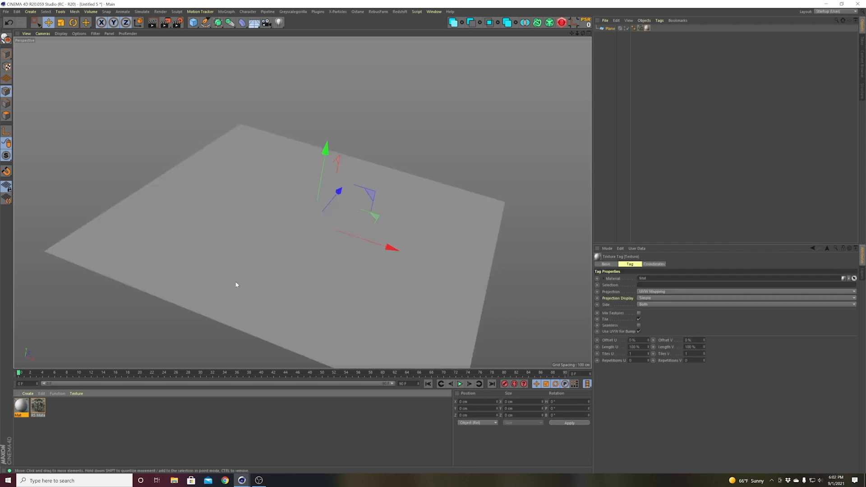
# - Switch the new material from Color to Luminance and load the bay leaf opacity map as its texture without copying it to the project
pyautogui.doubleClick(21, 406)
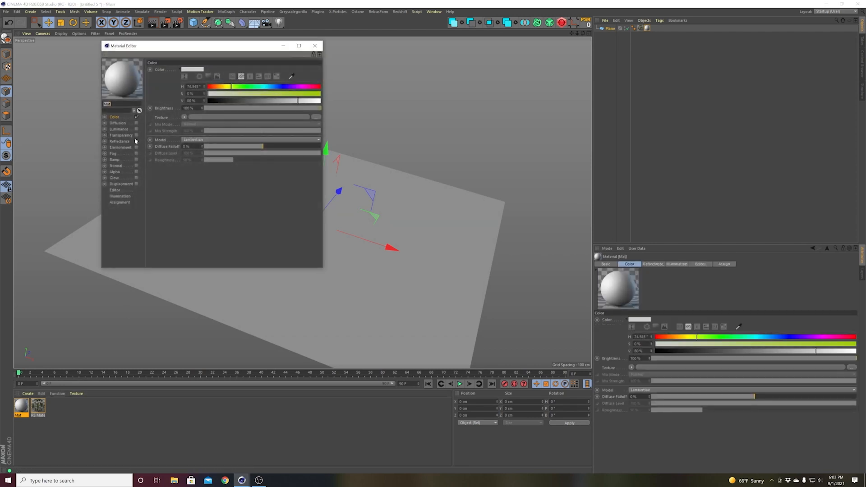
pyautogui.click(137, 117)
pyautogui.click(136, 129)
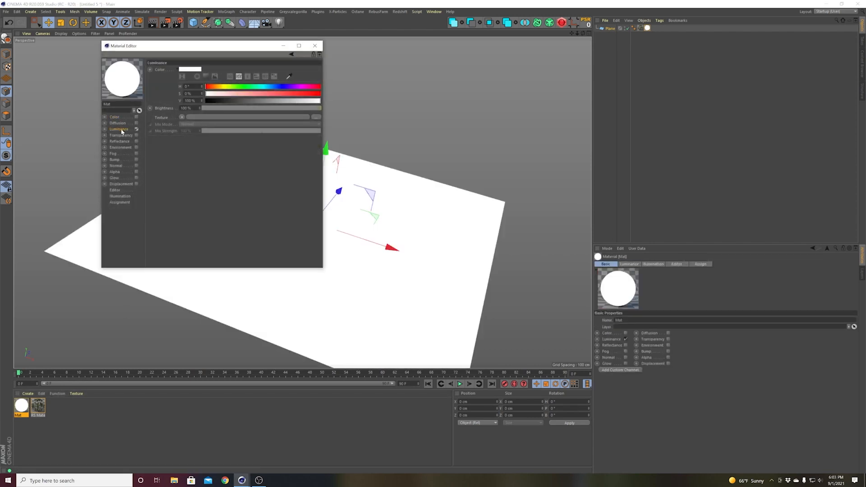
pyautogui.click(182, 118)
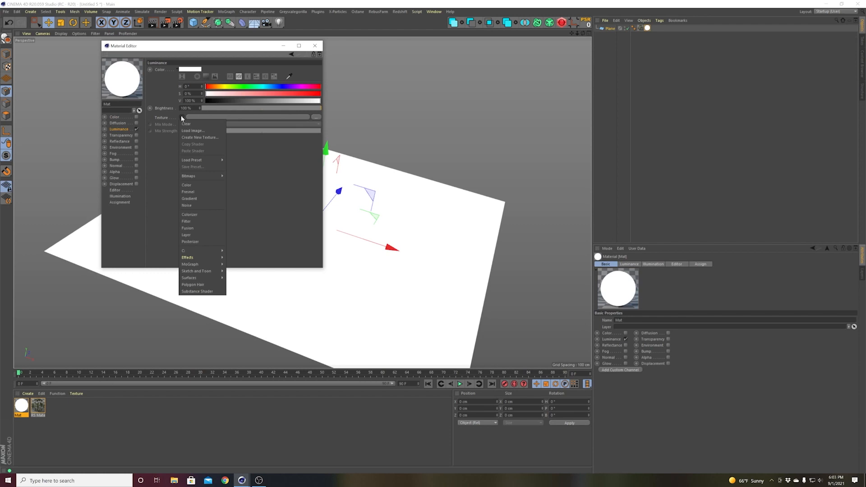
pyautogui.click(191, 130)
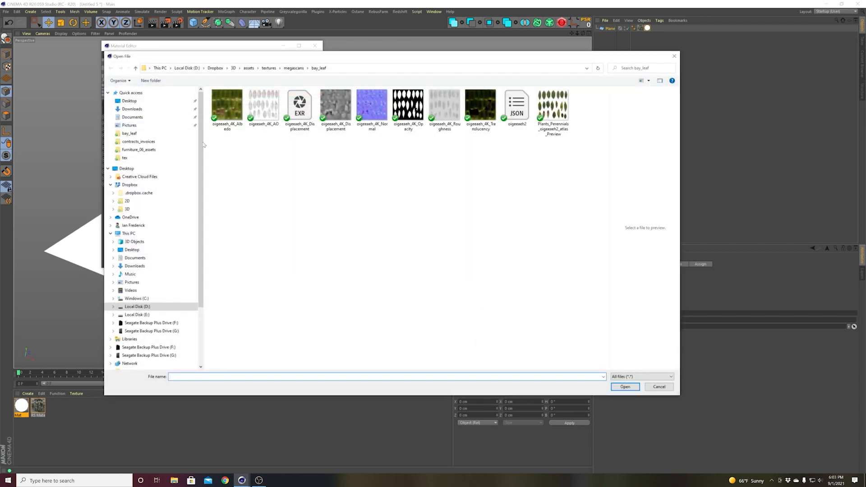
pyautogui.doubleClick(403, 113)
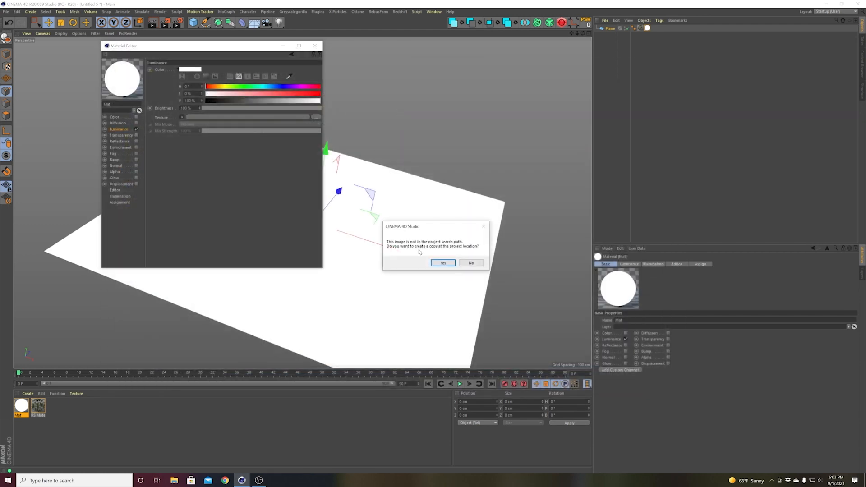
pyautogui.click(472, 263)
# - Set the material's texture preview size to 2048x2048 and close the Material Editor
pyautogui.moveTo(268, 52); pyautogui.dragTo(681, 87)
pyautogui.click(527, 225)
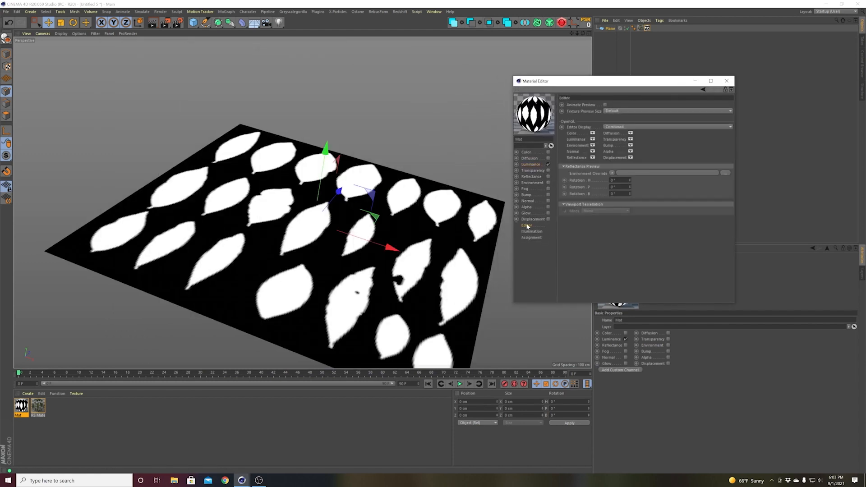
pyautogui.click(616, 112)
pyautogui.click(618, 164)
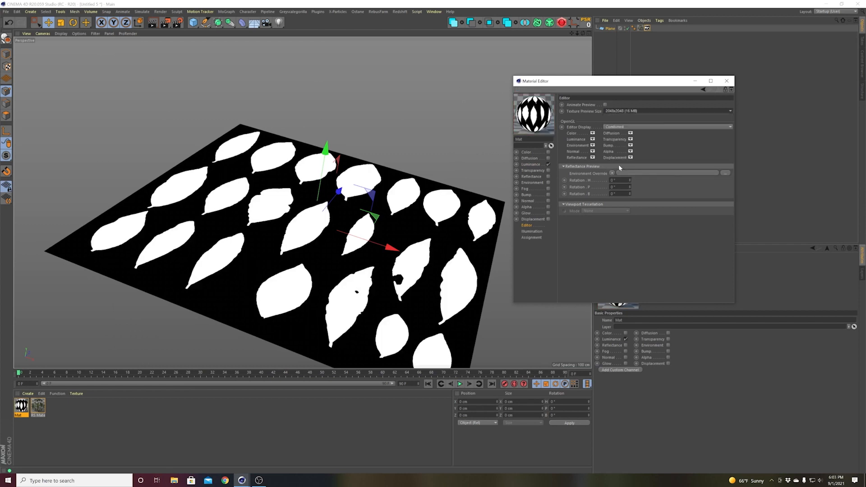
pyautogui.click(726, 81)
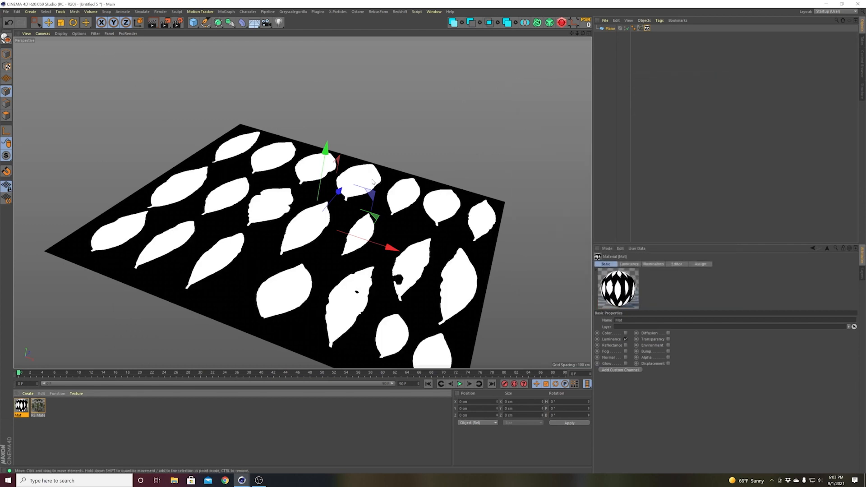
# - Show shading with lines in the viewport and set the plane's width and height segments to 40 each
pyautogui.press('n')
pyautogui.press('b')
pyautogui.keyDown('alt'); pyautogui.moveTo(325, 210); pyautogui.dragTo(344, 212, button='middle'); pyautogui.keyUp('alt')
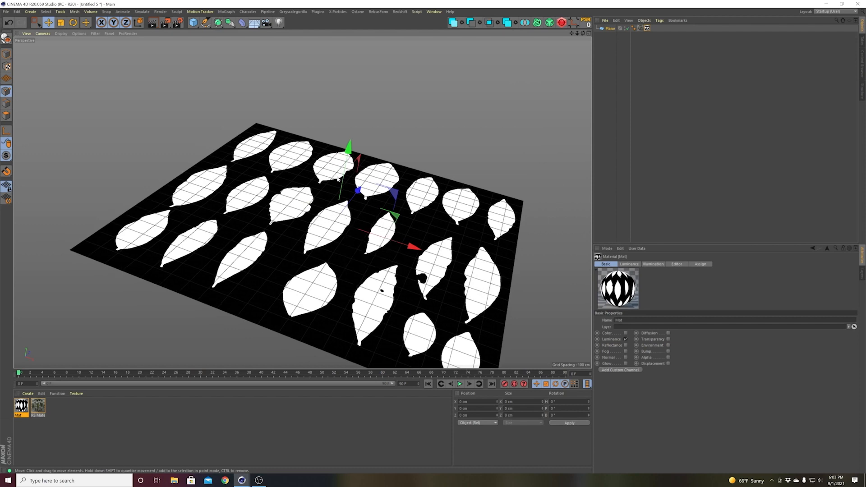
pyautogui.keyDown('alt'); pyautogui.moveTo(233, 268); pyautogui.dragTo(321, 185); pyautogui.keyUp('alt')
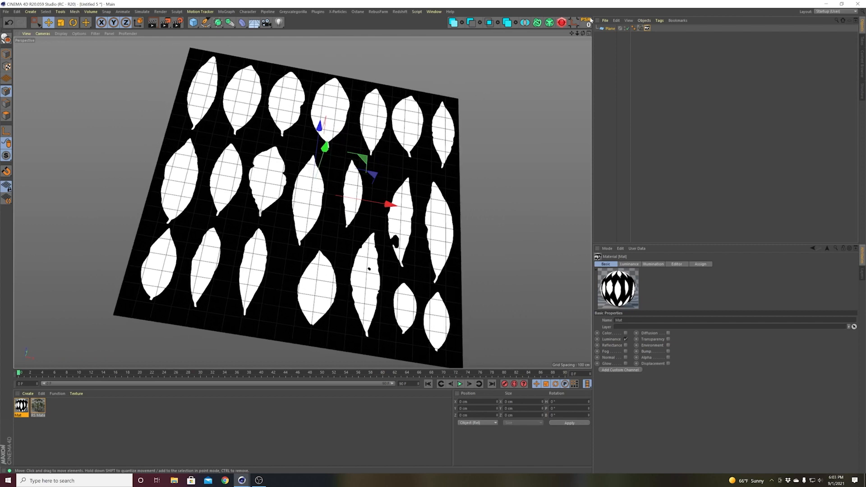
pyautogui.click(608, 28)
pyautogui.click(628, 264)
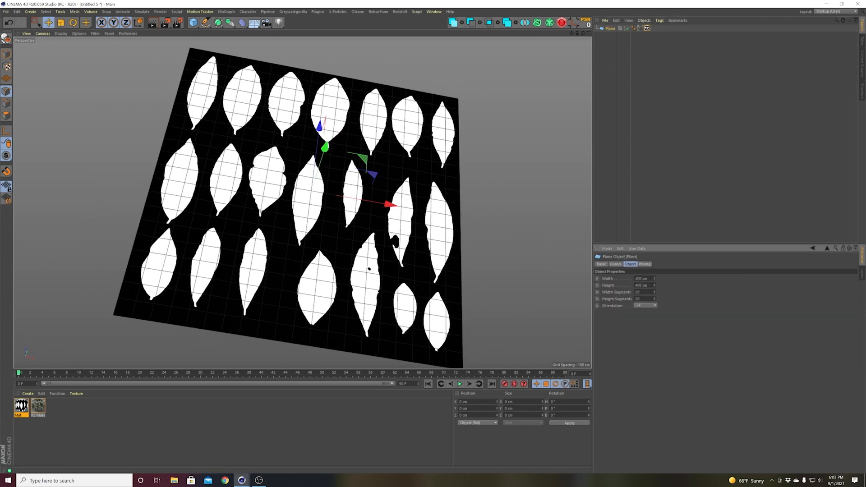
pyautogui.write('40')
pyautogui.press('Tab')
pyautogui.write('40')
pyautogui.press('Return')
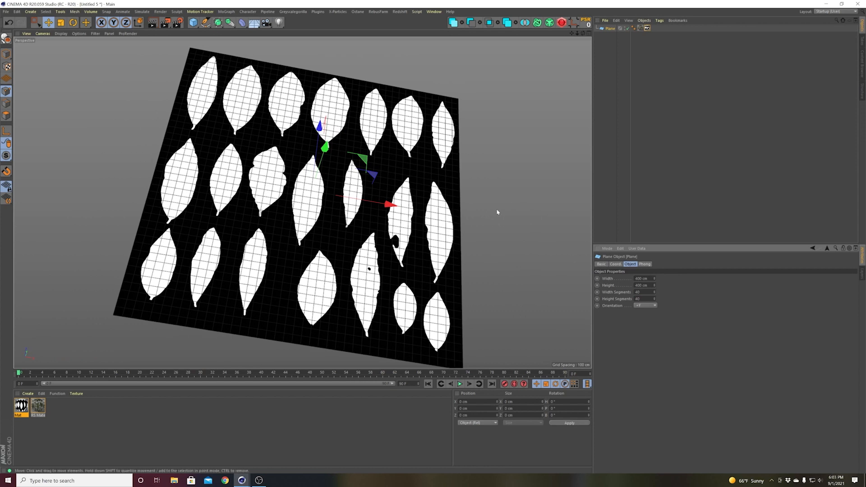
# - Make the plane editable and switch to polygon mode
pyautogui.click(634, 60)
pyautogui.click(607, 29)
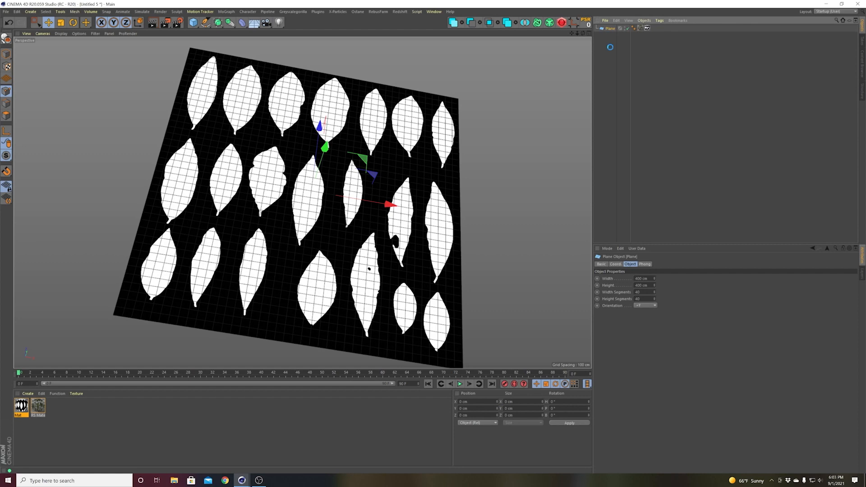
pyautogui.press('c')
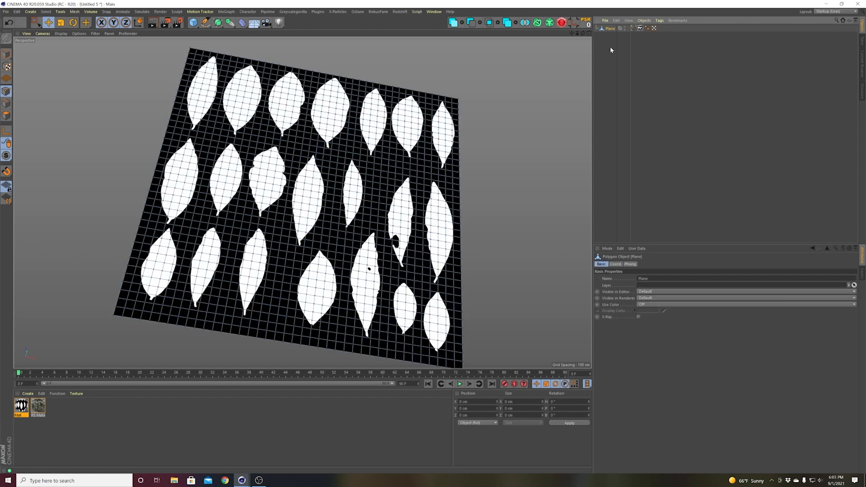
pyautogui.click(6, 115)
# - Select all polygons covering the first leaf at the plane's upper-left corner using Live Selection with radius 20
pyautogui.keyDown('alt'); pyautogui.moveTo(255, 154); pyautogui.dragTo(289, 203, button='middle'); pyautogui.keyUp('alt')
pyautogui.scroll(1, 289, 203)
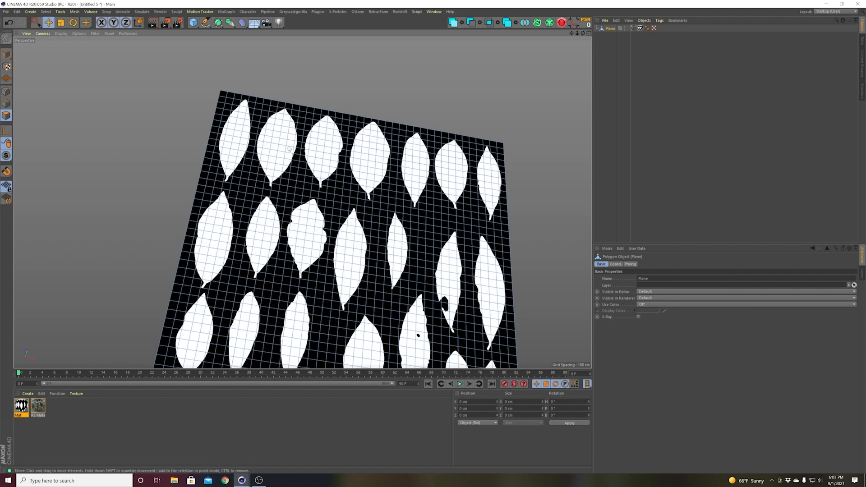
pyautogui.keyDown('alt'); pyautogui.moveTo(289, 148); pyautogui.dragTo(264, 132); pyautogui.keyUp('alt')
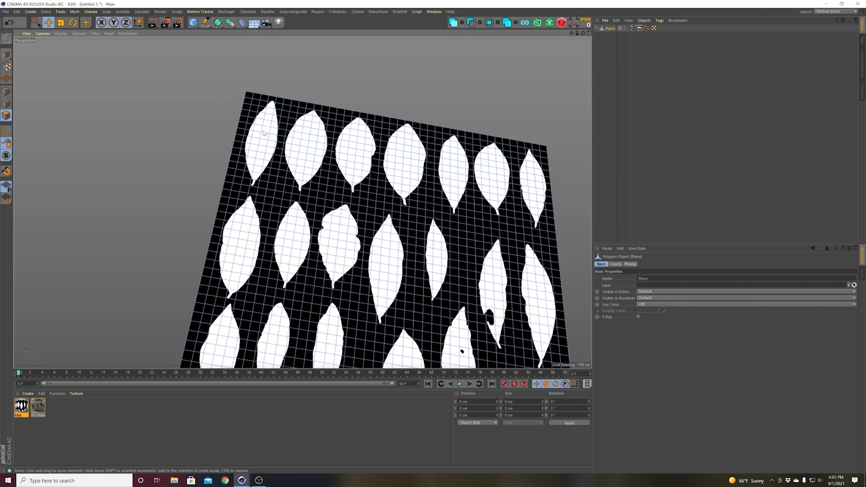
pyautogui.press('9')
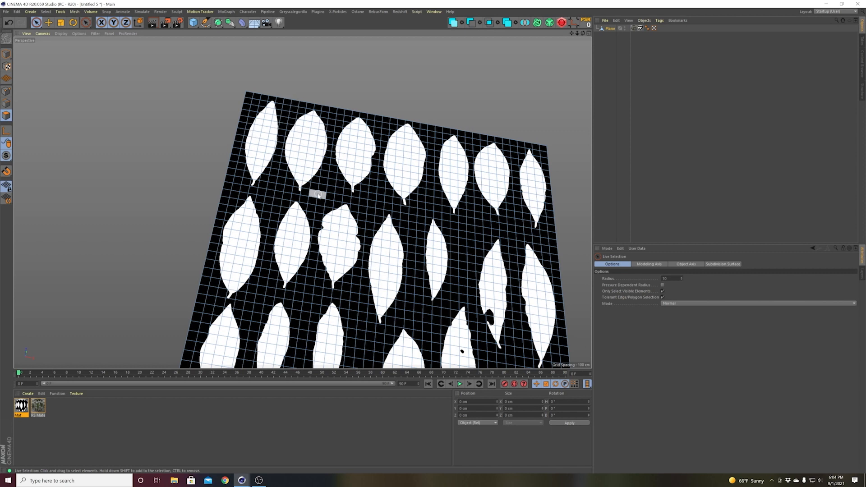
pyautogui.keyDown('alt'); pyautogui.moveTo(317, 193); pyautogui.dragTo(308, 224, button='middle'); pyautogui.keyUp('alt')
pyautogui.scroll(2, 295, 200)
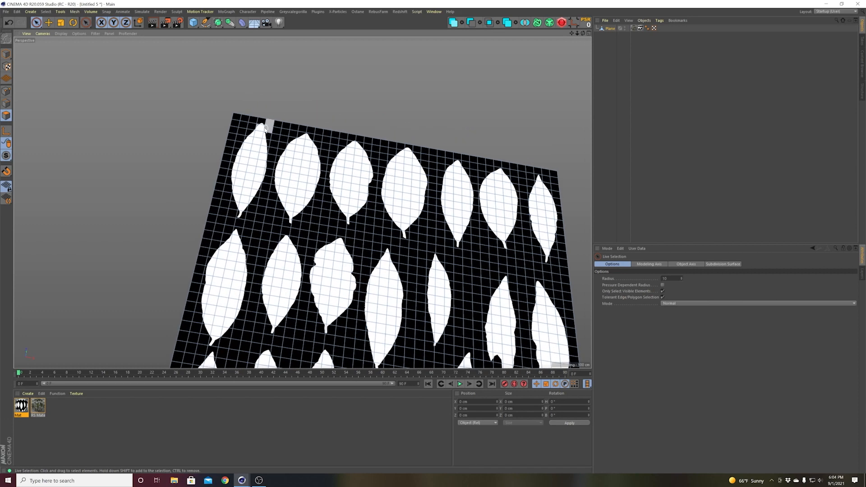
pyautogui.press(']')
pyautogui.click(262, 127)
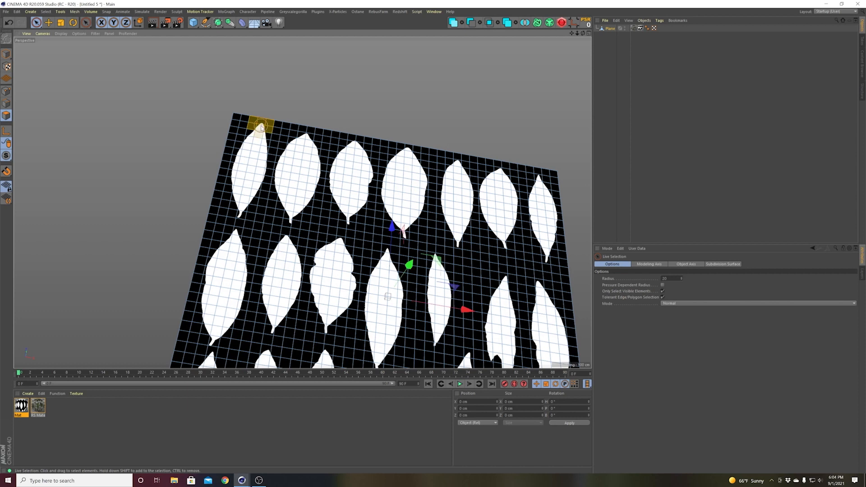
pyautogui.moveTo(261, 128)
pyautogui.mouseDown()
pyautogui.moveTo(239, 167)
pyautogui.moveTo(242, 209)
pyautogui.moveTo(260, 181)
pyautogui.moveTo(267, 140)
pyautogui.mouseUp()
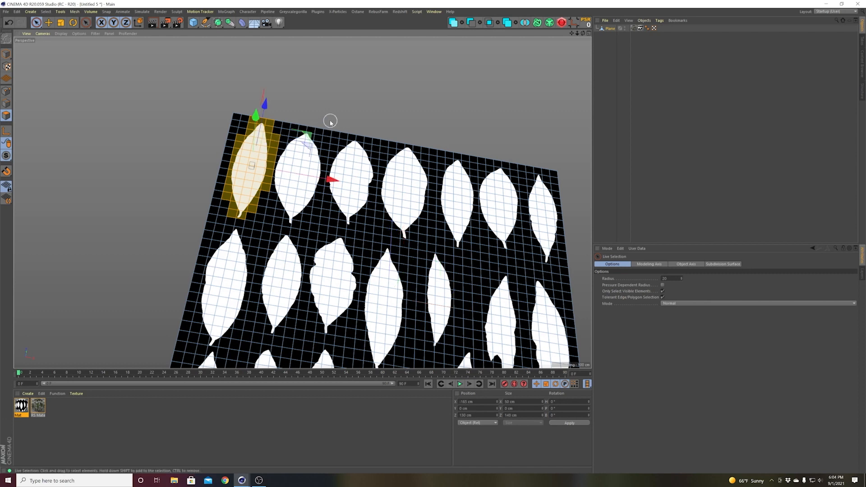
# - Split the selected leaf polygons into a separate object and toggle both objects' visibility to check the separation
pyautogui.press('u')
pyautogui.press('p')
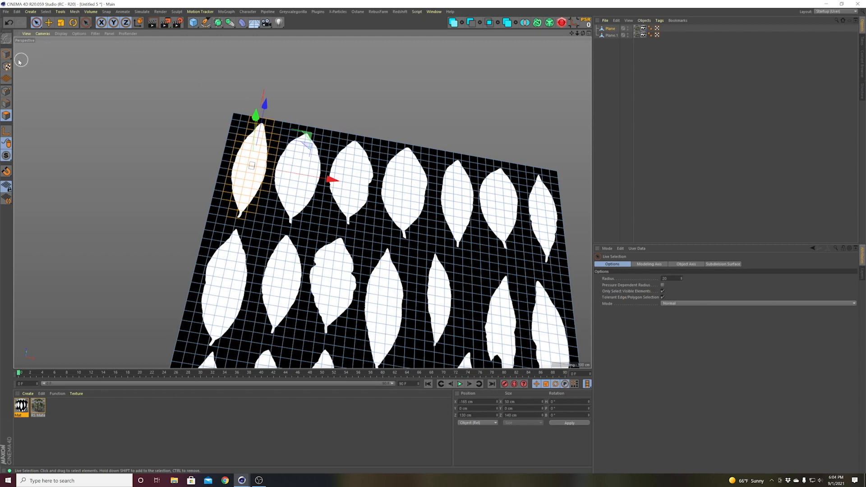
pyautogui.click(612, 35)
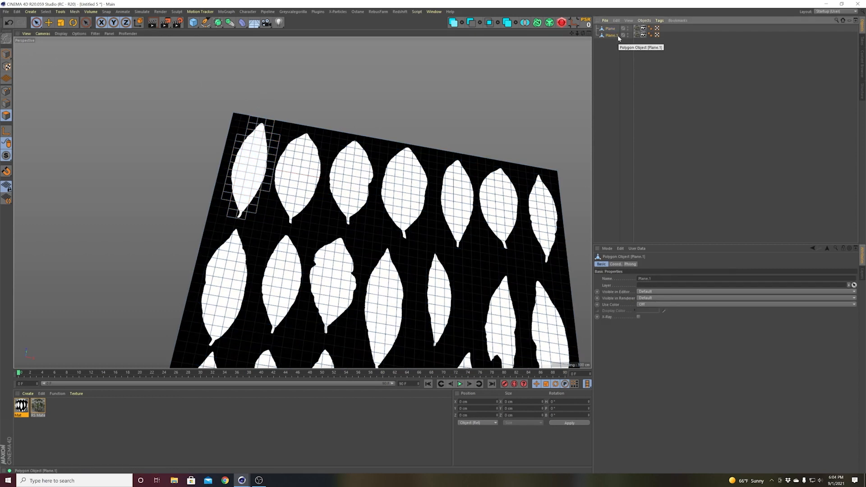
pyautogui.click(627, 28)
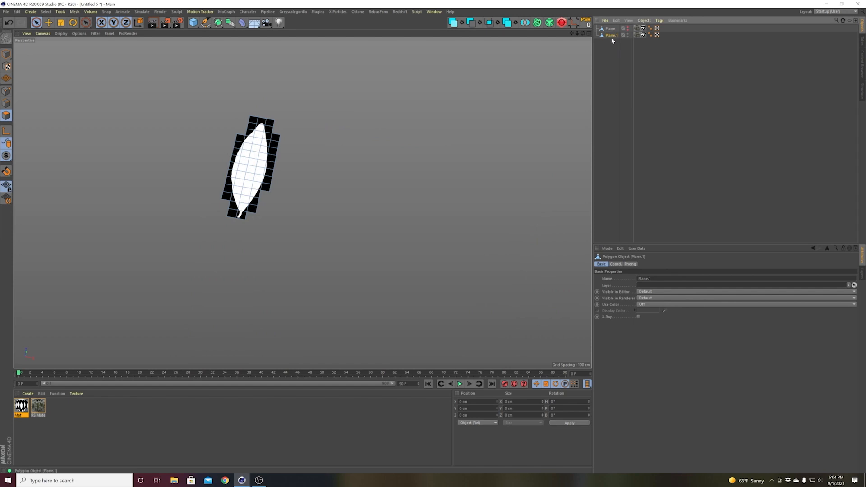
pyautogui.keyDown('ctrl'); pyautogui.click(628, 34); pyautogui.keyUp('ctrl')
pyautogui.click(628, 29)
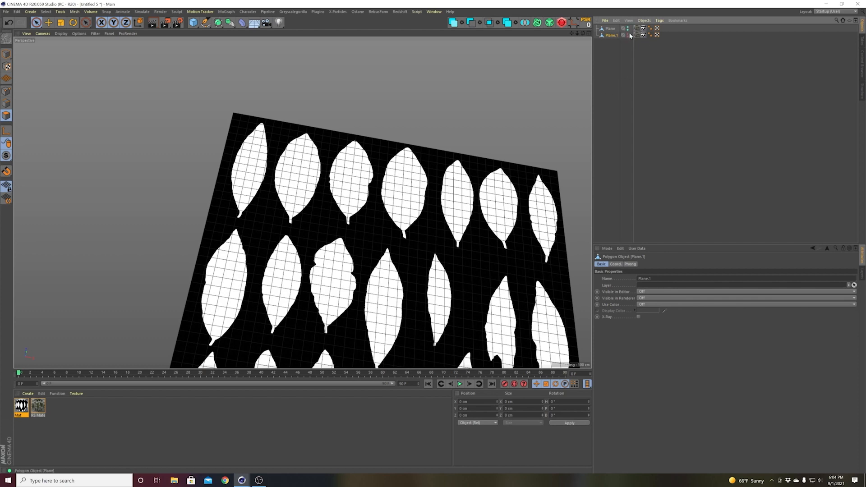
pyautogui.keyDown('ctrl'); pyautogui.click(628, 35); pyautogui.keyUp('ctrl')
# - Delete the first leaf's selected polygons from the original plane and hide that plane
pyautogui.click(609, 30)
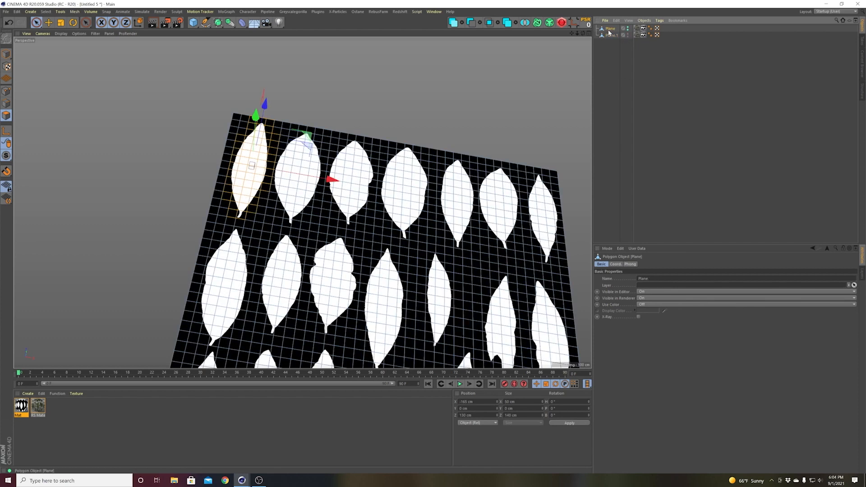
pyautogui.click(481, 86)
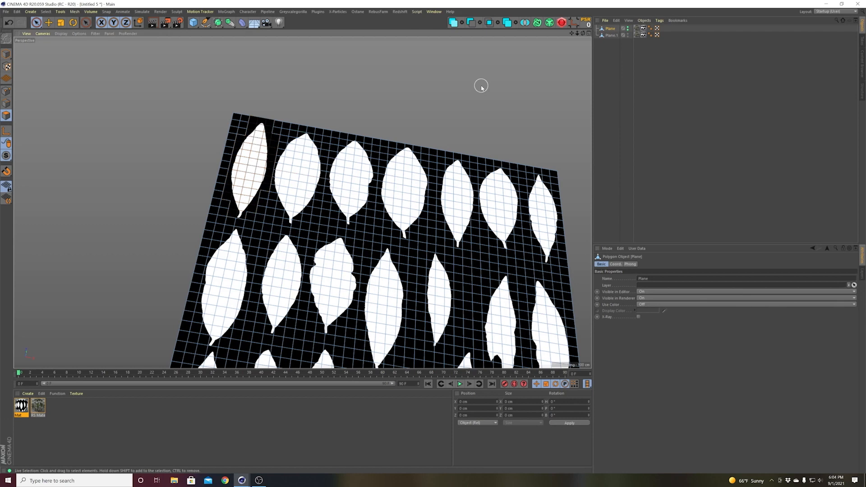
pyautogui.click(627, 35)
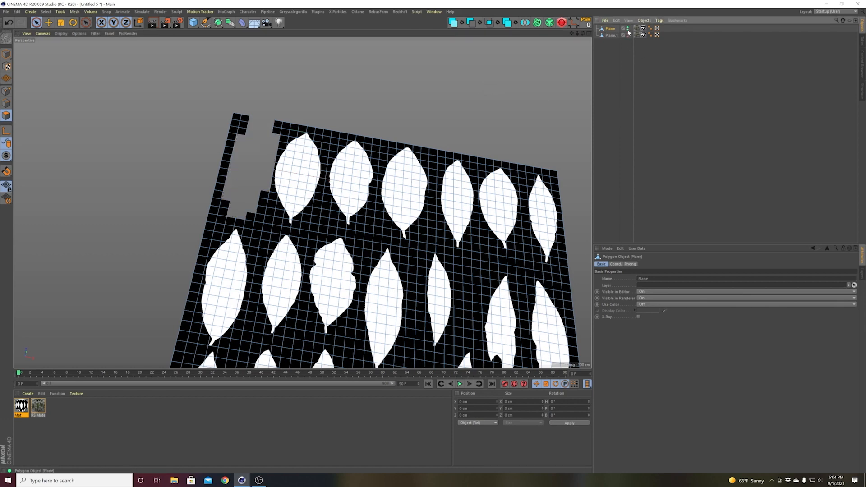
pyautogui.moveTo(628, 35); pyautogui.dragTo(628, 27)
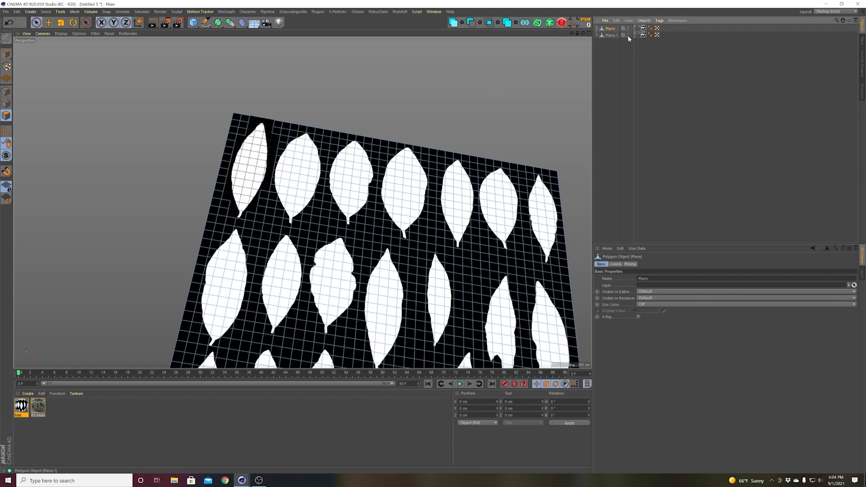
pyautogui.click(628, 29)
pyautogui.click(681, 98)
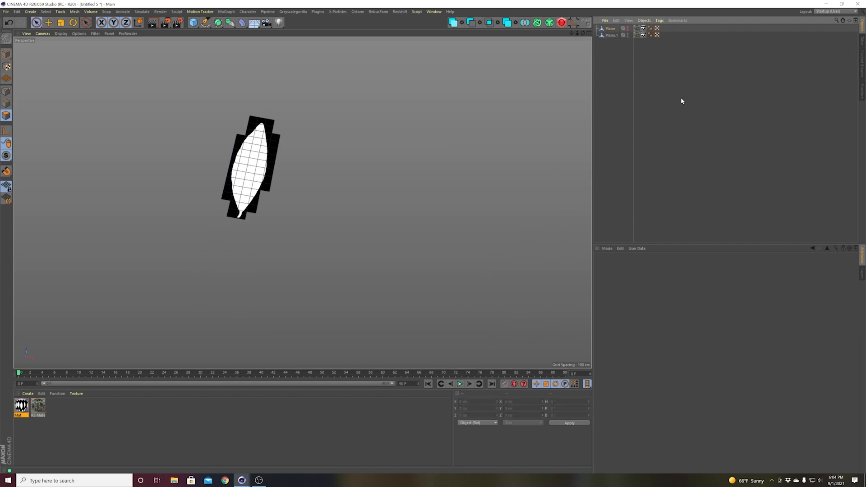
# - Center the separated leaf piece's axis on its geometry in model mode using the Center Axis command
pyautogui.click(612, 35)
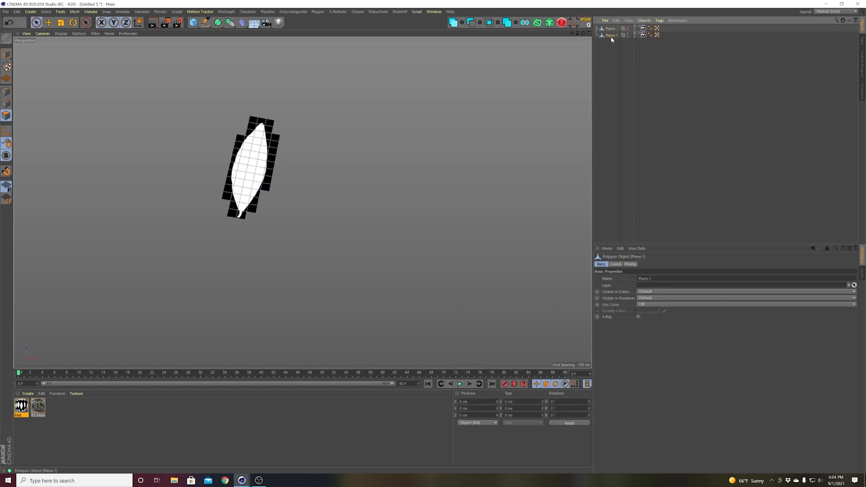
pyautogui.click(6, 54)
pyautogui.press('e')
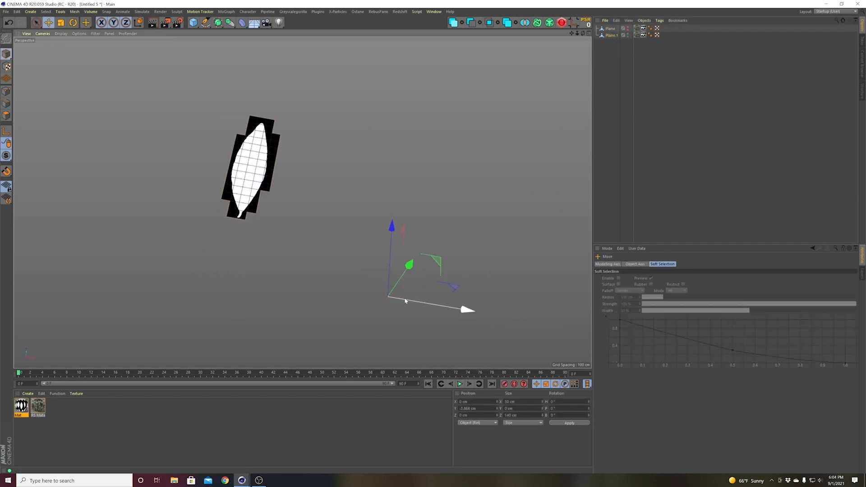
pyautogui.click(574, 25)
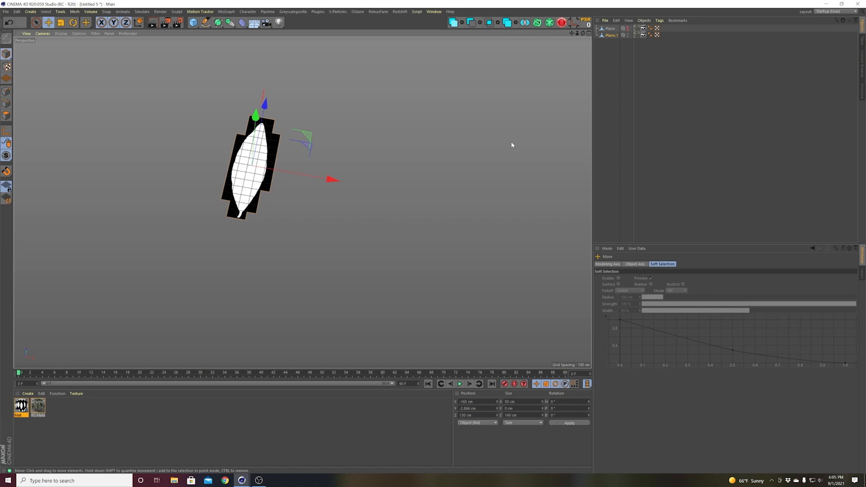
pyautogui.hotkey('shift', 'c')
pyautogui.write('ce')
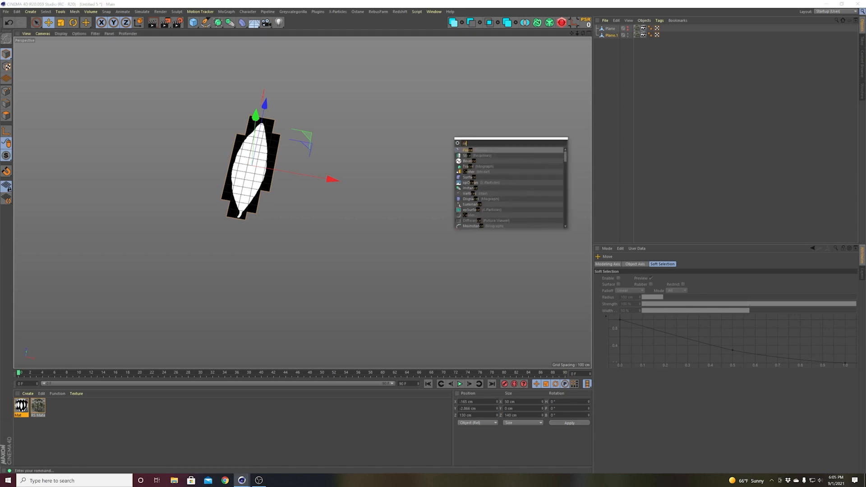
pyautogui.write('nter axis')
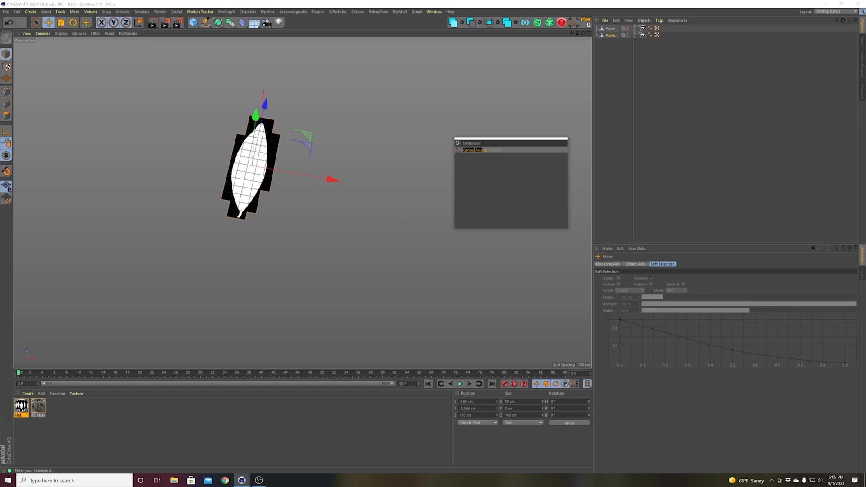
pyautogui.press('Return')
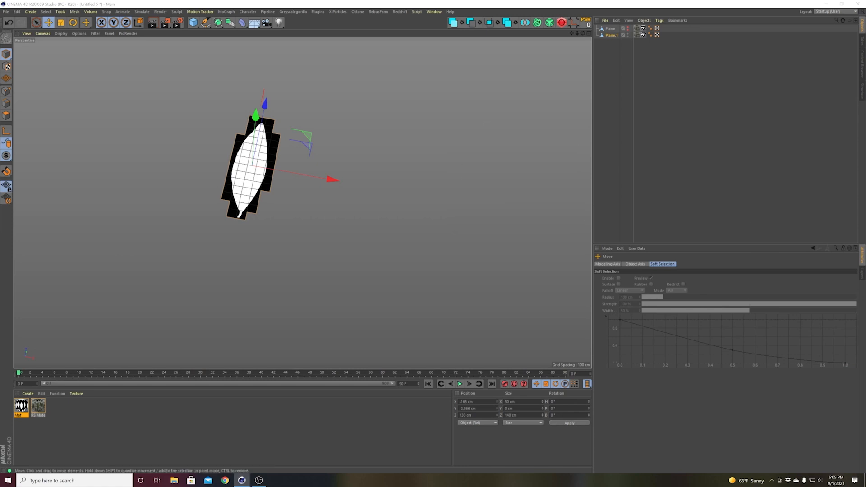
# - Hide the separated leaf piece and make the original plane with the remaining leaves visible again
pyautogui.click(677, 141)
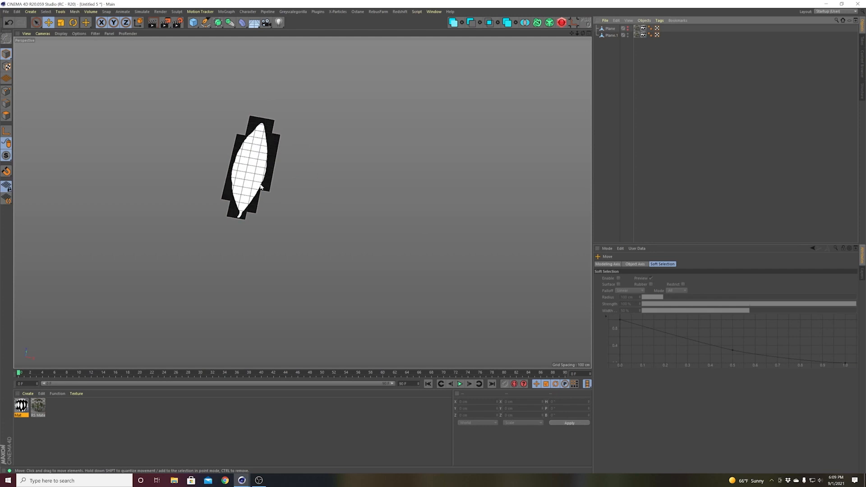
pyautogui.click(260, 187)
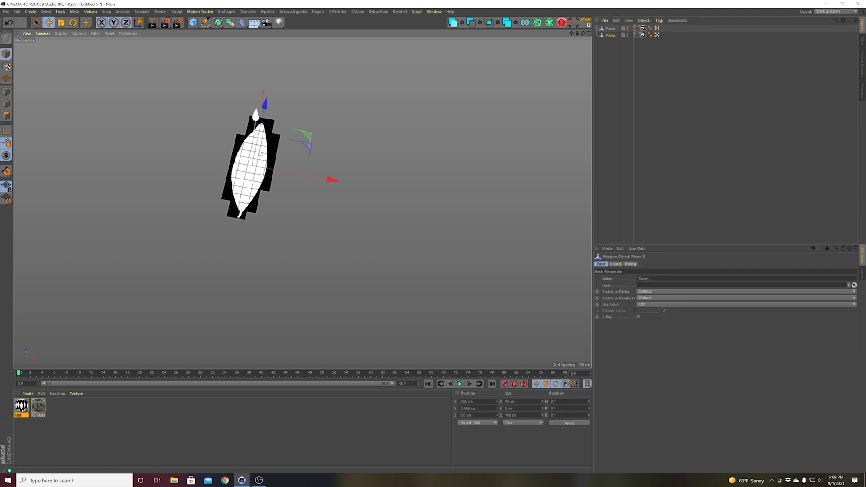
pyautogui.keyDown('alt'); pyautogui.moveTo(252, 178); pyautogui.dragTo(266, 152); pyautogui.keyUp('alt')
pyautogui.click(445, 146)
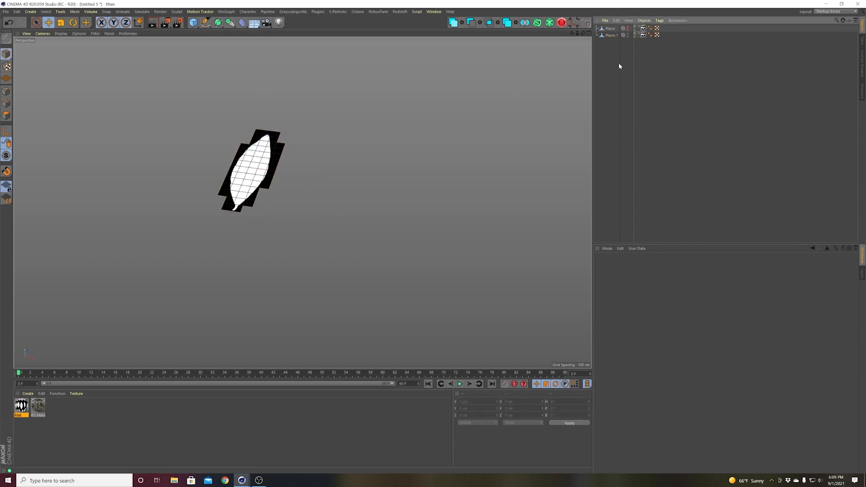
pyautogui.click(627, 34)
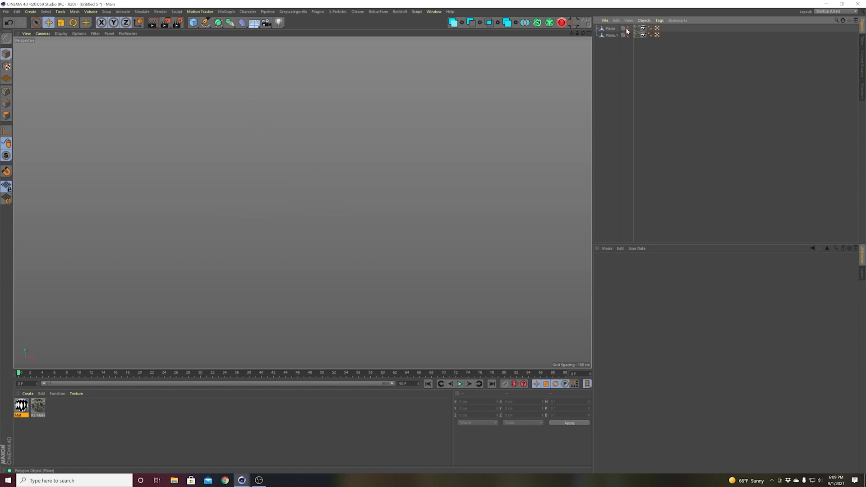
pyautogui.click(627, 28)
pyautogui.scroll(-4, 343, 168)
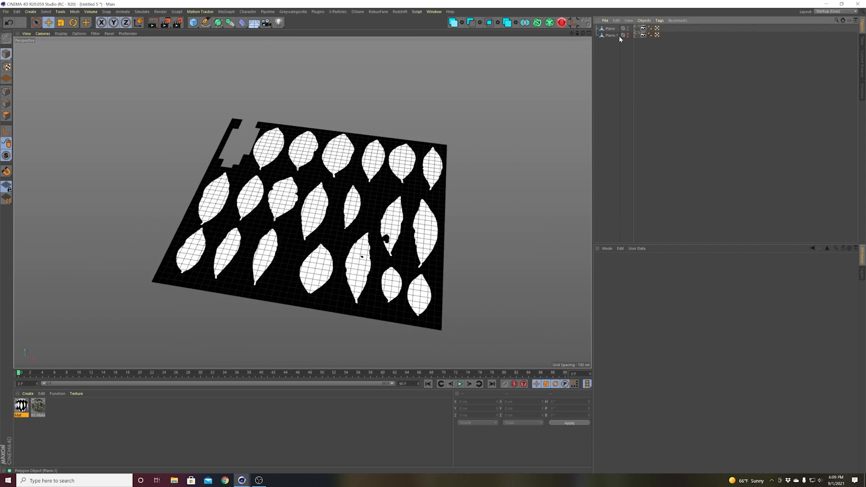
# - Switch to the tutorial_04_2.c4d project containing the forest and stump scene
pyautogui.click(613, 35)
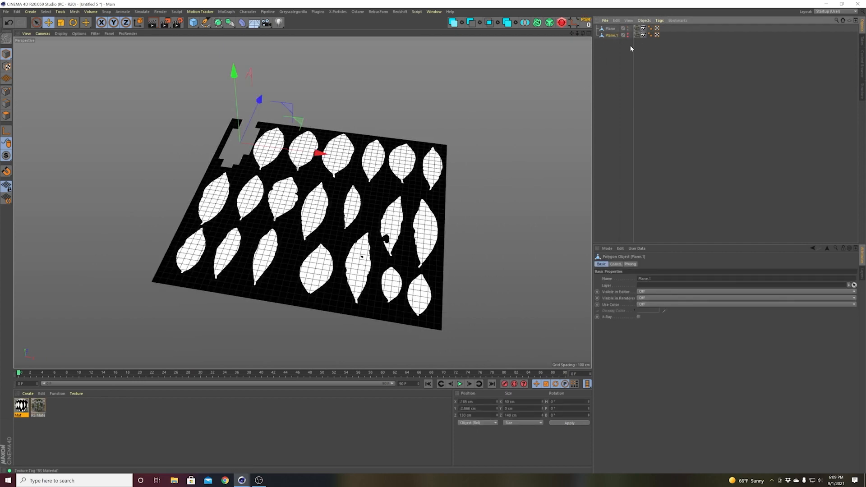
pyautogui.doubleClick(612, 35)
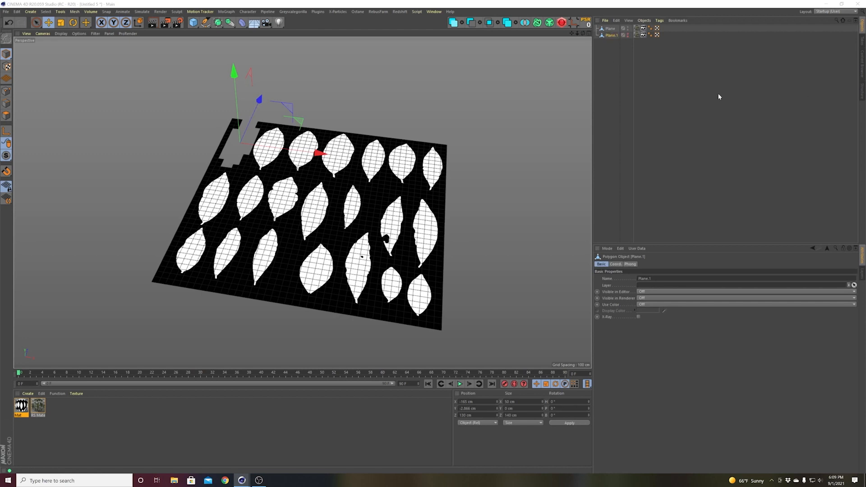
pyautogui.click(669, 113)
pyautogui.moveTo(671, 130)
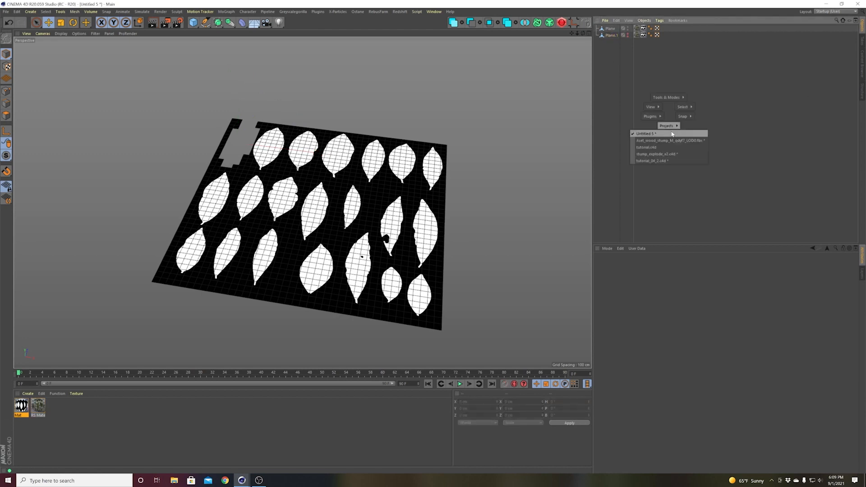
pyautogui.click(668, 160)
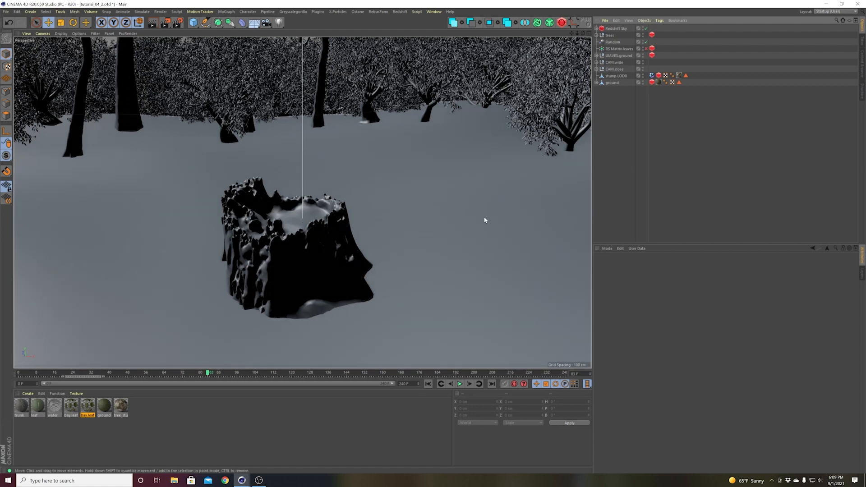
# - Expand the CAM.wide and CAM.close groups and view the cameras around the stump and ground
pyautogui.click(597, 62)
pyautogui.click(596, 76)
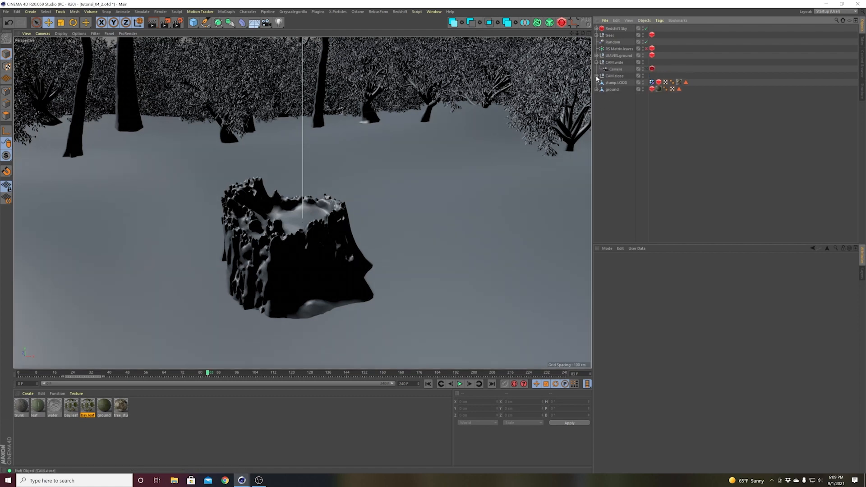
pyautogui.click(646, 82)
pyautogui.keyDown('alt'); pyautogui.moveTo(352, 234); pyautogui.dragTo(385, 200, button='right'); pyautogui.keyUp('alt')
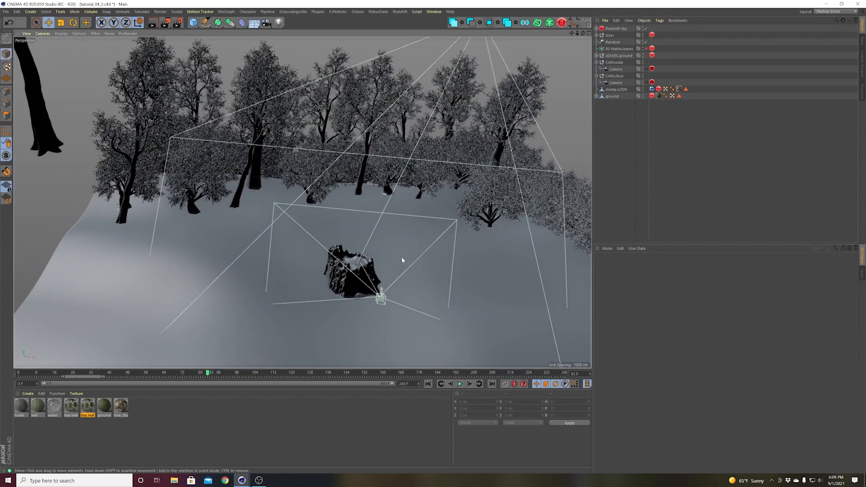
pyautogui.keyDown('alt'); pyautogui.moveTo(370, 265); pyautogui.dragTo(413, 241, button='right'); pyautogui.keyUp('alt')
pyautogui.click(416, 239)
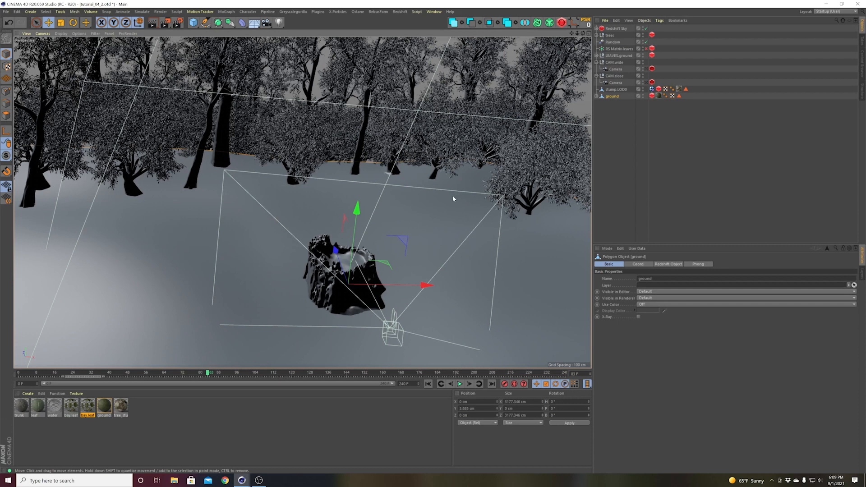
# - Examine the numbered leaf objects inside the LEAVES.ground group, then collapse the group
pyautogui.click(596, 55)
pyautogui.click(612, 62)
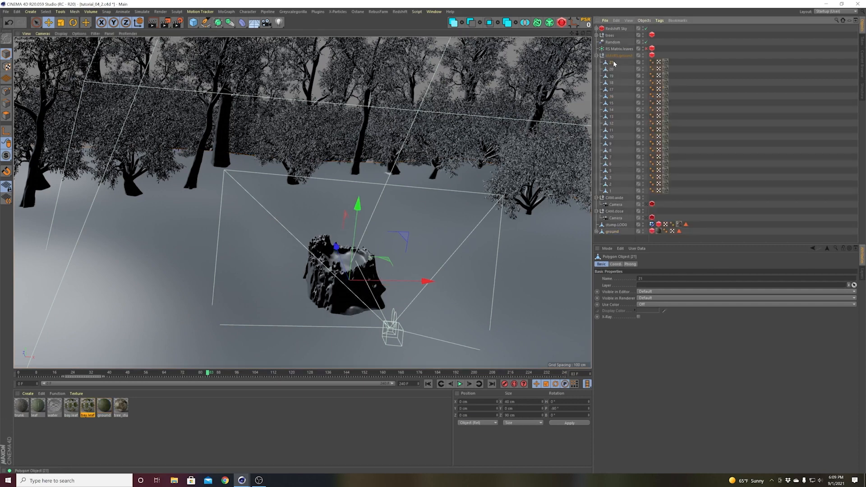
pyautogui.click(610, 192)
pyautogui.click(596, 55)
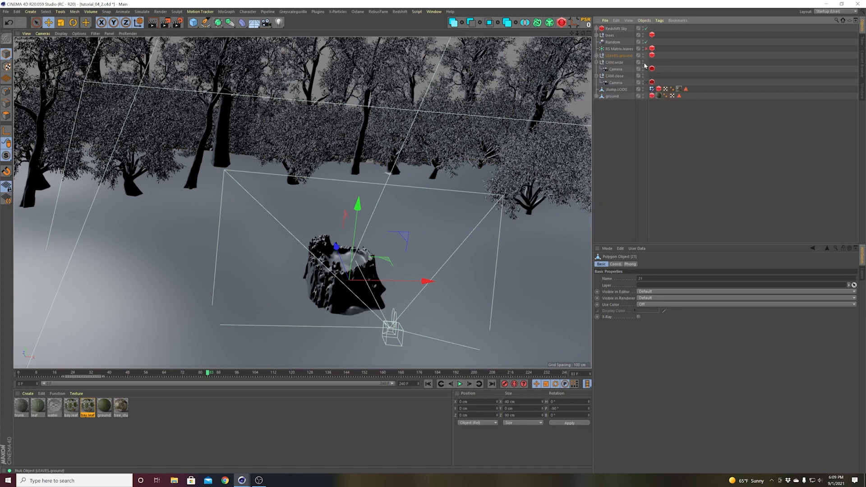
pyautogui.click(658, 59)
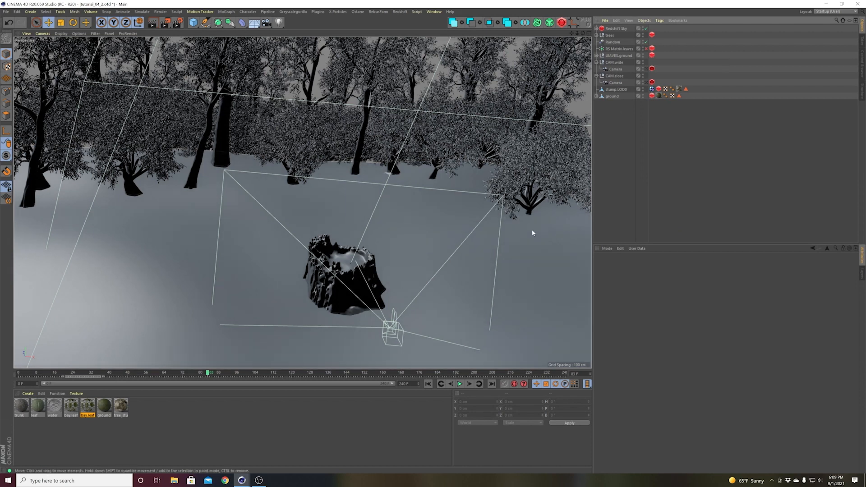
# - Review the object settings of the existing RS Matrix.leaves scatter
pyautogui.keyDown('alt'); pyautogui.moveTo(448, 254); pyautogui.dragTo(429, 217, button='middle'); pyautogui.keyUp('alt')
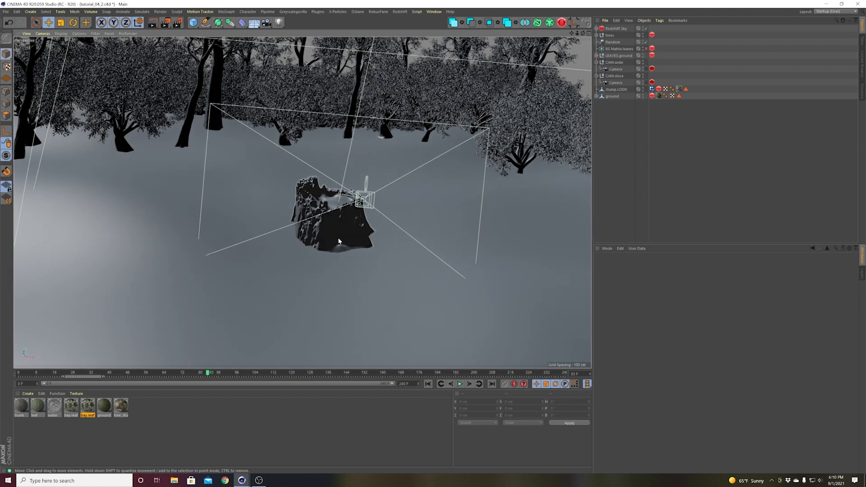
pyautogui.click(620, 49)
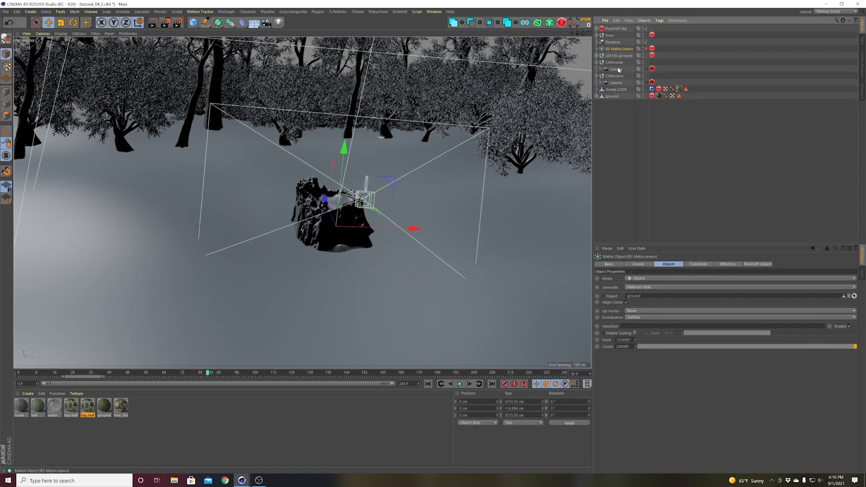
pyautogui.click(654, 174)
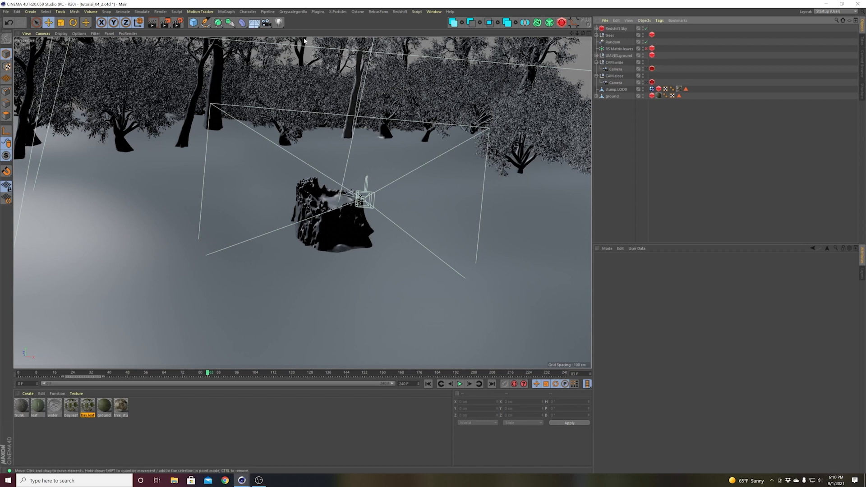
# - Add a new Redshift Matrix Scatter object to the forest scene
pyautogui.click(394, 12)
pyautogui.moveTo(433, 21)
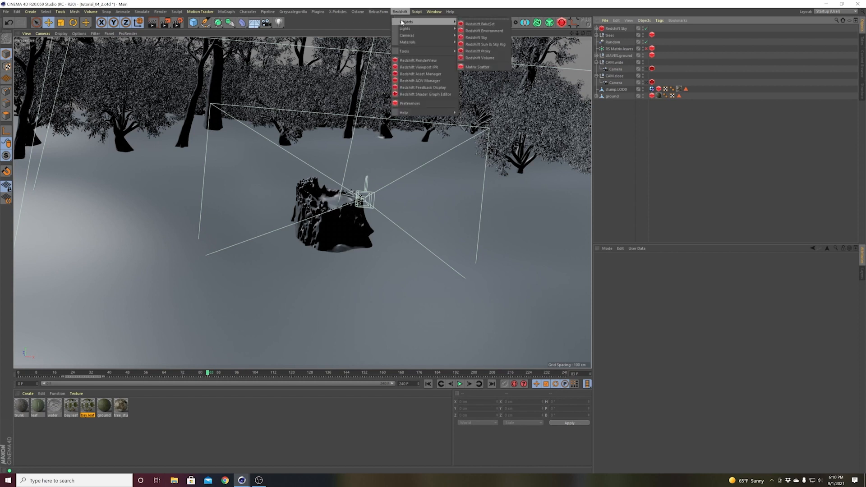
pyautogui.click(477, 66)
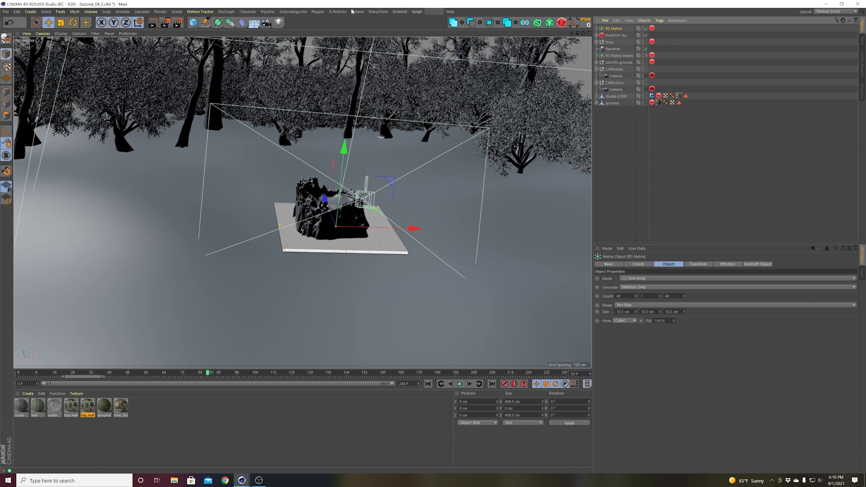
# - Try adding a standard MoGraph Matrix with a Redshift Object tag, and delete that Matrix
pyautogui.click(223, 12)
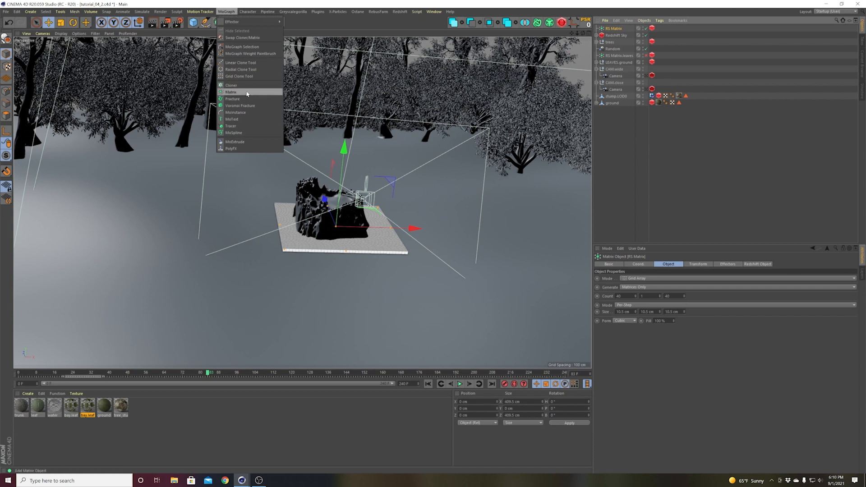
pyautogui.click(231, 92)
pyautogui.rightClick(613, 28)
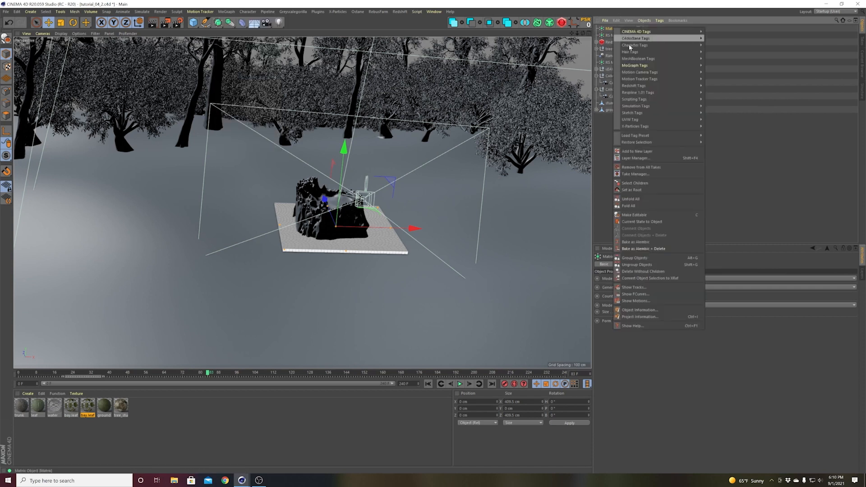
pyautogui.moveTo(663, 86)
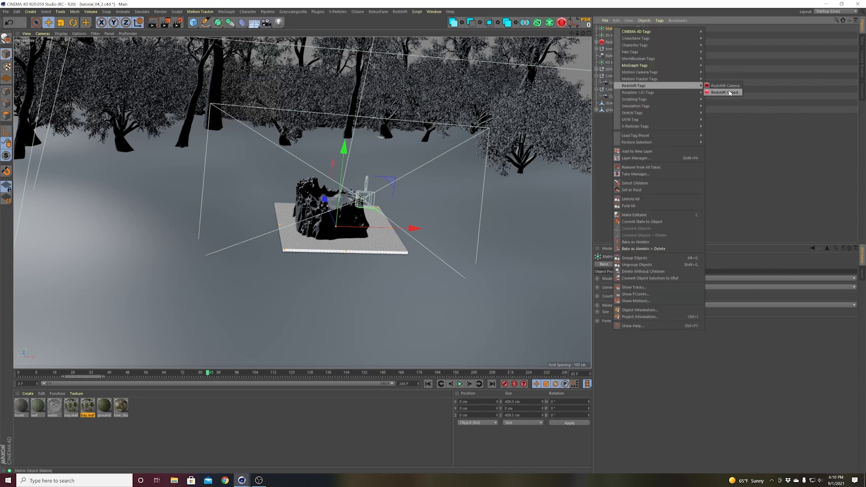
pyautogui.click(724, 92)
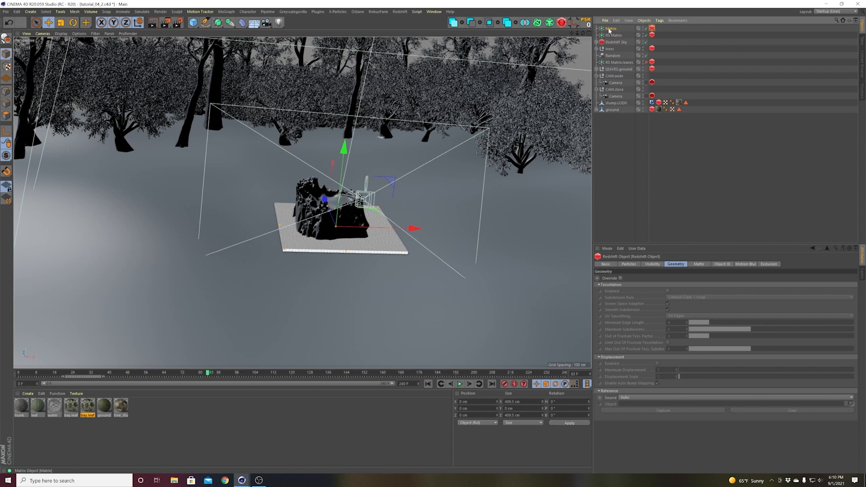
pyautogui.click(610, 29)
pyautogui.press('Delete')
# - Set the new RS Matrix to Object mode and assign the ground mesh as its distribution object
pyautogui.click(610, 29)
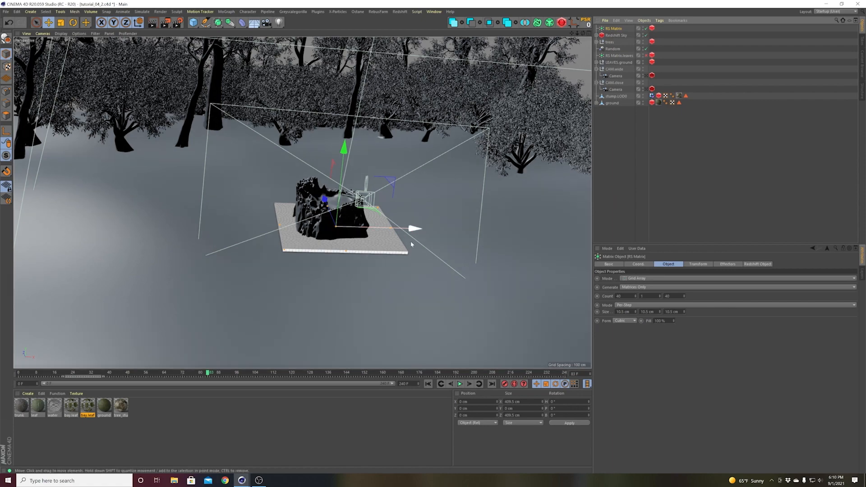
pyautogui.scroll(8, 319, 227)
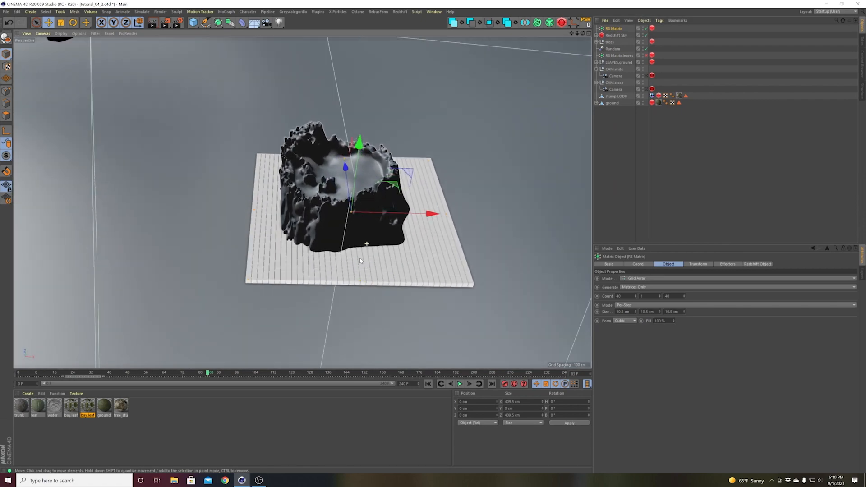
pyautogui.keyDown('alt'); pyautogui.moveTo(348, 269); pyautogui.dragTo(309, 270, button='right'); pyautogui.keyUp('alt')
pyautogui.keyDown('alt'); pyautogui.moveTo(316, 264); pyautogui.dragTo(377, 262); pyautogui.keyUp('alt')
pyautogui.keyDown('alt'); pyautogui.moveTo(361, 234); pyautogui.dragTo(393, 232, button='right'); pyautogui.keyUp('alt')
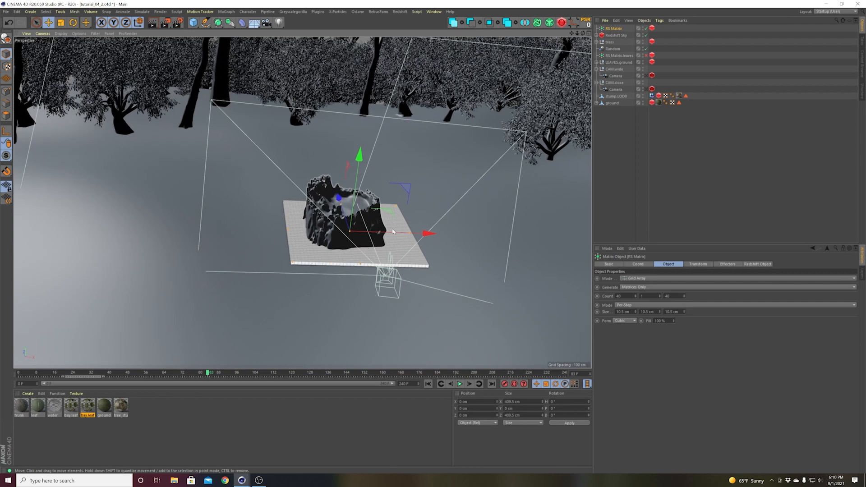
pyautogui.click(630, 278)
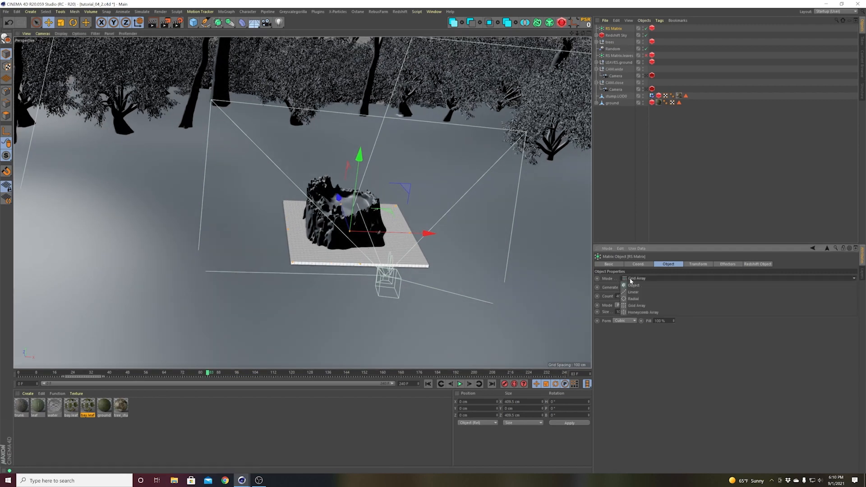
pyautogui.click(633, 286)
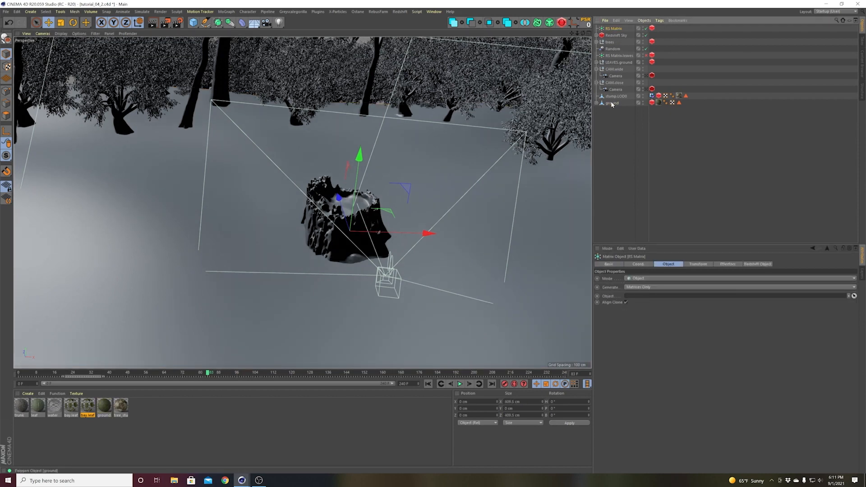
pyautogui.moveTo(612, 103); pyautogui.dragTo(643, 297)
pyautogui.keyDown('alt'); pyautogui.moveTo(517, 285); pyautogui.dragTo(277, 302); pyautogui.keyUp('alt')
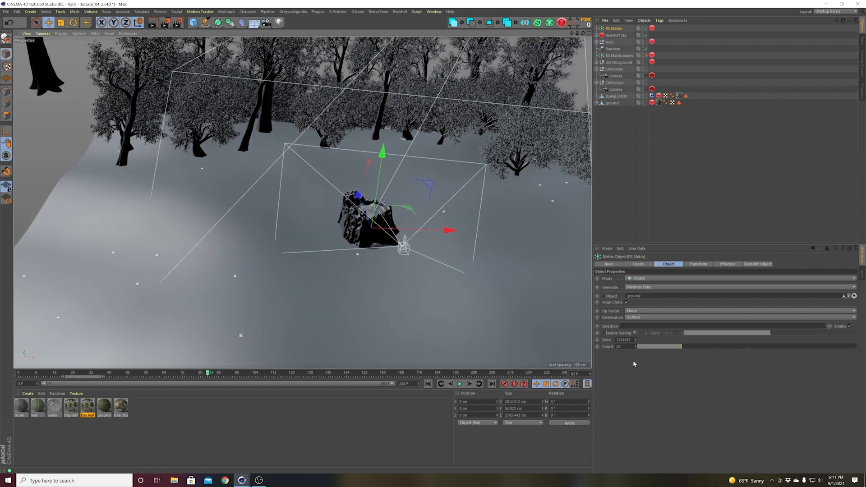
# - Set the RS Matrix count to 200000 and inspect the scatter density around the stump
pyautogui.click(620, 346)
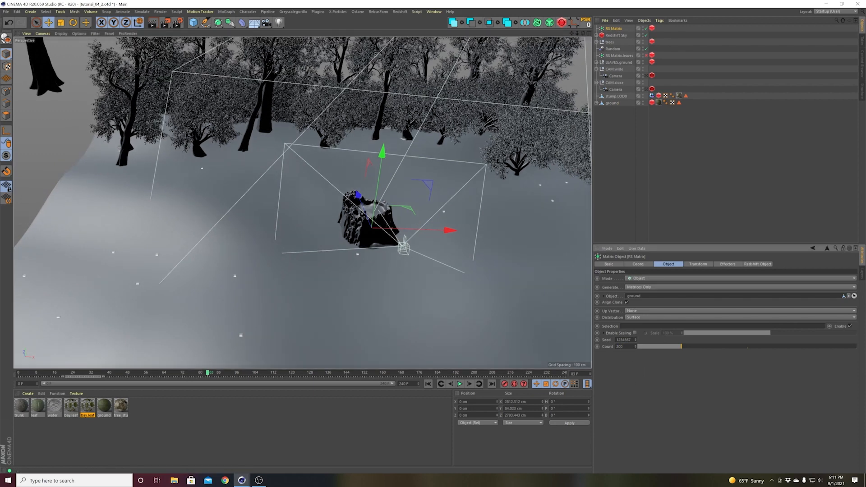
pyautogui.write('00000')
pyautogui.press('Return')
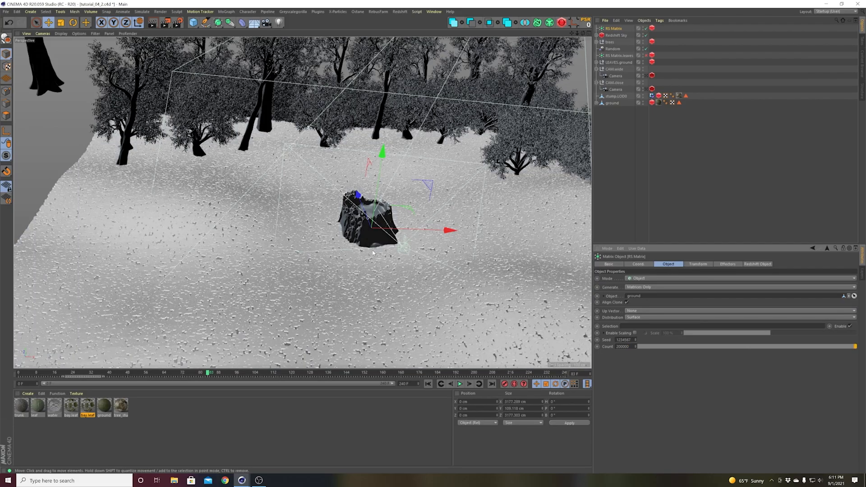
pyautogui.scroll(3, 416, 212)
pyautogui.moveTo(372, 295)
pyautogui.keyDown('alt'); pyautogui.mouseDown()
pyautogui.moveTo(365, 270)
pyautogui.moveTo(375, 296)
pyautogui.mouseUp(); pyautogui.keyUp('alt')
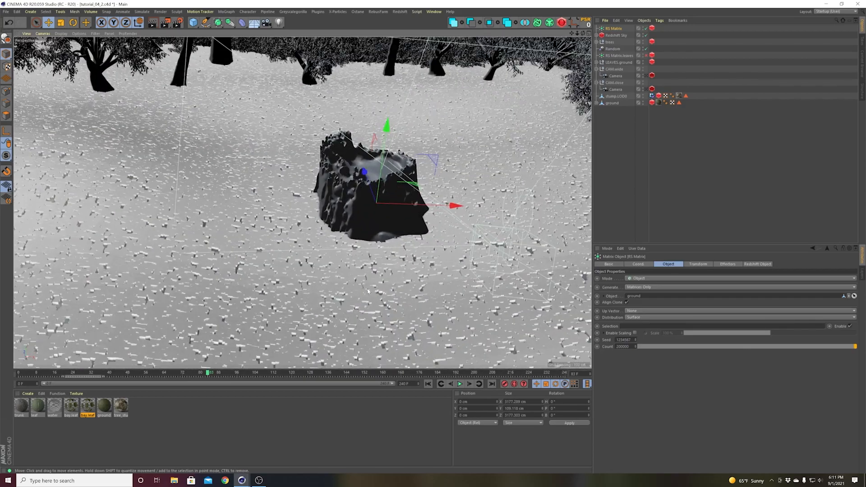
pyautogui.scroll(-2, 391, 247)
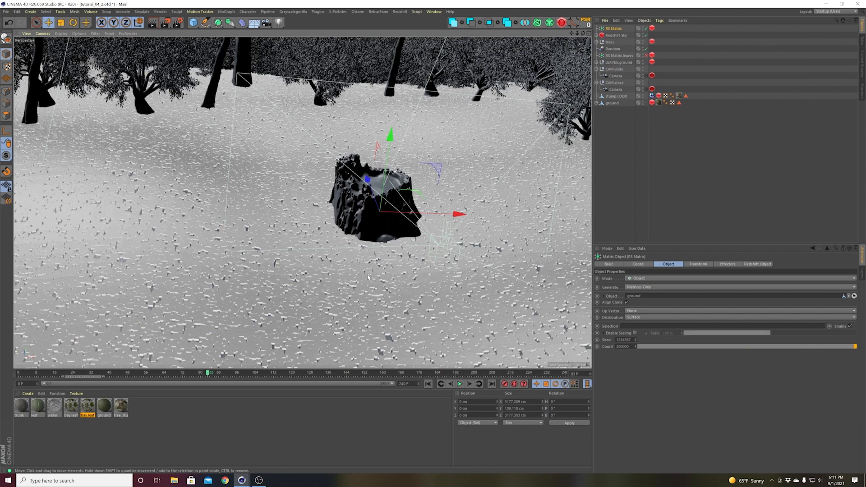
pyautogui.scroll(3, 381, 243)
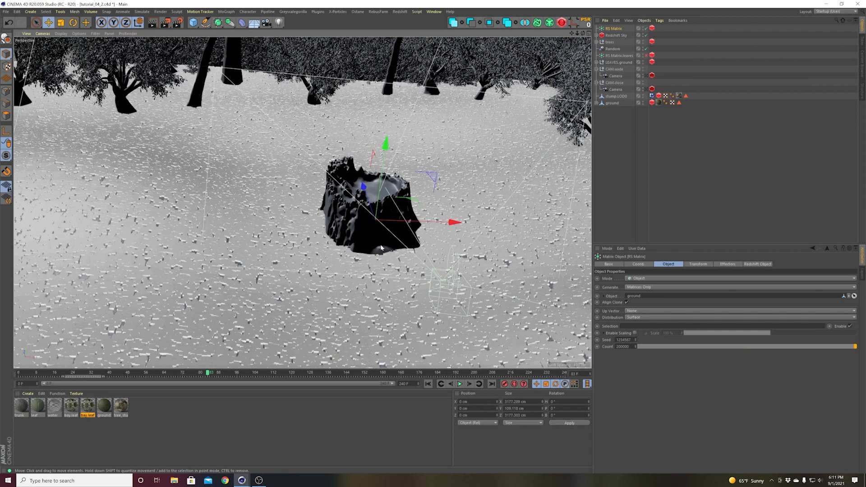
# - Set the particle mode of the RS Matrix's Redshift Object tag to Custom Objects
pyautogui.click(625, 153)
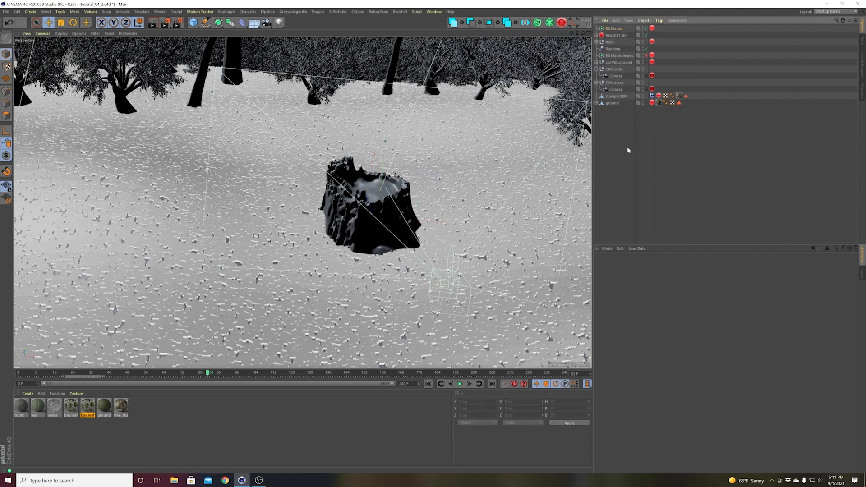
pyautogui.click(652, 29)
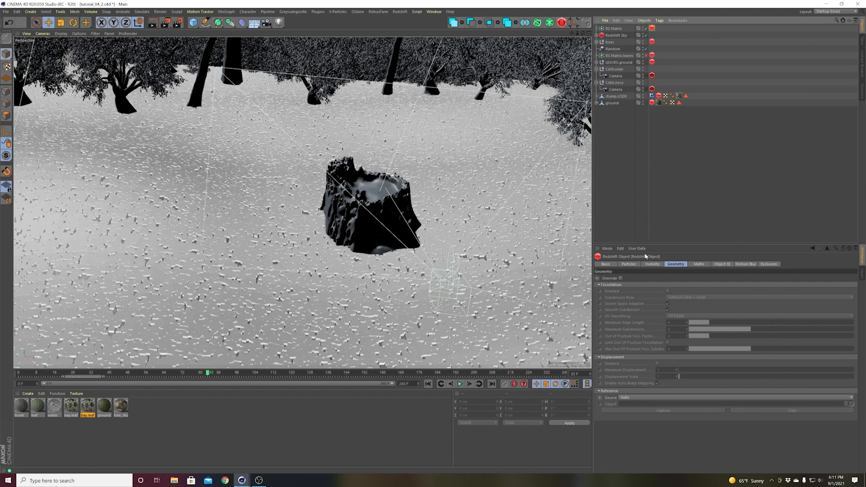
pyautogui.click(630, 265)
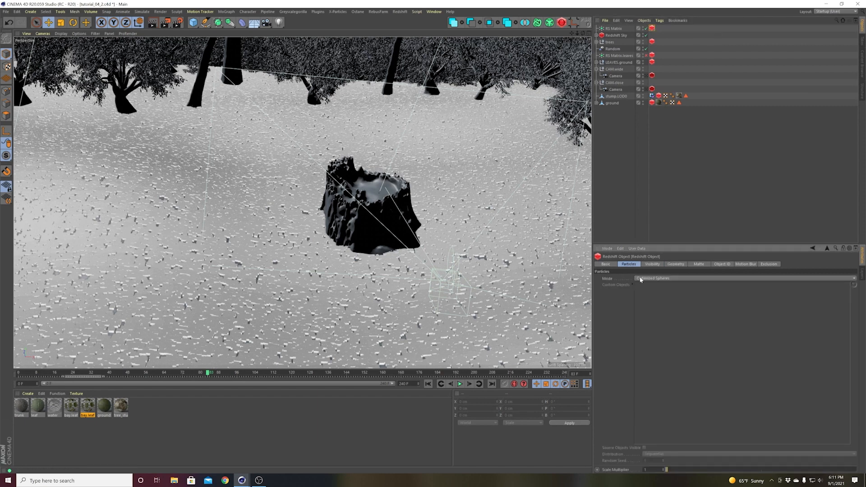
pyautogui.click(646, 278)
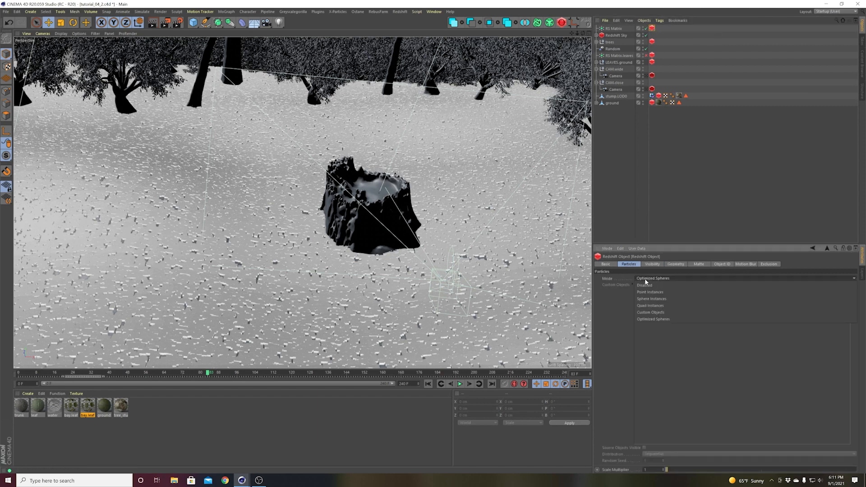
pyautogui.click(651, 311)
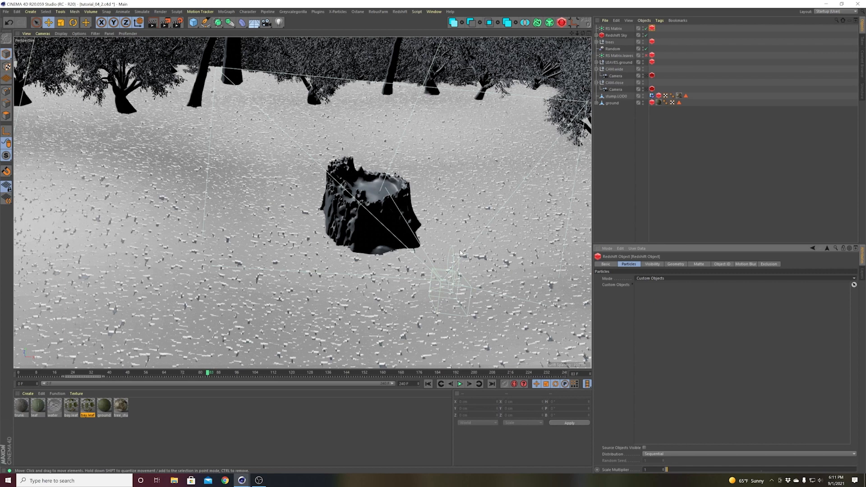
# - Add all 21 leaf meshes from LEAVES.ground to the RS Matrix tag's custom objects and set their distribution to Random
pyautogui.click(597, 63)
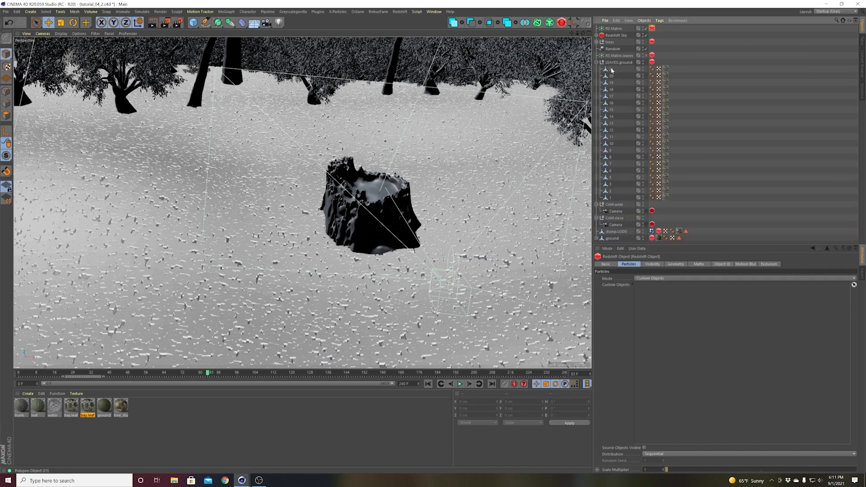
pyautogui.click(612, 69)
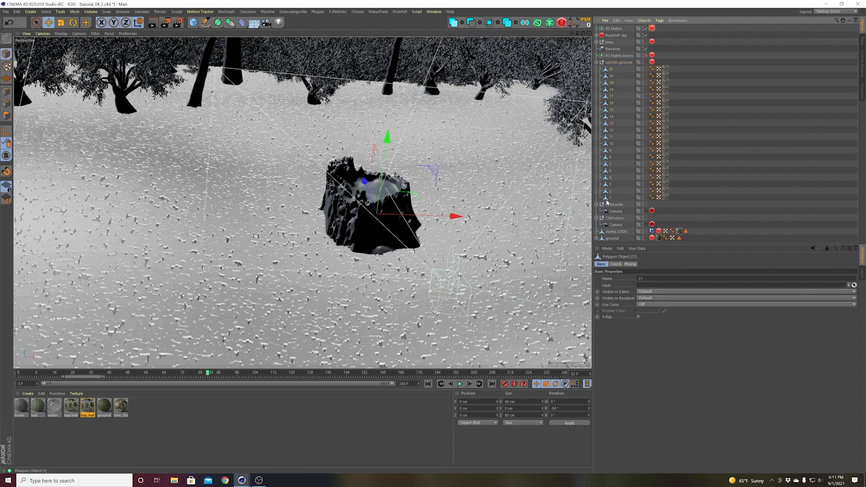
pyautogui.click(652, 28)
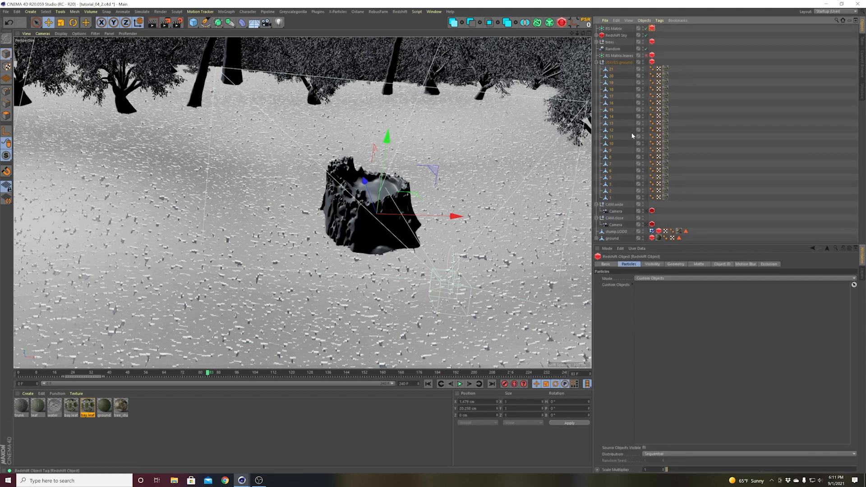
pyautogui.moveTo(611, 197); pyautogui.dragTo(694, 374)
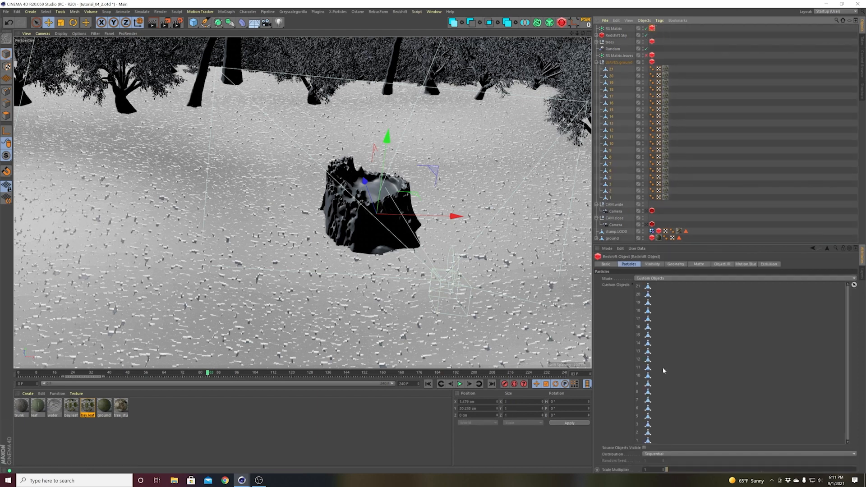
pyautogui.click(650, 455)
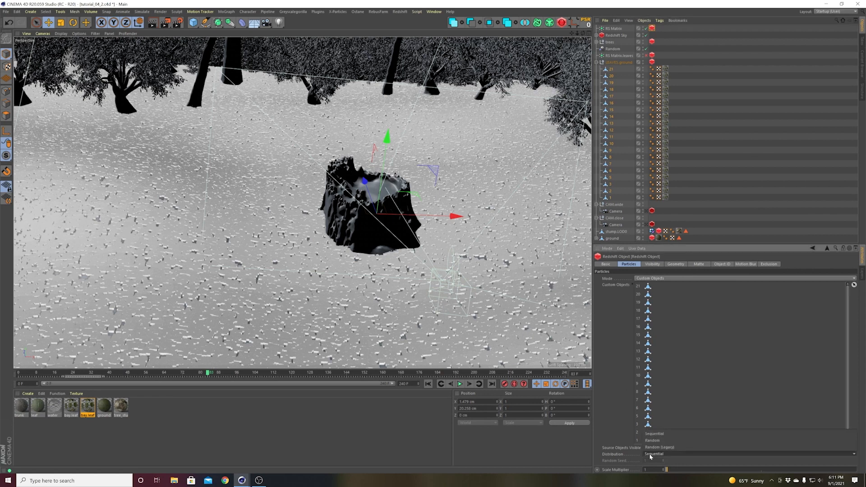
pyautogui.click(657, 443)
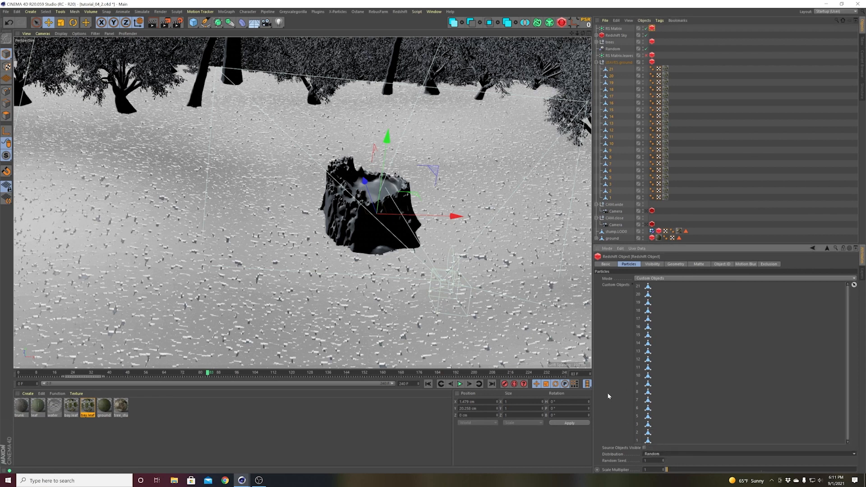
pyautogui.click(597, 62)
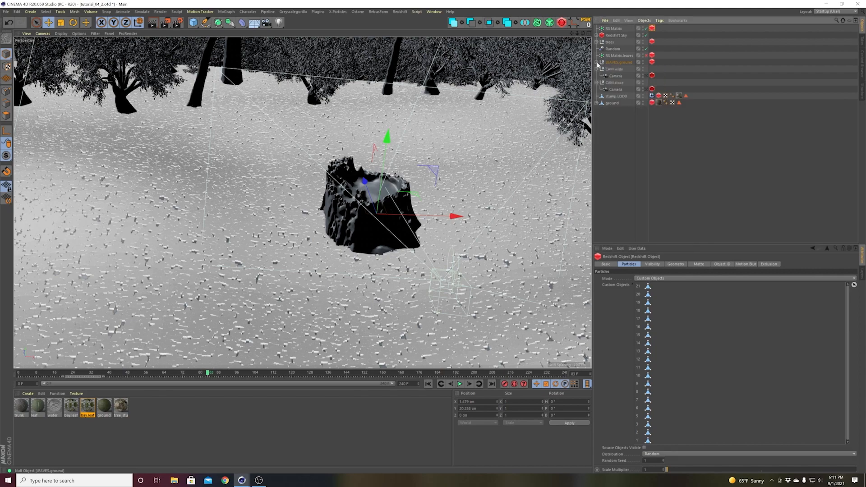
# - Look through the CAM.close camera and start a live Redshift RenderView preview of the leaves around the stump
pyautogui.click(646, 76)
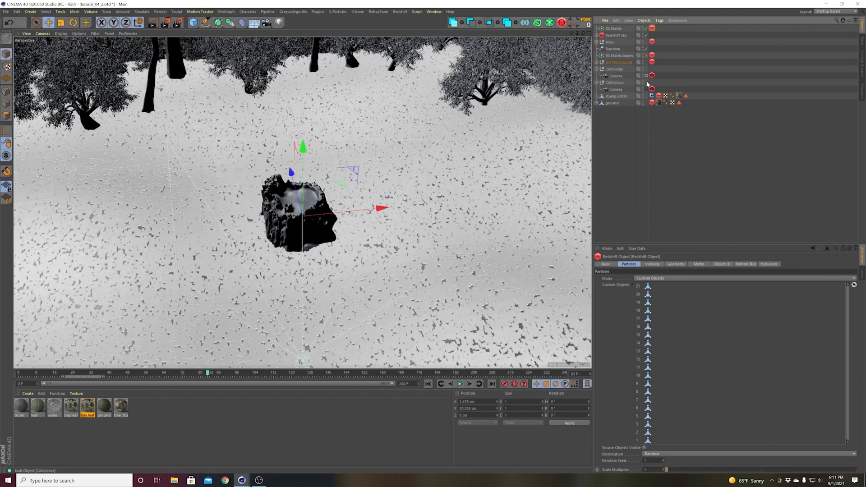
pyautogui.click(647, 88)
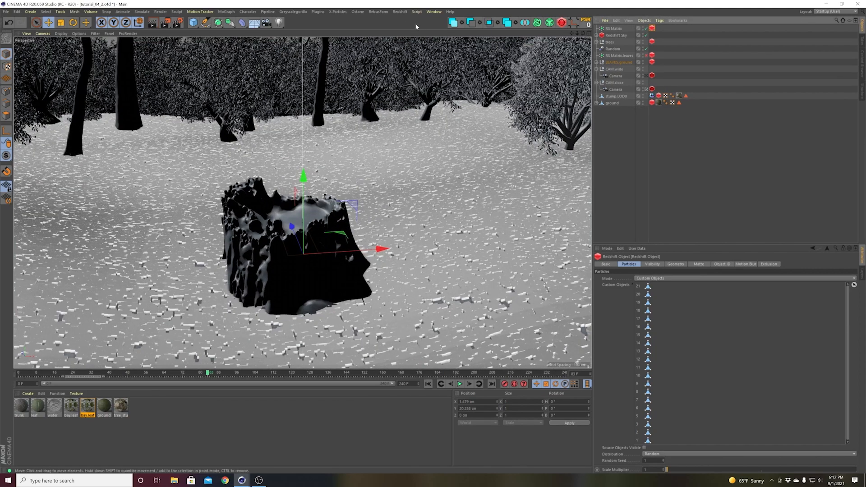
pyautogui.click(400, 12)
pyautogui.click(419, 60)
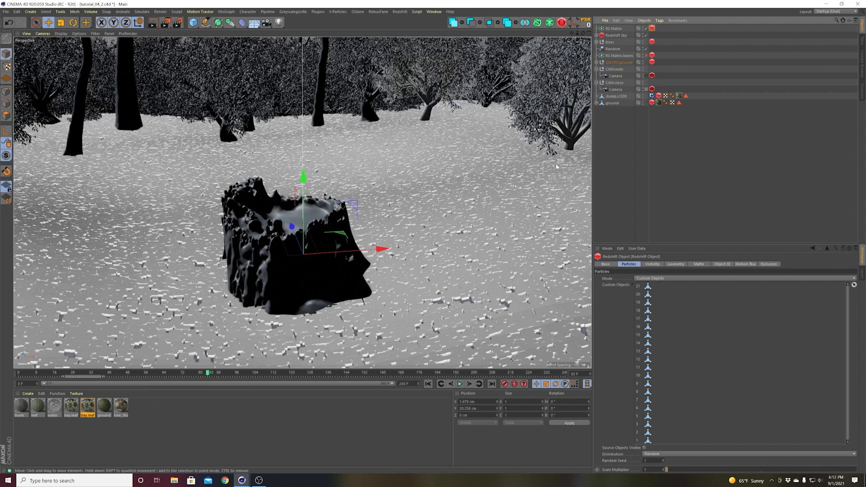
pyautogui.moveTo(242, 480)
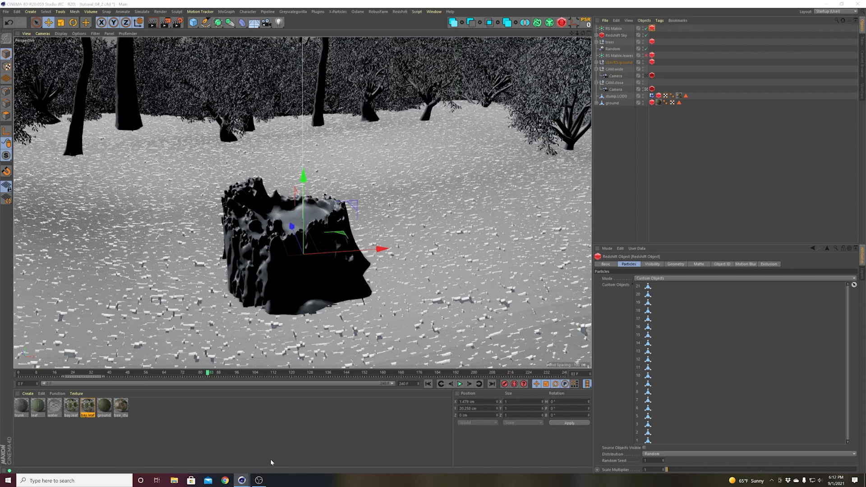
pyautogui.click(276, 451)
pyautogui.click(464, 107)
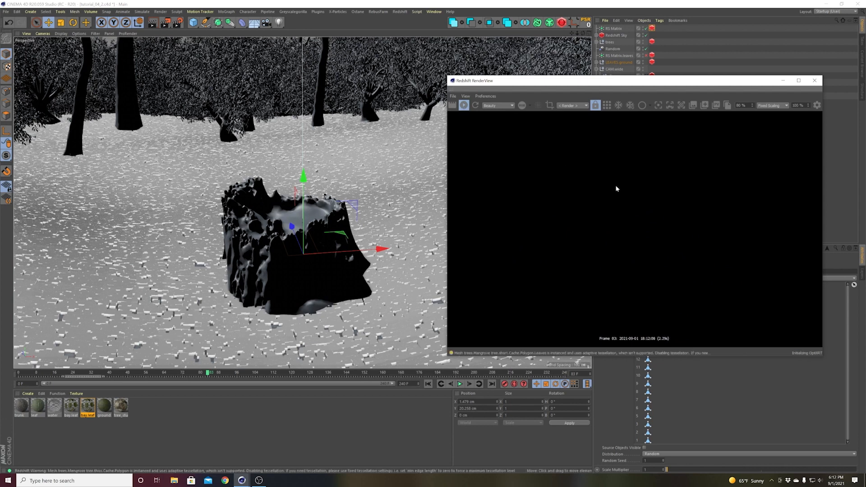
pyautogui.scroll(-1, 616, 197)
pyautogui.scroll(-2, 618, 212)
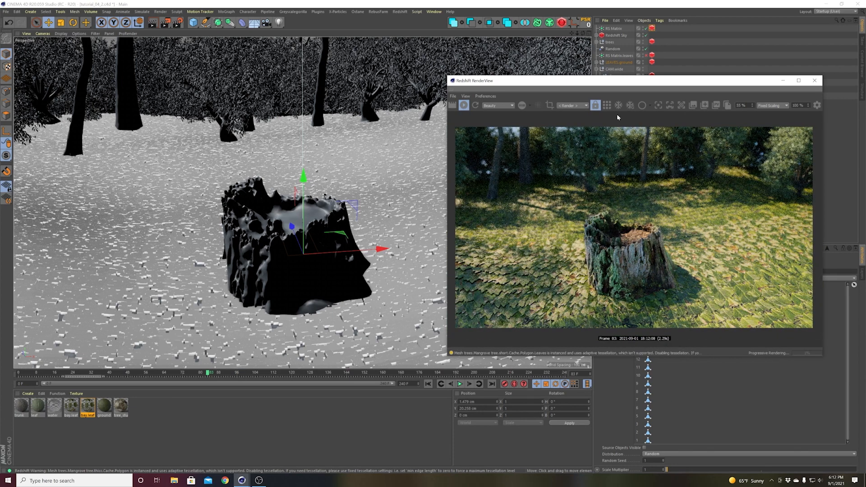
pyautogui.moveTo(592, 87); pyautogui.dragTo(583, 90)
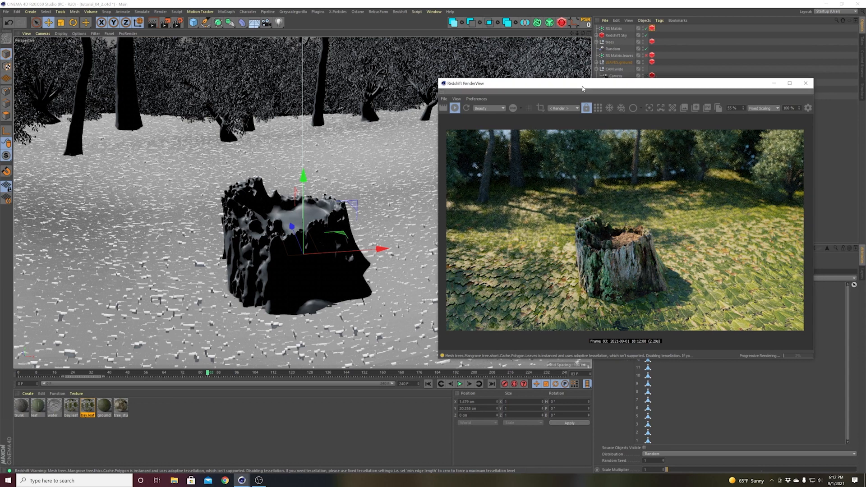
pyautogui.scroll(-1, 610, 271)
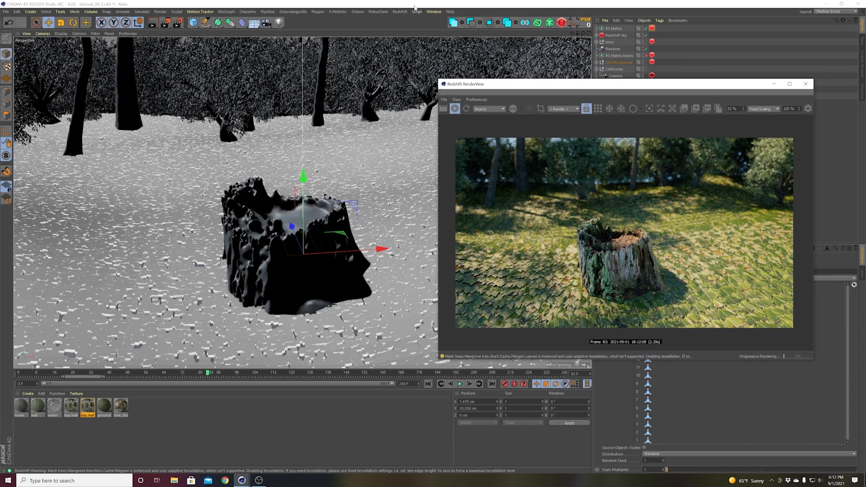
# - Toggle Enable Optix RT on Supported GPUs in the experimental options of the Redshift render settings
pyautogui.click(183, 25)
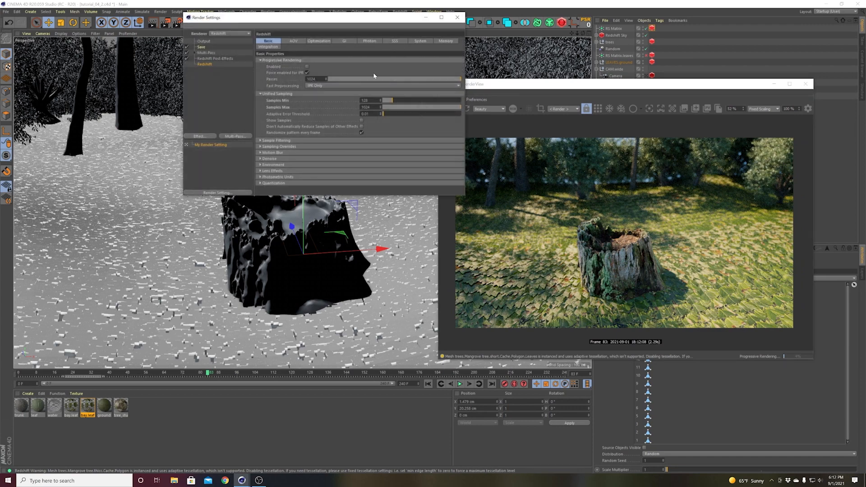
pyautogui.click(420, 41)
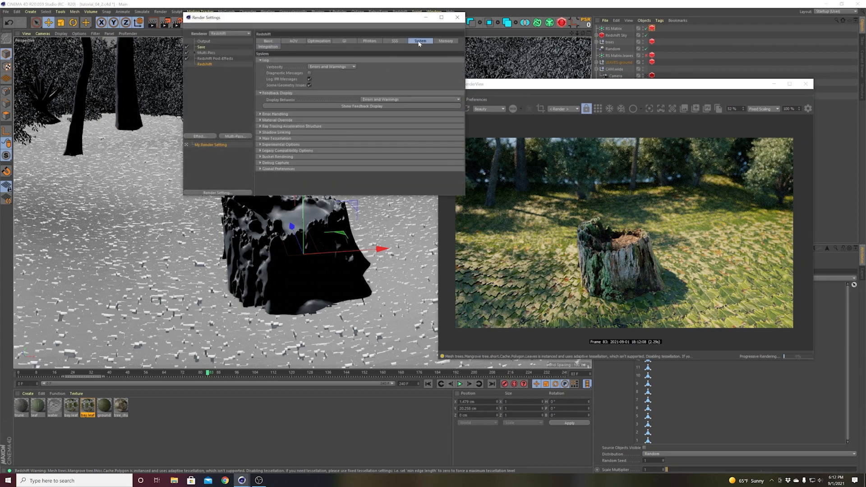
pyautogui.click(272, 144)
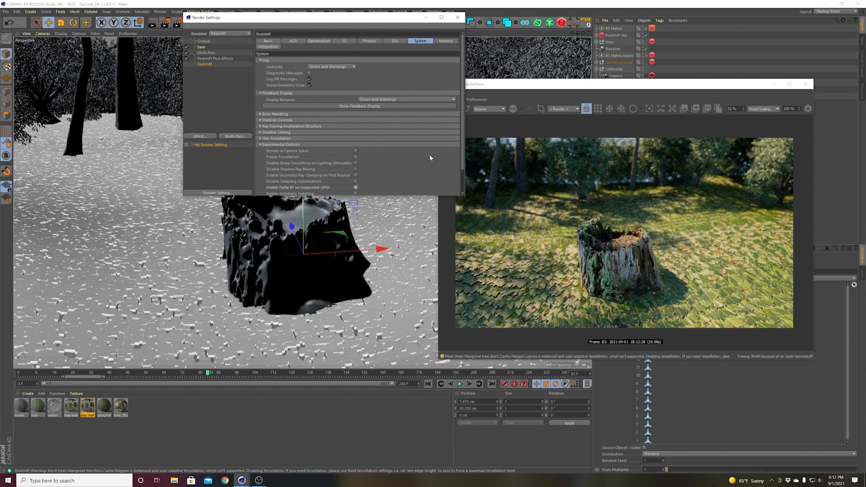
pyautogui.click(458, 17)
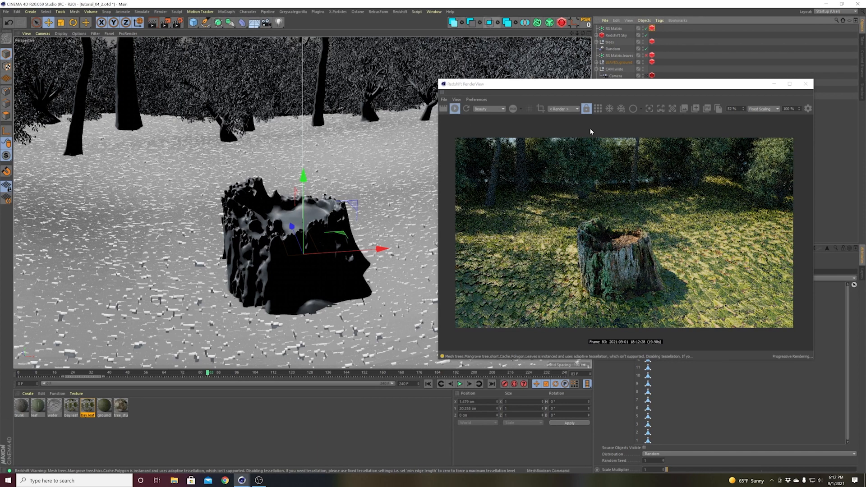
# - Add a MoGraph Random effector to the new RS Matrix
pyautogui.moveTo(527, 85); pyautogui.dragTo(288, 127)
pyautogui.click(618, 30)
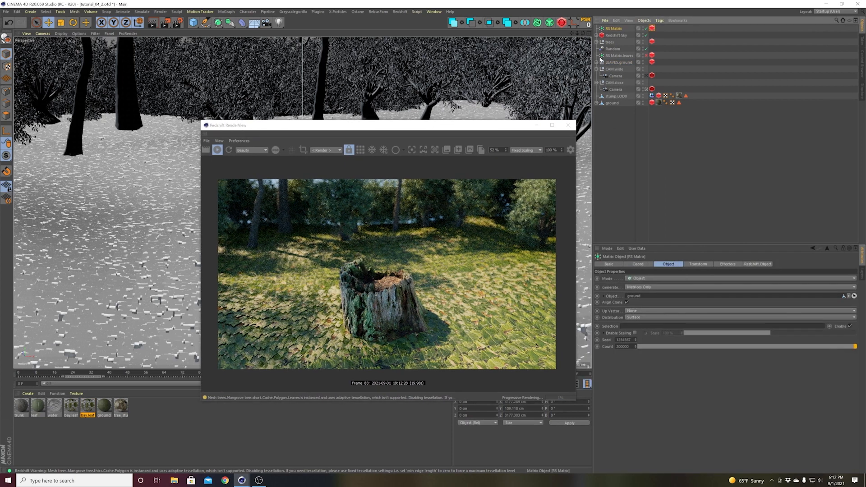
pyautogui.click(728, 264)
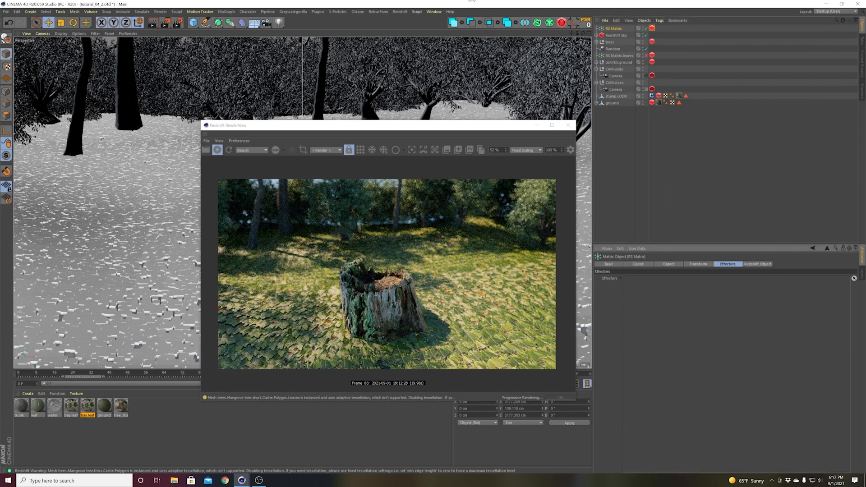
pyautogui.click(227, 12)
pyautogui.moveTo(232, 21)
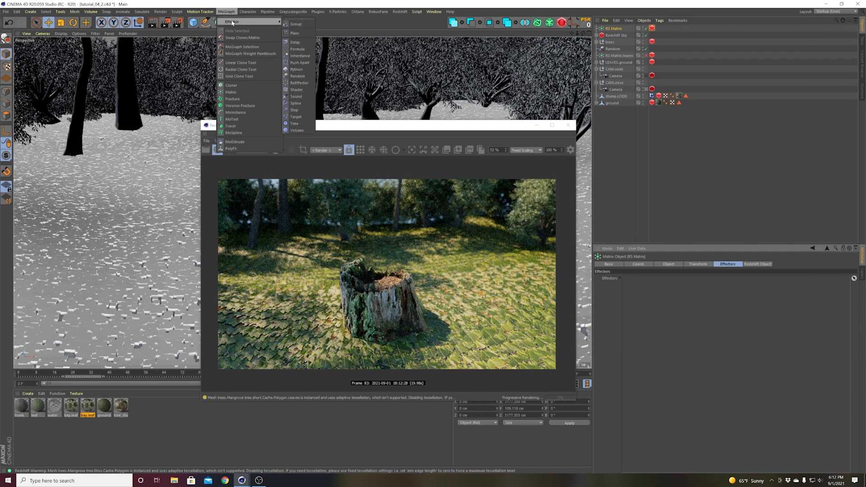
pyautogui.click(298, 76)
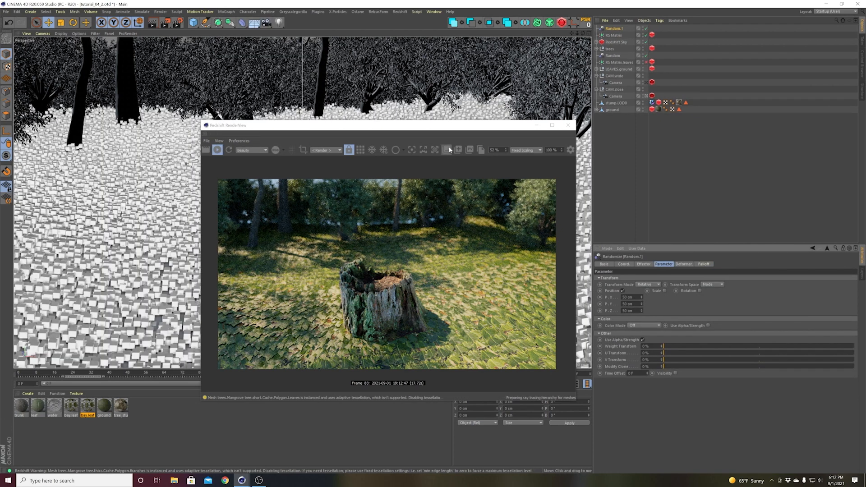
# - Check the existing Random effector's values, and set the new effector's position variation to 50 cm in Y and 0 cm in Z
pyautogui.click(612, 56)
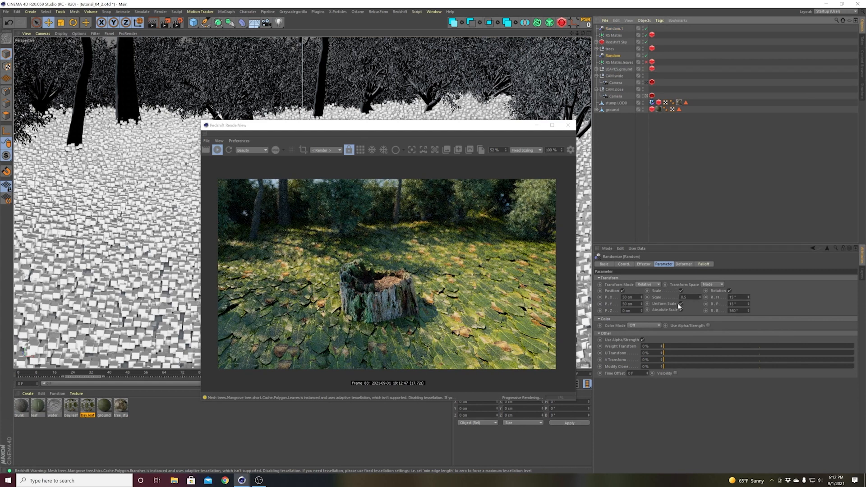
pyautogui.click(613, 34)
pyautogui.click(612, 29)
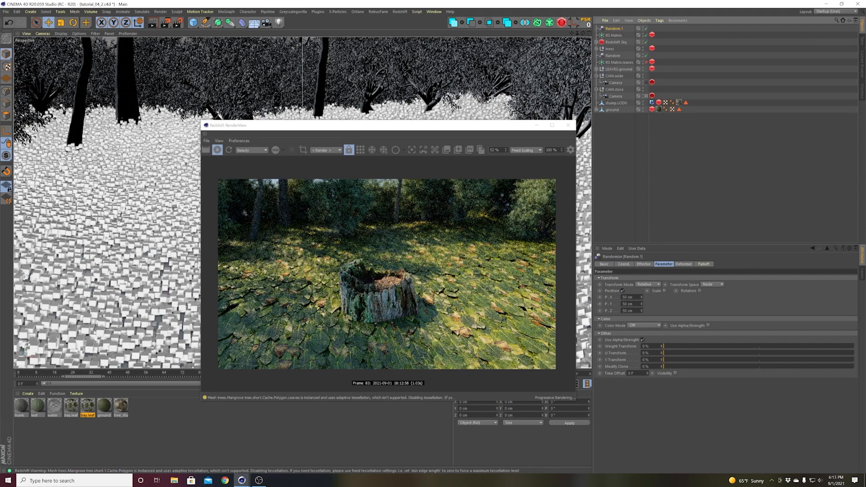
pyautogui.doubleClick(627, 304)
pyautogui.write('0')
pyautogui.press('Return')
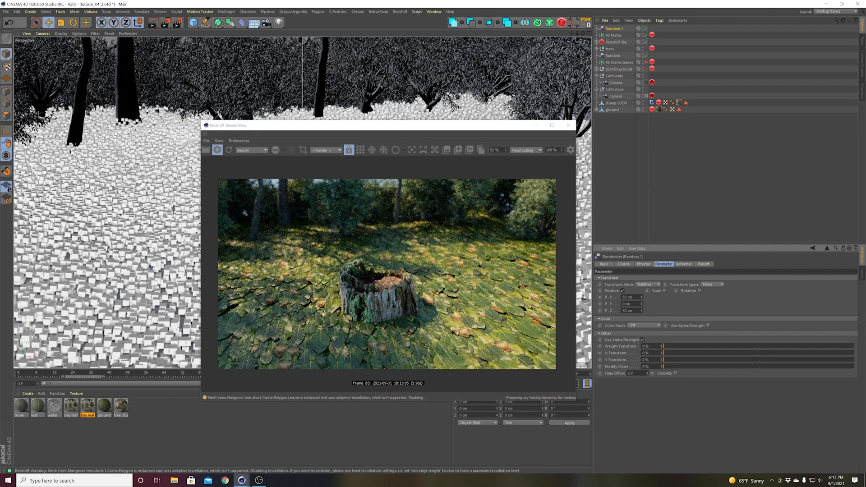
pyautogui.doubleClick(628, 311)
pyautogui.write('0')
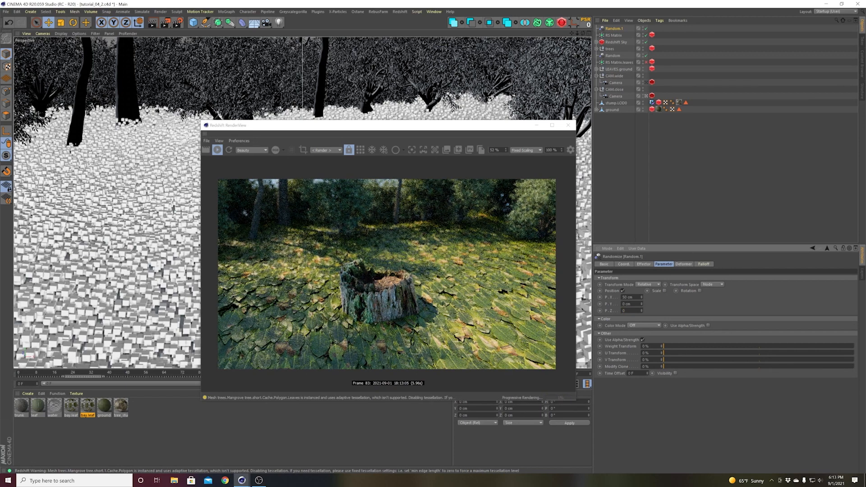
pyautogui.press('Return')
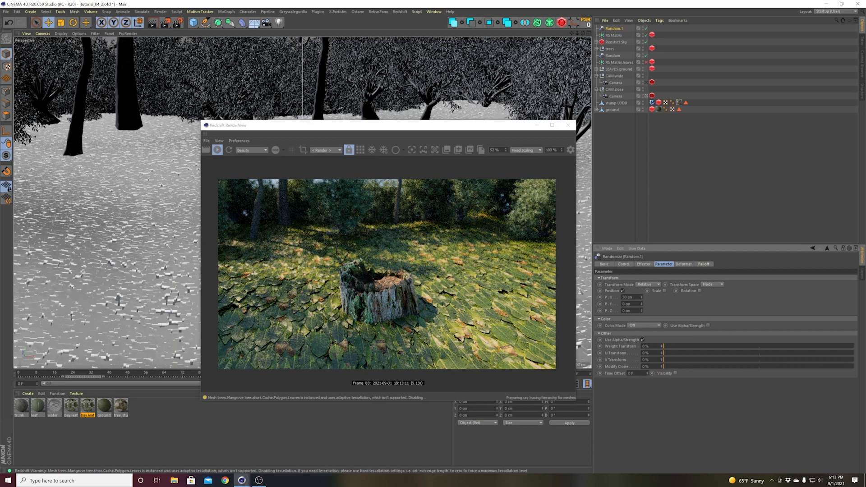
pyautogui.doubleClick(627, 304)
pyautogui.write('50')
pyautogui.press('Return')
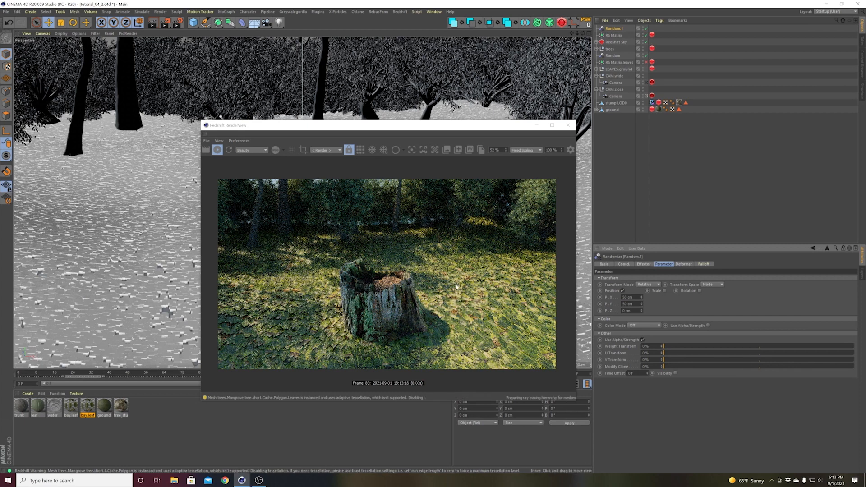
# - Enable uniform scale variation of 0.5 on the new Random effector, and turn on its rotation variation
pyautogui.click(664, 291)
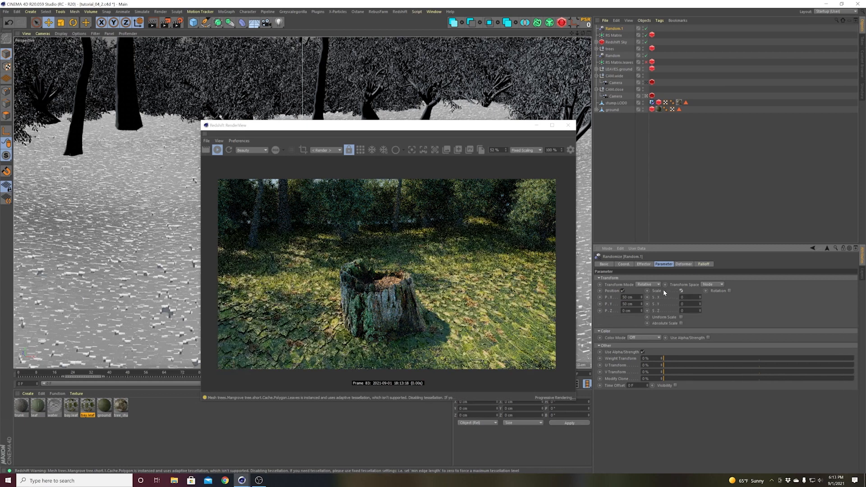
pyautogui.click(681, 317)
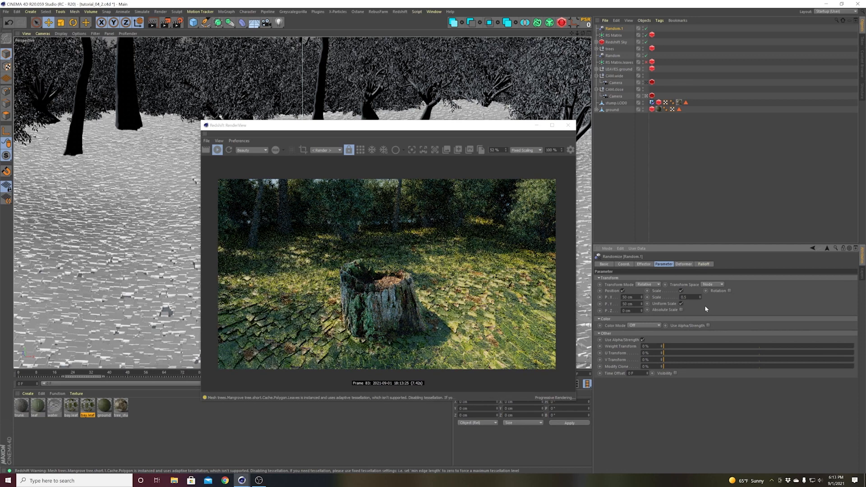
pyautogui.click(730, 291)
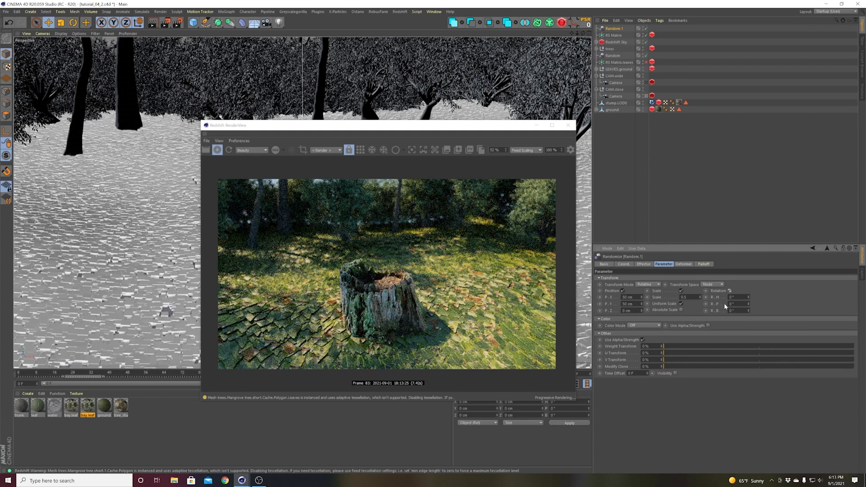
# - Check the original Random effector's rotation and set the new effector's rotation variation to 15° H, 15° P and 360° B
pyautogui.write('35')
pyautogui.press('Return')
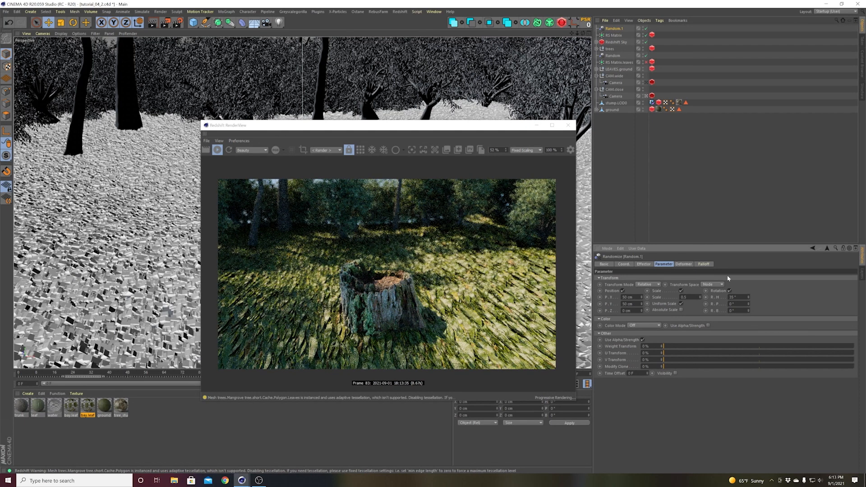
pyautogui.click(614, 55)
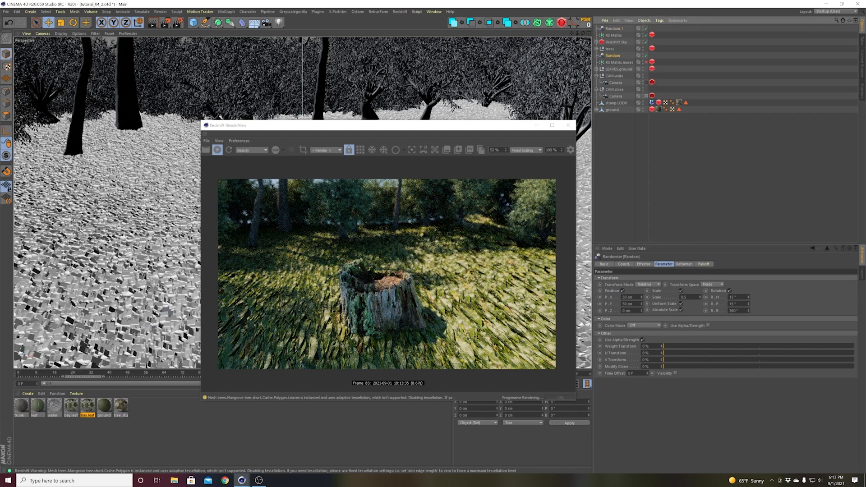
pyautogui.click(614, 28)
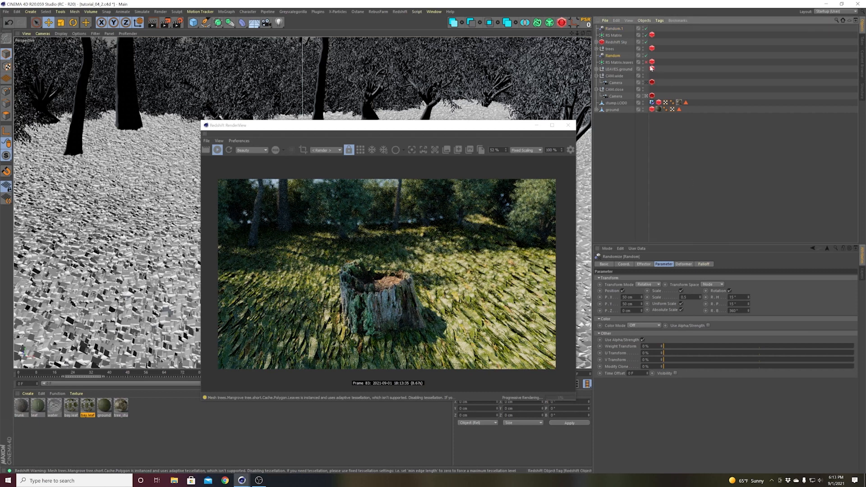
pyautogui.doubleClick(737, 297)
pyautogui.write('1')
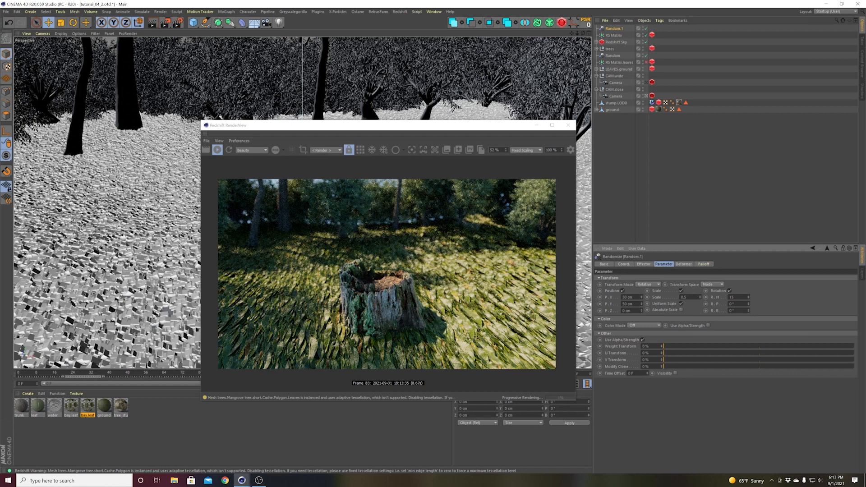
pyautogui.write('5')
pyautogui.press('Tab')
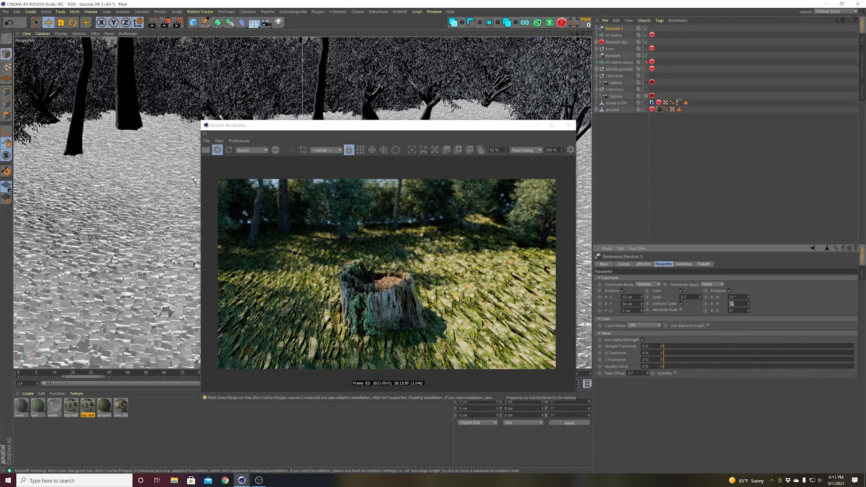
pyautogui.write('15')
pyautogui.press('Tab')
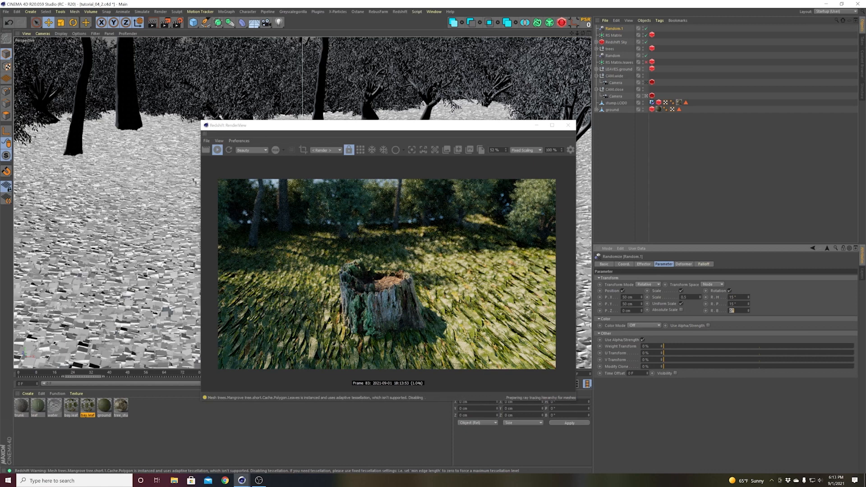
pyautogui.write('360')
pyautogui.press('Return')
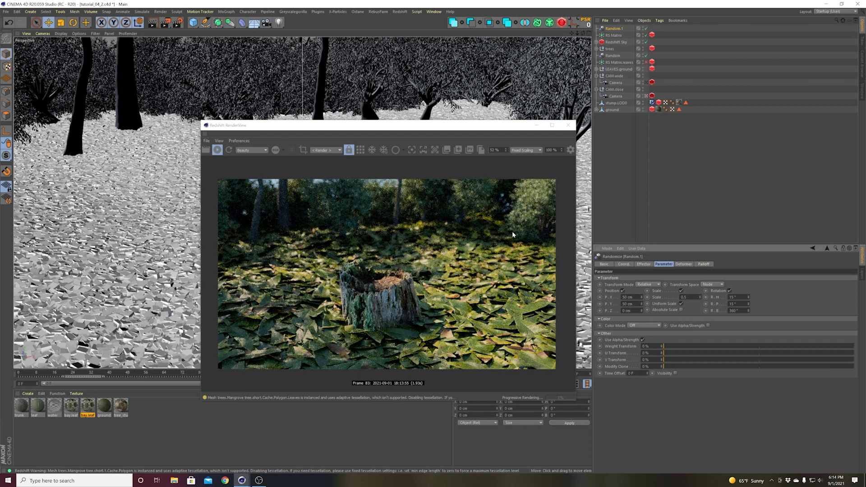
# - Check the leaf meshes inside LEAVES.ground, and delete the original Random effector and the RS Matrix.leaves object
pyautogui.click(597, 69)
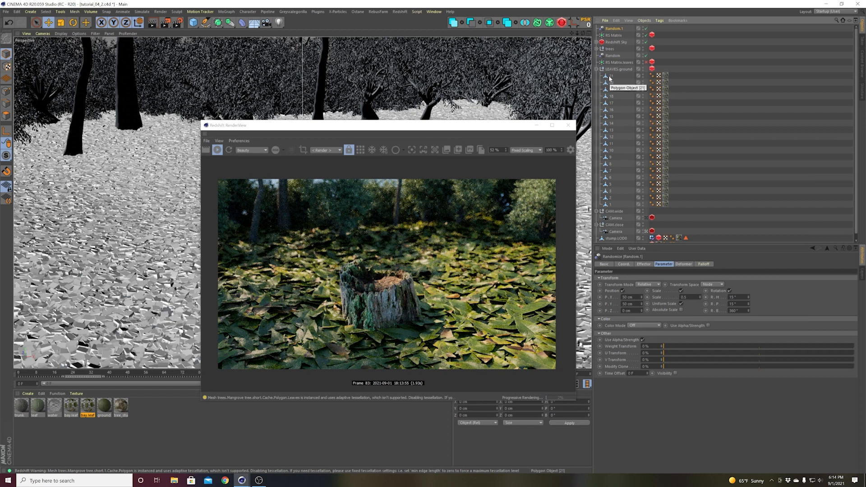
pyautogui.click(611, 83)
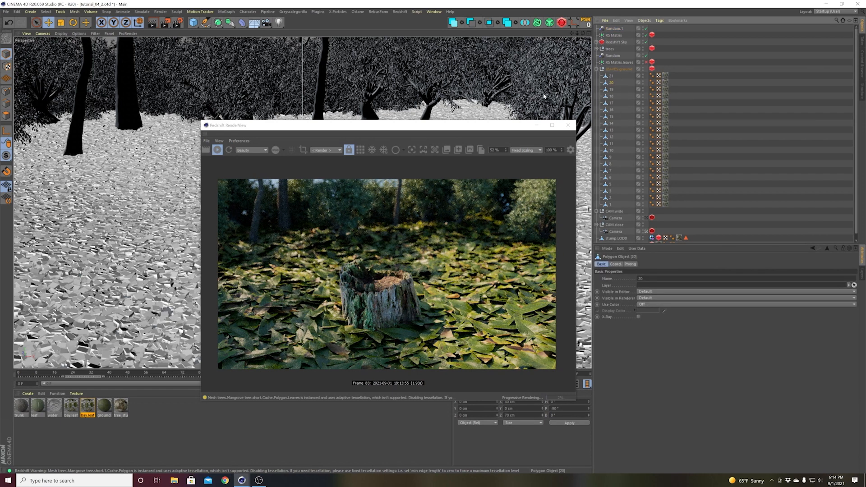
pyautogui.click(596, 68)
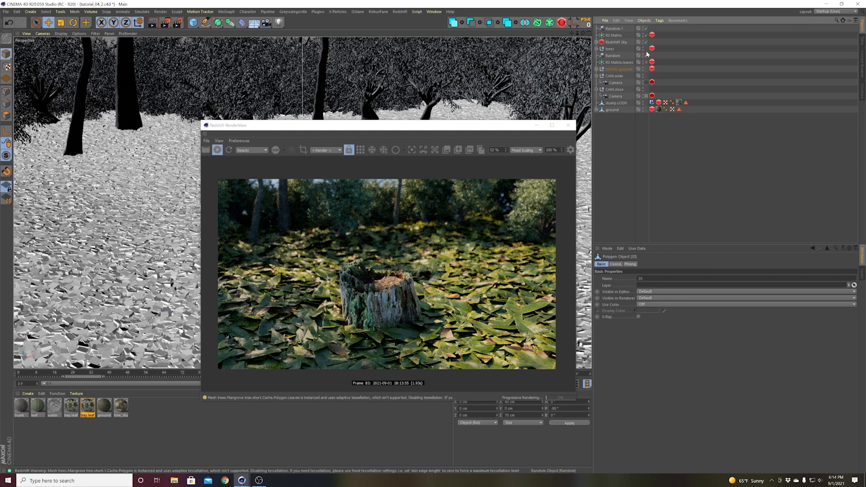
pyautogui.click(617, 61)
pyautogui.press('Delete')
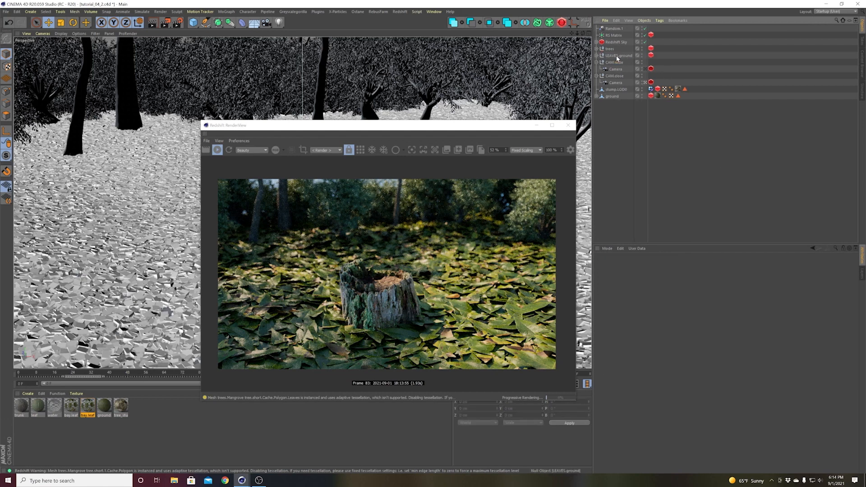
# - Try a particle scale multiplier of 0.2 on the RS Matrix's Redshift tag, and compare the render with the matrix disabled and re-enabled
pyautogui.click(651, 35)
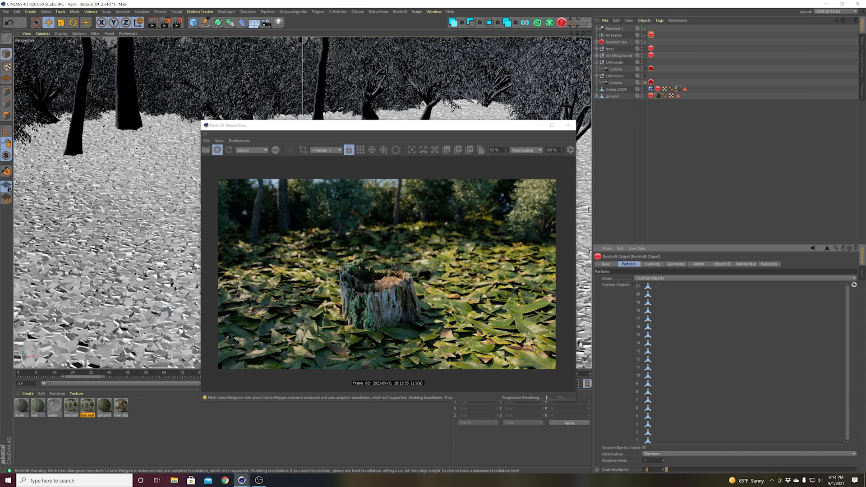
pyautogui.press('Return')
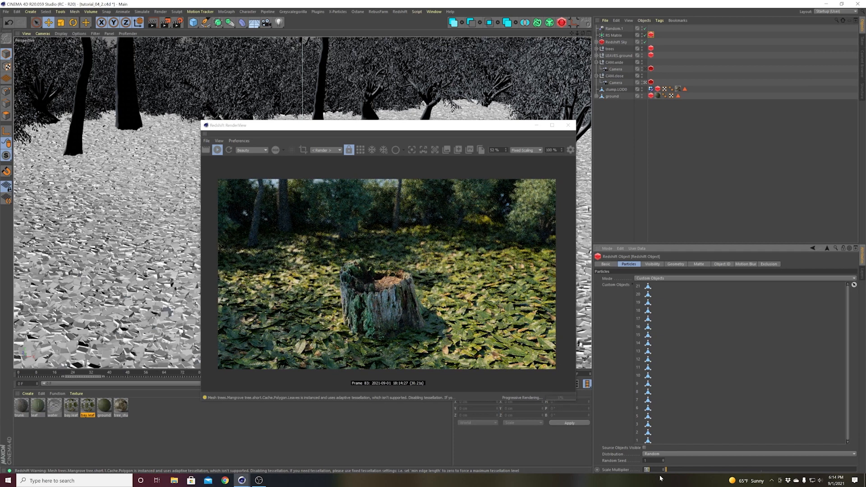
pyautogui.press('BackSpace')
pyautogui.press('BackSpace')
pyautogui.press('BackSpace')
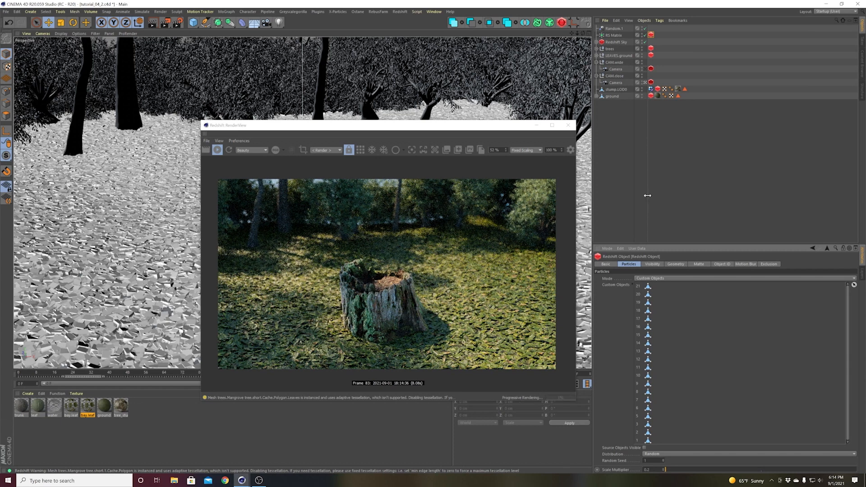
pyautogui.click(644, 35)
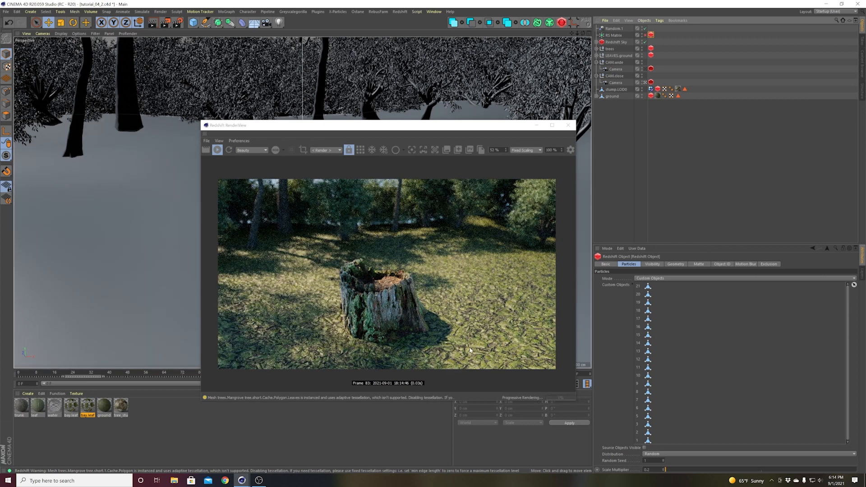
pyautogui.click(645, 35)
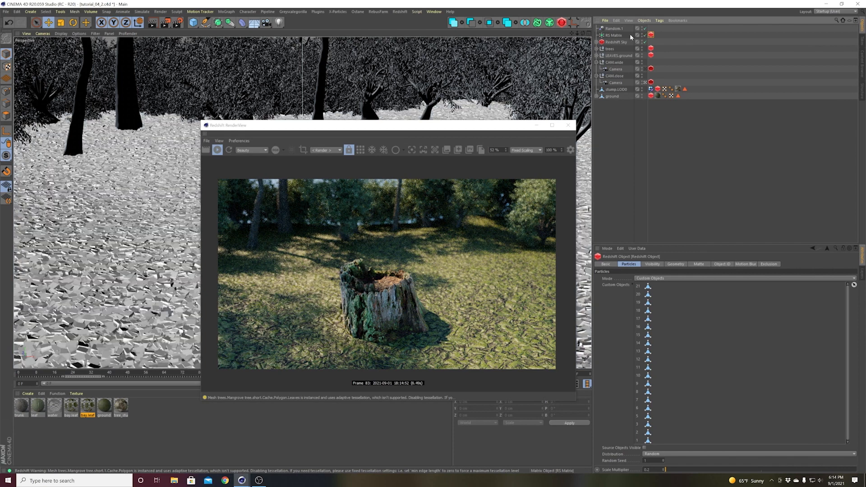
# - Set the particle scale multiplier on the RS Matrix's Redshift tag to 0.25
pyautogui.click(615, 35)
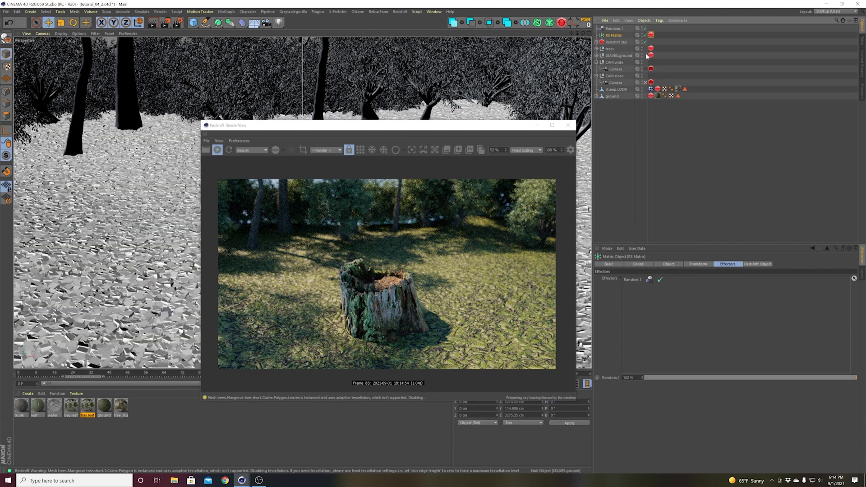
pyautogui.click(651, 35)
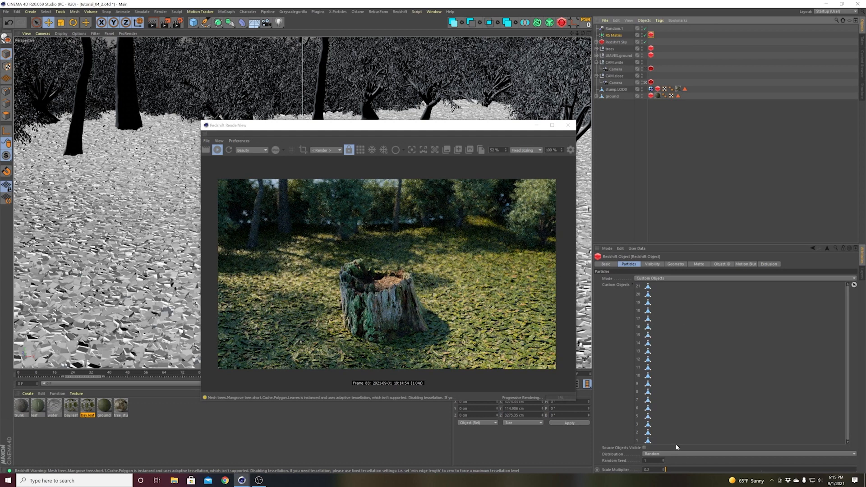
pyautogui.click(648, 469)
pyautogui.write('0.25')
pyautogui.press('Return')
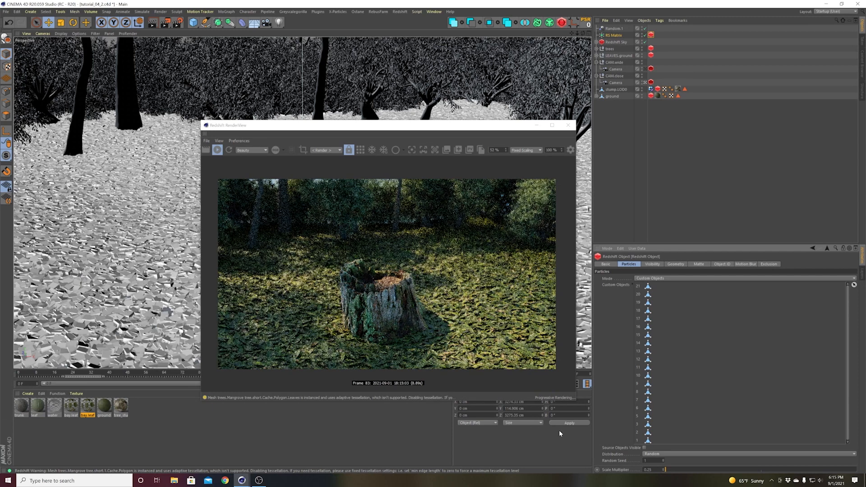
pyautogui.click(669, 203)
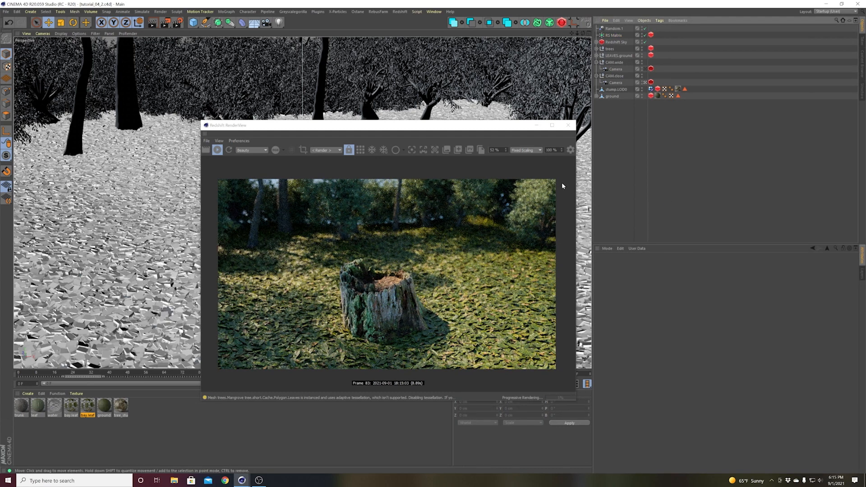
# - Stop the live render, move the RenderView window off the stump, and disable the RS Matrix
pyautogui.click(220, 153)
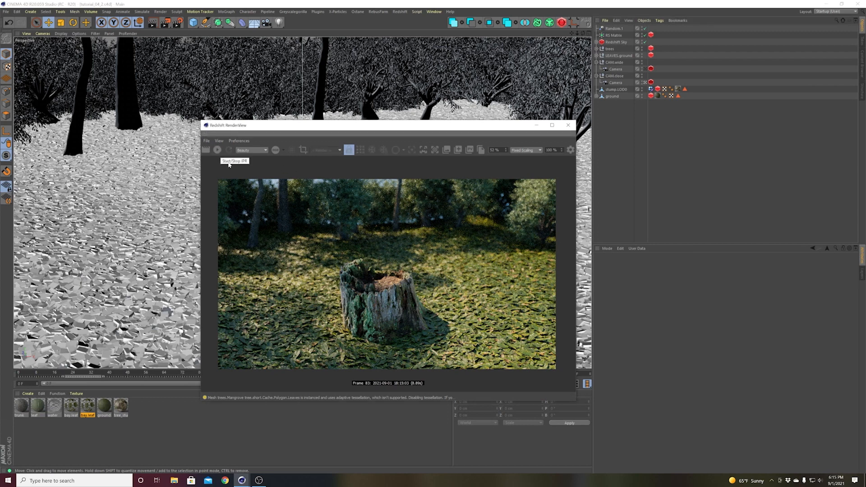
pyautogui.moveTo(518, 125); pyautogui.dragTo(683, 140)
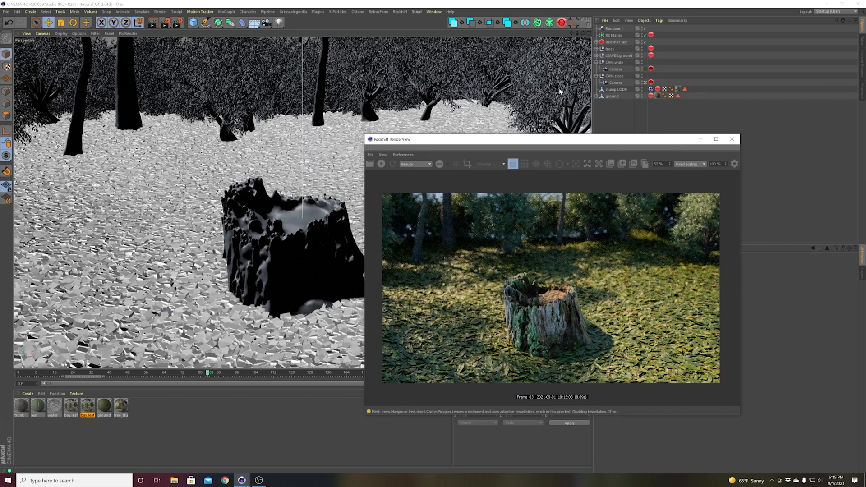
pyautogui.click(645, 35)
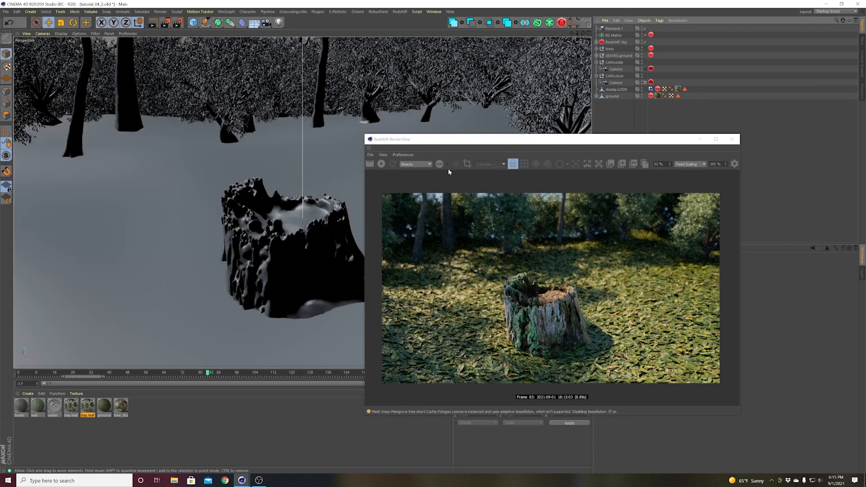
# - Examine the camera placement around the stump from a free view and the CAM.wide camera, and return to the CAM.close camera
pyautogui.click(646, 83)
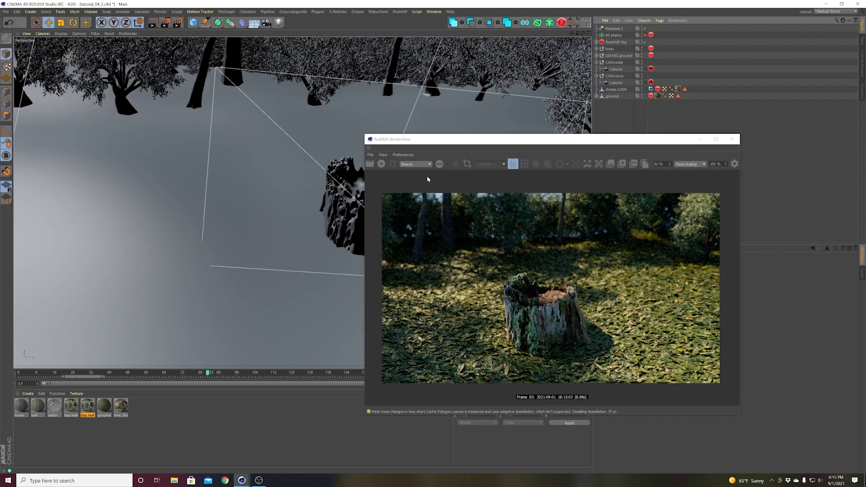
pyautogui.keyDown('alt'); pyautogui.moveTo(286, 128); pyautogui.dragTo(278, 190, button='middle'); pyautogui.keyUp('alt')
pyautogui.keyDown('alt'); pyautogui.moveTo(278, 190); pyautogui.dragTo(256, 248, button='right'); pyautogui.keyUp('alt')
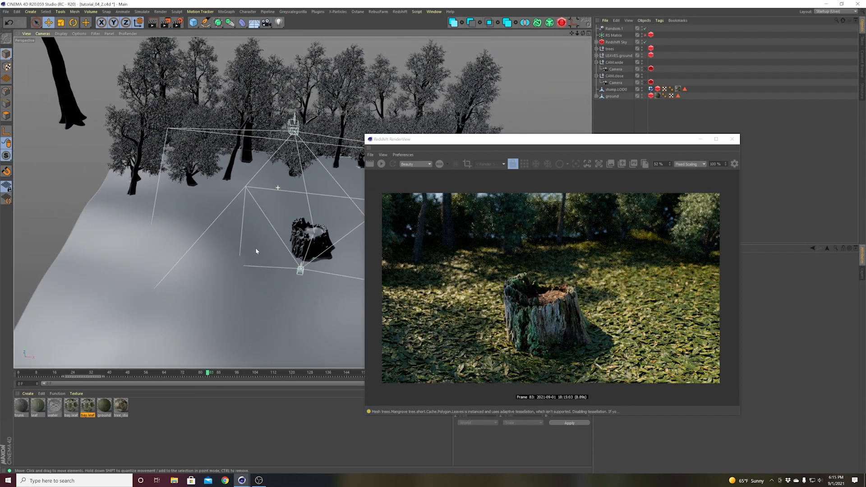
pyautogui.keyDown('alt'); pyautogui.moveTo(259, 240); pyautogui.dragTo(264, 224); pyautogui.keyUp('alt')
pyautogui.keyDown('alt'); pyautogui.moveTo(264, 225); pyautogui.dragTo(245, 270, button='middle'); pyautogui.keyUp('alt')
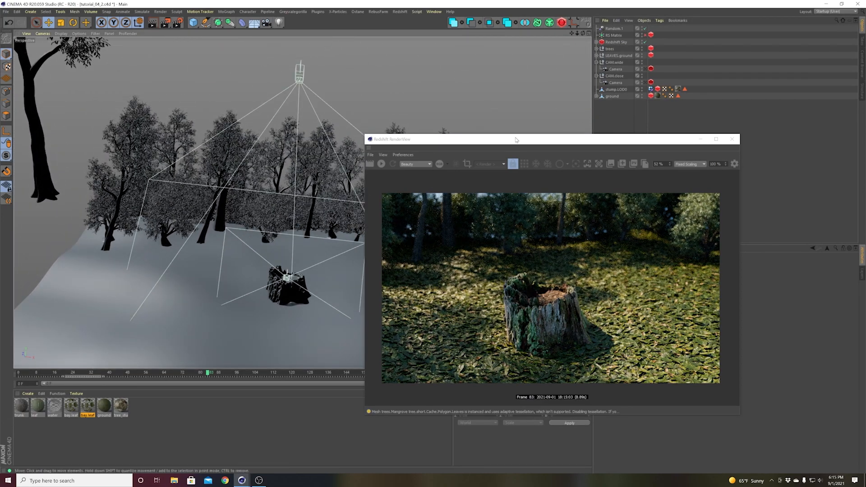
pyautogui.keyDown('alt'); pyautogui.moveTo(263, 205); pyautogui.dragTo(253, 212, button='middle'); pyautogui.keyUp('alt')
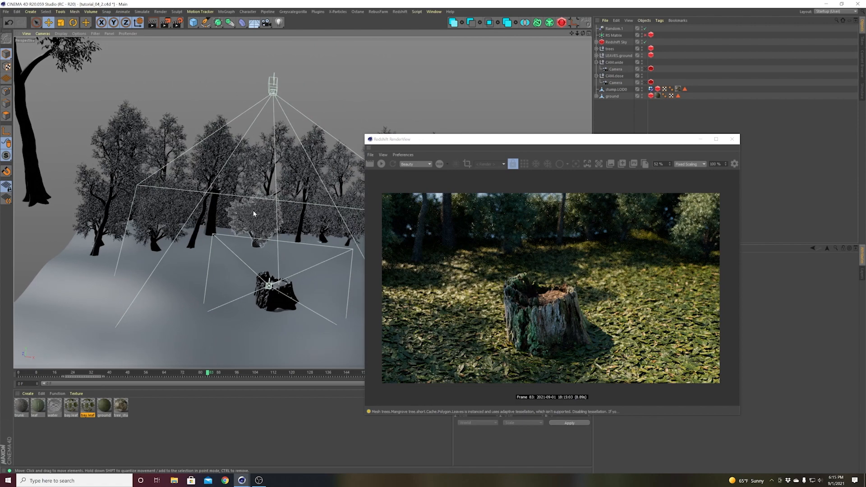
pyautogui.keyDown('alt'); pyautogui.moveTo(253, 212); pyautogui.dragTo(246, 219, button='right'); pyautogui.keyUp('alt')
pyautogui.click(647, 69)
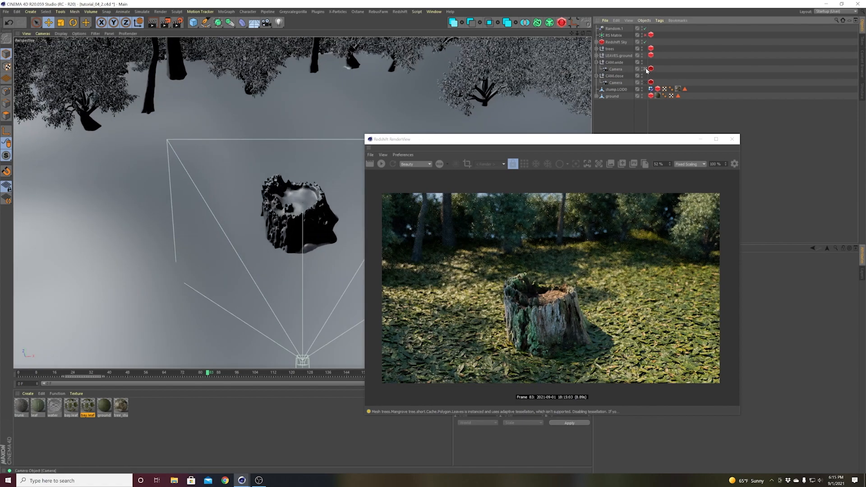
pyautogui.click(646, 82)
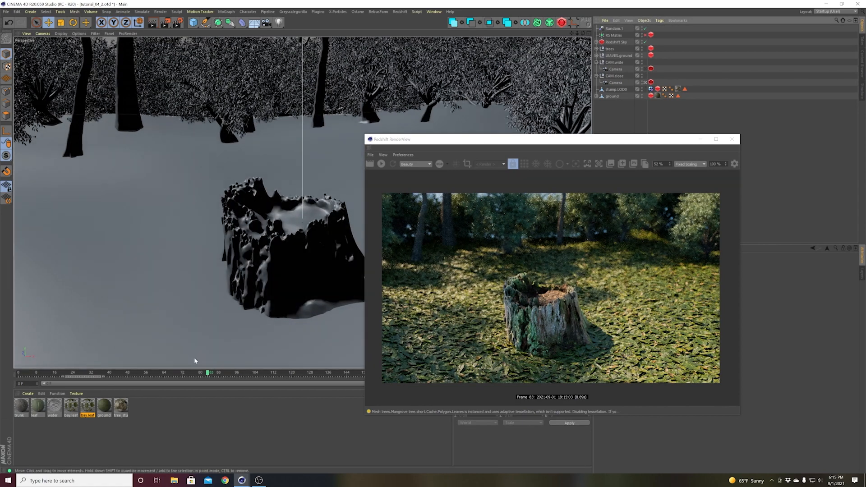
# - Preview the CAM.close camera animation, return to frame 0, and restart the live Redshift render
pyautogui.moveTo(204, 375); pyautogui.dragTo(3, 365)
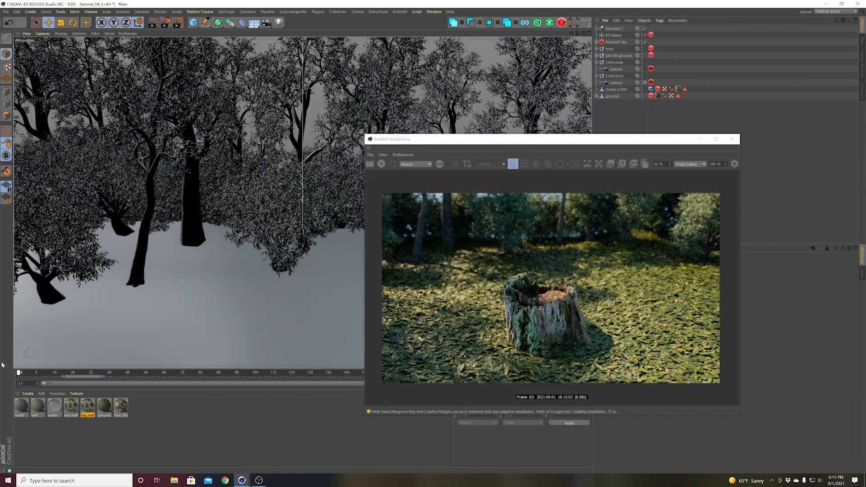
pyautogui.press('F8')
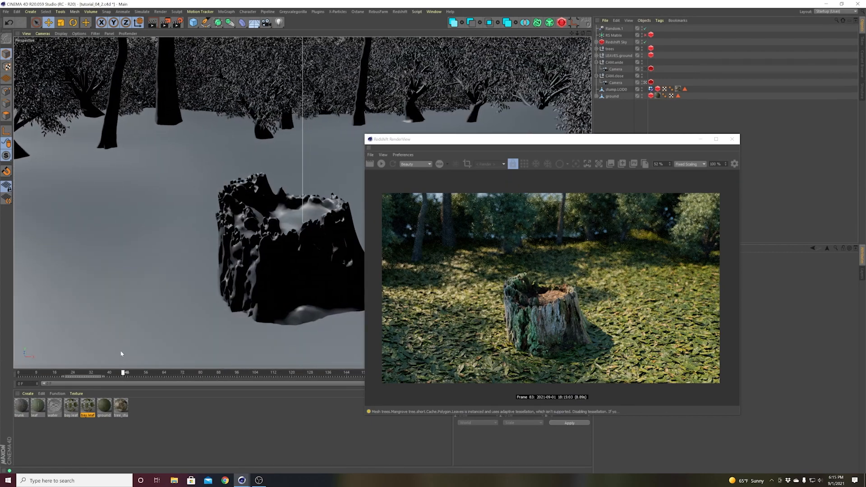
pyautogui.click(382, 164)
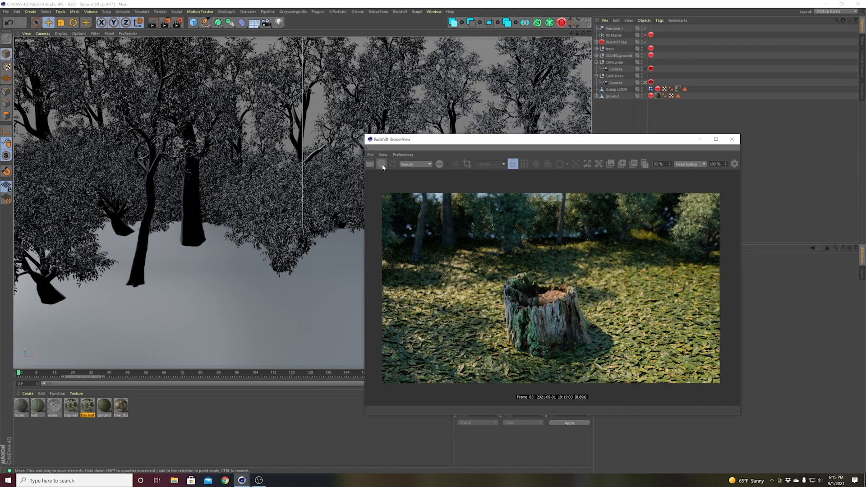
# - Move the RenderView window clear of the object settings and disable the Bokeh override on the CAM.close camera's Redshift tag
pyautogui.moveTo(472, 143); pyautogui.dragTo(566, 150)
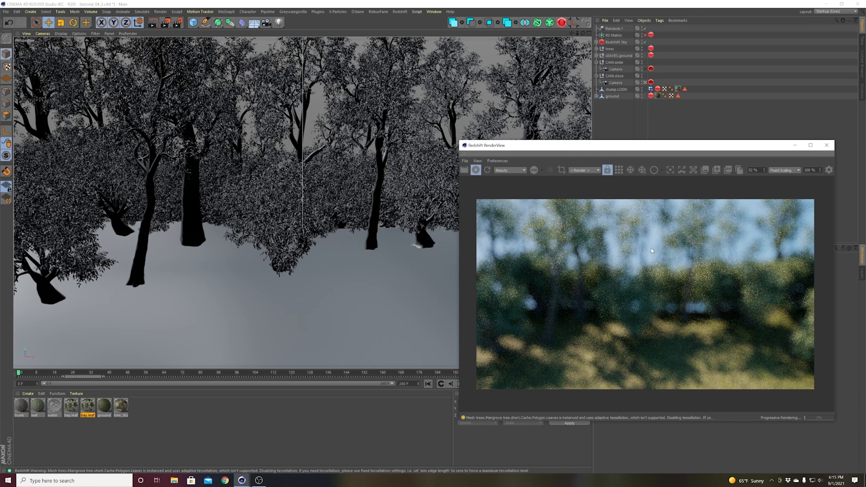
pyautogui.moveTo(667, 140); pyautogui.dragTo(463, 129)
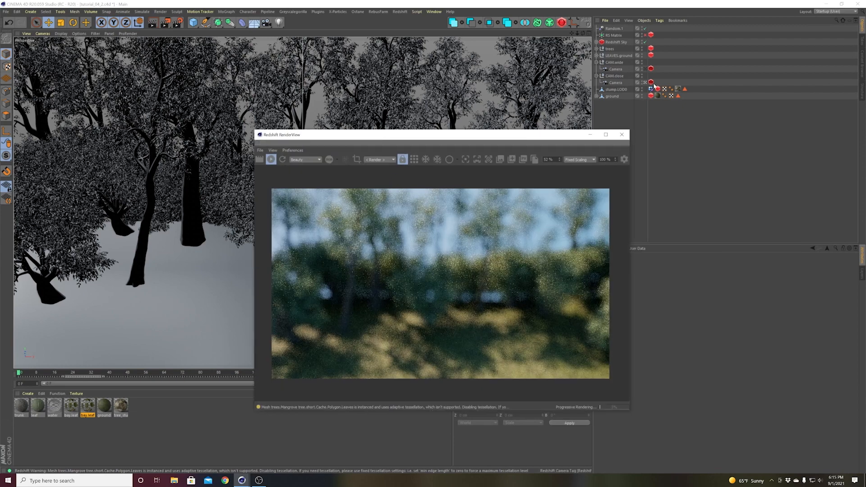
pyautogui.click(651, 83)
pyautogui.click(682, 265)
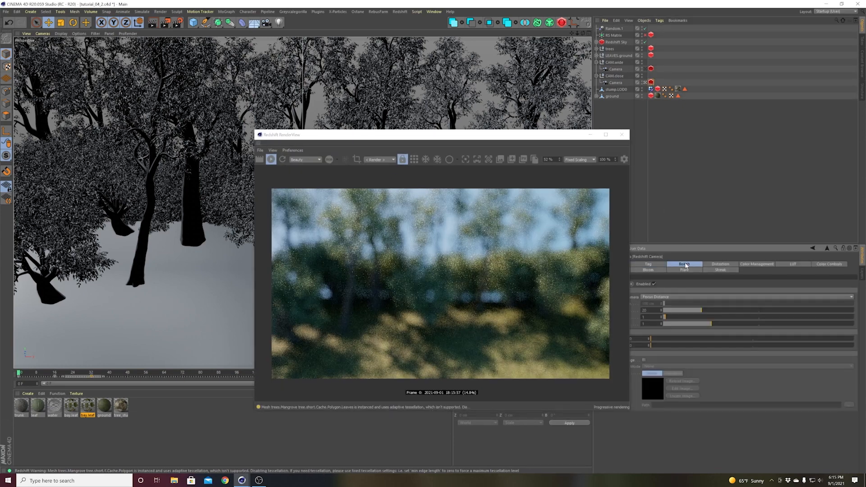
pyautogui.moveTo(545, 135); pyautogui.dragTo(500, 131)
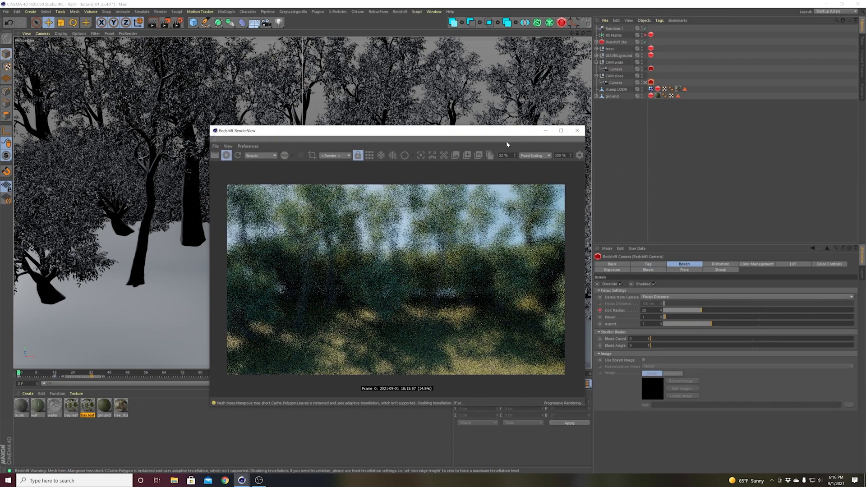
pyautogui.click(621, 284)
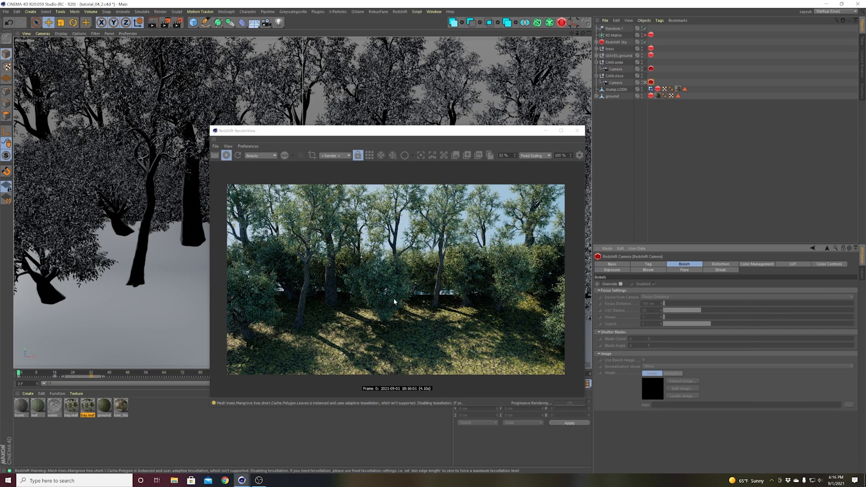
# - Stop the live render and minimize the RenderView window
pyautogui.moveTo(368, 133); pyautogui.dragTo(488, 119)
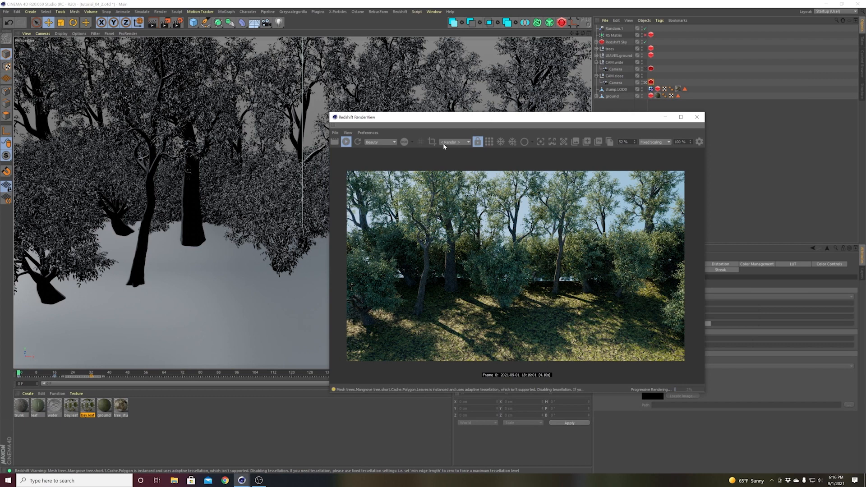
pyautogui.click(346, 142)
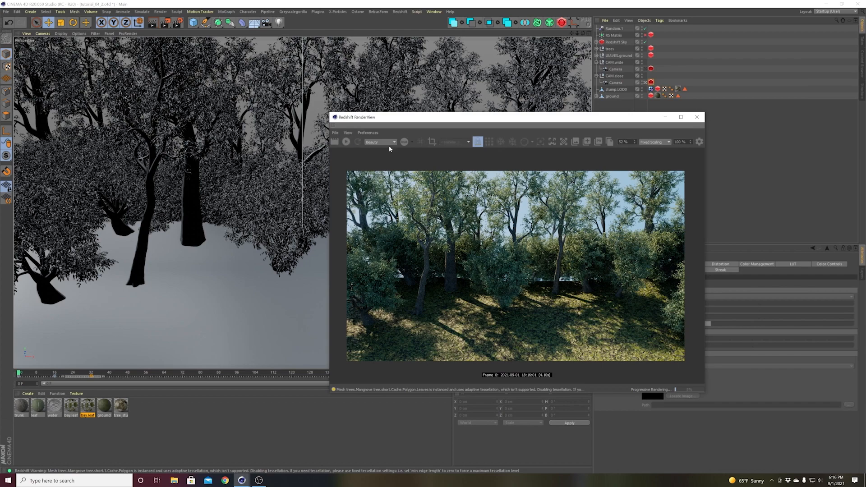
pyautogui.click(666, 117)
# - Leave the CAM.close camera for a free overview of the forest and add a plane primitive
pyautogui.click(645, 83)
pyautogui.scroll(-5, 482, 244)
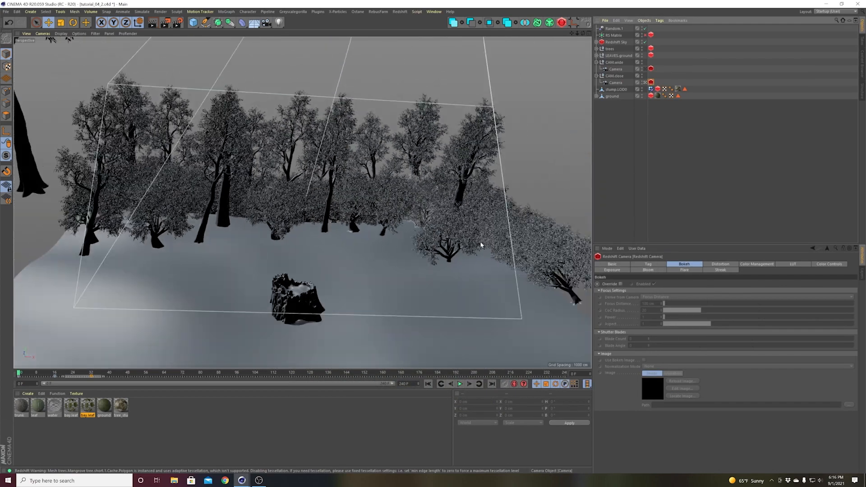
pyautogui.keyDown('alt'); pyautogui.moveTo(338, 279); pyautogui.dragTo(361, 269, button='middle'); pyautogui.keyUp('alt')
pyautogui.scroll(-2, 361, 271)
pyautogui.keyDown('alt'); pyautogui.moveTo(350, 285); pyautogui.dragTo(275, 96); pyautogui.keyUp('alt')
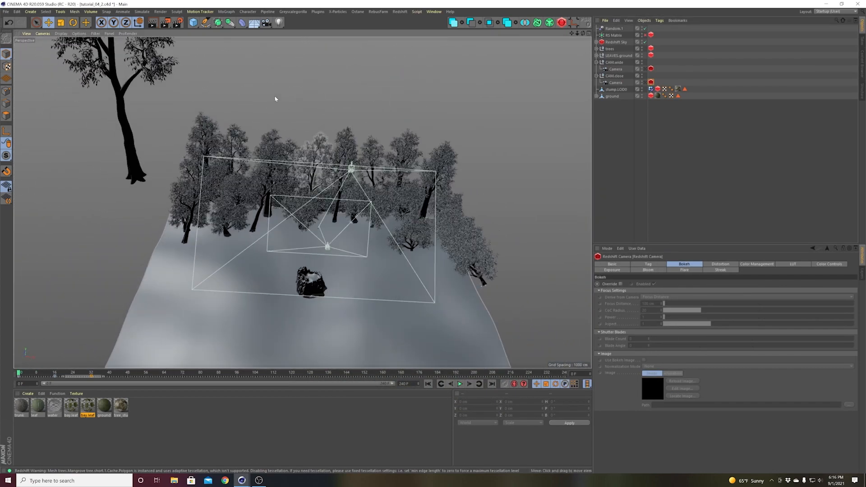
pyautogui.click(193, 22)
pyautogui.click(255, 44)
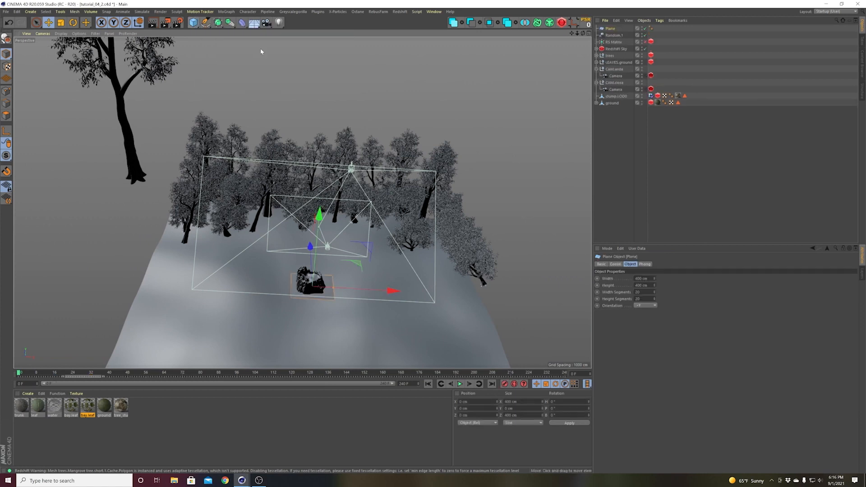
# - Pitch the plane 90° upright, enlarge it to a wall about 16256 cm wide, and place it behind the trees
pyautogui.moveTo(319, 221); pyautogui.dragTo(301, 212)
pyautogui.press('r')
pyautogui.press('t')
pyautogui.moveTo(203, 194); pyautogui.dragTo(857, 4)
pyautogui.press('e')
pyautogui.moveTo(393, 162); pyautogui.dragTo(143, 291)
pyautogui.moveTo(326, 131)
pyautogui.mouseDown()
pyautogui.moveTo(337, 128)
pyautogui.moveTo(333, 119)
pyautogui.mouseUp()
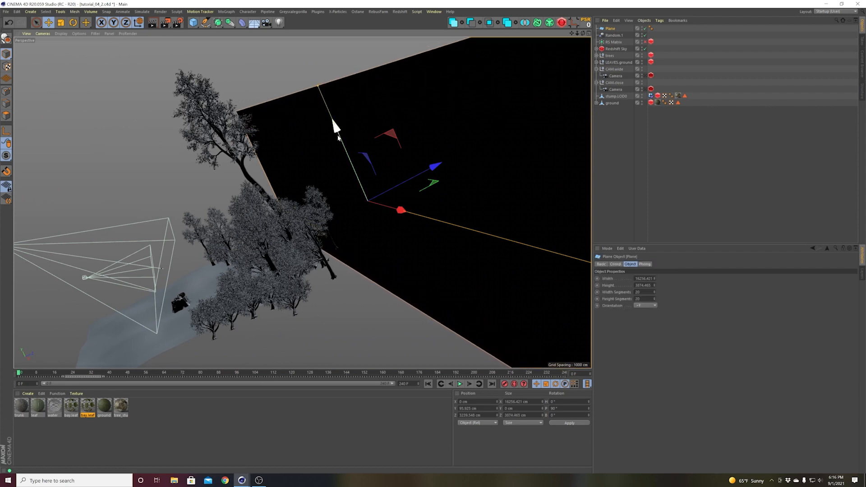
# - Switch the viewport display to Quick Shading with lines so the plane's segments show
pyautogui.press('n')
pyautogui.press('b')
pyautogui.press('n')
pyautogui.press('d')
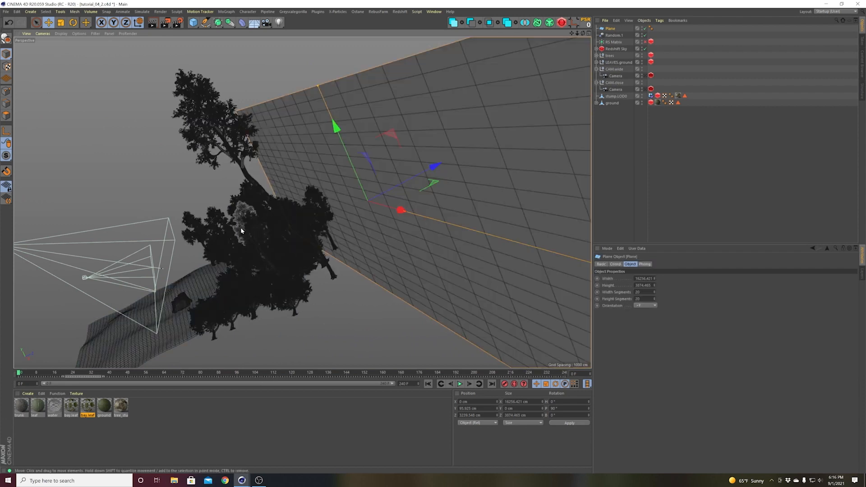
pyautogui.keyDown('alt'); pyautogui.moveTo(218, 271); pyautogui.dragTo(296, 300); pyautogui.keyUp('alt')
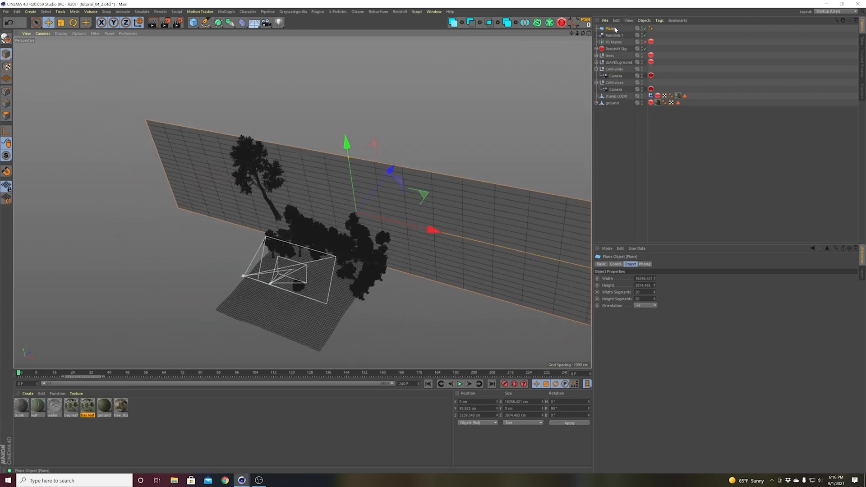
# - Add a Bend deformer under the plane, set its Y size to 145 cm, and bank it by -90°
pyautogui.keyDown('shift'); pyautogui.click(242, 22); pyautogui.keyUp('shift')
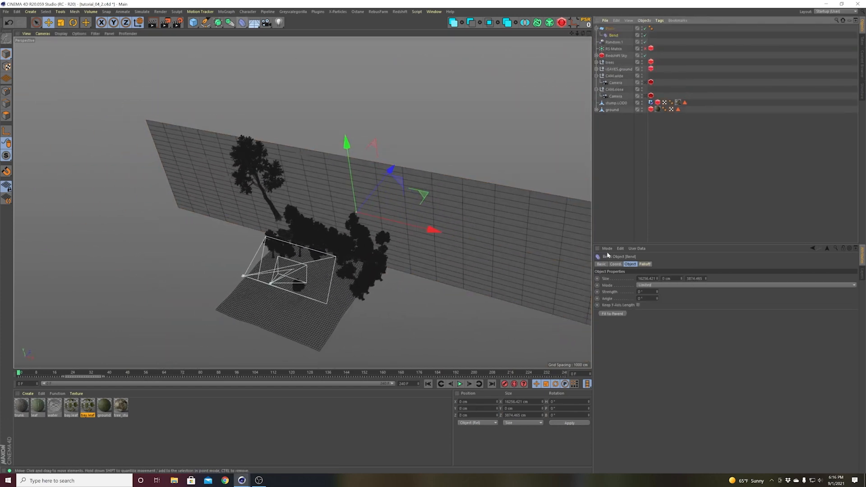
pyautogui.moveTo(682, 278); pyautogui.dragTo(657, 286)
pyautogui.press('r')
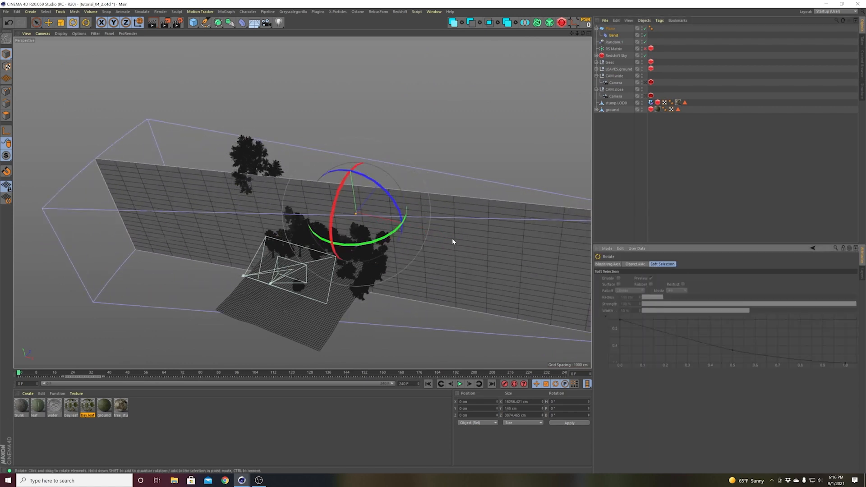
pyautogui.moveTo(388, 237); pyautogui.dragTo(321, 233)
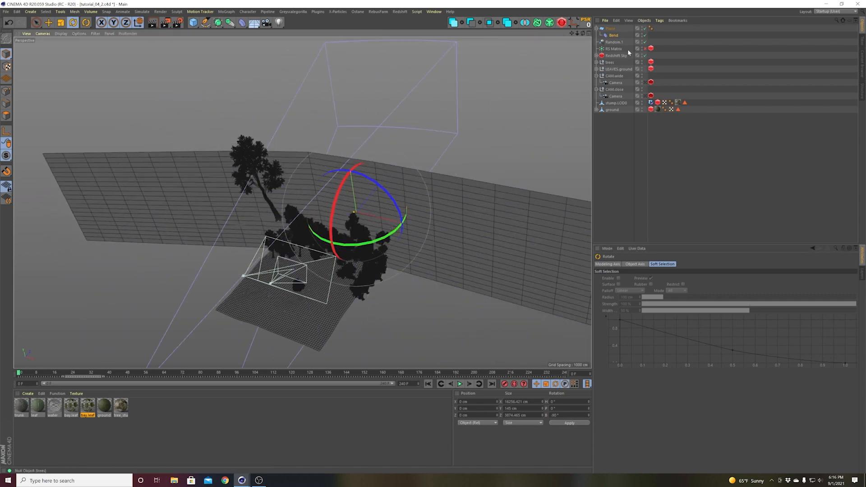
# - Set the Bend deformer to Unlimited mode and adjust it until the plane curves in an even arc around the trees
pyautogui.click(612, 35)
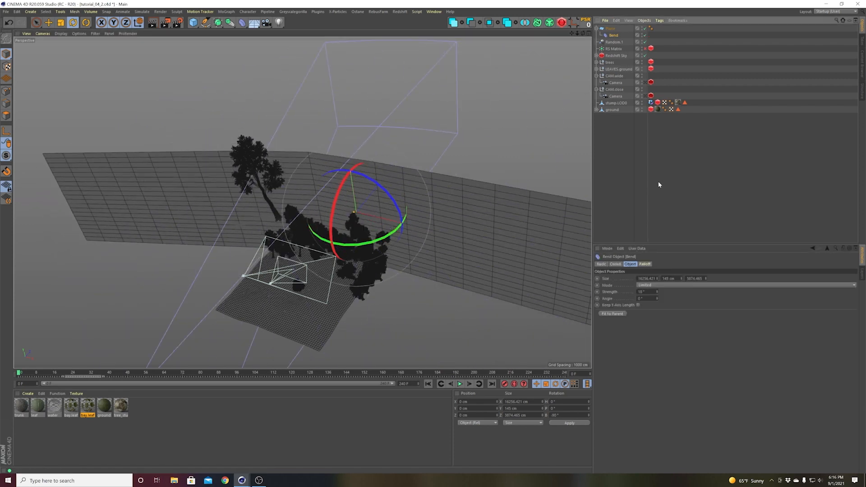
pyautogui.click(648, 285)
pyautogui.click(647, 304)
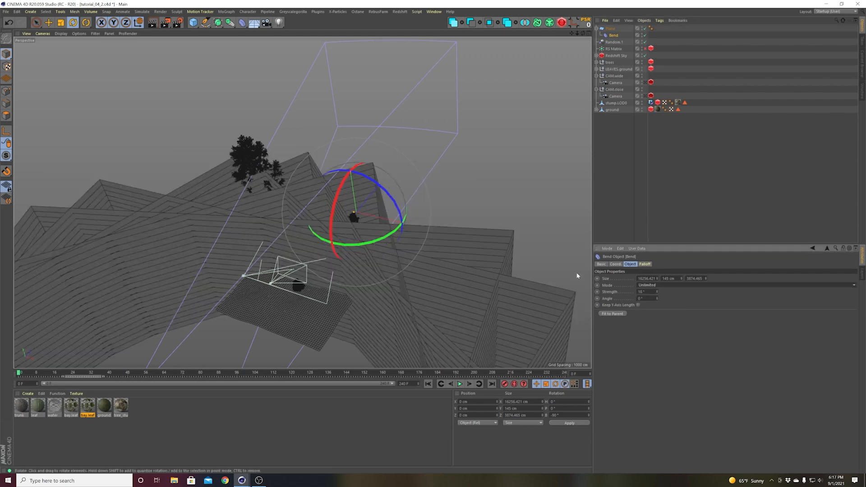
pyautogui.moveTo(657, 292); pyautogui.dragTo(637, 293)
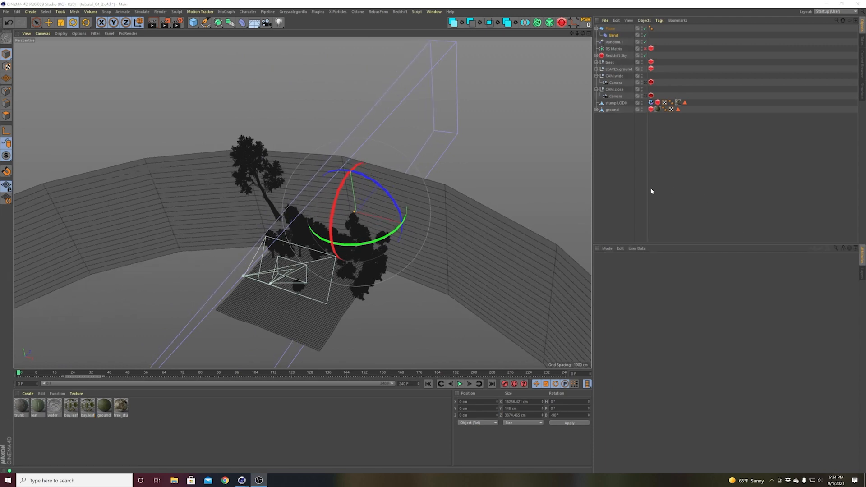
# - Reduce the plane's height segments to 1 and increase its width segments to smooth the backdrop's curve
pyautogui.click(438, 245)
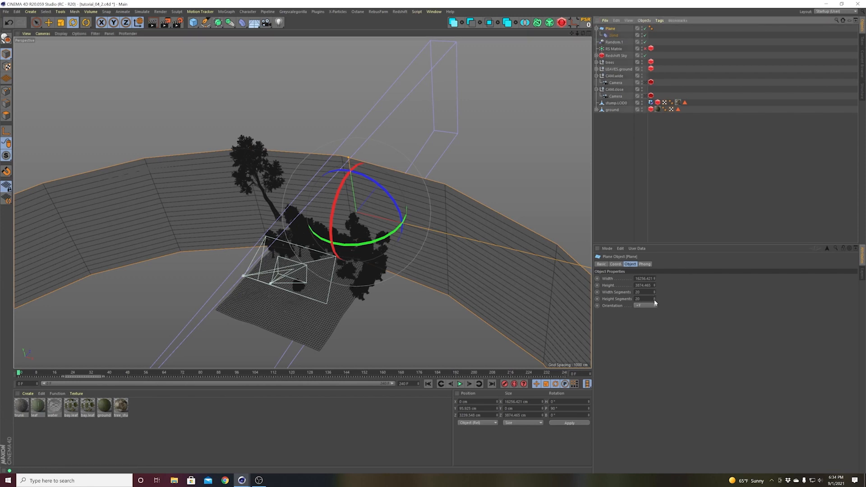
pyautogui.moveTo(655, 299); pyautogui.dragTo(655, 337)
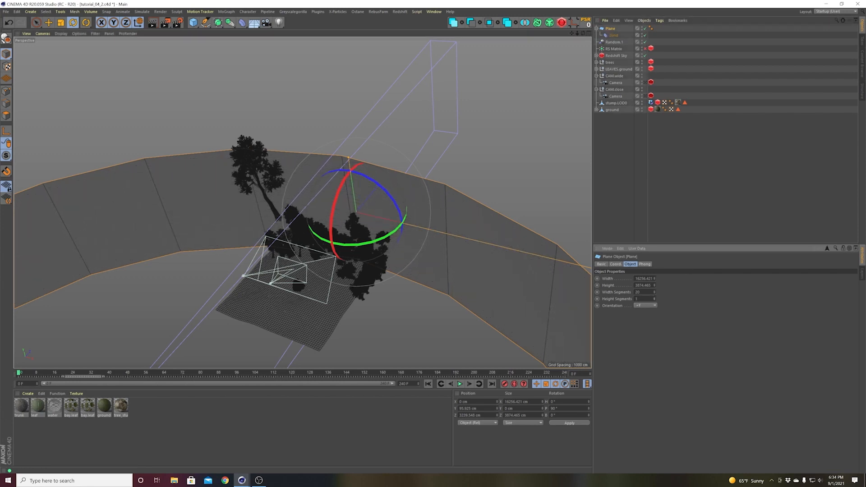
pyautogui.moveTo(654, 293); pyautogui.dragTo(647, 145)
pyautogui.click(652, 138)
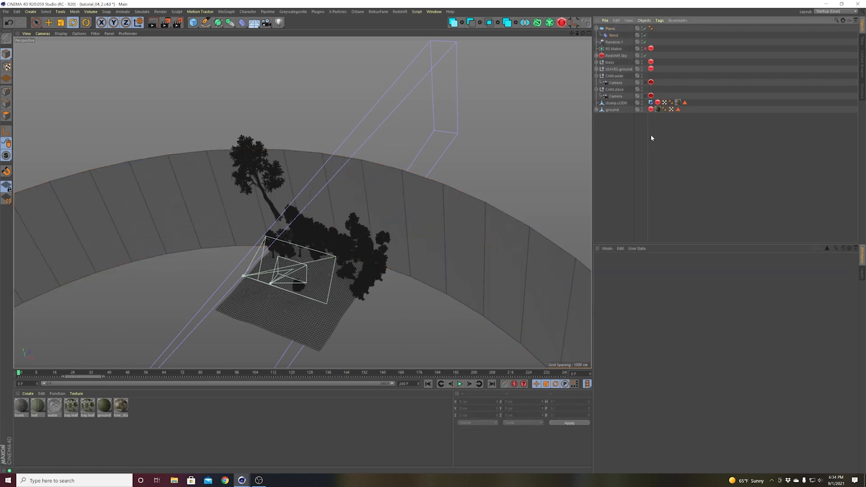
# - Apply the ground material to the curved backdrop plane
pyautogui.click(204, 420)
pyautogui.click(105, 408)
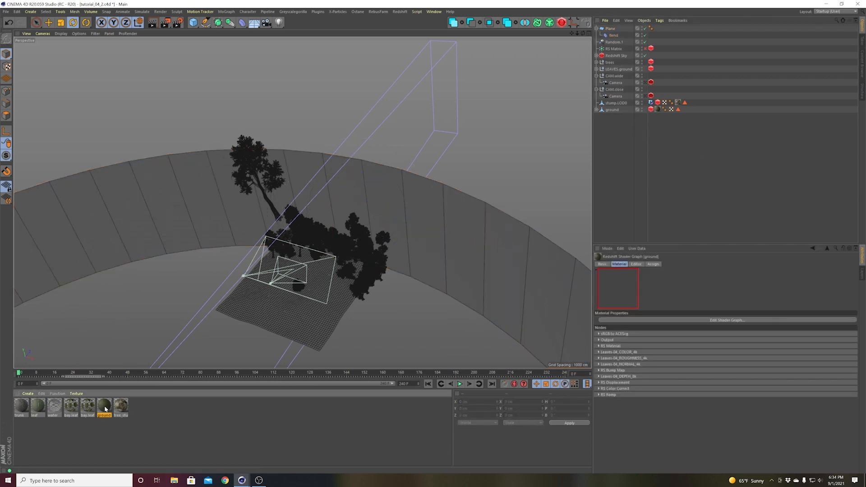
pyautogui.moveTo(108, 410); pyautogui.dragTo(212, 218)
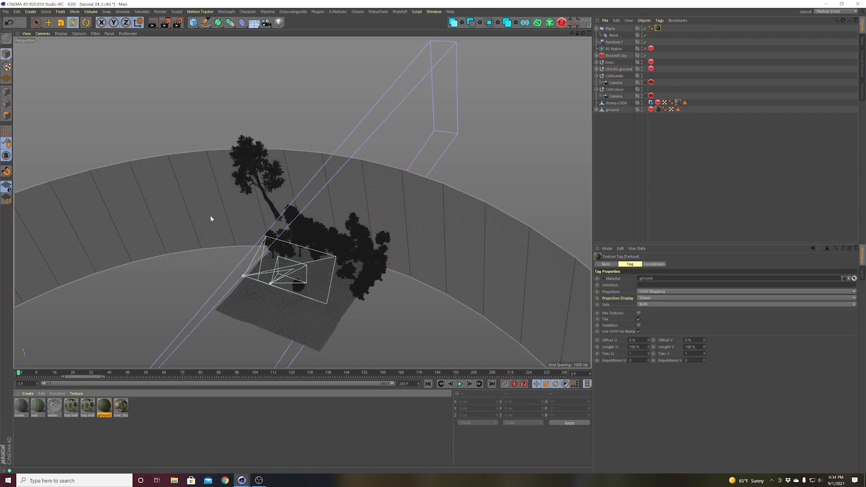
# - Look through the CAM.close camera, bring back the Redshift RenderView, and start the live render to check the backdrop
pyautogui.click(644, 82)
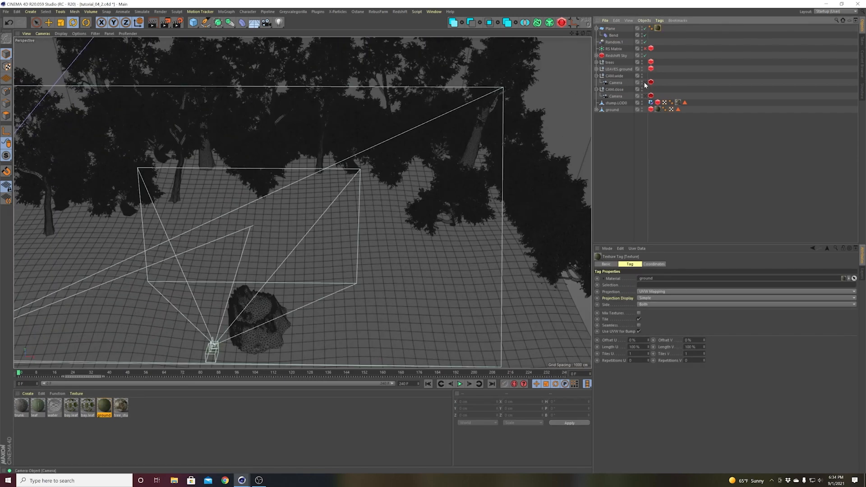
pyautogui.click(645, 95)
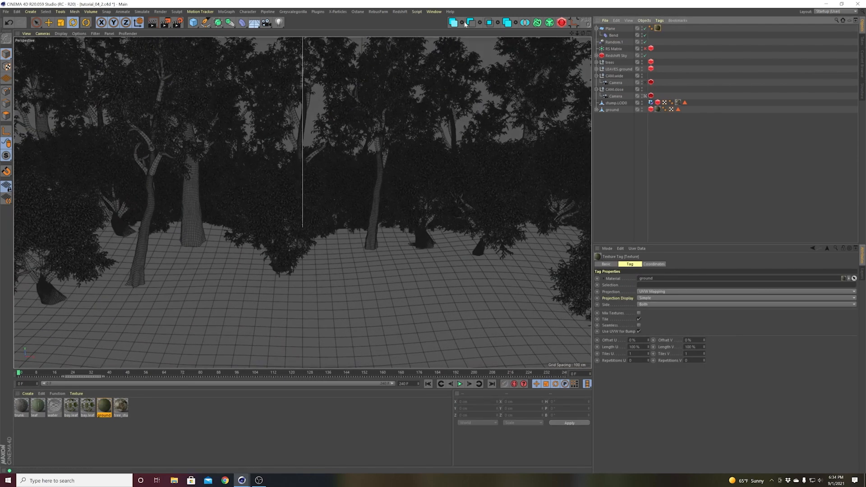
pyautogui.click(398, 11)
pyautogui.click(411, 61)
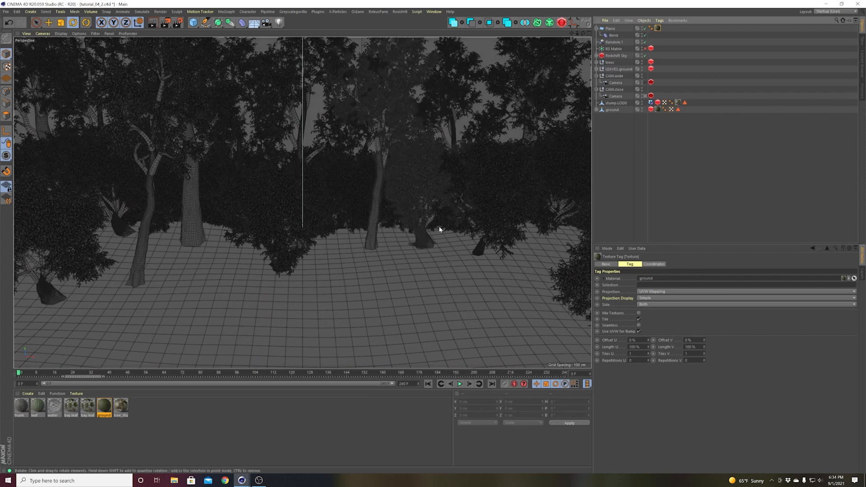
pyautogui.moveTo(243, 481)
pyautogui.click(271, 454)
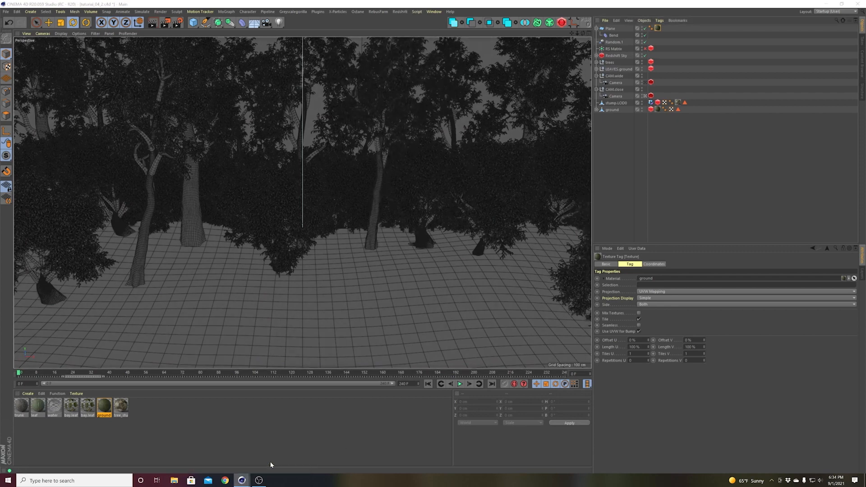
pyautogui.click(347, 142)
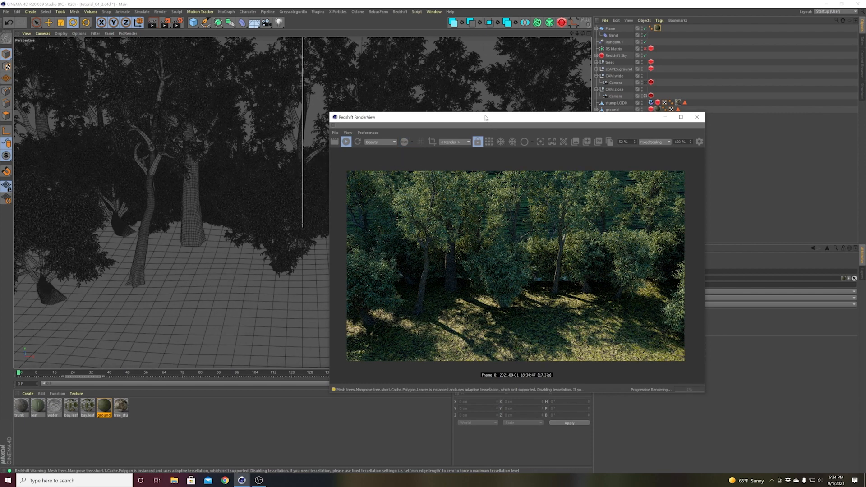
# - Duplicate the ground material and assign the copy to the backdrop plane in place of the original
pyautogui.click(104, 408)
pyautogui.moveTo(105, 409); pyautogui.dragTo(117, 411)
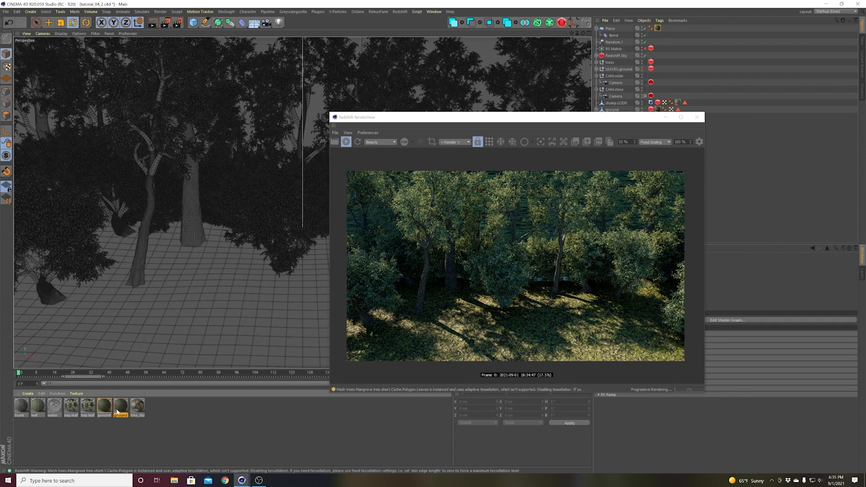
pyautogui.moveTo(625, 47); pyautogui.dragTo(650, 28)
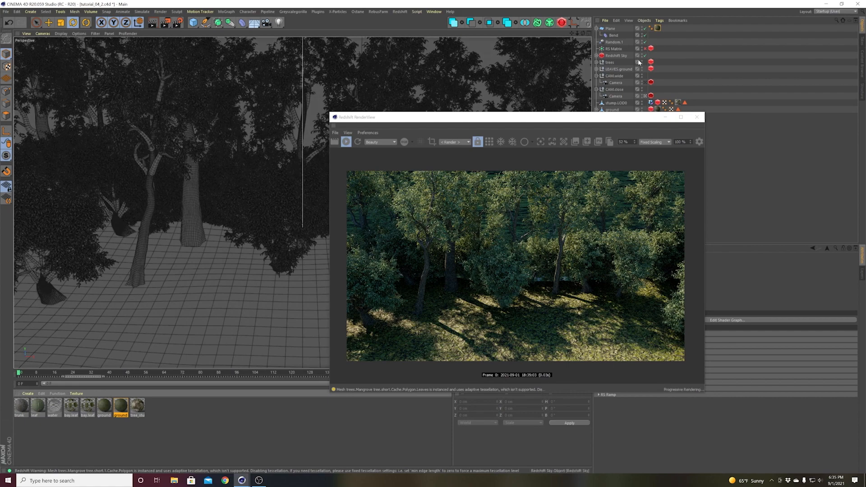
# - Leave the CAM.close camera to frame the backdrop beside the RenderView, and open the duplicated ground material's shader graph
pyautogui.click(645, 96)
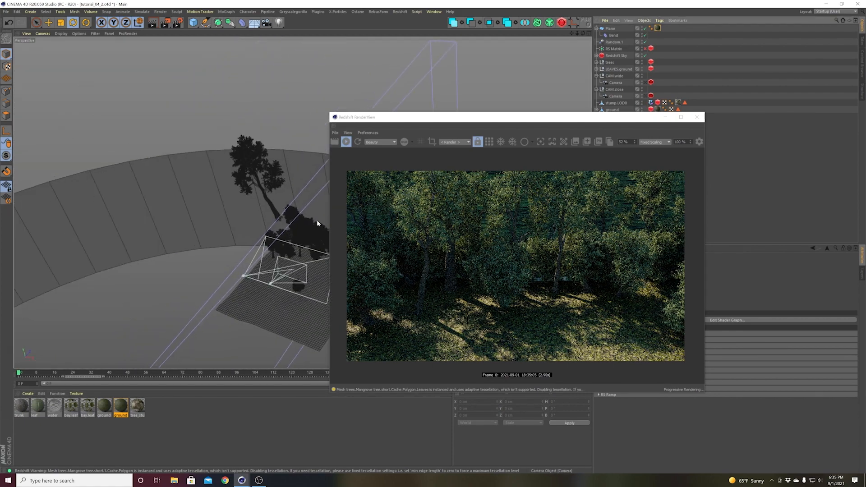
pyautogui.moveTo(451, 117); pyautogui.dragTo(591, 129)
pyautogui.scroll(3, 353, 184)
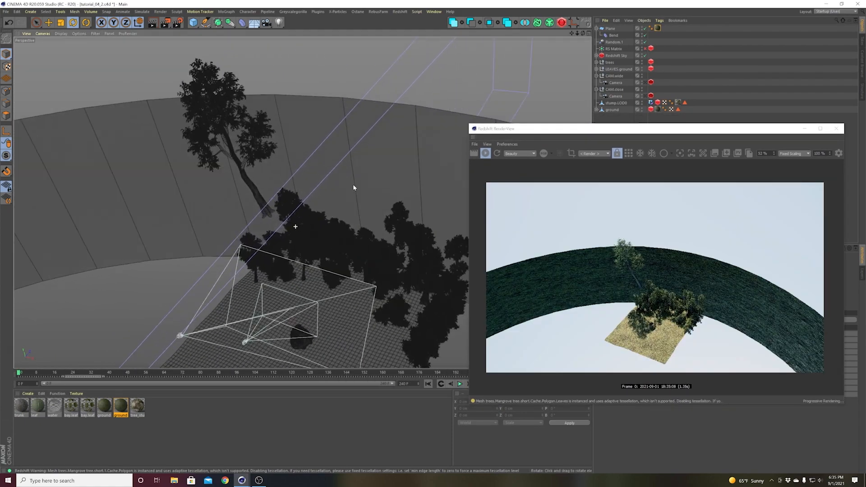
pyautogui.keyDown('alt'); pyautogui.moveTo(354, 184); pyautogui.dragTo(367, 198, button='right'); pyautogui.keyUp('alt')
pyautogui.keyDown('alt'); pyautogui.moveTo(302, 201); pyautogui.dragTo(304, 250); pyautogui.keyUp('alt')
pyautogui.keyDown('alt'); pyautogui.moveTo(305, 250); pyautogui.dragTo(471, 146, button='right'); pyautogui.keyUp('alt')
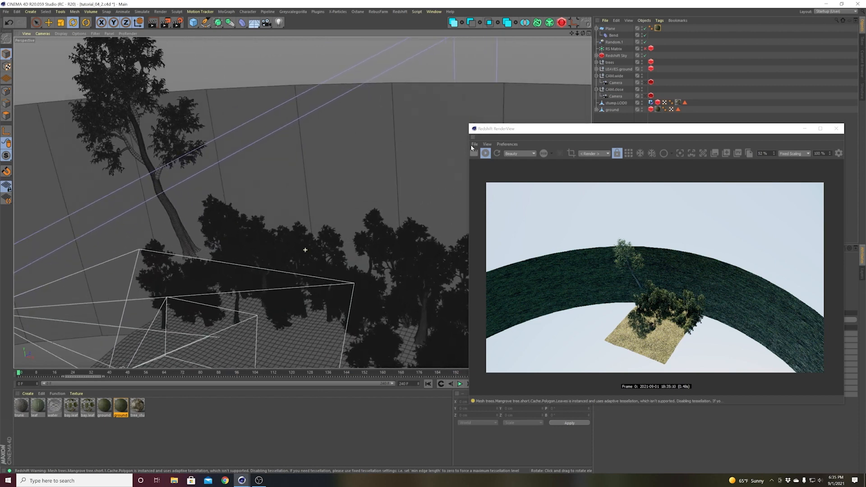
pyautogui.doubleClick(126, 408)
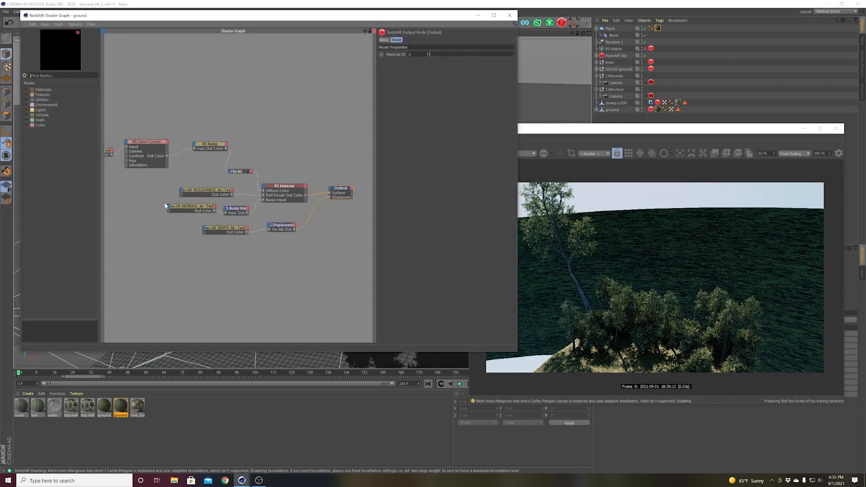
# - Set the remap scale of the material's color, roughness, normal and depth textures to 1 by 0.2, and close the shader graph
pyautogui.click(149, 216)
pyautogui.moveTo(149, 217); pyautogui.dragTo(228, 224, button='middle')
pyautogui.moveTo(261, 191); pyautogui.dragTo(211, 237)
pyautogui.moveTo(163, 120); pyautogui.dragTo(199, 268)
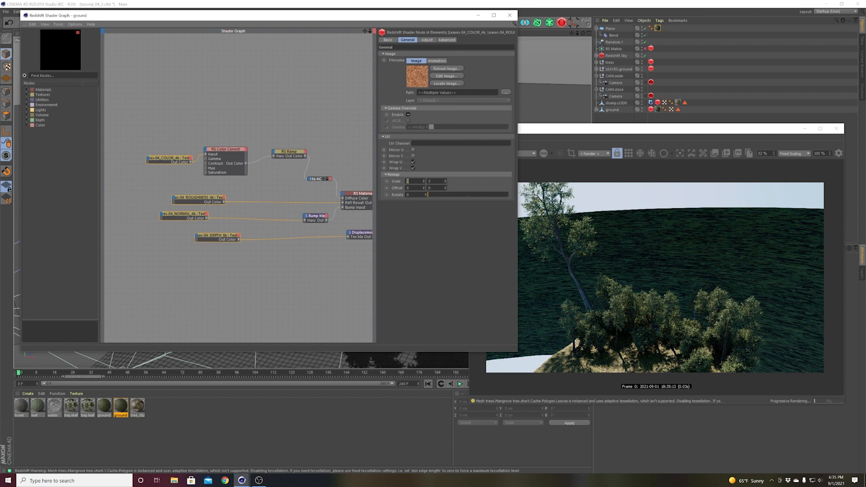
pyautogui.write('1')
pyautogui.press('Return')
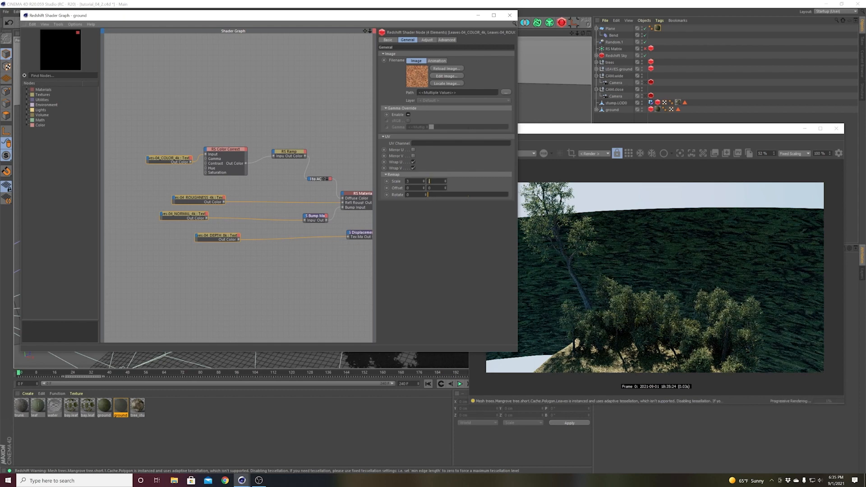
pyautogui.press('Return')
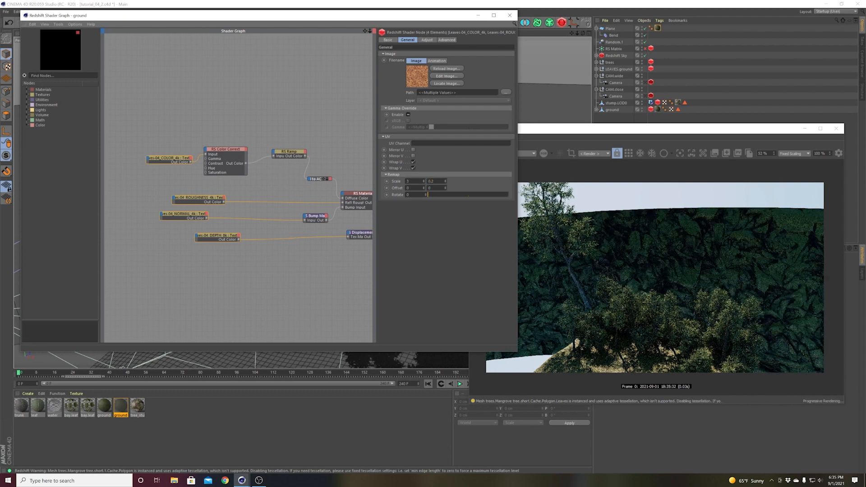
pyautogui.click(510, 15)
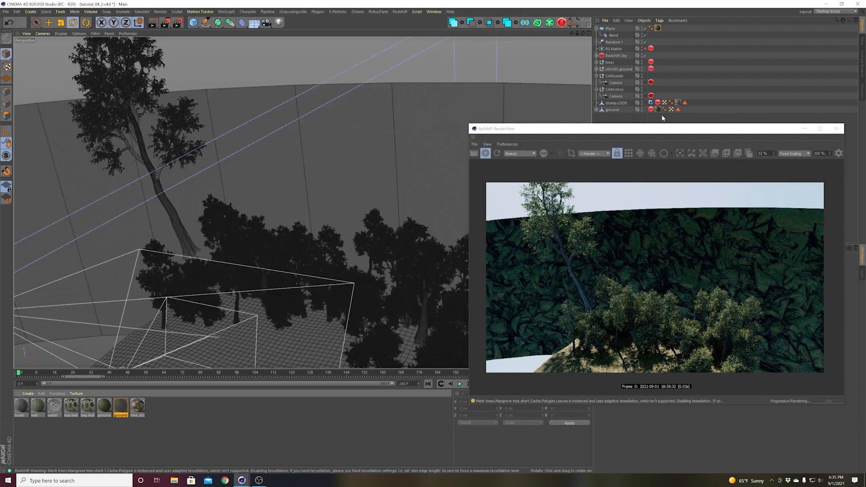
# - Look through the CAM.close camera and enable the bokeh override on its Redshift camera tag
pyautogui.click(645, 82)
pyautogui.click(645, 96)
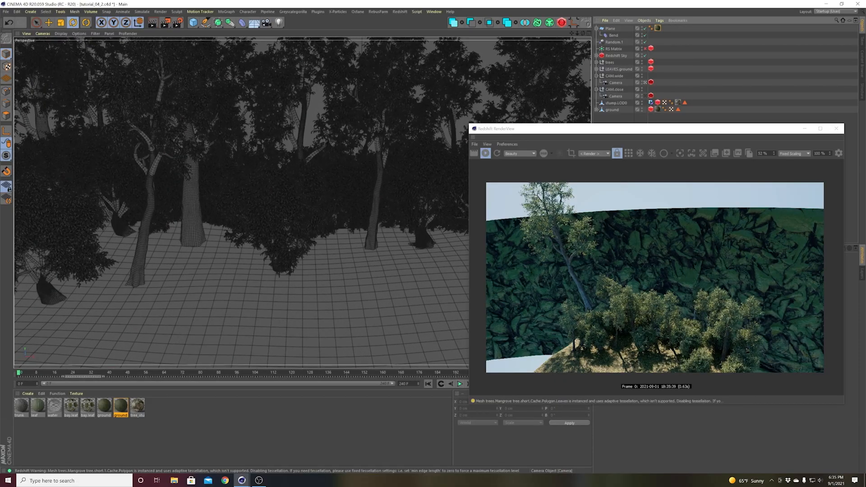
pyautogui.moveTo(577, 132); pyautogui.dragTo(278, 88)
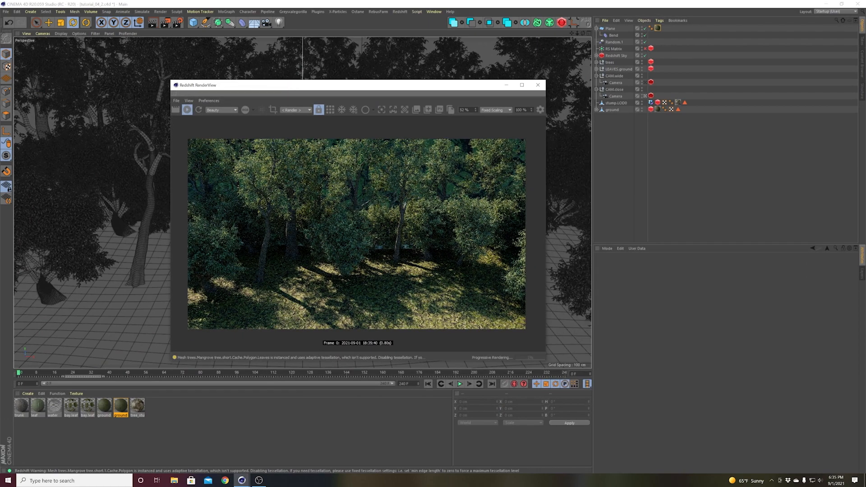
pyautogui.moveTo(344, 87); pyautogui.dragTo(278, 105)
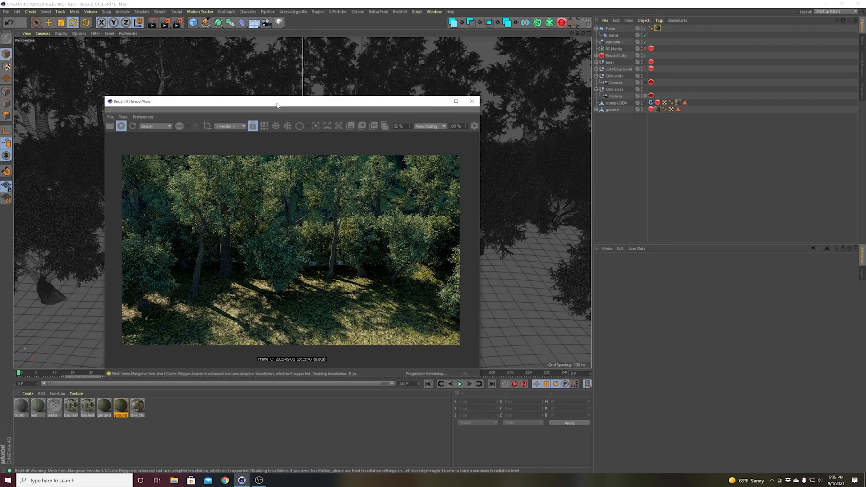
pyautogui.click(651, 96)
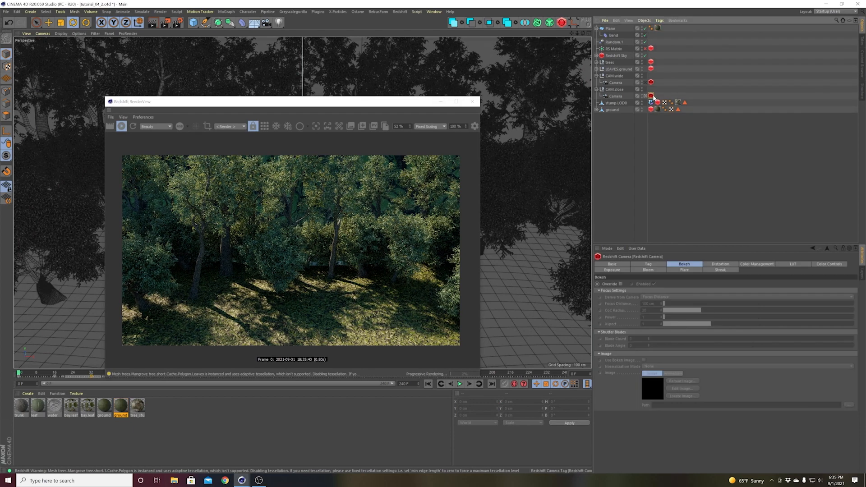
pyautogui.click(621, 284)
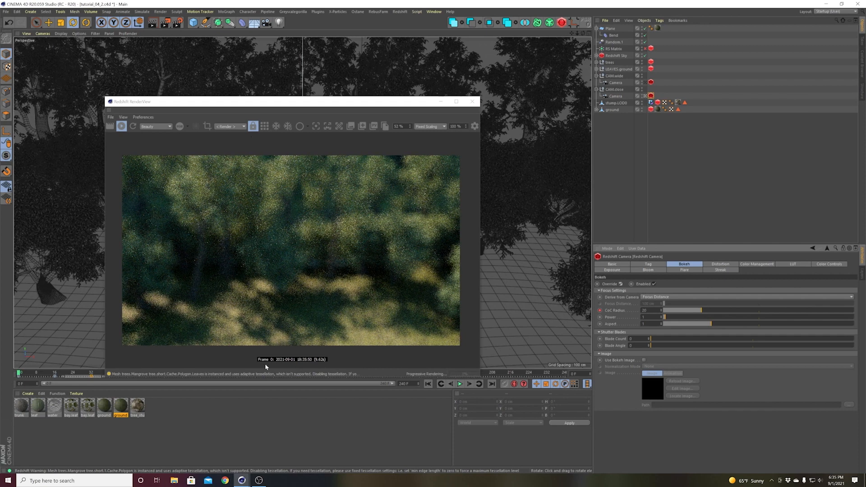
# - Go to frame 59 and check the stump's depth of field in the live render
pyautogui.moveTo(293, 102); pyautogui.dragTo(573, 57)
pyautogui.click(153, 372)
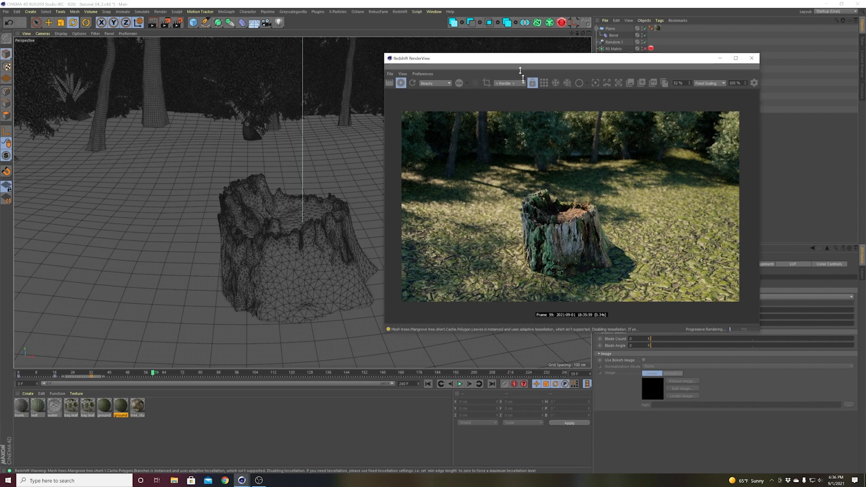
pyautogui.moveTo(514, 53)
pyautogui.mouseDown()
pyautogui.moveTo(526, 74)
pyautogui.moveTo(524, 58)
pyautogui.mouseUp()
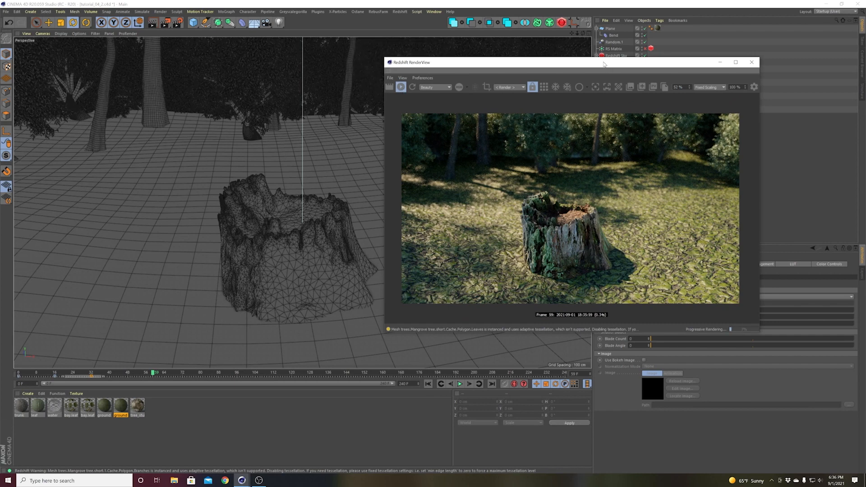
pyautogui.moveTo(604, 64); pyautogui.dragTo(413, 78)
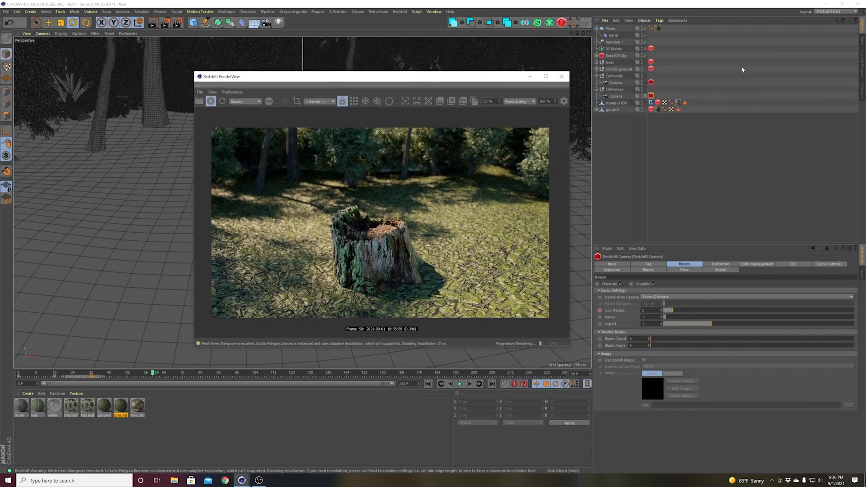
# - Enable the RS Matrix to render the scattered leaves around the stump, and stop the live render
pyautogui.click(644, 49)
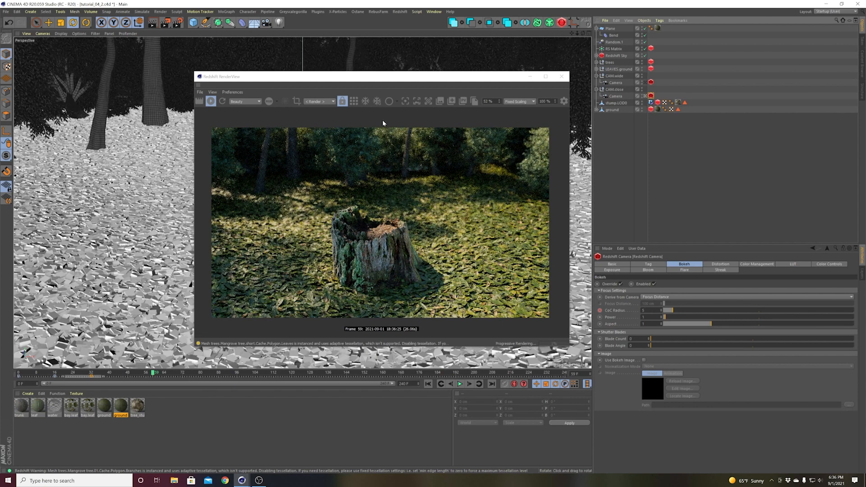
pyautogui.moveTo(334, 75); pyautogui.dragTo(338, 48)
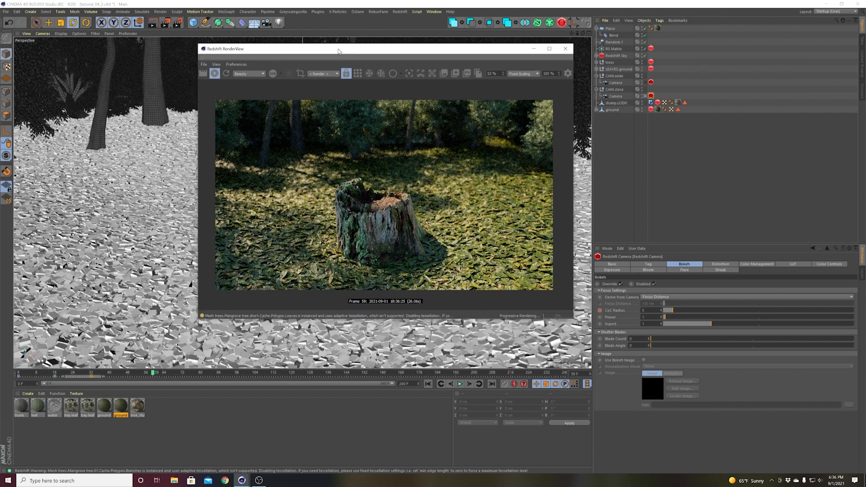
pyautogui.click(213, 77)
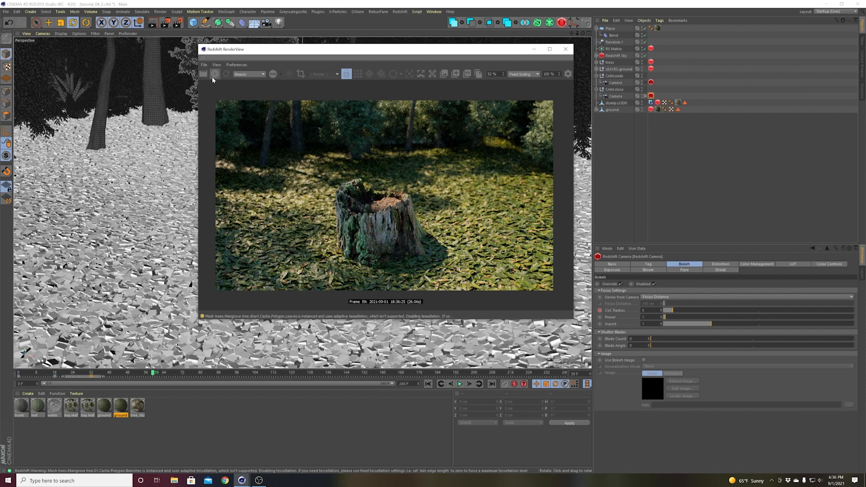
# - Leave the CAM.close camera, disable the RS Matrix, and frame the stump, ground and both cameras in the perspective view
pyautogui.click(631, 164)
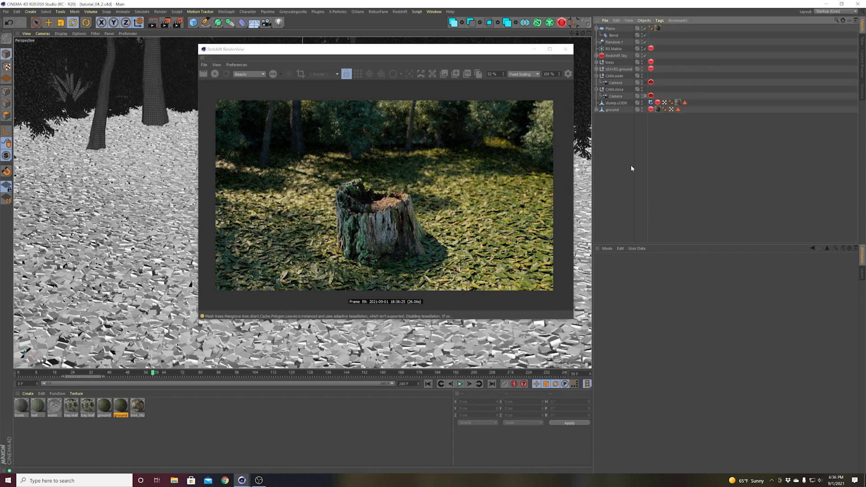
pyautogui.moveTo(431, 49); pyautogui.dragTo(532, 114)
pyautogui.click(634, 112)
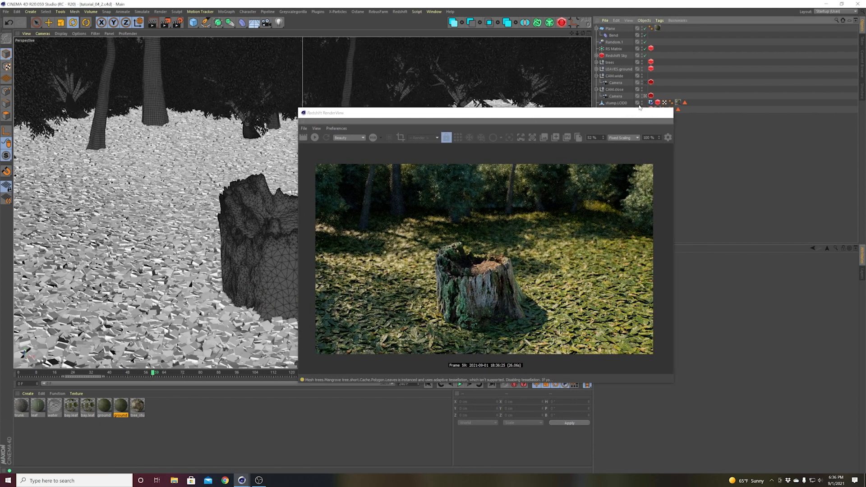
pyautogui.click(597, 90)
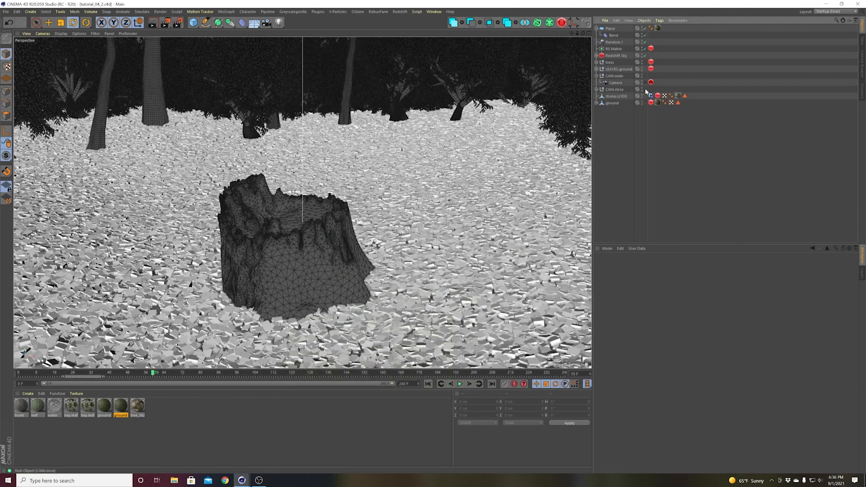
pyautogui.click(597, 89)
pyautogui.click(645, 97)
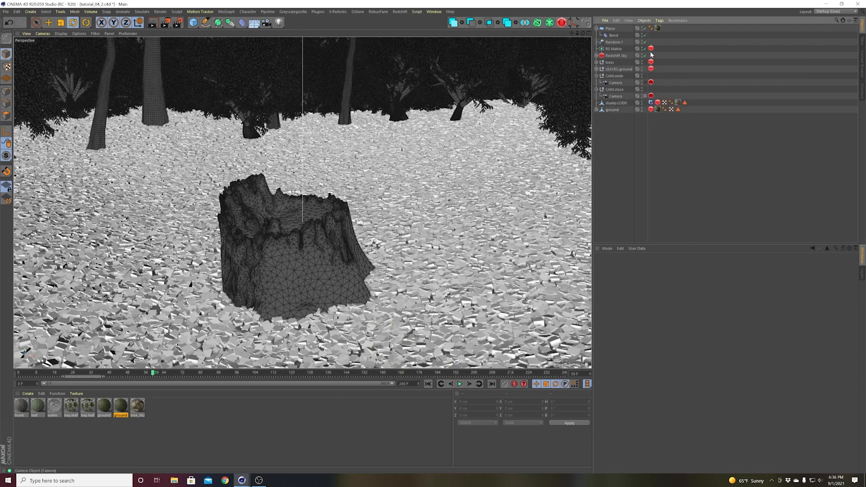
pyautogui.keyDown('alt'); pyautogui.moveTo(360, 256); pyautogui.dragTo(384, 203, button='middle'); pyautogui.keyUp('alt')
pyautogui.keyDown('alt'); pyautogui.moveTo(344, 251); pyautogui.dragTo(375, 226, button='right'); pyautogui.keyUp('alt')
pyautogui.keyDown('alt'); pyautogui.moveTo(359, 244); pyautogui.dragTo(372, 255); pyautogui.keyUp('alt')
pyautogui.keyDown('alt'); pyautogui.moveTo(370, 257); pyautogui.dragTo(389, 233, button='middle'); pyautogui.keyUp('alt')
pyautogui.keyDown('alt'); pyautogui.moveTo(390, 232); pyautogui.dragTo(384, 242, button='right'); pyautogui.keyUp('alt')
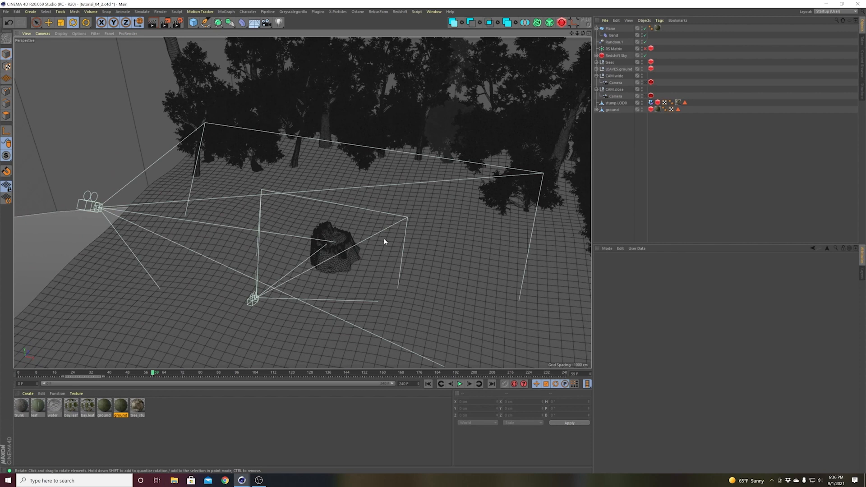
# - Add an X-Particles xpSystem, collapse the backdrop plane's hierarchy, and show the settings of the system's emitter
pyautogui.click(313, 12)
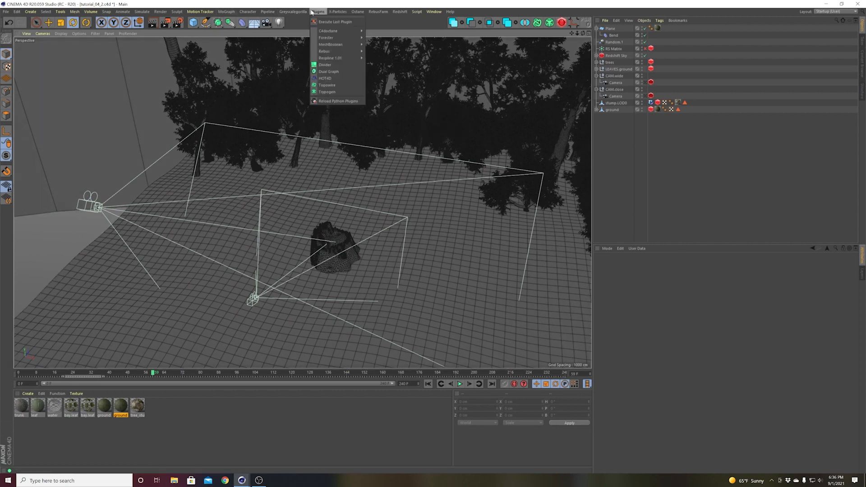
pyautogui.moveTo(334, 13)
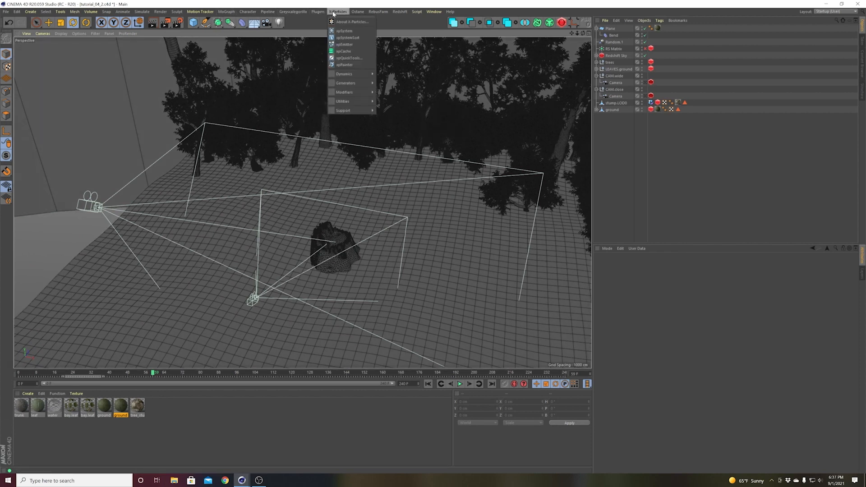
pyautogui.click(344, 31)
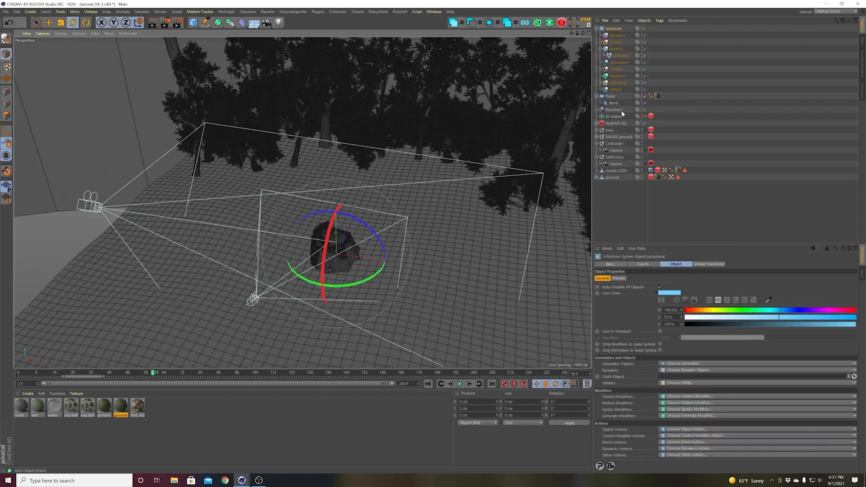
pyautogui.click(596, 96)
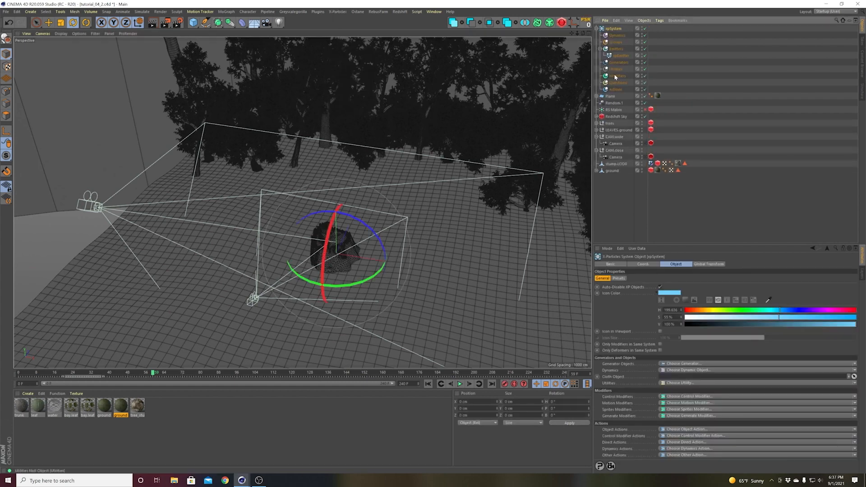
pyautogui.click(616, 57)
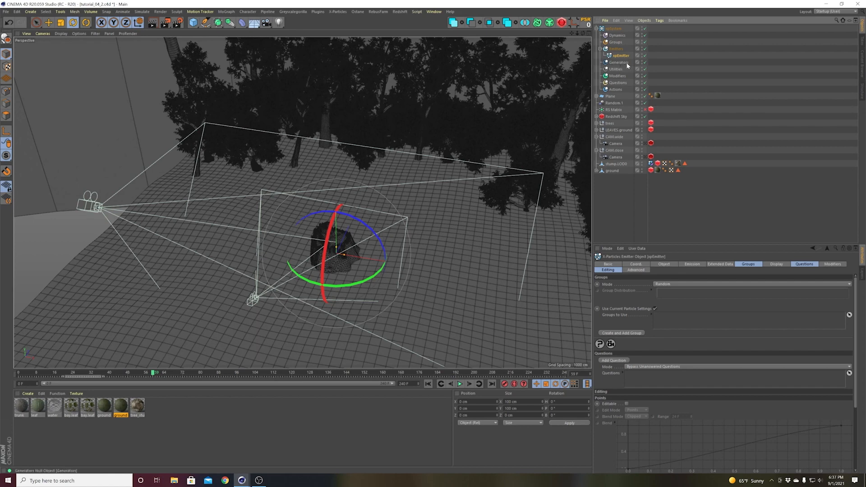
pyautogui.keyDown('alt'); pyautogui.moveTo(455, 232); pyautogui.dragTo(426, 231); pyautogui.keyUp('alt')
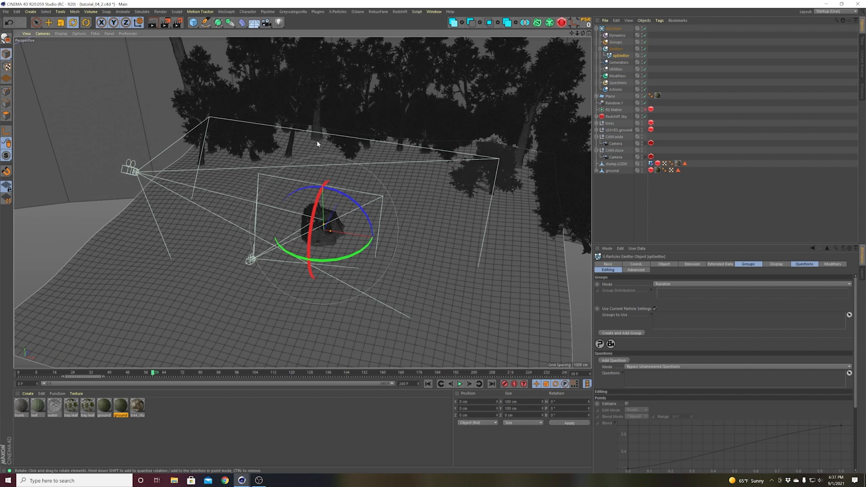
# - Select the ground, switch to polygon mode with Live Selection, and examine the selected polygons around the stump
pyautogui.click(416, 304)
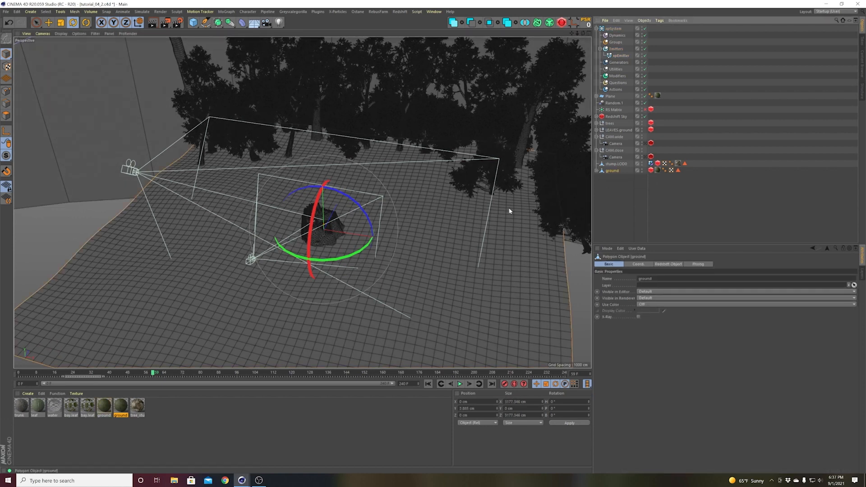
pyautogui.keyDown('alt'); pyautogui.moveTo(443, 256); pyautogui.dragTo(446, 250, button='middle'); pyautogui.keyUp('alt')
pyautogui.keyDown('alt'); pyautogui.moveTo(446, 251); pyautogui.dragTo(446, 253, button='right'); pyautogui.keyUp('alt')
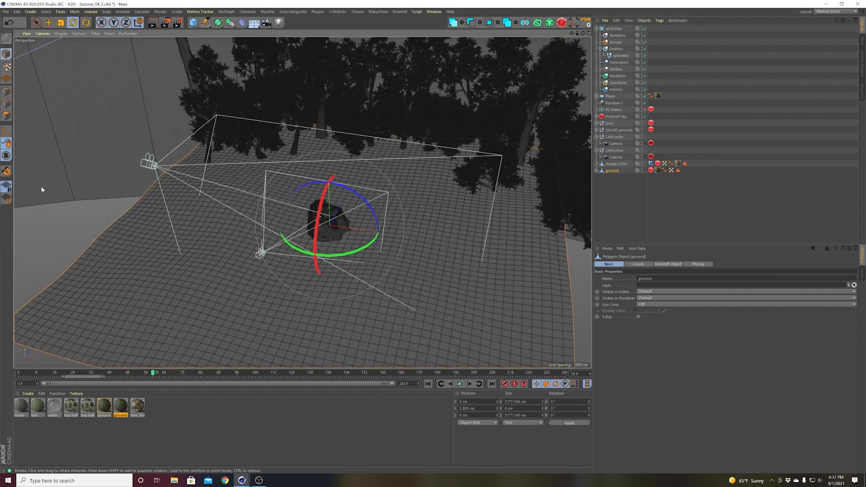
pyautogui.click(7, 116)
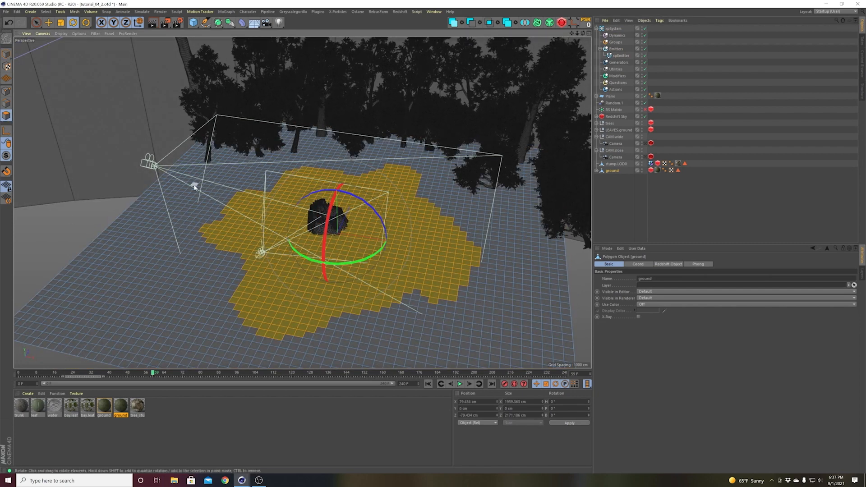
pyautogui.press('9')
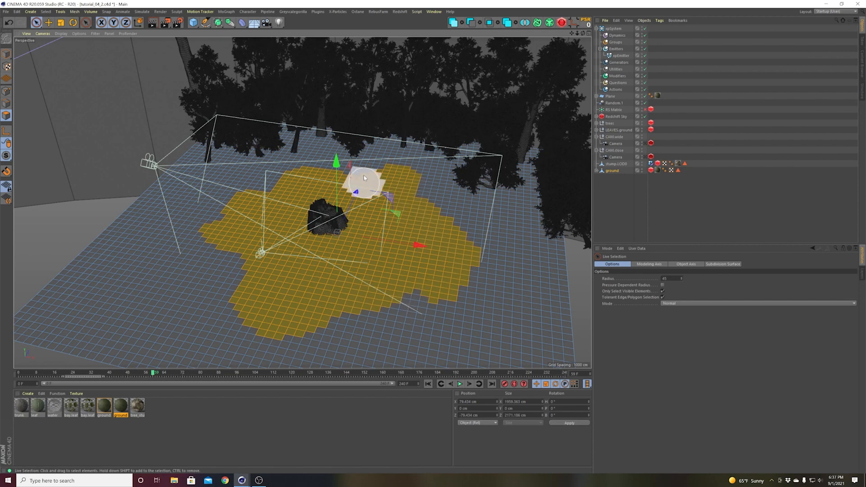
pyautogui.press('v')
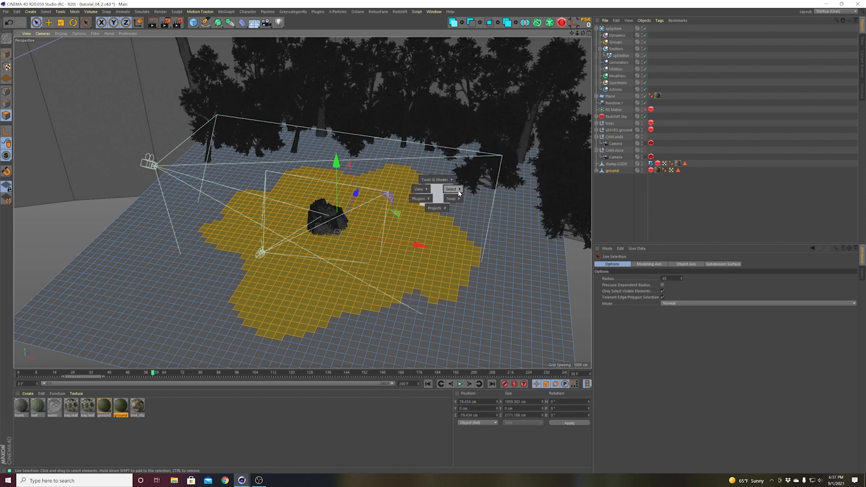
pyautogui.moveTo(451, 189)
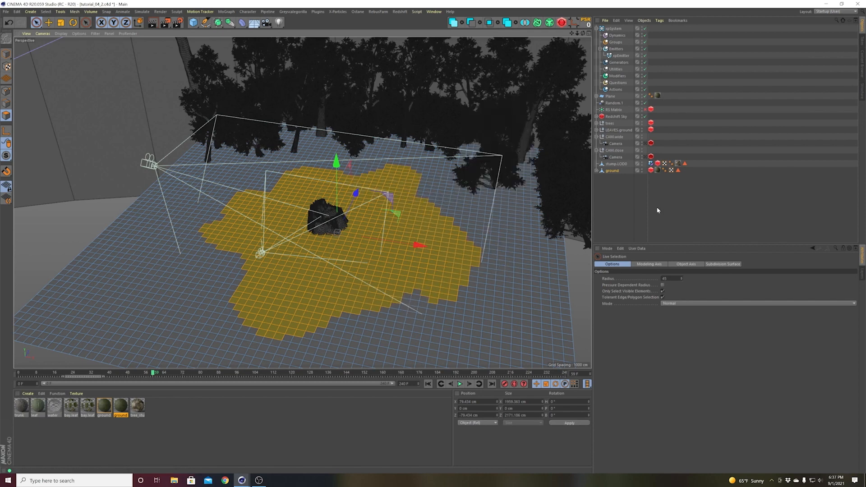
# - Return to model mode and restore the ground's stored polygon selection from its Polygon Selection tag
pyautogui.click(5, 54)
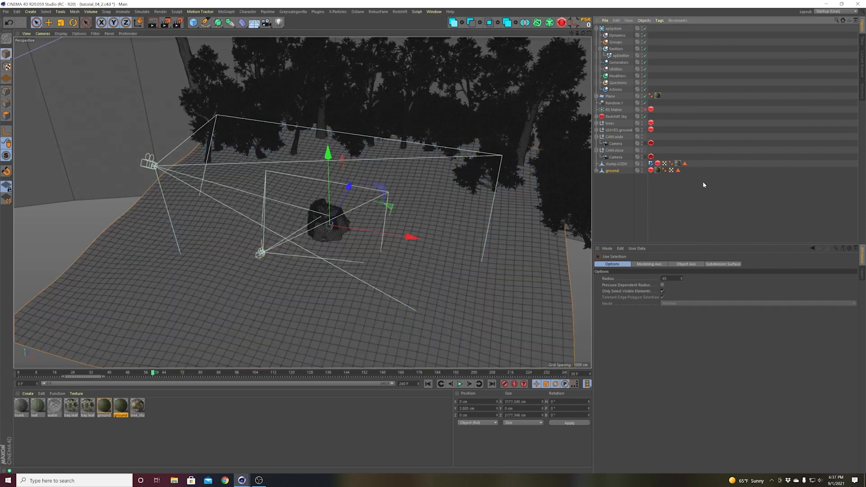
pyautogui.click(678, 170)
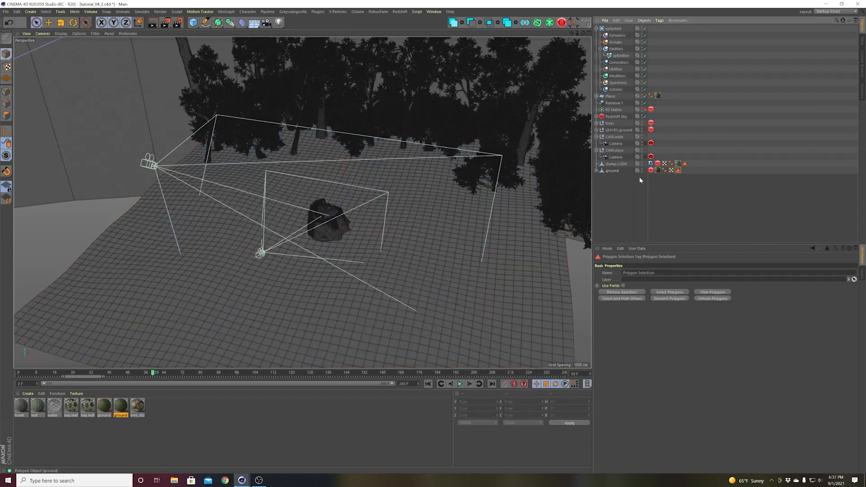
pyautogui.doubleClick(677, 173)
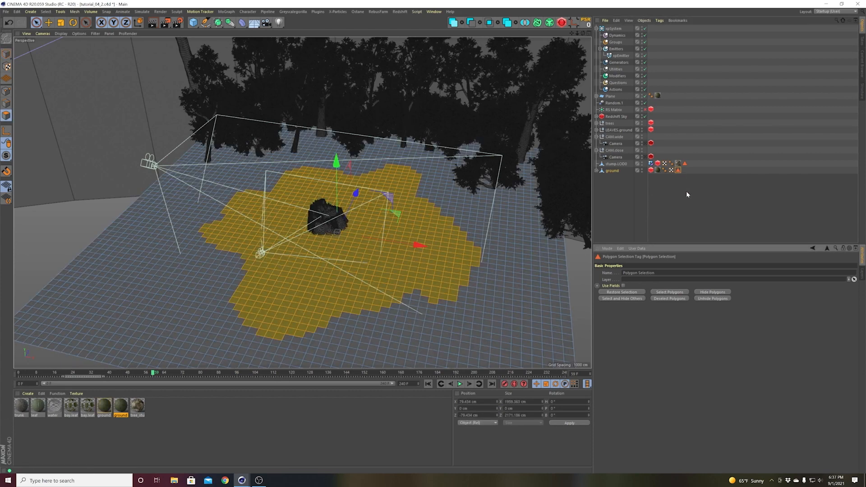
# - Set the xpEmitter's shape to Object and assign the ground and its Polygon Selection tag as the emission source
pyautogui.click(687, 192)
pyautogui.click(621, 55)
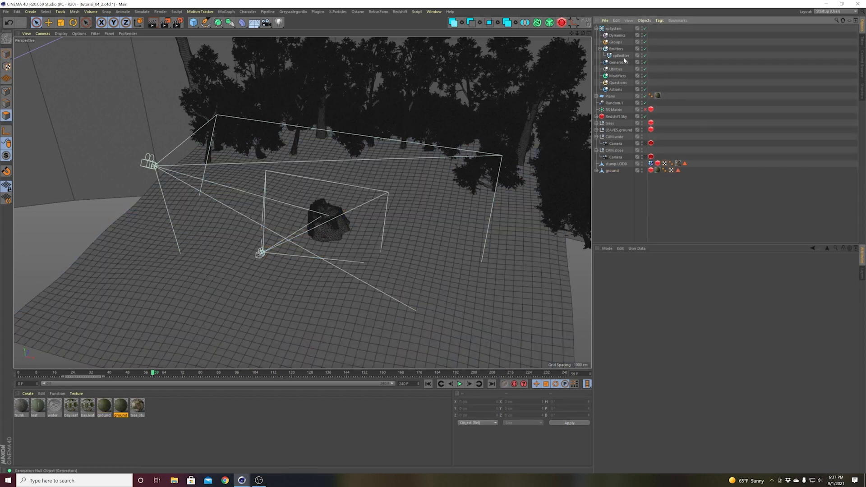
pyautogui.click(671, 265)
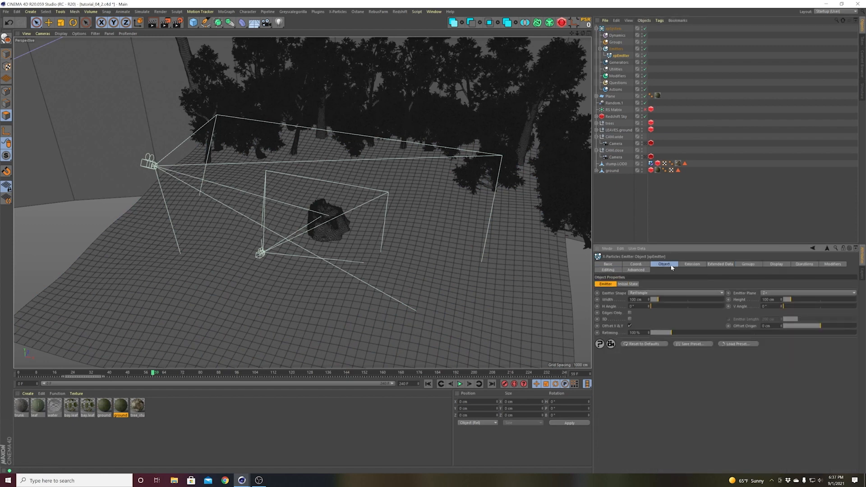
pyautogui.click(667, 293)
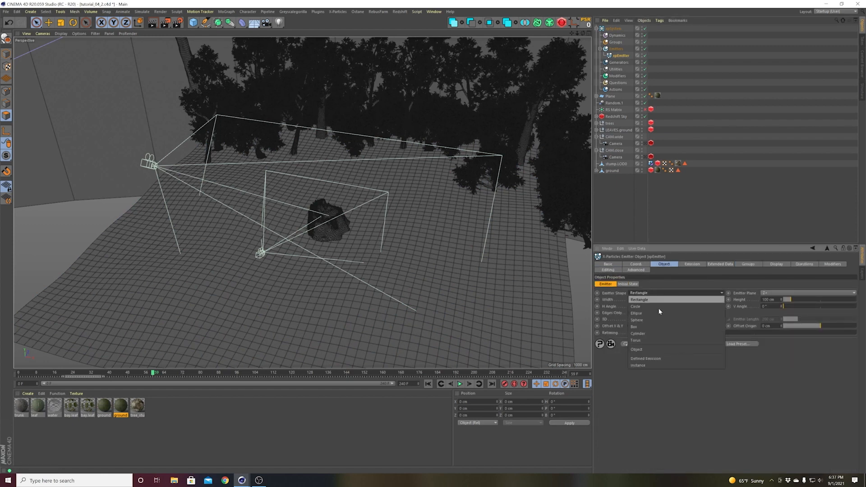
pyautogui.click(646, 348)
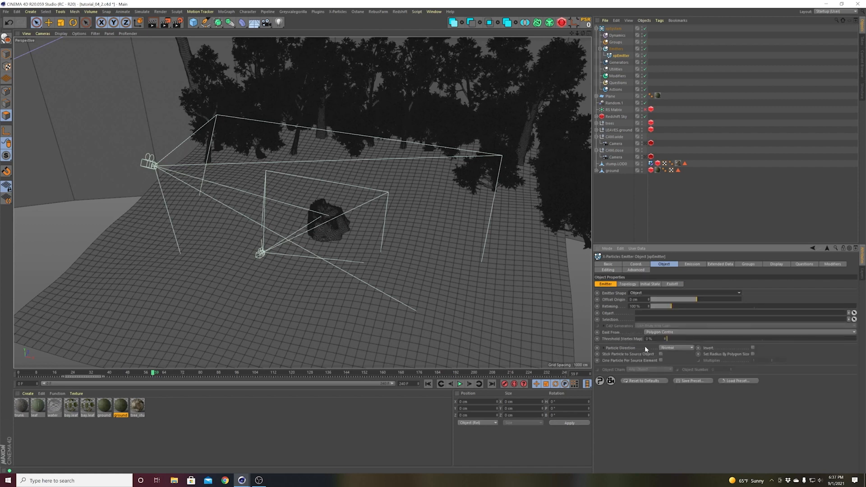
pyautogui.moveTo(615, 172); pyautogui.dragTo(651, 314)
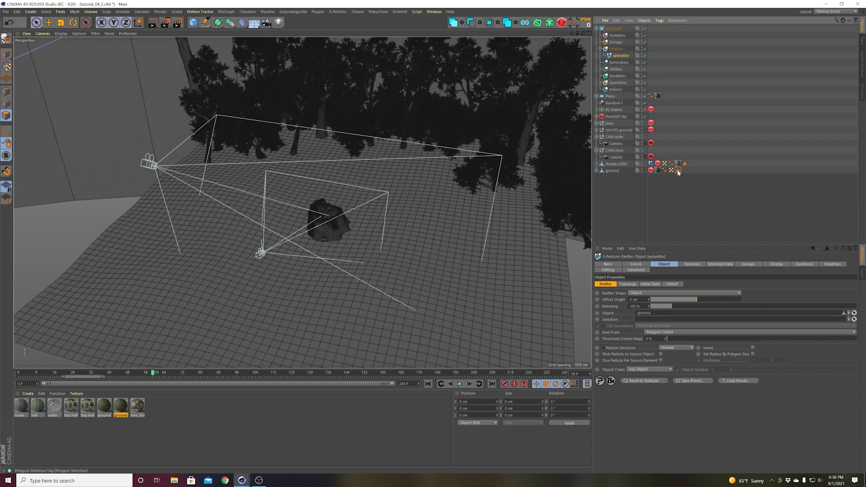
pyautogui.moveTo(678, 170); pyautogui.dragTo(648, 321)
# - Play the particle simulation and inspect the emission from the ground around the stump in the perspective view
pyautogui.click(459, 383)
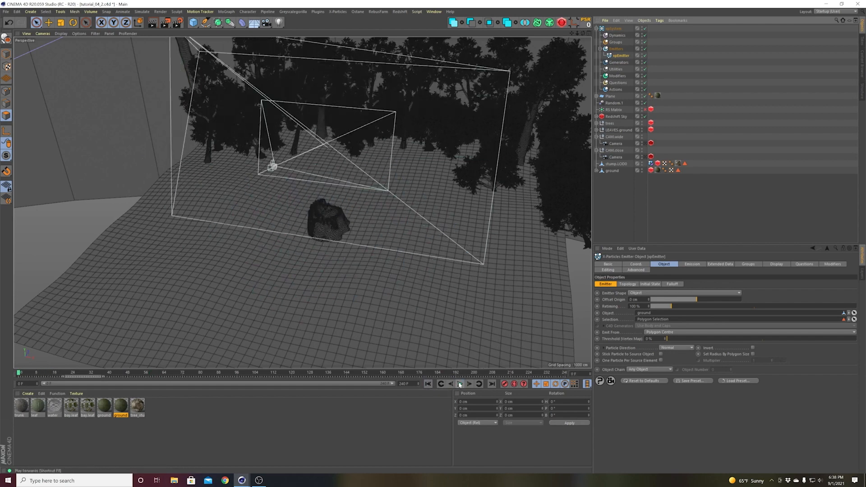
pyautogui.click(459, 383)
pyautogui.scroll(-2, 353, 259)
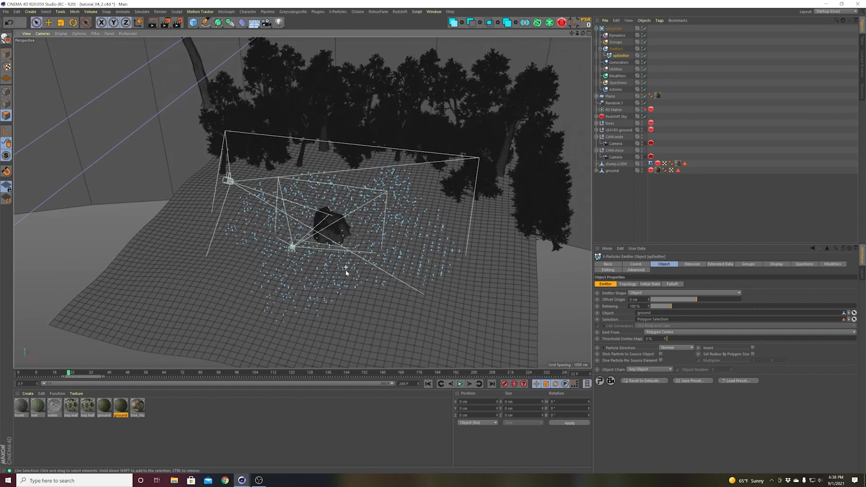
pyautogui.keyDown('alt'); pyautogui.moveTo(346, 271); pyautogui.dragTo(323, 301); pyautogui.keyUp('alt')
pyautogui.keyDown('alt'); pyautogui.moveTo(344, 266); pyautogui.dragTo(333, 238); pyautogui.keyUp('alt')
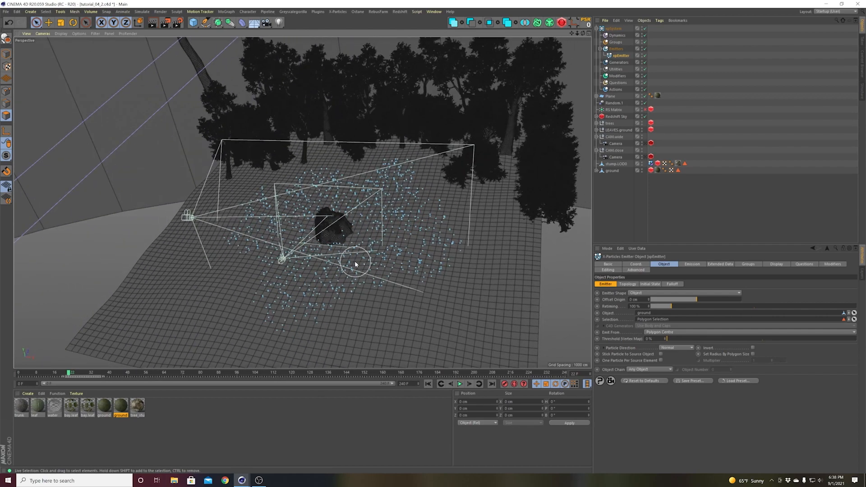
pyautogui.scroll(2, 354, 261)
# - Preview the particles through the CAM.close camera, rewind the timeline to the first frame, and leave the camera
pyautogui.click(645, 157)
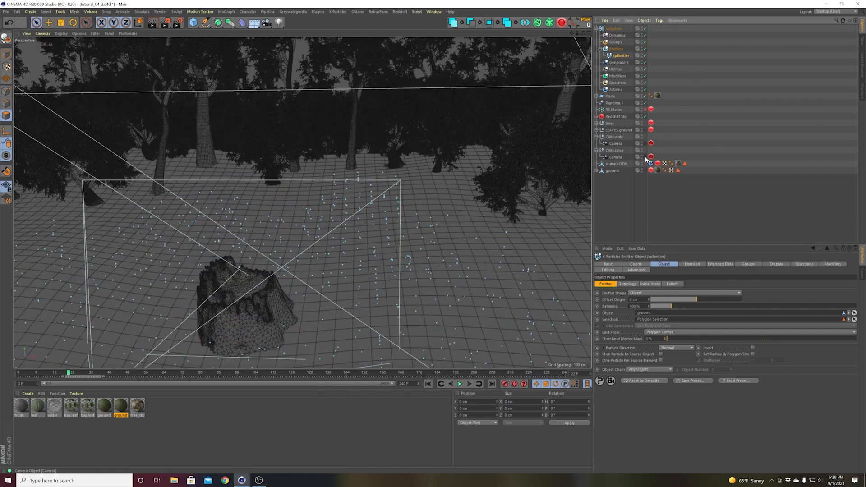
pyautogui.click(460, 384)
pyautogui.click(429, 384)
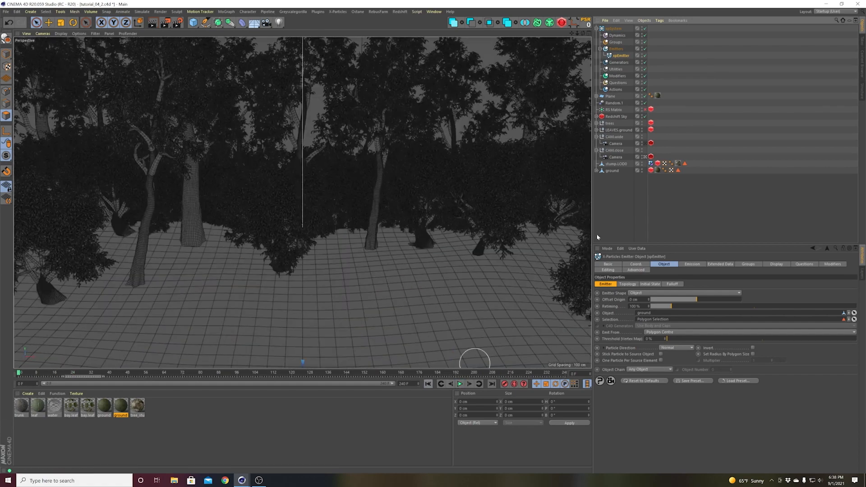
pyautogui.click(645, 157)
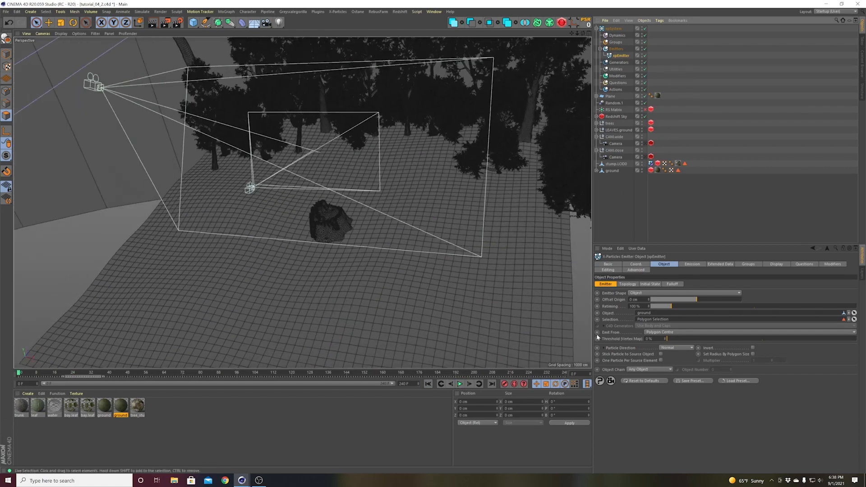
# - Set the emitter's particle speed to 0 cm and play the simulation to check the particles on the ground
pyautogui.click(693, 264)
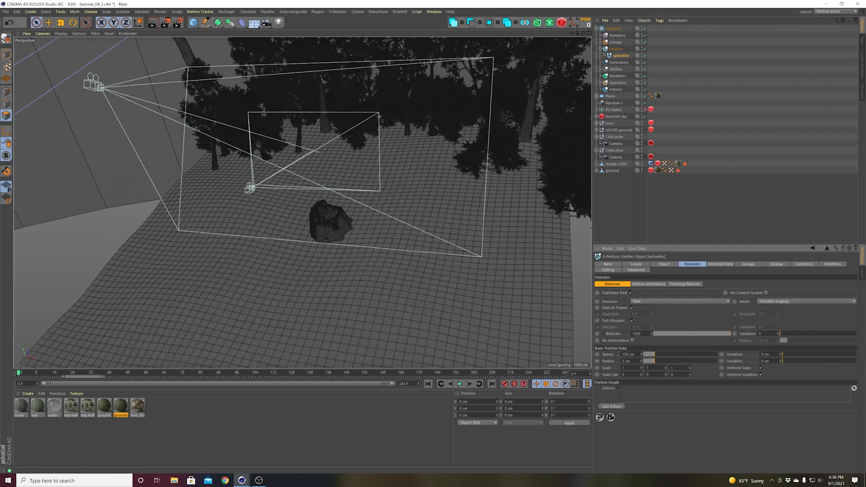
pyautogui.moveTo(645, 357); pyautogui.dragTo(626, 360)
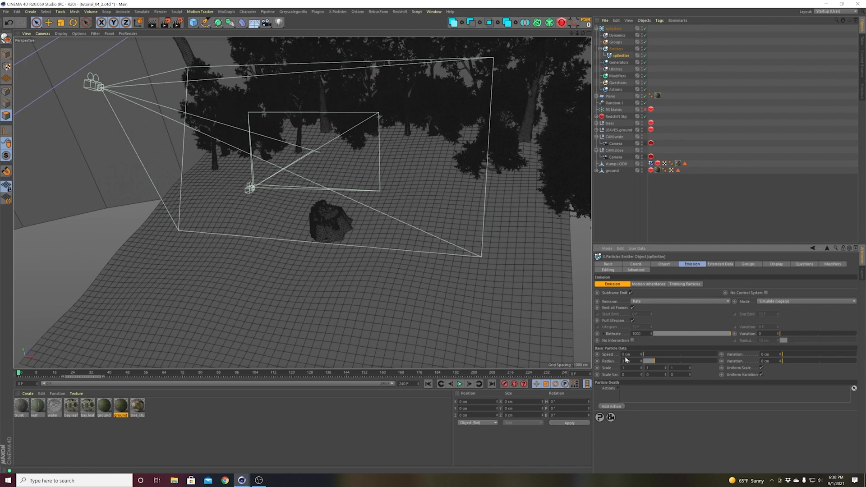
pyautogui.click(462, 384)
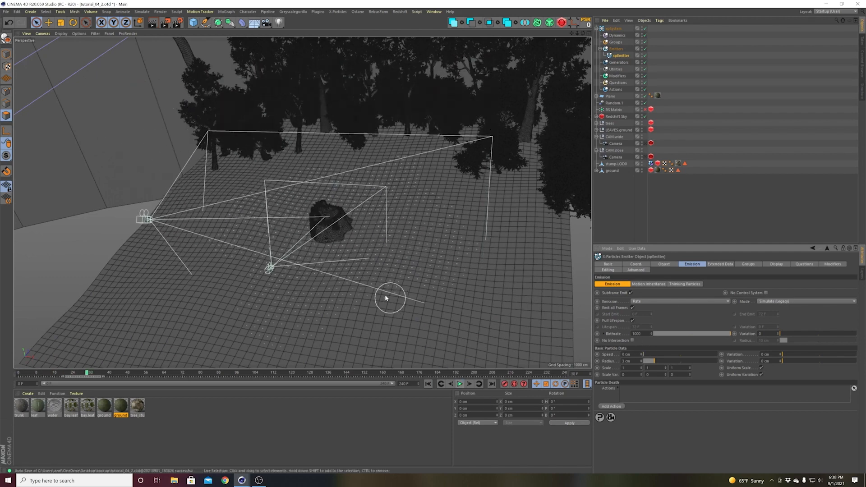
pyautogui.scroll(3, 360, 271)
pyautogui.keyDown('alt'); pyautogui.moveTo(401, 257); pyautogui.dragTo(429, 216); pyautogui.keyUp('alt')
pyautogui.click(428, 385)
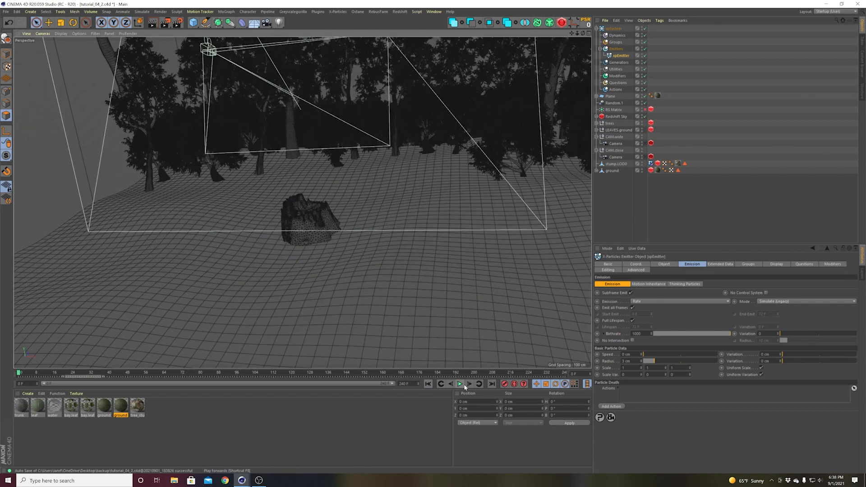
pyautogui.click(461, 384)
pyautogui.click(460, 384)
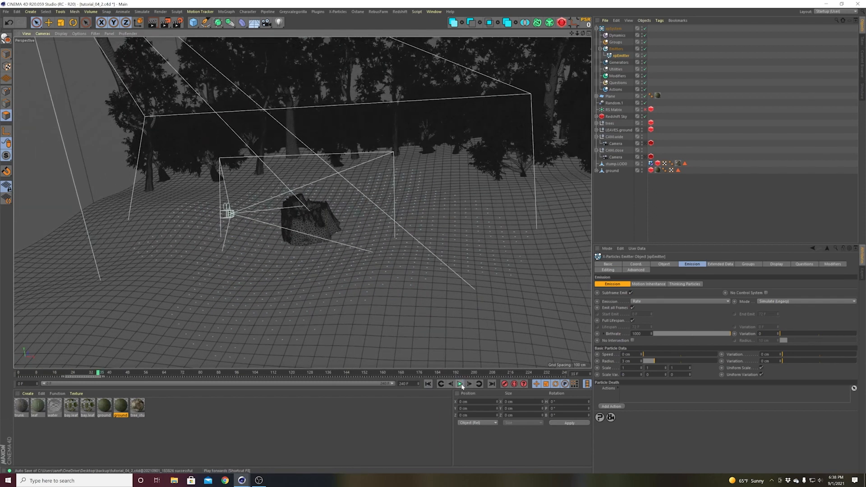
pyautogui.press('e')
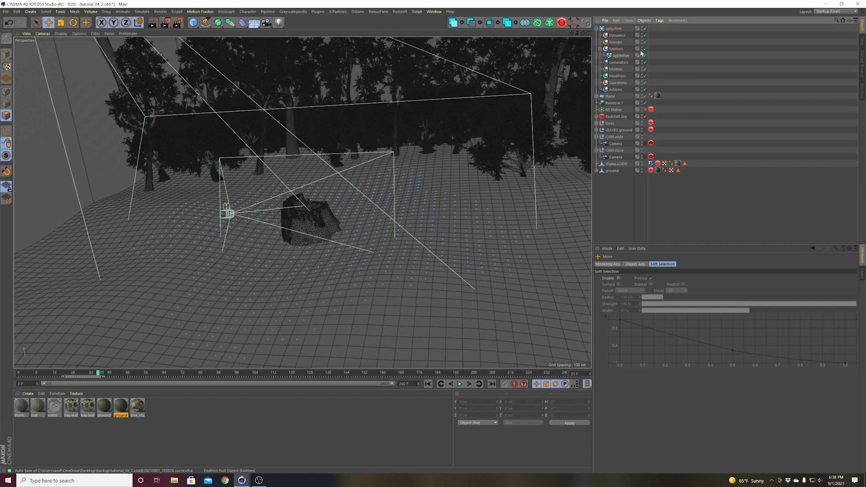
# - Set the xpEmitter to emit from Polygon Area on the ground's polygon selection and preview the particle simulation from the start
pyautogui.click(622, 55)
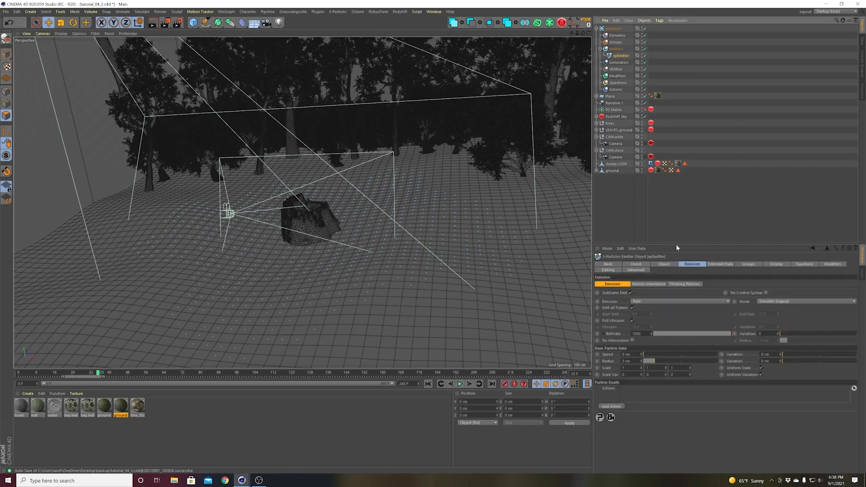
pyautogui.click(665, 264)
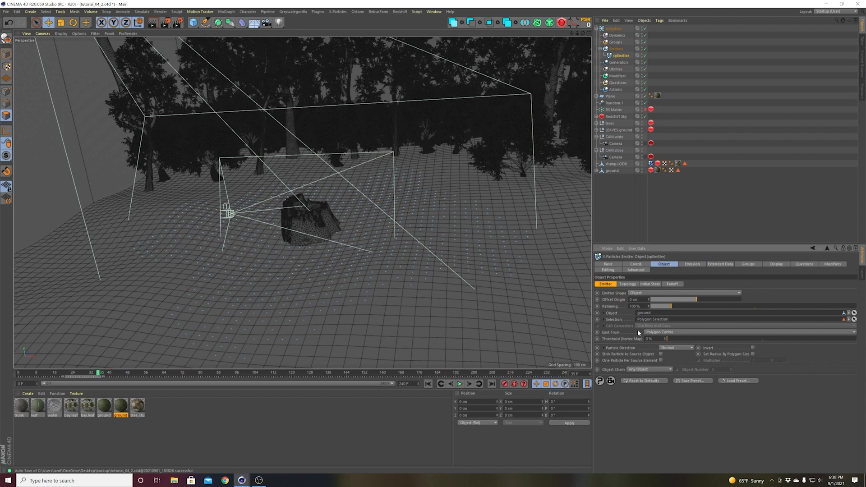
pyautogui.click(663, 334)
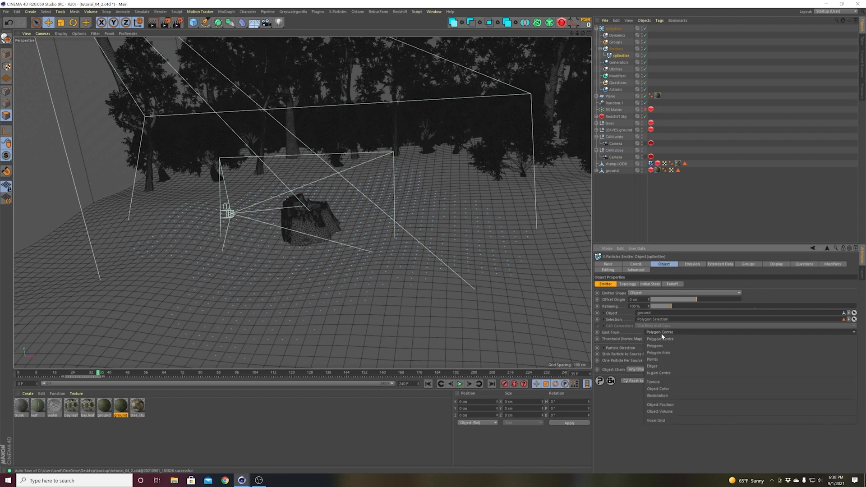
pyautogui.click(662, 354)
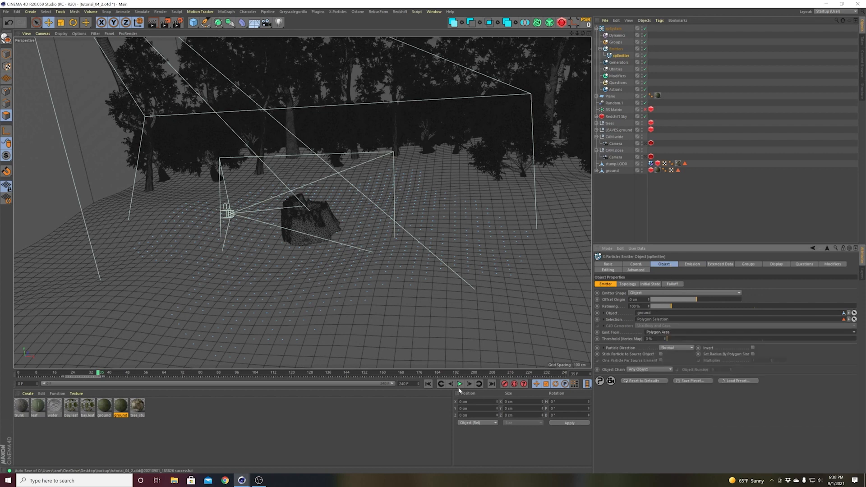
pyautogui.click(428, 384)
pyautogui.click(460, 384)
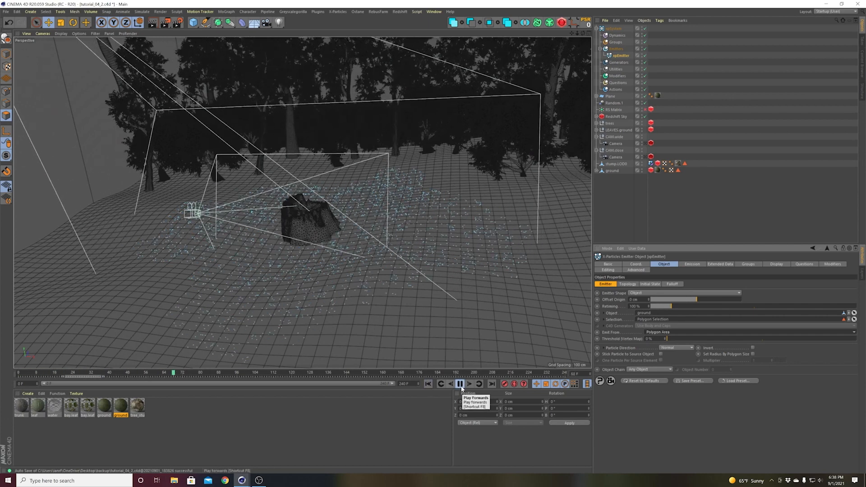
pyautogui.click(461, 385)
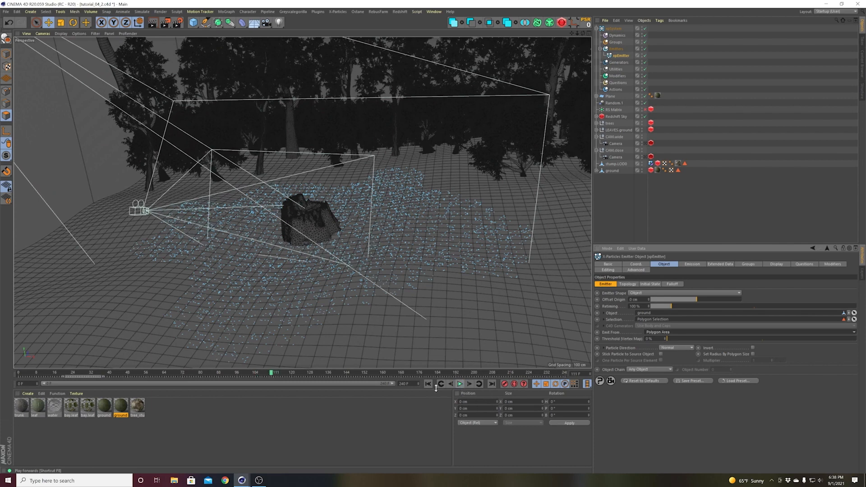
pyautogui.click(428, 384)
pyautogui.click(460, 384)
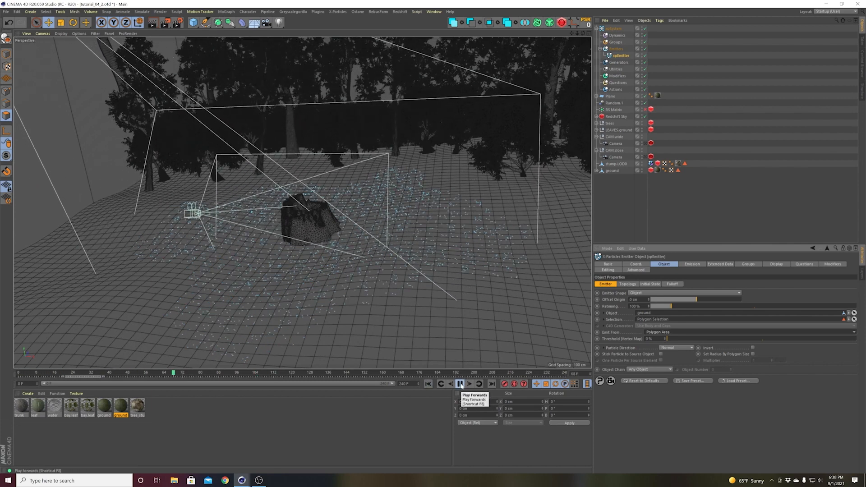
pyautogui.click(460, 384)
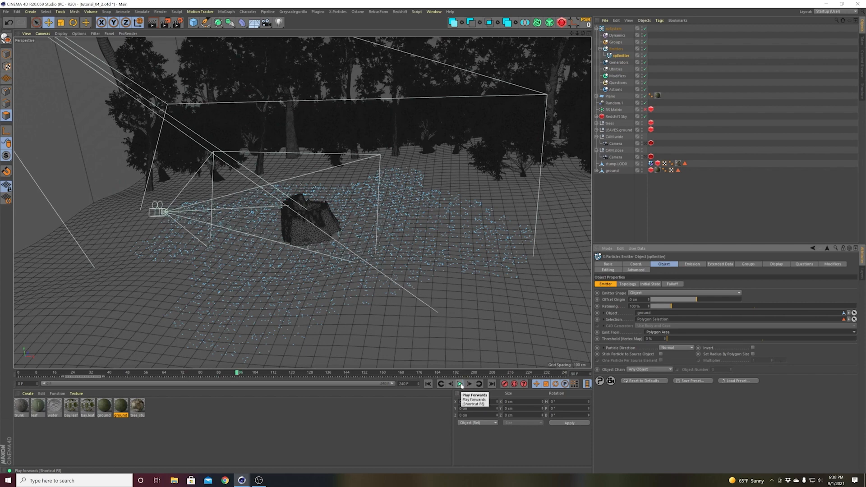
pyautogui.click(428, 384)
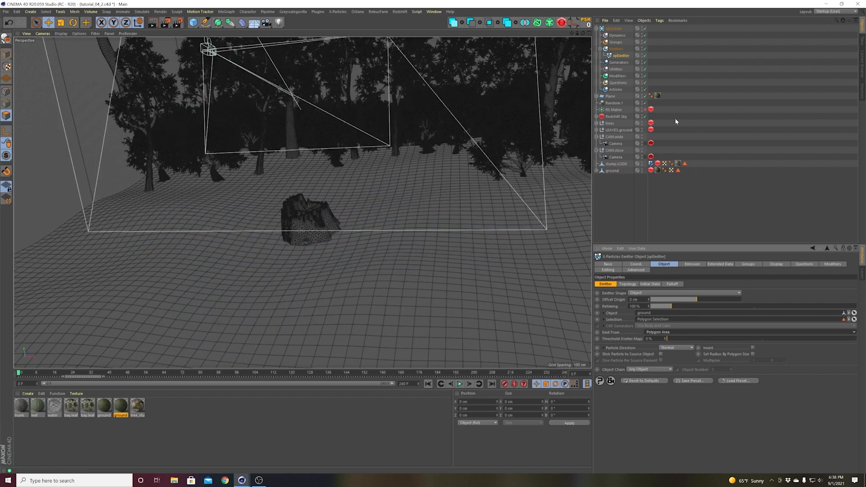
# - Change the xpEmitter's emission type to Shot, play back the particles briefly and rewind to frame 0
pyautogui.click(686, 265)
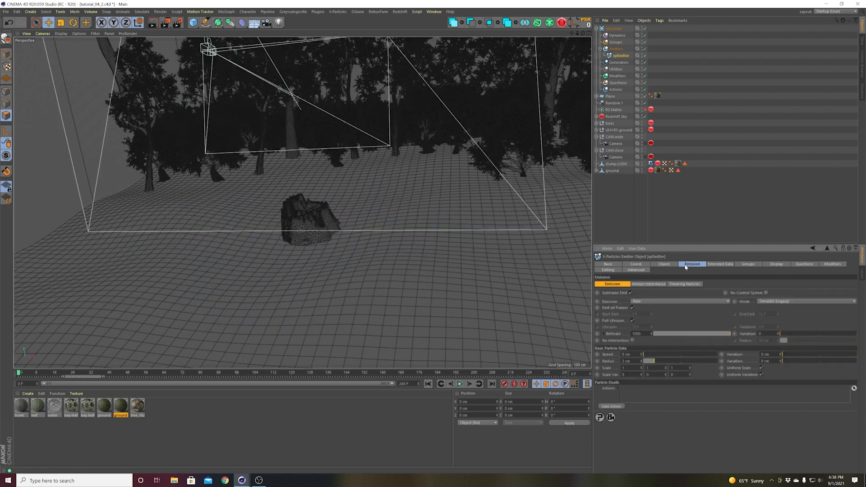
pyautogui.click(659, 302)
pyautogui.click(655, 322)
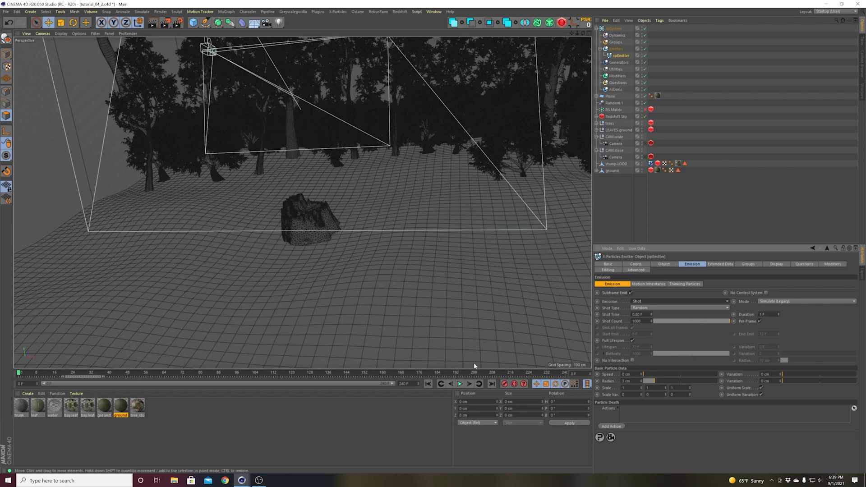
pyautogui.click(460, 384)
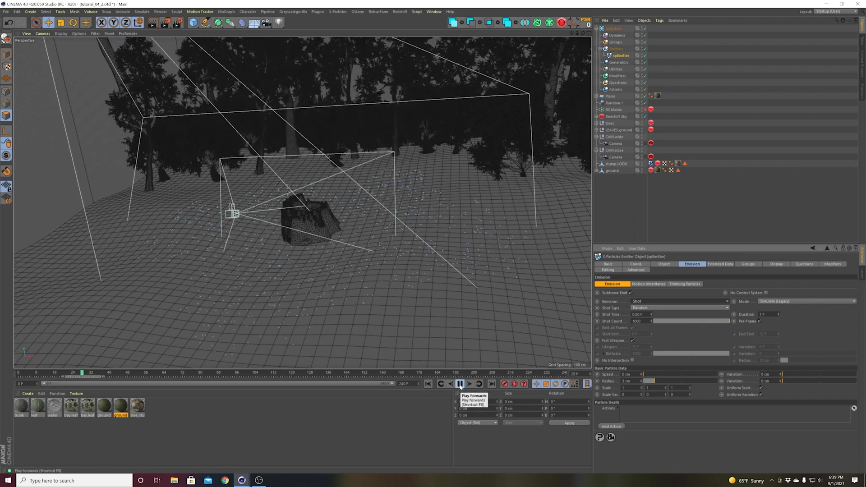
pyautogui.click(428, 384)
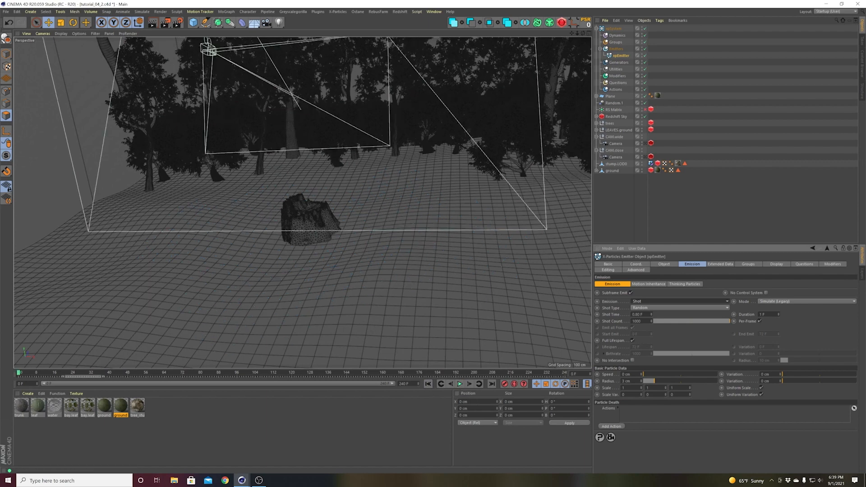
# - Set the emitter's shot count to 100000, replay the emission to check its density and rewind to the start
pyautogui.click(641, 321)
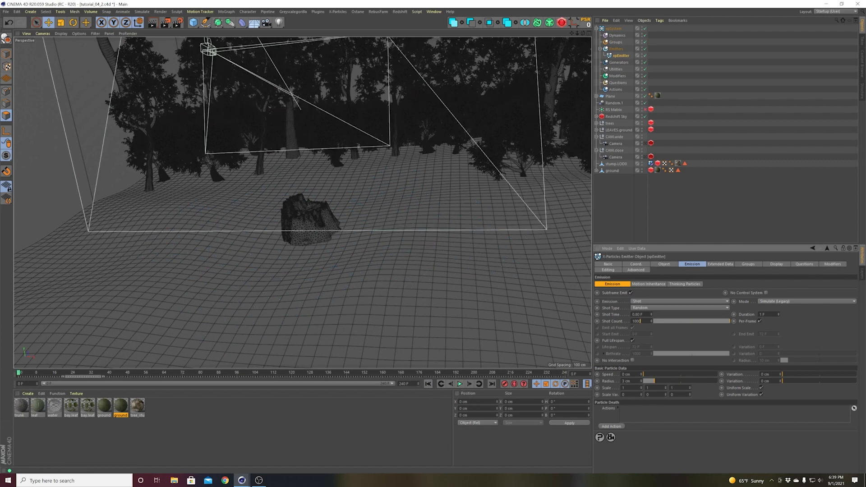
pyautogui.click(460, 384)
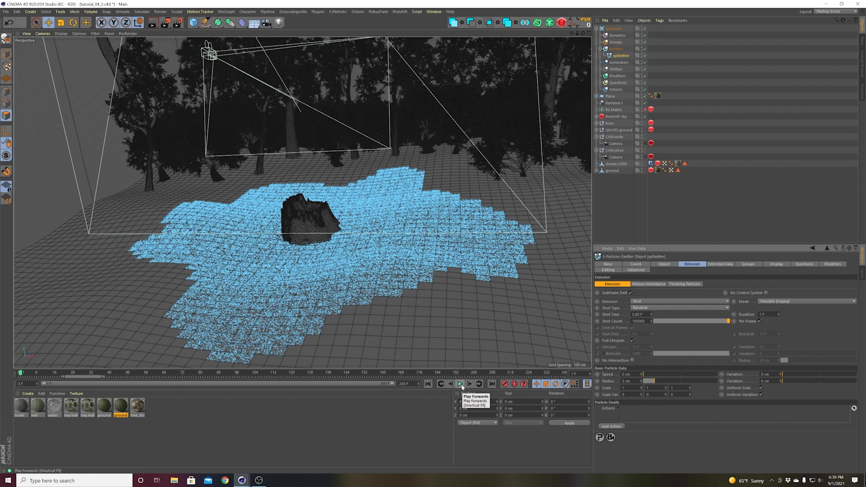
pyautogui.click(428, 384)
pyautogui.click(468, 384)
pyautogui.click(428, 384)
pyautogui.click(461, 385)
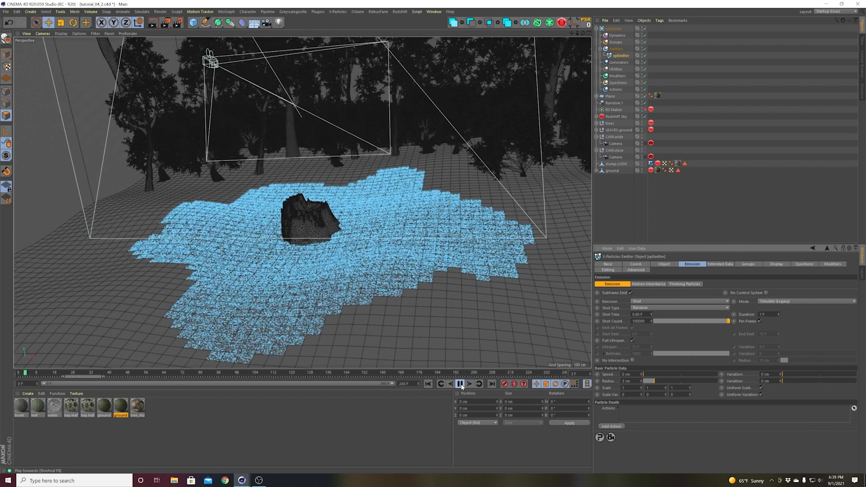
pyautogui.click(429, 385)
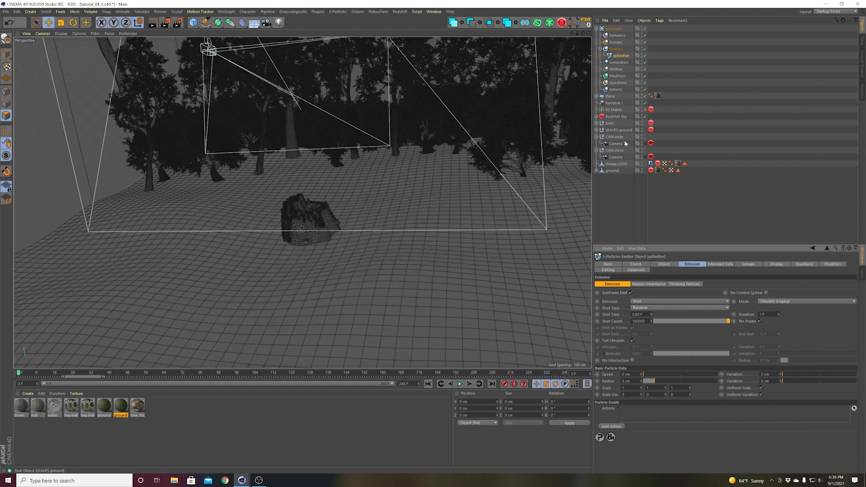
# - Check the framing through the scene cameras and inspect the stump up close in the viewport
pyautogui.click(643, 144)
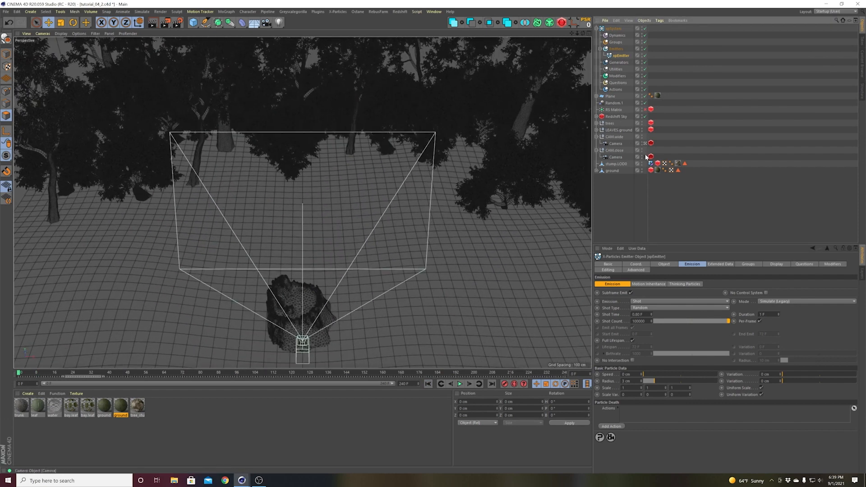
pyautogui.click(644, 157)
pyautogui.click(645, 143)
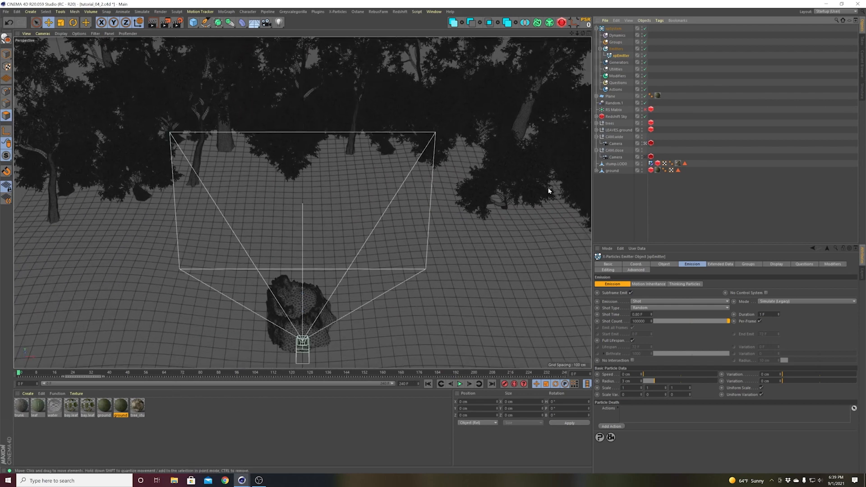
pyautogui.click(645, 144)
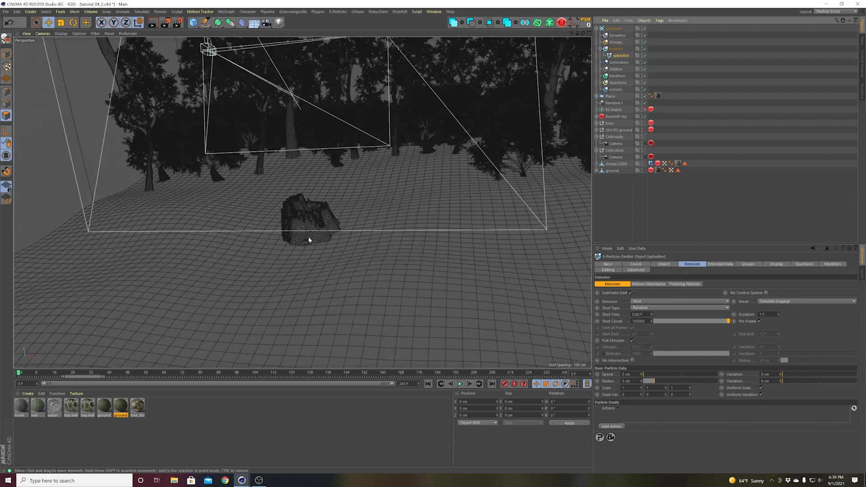
pyautogui.keyDown('alt'); pyautogui.moveTo(309, 238); pyautogui.dragTo(363, 203, button='right'); pyautogui.keyUp('alt')
pyautogui.keyDown('alt'); pyautogui.moveTo(333, 224); pyautogui.dragTo(415, 296); pyautogui.keyUp('alt')
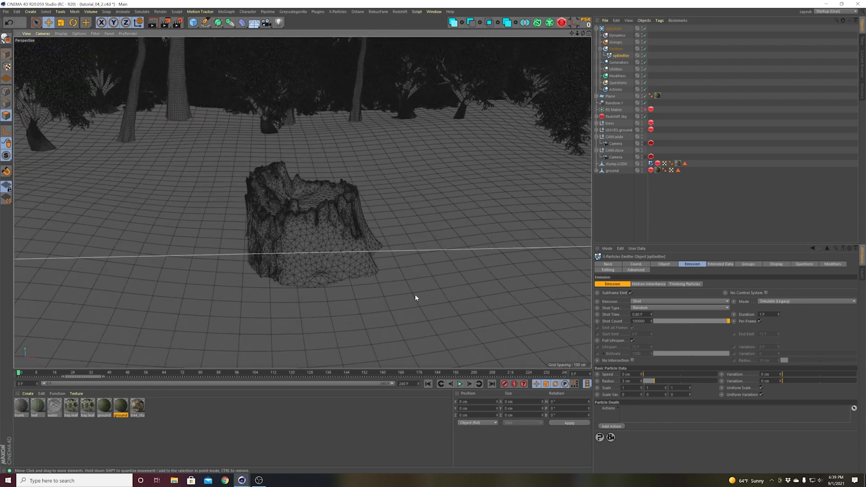
# - Run the particle simulation for a few frames and start a live render in the Redshift RenderView, placed clear of the object list
pyautogui.click(625, 194)
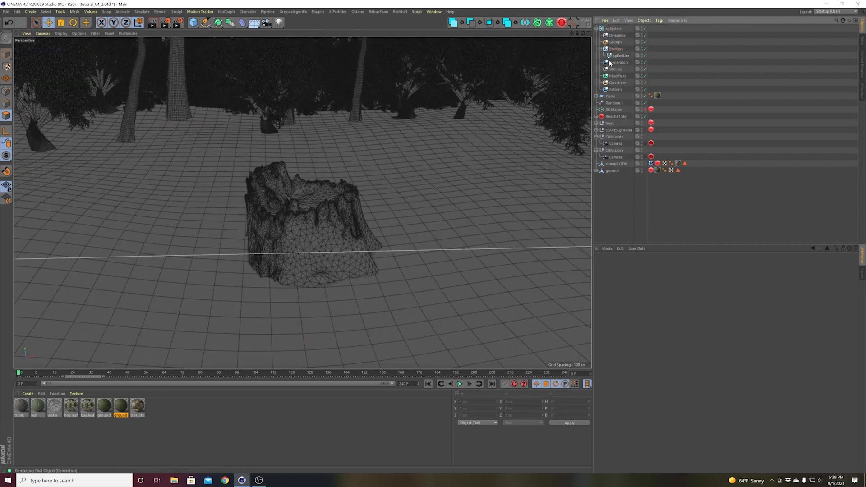
pyautogui.click(459, 384)
pyautogui.moveTo(240, 482)
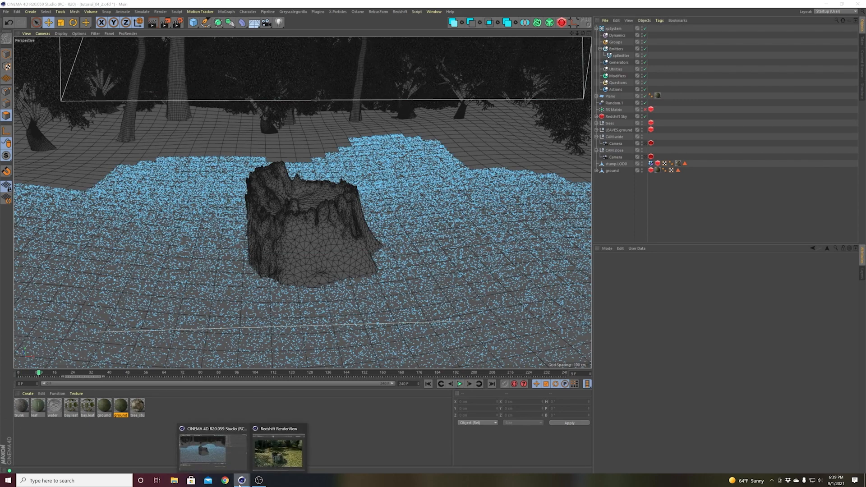
pyautogui.click(280, 449)
pyautogui.click(314, 139)
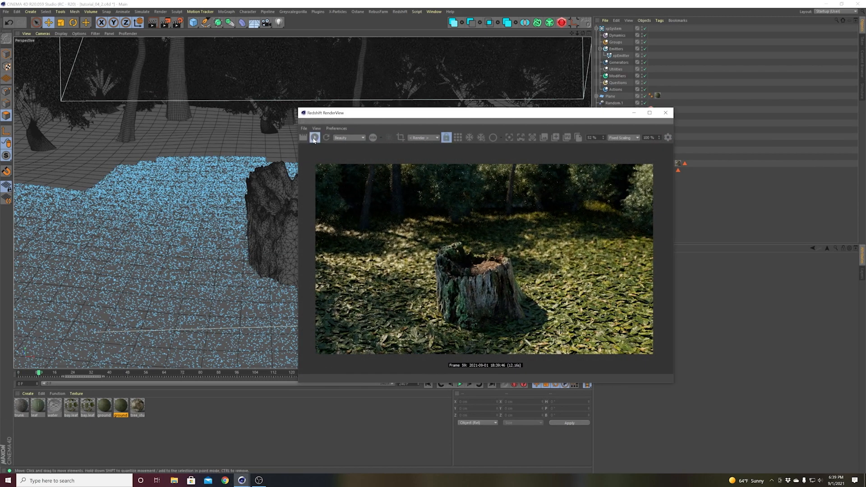
pyautogui.moveTo(354, 116); pyautogui.dragTo(469, 110)
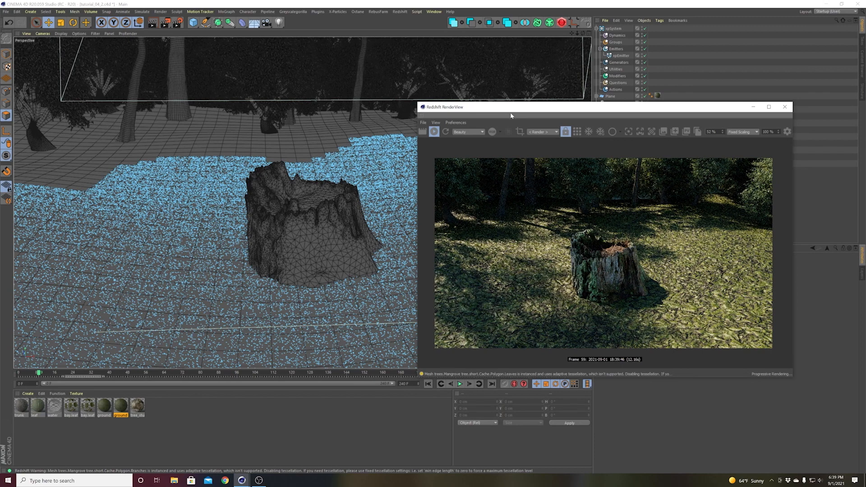
pyautogui.moveTo(510, 111); pyautogui.dragTo(228, 132)
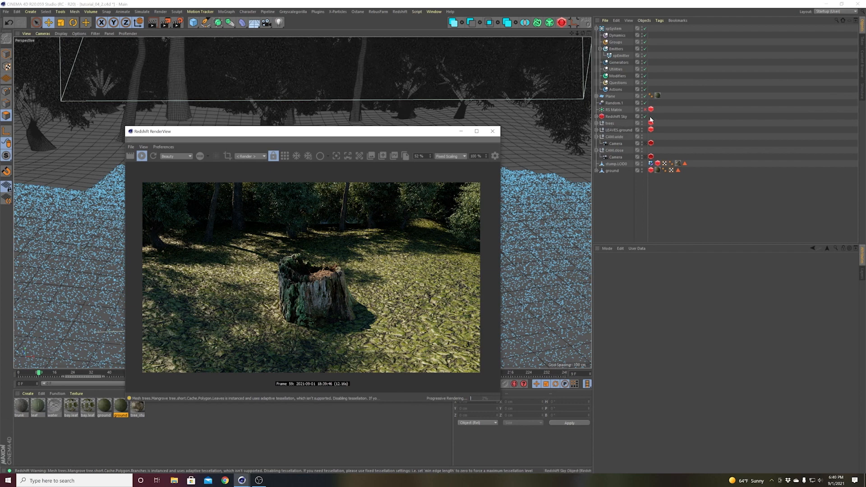
# - Add a Redshift Object tag to the xpEmitter
pyautogui.click(597, 28)
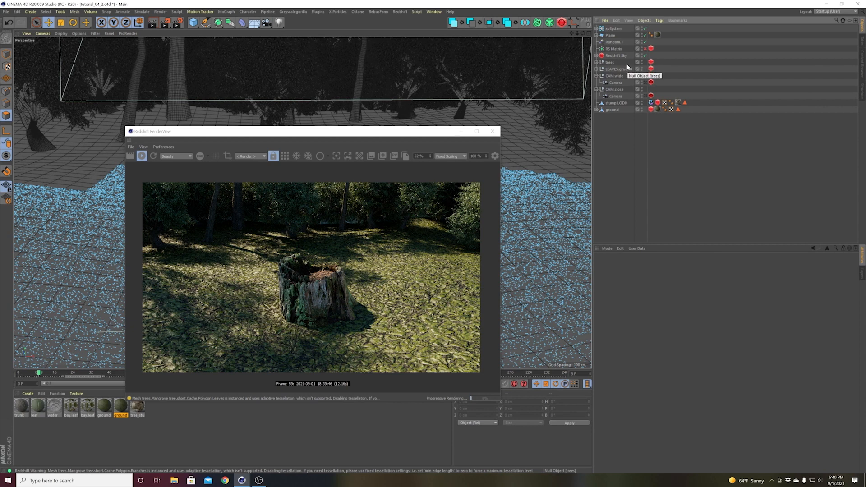
pyautogui.click(596, 28)
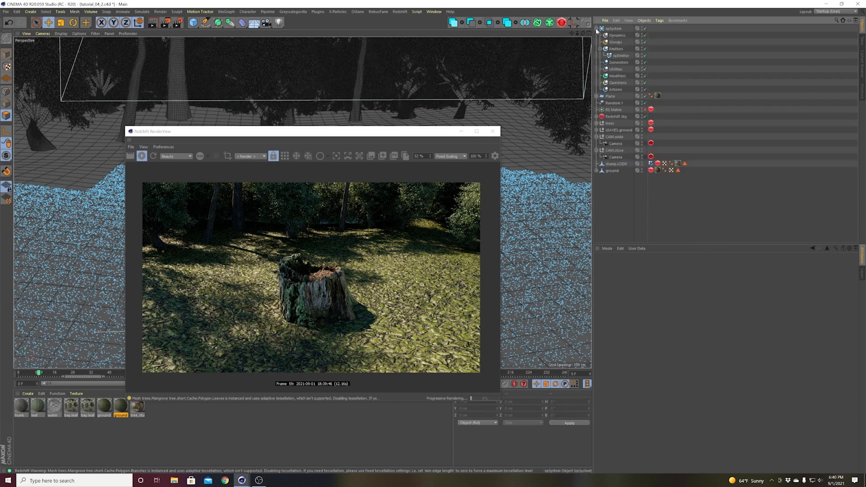
pyautogui.click(616, 55)
pyautogui.rightClick(616, 55)
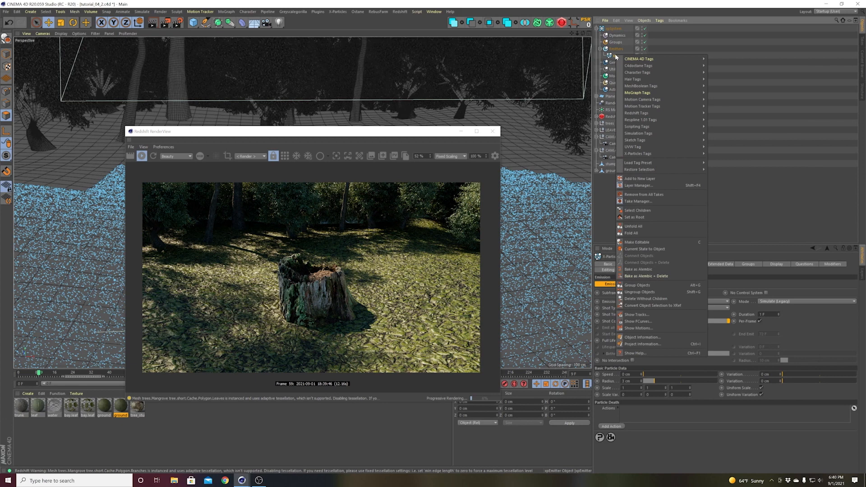
pyautogui.moveTo(676, 113)
pyautogui.click(716, 120)
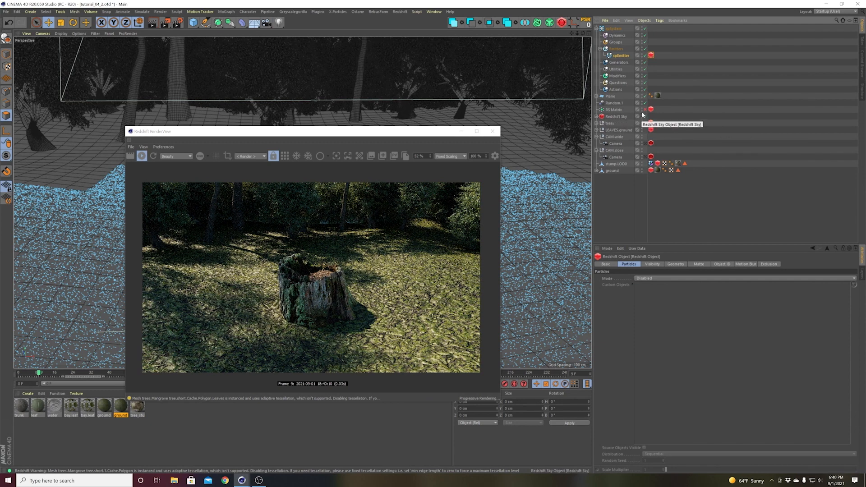
# - Try Sphere Instances as the Redshift tag's particle mode and switch it to Custom Objects
pyautogui.click(650, 278)
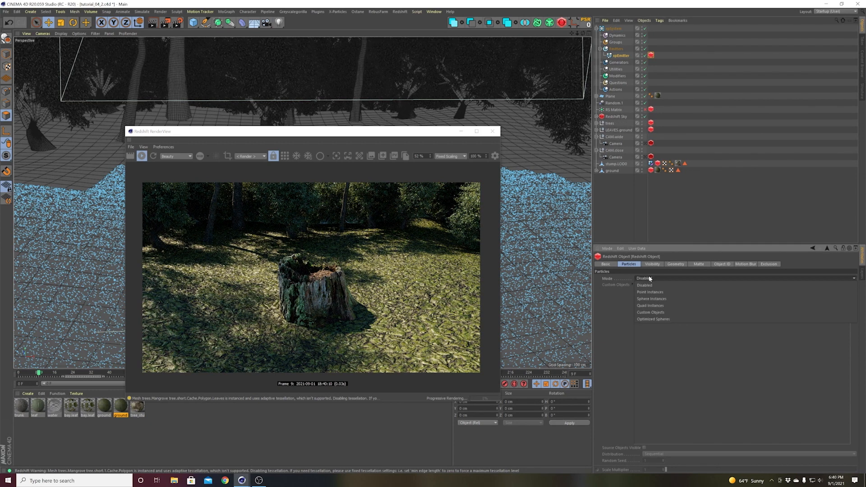
pyautogui.click(654, 299)
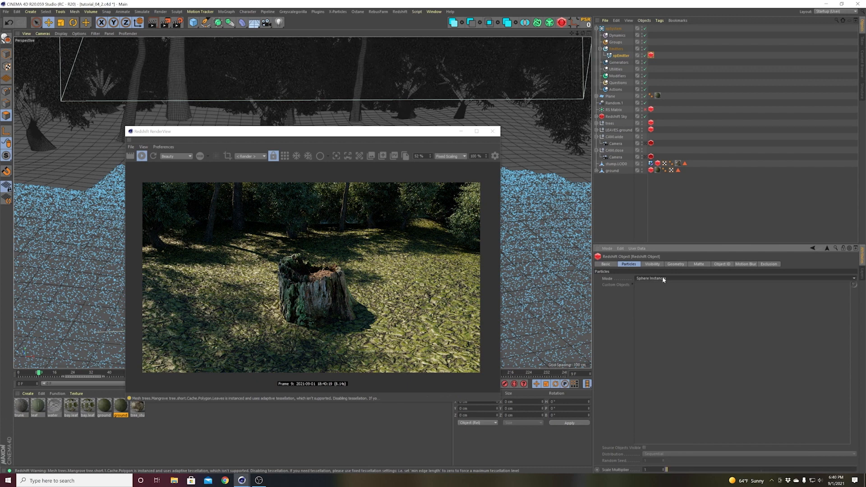
pyautogui.click(652, 278)
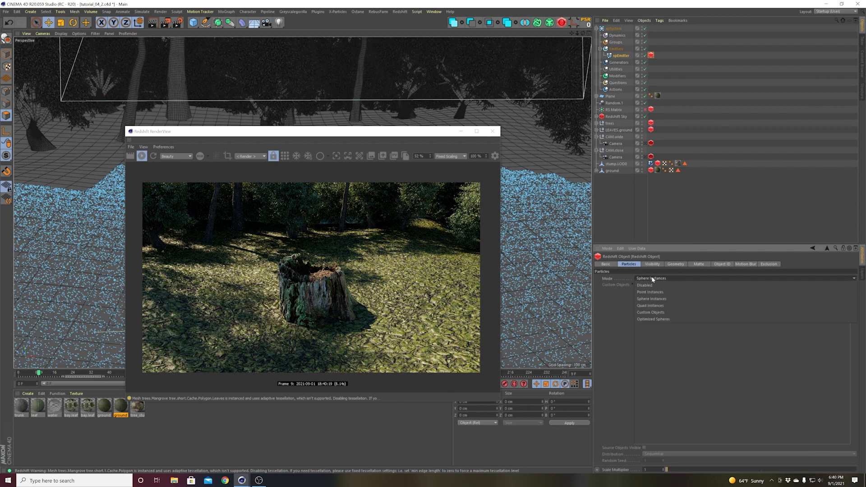
pyautogui.click(651, 312)
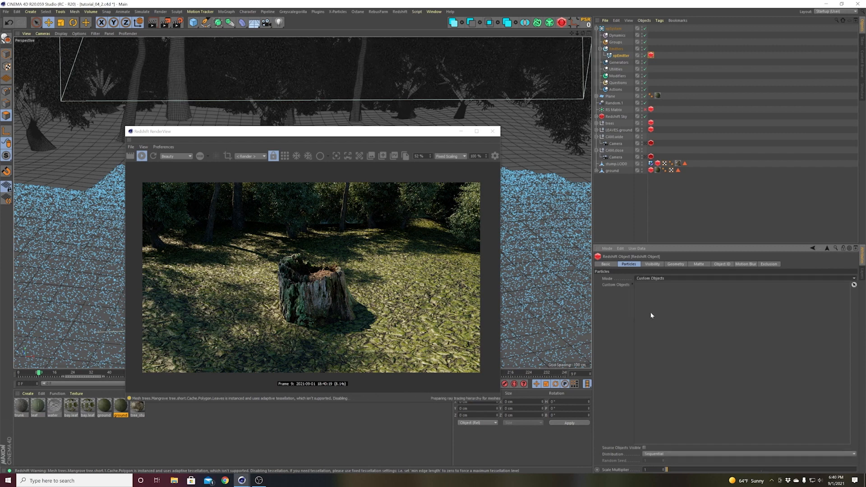
pyautogui.click(597, 136)
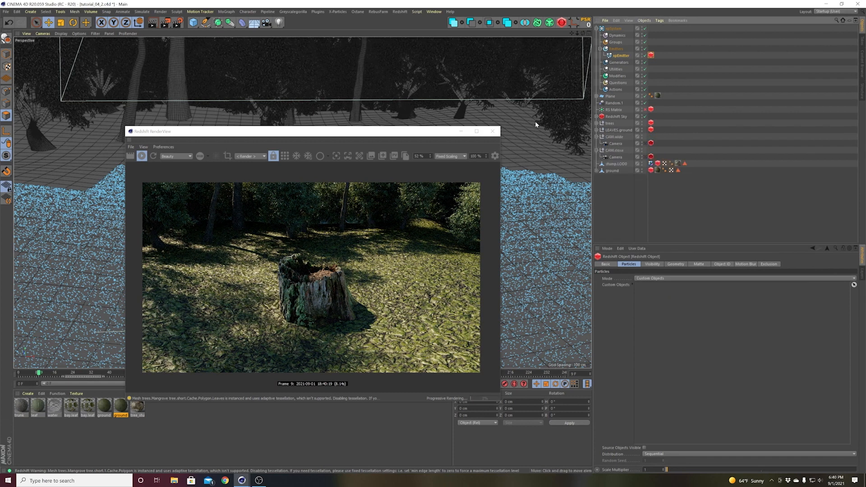
# - Collapse the two camera groups and duplicate the LEAVES.ground group directly below the original
pyautogui.click(597, 137)
pyautogui.click(597, 144)
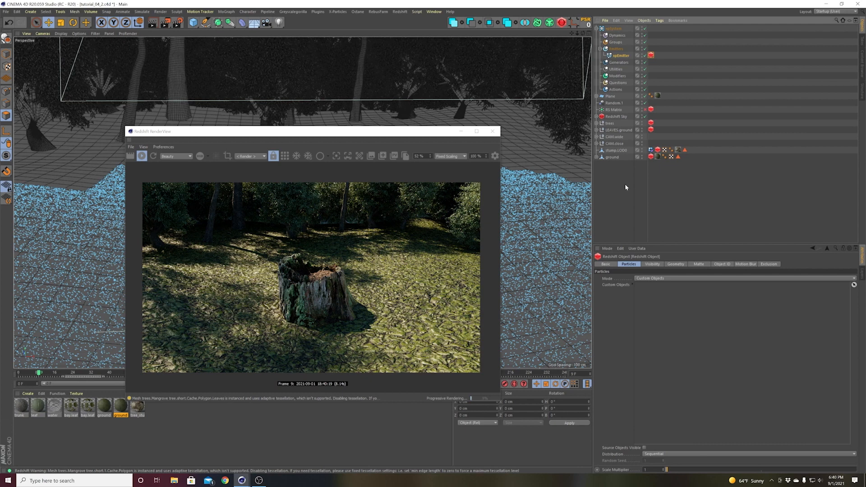
pyautogui.click(627, 130)
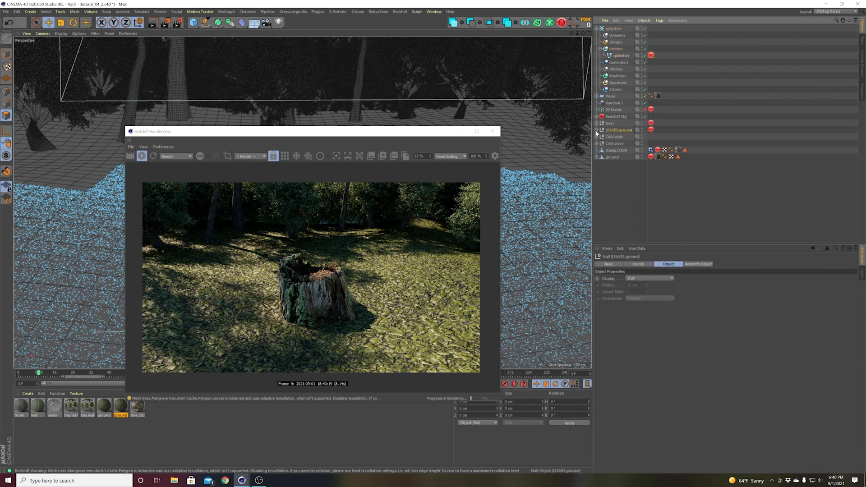
pyautogui.click(596, 130)
pyautogui.click(597, 131)
pyautogui.keyDown('ctrl'); pyautogui.moveTo(617, 130); pyautogui.dragTo(619, 138); pyautogui.keyUp('ctrl')
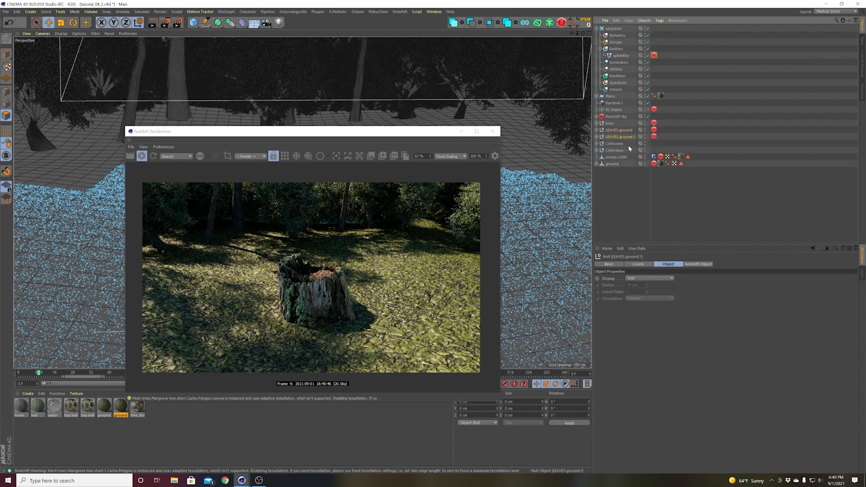
# - Rename the duplicated leaves group to LEAVES.particles
pyautogui.doubleClick(626, 137)
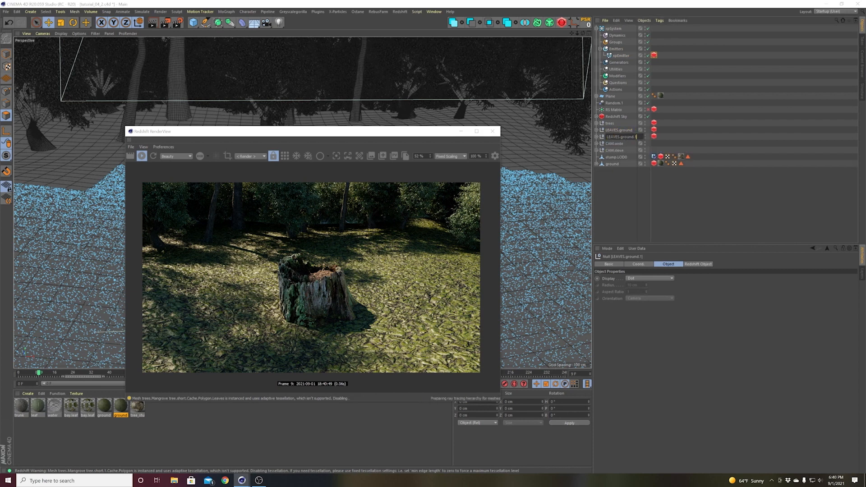
pyautogui.moveTo(637, 137); pyautogui.dragTo(623, 137)
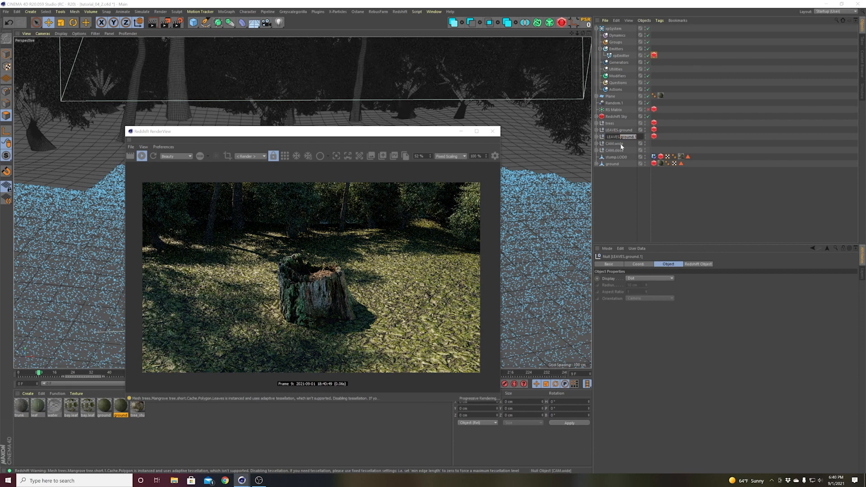
pyautogui.write('parti')
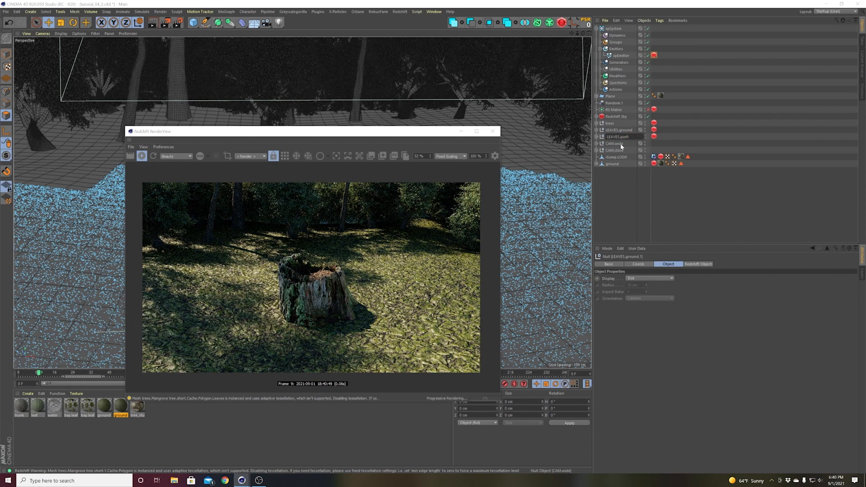
pyautogui.write('cles')
pyautogui.press('Return')
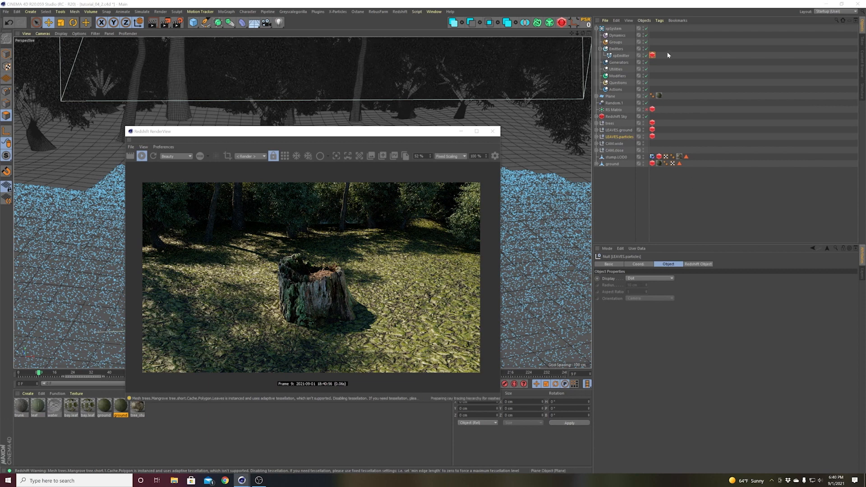
# - Assign all leaf meshes inside LEAVES.particles as the custom objects of the xpEmitter's Redshift Object tag
pyautogui.click(597, 137)
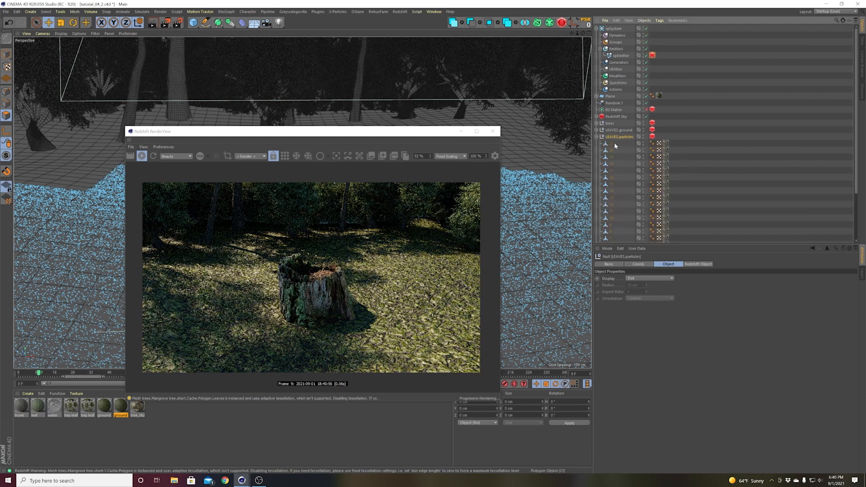
pyautogui.scroll(-3, 619, 171)
pyautogui.keyDown('shift'); pyautogui.click(611, 212); pyautogui.keyUp('shift')
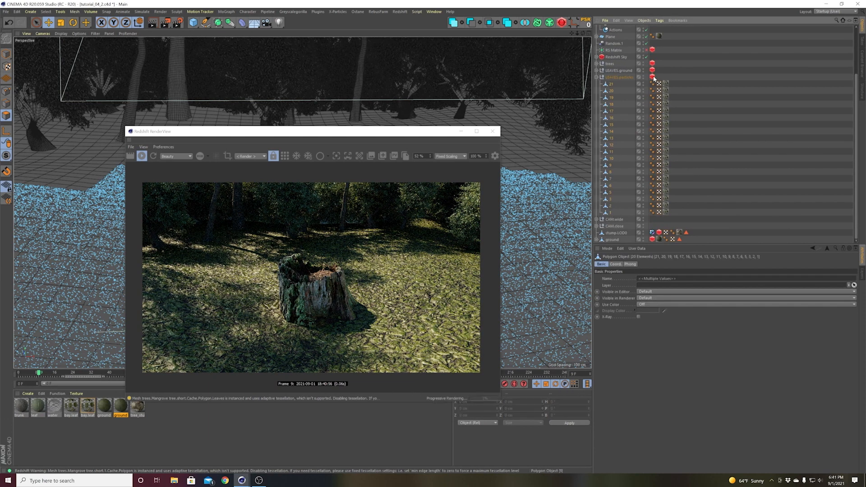
pyautogui.scroll(3, 655, 67)
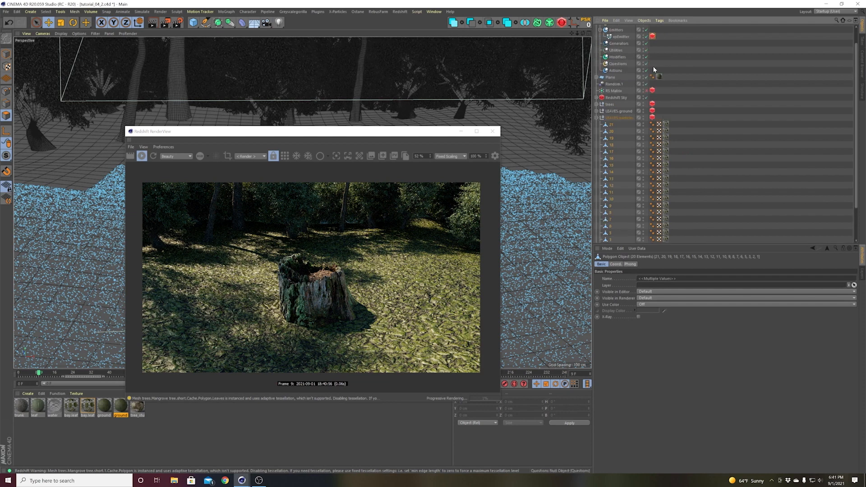
pyautogui.click(653, 36)
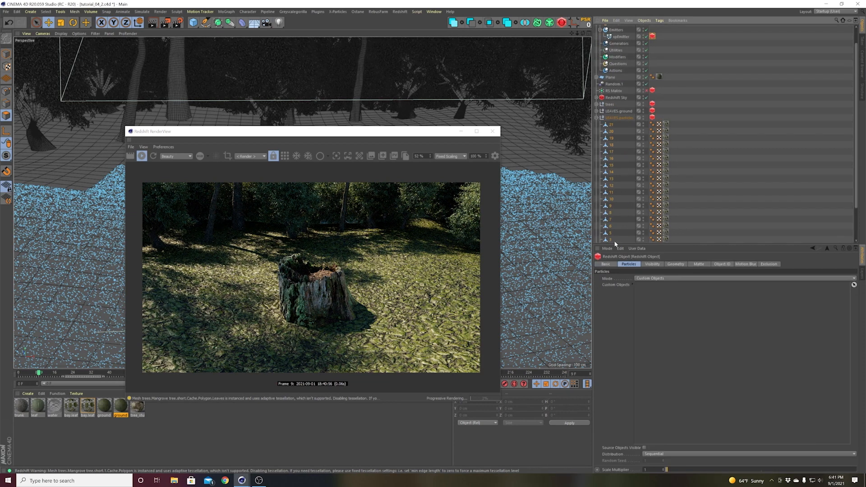
pyautogui.moveTo(610, 235); pyautogui.dragTo(695, 359)
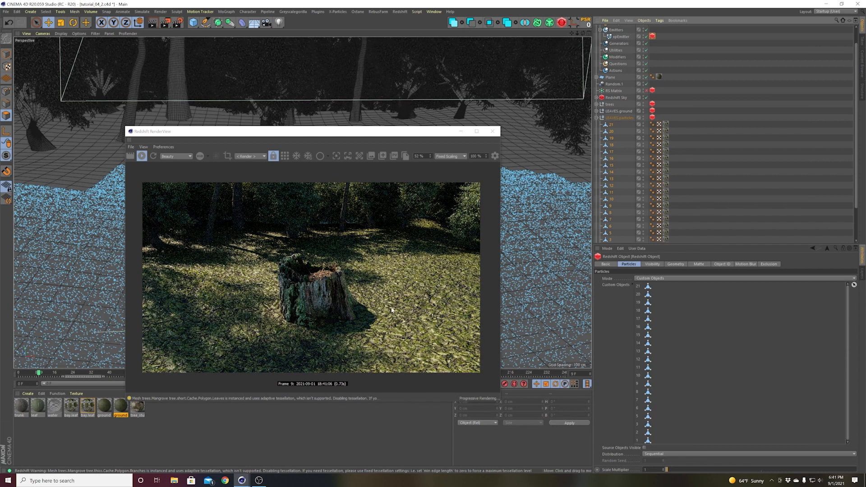
# - Set the custom objects' distribution to Random and rerun the simulation from frame 0 to frame 1 with the RenderView moved clear
pyautogui.click(650, 454)
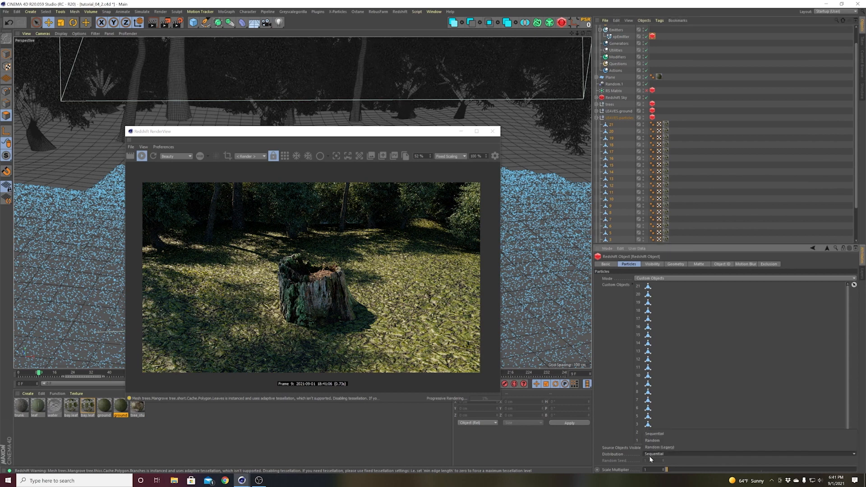
pyautogui.click(657, 440)
pyautogui.moveTo(348, 133); pyautogui.dragTo(401, 100)
pyautogui.click(428, 384)
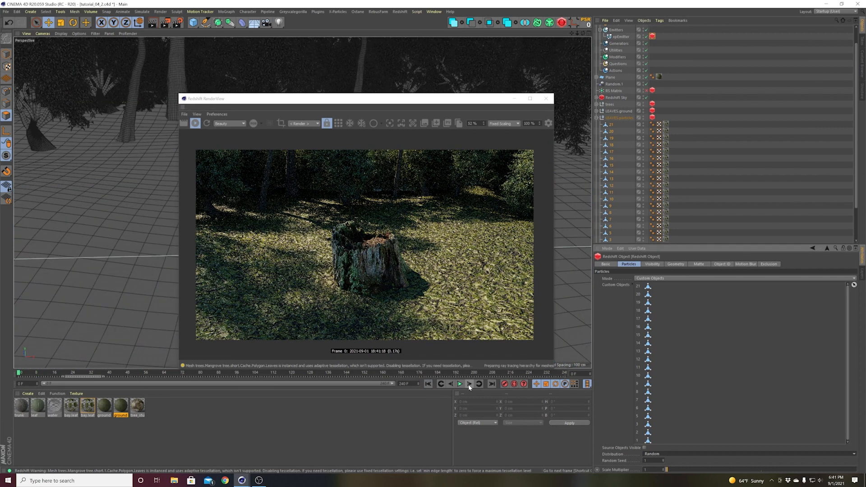
pyautogui.click(468, 384)
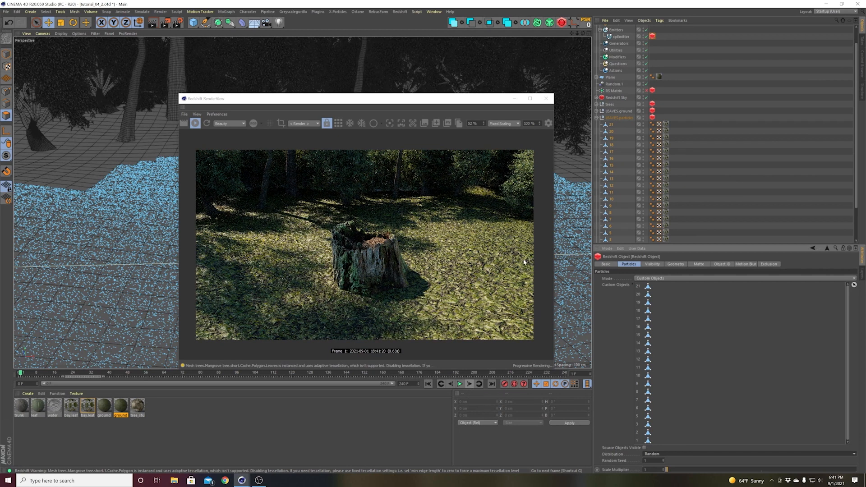
# - Identify the material on the particle leaves and duplicate the bay leaf ground material
pyautogui.click(235, 440)
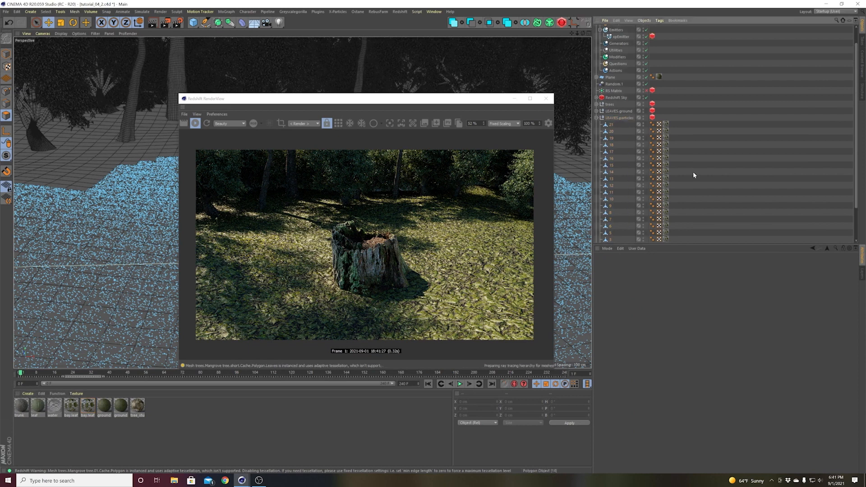
pyautogui.click(667, 125)
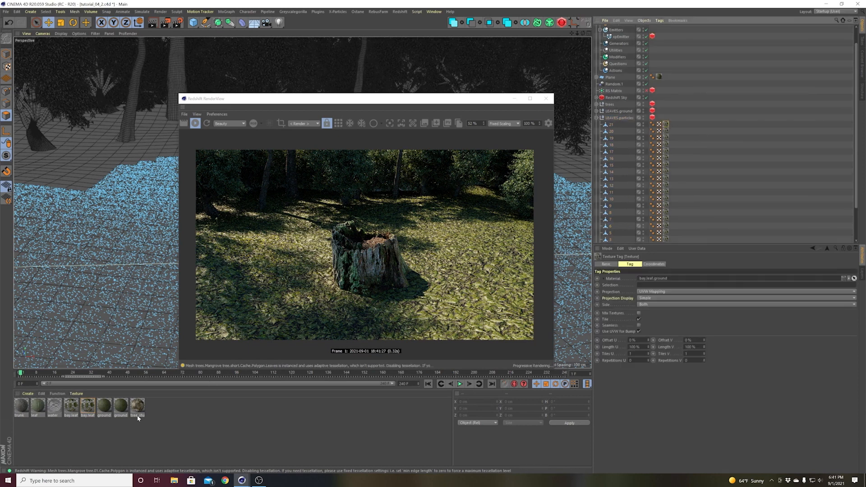
pyautogui.click(90, 407)
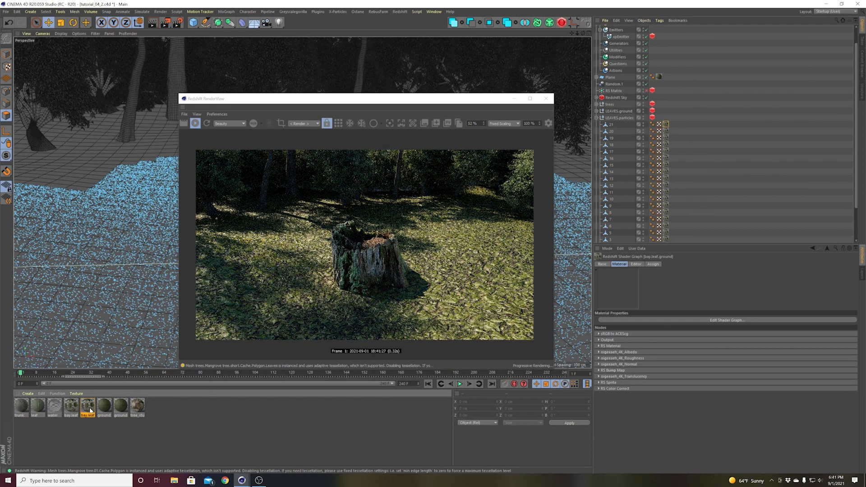
pyautogui.keyDown('ctrl'); pyautogui.moveTo(99, 407); pyautogui.dragTo(105, 410); pyautogui.keyUp('ctrl')
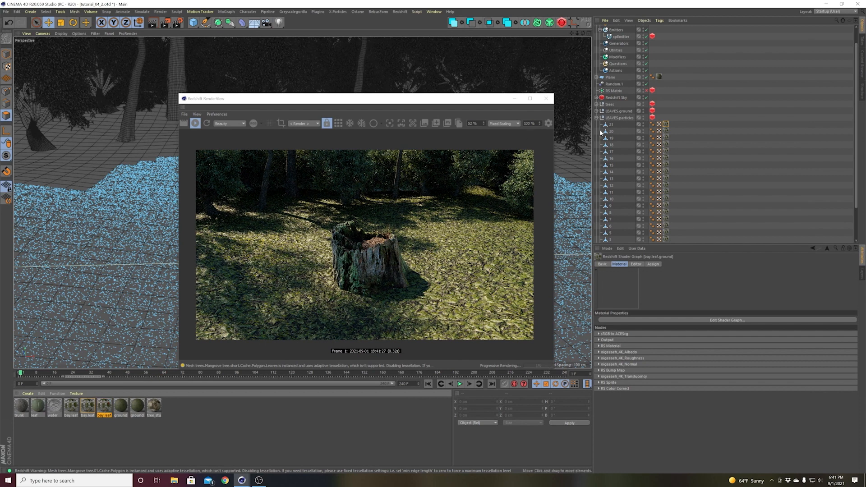
# - Apply the duplicated bay leaf material to every leaf in LEAVES.particles and delete their original texture tags
pyautogui.click(610, 125)
pyautogui.scroll(-2, 617, 163)
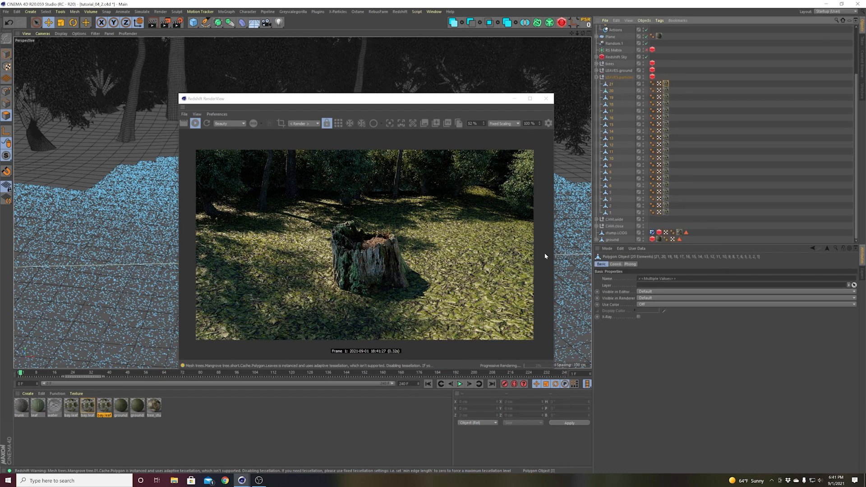
pyautogui.click(104, 408)
pyautogui.rightClick(103, 410)
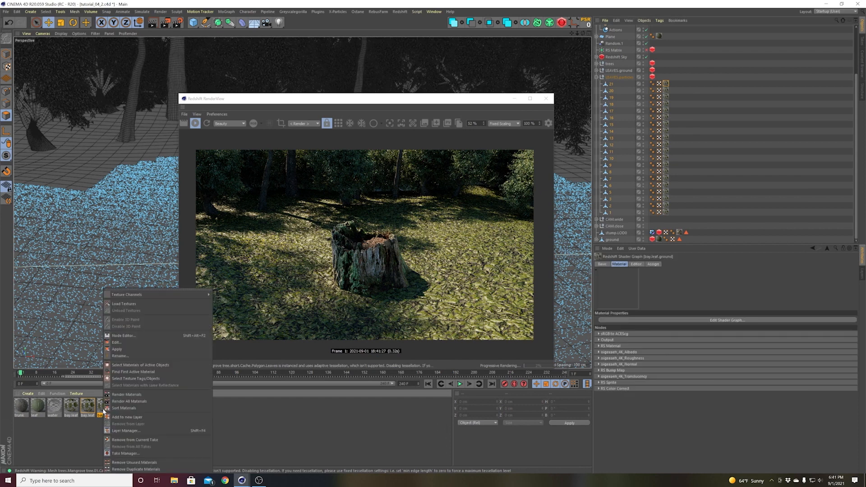
pyautogui.click(118, 349)
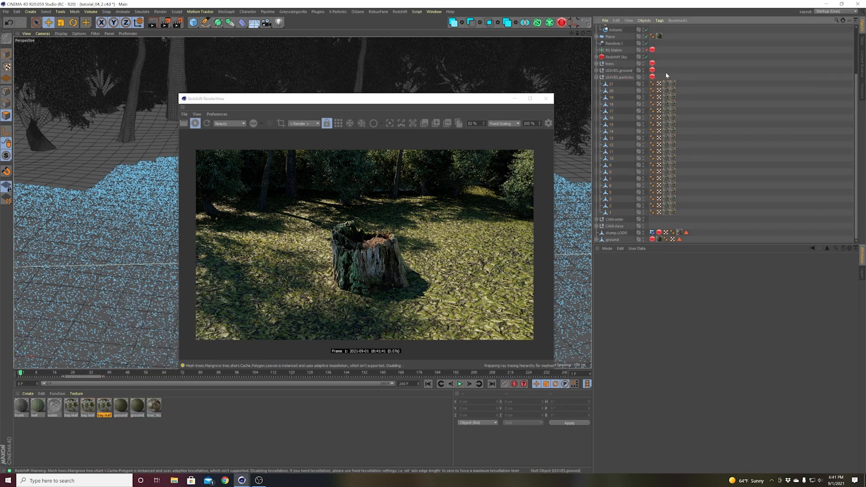
pyautogui.moveTo(665, 72); pyautogui.dragTo(663, 218)
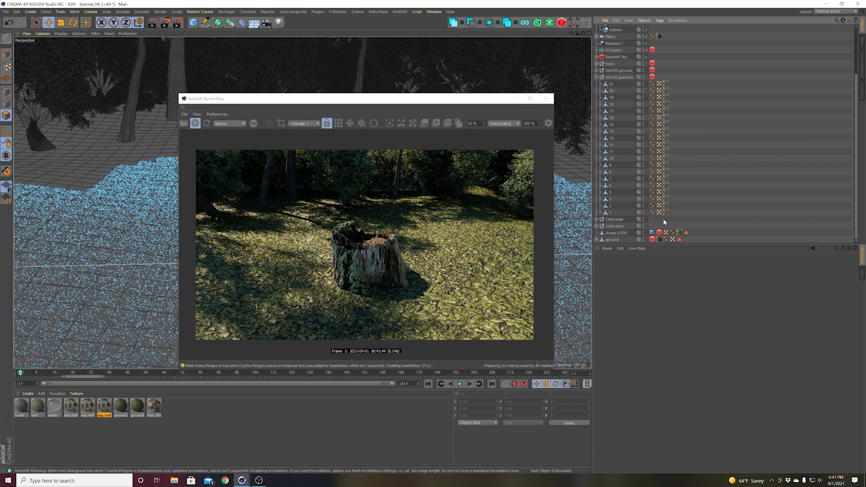
# - Examine the RS Sprite, texture and RS Color Correct nodes in the duplicated leaf material's shader graph and close the graph
pyautogui.click(103, 409)
pyautogui.doubleClick(103, 408)
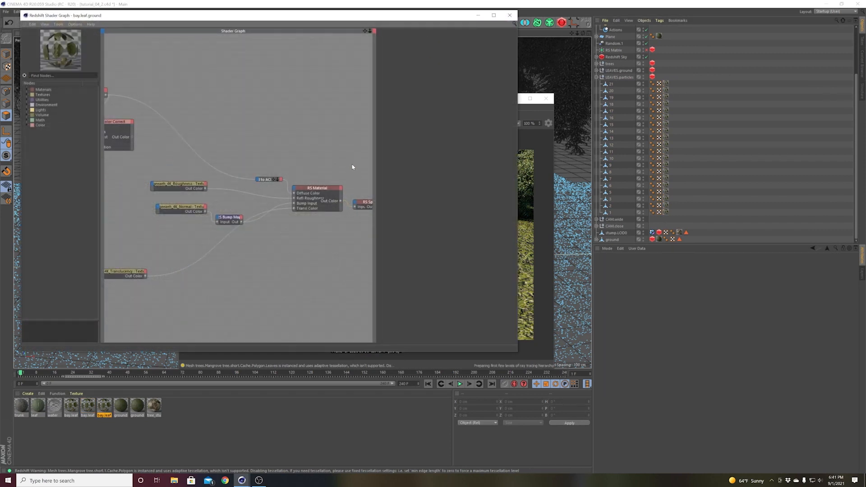
pyautogui.click(341, 217)
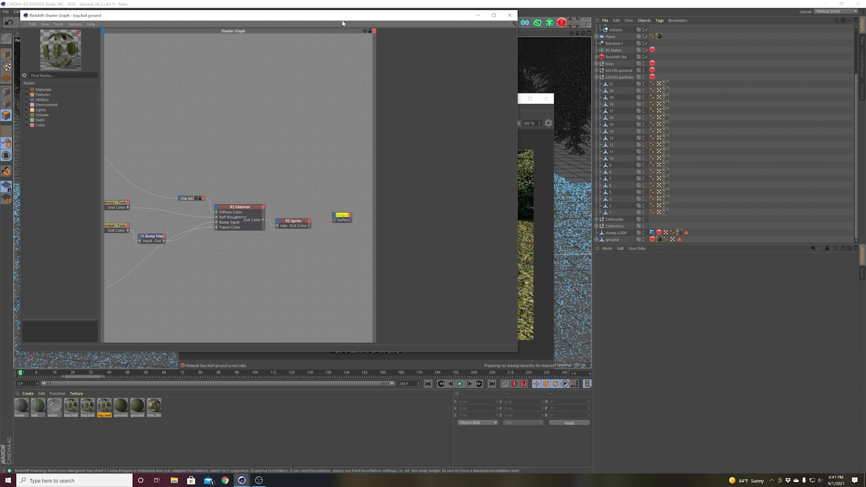
pyautogui.moveTo(343, 19); pyautogui.dragTo(448, 356)
pyautogui.moveTo(428, 360); pyautogui.dragTo(446, 98)
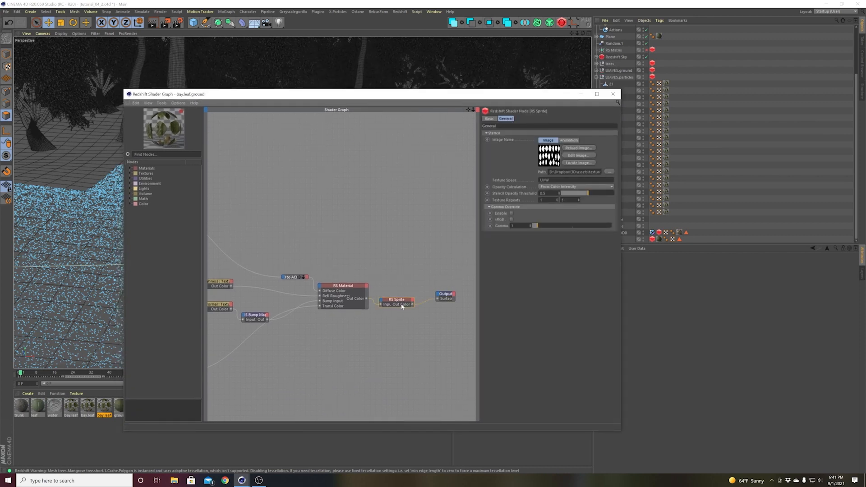
pyautogui.click(368, 232)
pyautogui.moveTo(368, 232); pyautogui.dragTo(324, 206, button='middle')
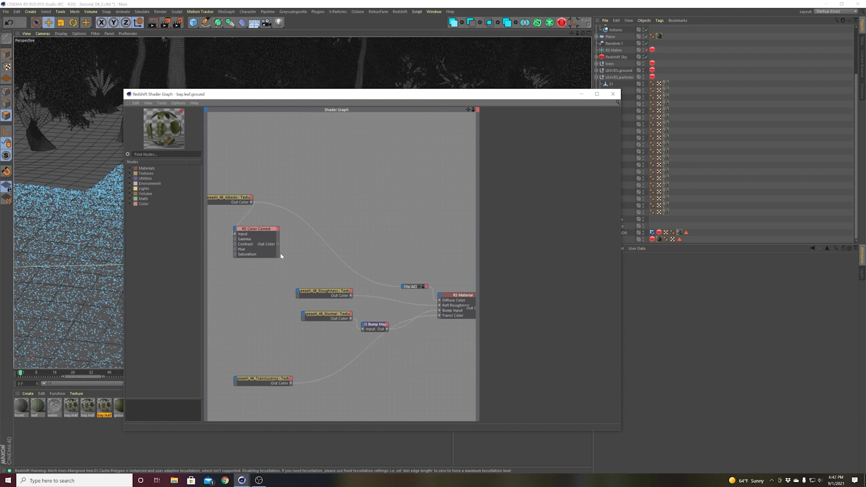
pyautogui.moveTo(378, 270); pyautogui.dragTo(374, 270)
pyautogui.moveTo(345, 102); pyautogui.dragTo(250, 285)
pyautogui.click(518, 278)
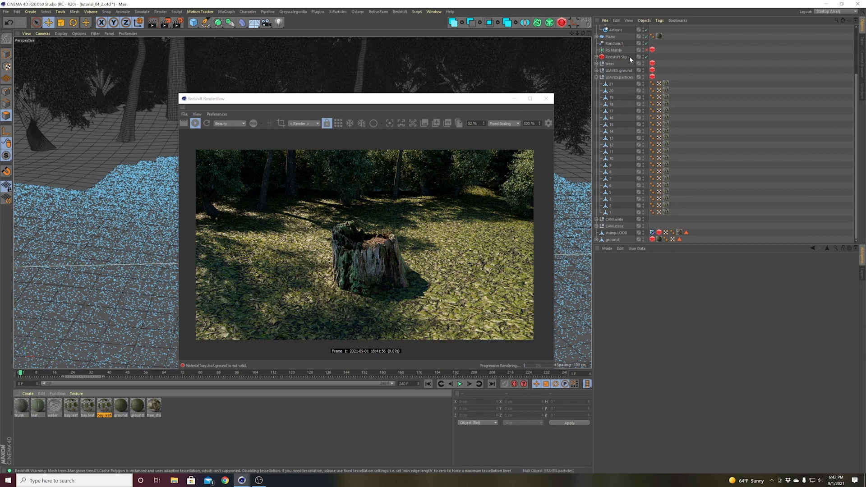
# - Set the xpEmitter's particle radius to 10 cm and rerun the simulation from frame 0 to frame 1
pyautogui.click(428, 384)
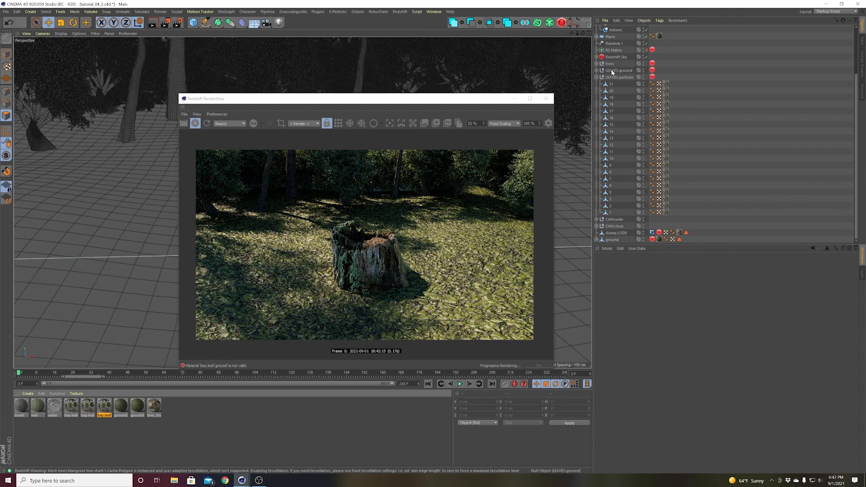
pyautogui.scroll(3, 626, 79)
pyautogui.click(621, 55)
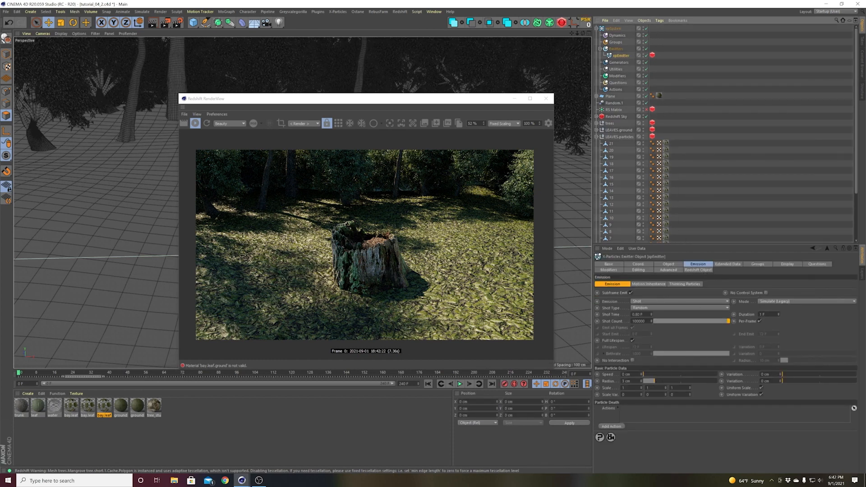
pyautogui.doubleClick(626, 381)
pyautogui.write('10')
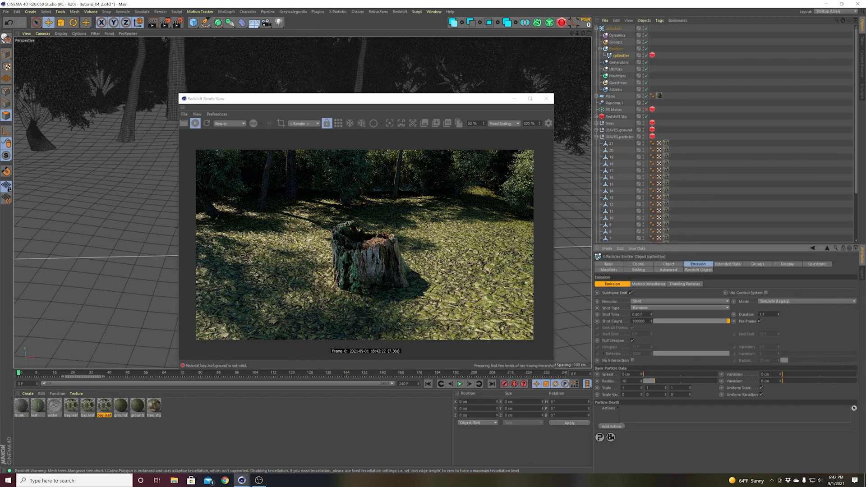
pyautogui.press('Return')
pyautogui.click(470, 385)
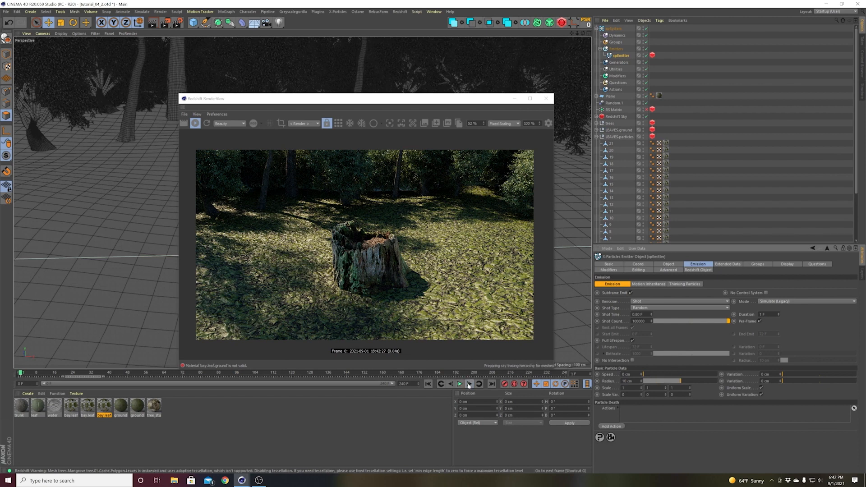
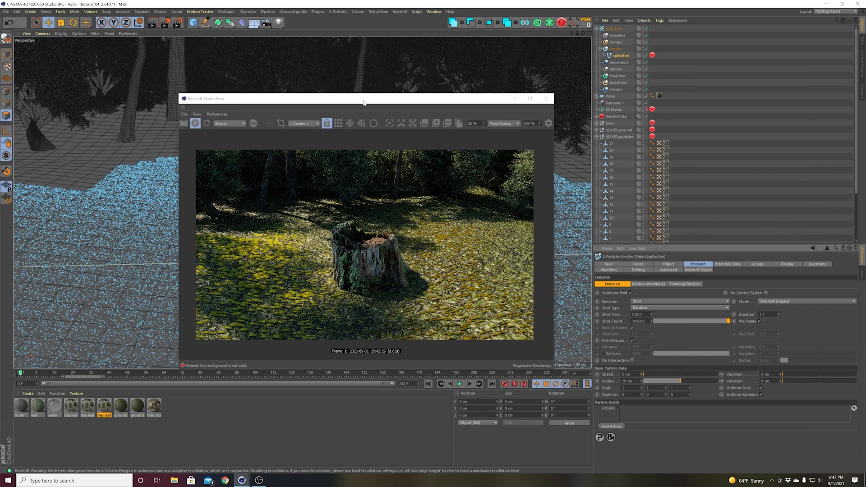
# - Enable rotation on the xpEmitter's particles, set the rotation mode to Random, and rerun the simulation from frame 0 to frame 1
pyautogui.moveTo(365, 100); pyautogui.dragTo(352, 93)
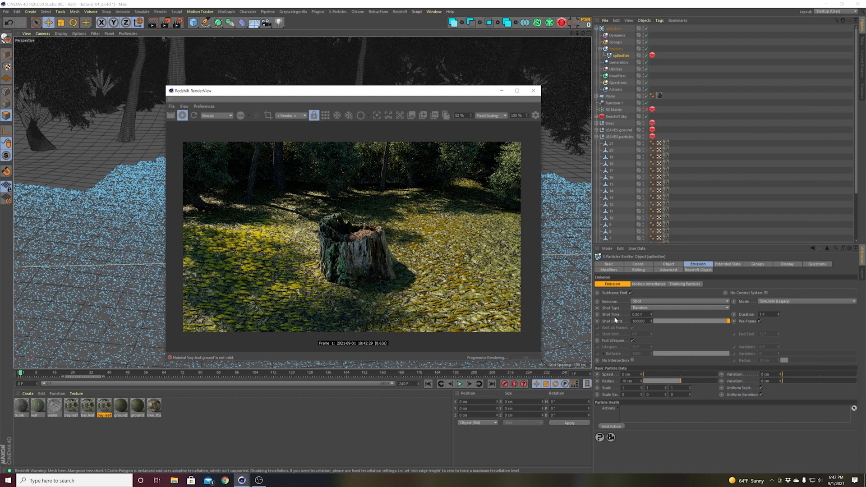
pyautogui.click(727, 265)
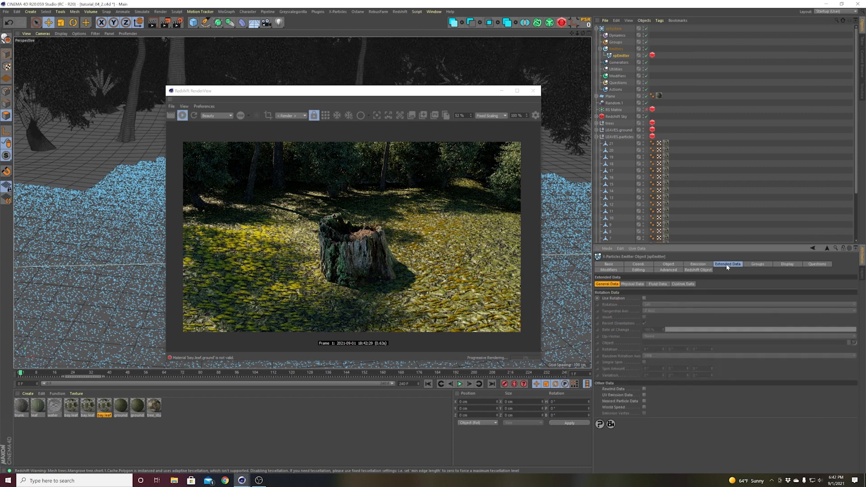
pyautogui.click(644, 299)
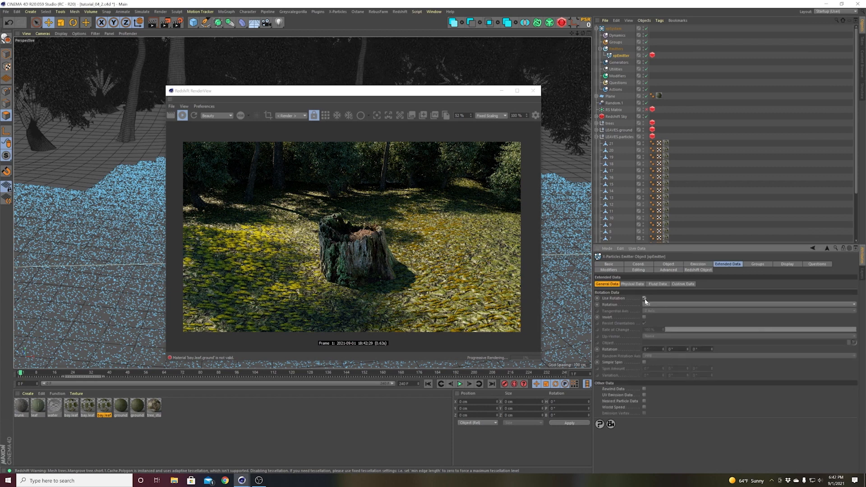
pyautogui.click(650, 305)
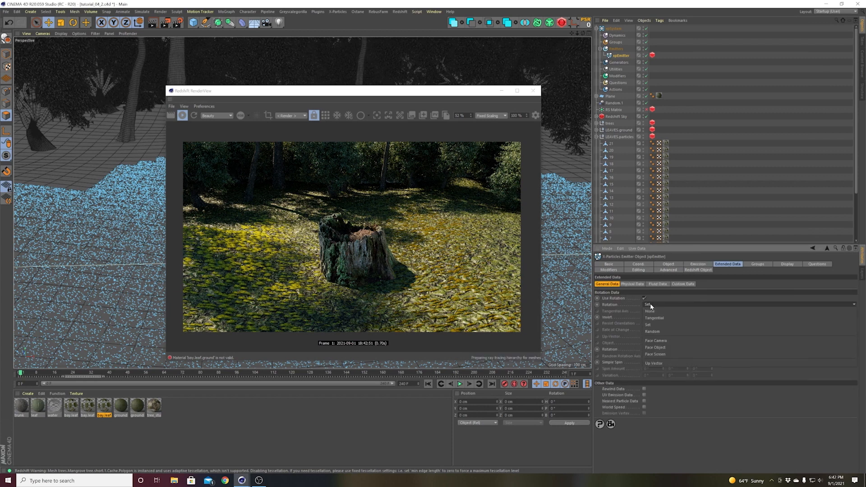
pyautogui.click(652, 332)
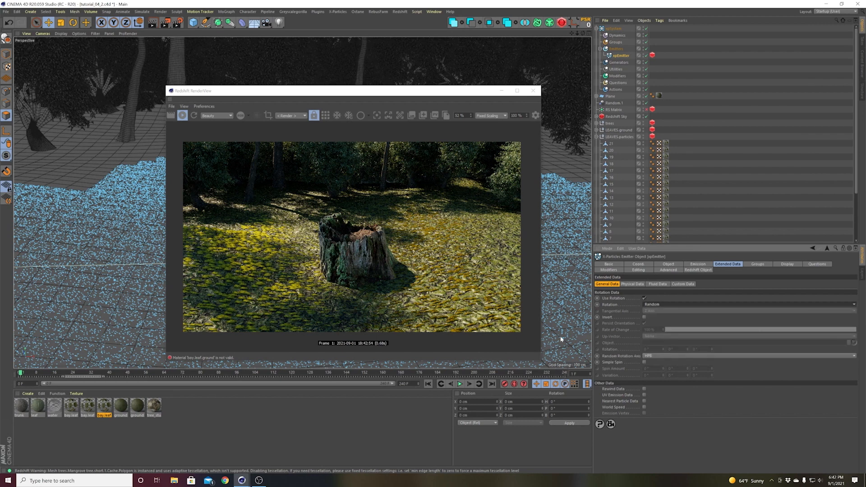
pyautogui.click(428, 384)
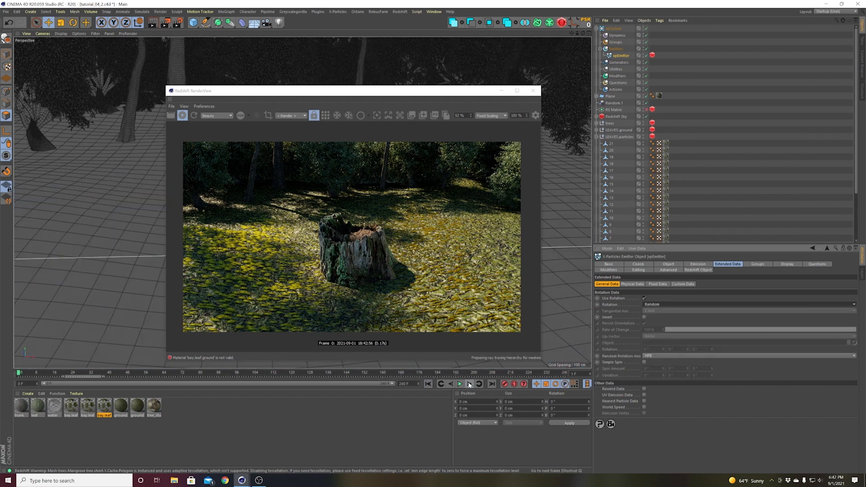
pyautogui.click(469, 384)
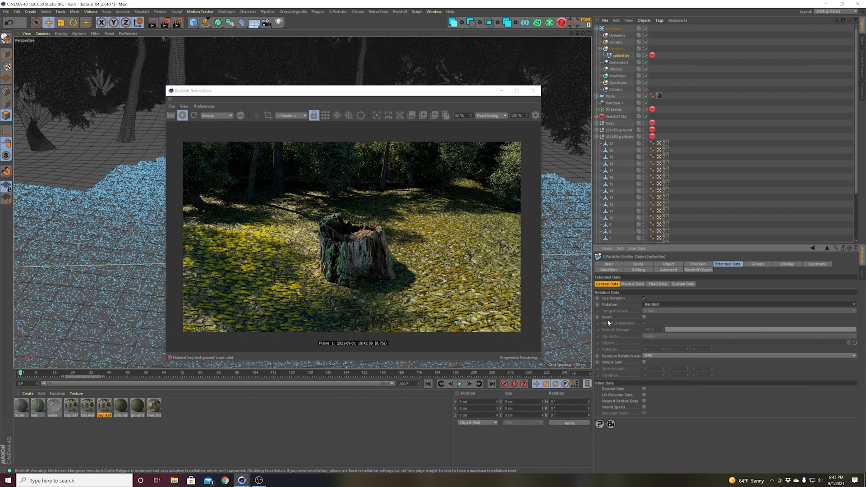
# - Set the xpEmitter's particle direction to Random and rerun the simulation from frame 0 to frame 1
pyautogui.click(675, 266)
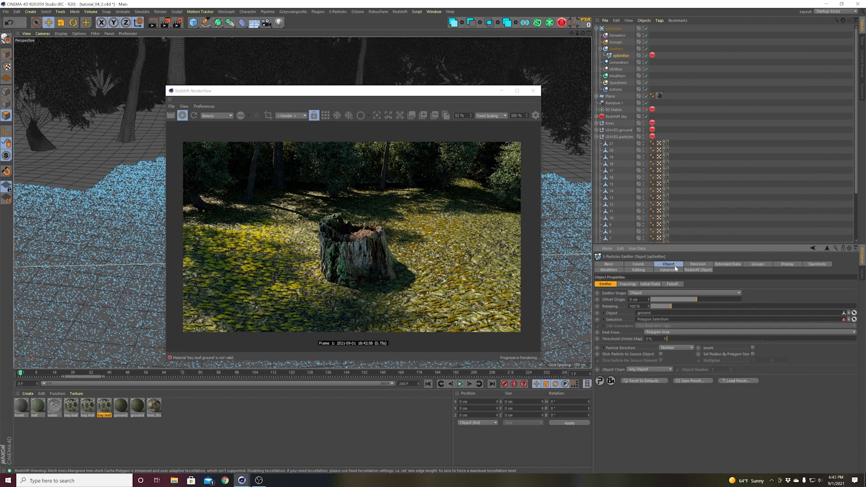
pyautogui.click(672, 349)
pyautogui.click(669, 368)
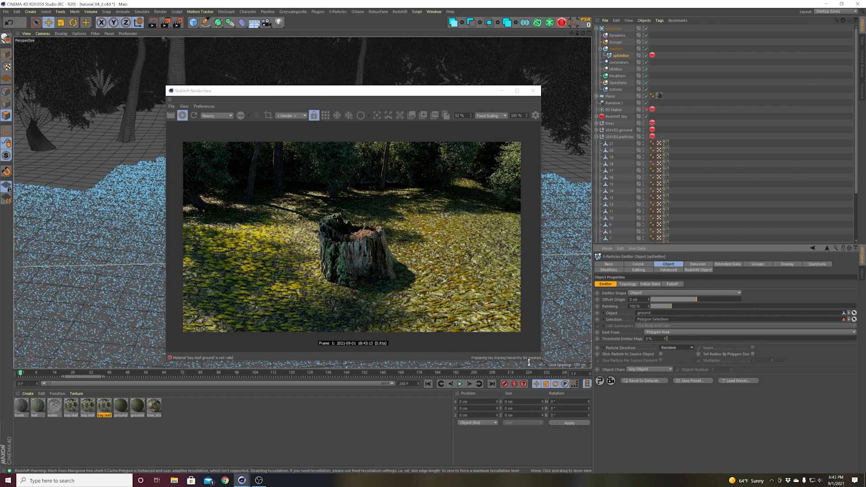
pyautogui.click(429, 385)
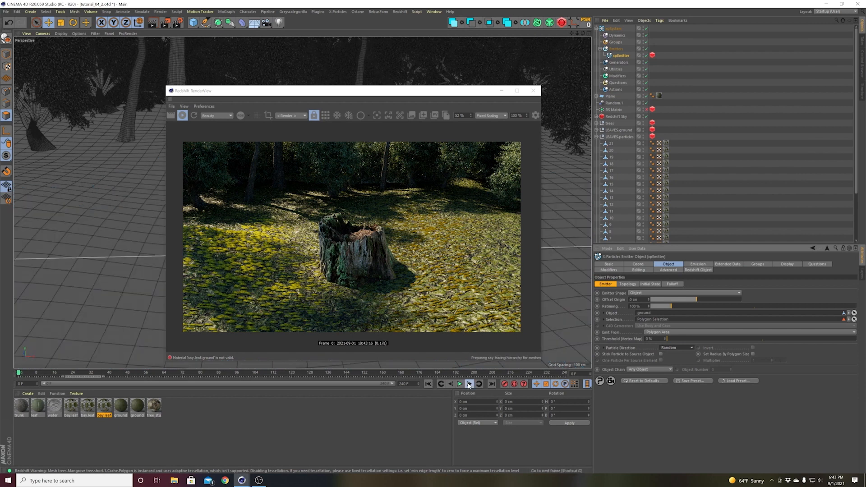
pyautogui.click(469, 384)
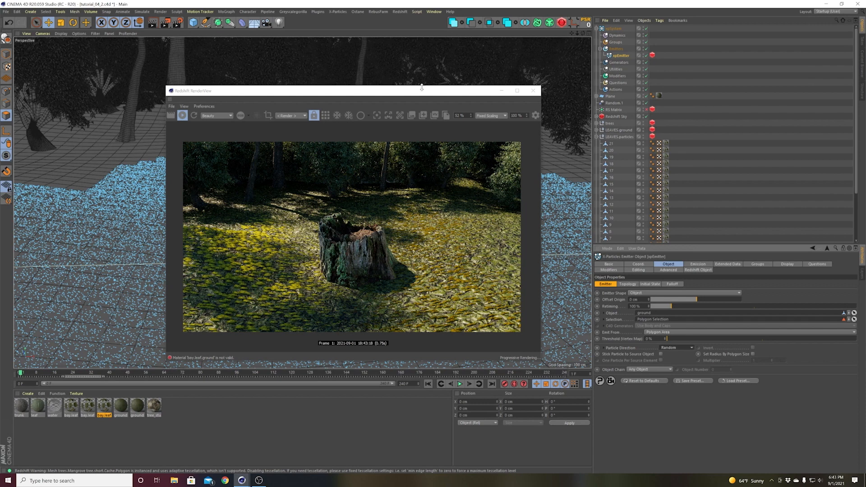
pyautogui.moveTo(423, 89); pyautogui.dragTo(405, 86)
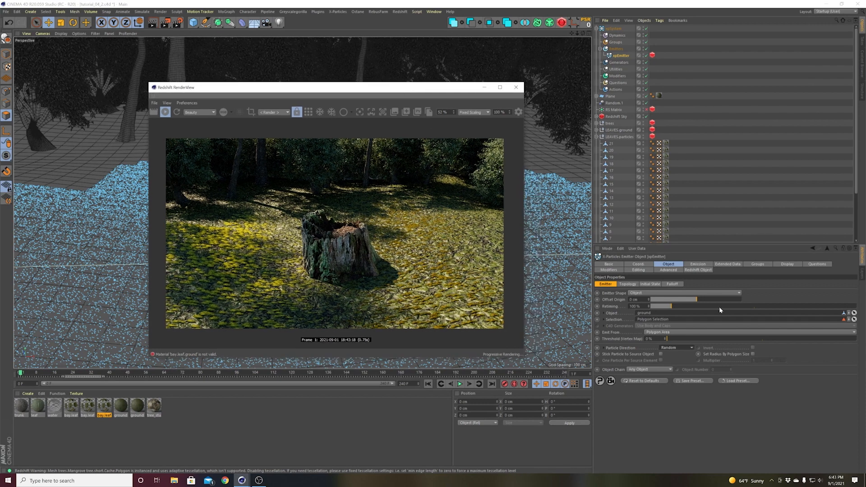
pyautogui.click(656, 285)
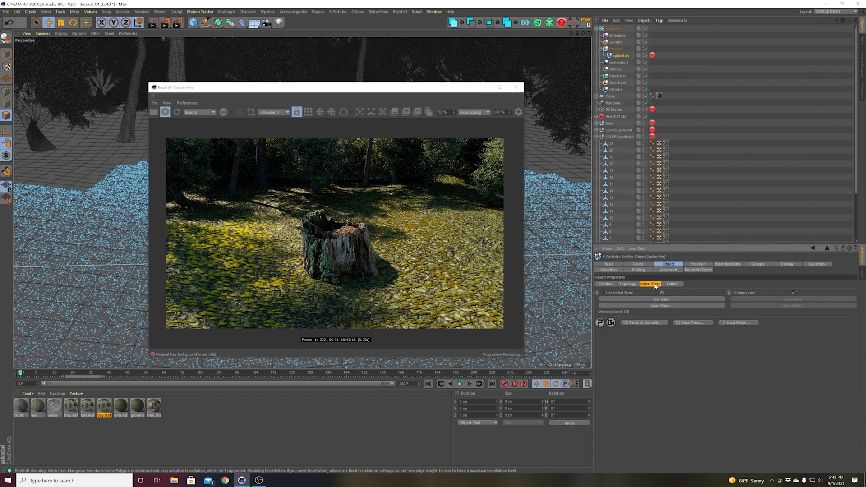
pyautogui.click(613, 285)
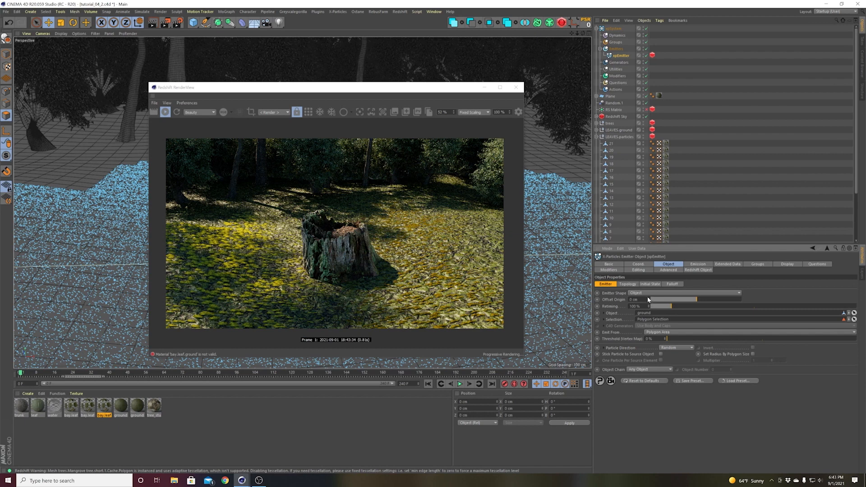
pyautogui.click(726, 264)
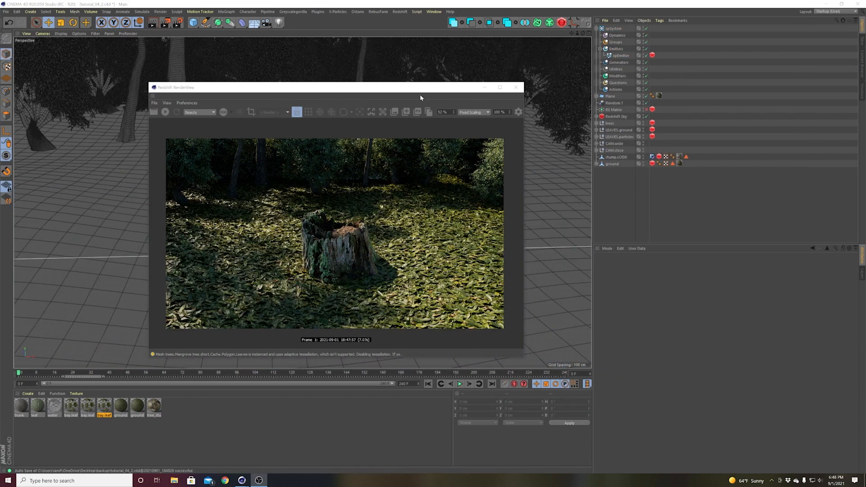
# - Minimize the Redshift RenderView and set the xpEmitter's editor display to Box
pyautogui.moveTo(421, 94); pyautogui.dragTo(387, 93)
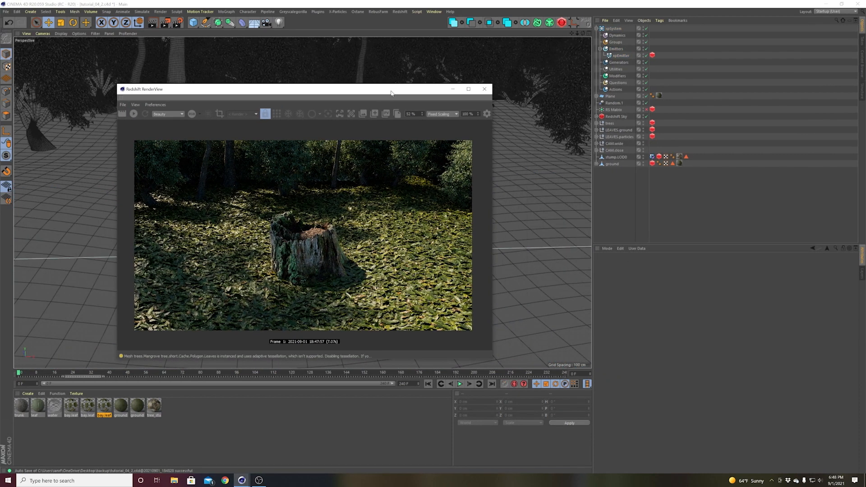
pyautogui.click(453, 90)
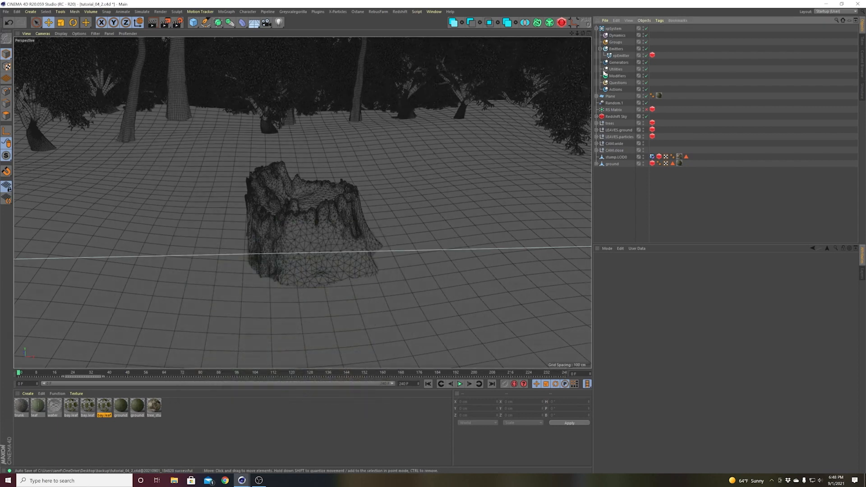
pyautogui.click(621, 55)
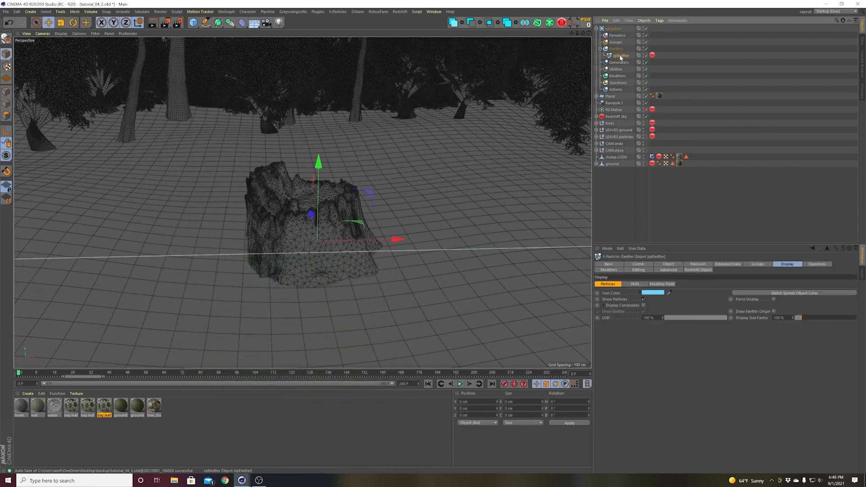
pyautogui.click(788, 266)
pyautogui.click(667, 357)
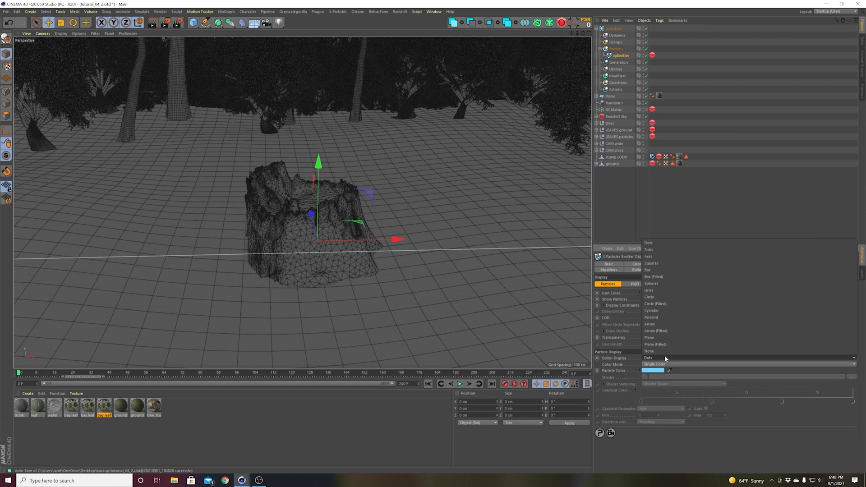
pyautogui.click(654, 271)
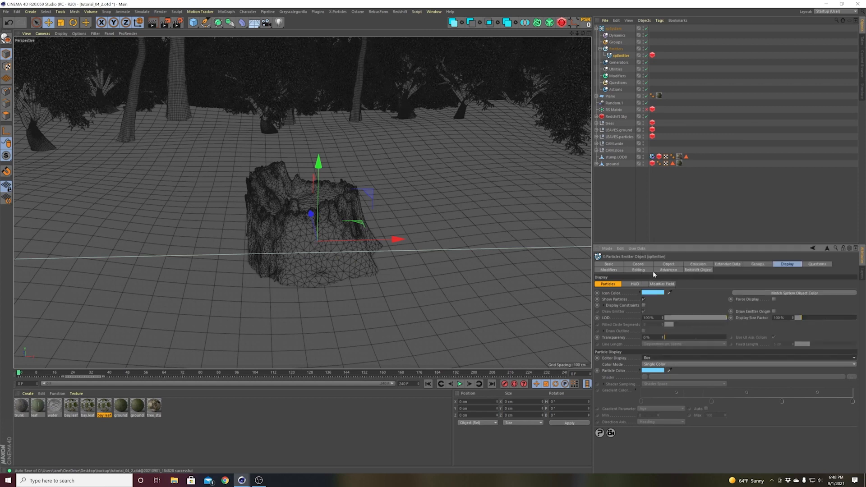
# - Set the xpEmitter's shot count to 1000 and particle radius to 8 cm, and advance the simulation to frame 1
pyautogui.click(672, 265)
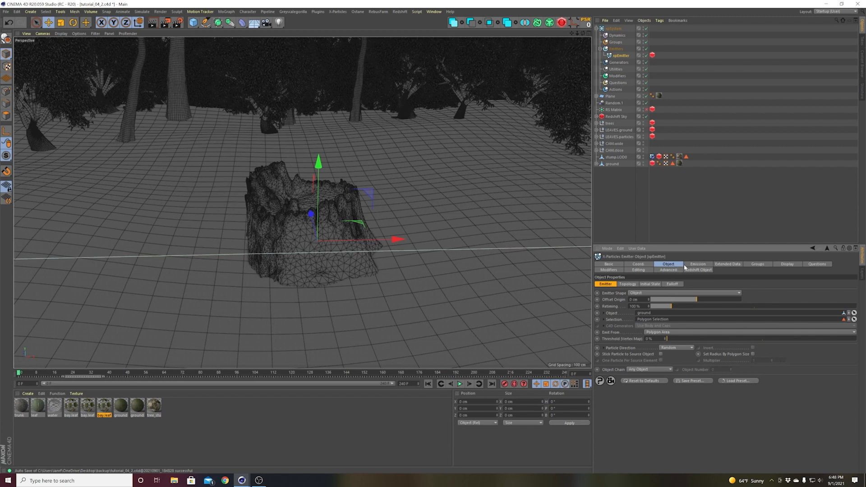
pyautogui.click(698, 265)
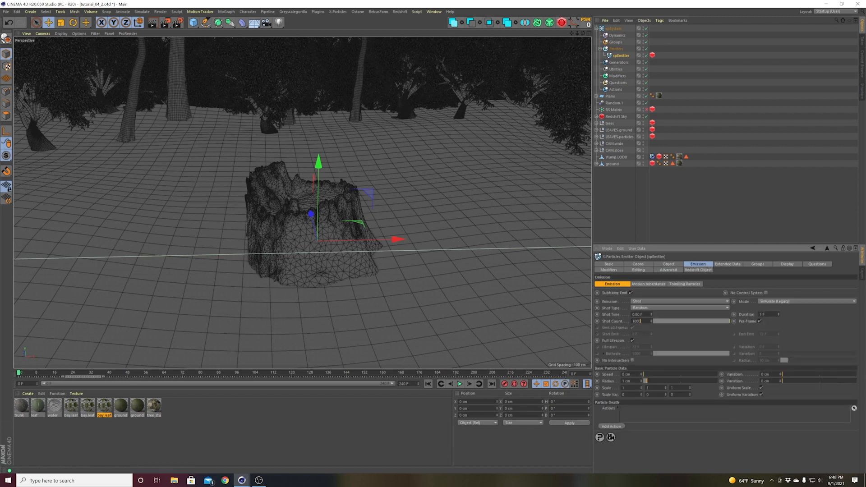
pyautogui.click(627, 382)
pyautogui.write('8')
pyautogui.press('Return')
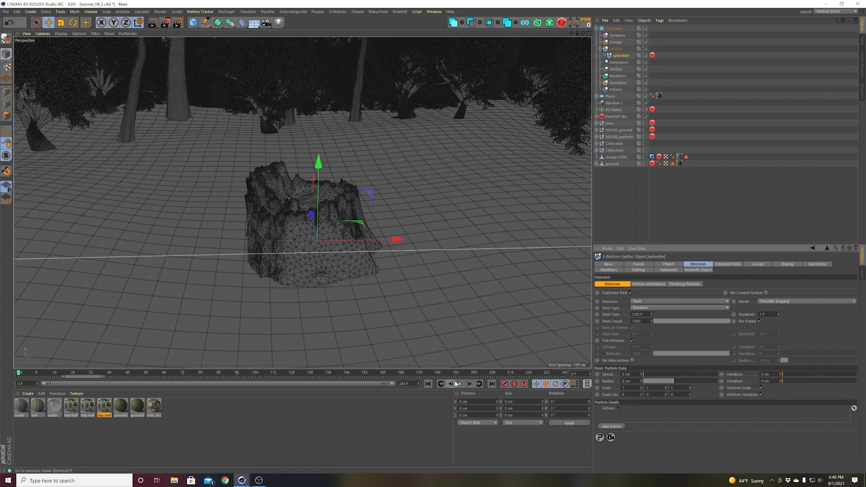
pyautogui.click(469, 384)
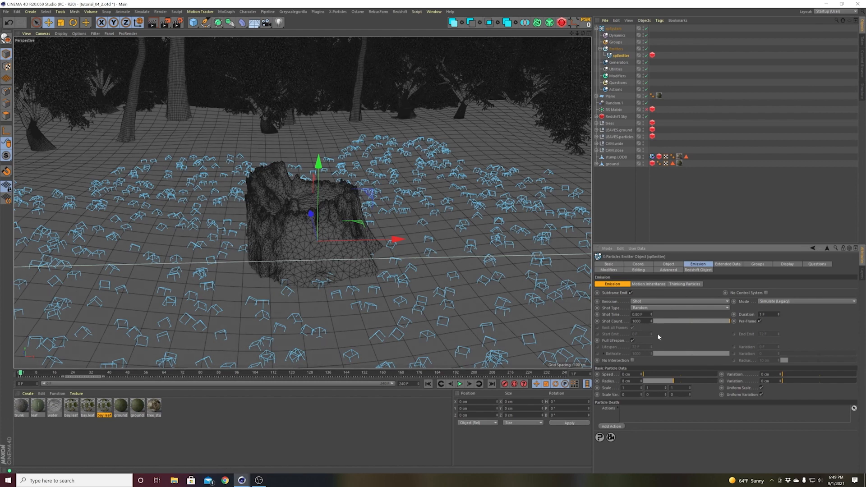
# - Try the Tangential rotation mode on the xpEmitter's particles and set it back to Random
pyautogui.click(727, 264)
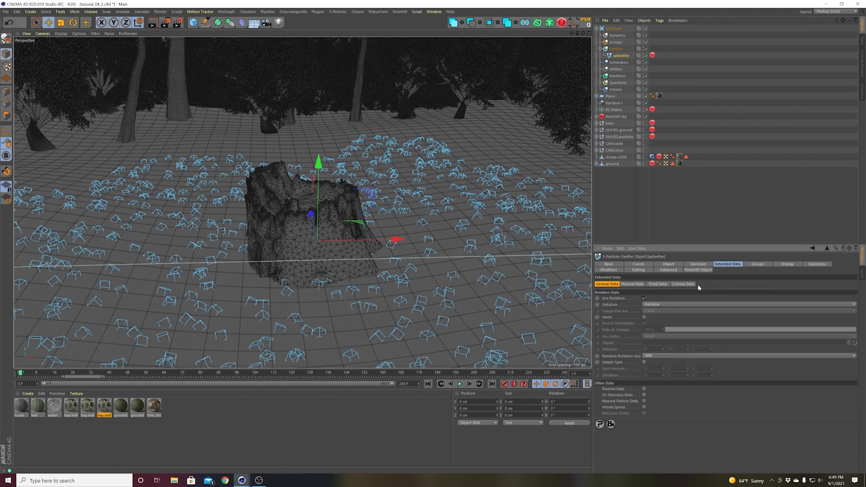
pyautogui.click(653, 305)
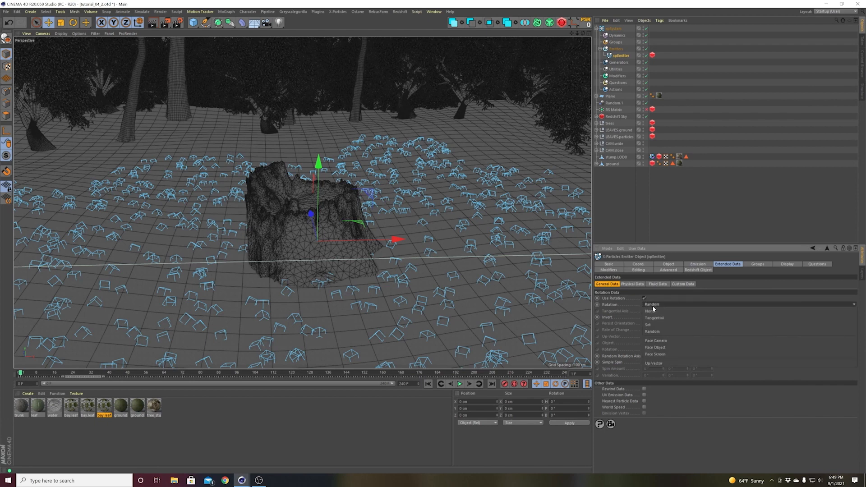
pyautogui.click(651, 318)
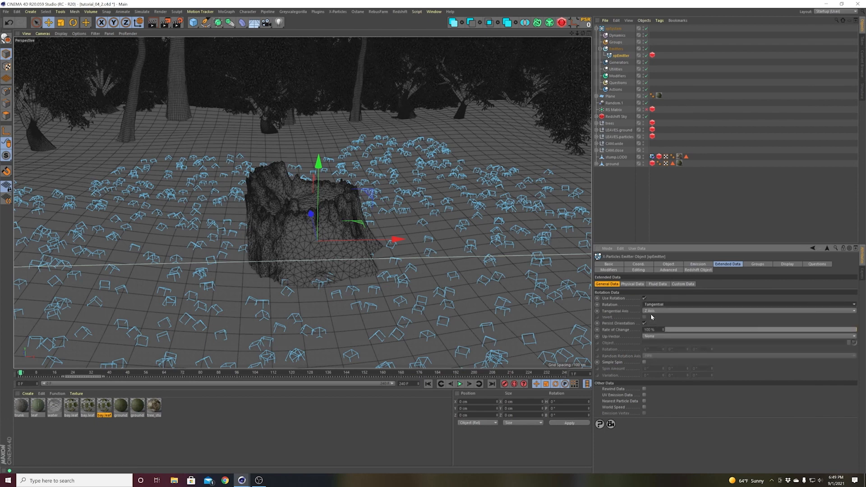
pyautogui.click(654, 305)
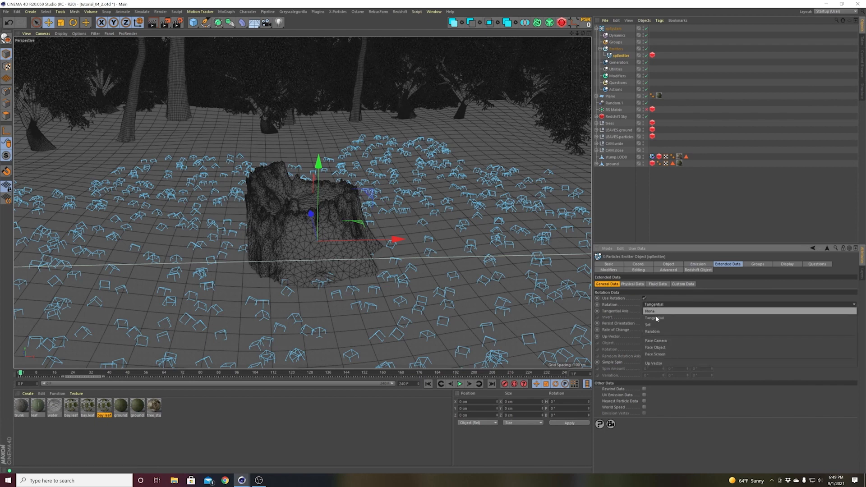
pyautogui.click(658, 333)
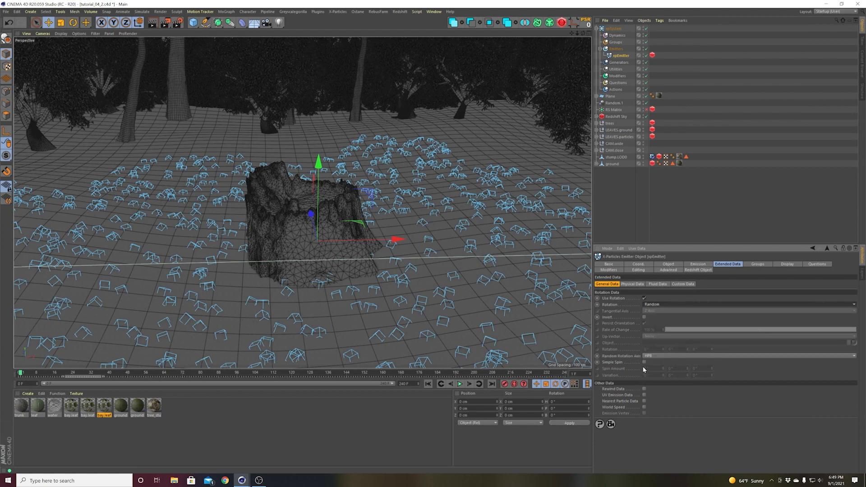
pyautogui.click(663, 271)
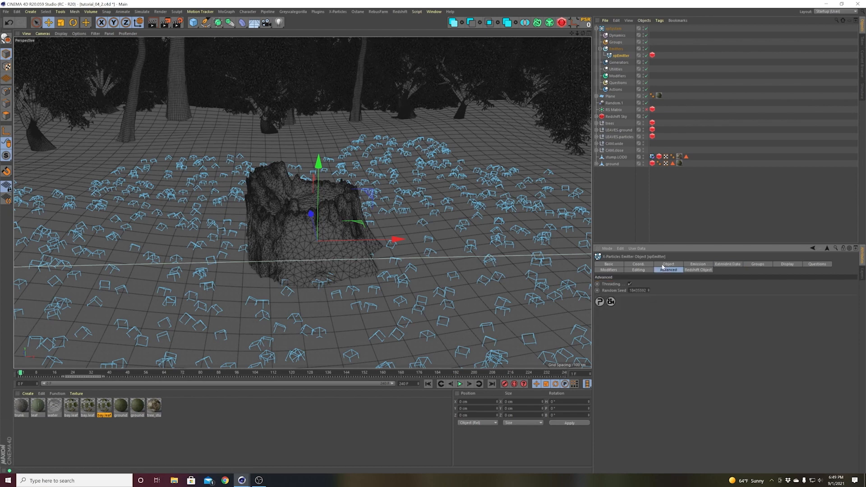
pyautogui.click(665, 265)
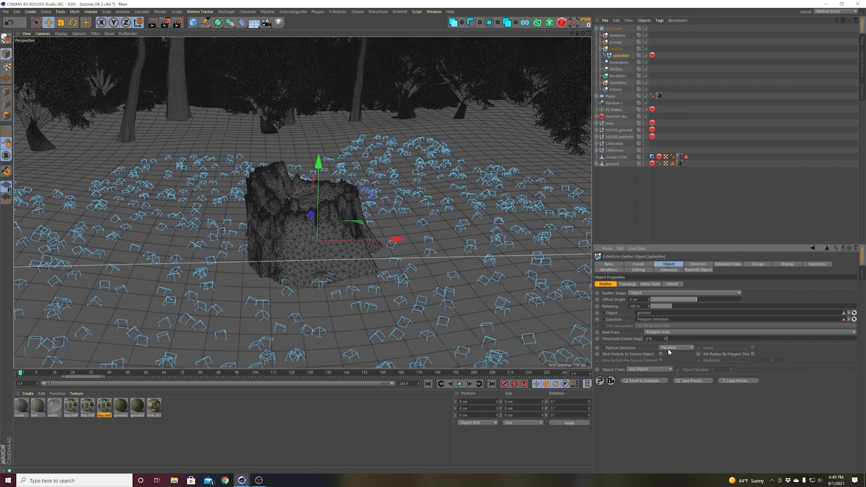
pyautogui.click(720, 267)
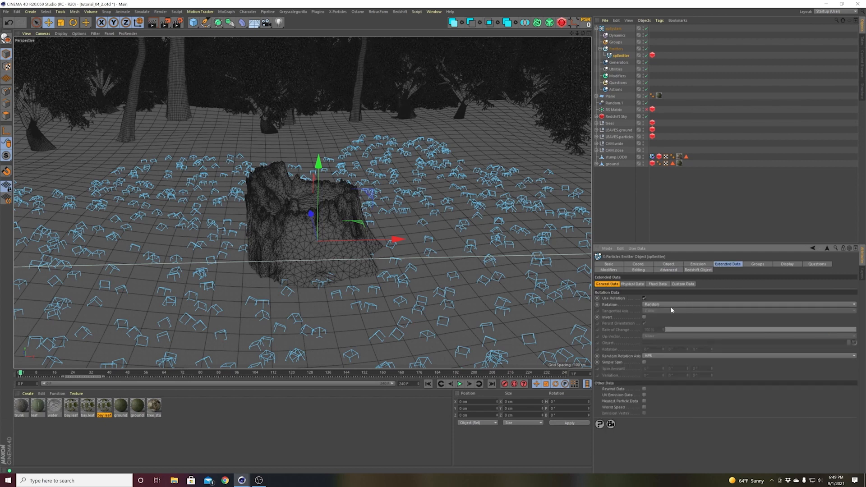
pyautogui.click(684, 233)
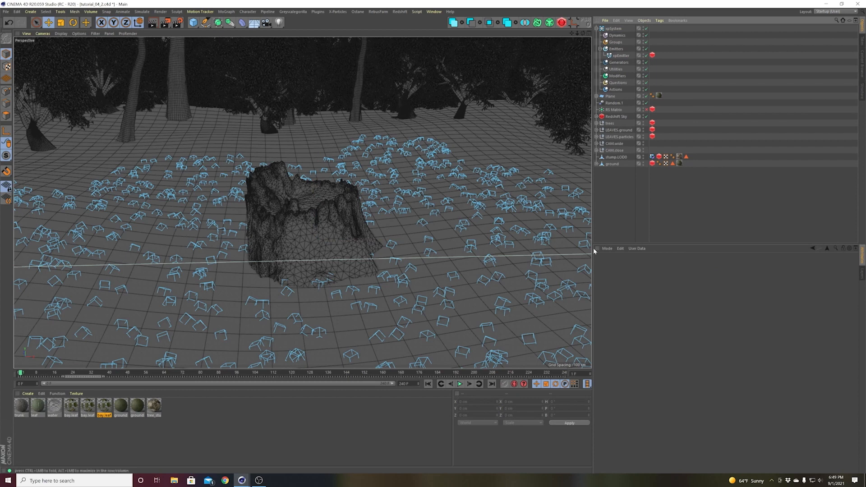
# - Restore the Redshift RenderView and start the live render of the scene
pyautogui.moveTo(240, 482)
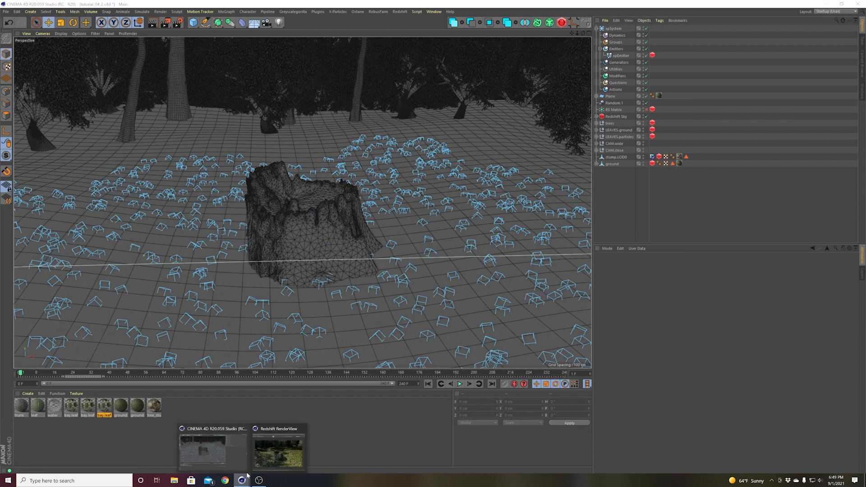
pyautogui.click(271, 461)
pyautogui.click(136, 114)
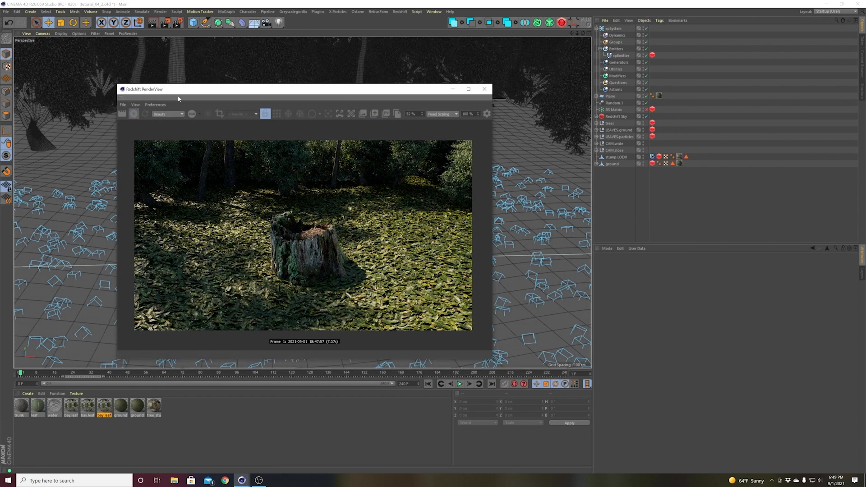
# - Reposition the Redshift RenderView and stop its live render
pyautogui.moveTo(179, 93); pyautogui.dragTo(353, 88)
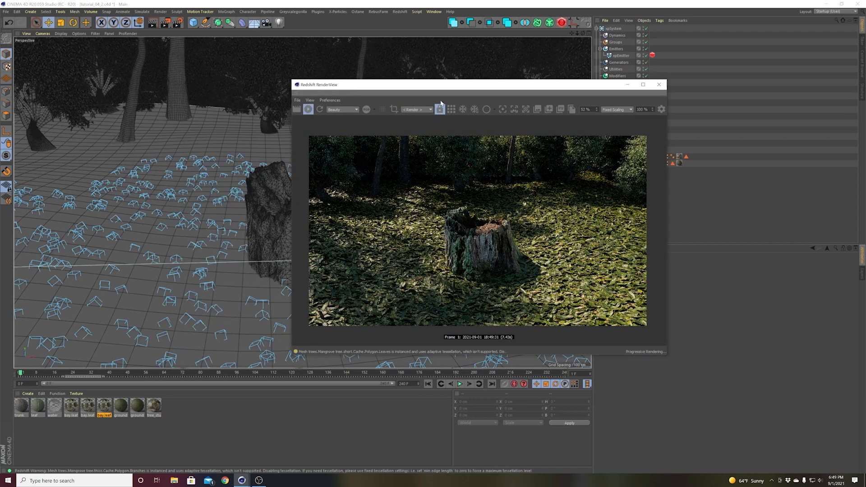
pyautogui.moveTo(419, 87); pyautogui.dragTo(320, 89)
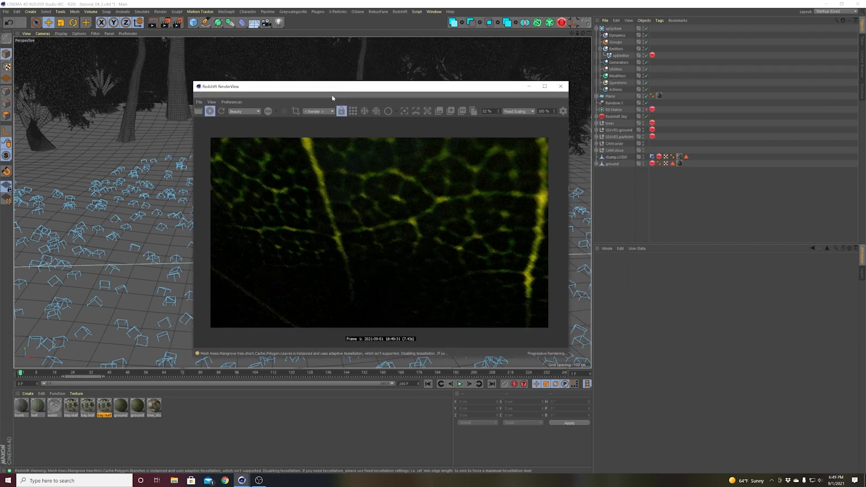
pyautogui.click(210, 111)
# - Set the xpEmitter's particle radius to 1 cm and rerun the simulation from the start to frame 1
pyautogui.click(620, 55)
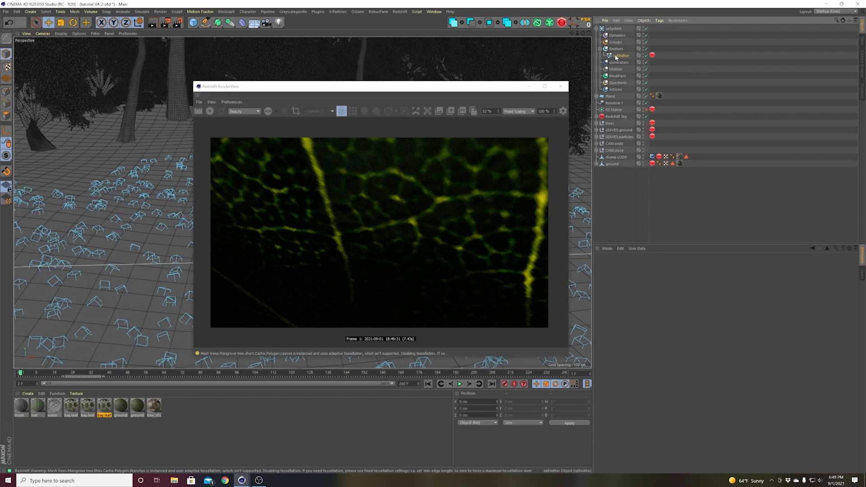
pyautogui.click(698, 264)
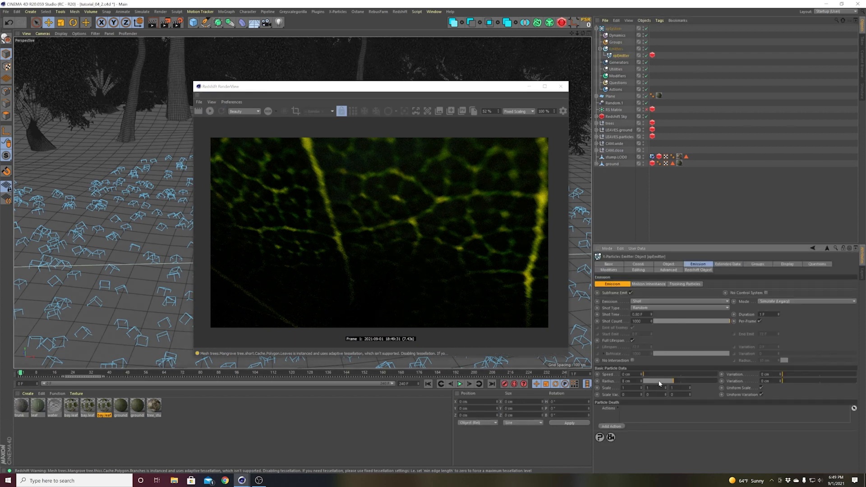
pyautogui.click(627, 381)
pyautogui.write('1')
pyautogui.press('Return')
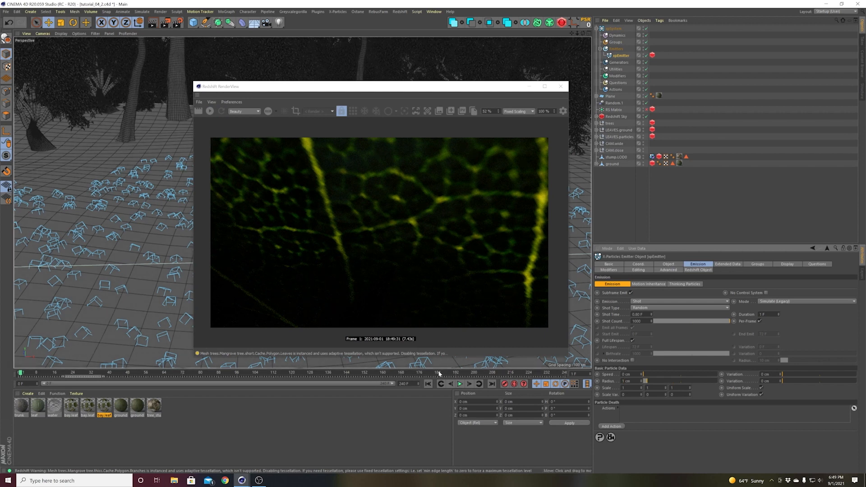
pyautogui.click(429, 384)
pyautogui.click(469, 384)
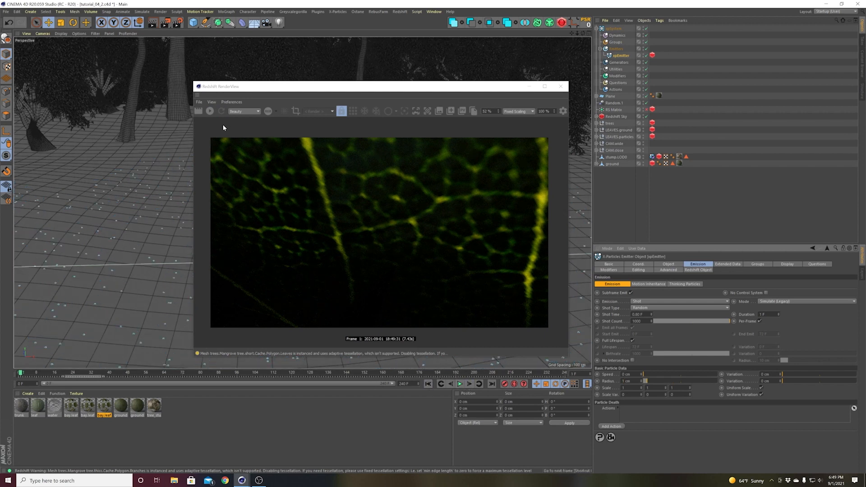
# - Restart the live render with the smaller particles and reposition the RenderView to inspect the leaves around the stump
pyautogui.click(210, 111)
pyautogui.moveTo(244, 86); pyautogui.dragTo(330, 89)
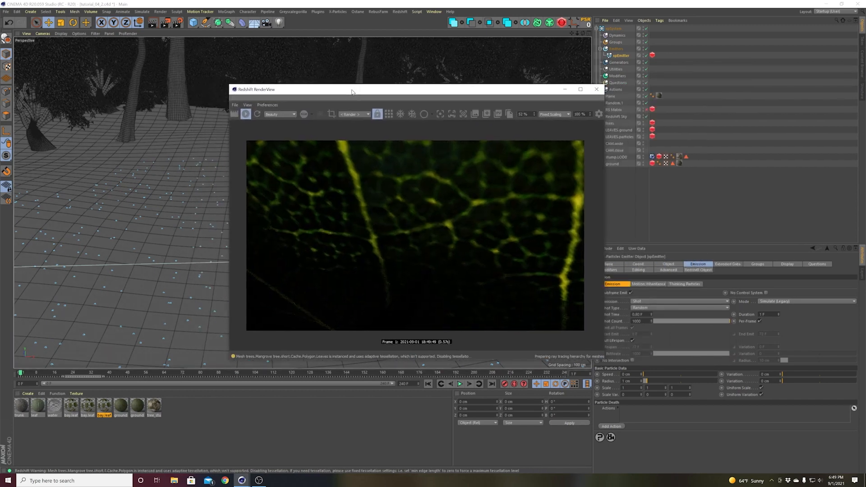
pyautogui.click(356, 114)
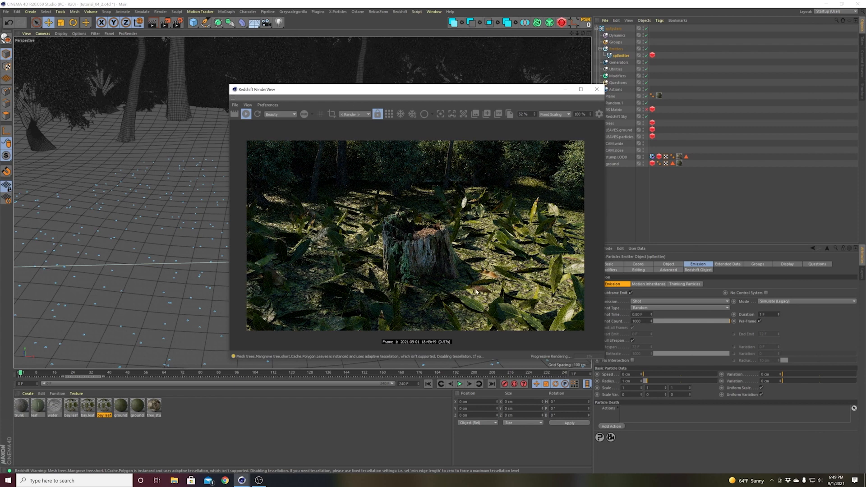
pyautogui.moveTo(397, 92); pyautogui.dragTo(328, 83)
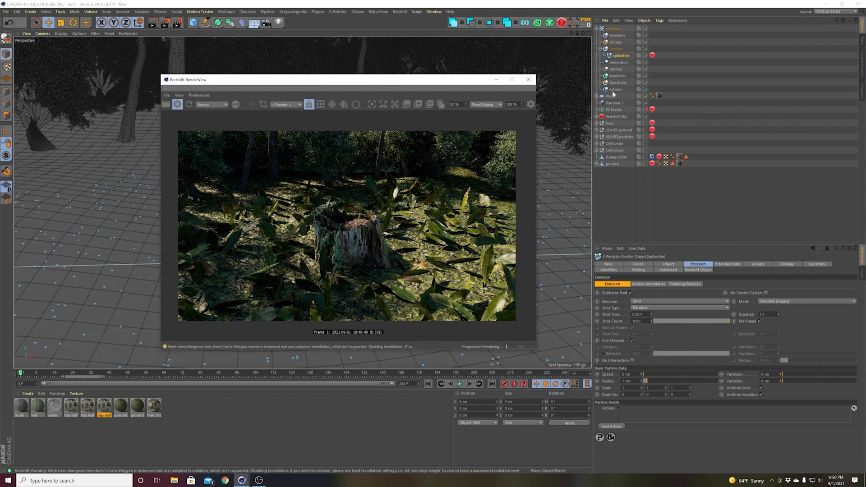
# - Set the scale multiplier of the xpEmitter's Redshift Object tag to 0.25
pyautogui.click(652, 55)
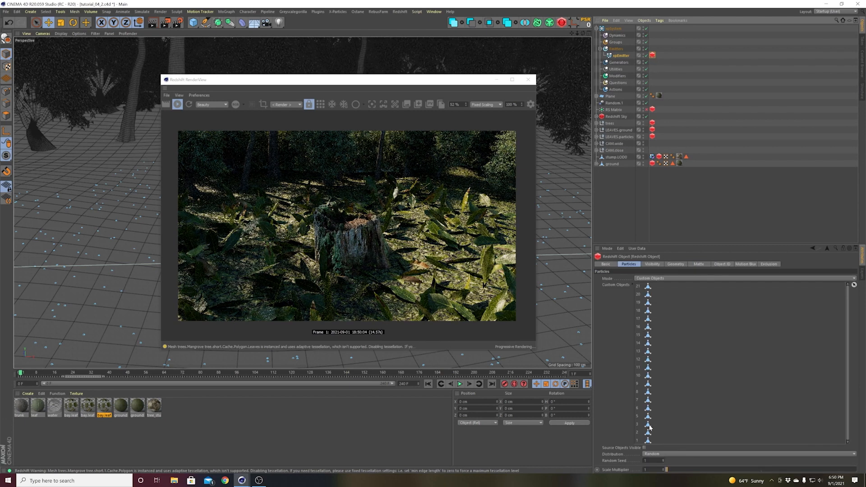
pyautogui.click(646, 470)
pyautogui.write('0.25')
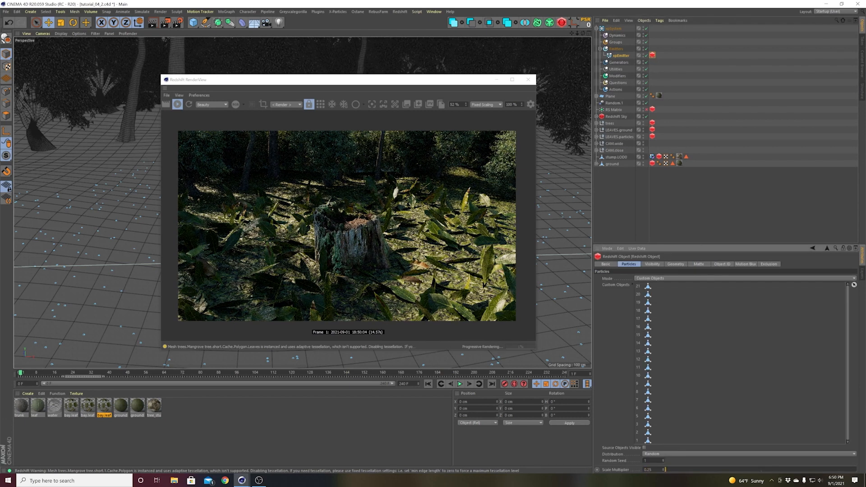
pyautogui.press('Return')
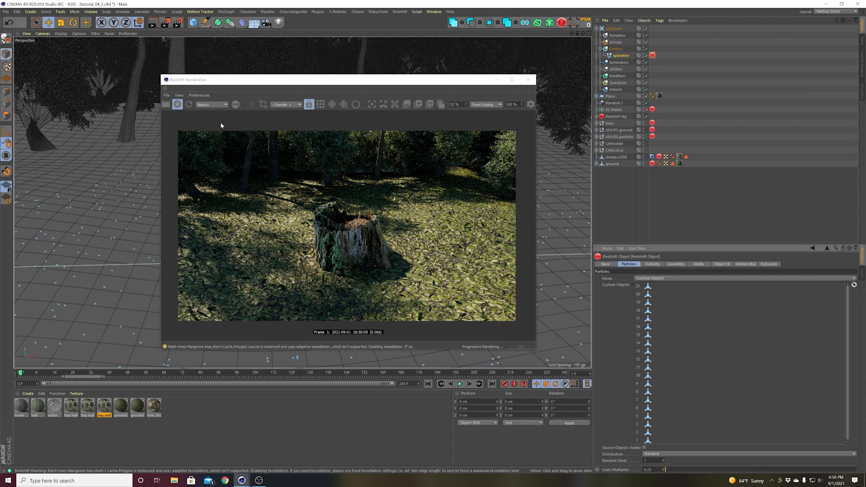
# - Stop the live render and minimize the RenderView, and re-simulate the xpEmitter to frame 1 with a shot count of 100000
pyautogui.click(178, 104)
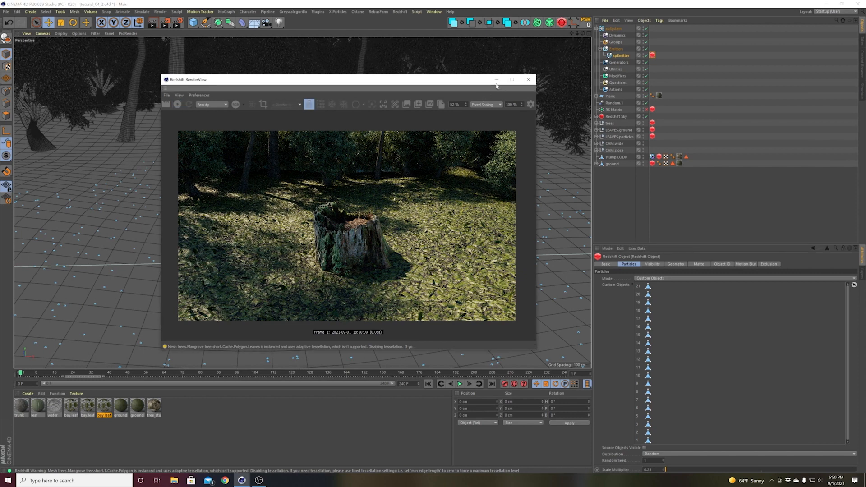
pyautogui.click(496, 79)
pyautogui.click(632, 56)
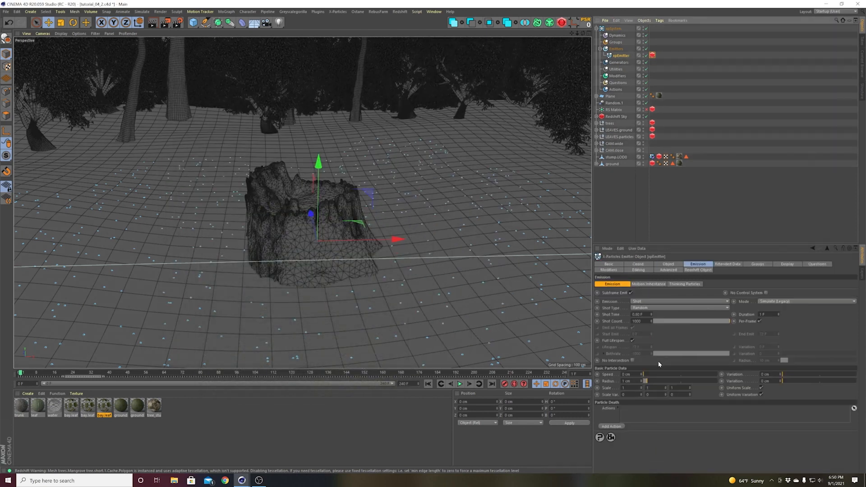
pyautogui.click(641, 321)
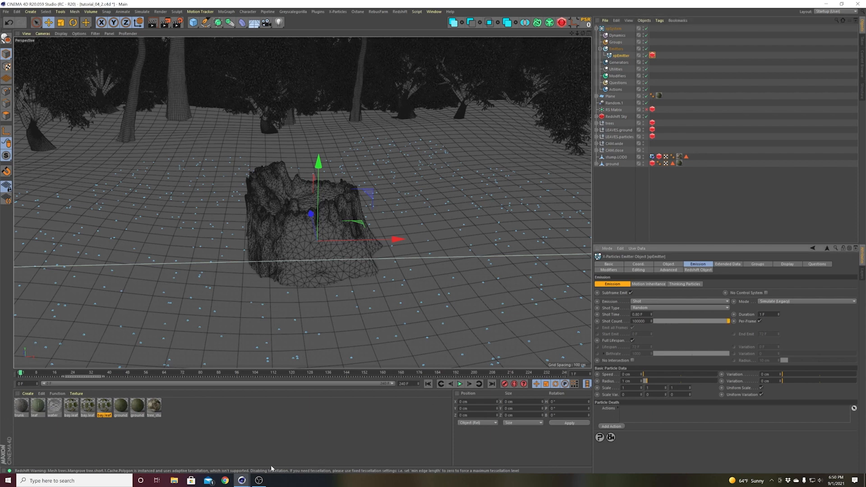
pyautogui.click(429, 384)
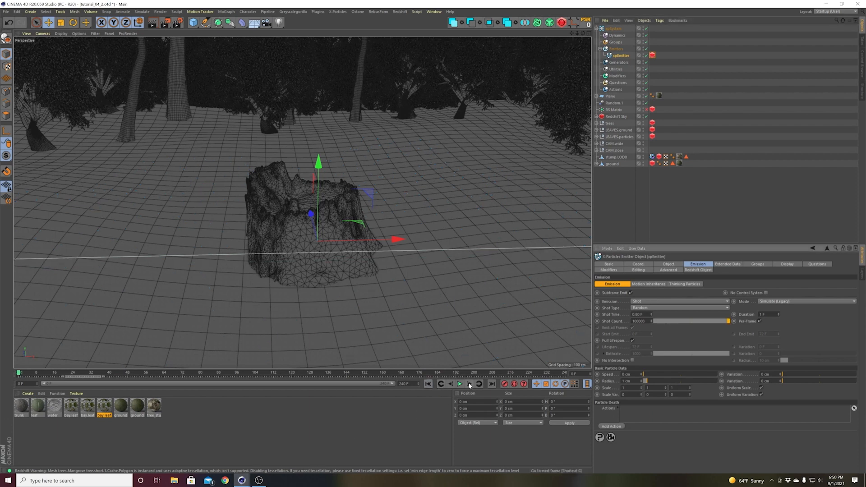
pyautogui.click(469, 385)
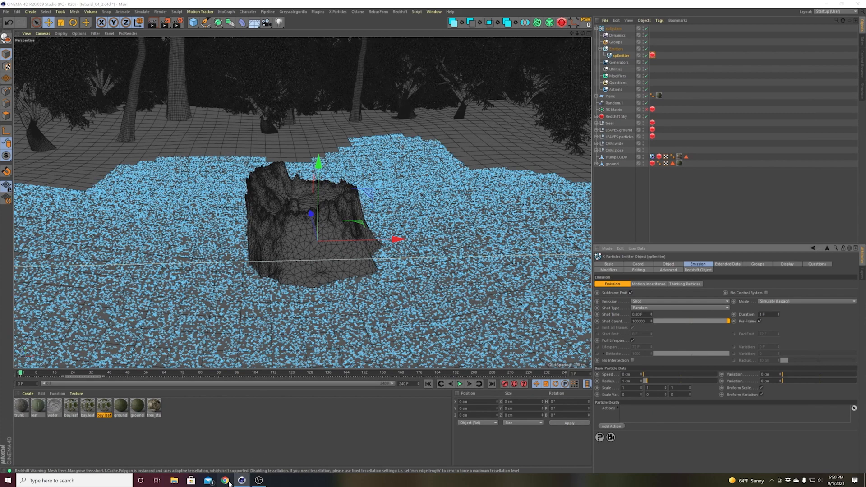
# - Restore the Redshift RenderView to render the denser leaves live, and enable the RS Matrix object
pyautogui.moveTo(243, 481)
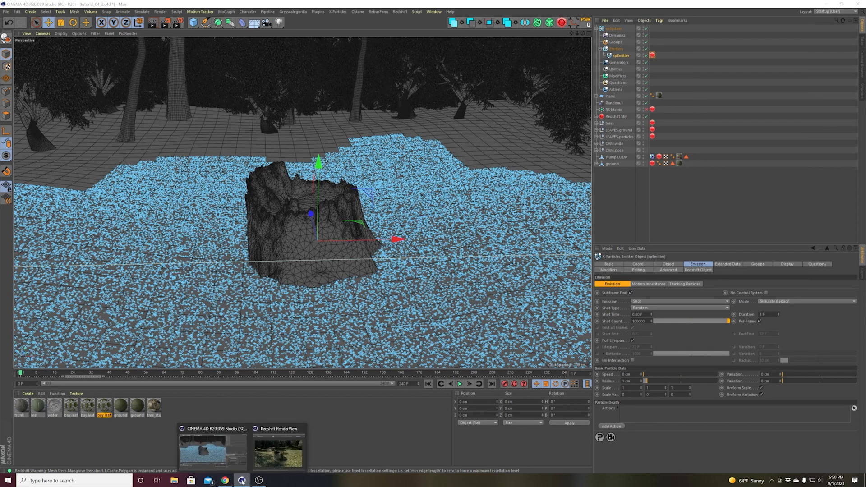
pyautogui.click(260, 458)
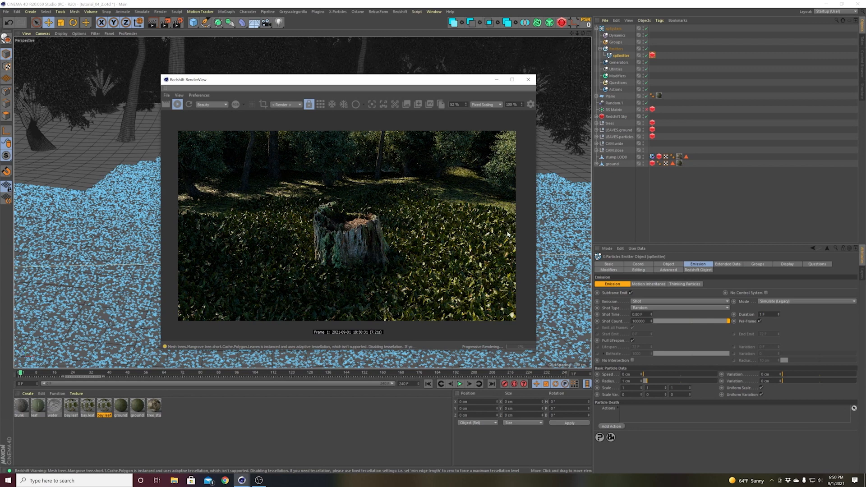
pyautogui.click(646, 110)
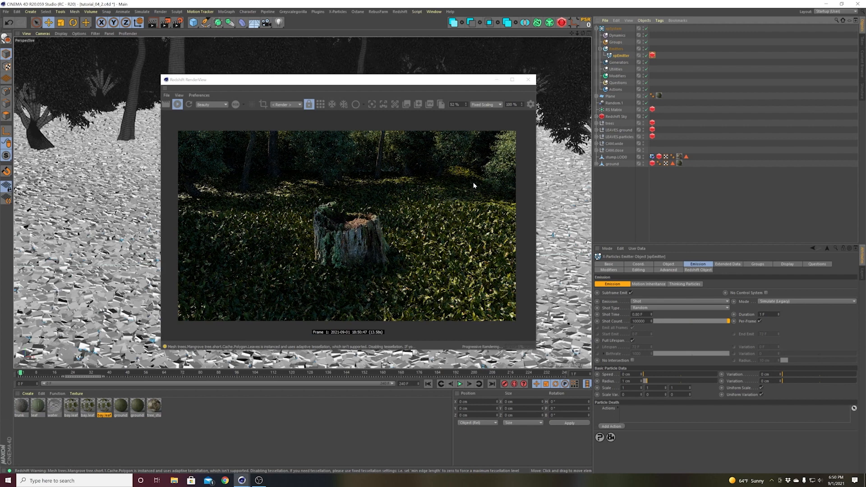
# - Set the xpEmitter's particle rotation mode to Tangential and re-simulate to frame 1
pyautogui.click(731, 264)
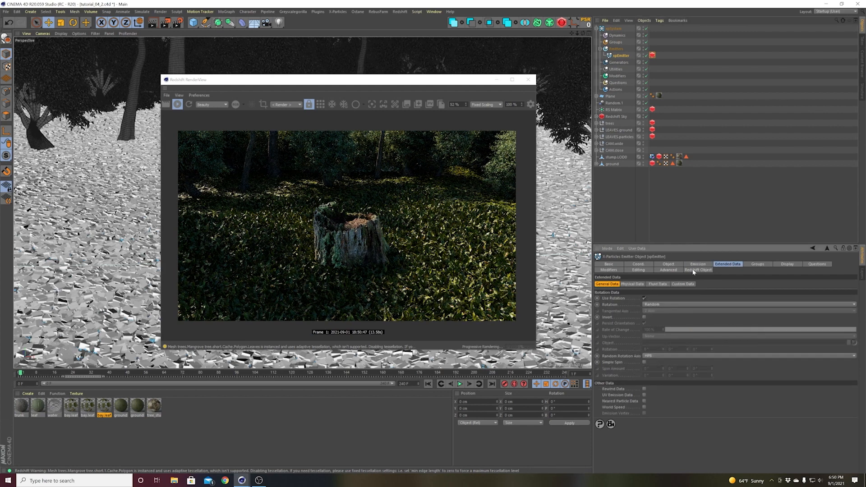
pyautogui.click(659, 305)
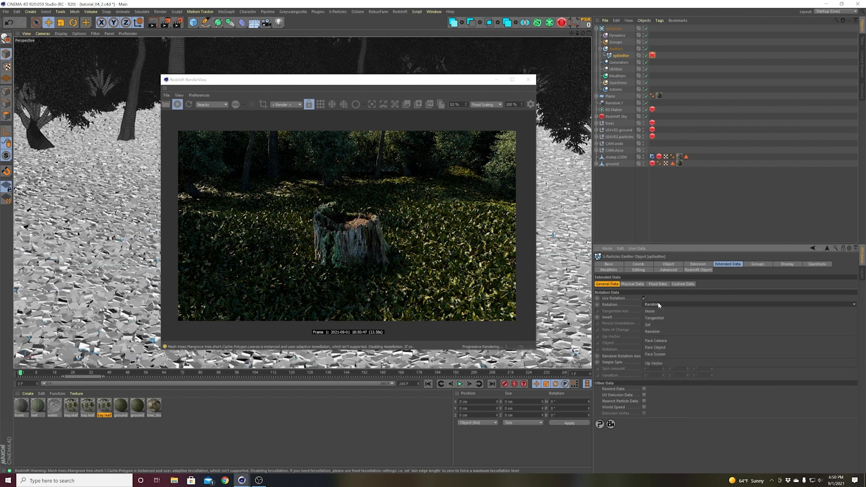
pyautogui.click(658, 319)
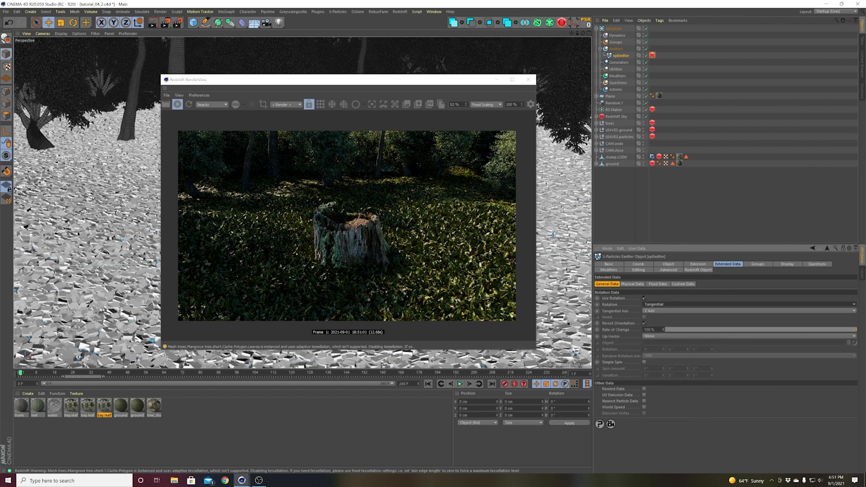
pyautogui.click(470, 384)
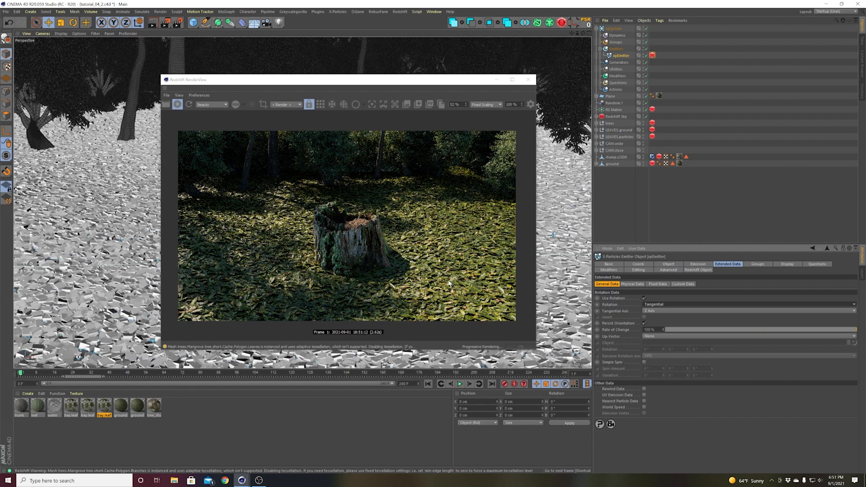
# - Disable the RS Matrix object again, minimize the Redshift RenderView and deselect the emitter
pyautogui.click(646, 109)
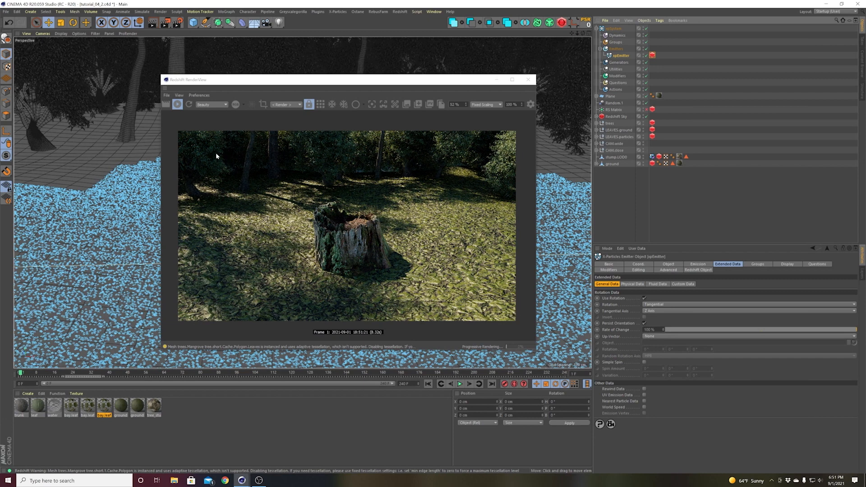
pyautogui.click(498, 81)
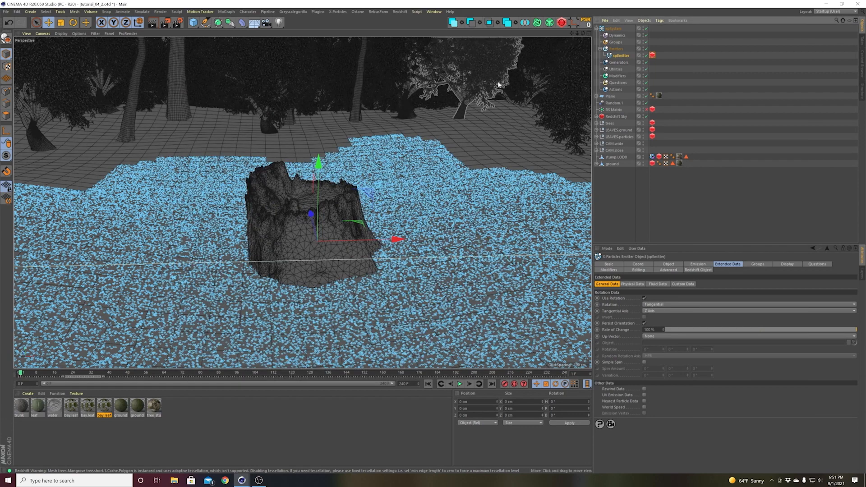
pyautogui.click(662, 207)
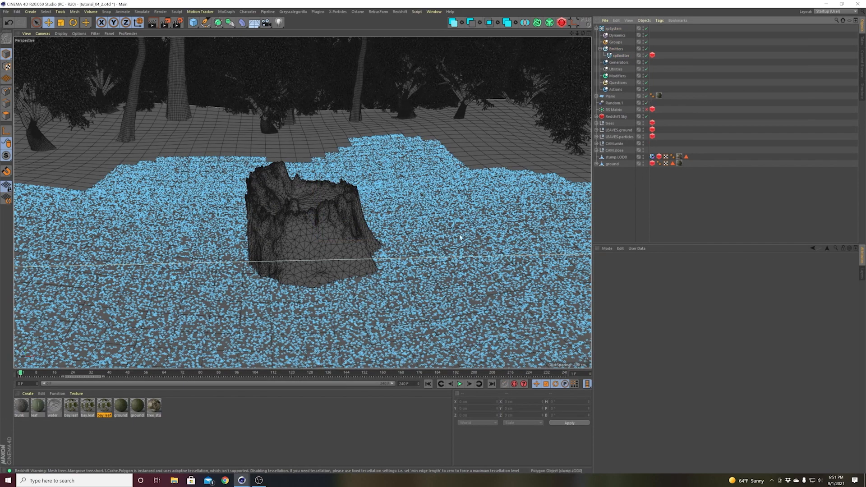
# - Play the simulation twice in the viewport to check how the particles on the ground behave over time
pyautogui.scroll(-5, 420, 248)
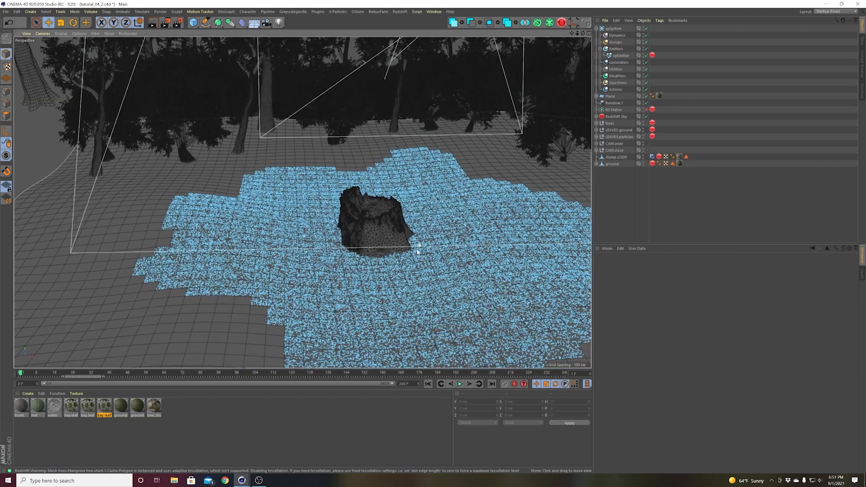
pyautogui.click(460, 384)
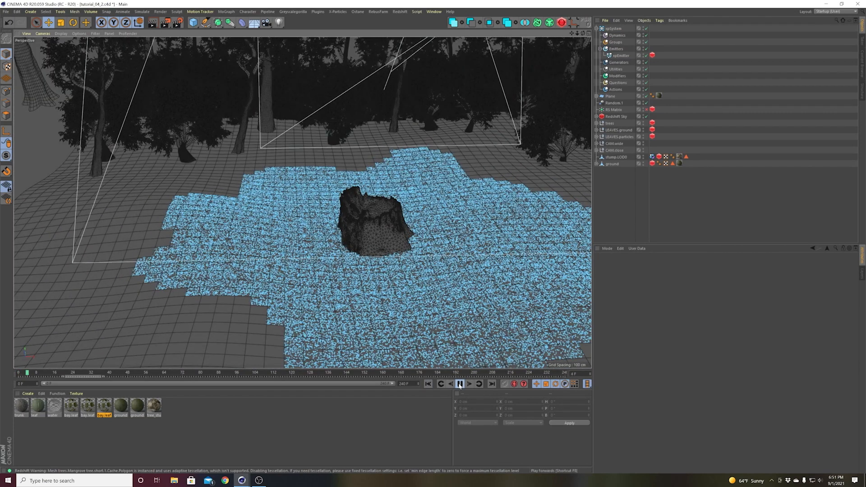
pyautogui.click(460, 384)
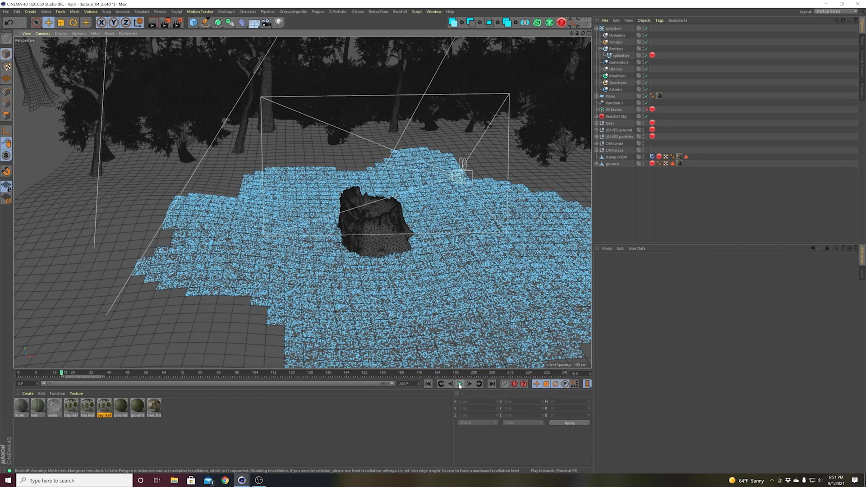
pyautogui.click(428, 384)
pyautogui.click(460, 384)
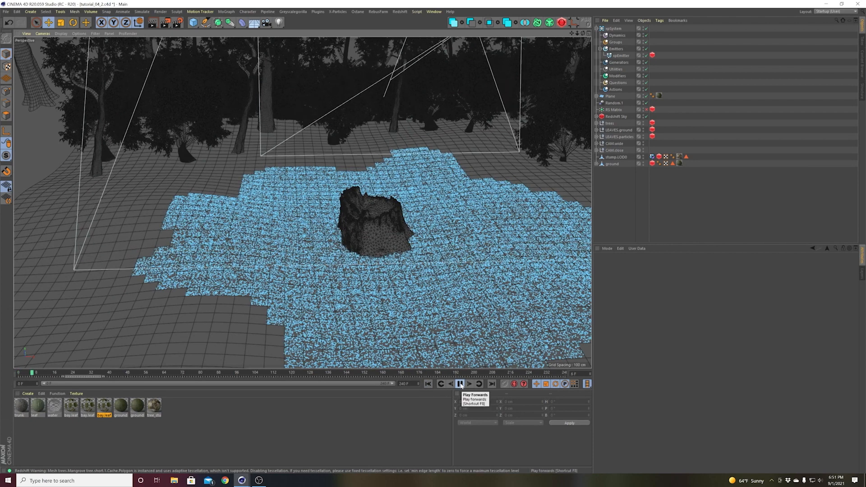
pyautogui.click(460, 384)
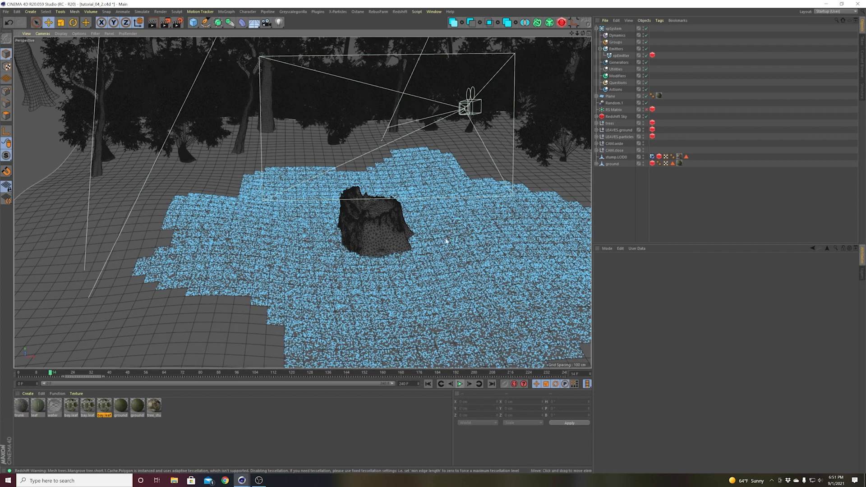
# - Add an xpGravity motion modifier to the X-Particles system
pyautogui.keyDown('alt'); pyautogui.moveTo(447, 242); pyautogui.dragTo(361, 226, button='middle'); pyautogui.keyUp('alt')
pyautogui.keyDown('alt'); pyautogui.moveTo(362, 226); pyautogui.dragTo(342, 234, button='right'); pyautogui.keyUp('alt')
pyautogui.keyDown('alt'); pyautogui.moveTo(343, 234); pyautogui.dragTo(341, 233); pyautogui.keyUp('alt')
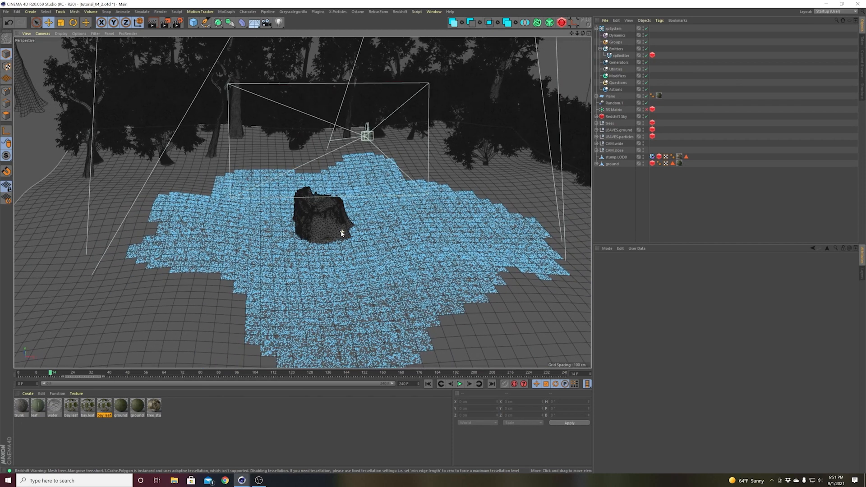
pyautogui.keyDown('alt'); pyautogui.moveTo(341, 233); pyautogui.dragTo(349, 228, button='right'); pyautogui.keyUp('alt')
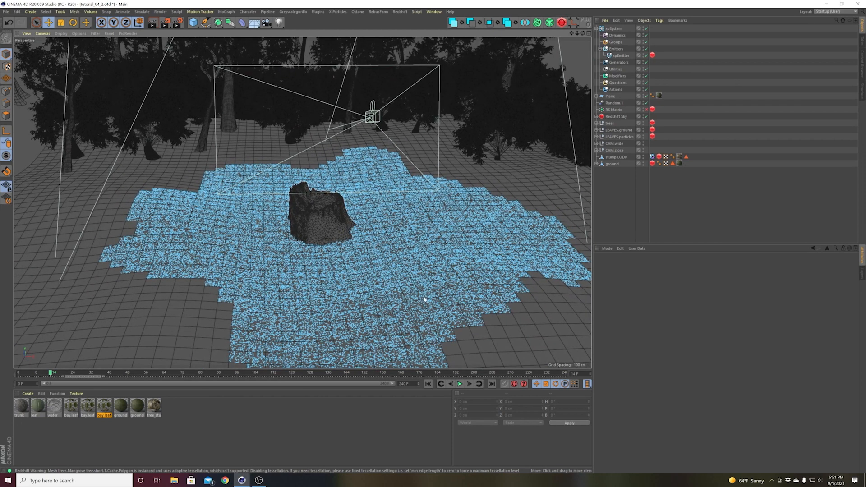
pyautogui.click(617, 76)
pyautogui.click(659, 298)
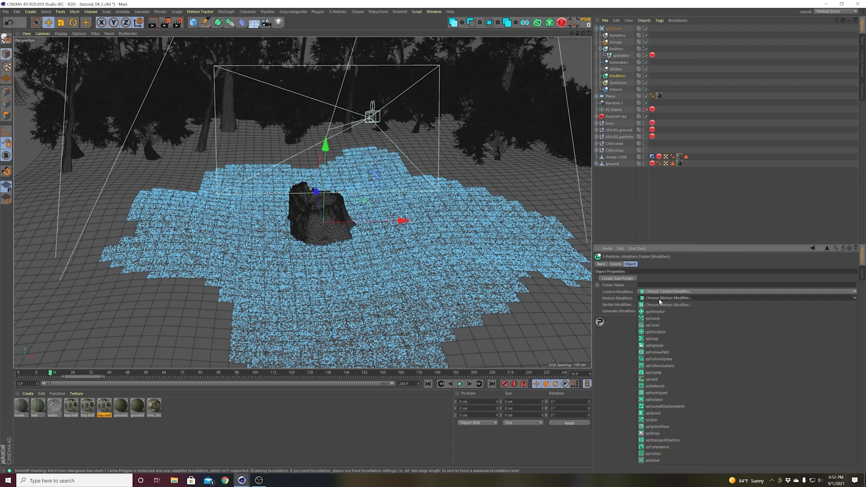
pyautogui.click(658, 373)
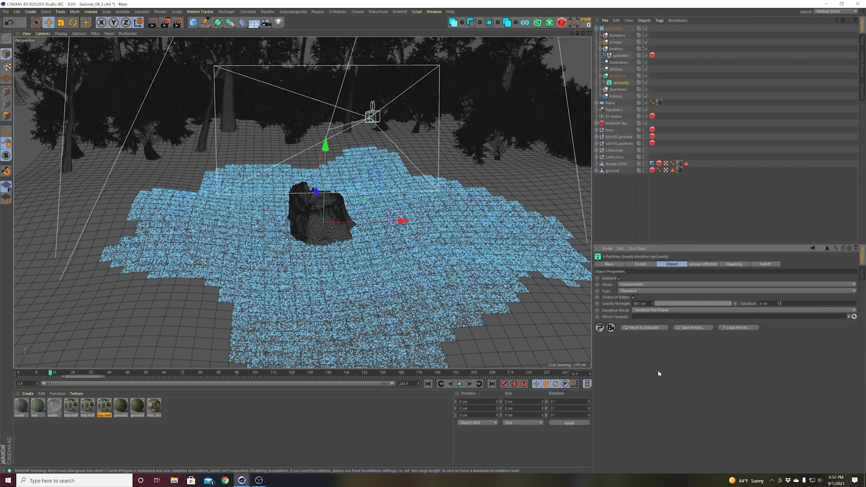
# - Play the simulation from the first frame to check how the gravity moves the particles, and rewind it
pyautogui.click(429, 384)
pyautogui.scroll(-10, 361, 313)
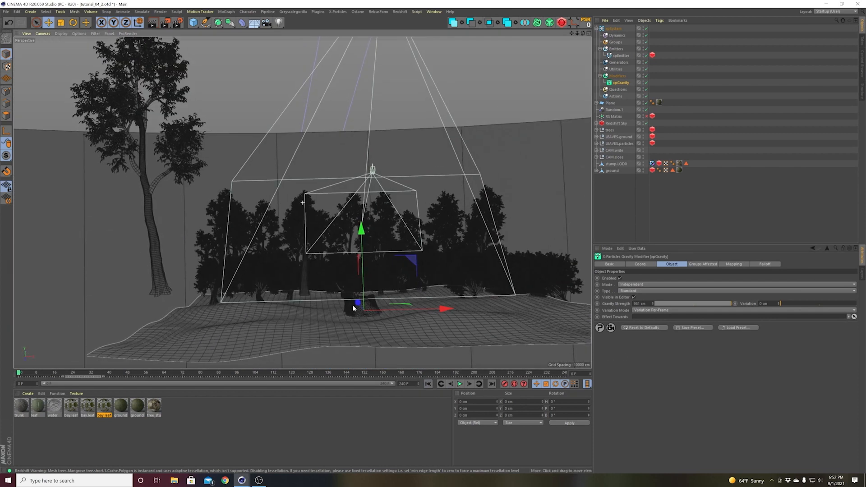
pyautogui.keyDown('alt'); pyautogui.moveTo(353, 308); pyautogui.dragTo(359, 285); pyautogui.keyUp('alt')
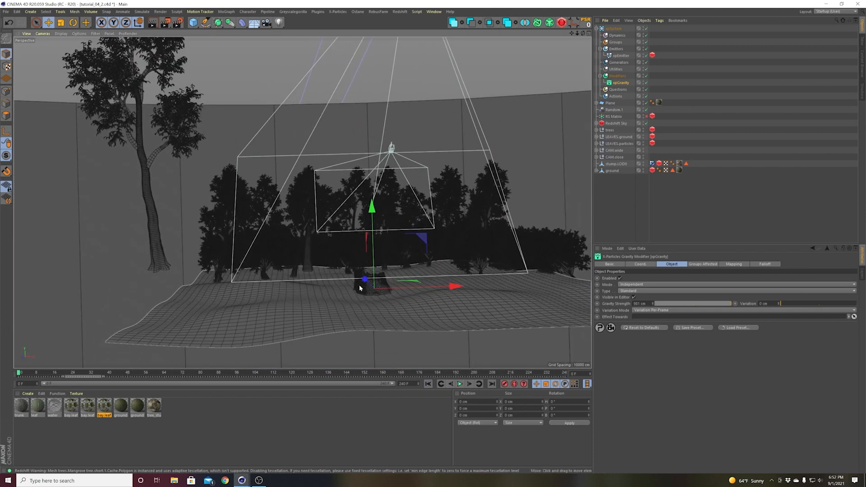
pyautogui.click(459, 384)
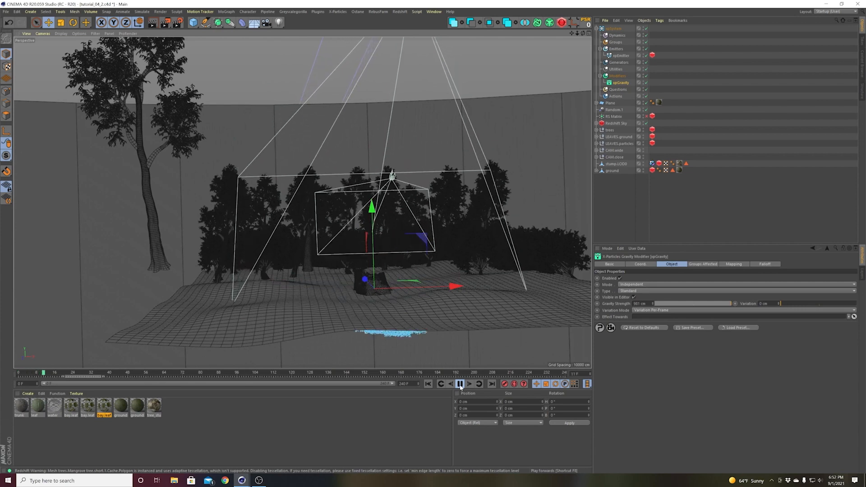
pyautogui.click(460, 384)
pyautogui.click(428, 384)
pyautogui.scroll(4, 412, 324)
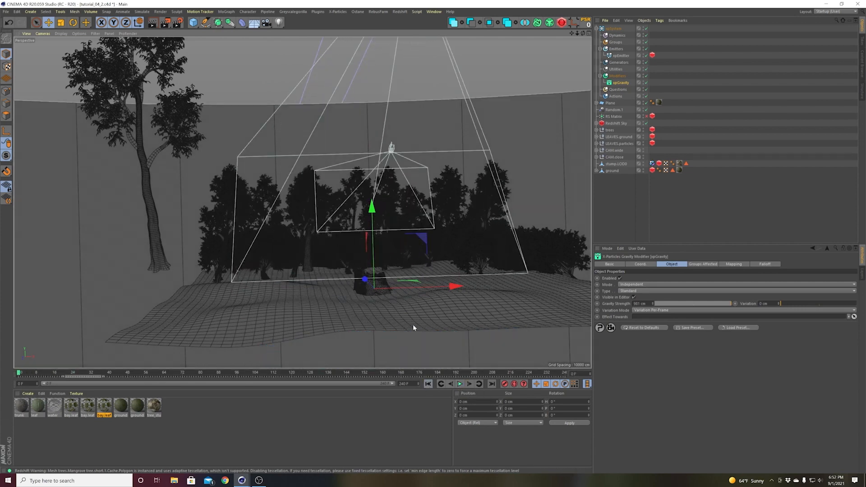
pyautogui.scroll(2, 395, 320)
pyautogui.scroll(5, 396, 323)
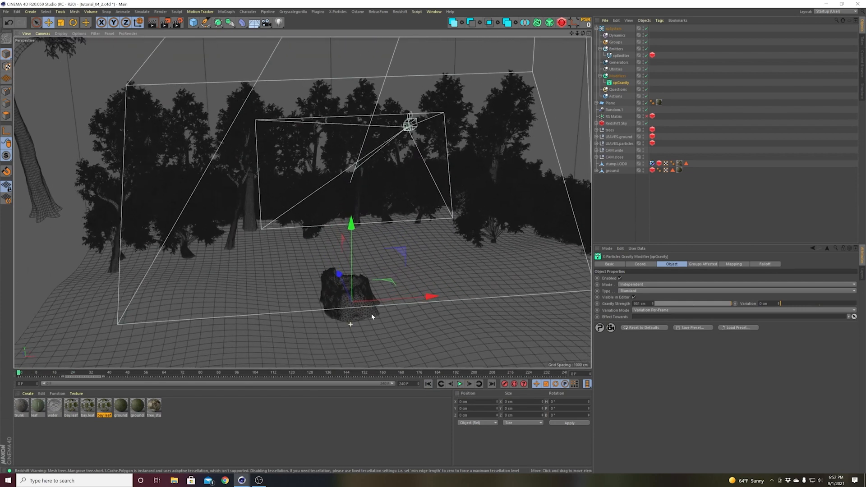
# - Set the xpGravity strength to -981 cm, preview the simulation and return to the first frame
pyautogui.click(635, 304)
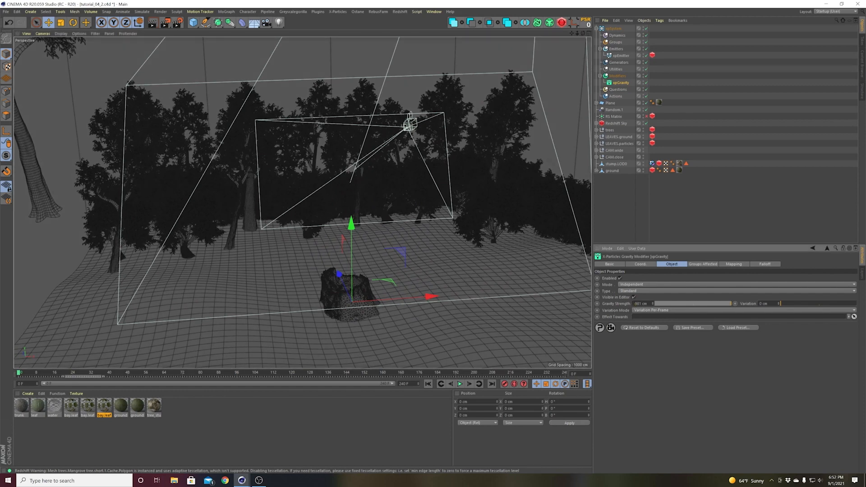
pyautogui.write('-')
pyautogui.press('Return')
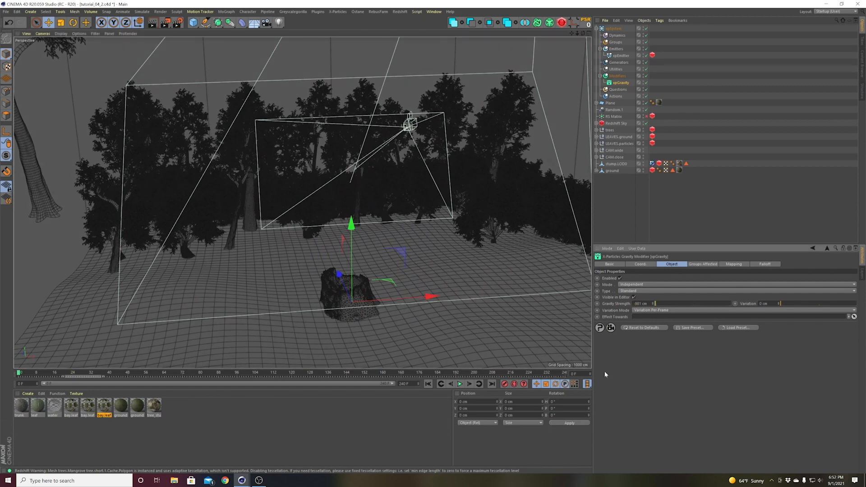
pyautogui.click(460, 384)
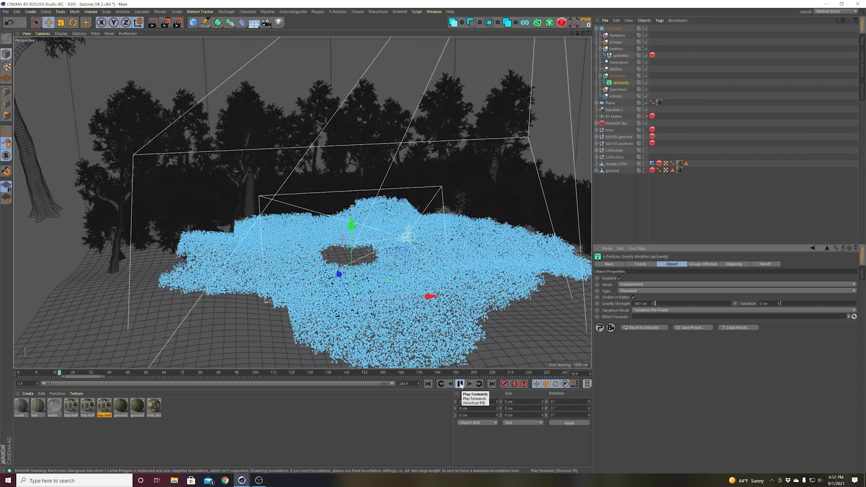
pyautogui.click(461, 384)
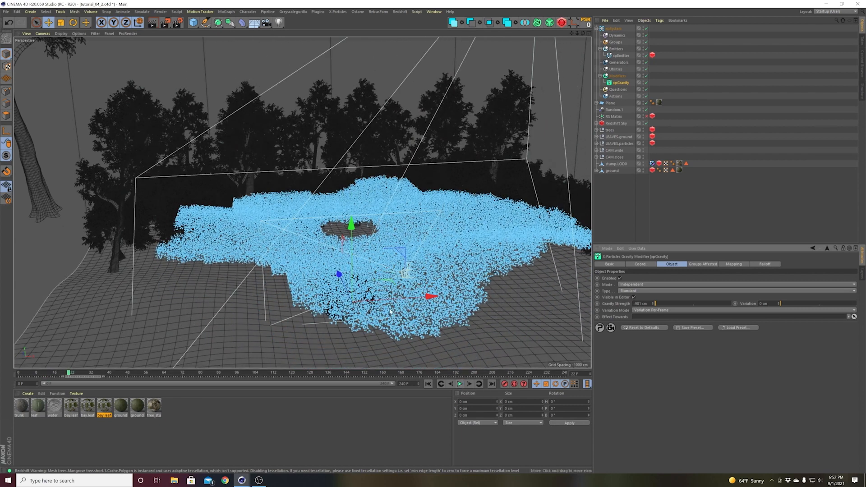
pyautogui.click(429, 384)
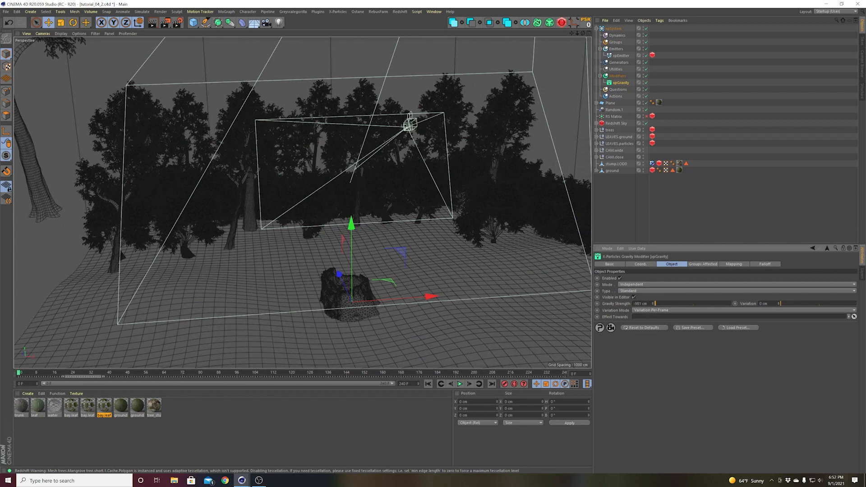
# - Add a Shader Field to the falloff of the xpGravity modifier
pyautogui.click(765, 265)
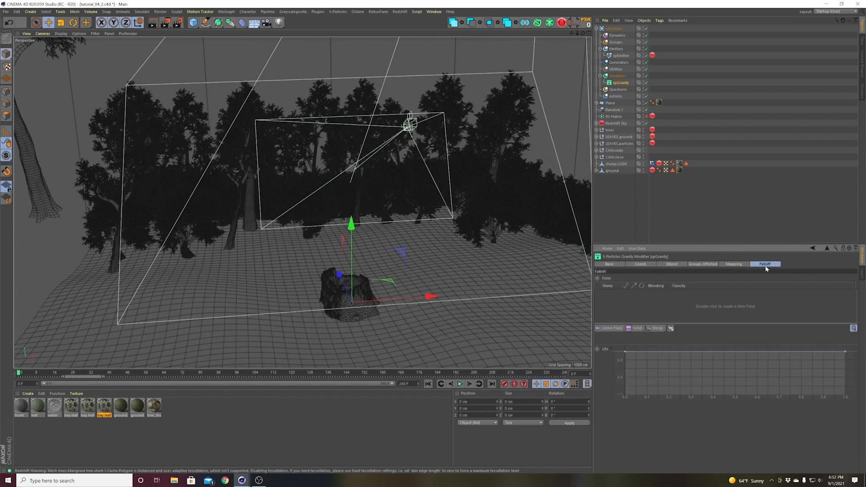
pyautogui.click(611, 329)
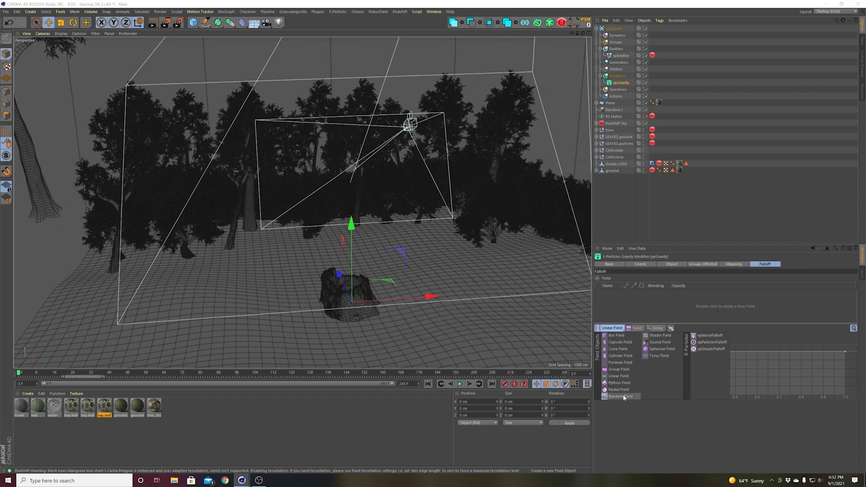
pyautogui.click(658, 328)
pyautogui.click(611, 329)
pyautogui.click(650, 336)
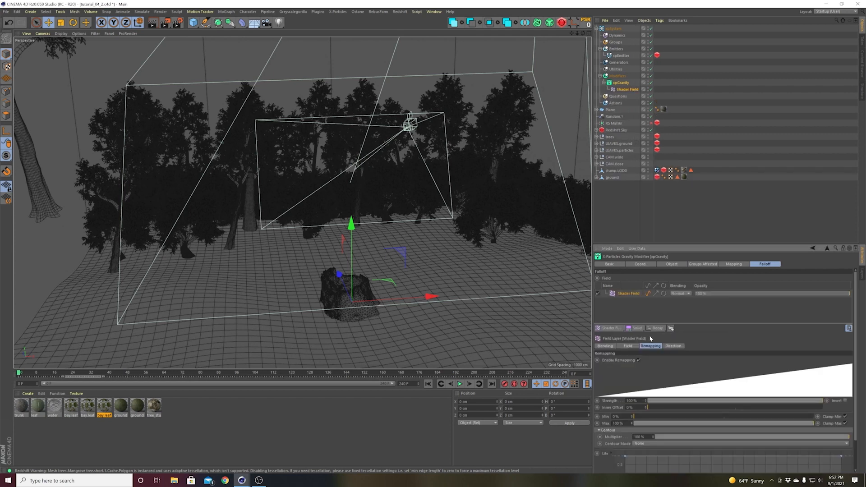
# - Load a Noise shader into the Shader Field and set its global scale to 1000 %
pyautogui.click(628, 346)
pyautogui.click(619, 367)
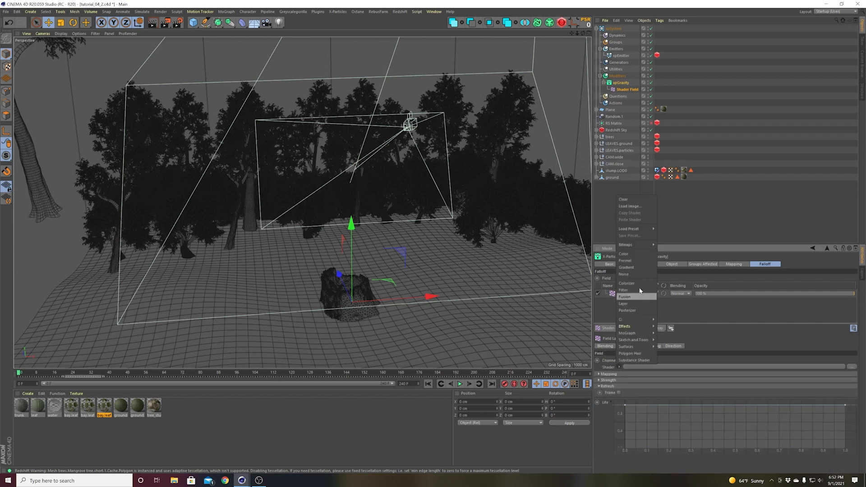
pyautogui.click(633, 275)
pyautogui.click(629, 379)
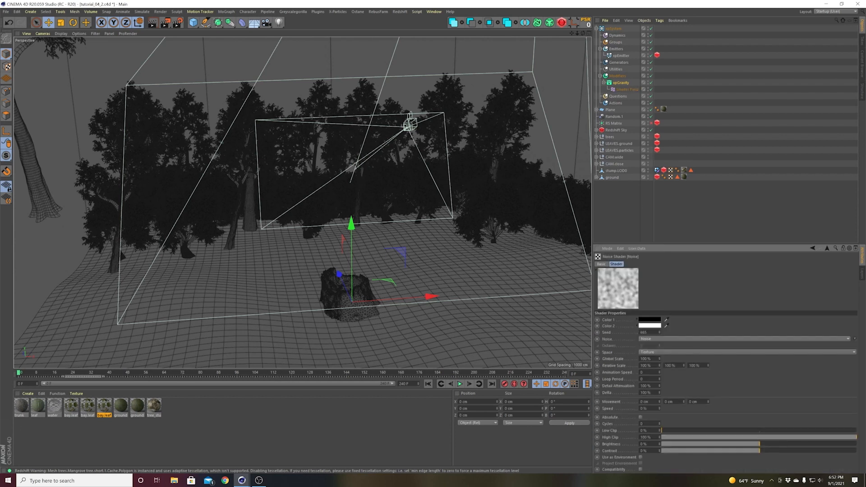
pyautogui.click(650, 359)
pyautogui.write('1000')
pyautogui.press('Return')
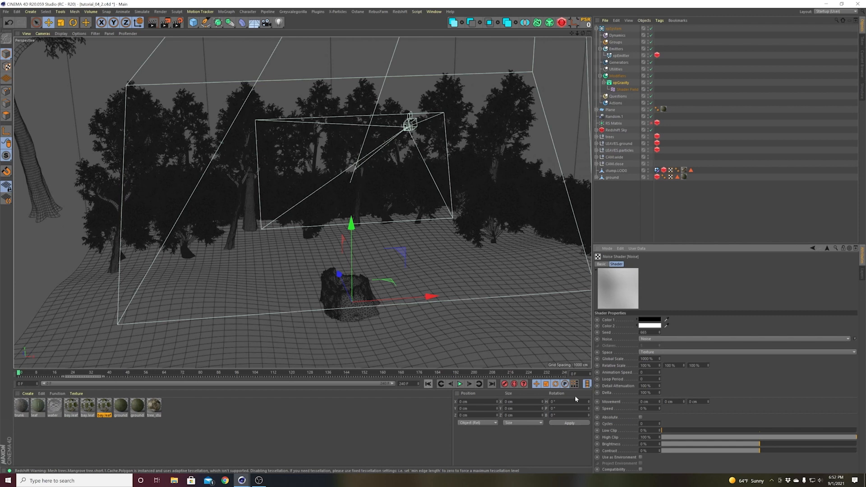
# - Set the noise's low clip to 16 % and high clip to 83 %, and preview the simulation
pyautogui.moveTo(694, 431); pyautogui.dragTo(706, 433)
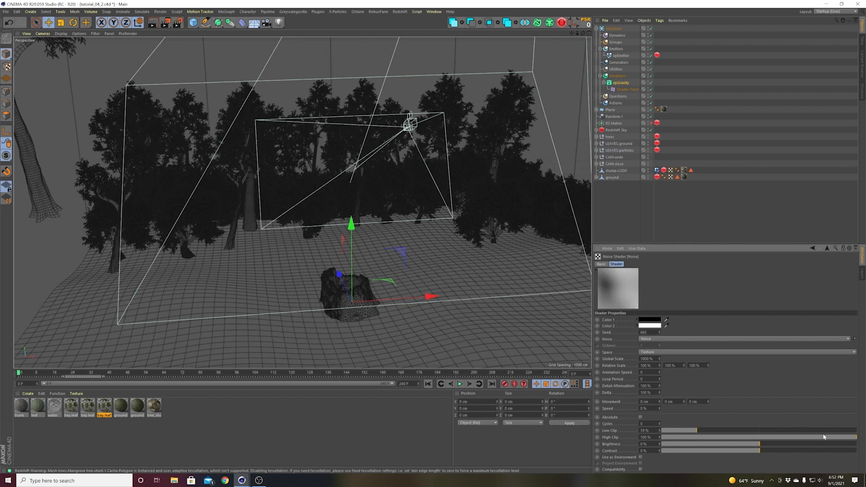
pyautogui.click(824, 436)
pyautogui.click(708, 431)
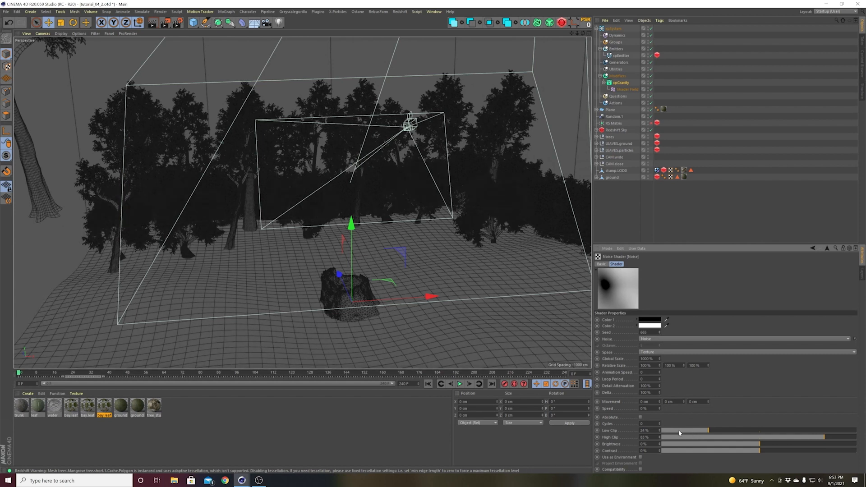
pyautogui.moveTo(680, 432); pyautogui.dragTo(693, 432)
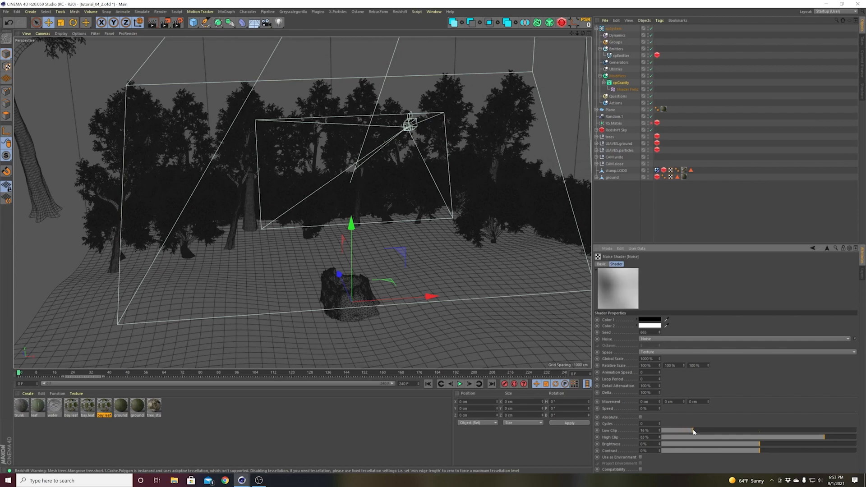
pyautogui.click(461, 384)
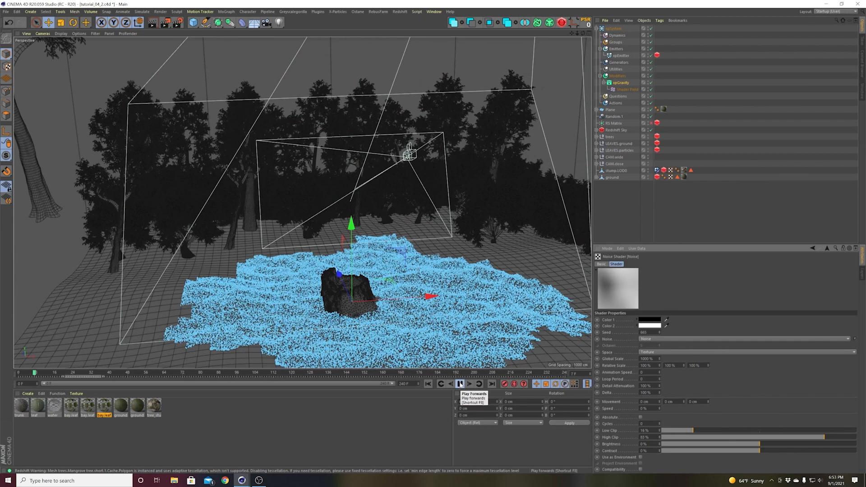
pyautogui.click(460, 384)
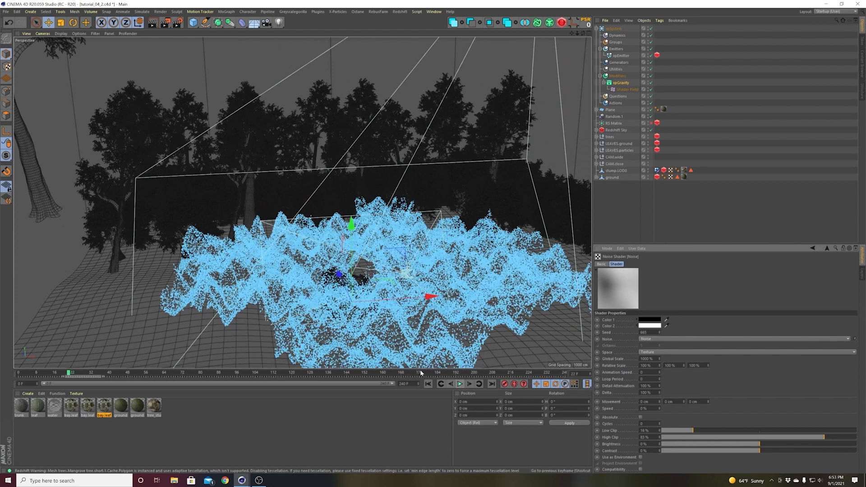
pyautogui.click(427, 384)
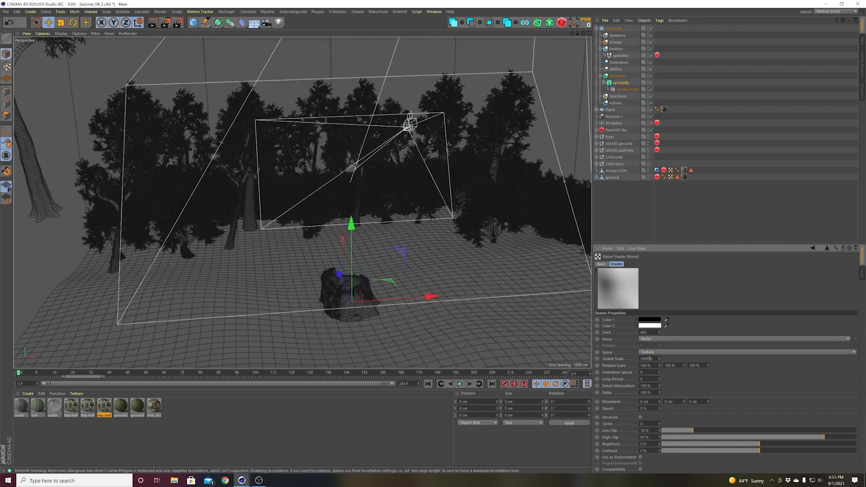
# - Try a global scale of 5000 % and finally 3000 % for the noise, playing and rewinding the simulation with each
pyautogui.doubleClick(650, 358)
pyautogui.write('500')
pyautogui.press('Return')
pyautogui.click(459, 384)
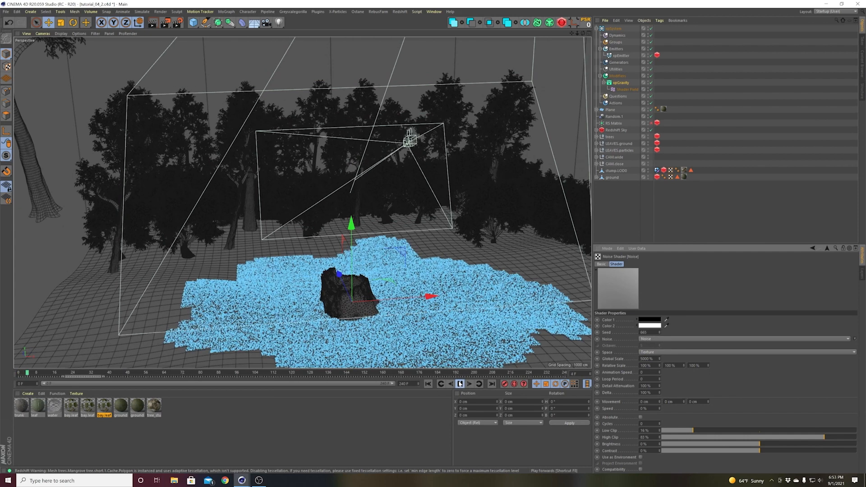
pyautogui.click(461, 384)
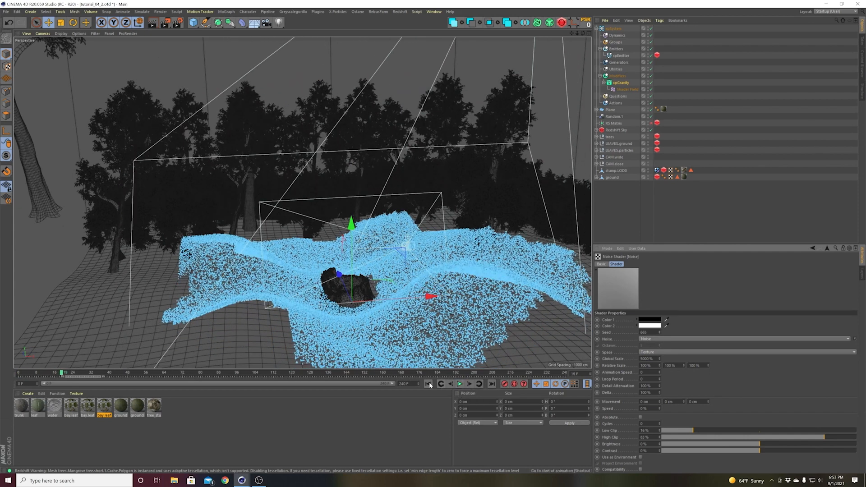
pyautogui.click(428, 384)
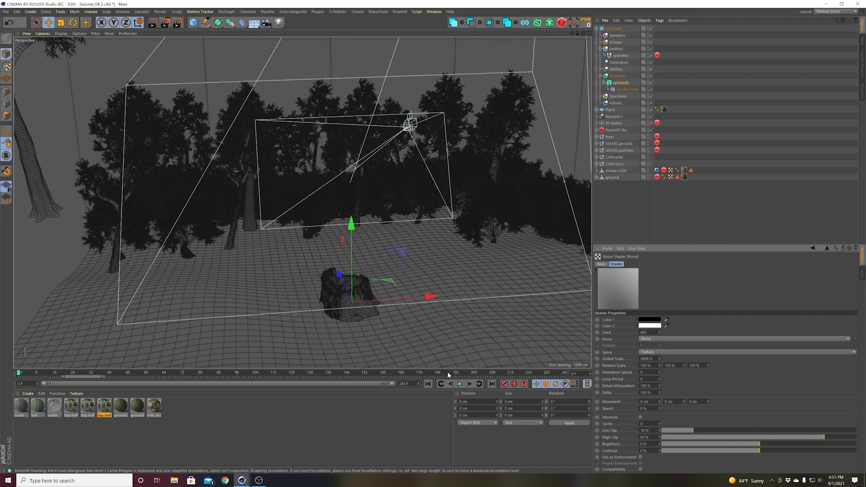
pyautogui.click(460, 384)
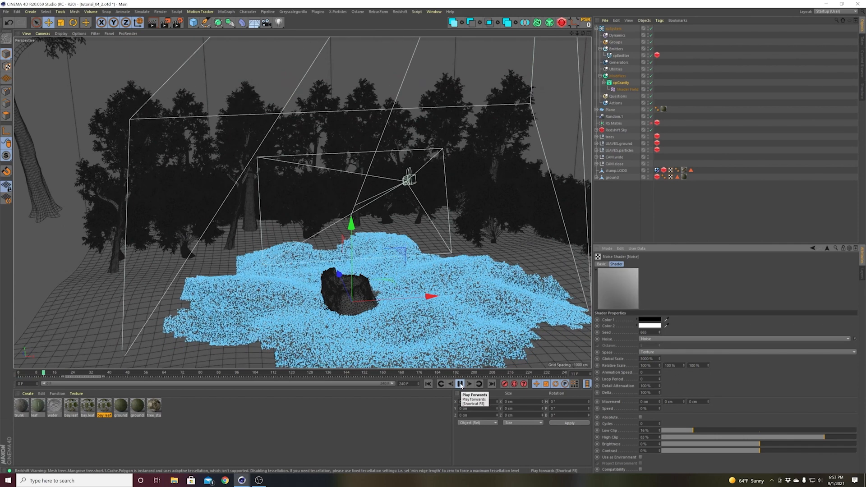
pyautogui.click(460, 384)
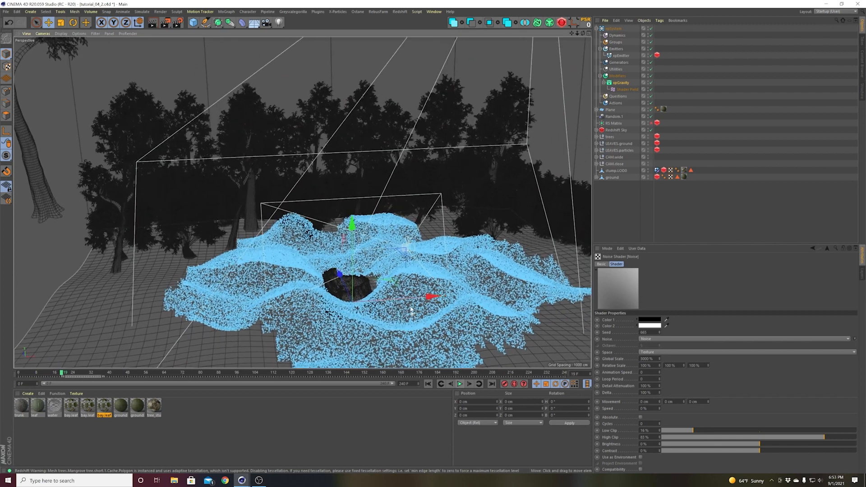
pyautogui.click(428, 384)
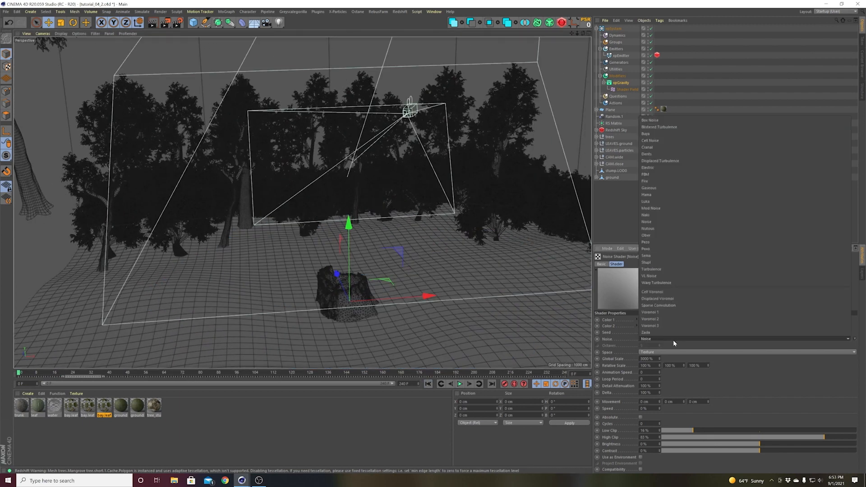
# - Change the noise type to Wavy Turbulence, preview the simulation and return to the first frame
pyautogui.click(673, 340)
pyautogui.click(677, 279)
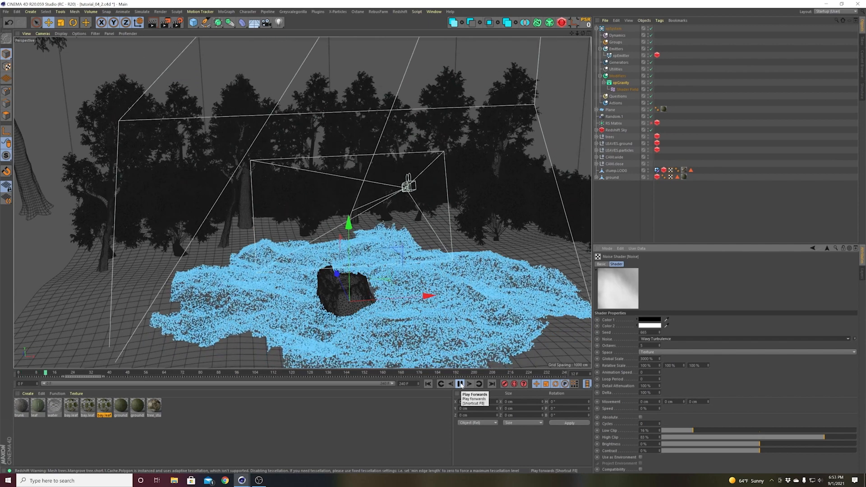
pyautogui.click(461, 385)
pyautogui.keyDown('alt'); pyautogui.moveTo(403, 276); pyautogui.dragTo(421, 370); pyautogui.keyUp('alt')
pyautogui.click(428, 384)
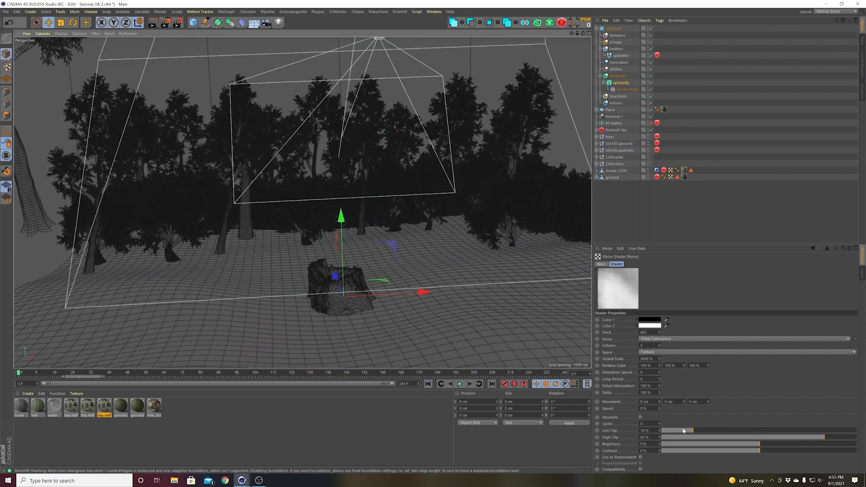
# - Try a low clip of 33 % for the noise and preview the particle motion around the stump, rewinding after each playback
pyautogui.moveTo(695, 431); pyautogui.dragTo(727, 431)
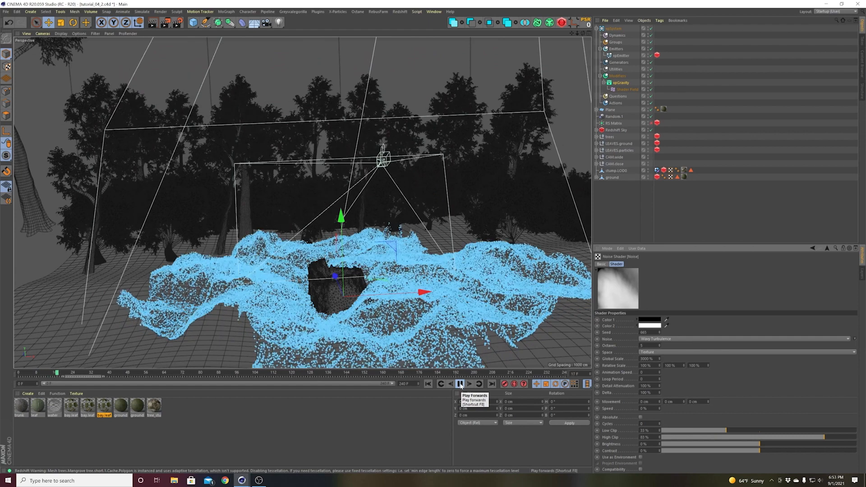
pyautogui.click(461, 385)
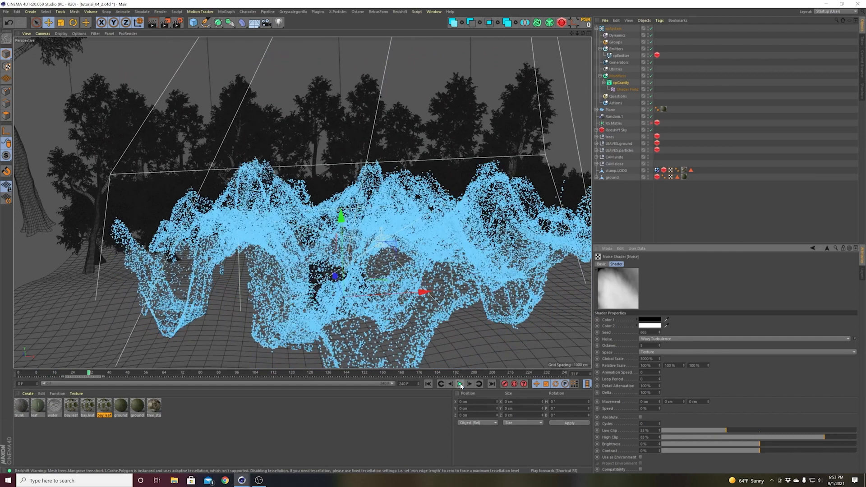
pyautogui.click(428, 384)
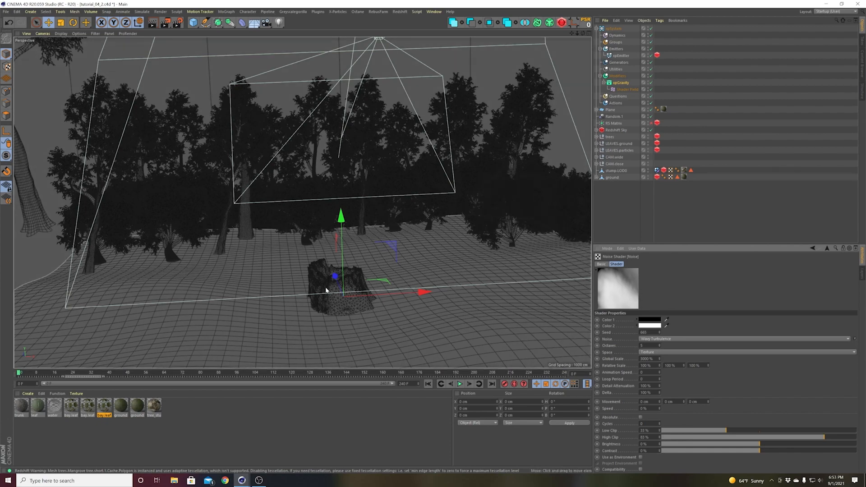
pyautogui.scroll(5, 346, 287)
pyautogui.scroll(2, 350, 289)
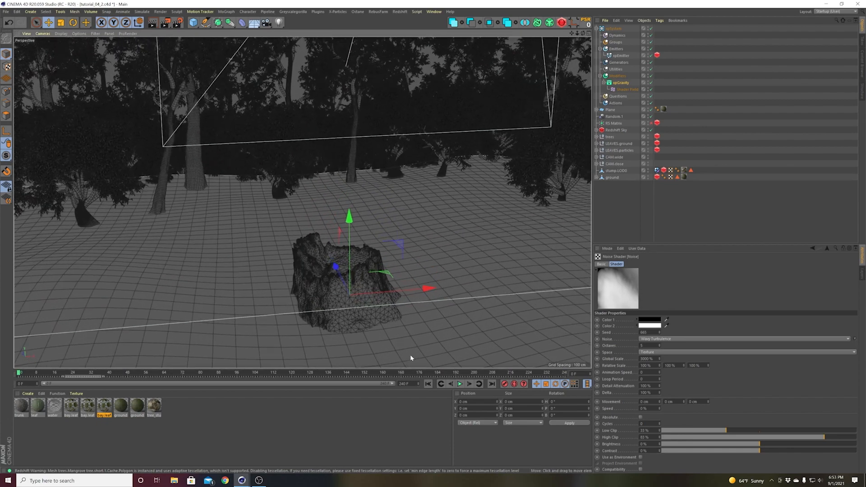
pyautogui.click(461, 384)
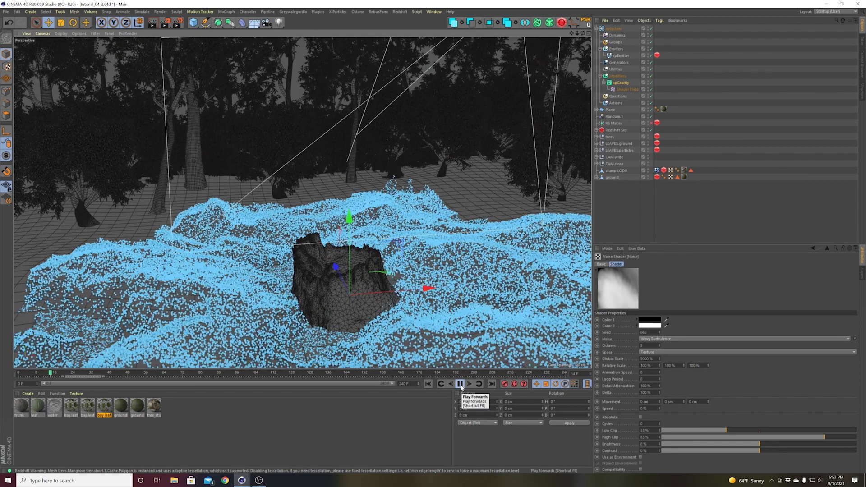
pyautogui.click(460, 384)
pyautogui.click(429, 384)
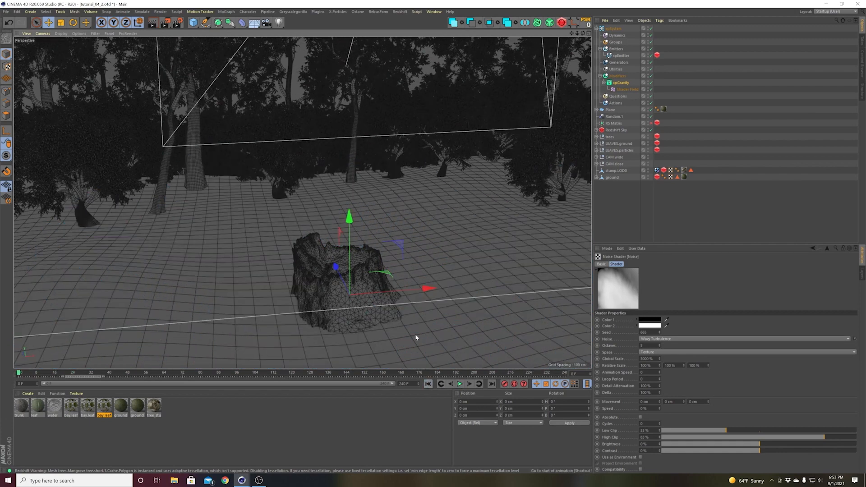
# - Set the noise's low clip to 35 % and its animation speed to 2, and preview the simulation
pyautogui.keyDown('alt'); pyautogui.moveTo(415, 334); pyautogui.dragTo(393, 337, button='middle'); pyautogui.keyUp('alt')
pyautogui.moveTo(726, 432); pyautogui.dragTo(732, 432)
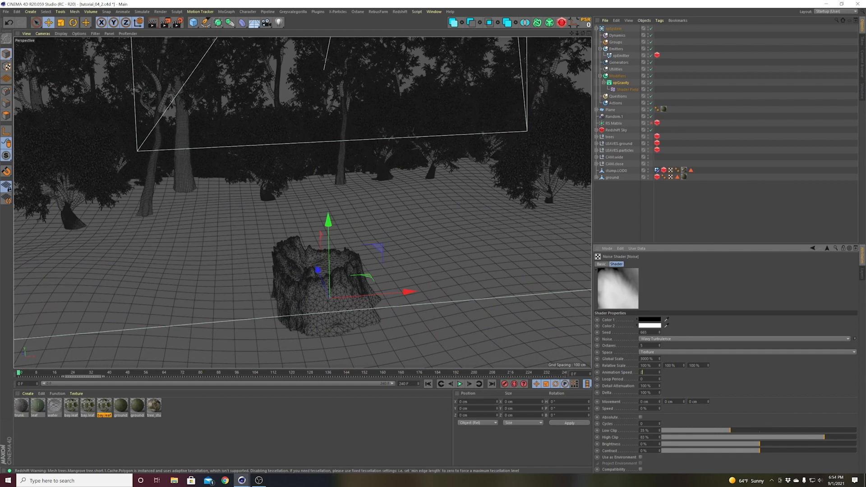
pyautogui.click(459, 385)
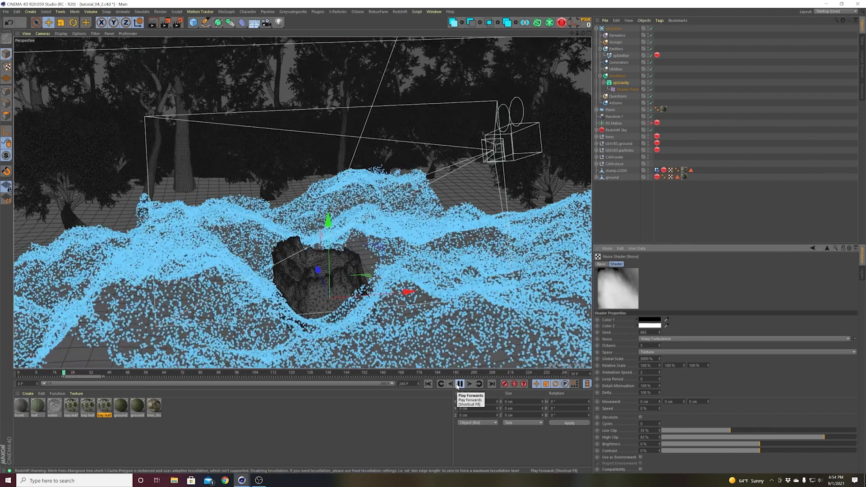
pyautogui.click(460, 385)
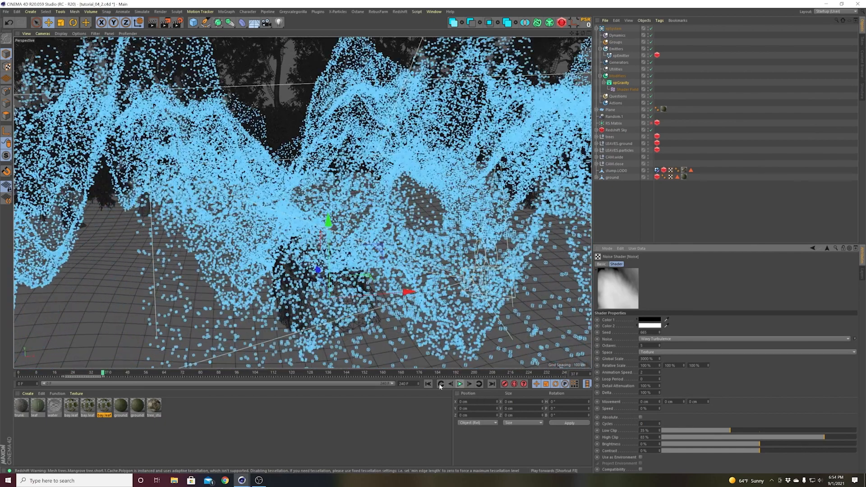
# - Replay the opening frames of the simulation from the start and examine how the particles lift around the stump
pyautogui.click(459, 384)
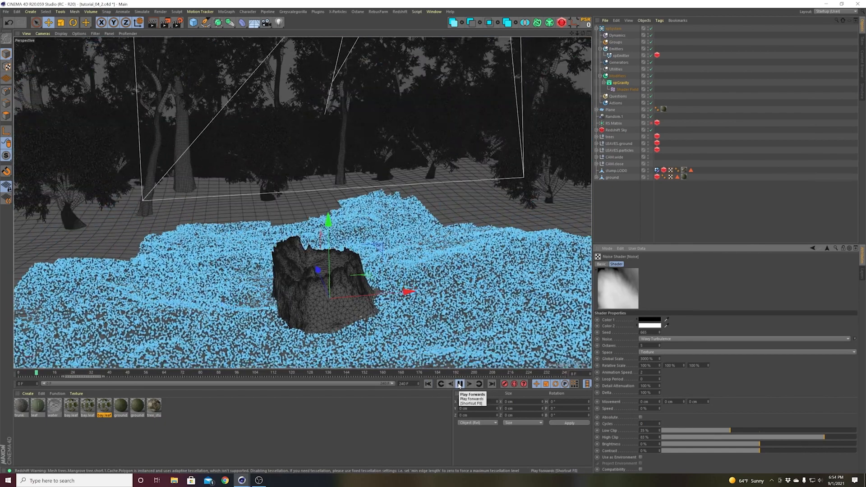
pyautogui.click(459, 384)
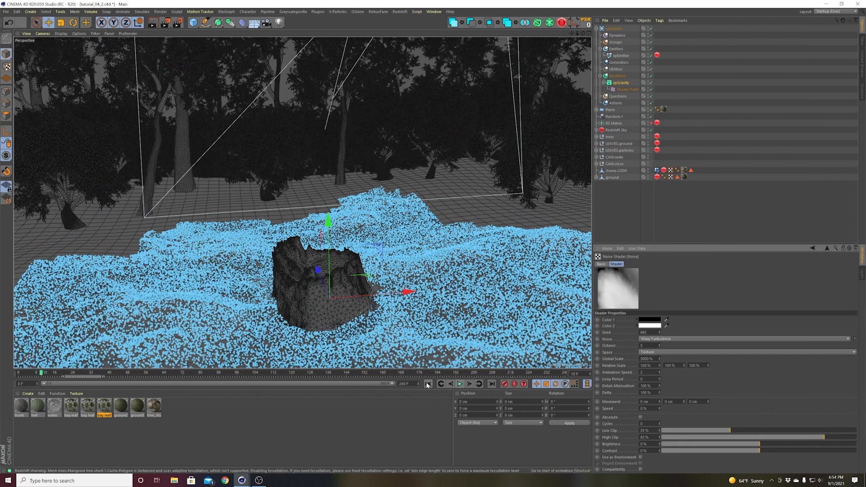
pyautogui.click(596, 28)
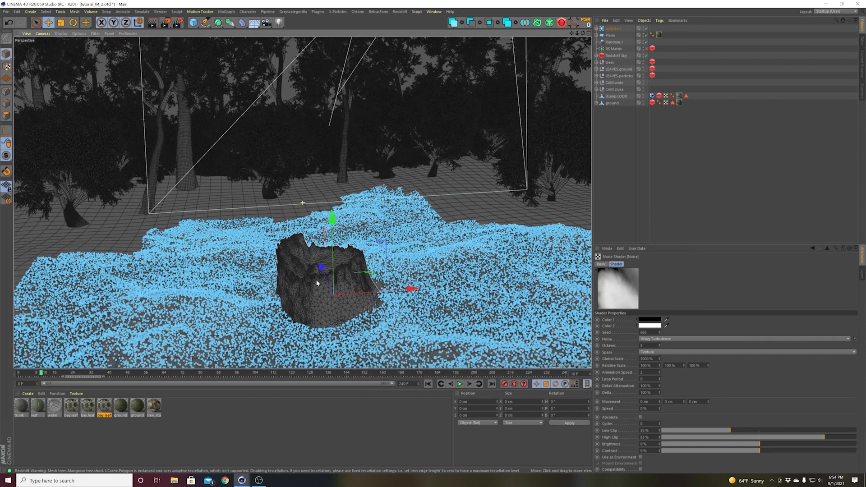
pyautogui.click(428, 384)
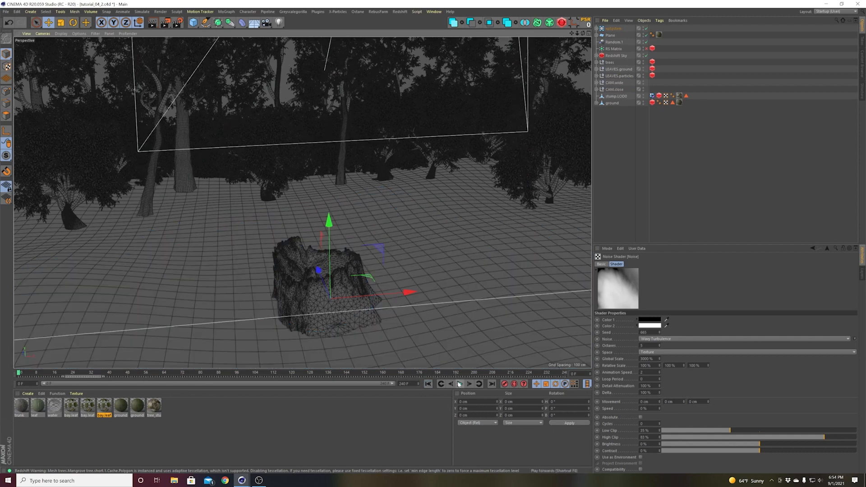
pyautogui.click(460, 384)
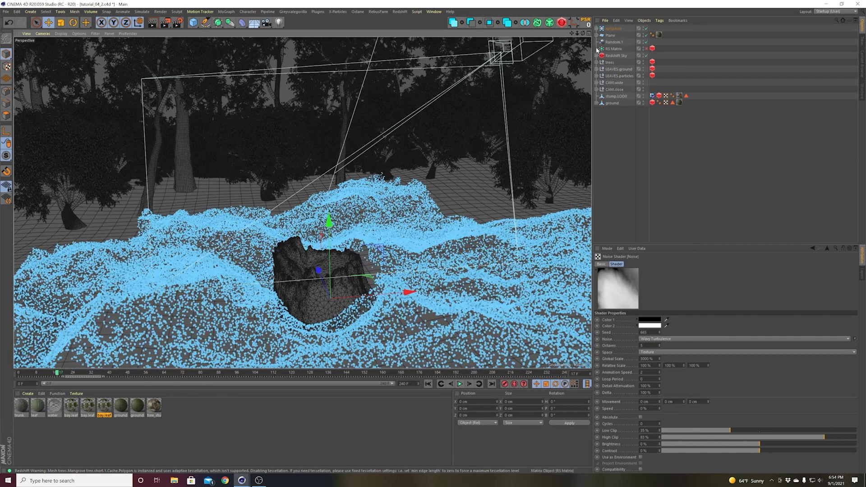
# - Enable Simple Spin on xpEmitter with equal spin amount and variation on all three axes, then preview and rewind the simulation
pyautogui.click(597, 29)
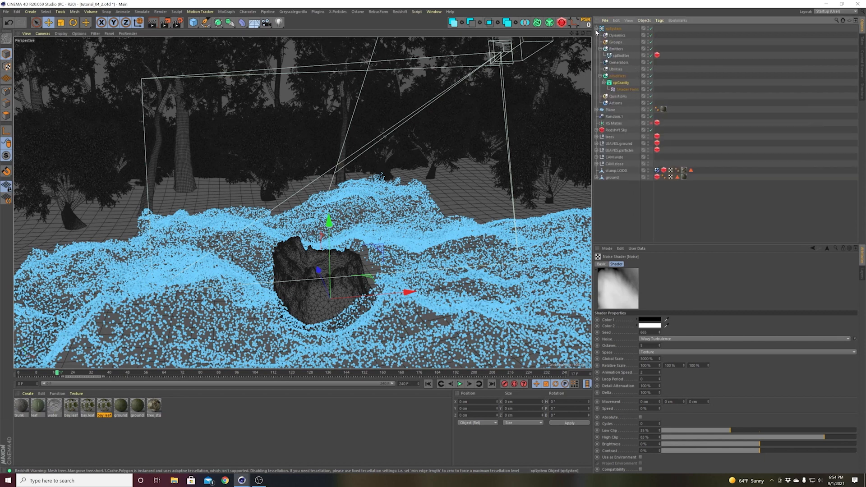
pyautogui.click(622, 56)
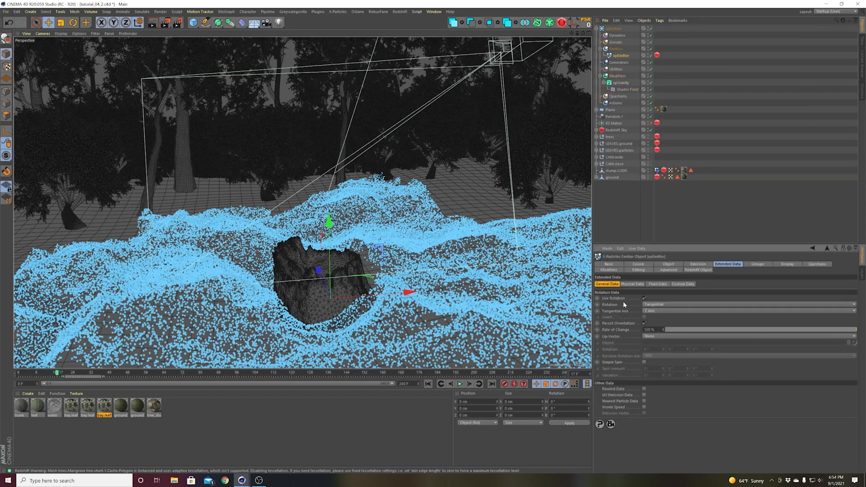
pyautogui.click(644, 362)
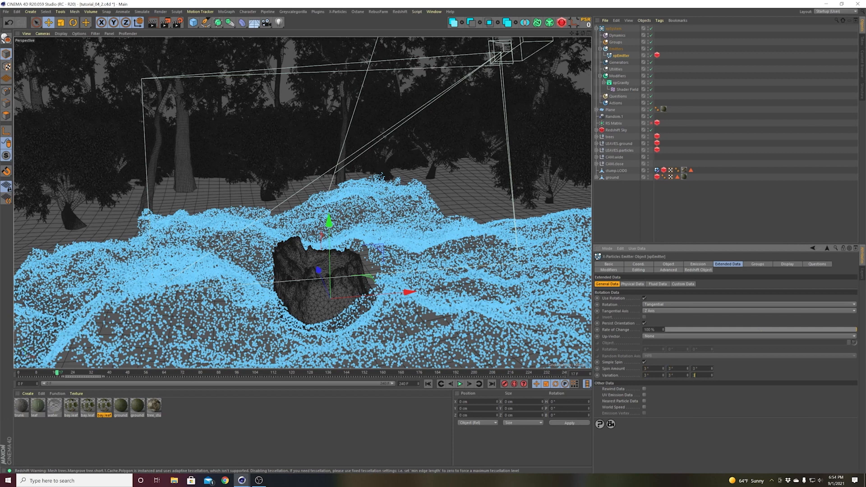
pyautogui.click(443, 385)
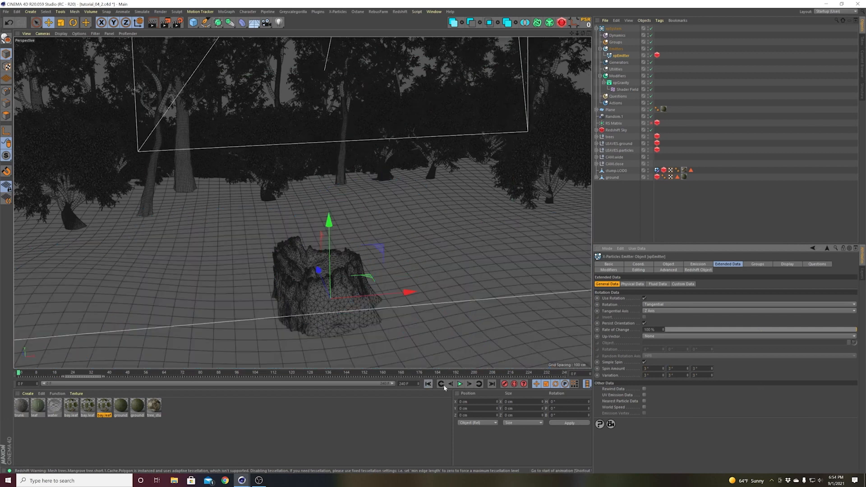
pyautogui.click(460, 384)
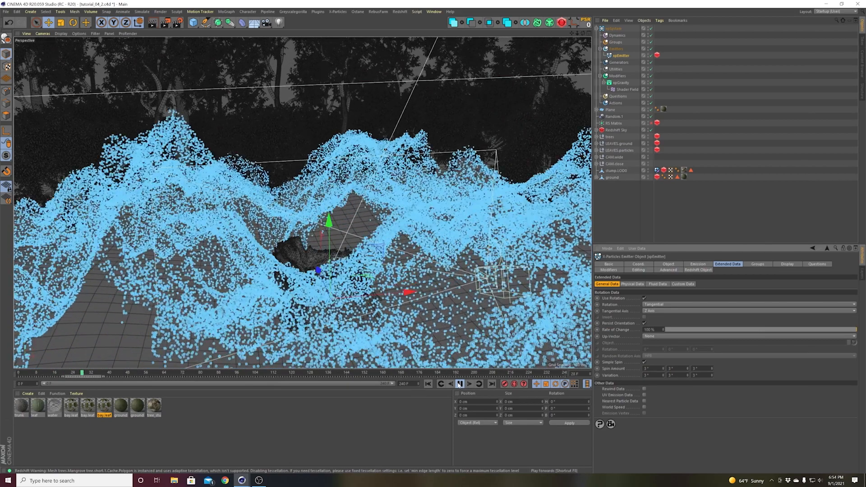
pyautogui.click(460, 384)
pyautogui.click(432, 385)
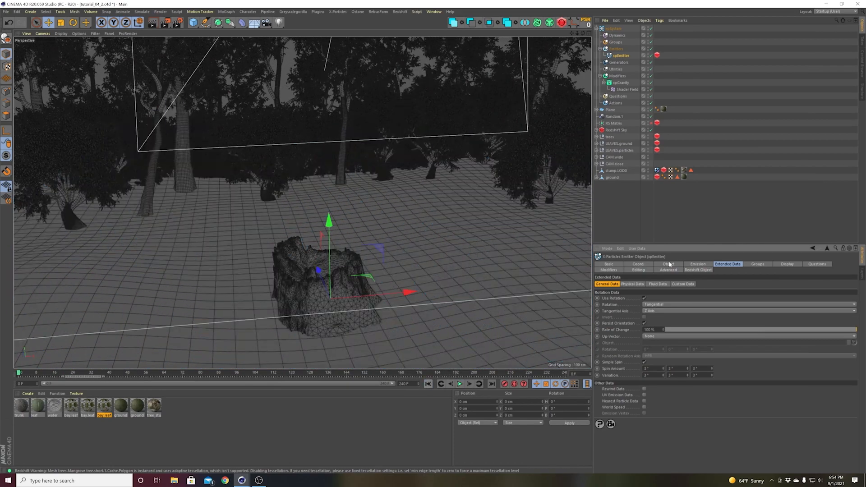
# - Change the emitter's particle editor display to Arrow and play the simulation to check the particle orientation
pyautogui.click(787, 264)
pyautogui.click(670, 358)
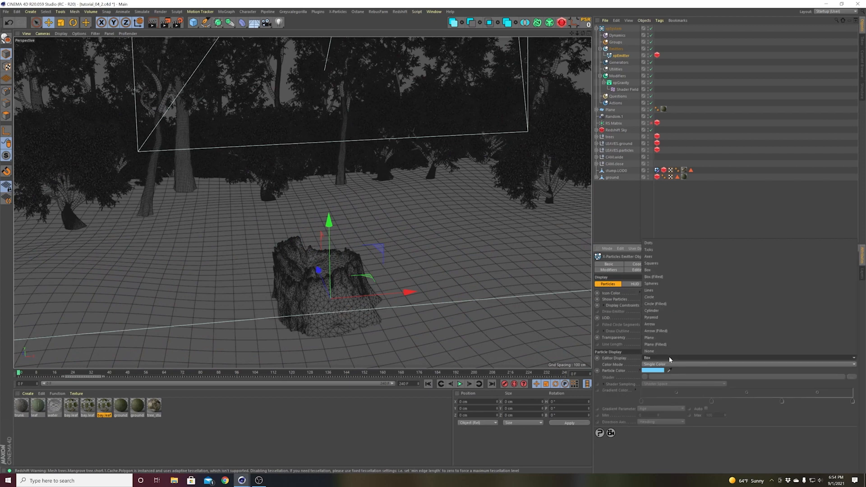
pyautogui.click(652, 324)
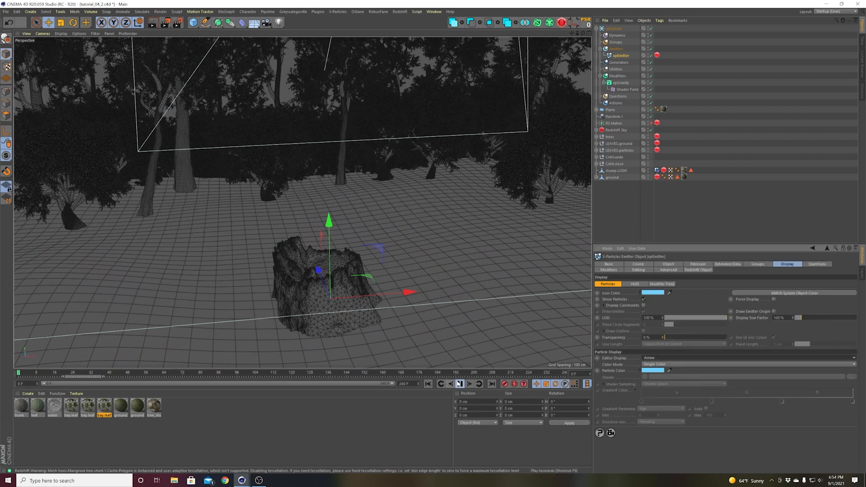
pyautogui.click(460, 384)
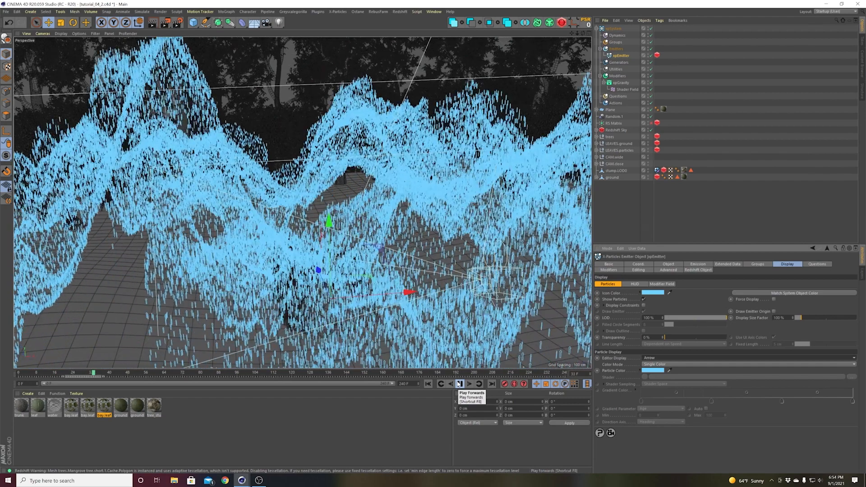
pyautogui.click(459, 384)
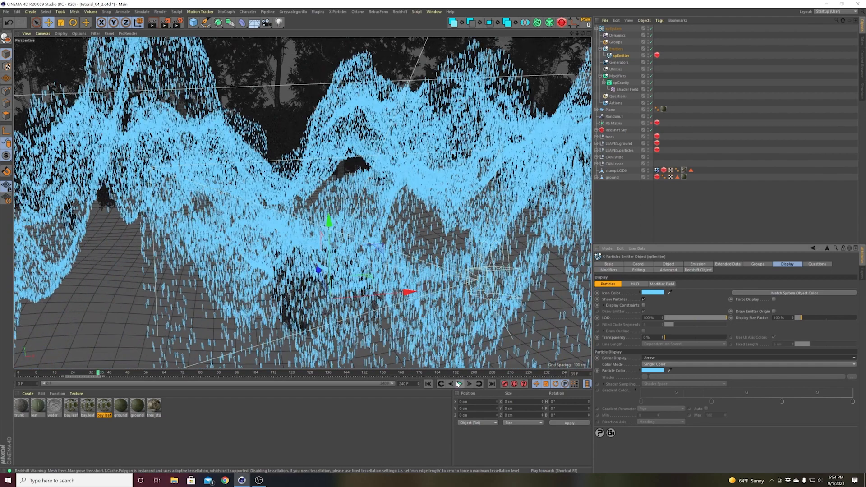
# - Try setting the emitter's particle rotation mode to None and replay the simulation from the first frame
pyautogui.click(724, 265)
pyautogui.click(660, 306)
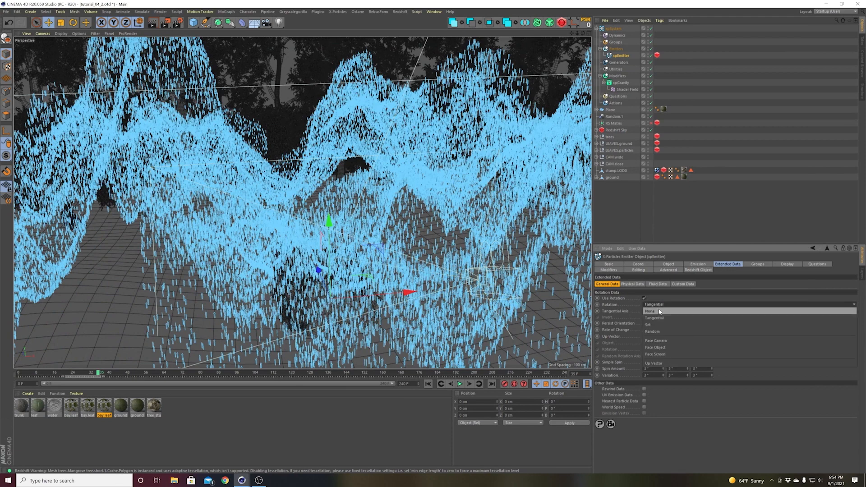
pyautogui.click(659, 312)
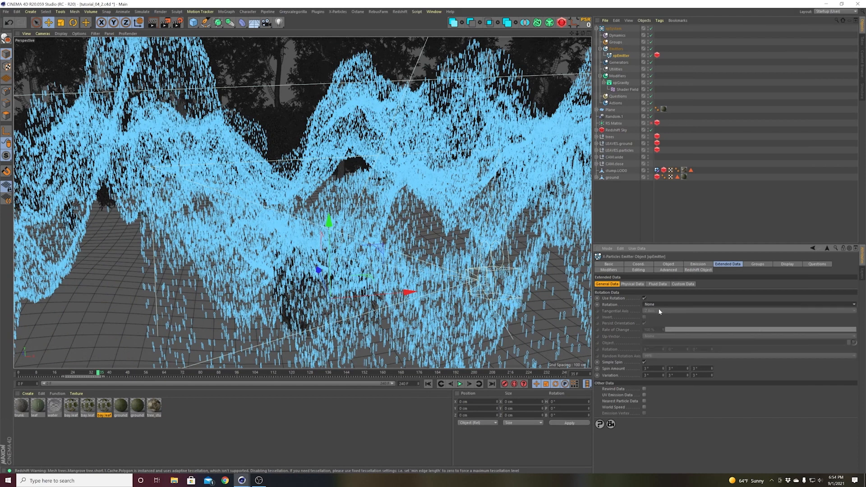
pyautogui.click(429, 384)
pyautogui.click(459, 384)
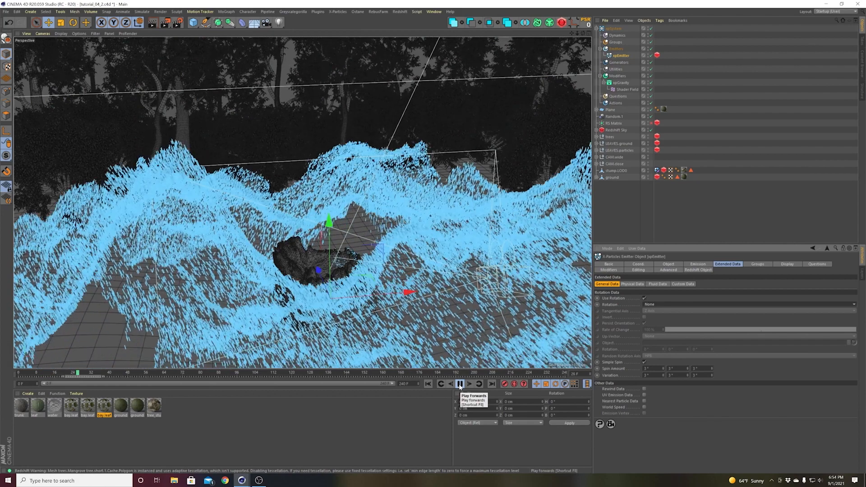
pyautogui.click(460, 384)
# - Set the emitter's spin amount and variation to 10° on all three axes, then preview and rewind the simulation
pyautogui.doubleClick(647, 369)
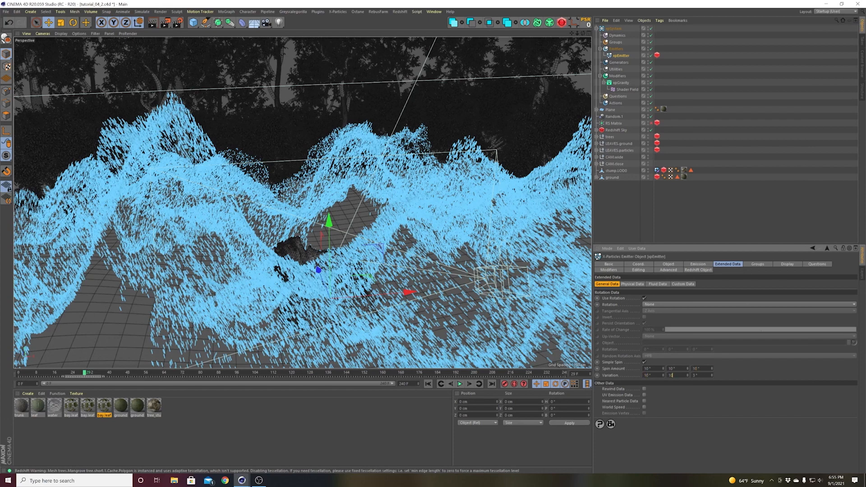
pyautogui.click(429, 384)
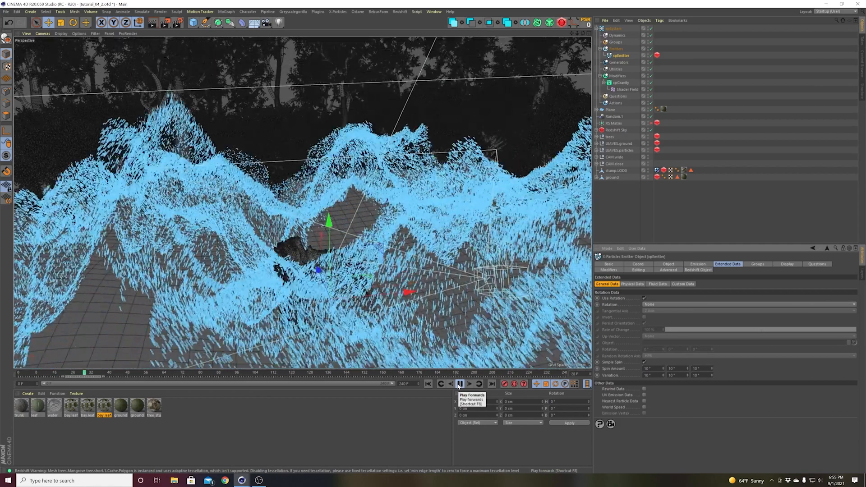
pyautogui.click(460, 384)
pyautogui.click(430, 384)
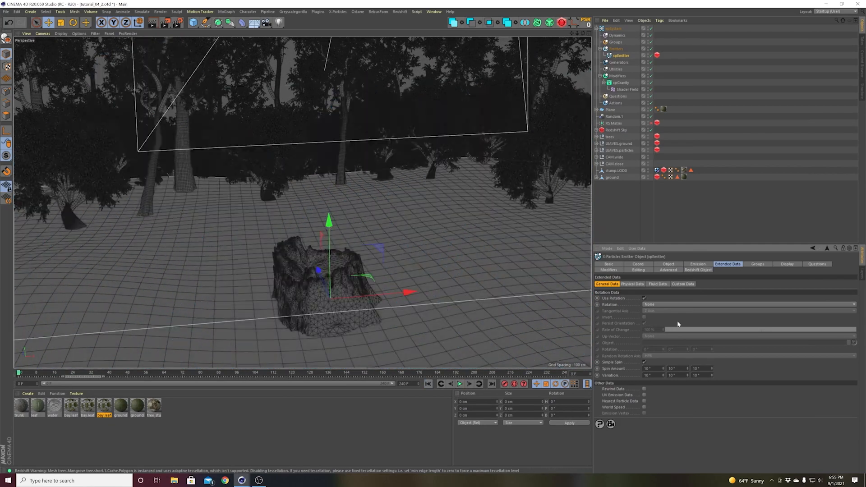
# - Set the emitter's particle rotation mode to Random and replay the simulation from the start to check the spinning arrows
pyautogui.click(660, 305)
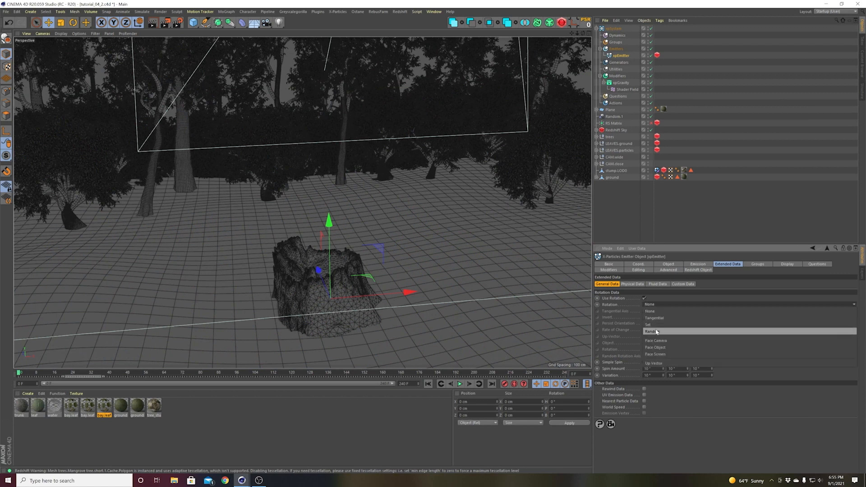
pyautogui.click(656, 325)
pyautogui.click(654, 305)
pyautogui.click(648, 331)
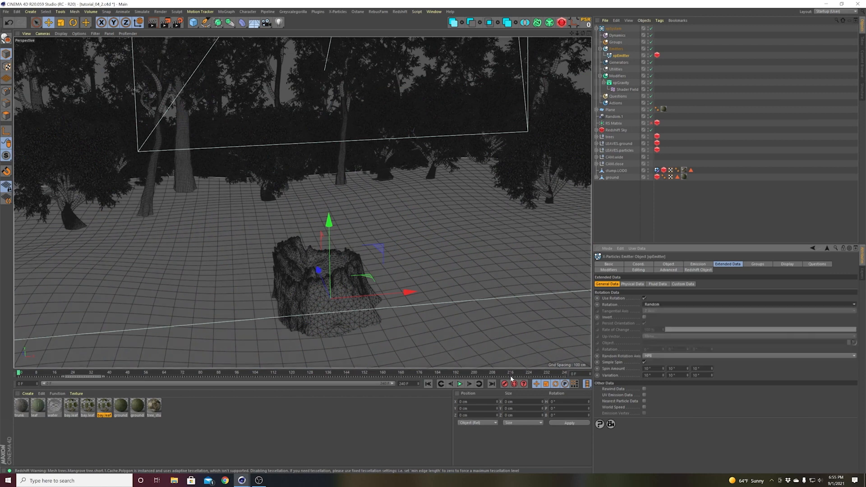
pyautogui.click(460, 384)
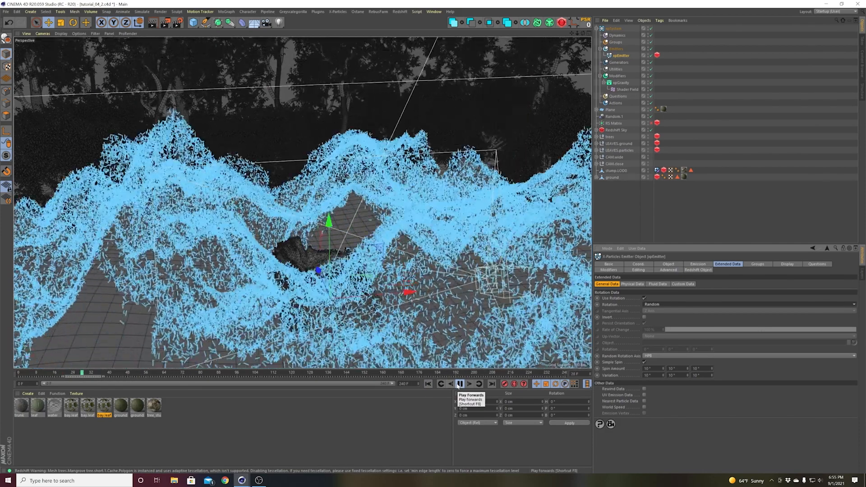
pyautogui.click(460, 384)
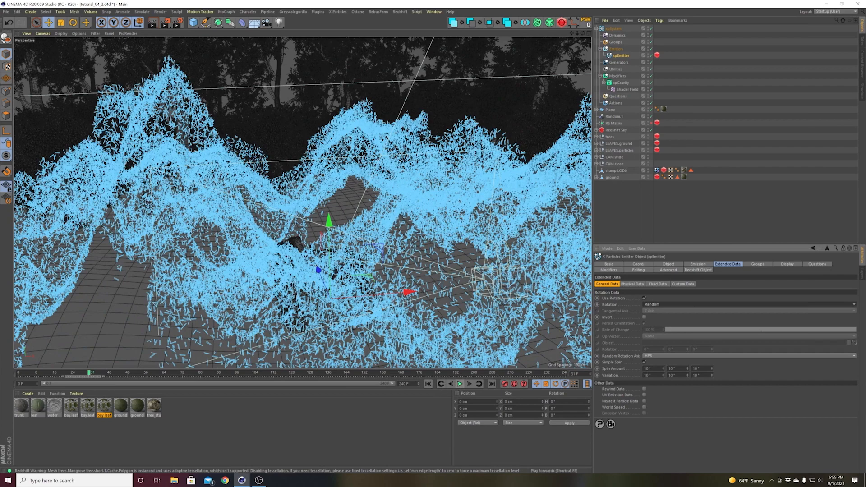
pyautogui.click(428, 384)
pyautogui.click(460, 384)
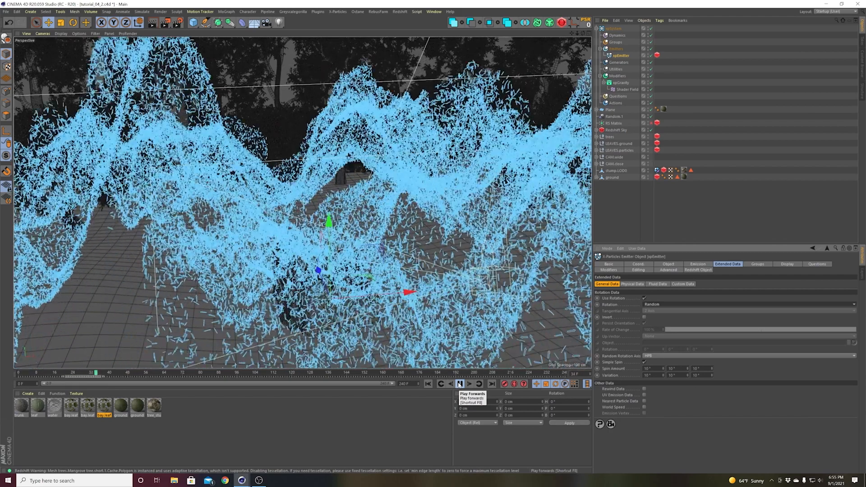
# - Add an xpTurbulence motion modifier to the particle system, then play the simulation and rewind to the first frame
pyautogui.click(434, 385)
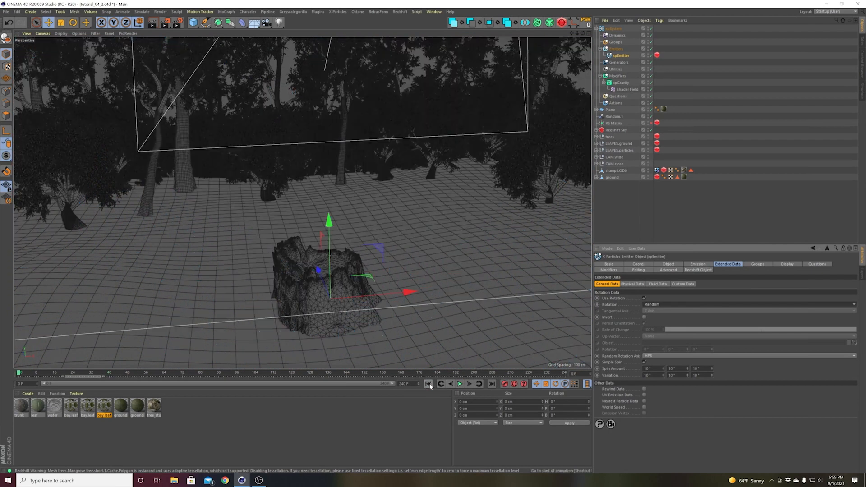
pyautogui.click(617, 76)
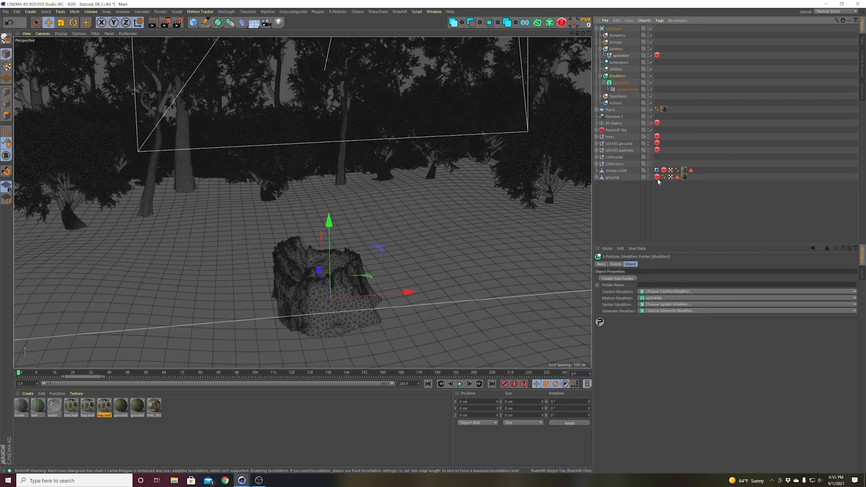
pyautogui.click(654, 299)
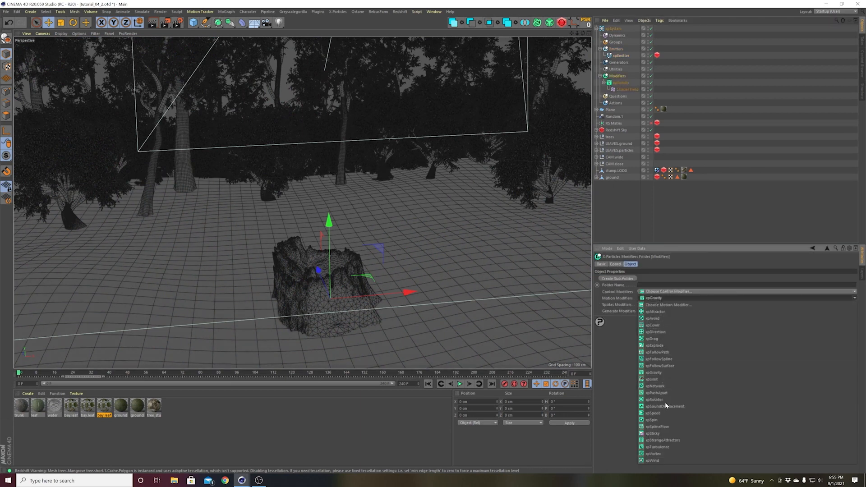
pyautogui.click(662, 447)
pyautogui.click(671, 264)
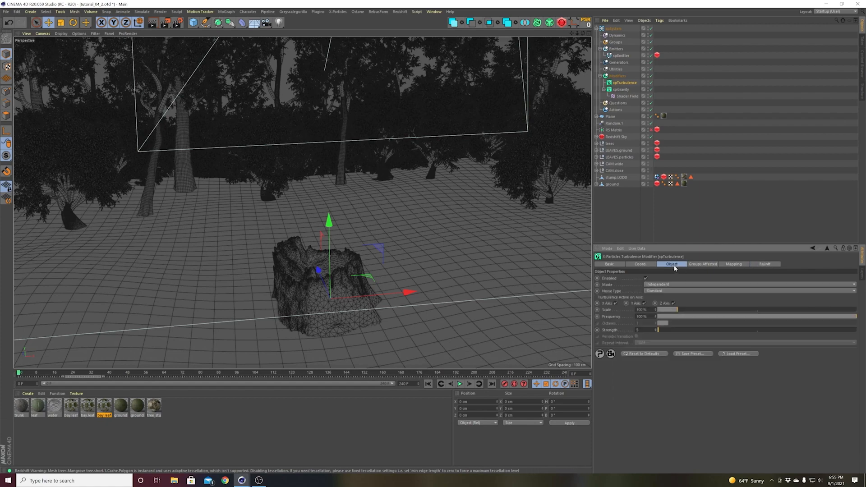
pyautogui.click(459, 384)
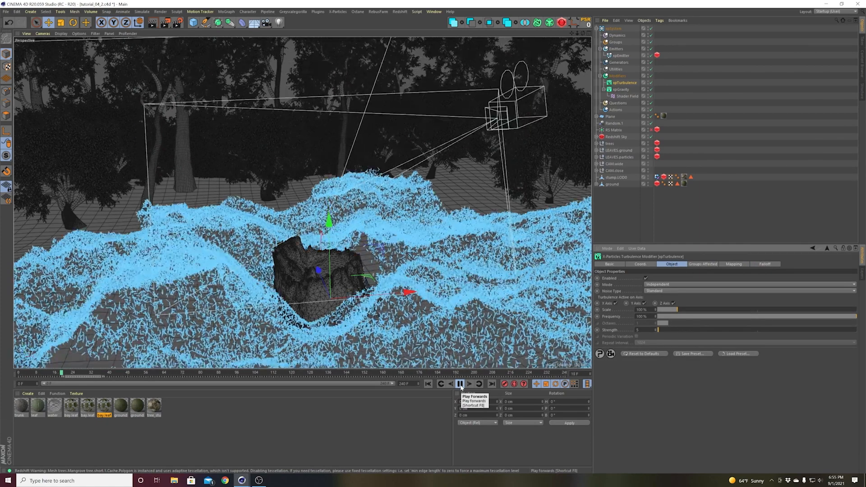
pyautogui.click(460, 384)
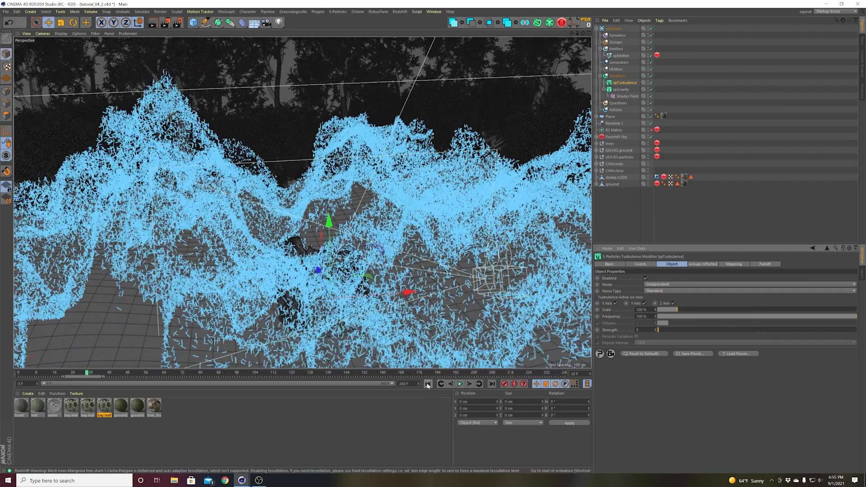
pyautogui.click(427, 384)
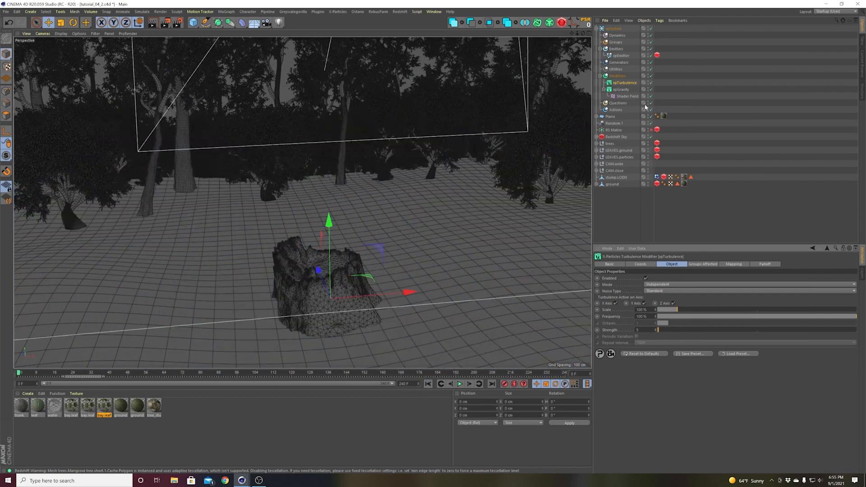
# - Set the xpGravity modifier's gravity strength to -400 cm and play the simulation to preview the rise
pyautogui.click(621, 90)
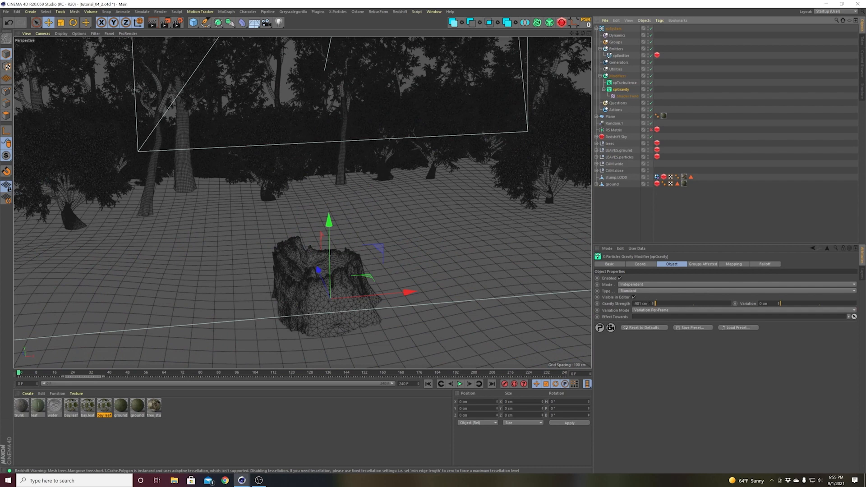
pyautogui.click(639, 304)
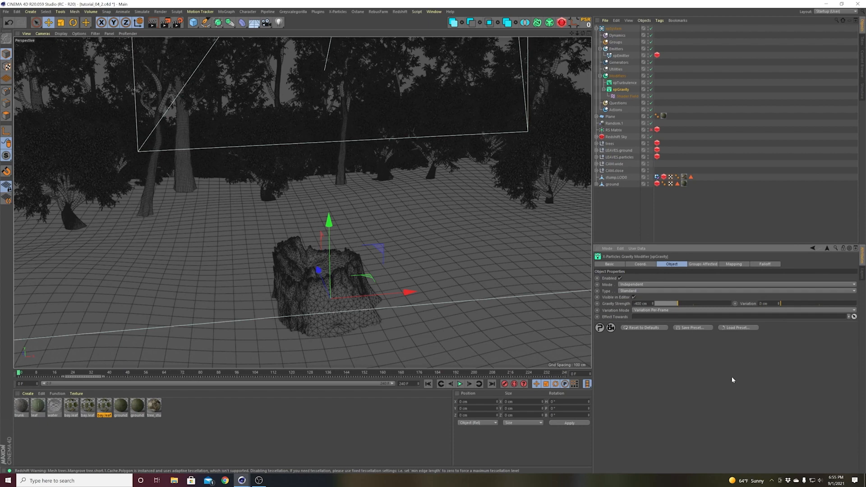
pyautogui.click(460, 384)
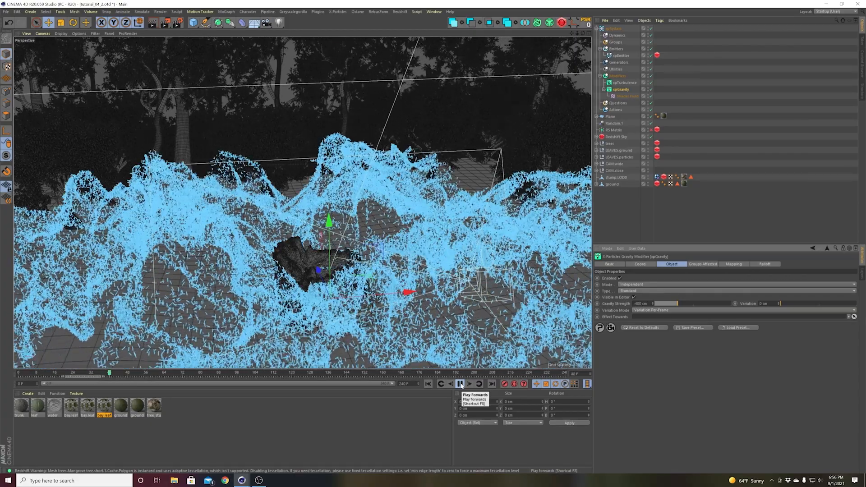
pyautogui.click(460, 384)
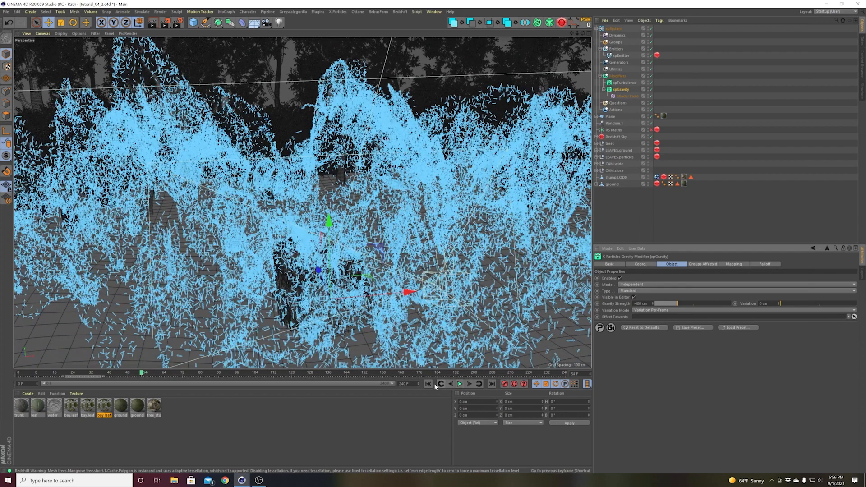
# - Replay the opening frames of the simulation twice to check the initial lift, ending at the first frame
pyautogui.click(460, 384)
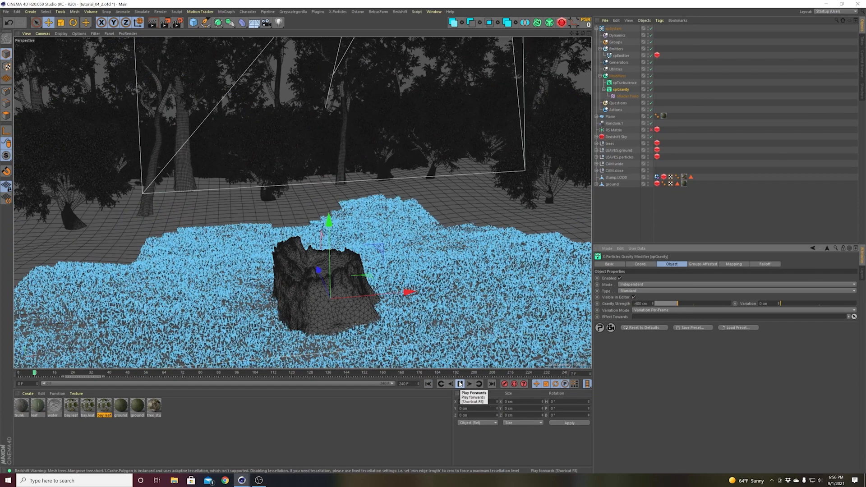
pyautogui.click(460, 384)
pyautogui.click(428, 384)
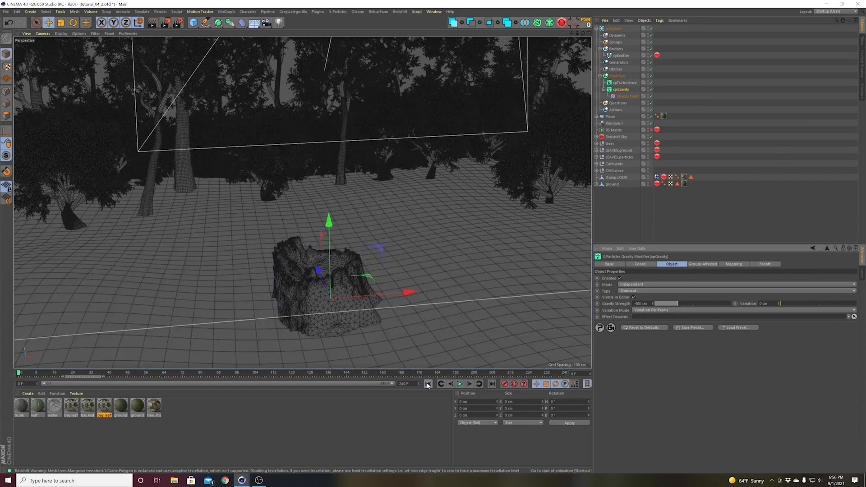
pyautogui.click(460, 384)
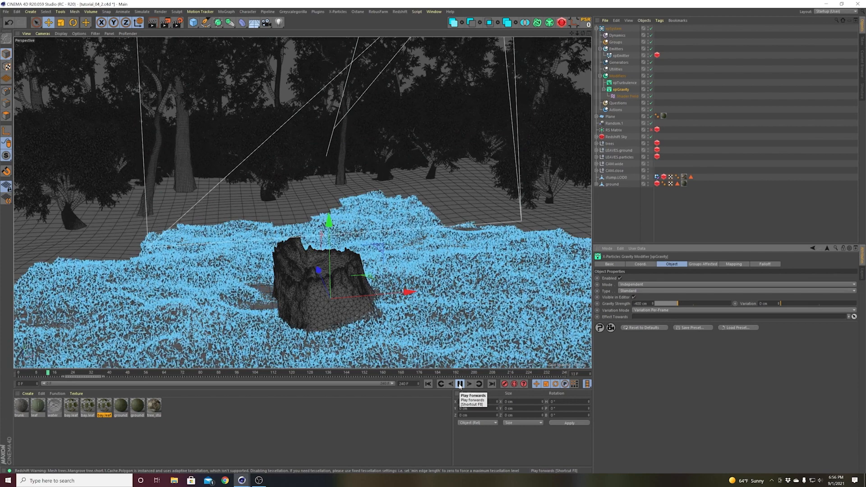
pyautogui.click(460, 384)
pyautogui.click(428, 384)
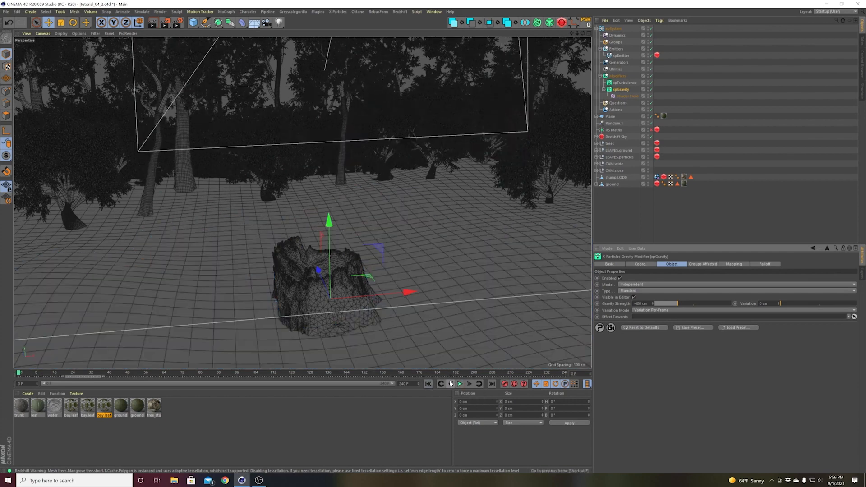
# - Look through the CAM.wide camera, then switch the viewport to the camera under CAM.close
pyautogui.click(597, 32)
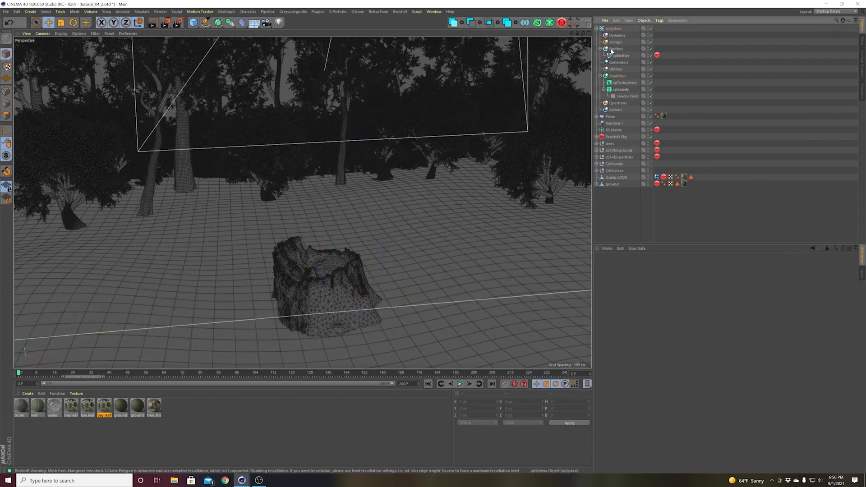
pyautogui.click(597, 164)
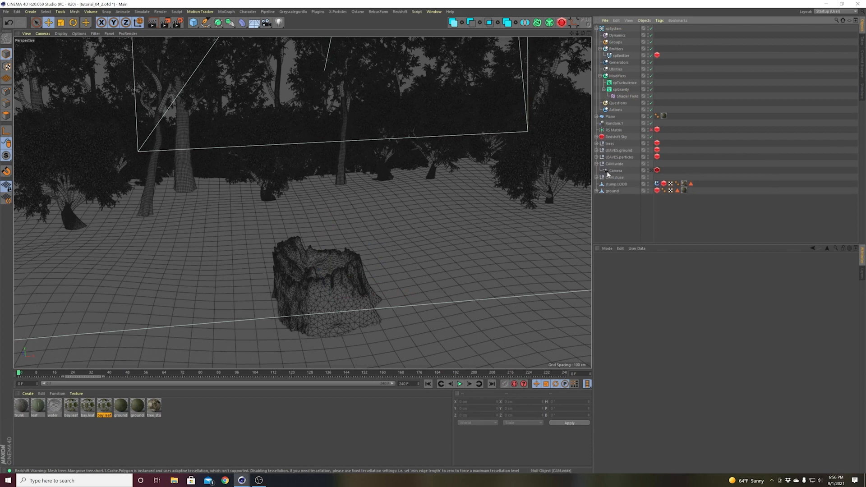
pyautogui.click(651, 171)
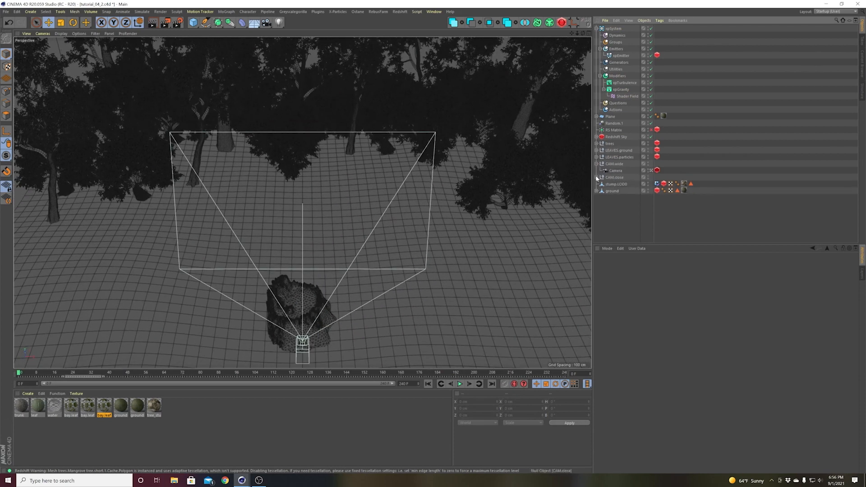
pyautogui.click(597, 164)
pyautogui.click(597, 171)
pyautogui.click(651, 177)
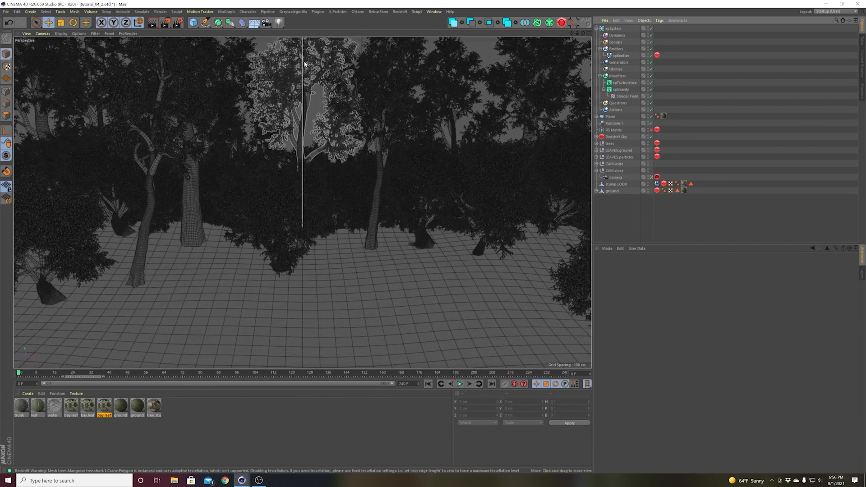
# - Play the simulation to frame 24 and disable both the xpGravity and xpTurbulence modifiers there
pyautogui.click(461, 385)
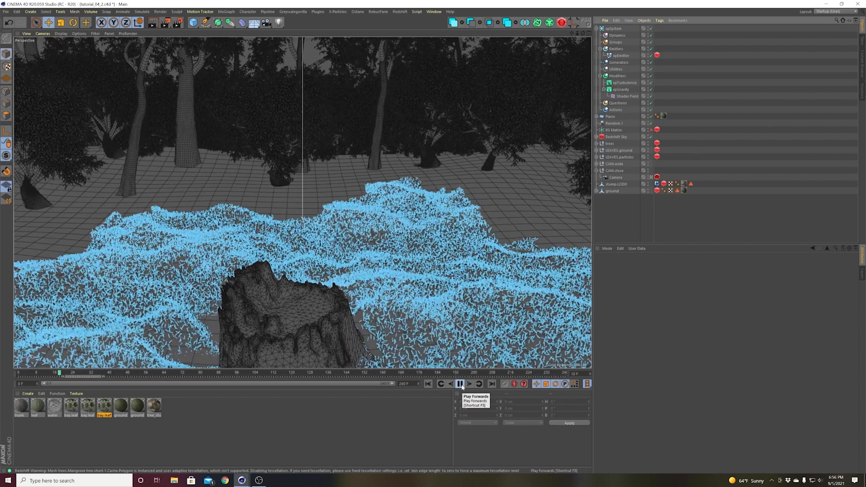
pyautogui.click(460, 384)
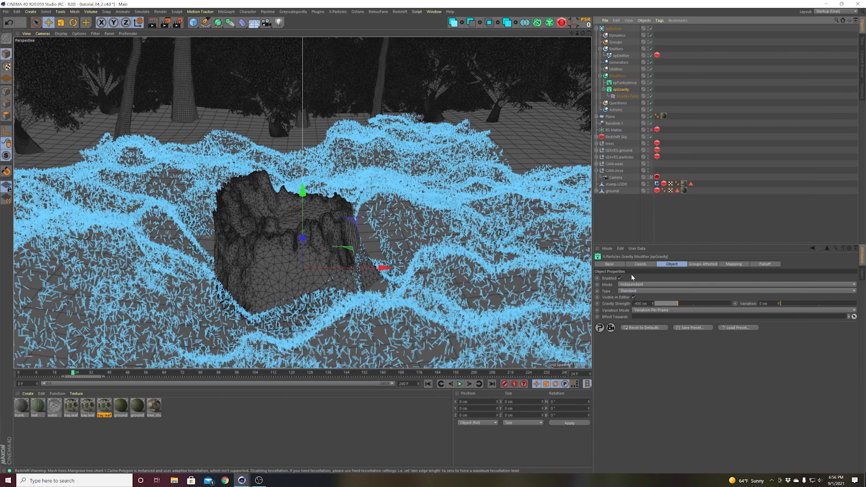
pyautogui.click(620, 278)
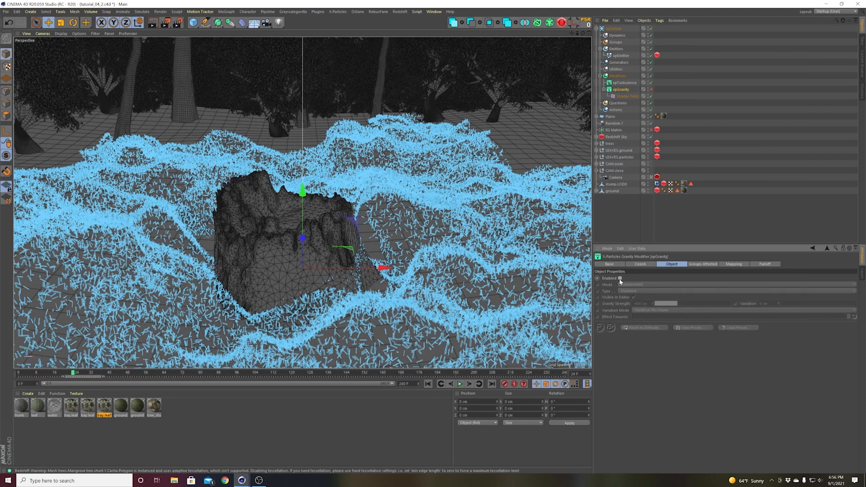
pyautogui.click(625, 82)
pyautogui.click(646, 278)
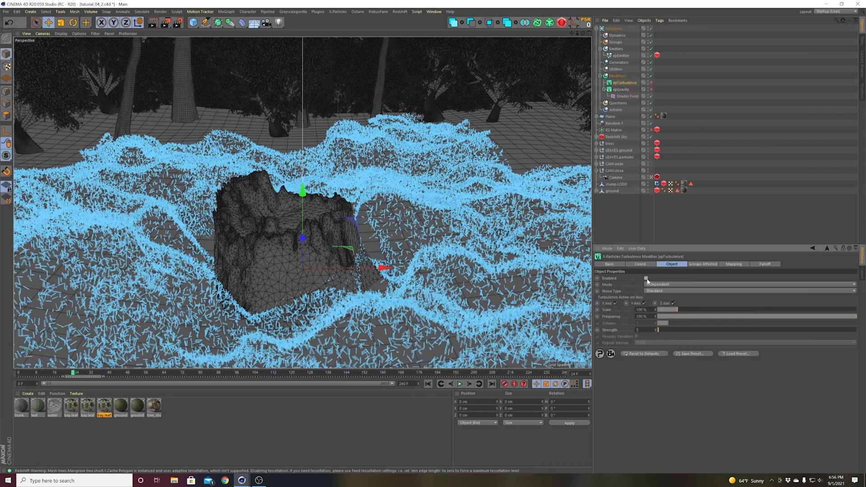
# - Keyframe the Enabled setting of both the turbulence and gravity modifiers as off at frame 23 and on at frame 24
pyautogui.click(451, 384)
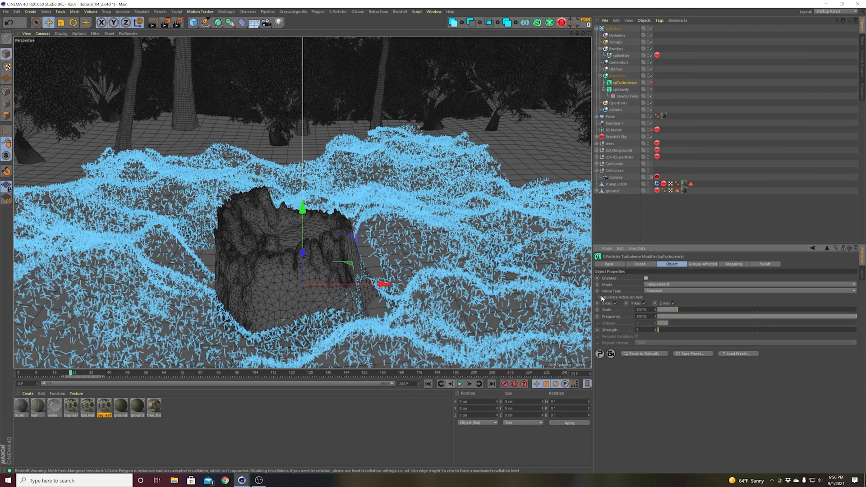
pyautogui.click(620, 90)
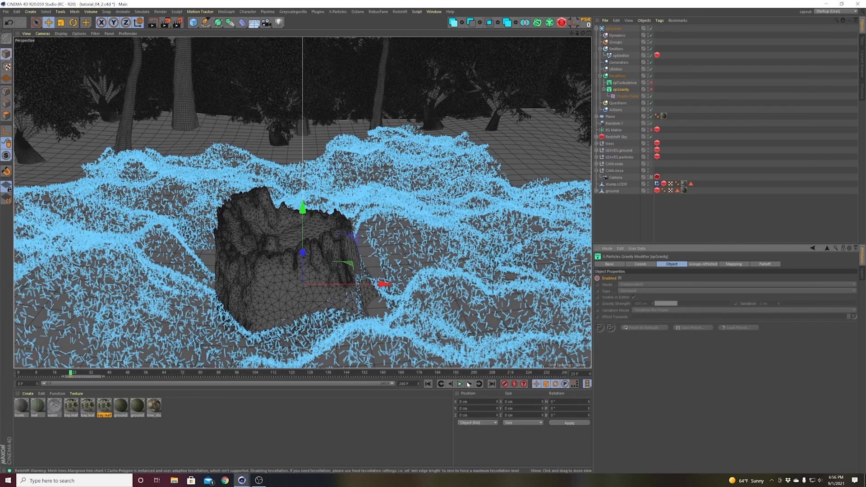
pyautogui.press('g')
pyautogui.click(620, 278)
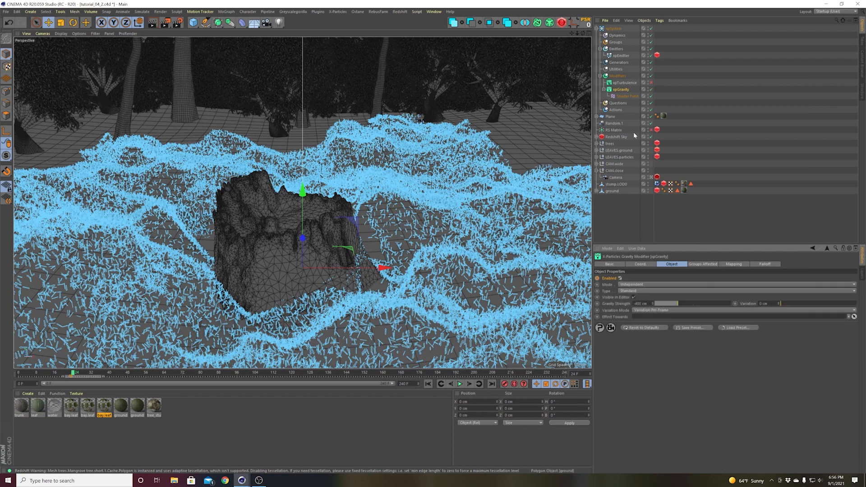
pyautogui.keyDown('ctrl'); pyautogui.click(598, 279); pyautogui.keyUp('ctrl')
pyautogui.click(634, 82)
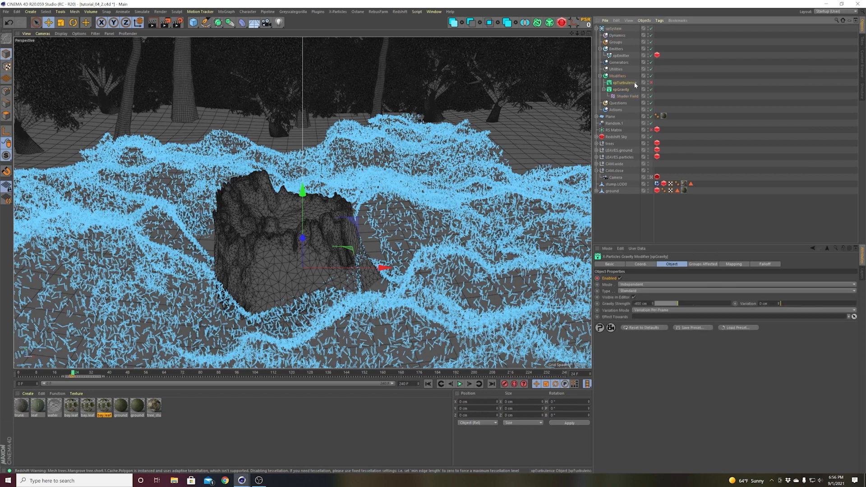
pyautogui.click(645, 278)
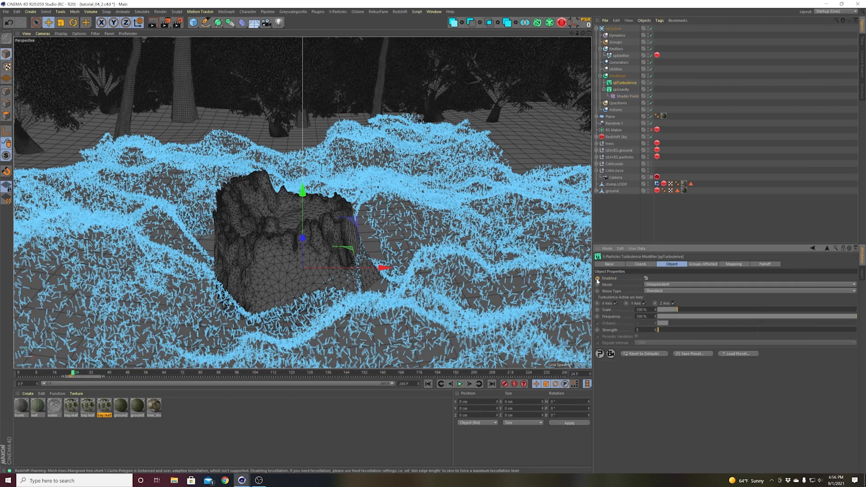
# - Play the simulation to check the keyframed modifiers around the stump, then return to the first frame
pyautogui.click(460, 384)
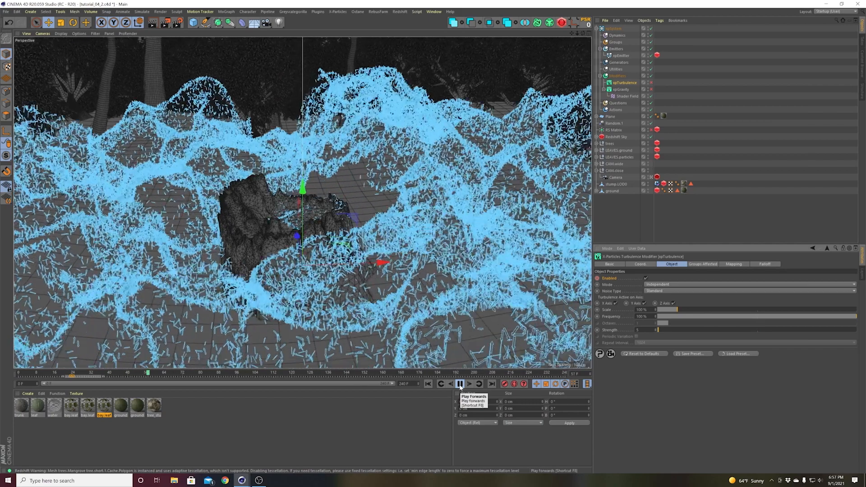
pyautogui.click(460, 384)
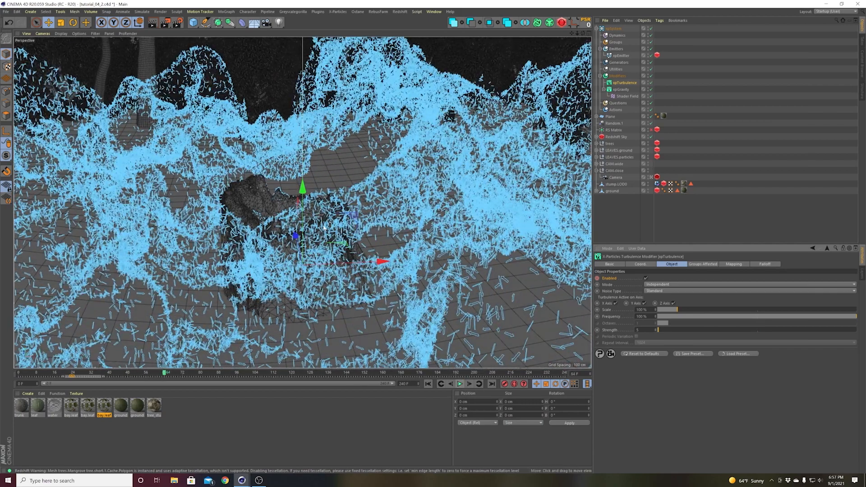
pyautogui.click(430, 384)
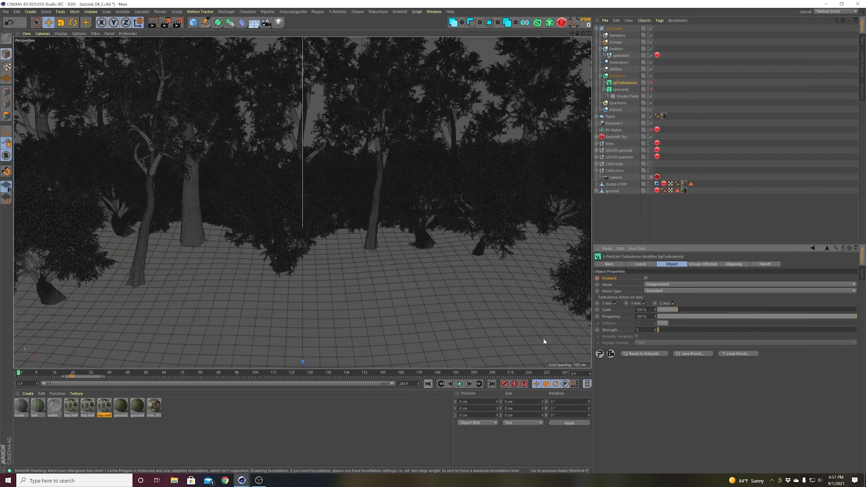
# - Delete the X-Particles Collider tag from the stump.LOD0 object
pyautogui.click(690, 220)
pyautogui.click(619, 184)
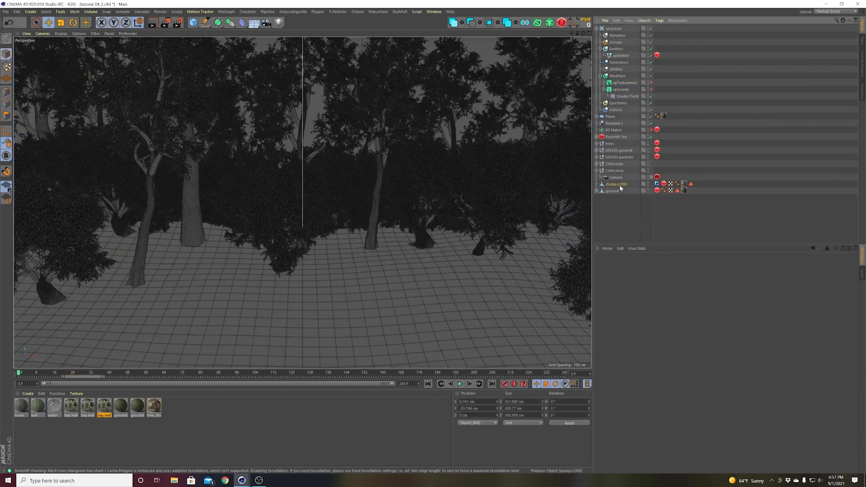
pyautogui.click(658, 183)
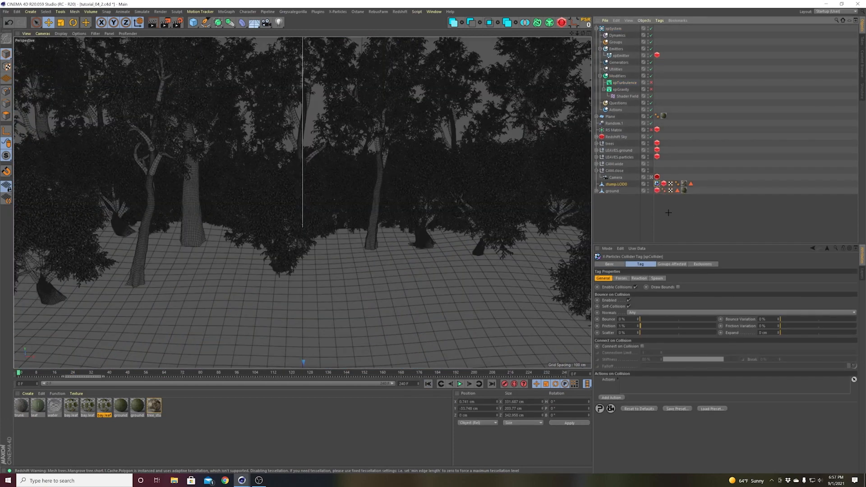
pyautogui.click(657, 184)
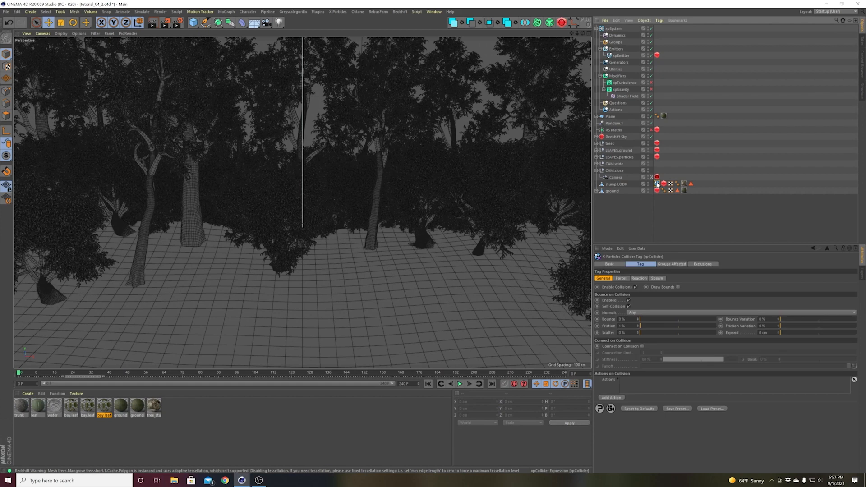
pyautogui.press('Delete')
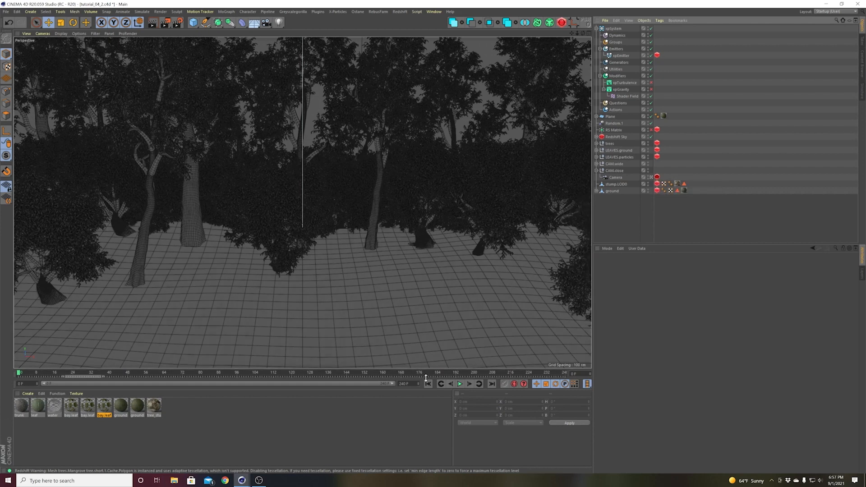
# - Play the simulation to check how particles move around the stump without its collider, returning to the first frame
pyautogui.click(460, 384)
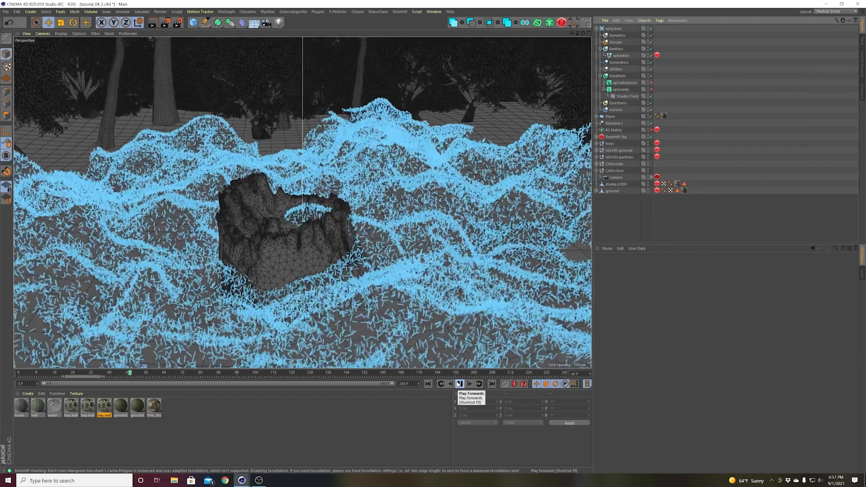
pyautogui.click(459, 384)
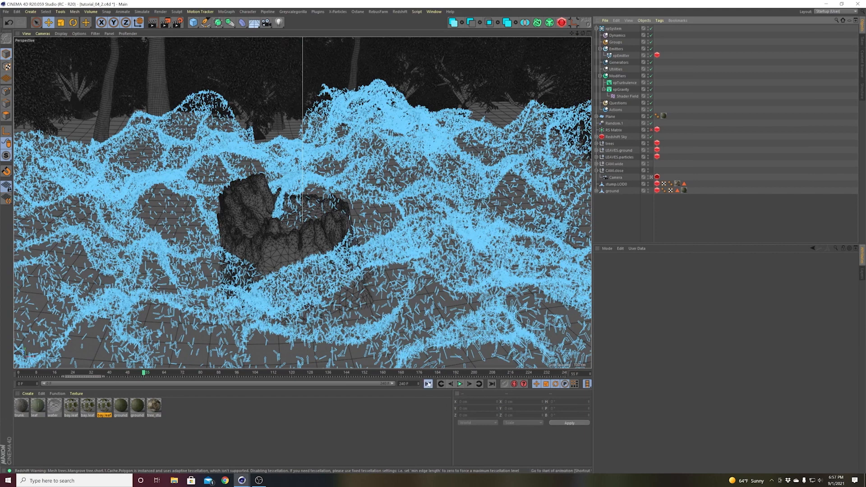
pyautogui.click(428, 384)
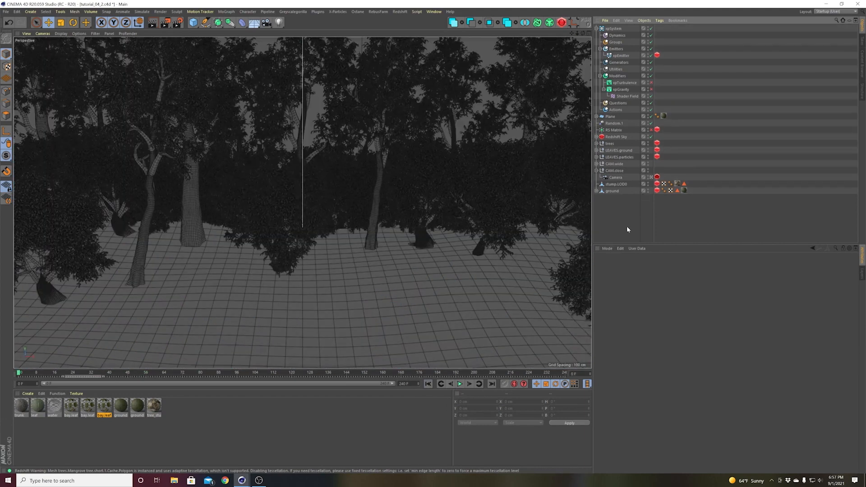
# - Add an xpCollider tag to the stump.LOD0 object and set its Bounce to 1%
pyautogui.rightClick(612, 185)
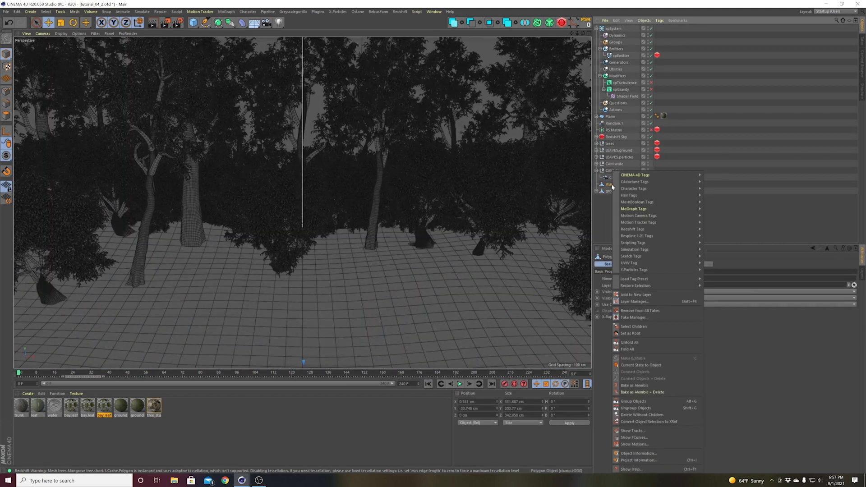
pyautogui.moveTo(654, 271)
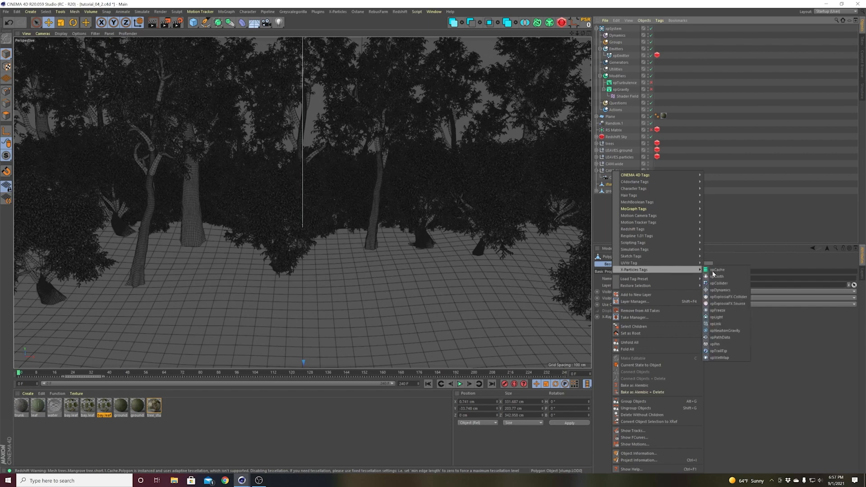
pyautogui.click(717, 283)
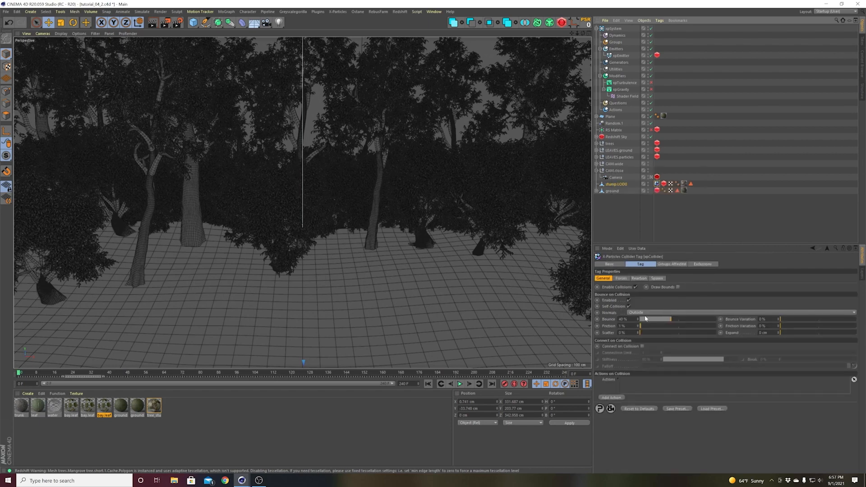
pyautogui.doubleClick(624, 319)
pyautogui.write('1')
pyautogui.press('Return')
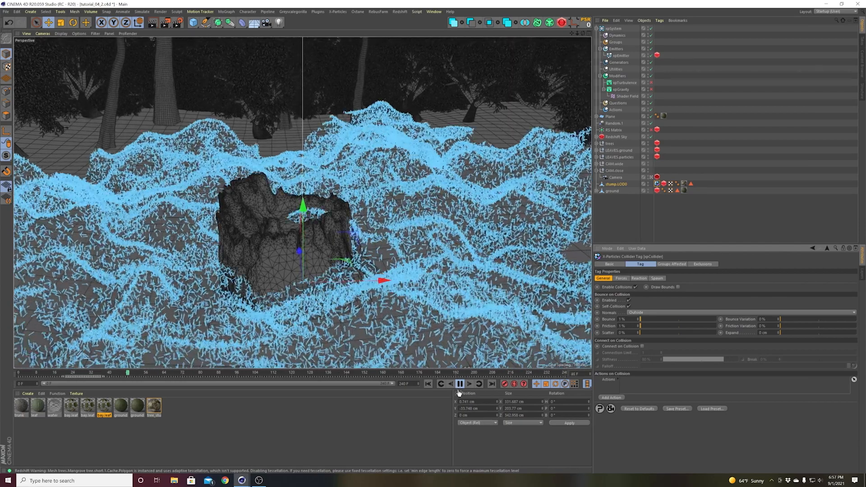
# - Stop playback of the simulation and set the stump collider's Normals option to Any
pyautogui.click(460, 385)
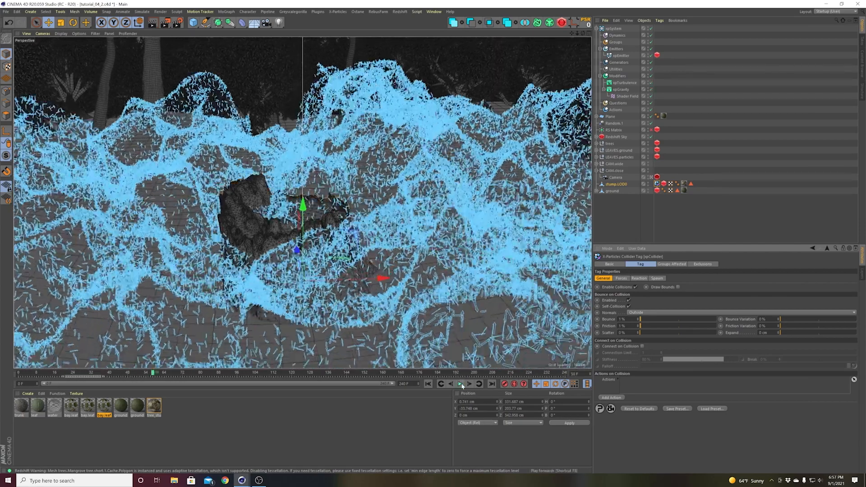
pyautogui.click(647, 313)
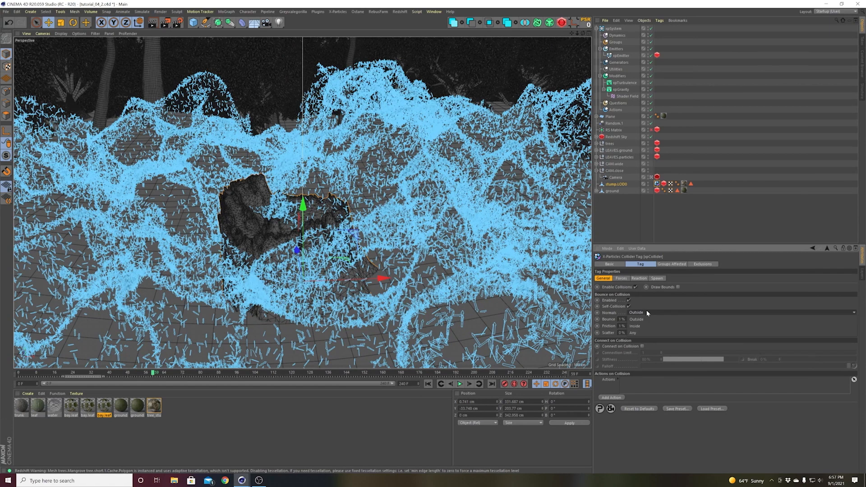
pyautogui.click(644, 330)
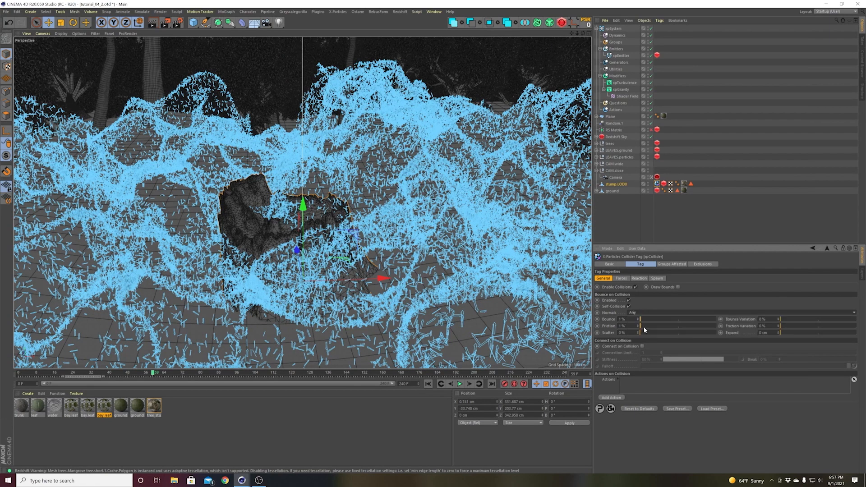
# - Replay the simulation several times from the start to check collisions around the stump, stopping at frame 57
pyautogui.click(427, 385)
pyautogui.click(460, 384)
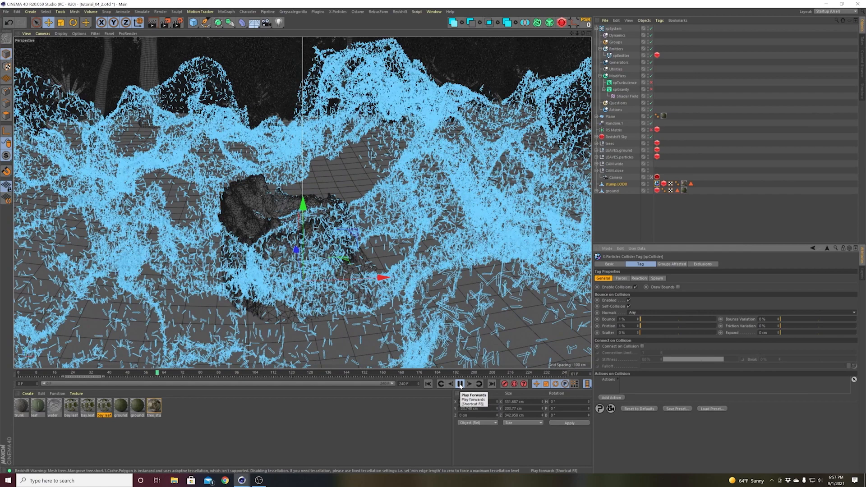
pyautogui.click(460, 384)
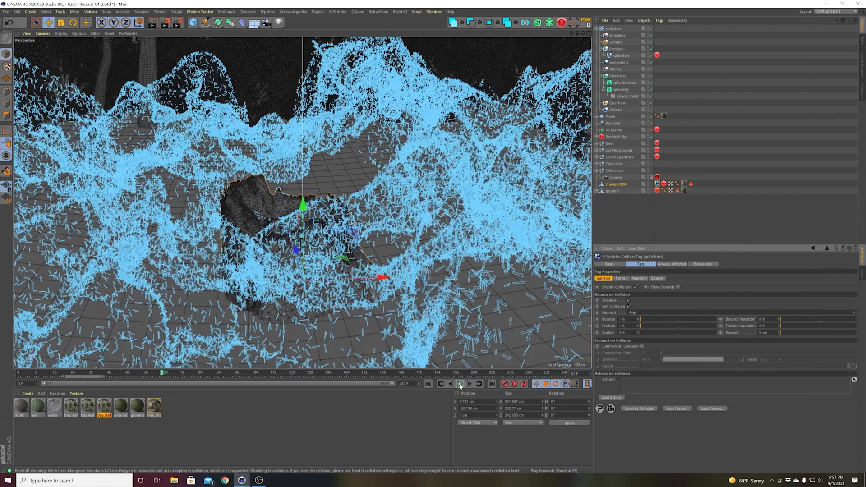
pyautogui.click(437, 386)
pyautogui.click(460, 384)
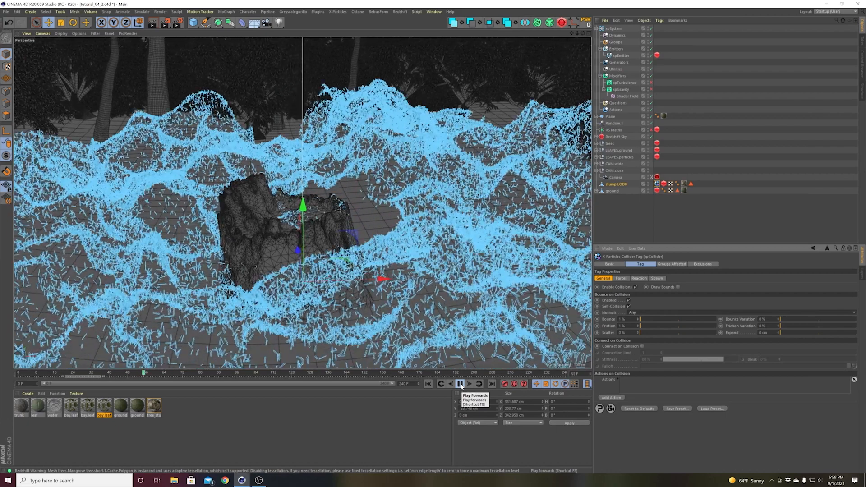
pyautogui.click(461, 384)
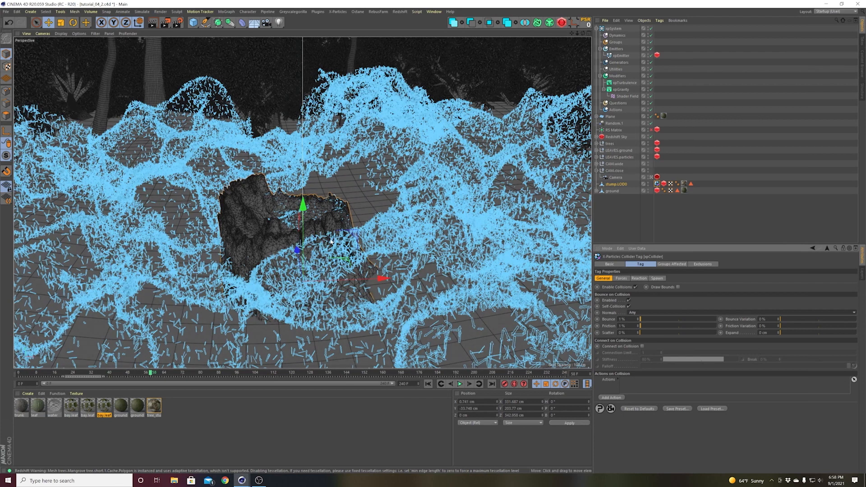
pyautogui.click(428, 384)
pyautogui.click(460, 385)
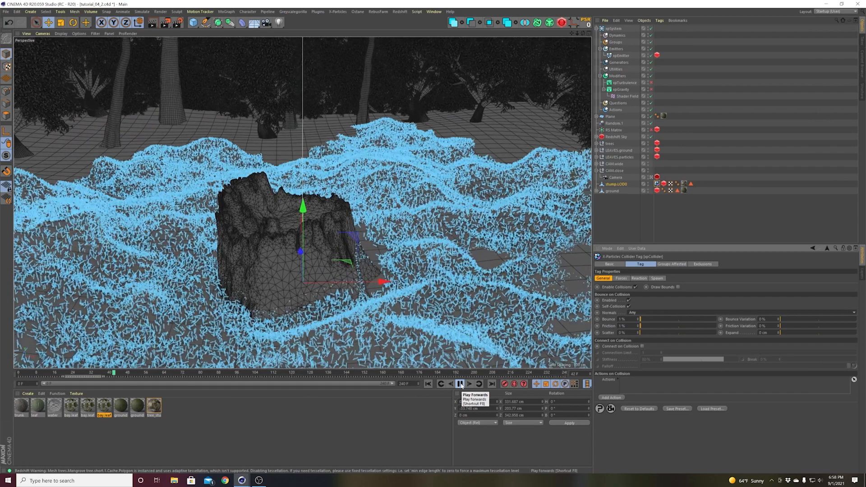
pyautogui.click(461, 384)
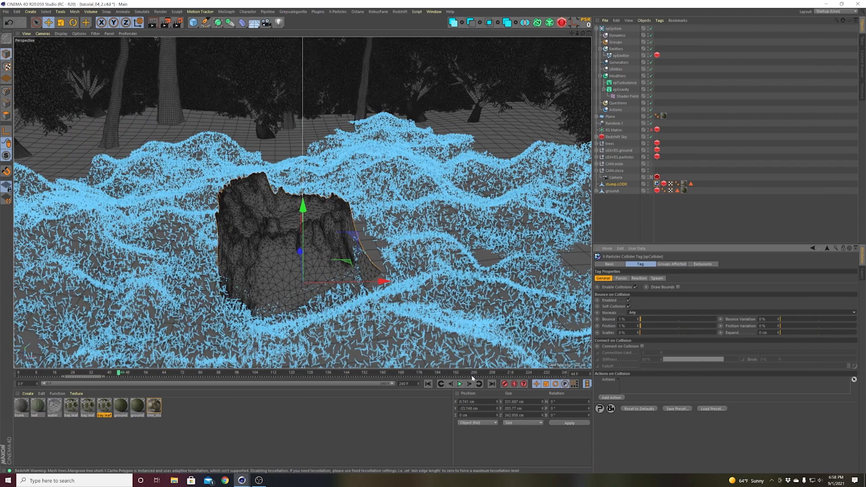
pyautogui.click(460, 385)
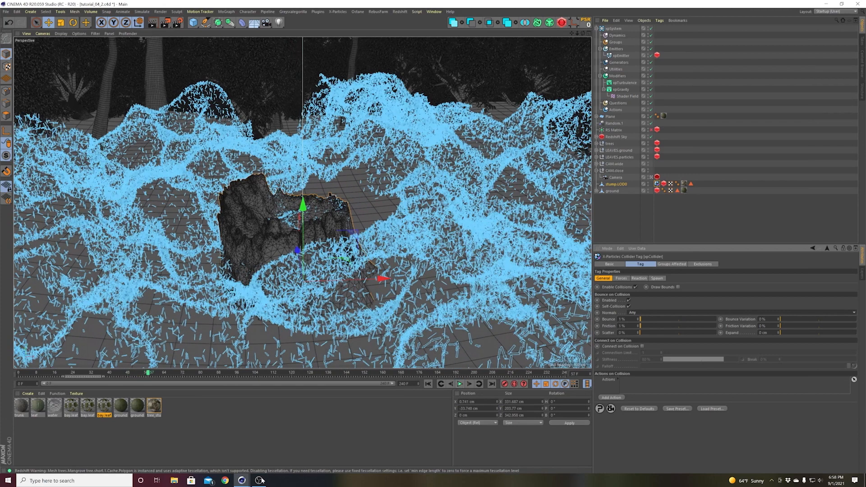
# - Render the current frame in the Redshift RenderView to inspect the lifted leaves, and minimize the render window
pyautogui.click(400, 12)
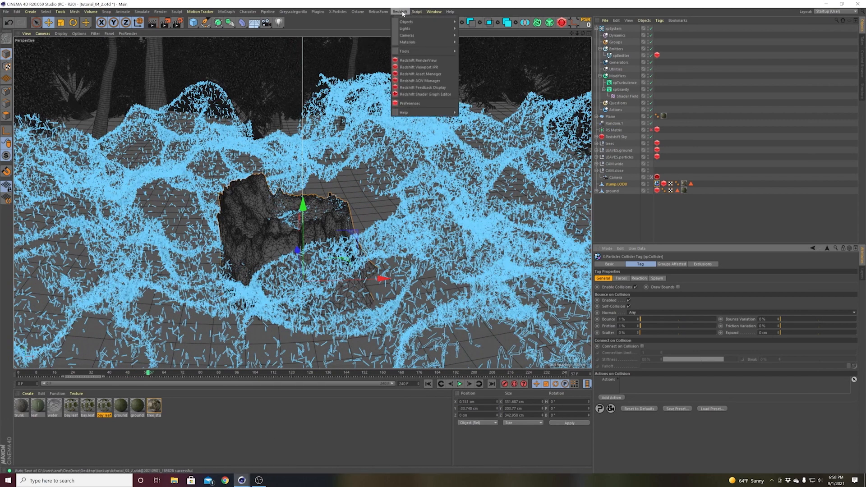
pyautogui.click(413, 60)
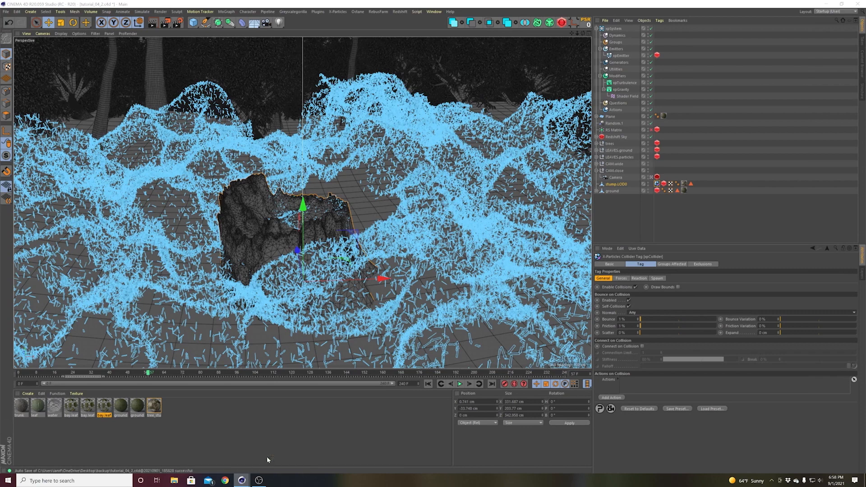
pyautogui.moveTo(231, 83)
pyautogui.mouseDown()
pyautogui.moveTo(371, 89)
pyautogui.moveTo(239, 94)
pyautogui.mouseUp()
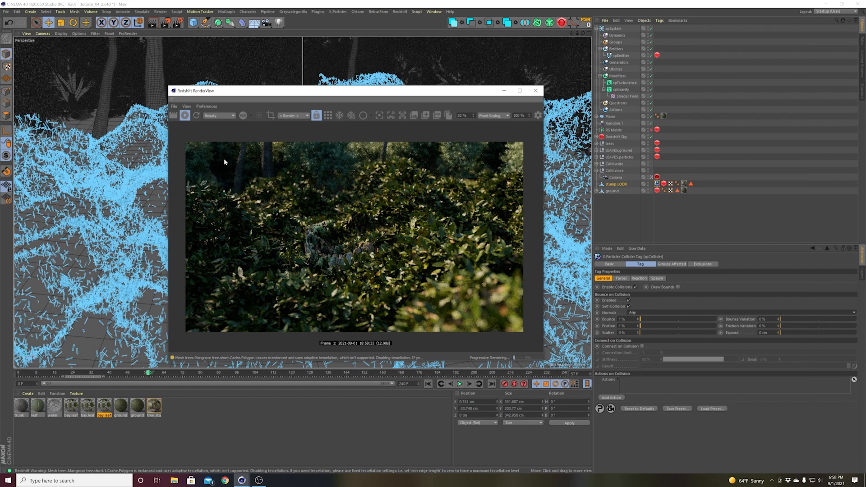
pyautogui.click(504, 91)
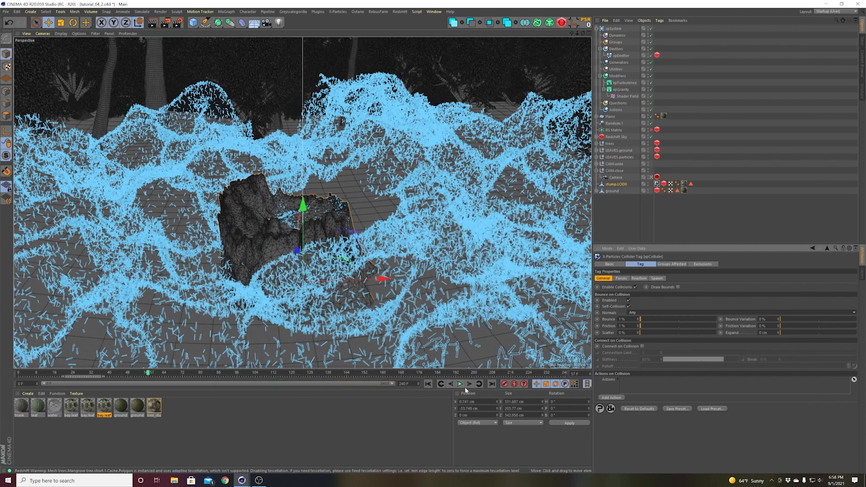
# - Return to the first frame and switch from the scene camera to a free view of the stump
pyautogui.click(429, 385)
pyautogui.click(651, 178)
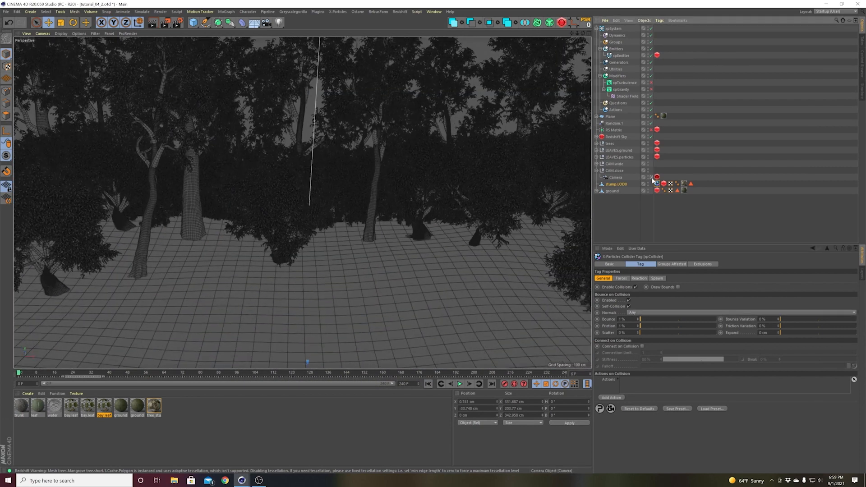
pyautogui.keyDown('alt'); pyautogui.moveTo(433, 265); pyautogui.dragTo(419, 277); pyautogui.keyUp('alt')
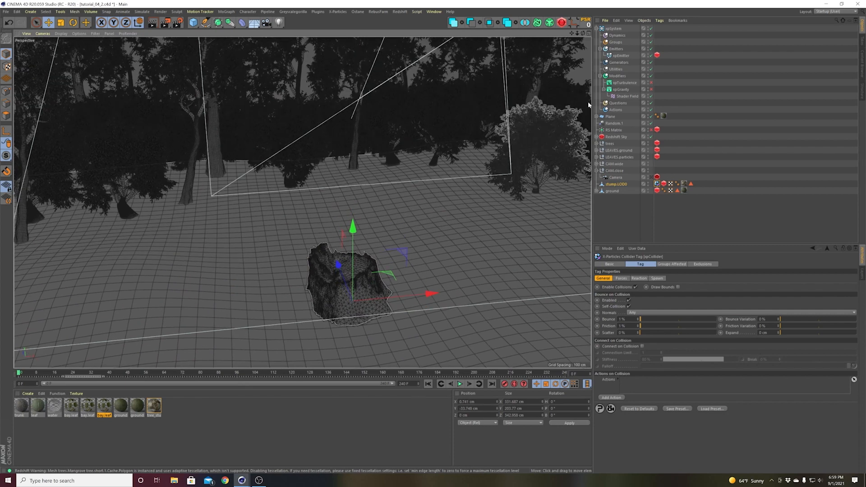
# - Set the xpEmitter's particle display Color Mode to Gradient (Parameter) with Speed as the gradient parameter
pyautogui.click(622, 56)
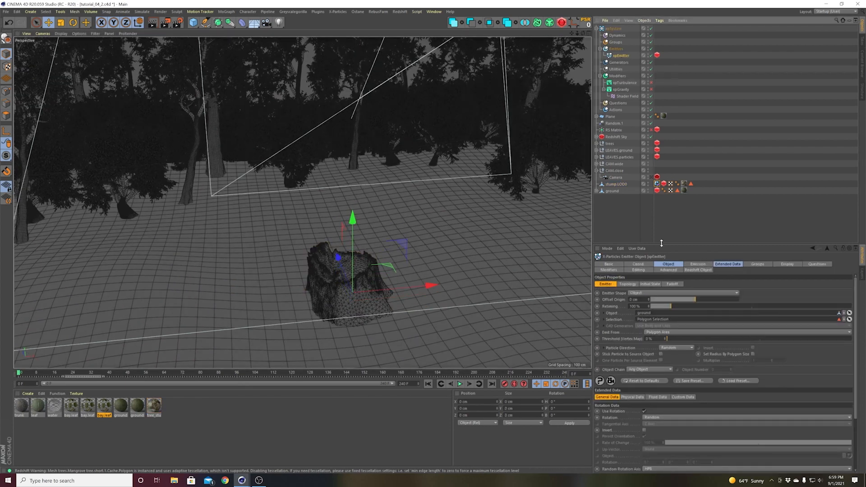
pyautogui.click(787, 265)
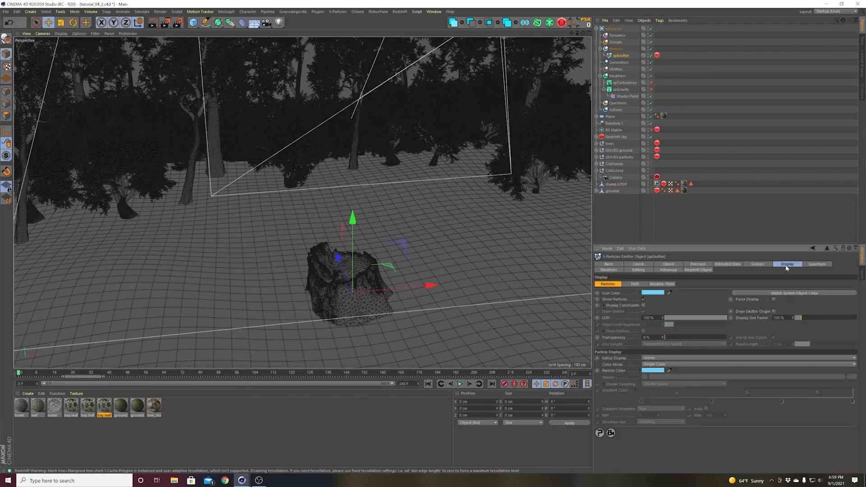
pyautogui.click(655, 365)
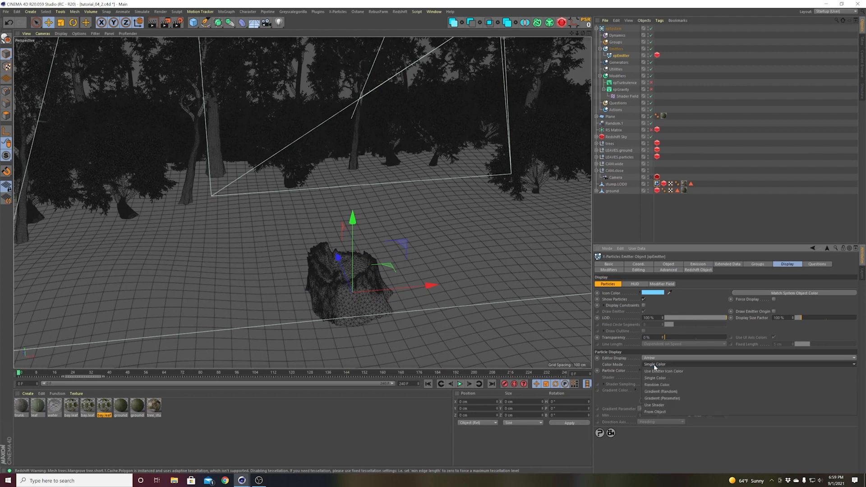
pyautogui.click(663, 399)
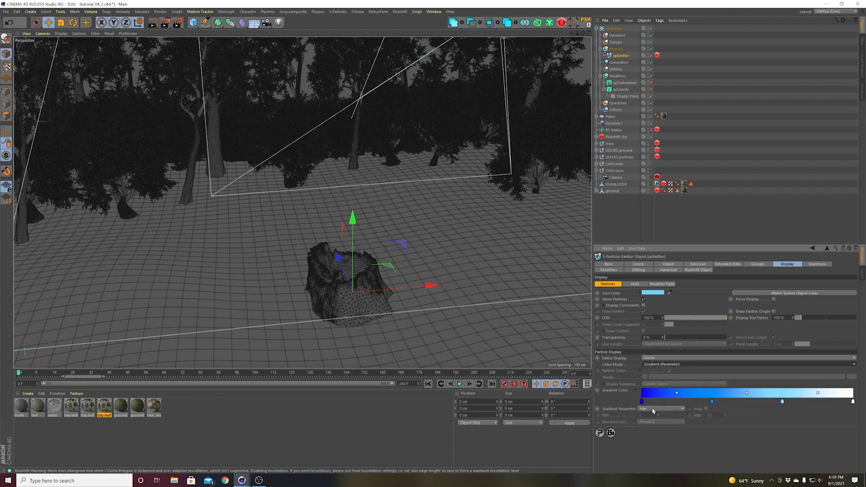
pyautogui.click(653, 409)
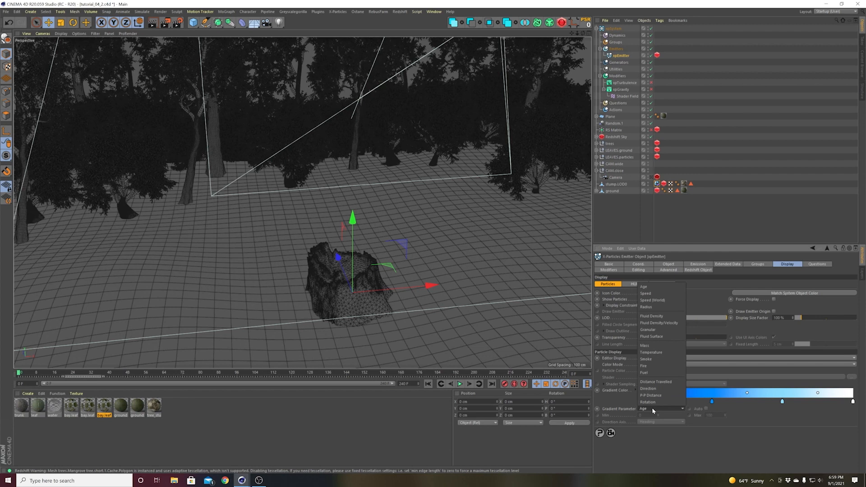
pyautogui.click(646, 294)
# - Remove the two middle knots from the emitter's color gradient and change its first knot to black
pyautogui.press('Delete')
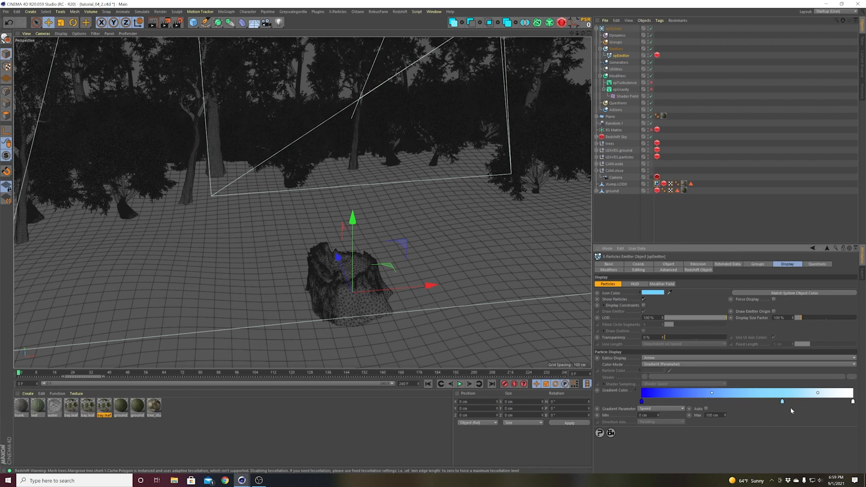
pyautogui.moveTo(784, 403); pyautogui.dragTo(785, 465)
pyautogui.doubleClick(642, 401)
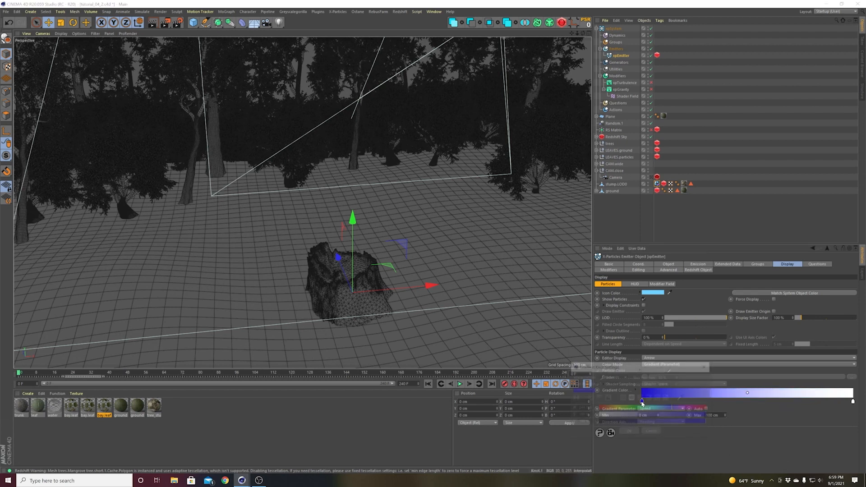
pyautogui.moveTo(620, 422); pyautogui.dragTo(584, 430)
pyautogui.click(639, 434)
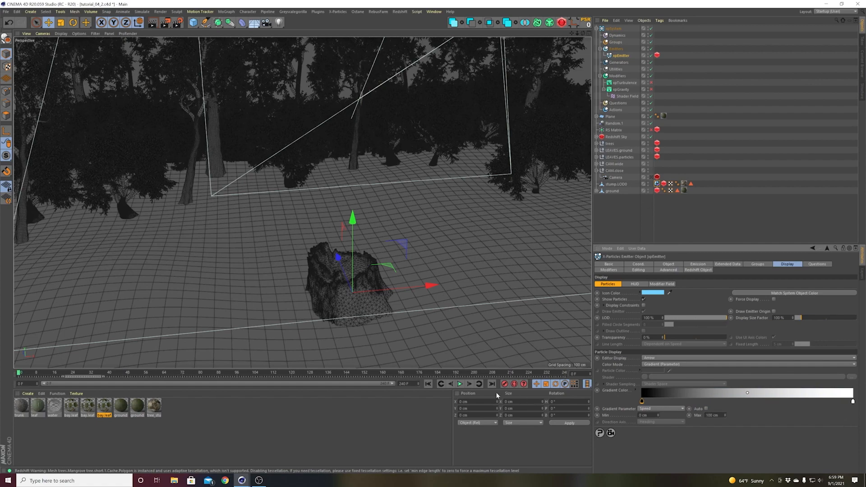
# - Enable Auto for the Speed gradient's range and replay the simulation to check the particle colors, returning to the first frame
pyautogui.click(460, 384)
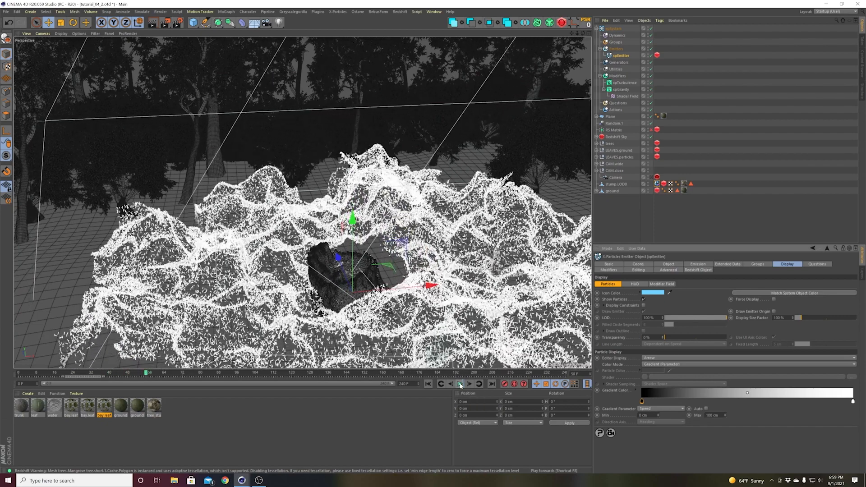
pyautogui.click(428, 384)
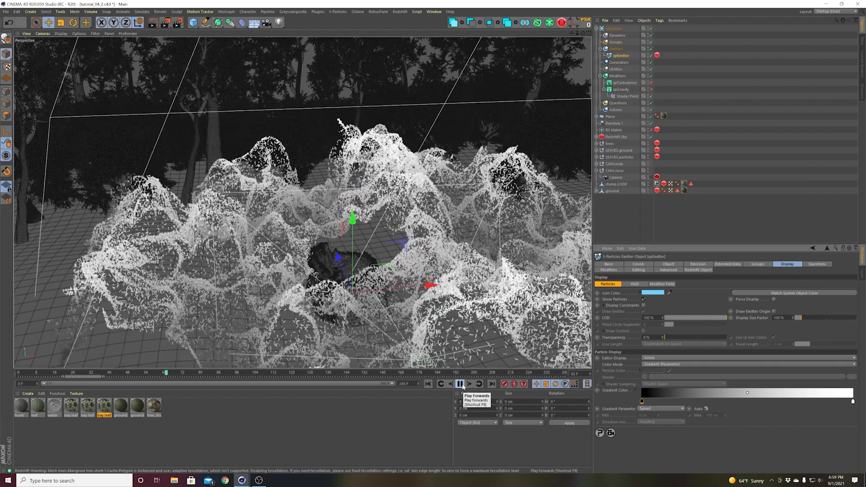
pyautogui.click(463, 386)
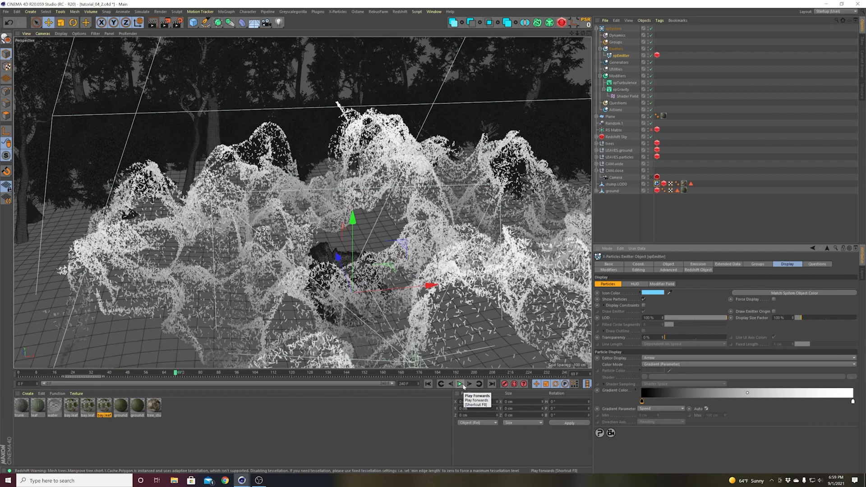
pyautogui.click(428, 389)
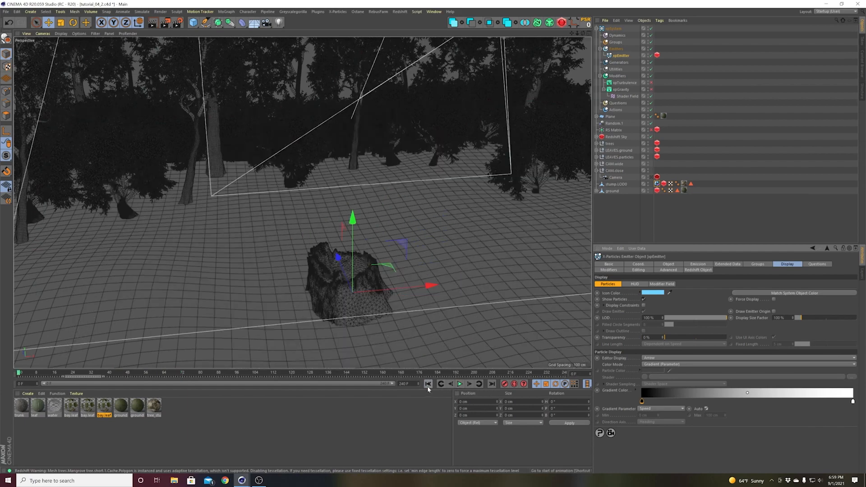
# - Play the simulation to about frame 40 and examine the speed-colored particles closely around the stump
pyautogui.click(460, 384)
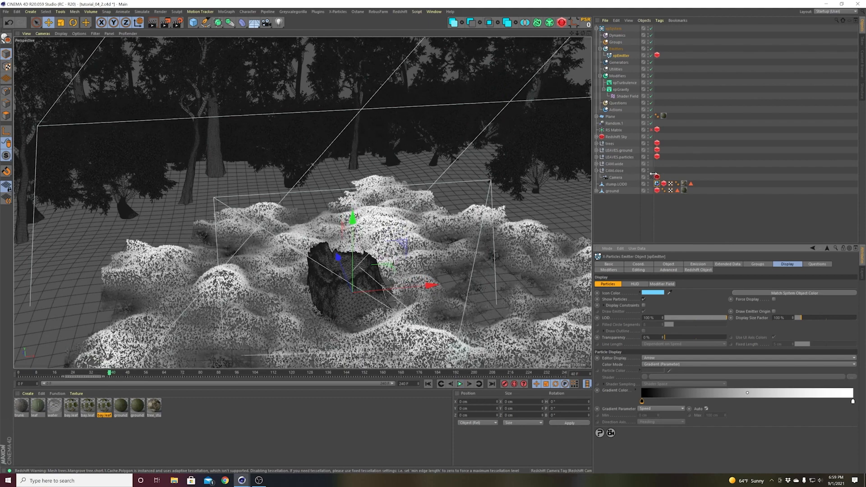
pyautogui.scroll(3, 381, 280)
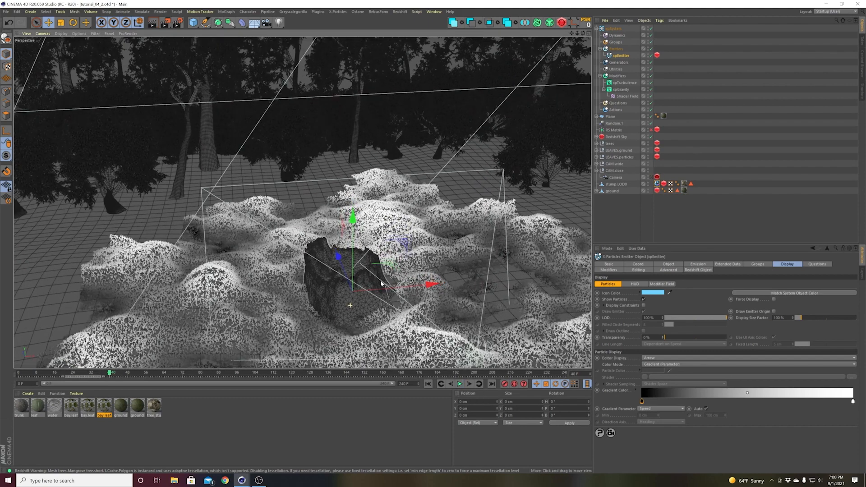
pyautogui.keyDown('alt'); pyautogui.moveTo(371, 289); pyautogui.dragTo(362, 250); pyautogui.keyUp('alt')
pyautogui.keyDown('alt'); pyautogui.moveTo(362, 251); pyautogui.dragTo(357, 260, button='right'); pyautogui.keyUp('alt')
pyautogui.click(698, 235)
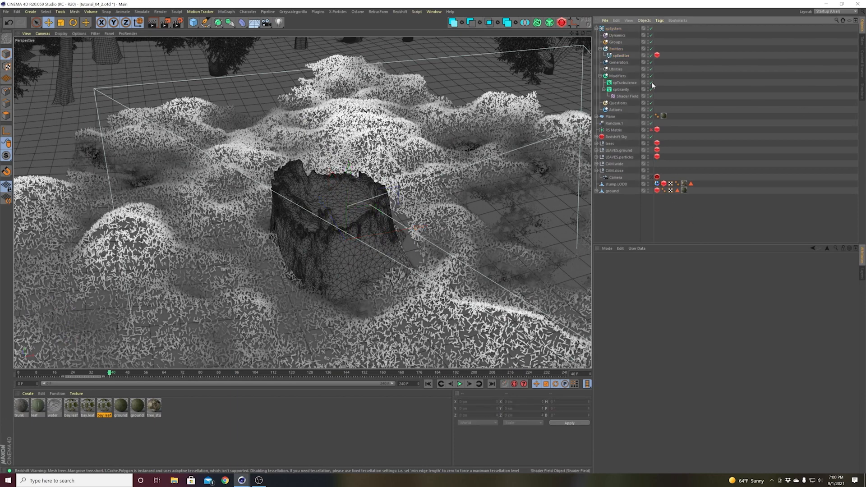
# - Open the Redshift RenderView, start a live render of the current frame, and place its window beside the object list
pyautogui.click(400, 12)
pyautogui.click(414, 61)
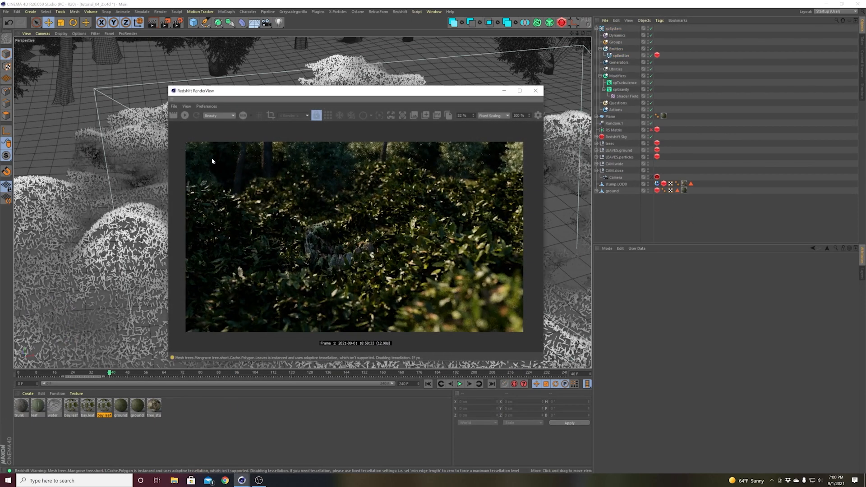
pyautogui.moveTo(221, 96); pyautogui.dragTo(501, 189)
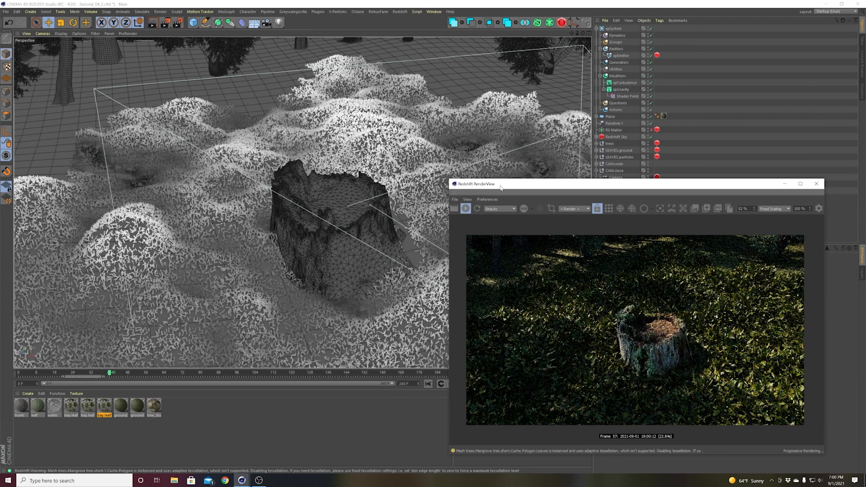
pyautogui.click(228, 414)
pyautogui.moveTo(528, 187); pyautogui.dragTo(295, 159)
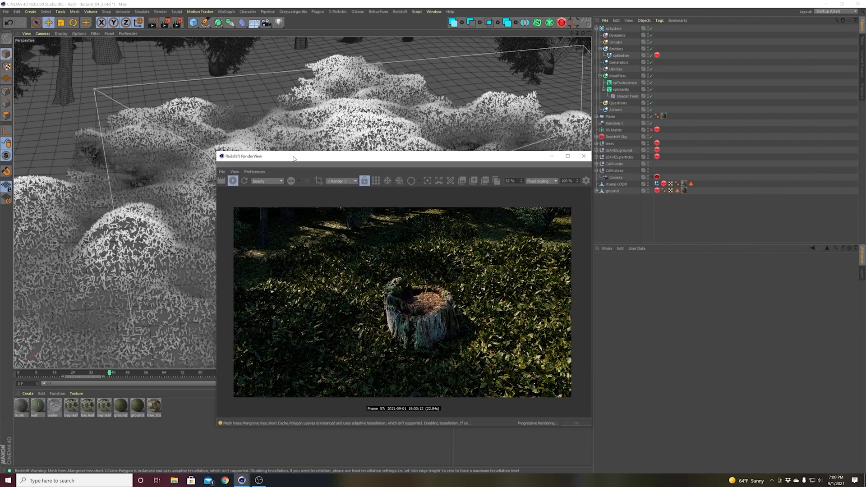
pyautogui.moveTo(547, 160); pyautogui.dragTo(497, 156)
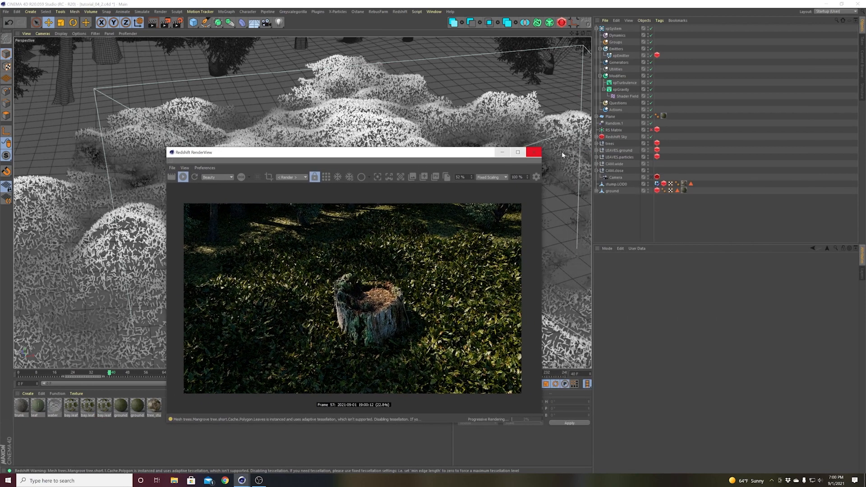
# - Expand the LEAVES.particles group and select all of its leaf meshes
pyautogui.click(629, 152)
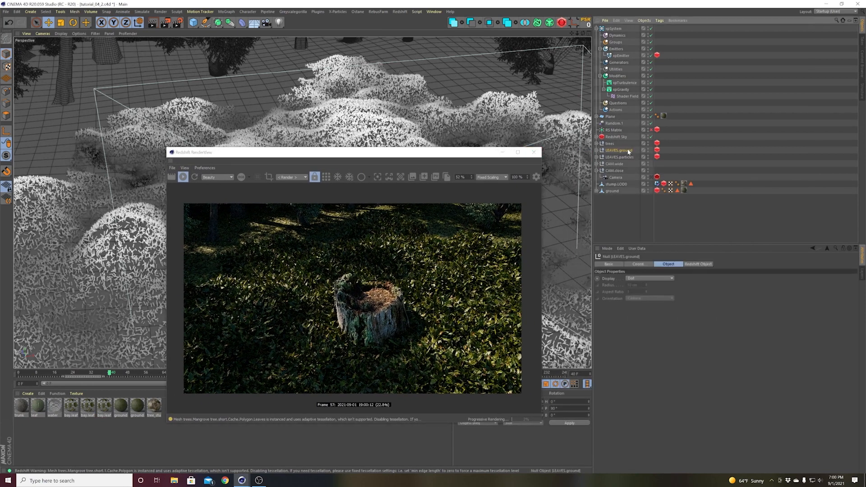
pyautogui.click(596, 157)
pyautogui.click(671, 164)
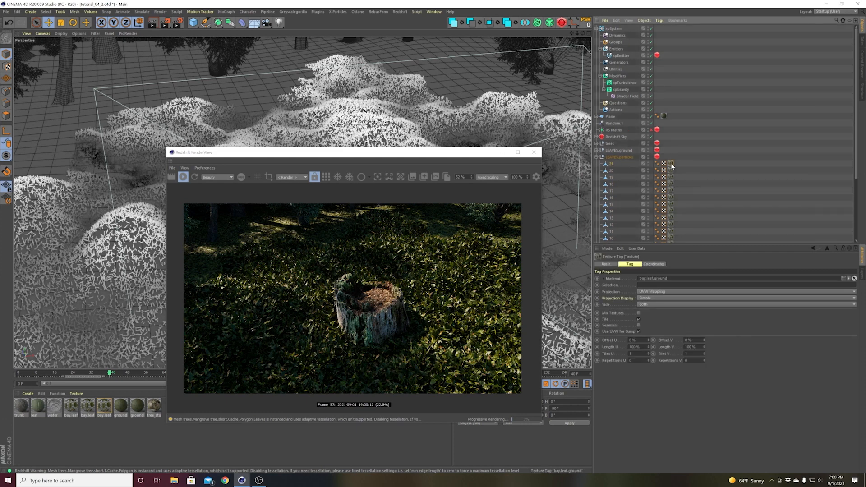
pyautogui.scroll(-3, 624, 163)
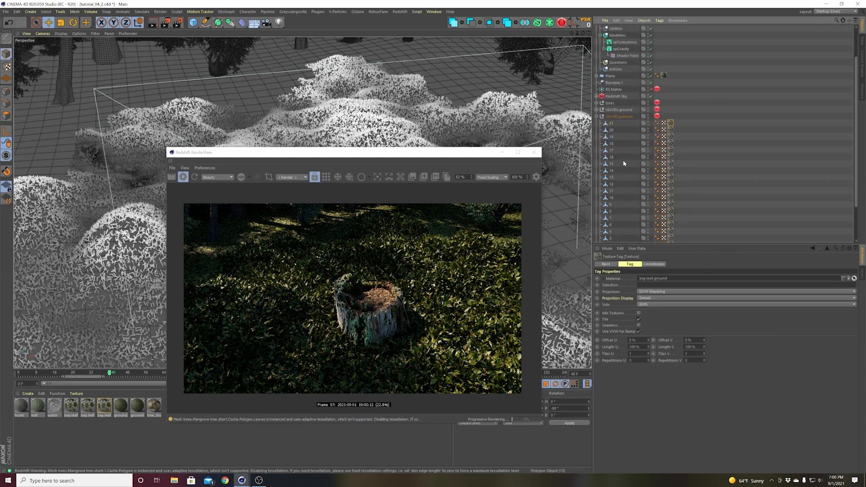
pyautogui.click(612, 123)
pyautogui.scroll(-3, 614, 161)
pyautogui.keyDown('shift'); pyautogui.click(611, 211); pyautogui.keyUp('shift')
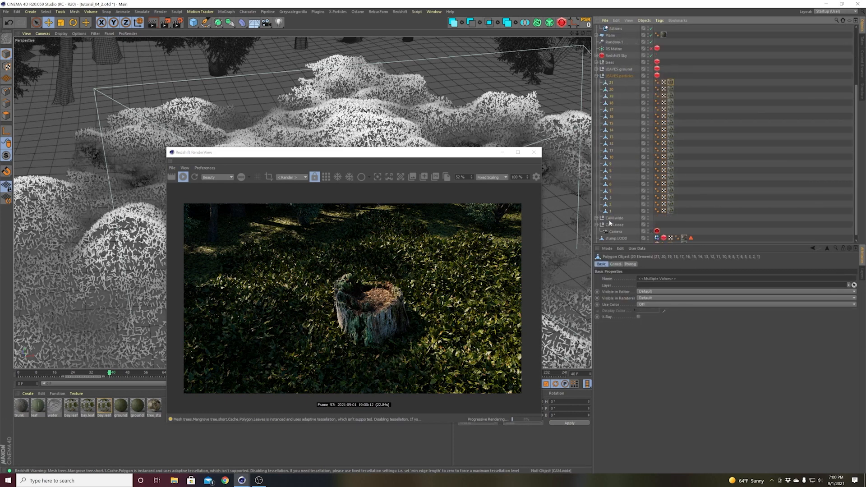
# - Duplicate the bay.leaf.ground material and replace the particle leaf meshes' existing texture tags with the copy
pyautogui.click(107, 408)
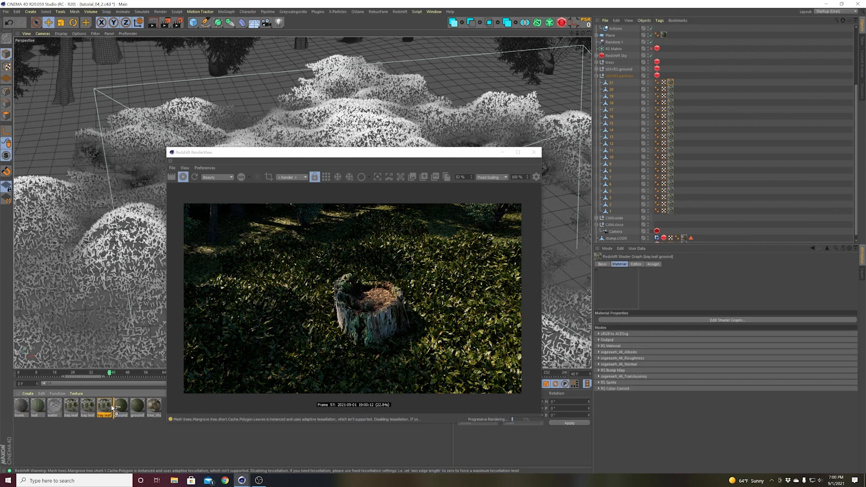
pyautogui.keyDown('ctrl'); pyautogui.moveTo(113, 407); pyautogui.dragTo(117, 410); pyautogui.keyUp('ctrl')
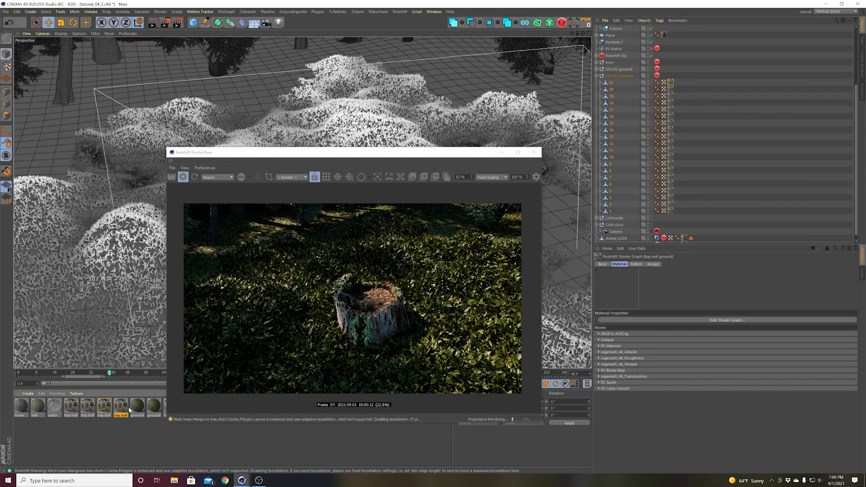
pyautogui.moveTo(687, 71); pyautogui.dragTo(670, 218)
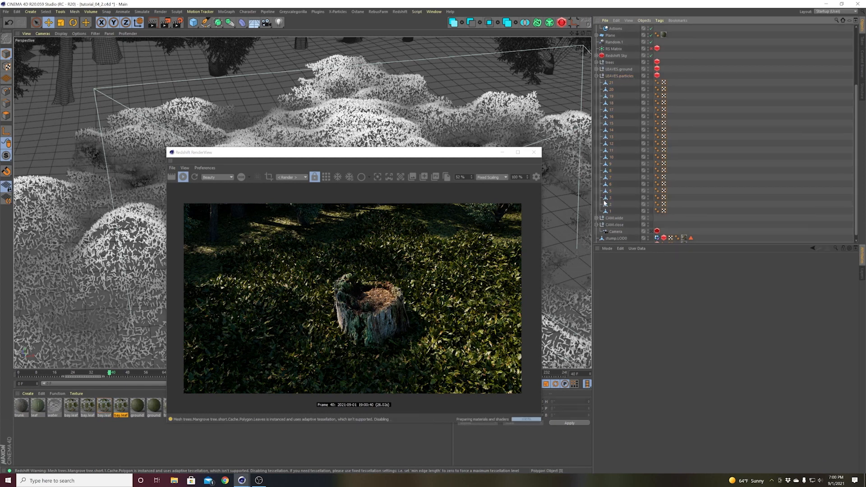
pyautogui.press('Delete')
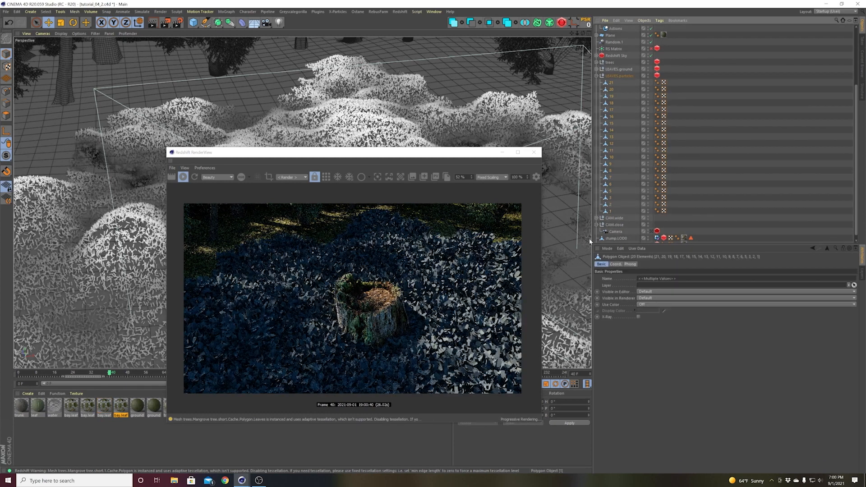
pyautogui.rightClick(122, 407)
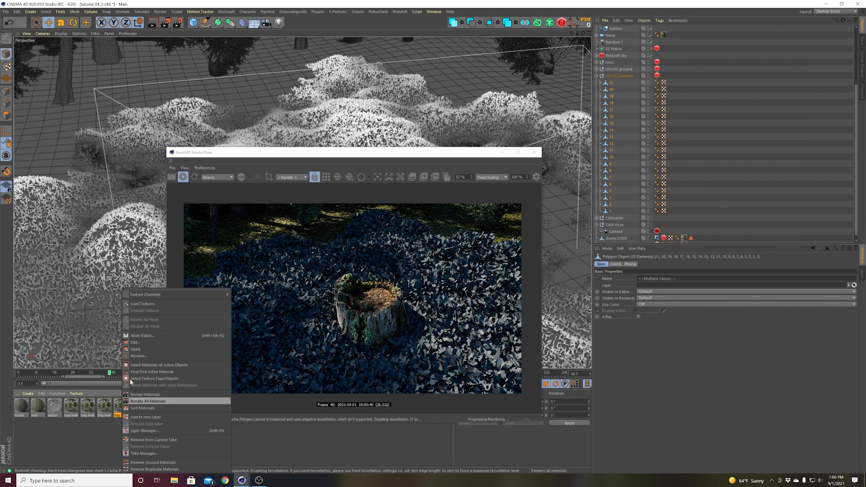
pyautogui.click(136, 349)
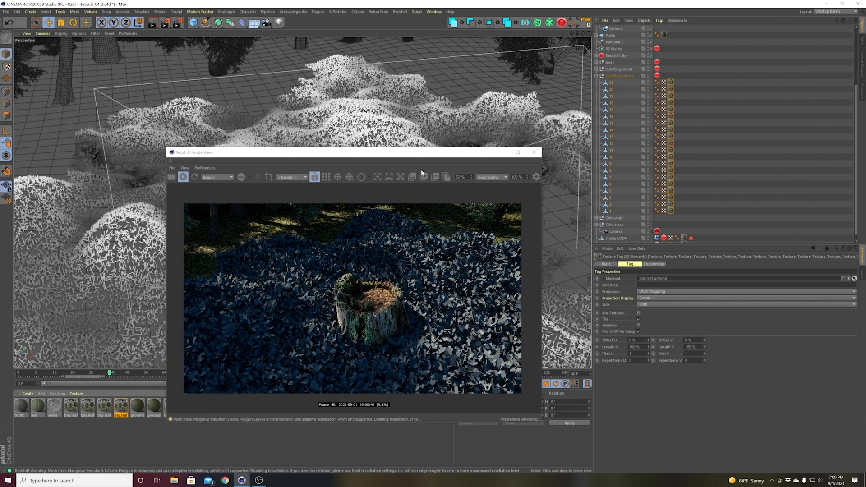
# - Open the duplicated leaf material's shader graph beside the render and delete its sRGB to ACEScg node
pyautogui.moveTo(399, 156); pyautogui.dragTo(595, 94)
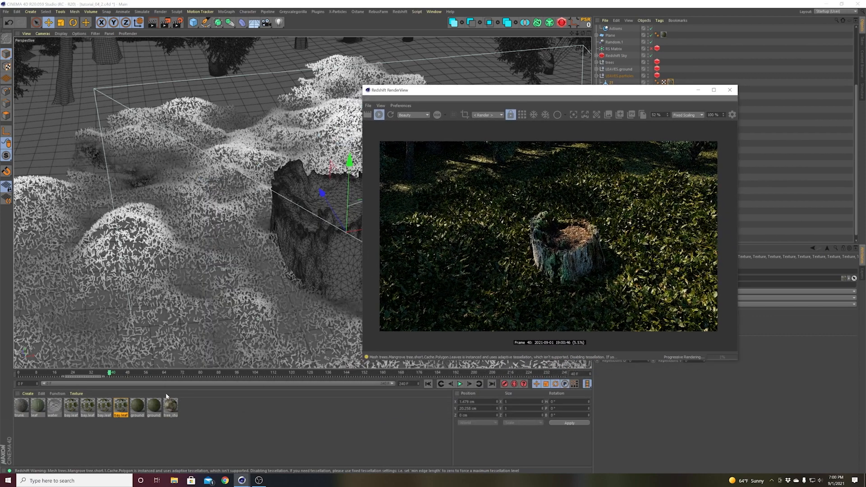
pyautogui.doubleClick(121, 408)
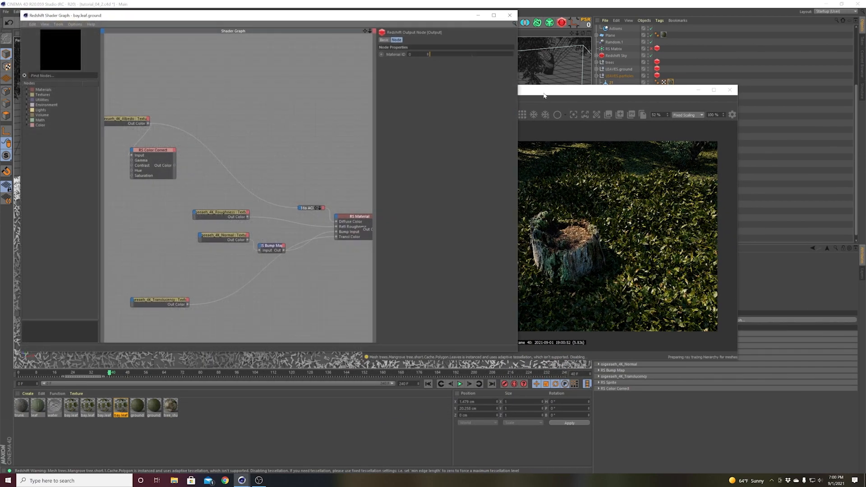
pyautogui.moveTo(543, 90); pyautogui.dragTo(658, 101)
pyautogui.click(307, 178)
pyautogui.click(317, 208)
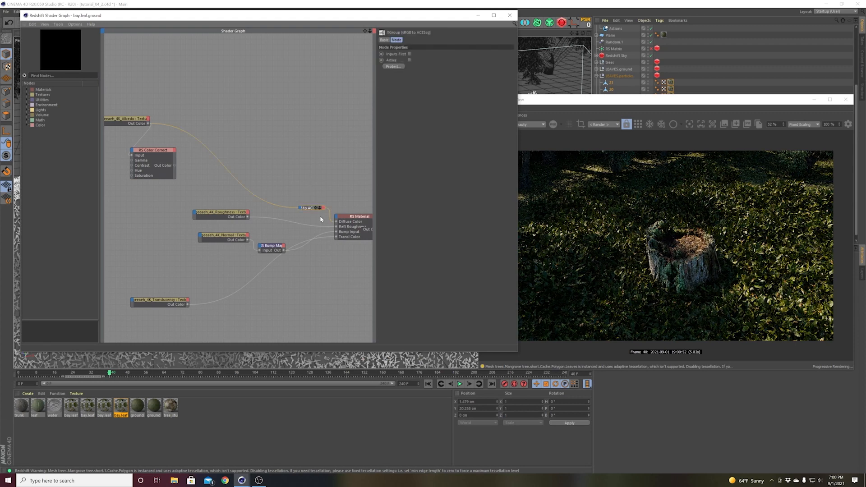
pyautogui.press('Delete')
# - Add a fresh sRGB to ACEScg node to the leaf material's shader graph from the XPresso pool
pyautogui.hotkey('shift', 'c')
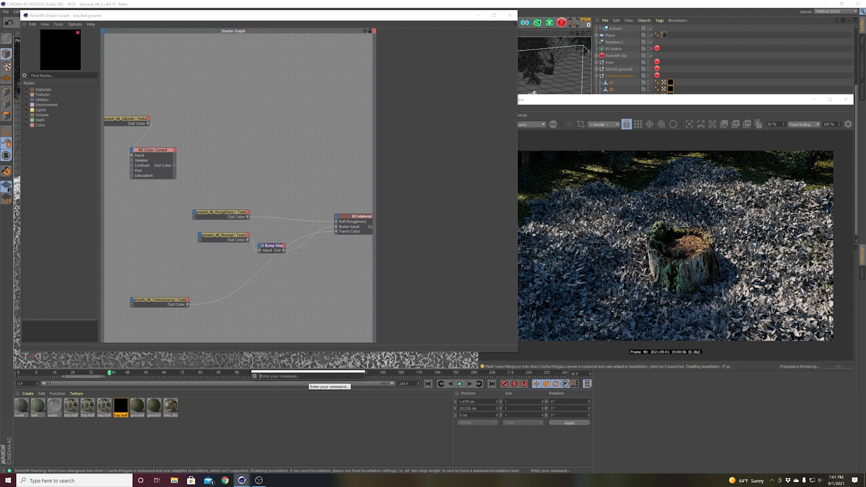
pyautogui.write('xp')
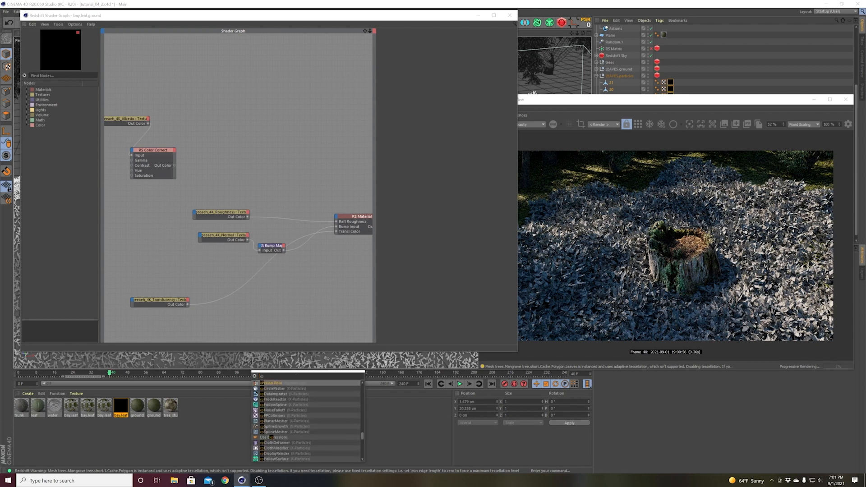
pyautogui.press('Return')
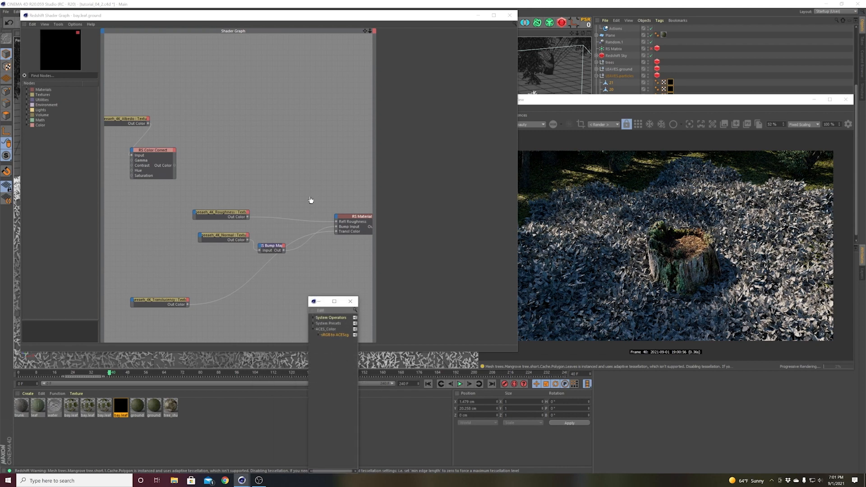
pyautogui.moveTo(311, 200); pyautogui.dragTo(310, 198)
pyautogui.click(350, 302)
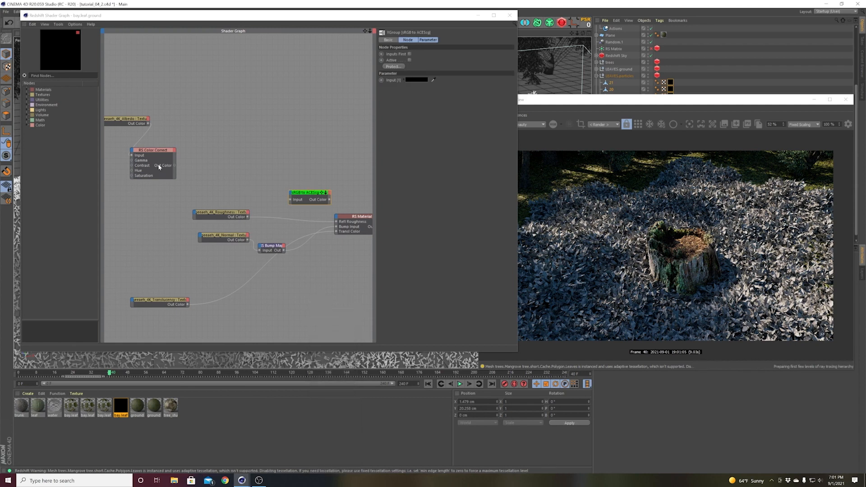
# - Connect the RS Color Correct output through the sRGB to ACEScg node into the RS Material's Diffuse Color
pyautogui.moveTo(174, 166); pyautogui.dragTo(291, 200)
pyautogui.moveTo(339, 219); pyautogui.dragTo(339, 218)
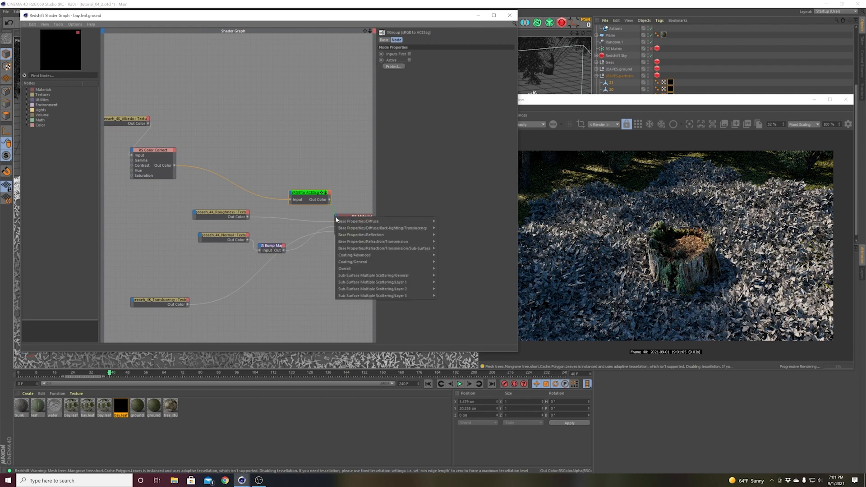
pyautogui.moveTo(406, 227)
pyautogui.click(453, 227)
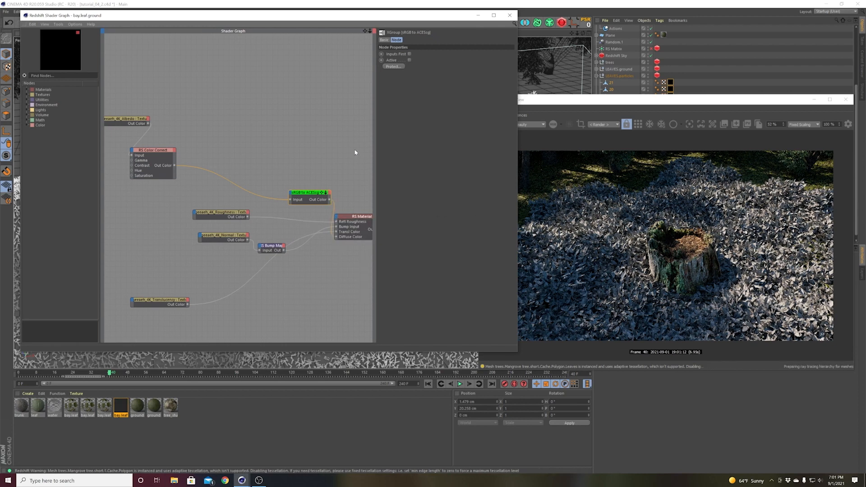
# - Rearrange the RS Color Correct and albedo texture nodes in line with the sRGB to ACEScg node
pyautogui.moveTo(159, 152); pyautogui.dragTo(237, 164)
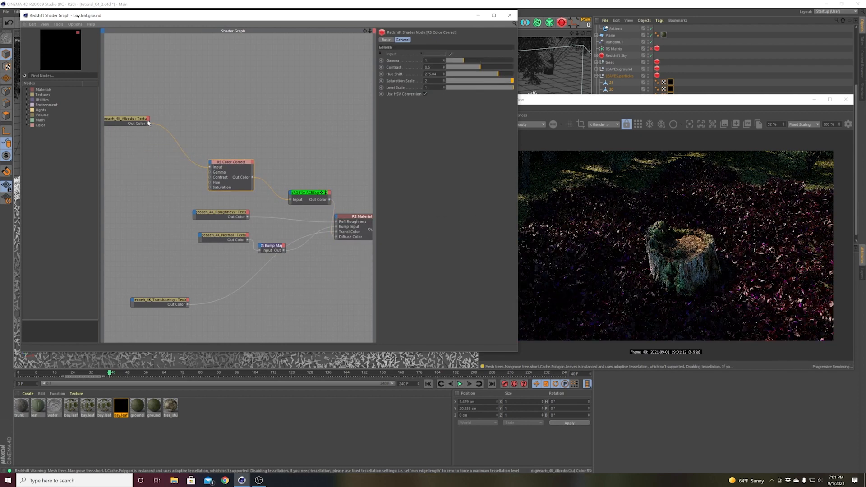
pyautogui.moveTo(128, 119); pyautogui.dragTo(155, 154)
pyautogui.click(294, 124)
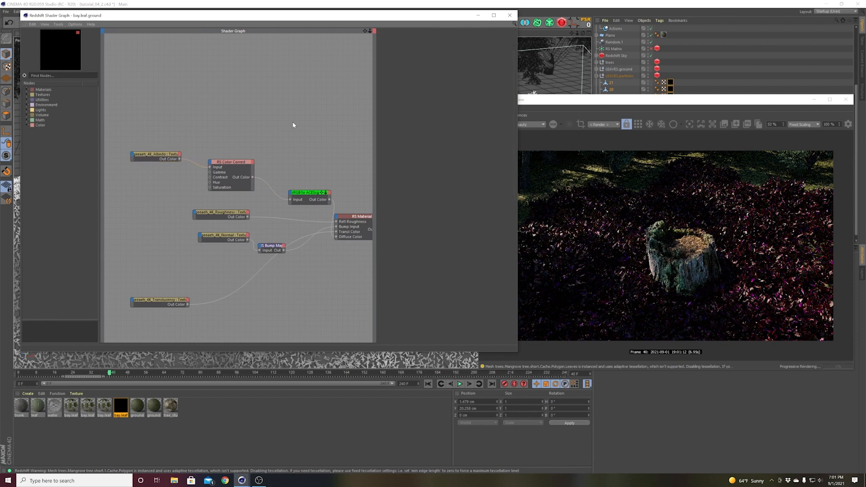
pyautogui.moveTo(294, 125); pyautogui.dragTo(244, 131, button='middle')
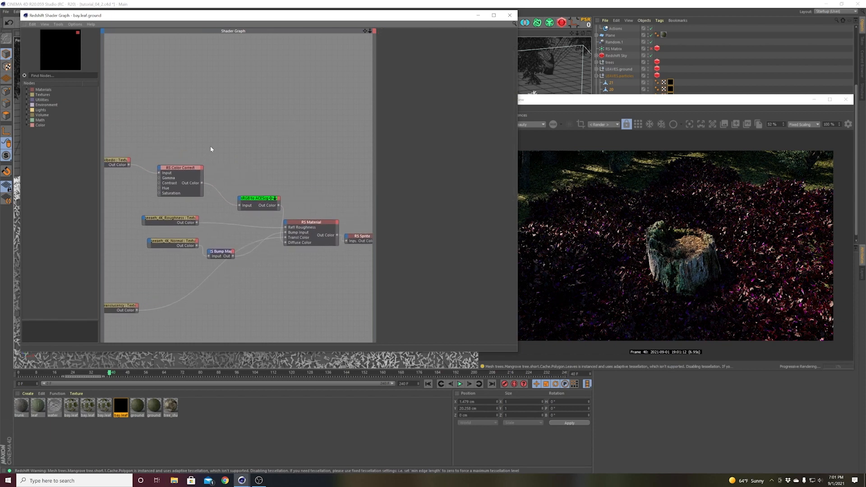
# - Set the RS Color Correct node's Hue Shift to 0
pyautogui.click(203, 190)
pyautogui.moveTo(471, 72); pyautogui.dragTo(444, 73)
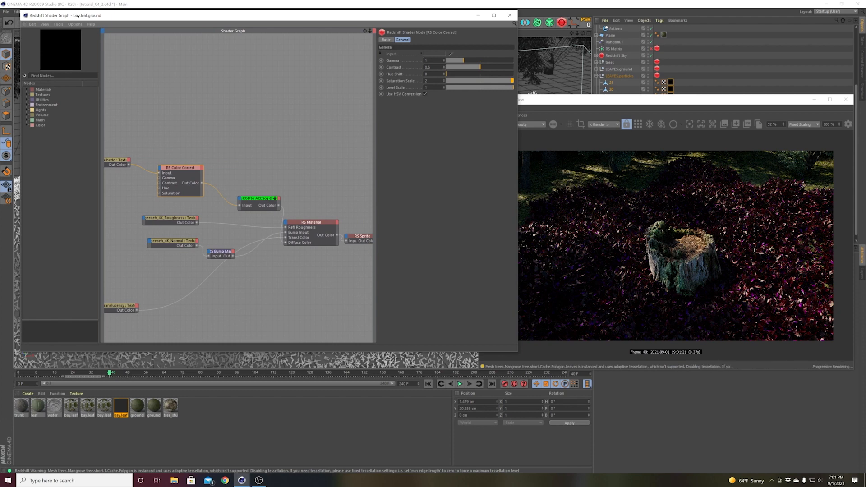
pyautogui.click(310, 130)
# - Nudge the RS Sprite node toward the Output node and widen the shader graph window
pyautogui.moveTo(357, 174); pyautogui.dragTo(302, 153, button='middle')
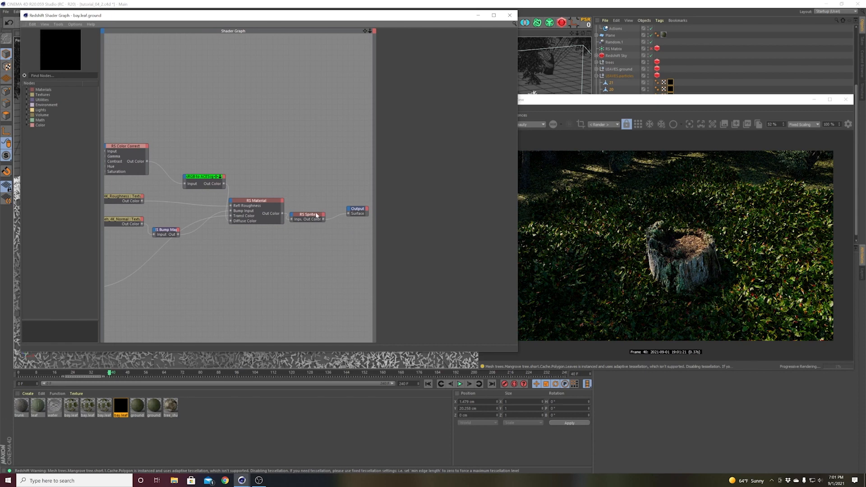
pyautogui.moveTo(317, 215); pyautogui.dragTo(321, 213)
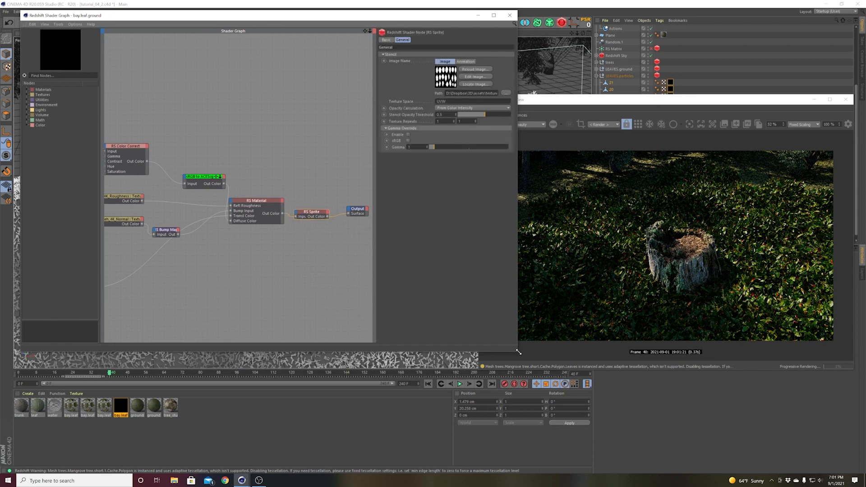
pyautogui.moveTo(519, 353); pyautogui.dragTo(561, 356)
pyautogui.click(295, 259)
pyautogui.moveTo(295, 259); pyautogui.dragTo(359, 266, button='middle')
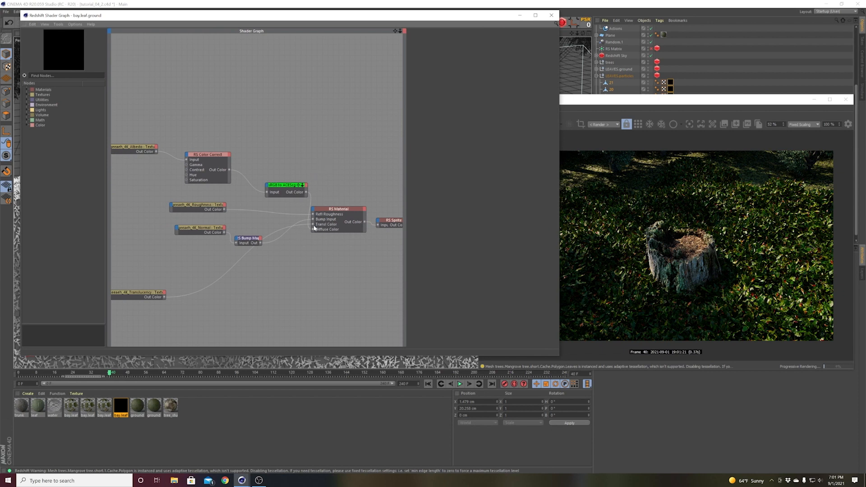
# - Move the Translucency texture node closer to the RS Material node
pyautogui.click(127, 296)
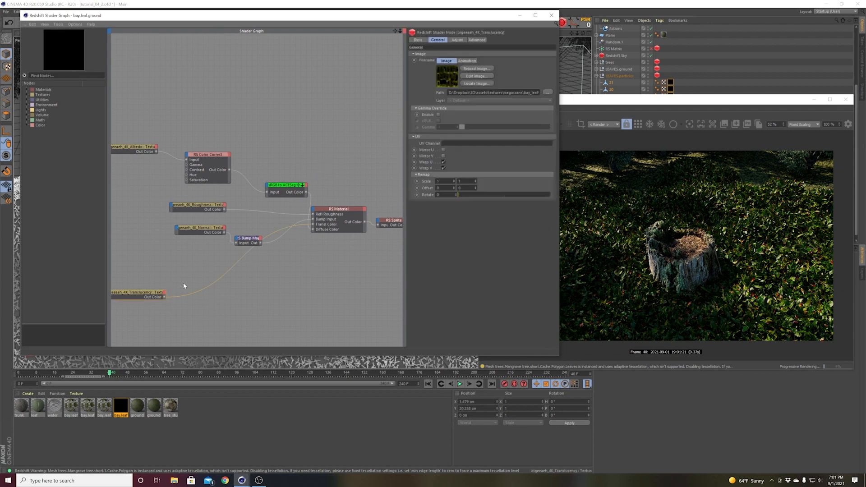
pyautogui.moveTo(157, 296); pyautogui.dragTo(190, 291)
pyautogui.click(191, 276)
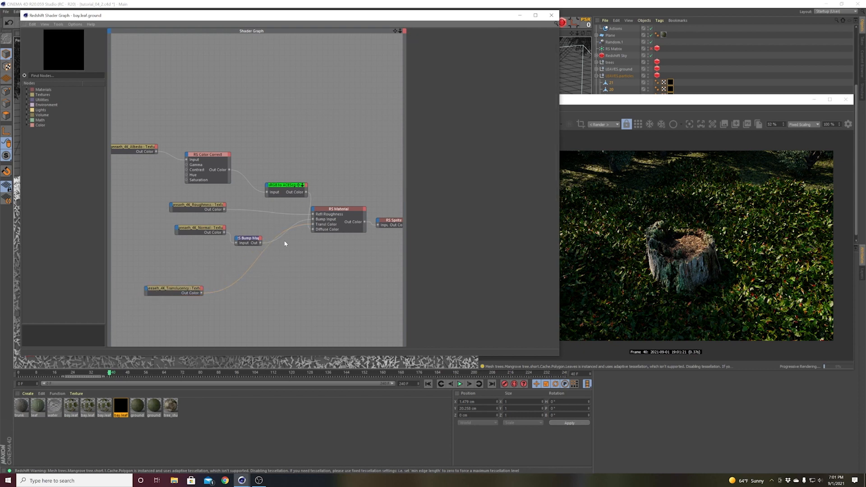
# - Move the sRGB to ACEScg node and the RS Bump Map node slightly to tidy the inputs feeding the RS Material
pyautogui.click(294, 191)
pyautogui.moveTo(294, 191); pyautogui.dragTo(287, 192)
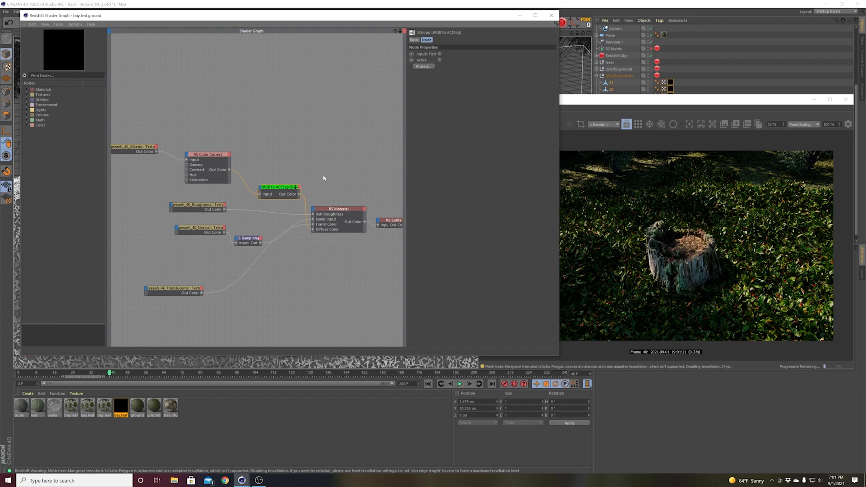
pyautogui.click(335, 179)
pyautogui.moveTo(335, 179); pyautogui.dragTo(294, 184, button='middle')
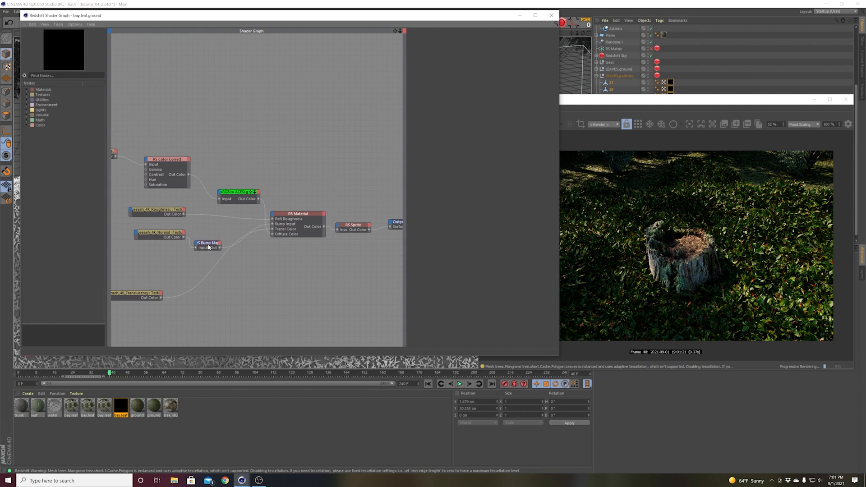
pyautogui.moveTo(207, 243); pyautogui.dragTo(212, 236)
pyautogui.click(311, 173)
pyautogui.moveTo(354, 181); pyautogui.dragTo(325, 182, button='middle')
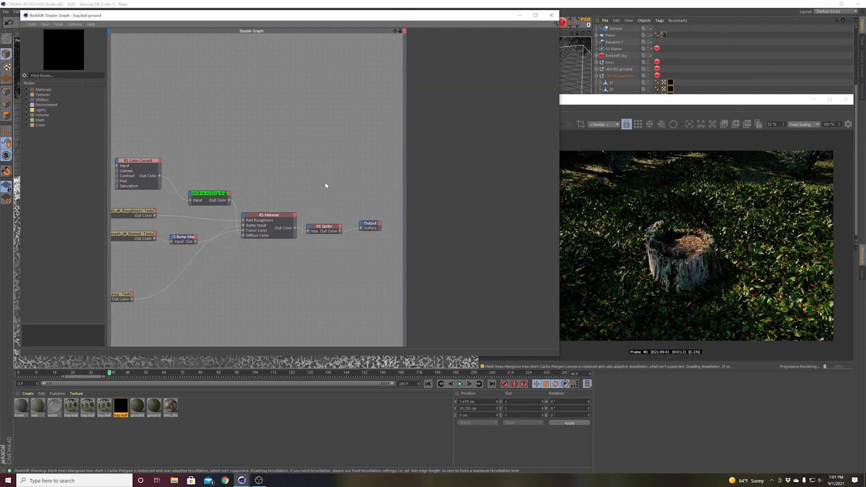
# - Add a second RS Sprite node above the existing one and feed the RS Material's output color into it
pyautogui.click(325, 227)
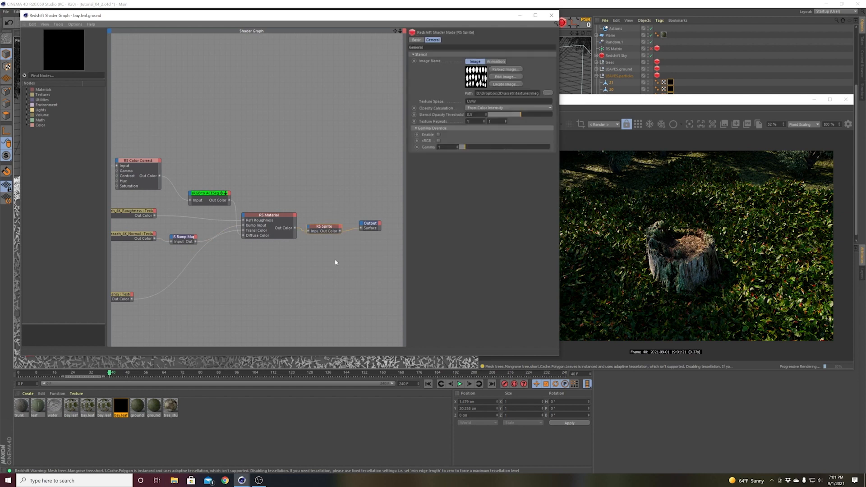
pyautogui.click(281, 149)
pyautogui.press('Tab')
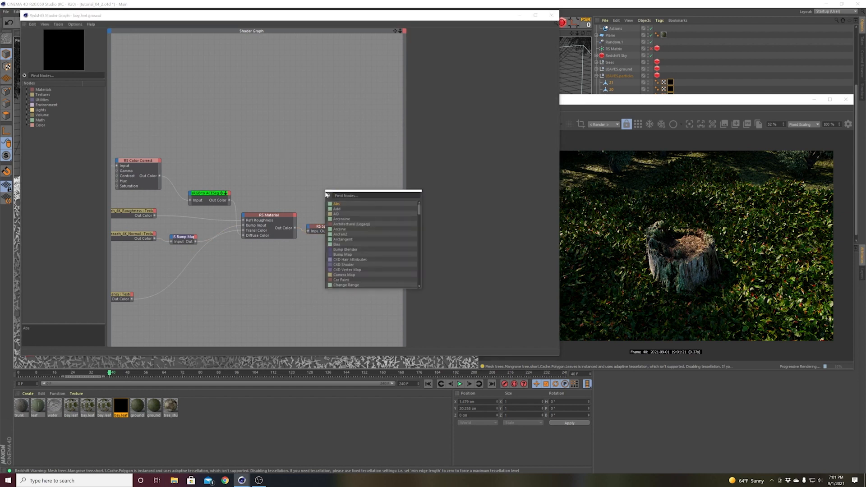
pyautogui.write('sprite')
pyautogui.press('Return')
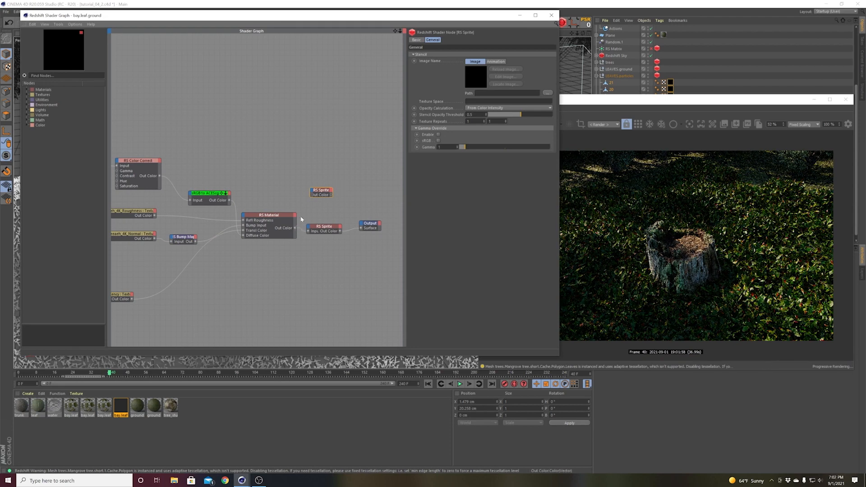
pyautogui.moveTo(311, 192); pyautogui.dragTo(311, 191)
pyautogui.click(352, 195)
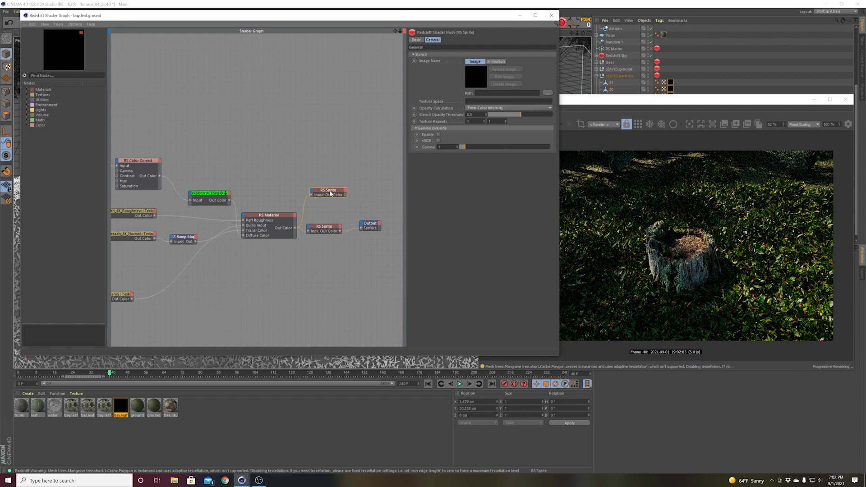
# - Load the bay_leaf 4K Opacity map into the new RS Sprite without copying it to the project, and connect the node to the Output
pyautogui.click(548, 92)
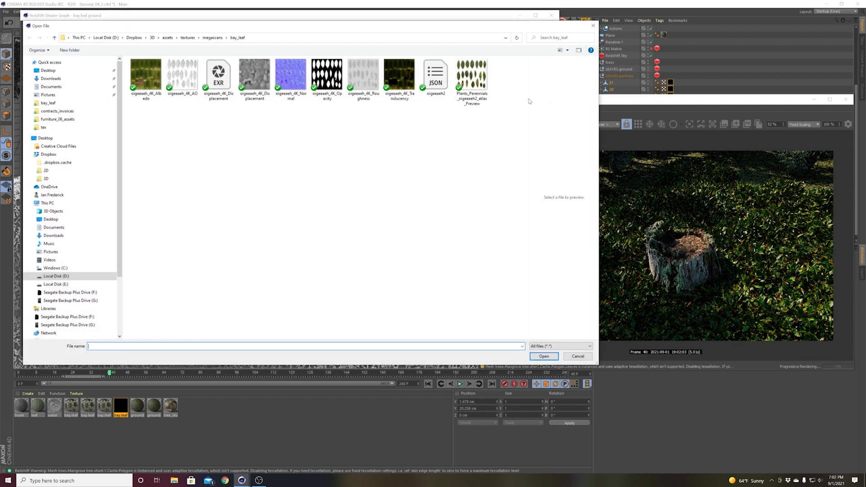
pyautogui.click(364, 75)
pyautogui.doubleClick(327, 75)
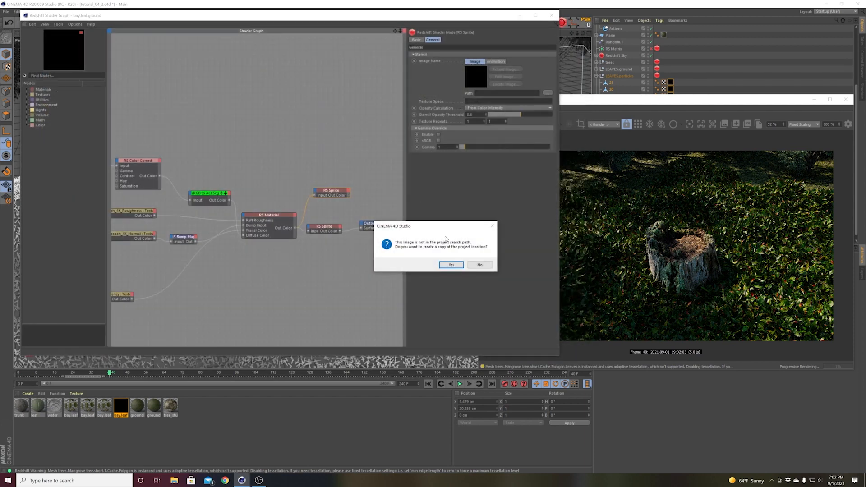
pyautogui.click(478, 265)
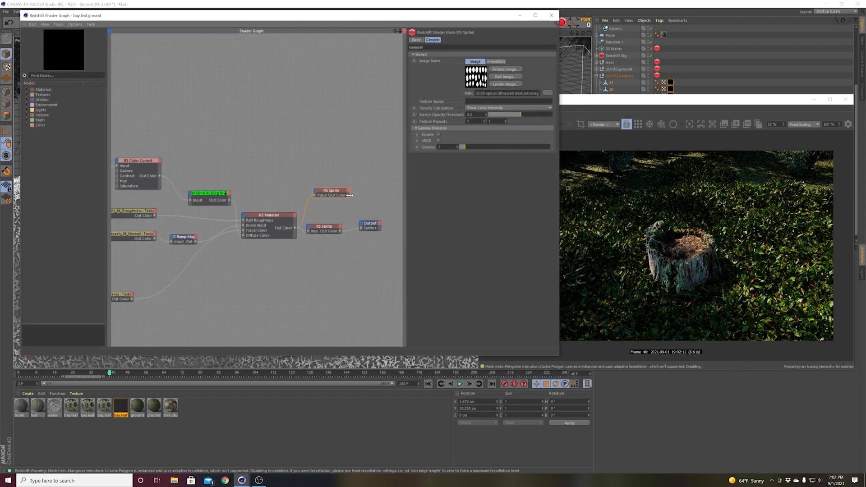
pyautogui.moveTo(361, 229); pyautogui.dragTo(361, 227)
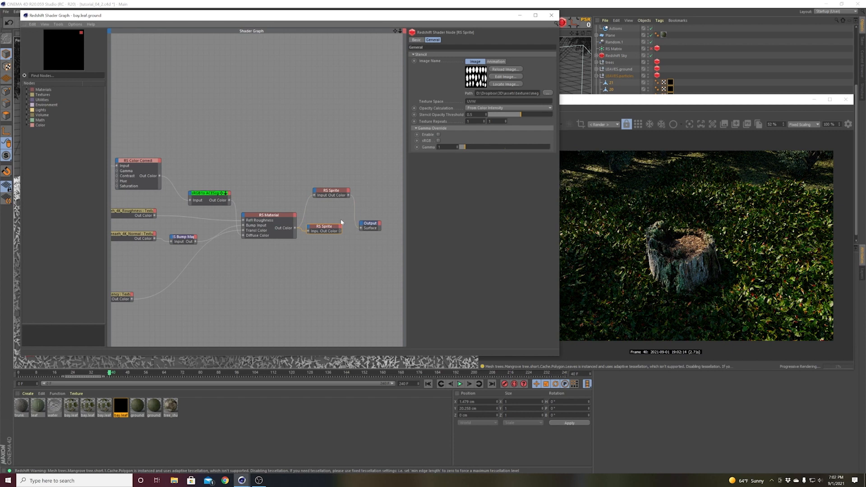
# - Reconnect the original RS Sprite to the Output's Surface input and delete the extra RS Sprite node
pyautogui.moveTo(333, 230); pyautogui.dragTo(336, 229)
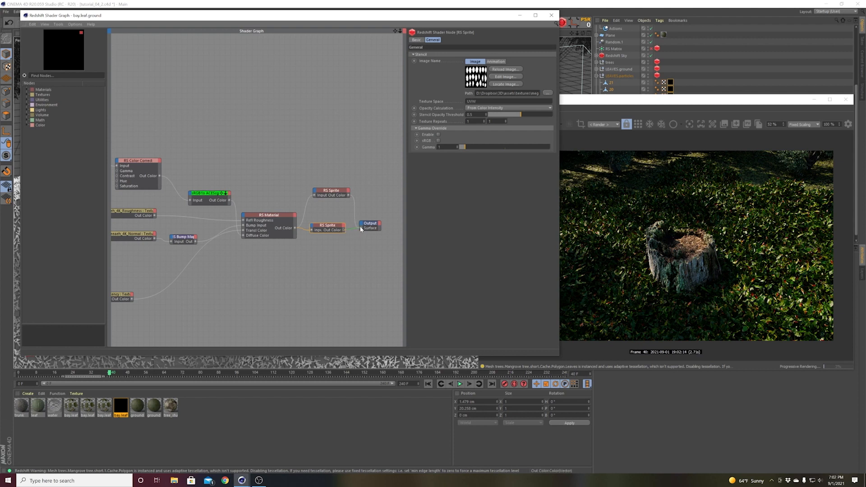
pyautogui.click(339, 191)
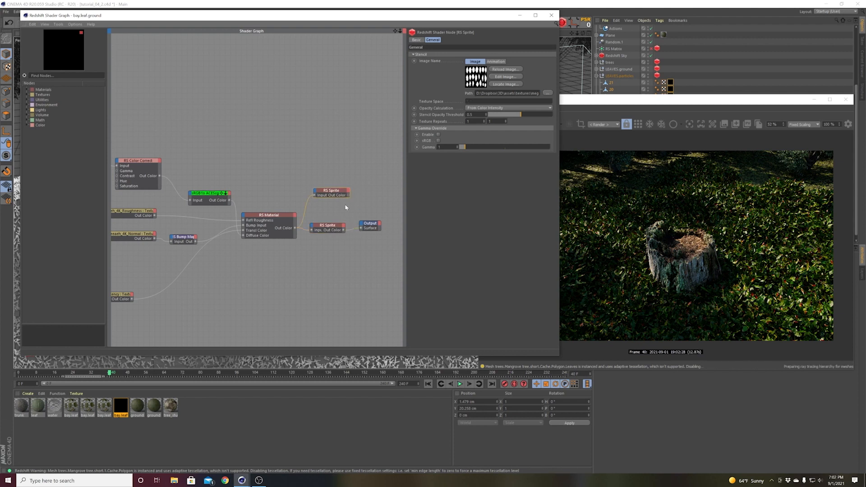
pyautogui.press('Delete')
# - Move the Roughness, Normal, Bump Map and Translucency nodes together further down, away from the albedo chain
pyautogui.scroll(1, 299, 197)
pyautogui.moveTo(299, 197); pyautogui.dragTo(340, 197, button='middle')
pyautogui.scroll(-2, 305, 193)
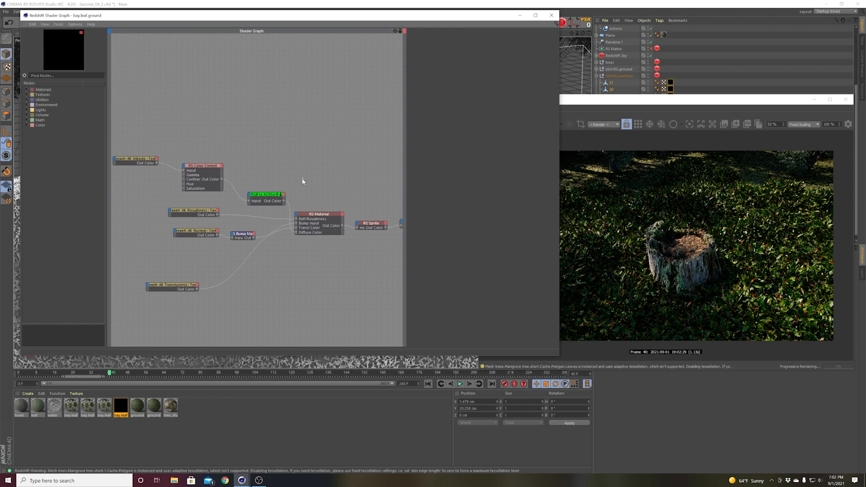
pyautogui.moveTo(316, 178); pyautogui.dragTo(368, 197, button='middle')
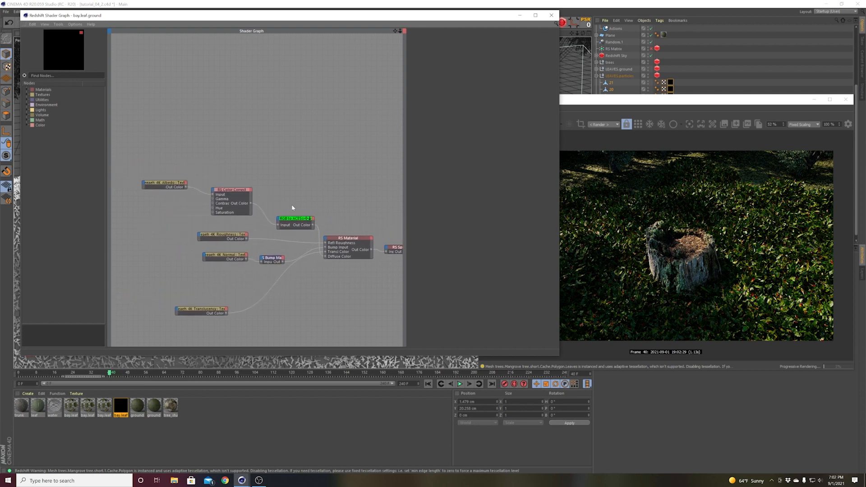
pyautogui.moveTo(173, 227); pyautogui.dragTo(275, 332)
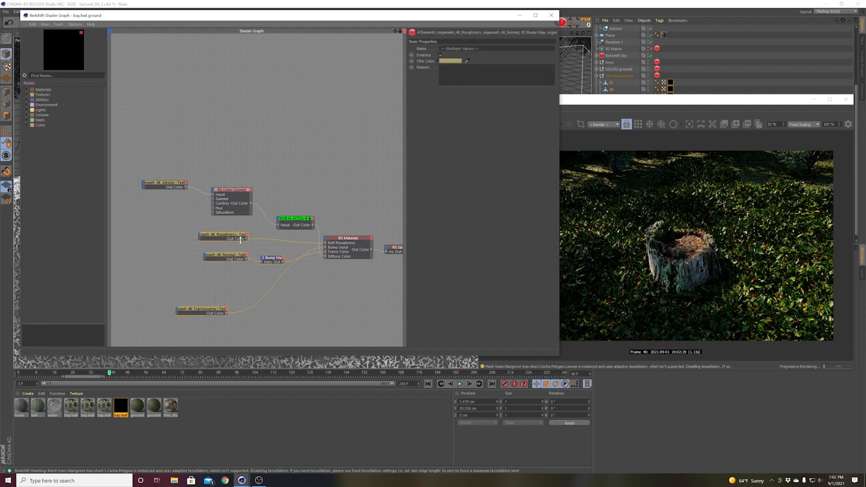
pyautogui.moveTo(237, 237); pyautogui.dragTo(234, 264)
pyautogui.click(301, 157)
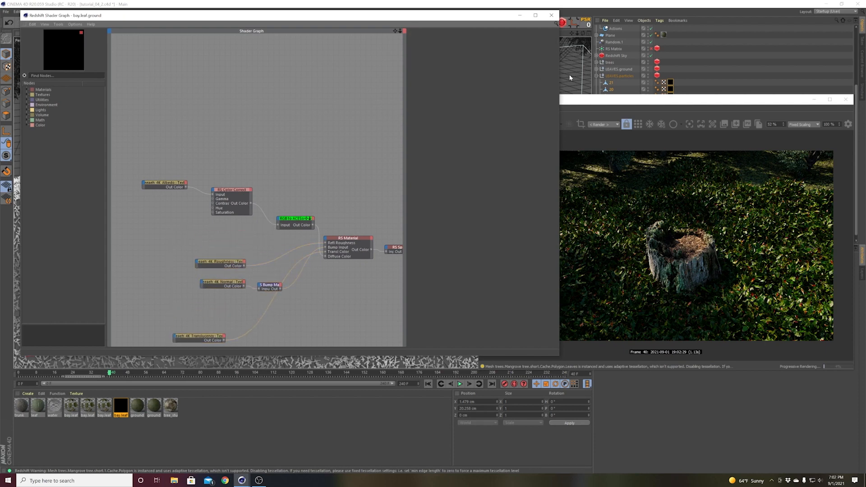
# - Add an RS Color User Data node above the albedo chain and set its attribute name to RSPColor
pyautogui.moveTo(483, 15); pyautogui.dragTo(460, 318)
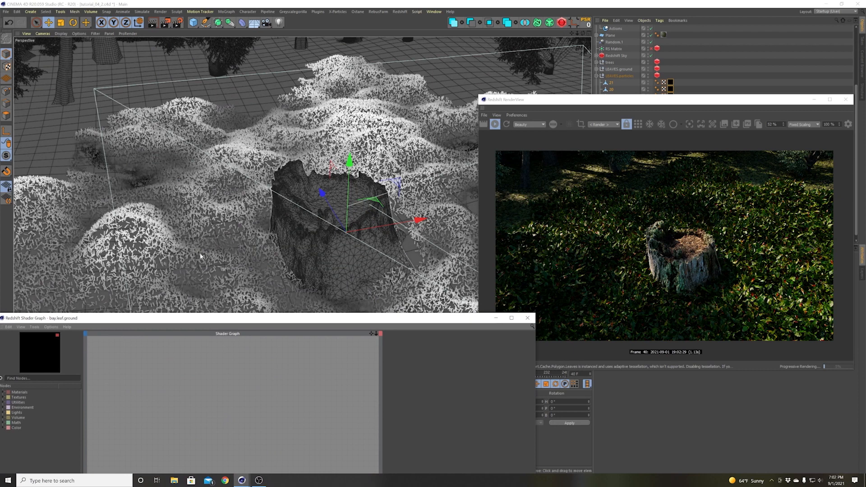
pyautogui.moveTo(400, 320); pyautogui.dragTo(413, 76)
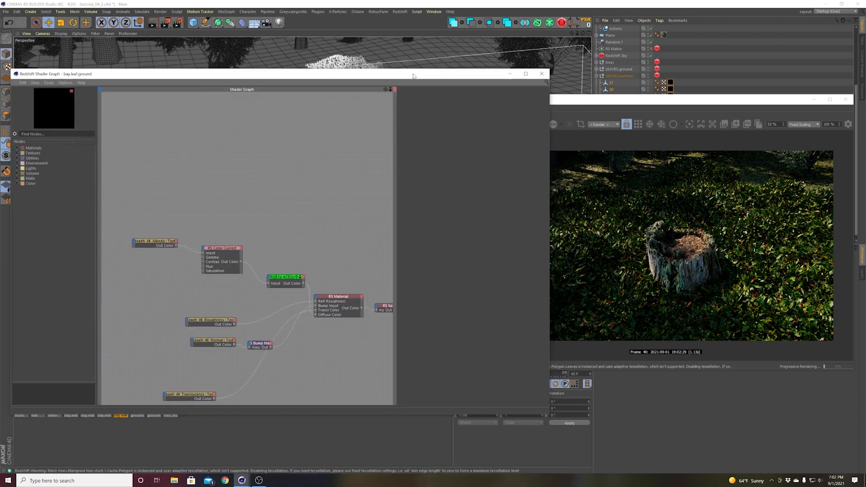
pyautogui.press('Tab')
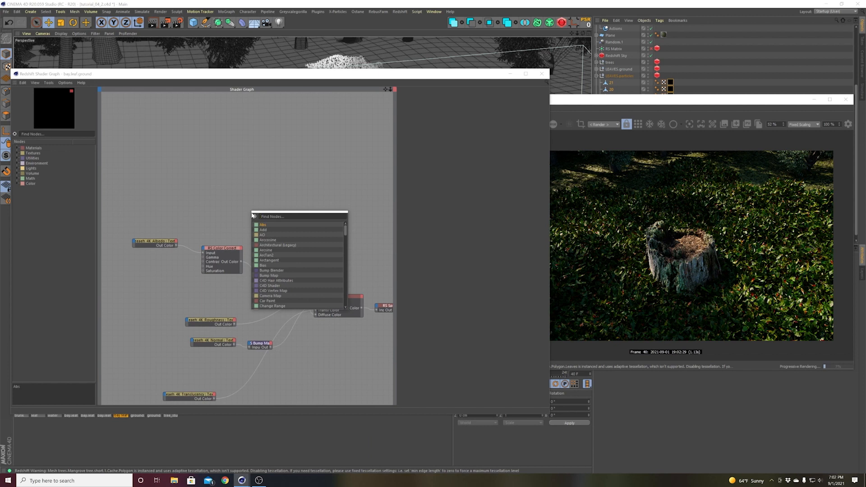
pyautogui.write('user')
pyautogui.press('Return')
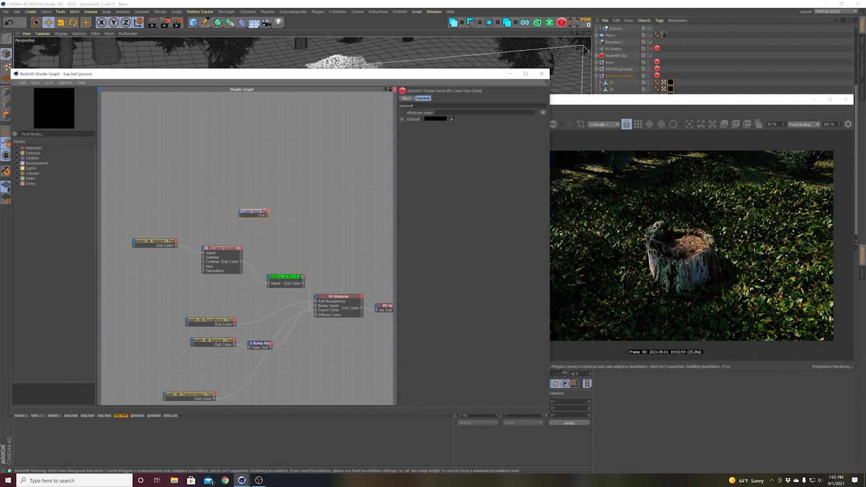
pyautogui.click(543, 112)
pyautogui.click(573, 133)
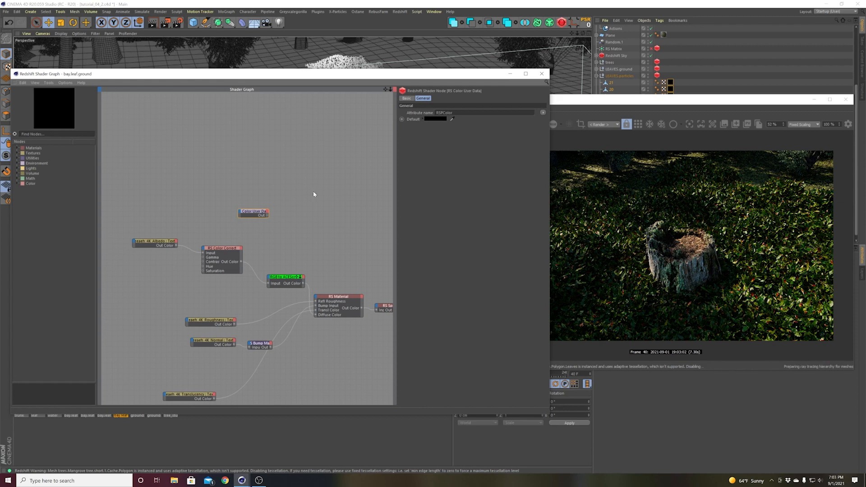
# - Connect the Color User Data node directly to the Output and refresh the render to preview the particle colors
pyautogui.moveTo(440, 74); pyautogui.dragTo(419, 77)
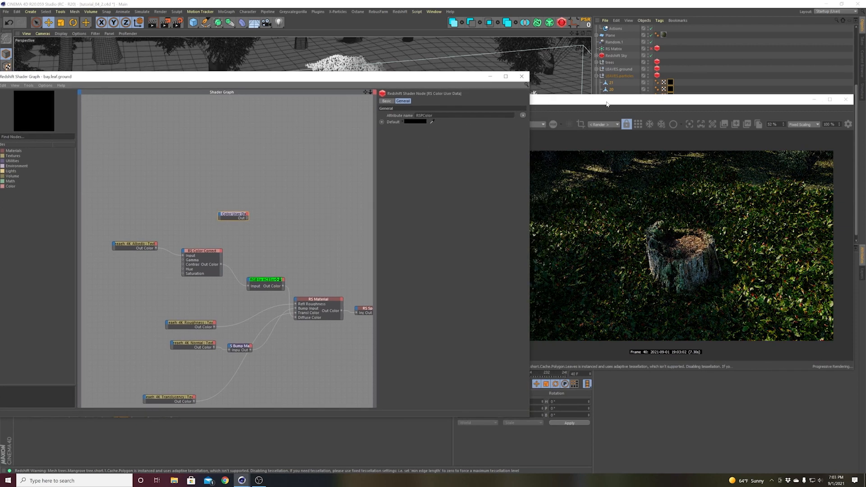
pyautogui.moveTo(606, 105); pyautogui.dragTo(620, 164)
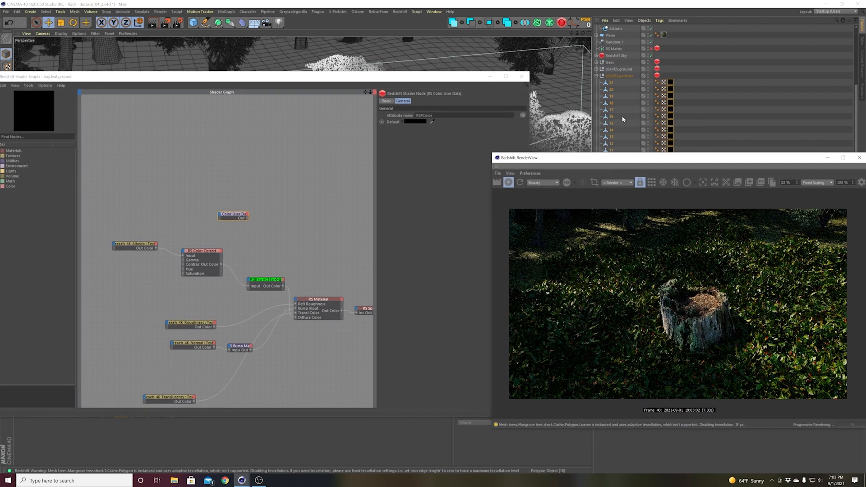
pyautogui.click(242, 226)
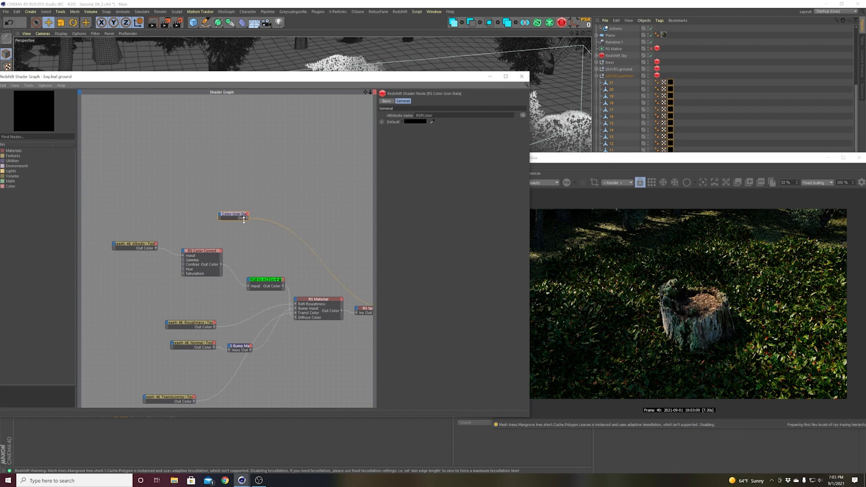
pyautogui.click(560, 167)
pyautogui.click(519, 182)
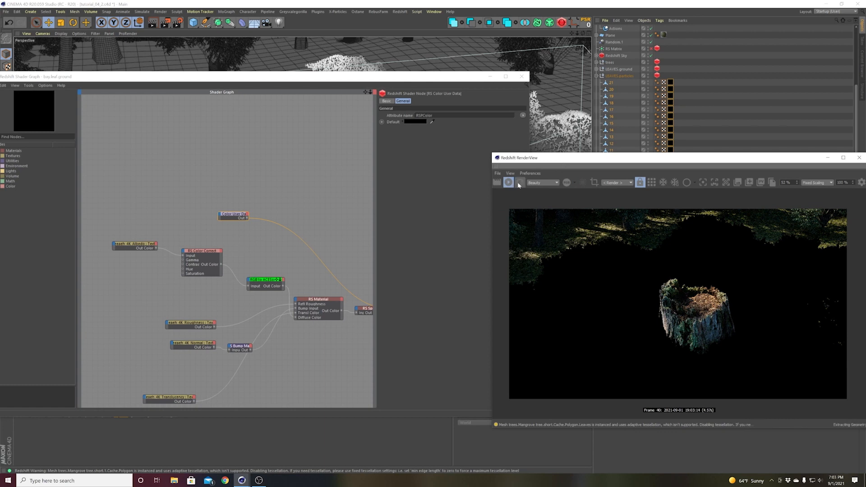
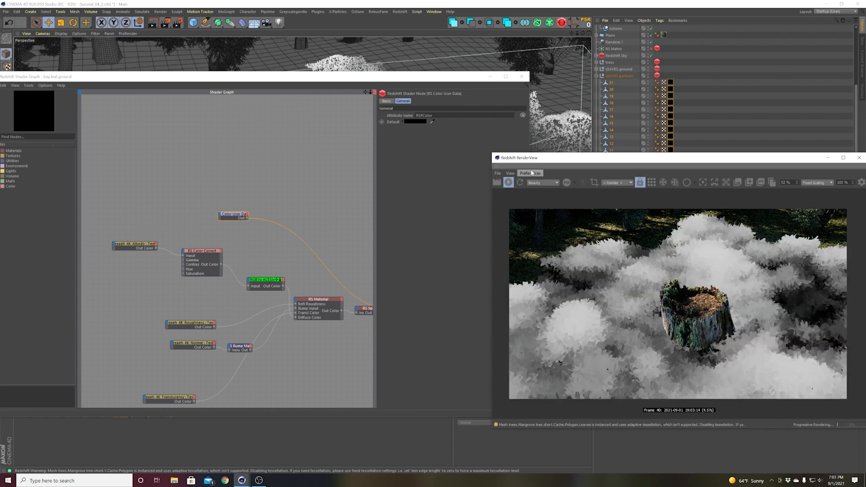
# - Connect the sRGB to ACEScg node directly to the Output in place of Color User Data to preview the albedo color
pyautogui.click(313, 187)
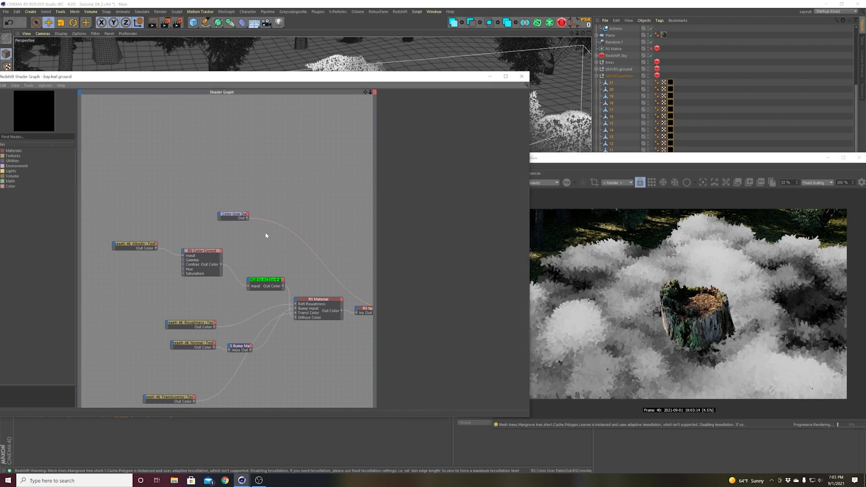
pyautogui.moveTo(252, 256)
pyautogui.mouseDown(button='middle')
pyautogui.moveTo(227, 230)
pyautogui.moveTo(201, 239)
pyautogui.moveTo(252, 245)
pyautogui.moveTo(240, 246)
pyautogui.mouseUp(button='middle')
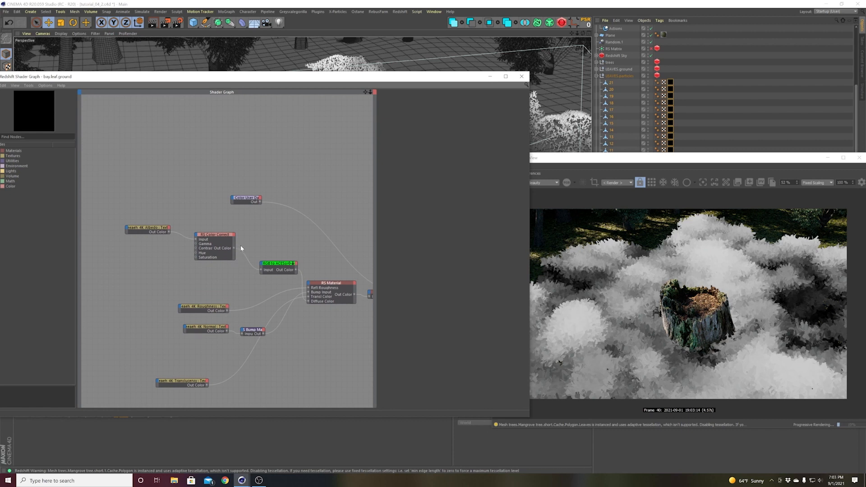
pyautogui.moveTo(280, 259); pyautogui.dragTo(265, 248, button='middle')
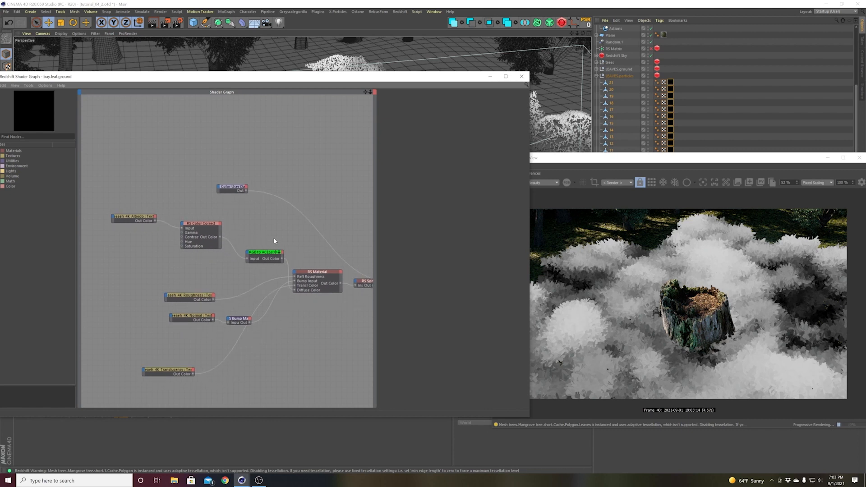
pyautogui.click(273, 256)
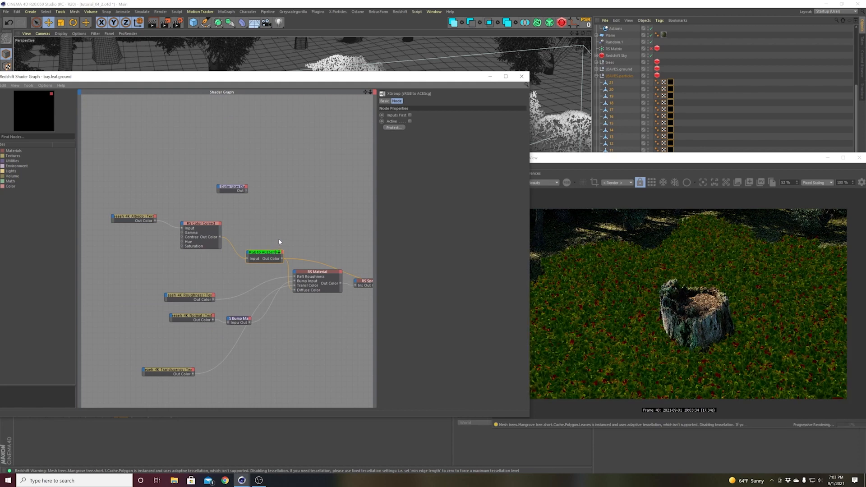
# - Move the albedo, RS Color Correct and sRGB to ACEScg chain up, duplicate it below, and connect the copy to the Output
pyautogui.moveTo(146, 209); pyautogui.dragTo(237, 235)
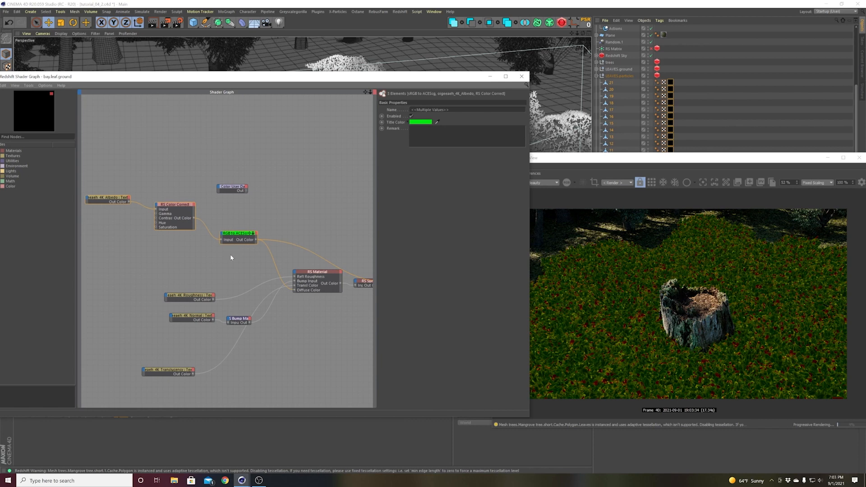
pyautogui.moveTo(108, 196)
pyautogui.mouseDown()
pyautogui.moveTo(151, 227)
pyautogui.moveTo(252, 267)
pyautogui.moveTo(228, 230)
pyautogui.moveTo(202, 260)
pyautogui.mouseUp()
pyautogui.click(138, 219)
pyautogui.click(203, 260)
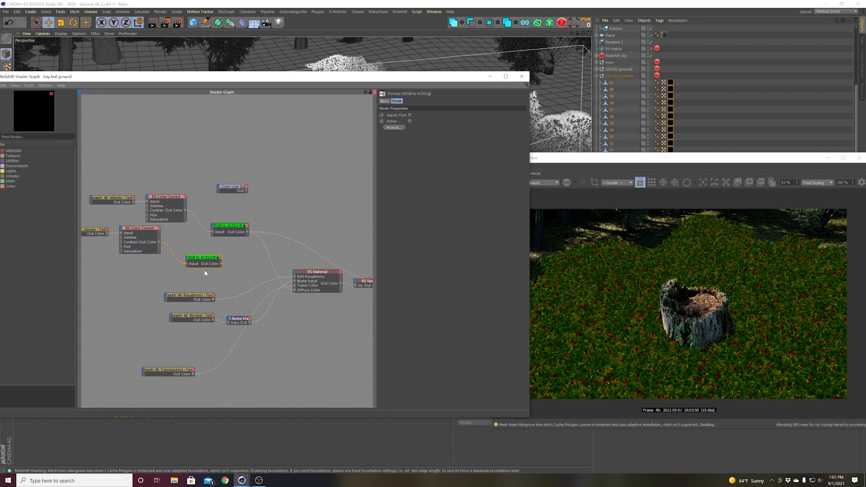
pyautogui.click(208, 278)
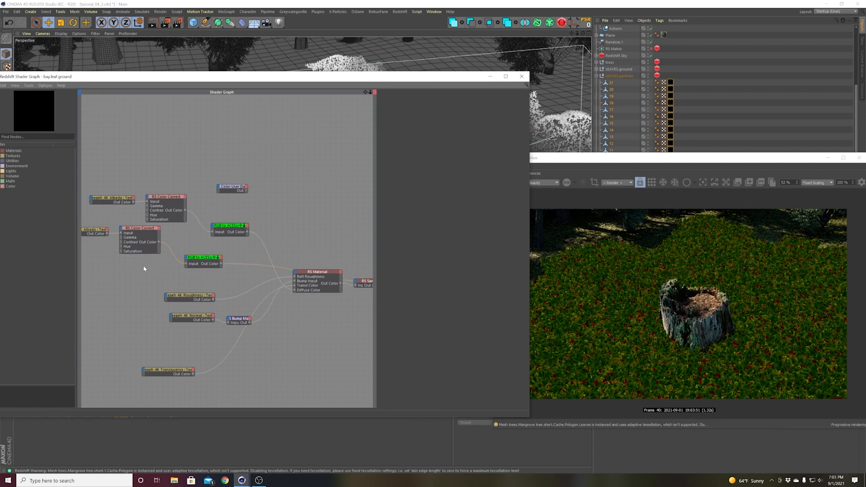
# - Set the Hue Shift of the duplicated lower RS Color Correct node to about 140
pyautogui.click(140, 246)
pyautogui.click(460, 136)
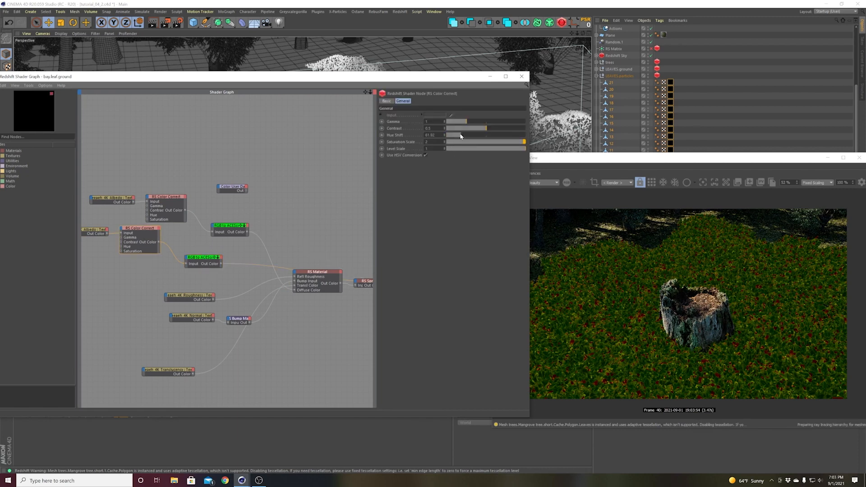
pyautogui.moveTo(460, 135); pyautogui.dragTo(478, 137)
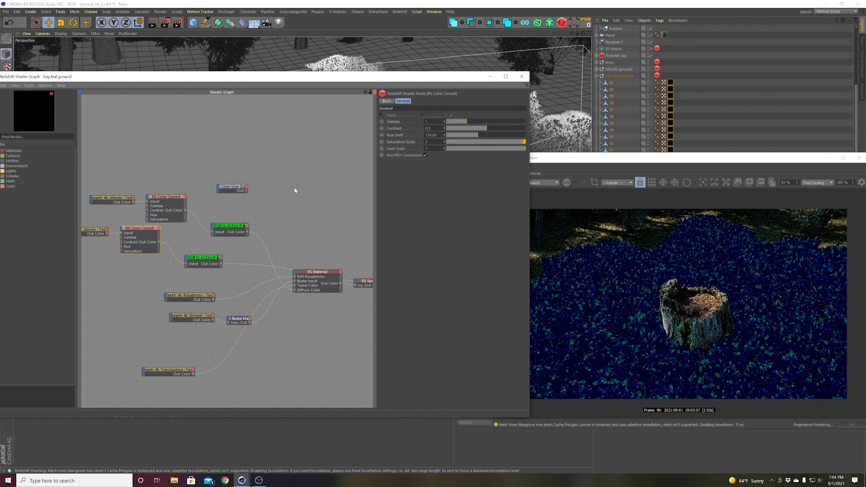
pyautogui.click(297, 222)
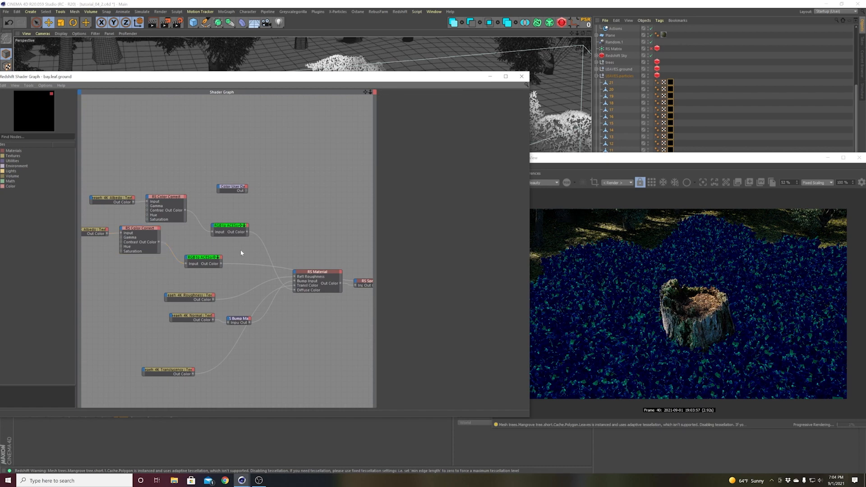
# - Space the lower albedo, RS Color Correct and sRGB to ACEScg chain away from the upper one, and reorder RS Material's inputs with Diffuse Color first
pyautogui.moveTo(114, 189); pyautogui.dragTo(169, 208)
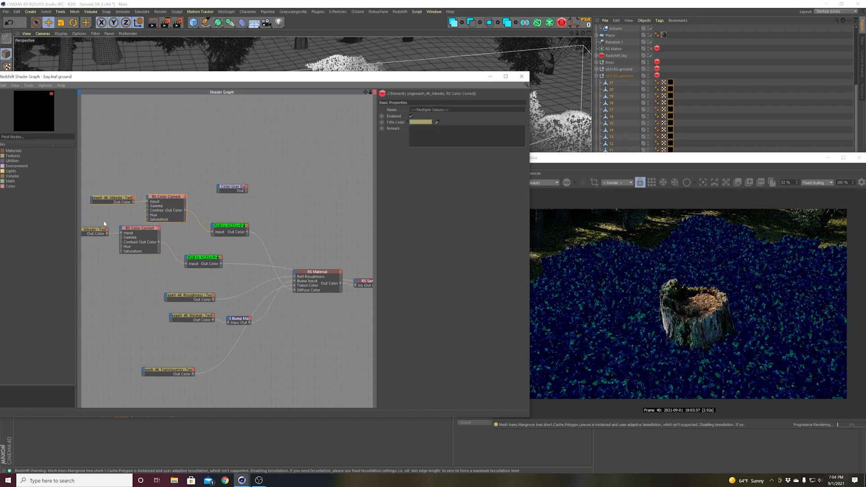
pyautogui.moveTo(141, 237); pyautogui.dragTo(156, 251)
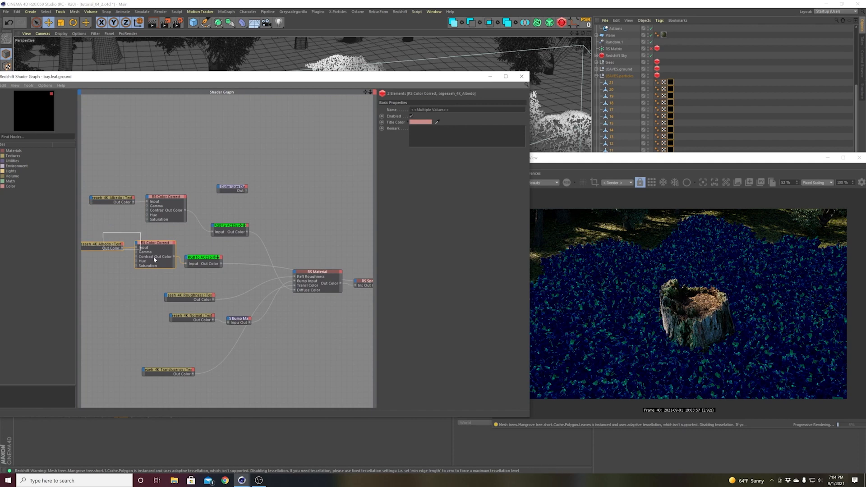
pyautogui.keyDown('shift'); pyautogui.click(199, 264); pyautogui.keyUp('shift')
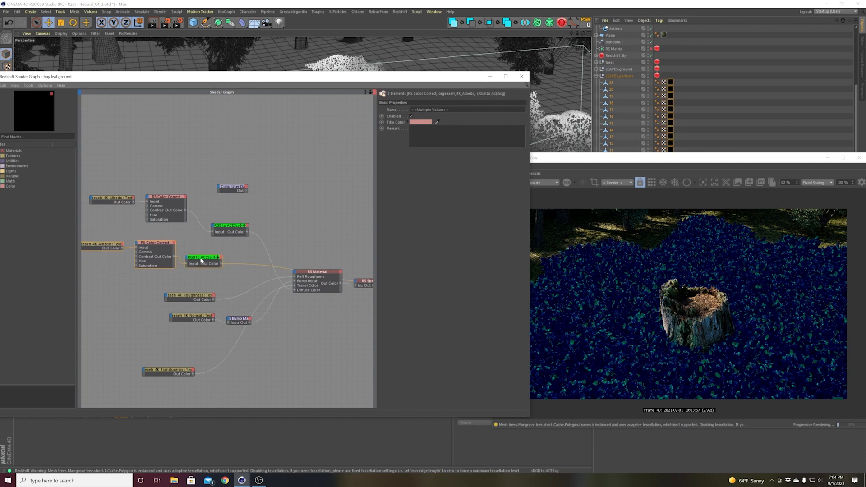
pyautogui.moveTo(200, 259); pyautogui.dragTo(179, 267)
pyautogui.click(226, 264)
pyautogui.moveTo(334, 307); pyautogui.dragTo(336, 281, button='middle')
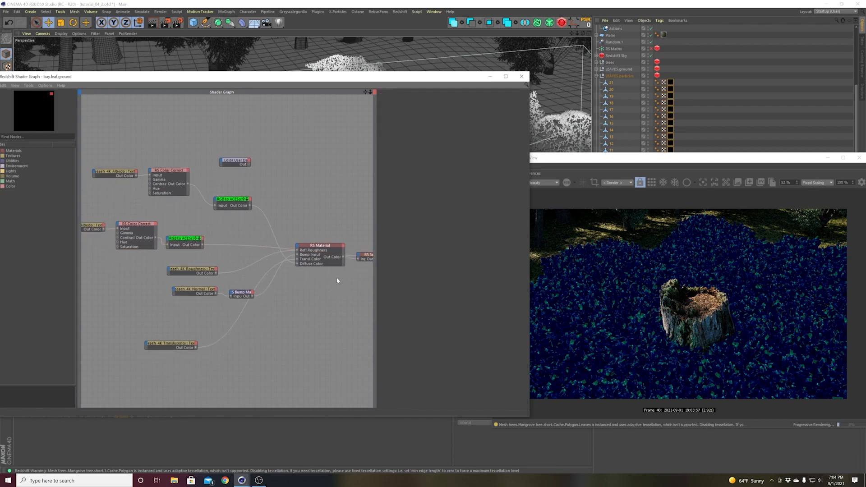
pyautogui.moveTo(313, 264)
pyautogui.mouseDown()
pyautogui.moveTo(316, 249)
pyautogui.moveTo(314, 265)
pyautogui.moveTo(312, 255)
pyautogui.mouseUp()
pyautogui.moveTo(233, 199); pyautogui.dragTo(224, 183)
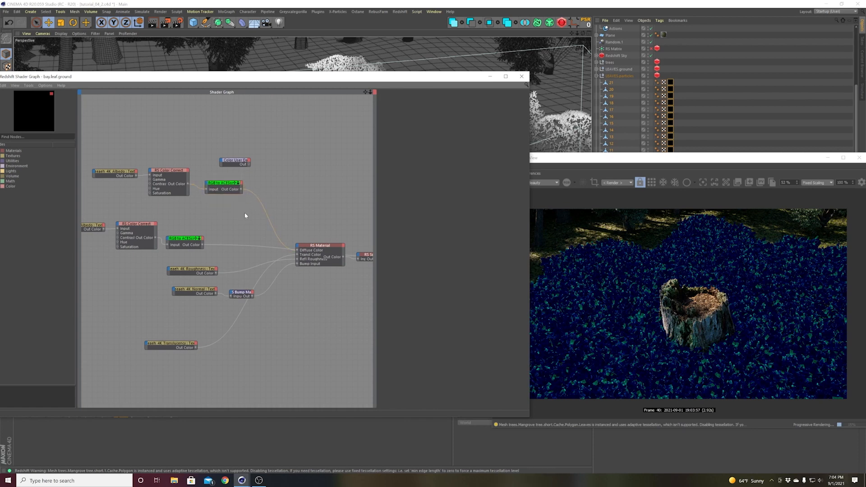
# - Add an RS Color Mix node, wiring the upper and lower Color Correct outputs to Input 1 and Input 2 and Color User Data to Mix Amount
pyautogui.press('Tab')
pyautogui.write('color mix')
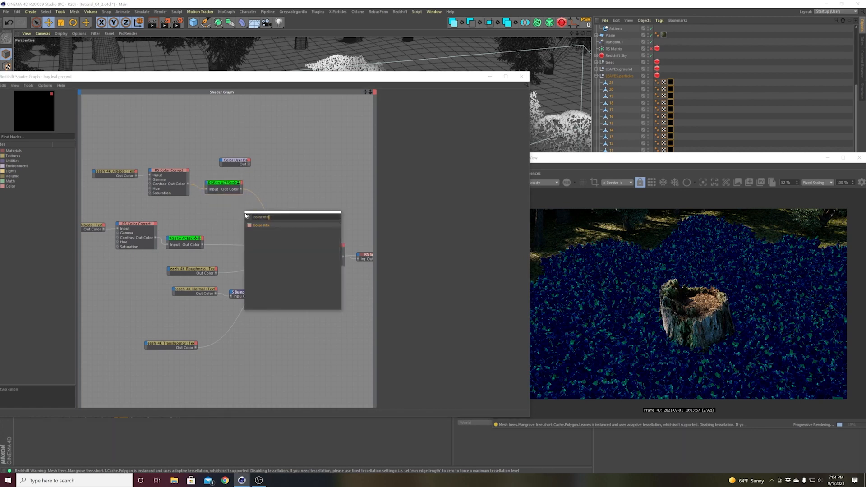
pyautogui.press('Return')
pyautogui.moveTo(224, 186); pyautogui.dragTo(289, 192)
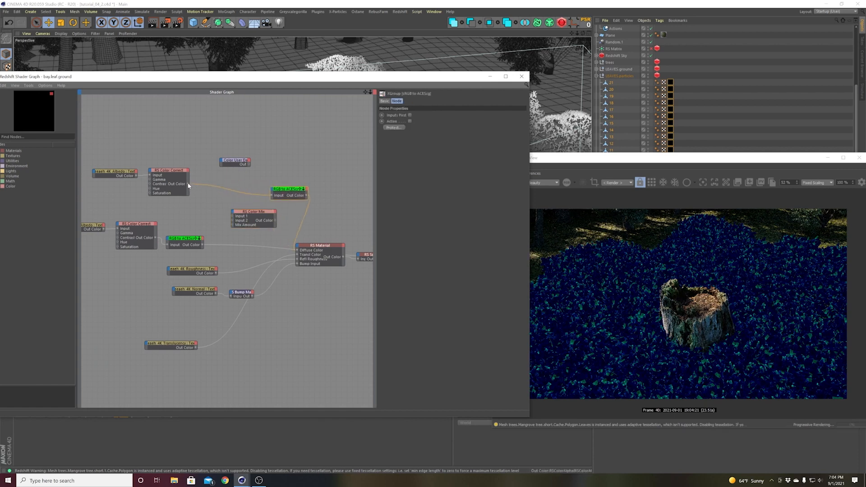
pyautogui.moveTo(231, 214)
pyautogui.mouseDown()
pyautogui.moveTo(210, 232)
pyautogui.moveTo(233, 219)
pyautogui.mouseUp()
pyautogui.moveTo(233, 222); pyautogui.dragTo(232, 221)
pyautogui.moveTo(243, 162); pyautogui.dragTo(233, 221)
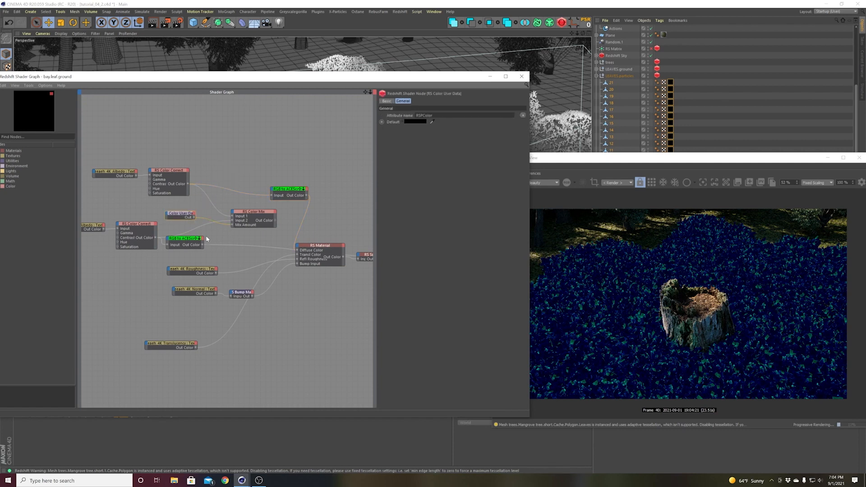
# - Delete the lower sRGB to ACEScg node and connect the Color Mix output to the remaining sRGB to ACEScg input
pyautogui.click(190, 248)
pyautogui.press('Delete')
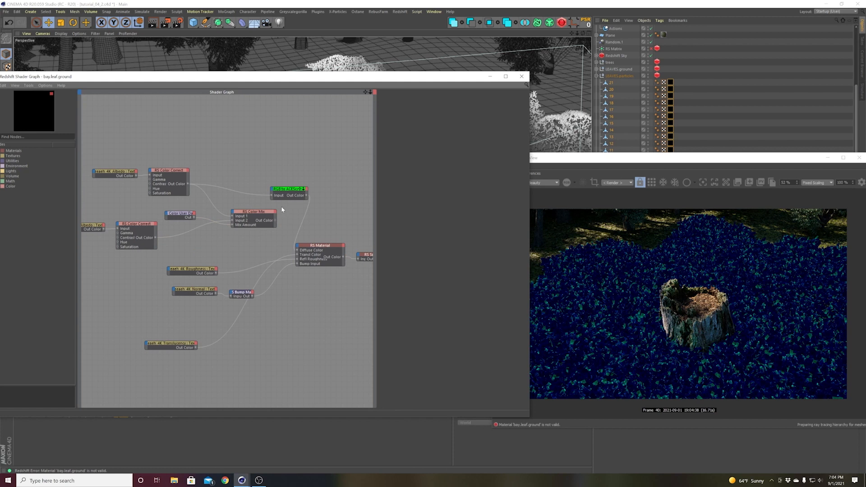
pyautogui.moveTo(275, 221); pyautogui.dragTo(258, 214)
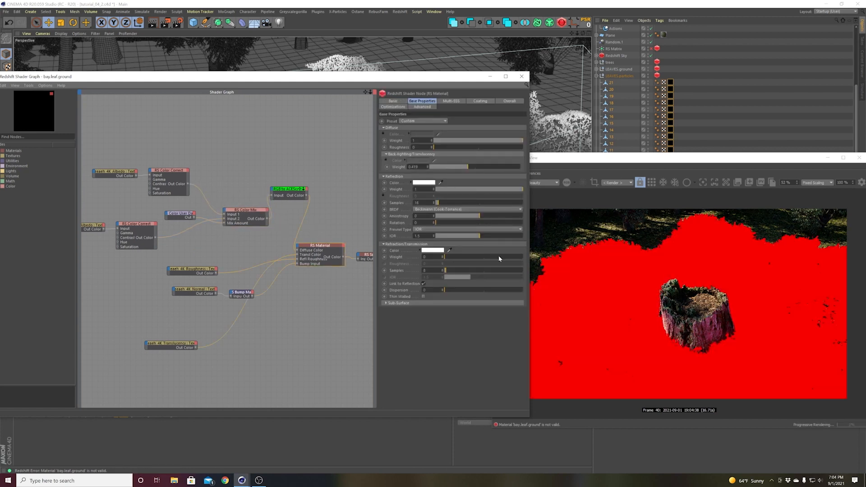
# - Reconnect the RS Sprite's Out Color to the Output node's Surface input
pyautogui.click(327, 214)
pyautogui.keyDown('alt'); pyautogui.moveTo(326, 214); pyautogui.dragTo(277, 218, button='middle'); pyautogui.keyUp('alt')
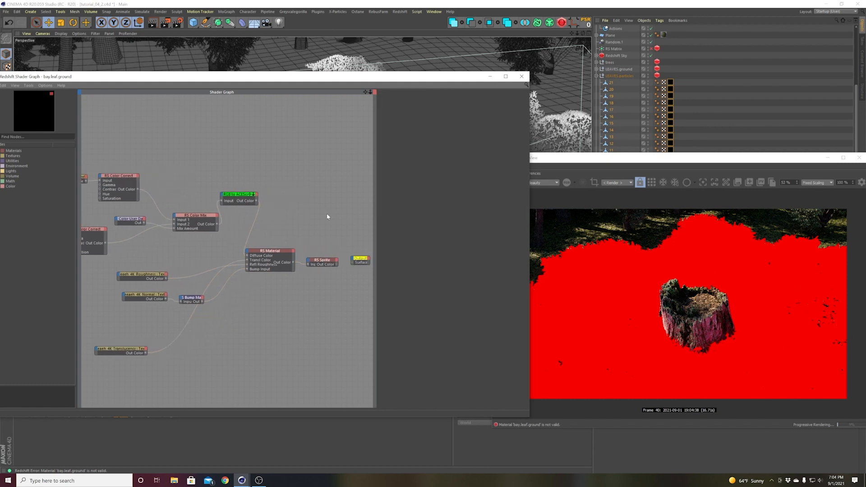
pyautogui.click(331, 265)
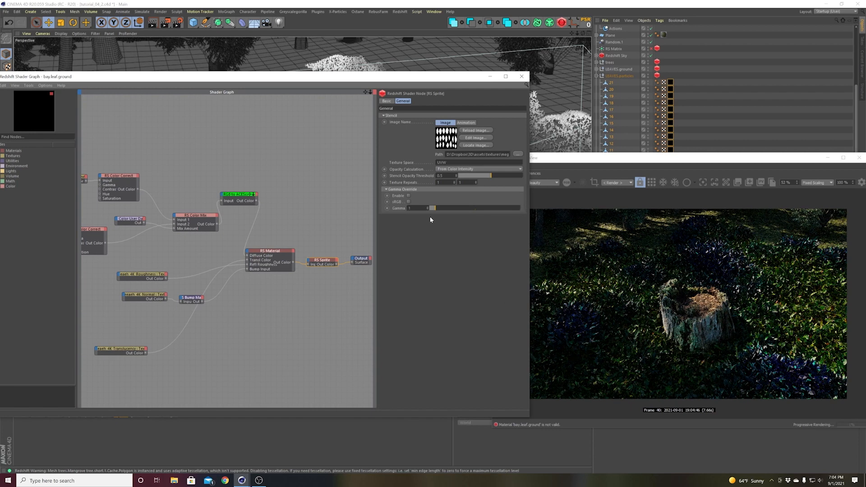
pyautogui.click(293, 209)
pyautogui.keyDown('alt'); pyautogui.moveTo(281, 220); pyautogui.dragTo(305, 194, button='middle'); pyautogui.keyUp('alt')
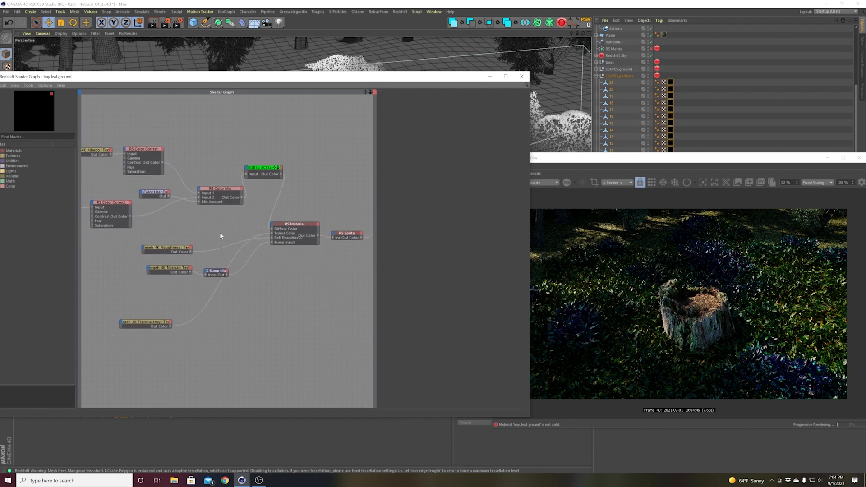
pyautogui.moveTo(221, 235)
pyautogui.keyDown('alt'); pyautogui.mouseDown(button='middle')
pyautogui.moveTo(237, 222)
pyautogui.moveTo(217, 232)
pyautogui.mouseUp(button='middle'); pyautogui.keyUp('alt')
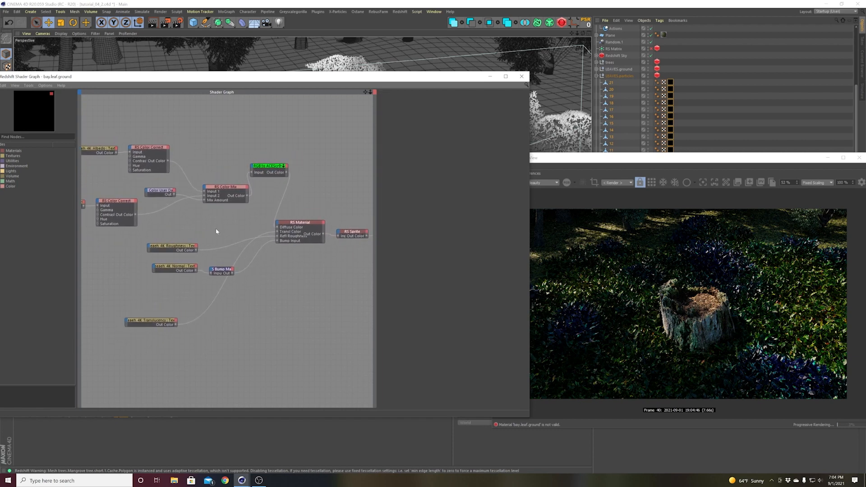